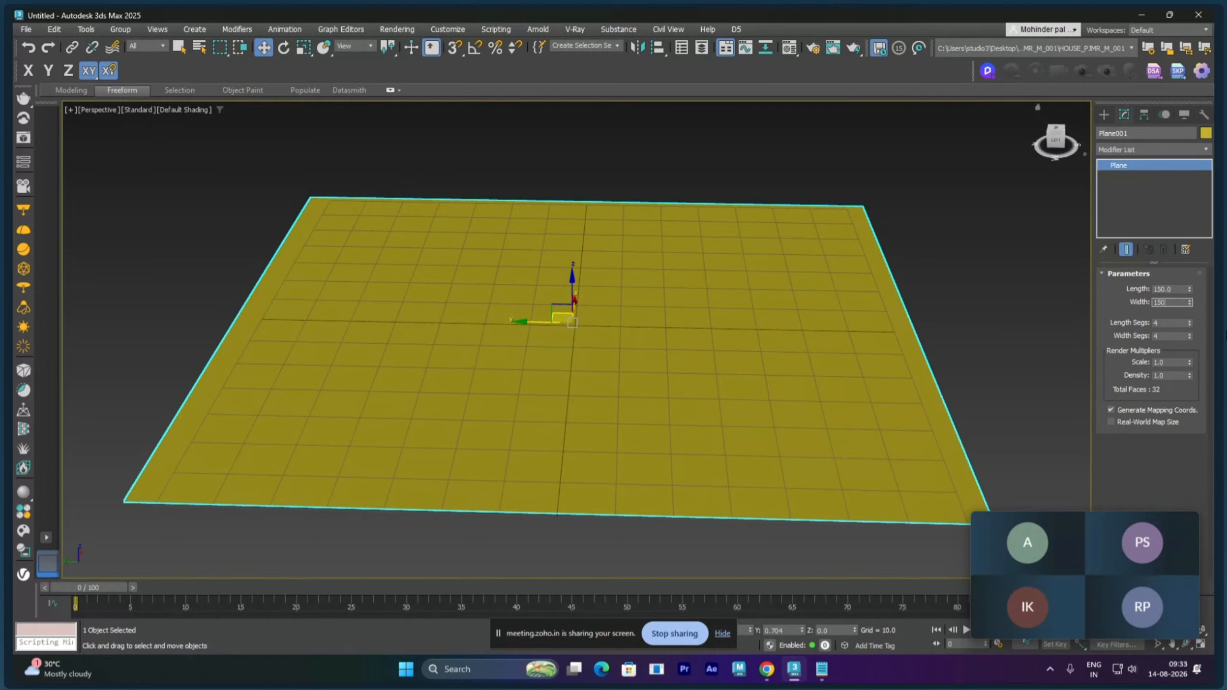
- Set the plane's width to 150 and display edged faces in the perspective view
key(Return)
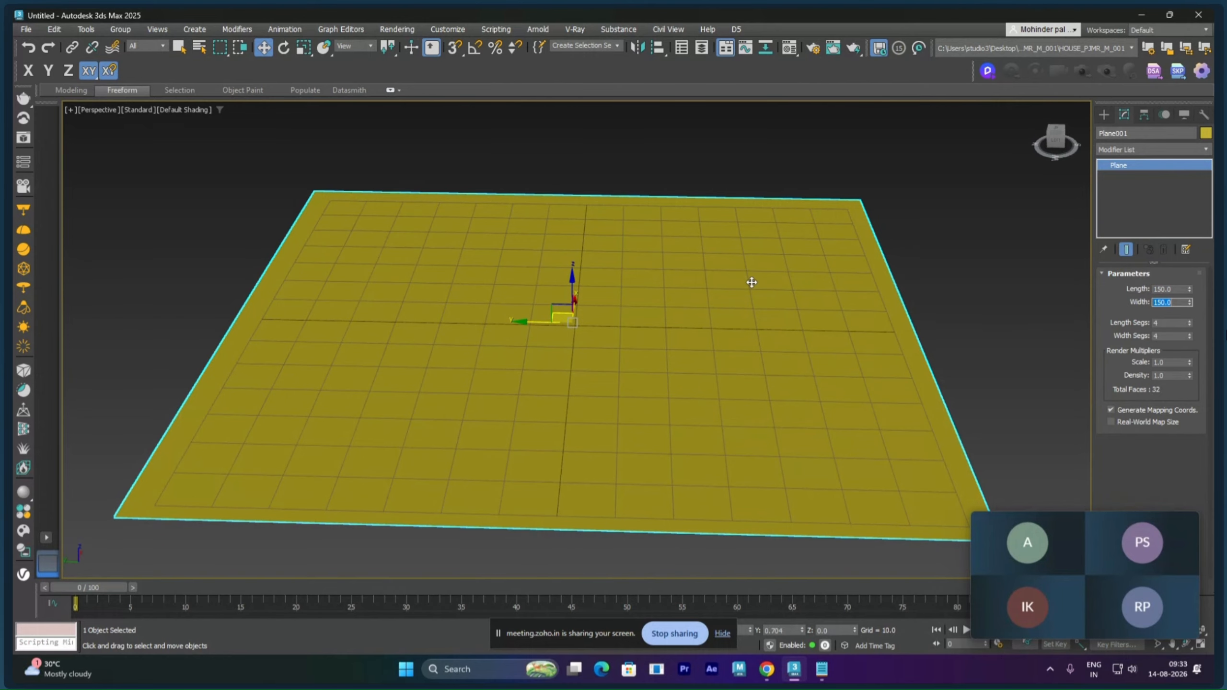
right_click(635, 302)
click(642, 315)
click(1169, 322)
right_click(827, 333)
click(841, 344)
key(F4)
middle_drag(830, 344, 816, 342)
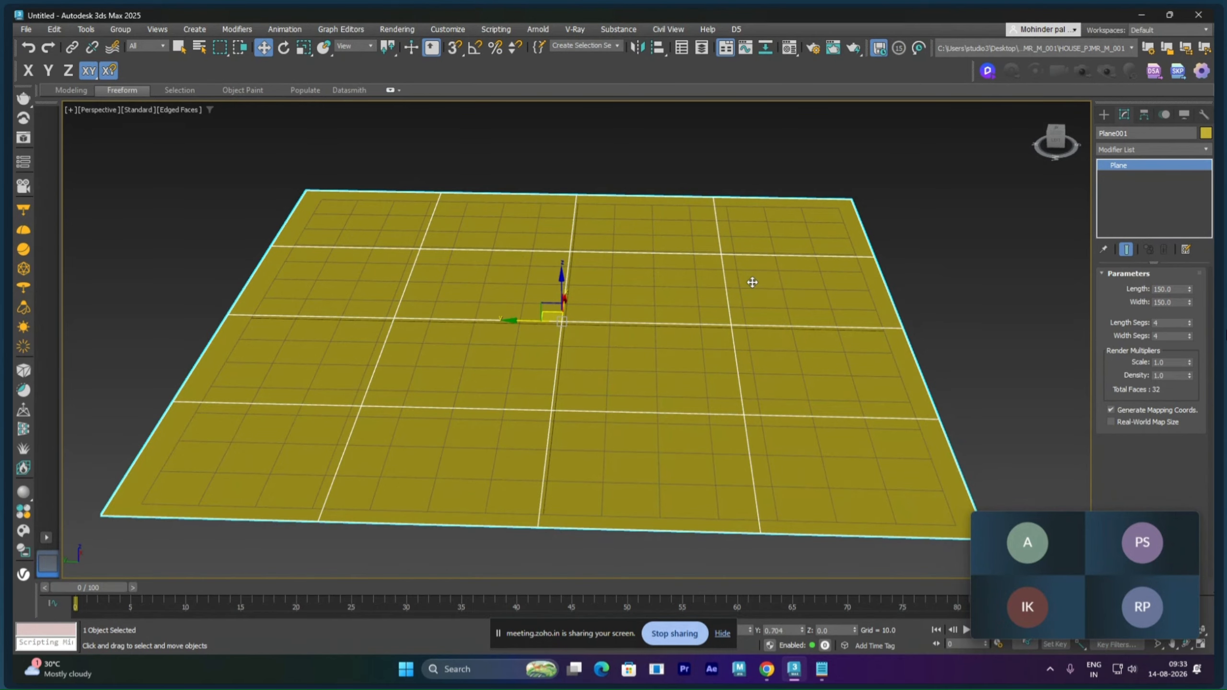
- Place an AEC Extended Foliage tree near the centre of the plane in the top view
key(t)
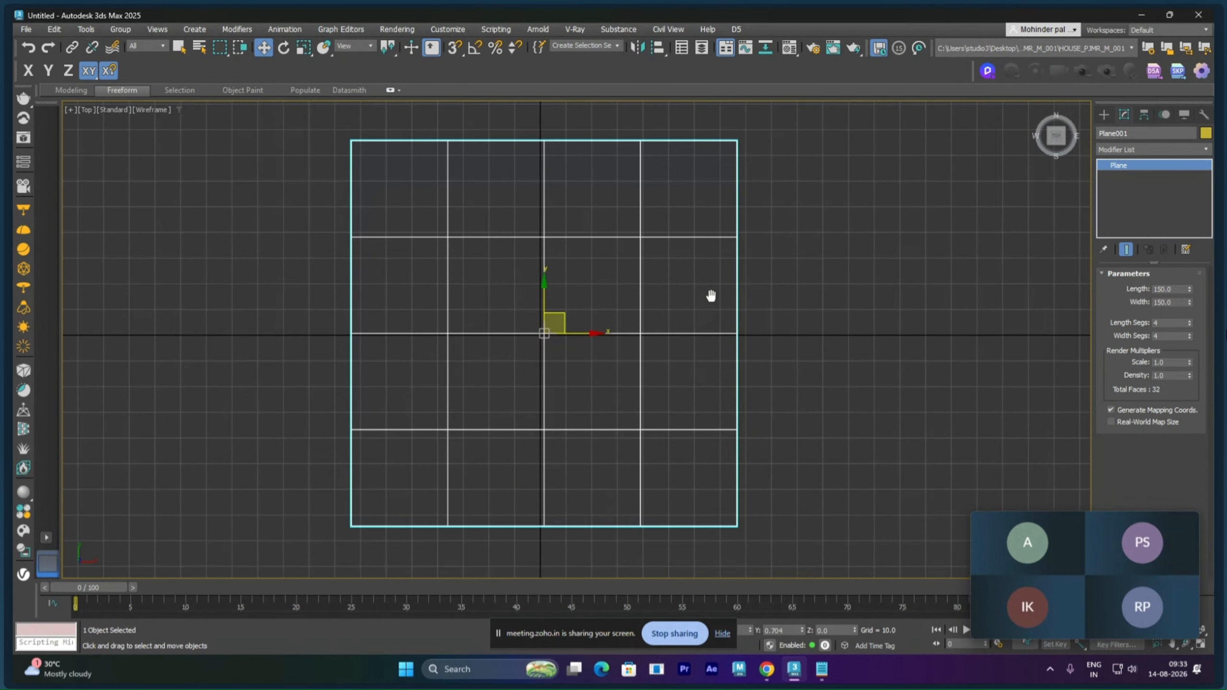
click(1104, 115)
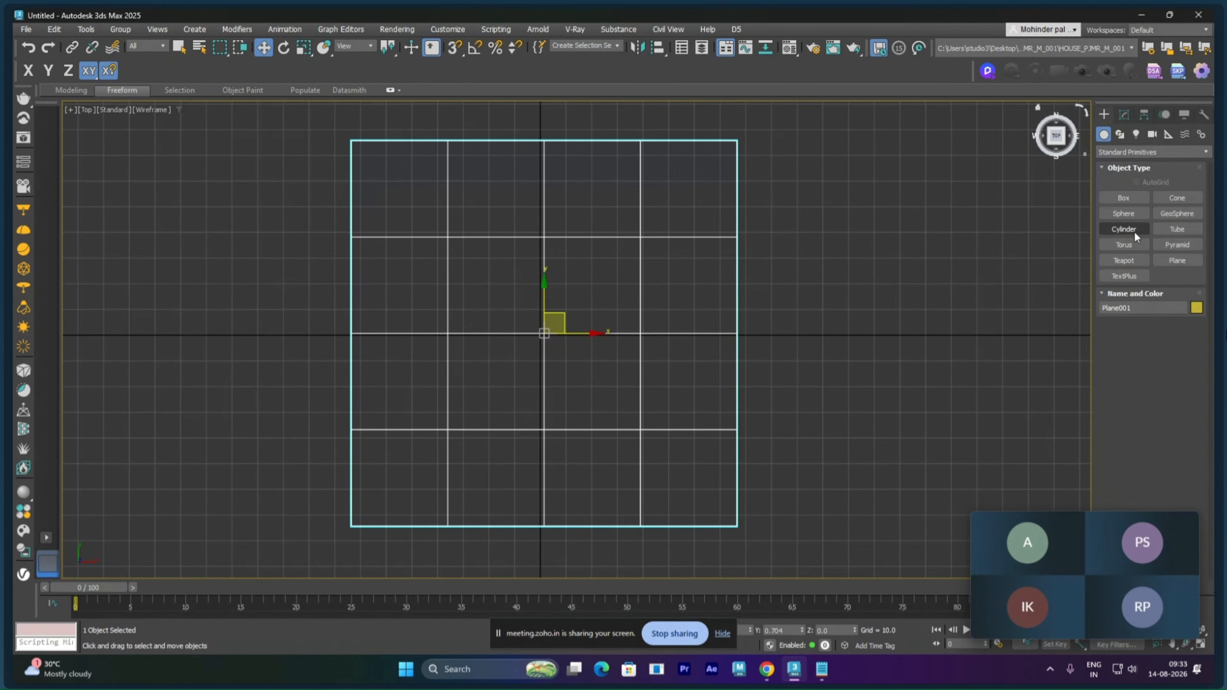
click(1118, 152)
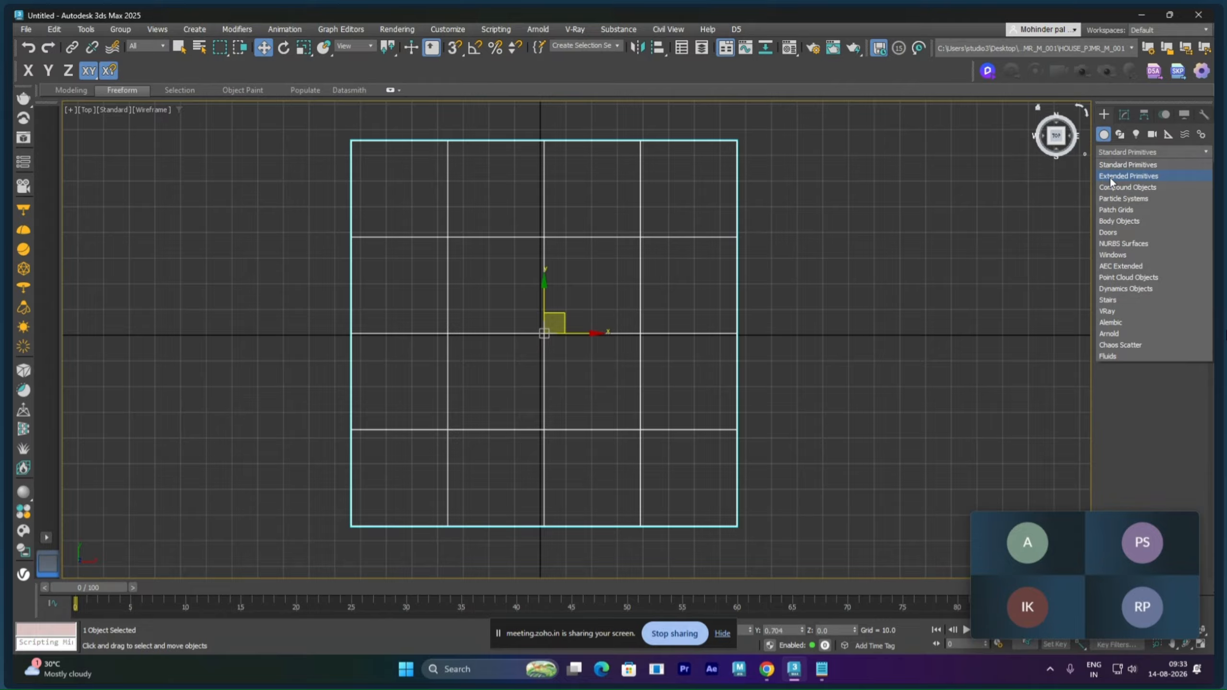
click(1132, 268)
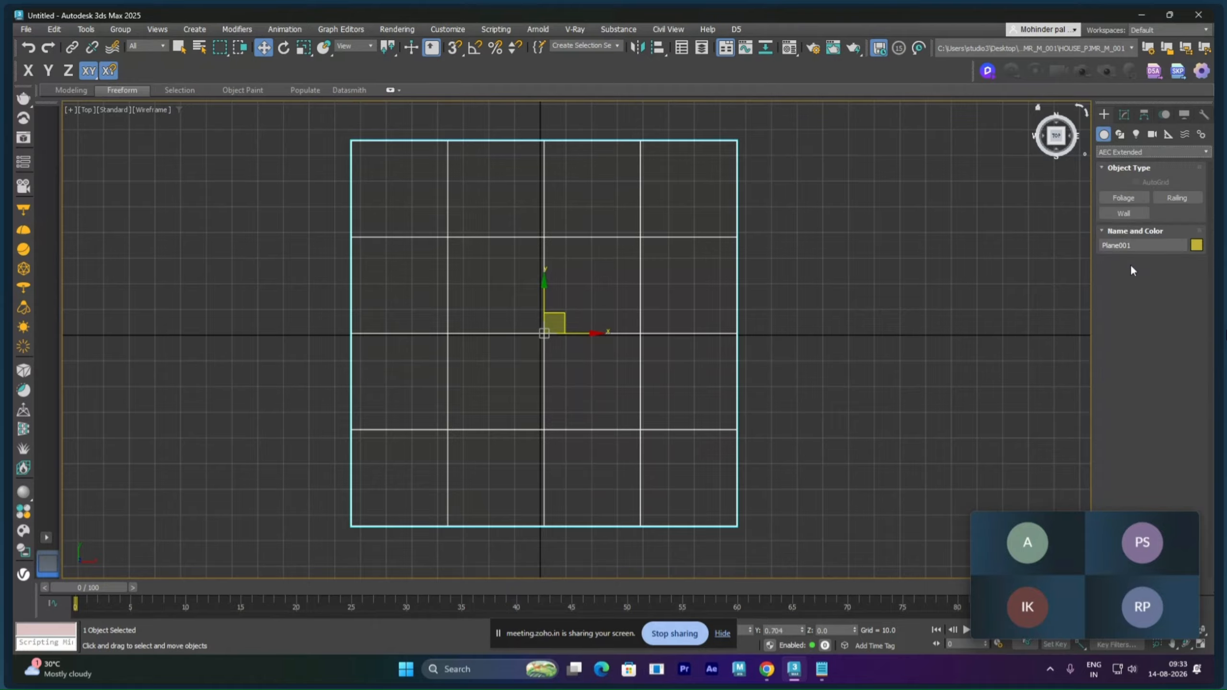
click(1136, 201)
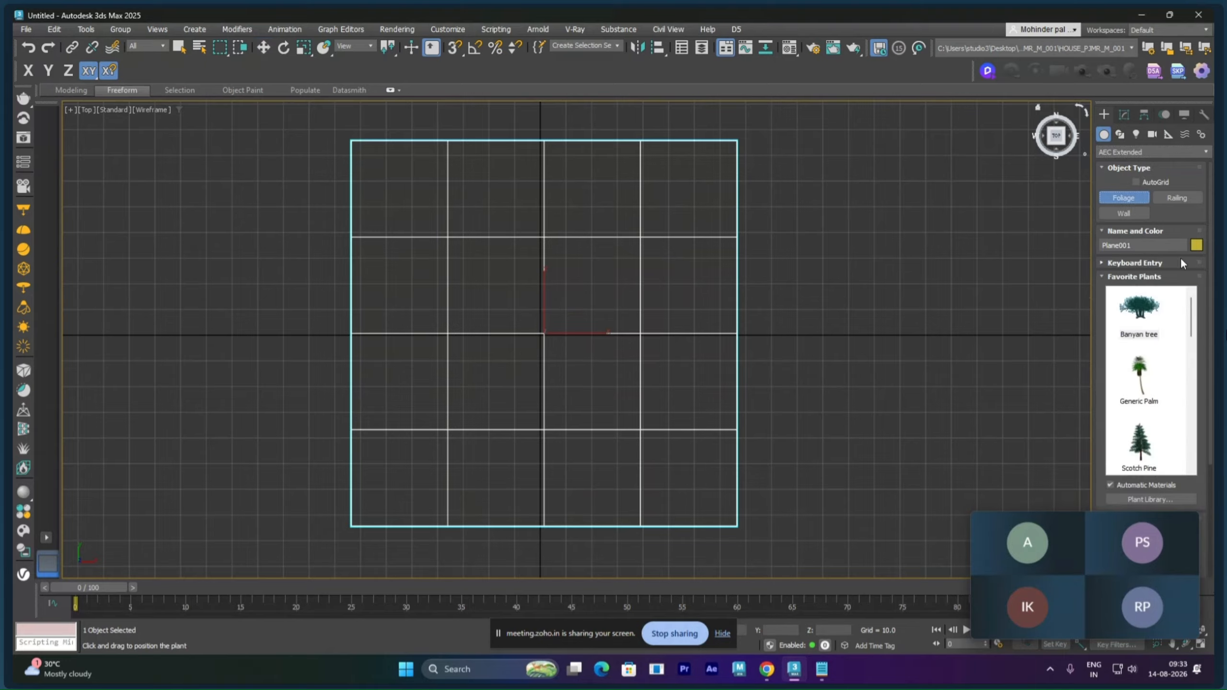
drag(1196, 319, 1152, 451)
click(1152, 451)
drag(511, 298, 485, 305)
right_click(985, 288)
right_click(1017, 297)
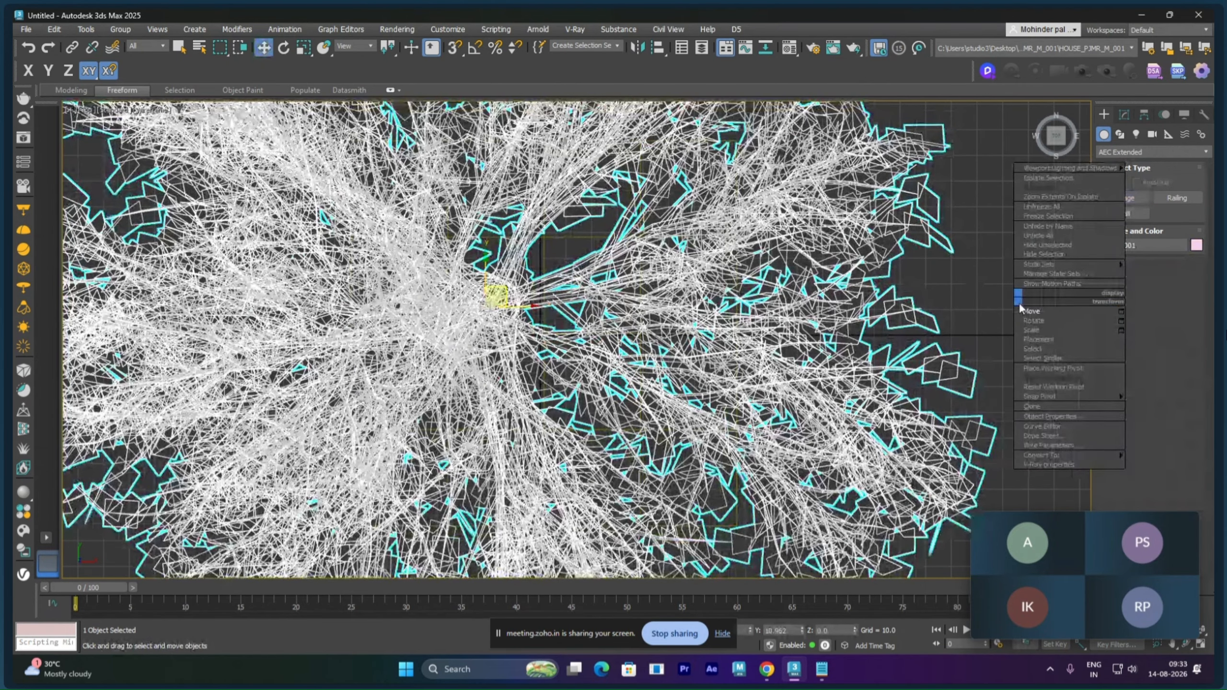
click(1024, 314)
- Set the foliage tree's height to 10 and frame it in the perspective view
key(p)
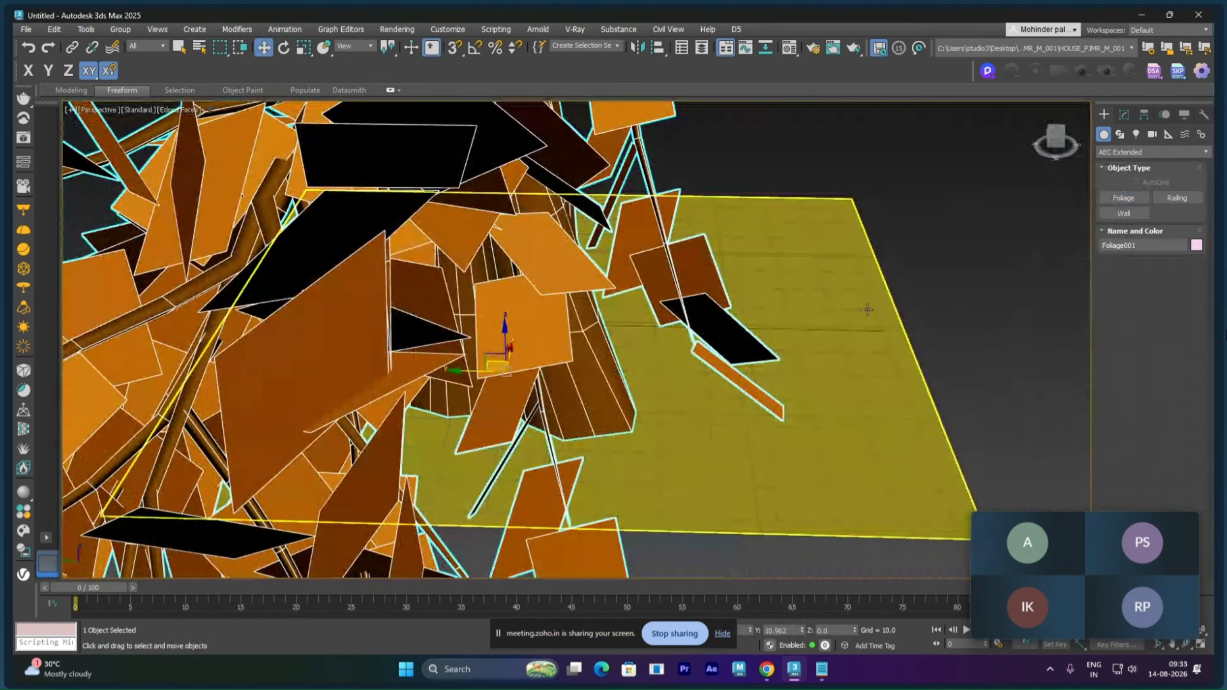
scroll(850, 296, down, 5)
alt+middle_drag(850, 295, 802, 257)
scroll(804, 309, down, 5)
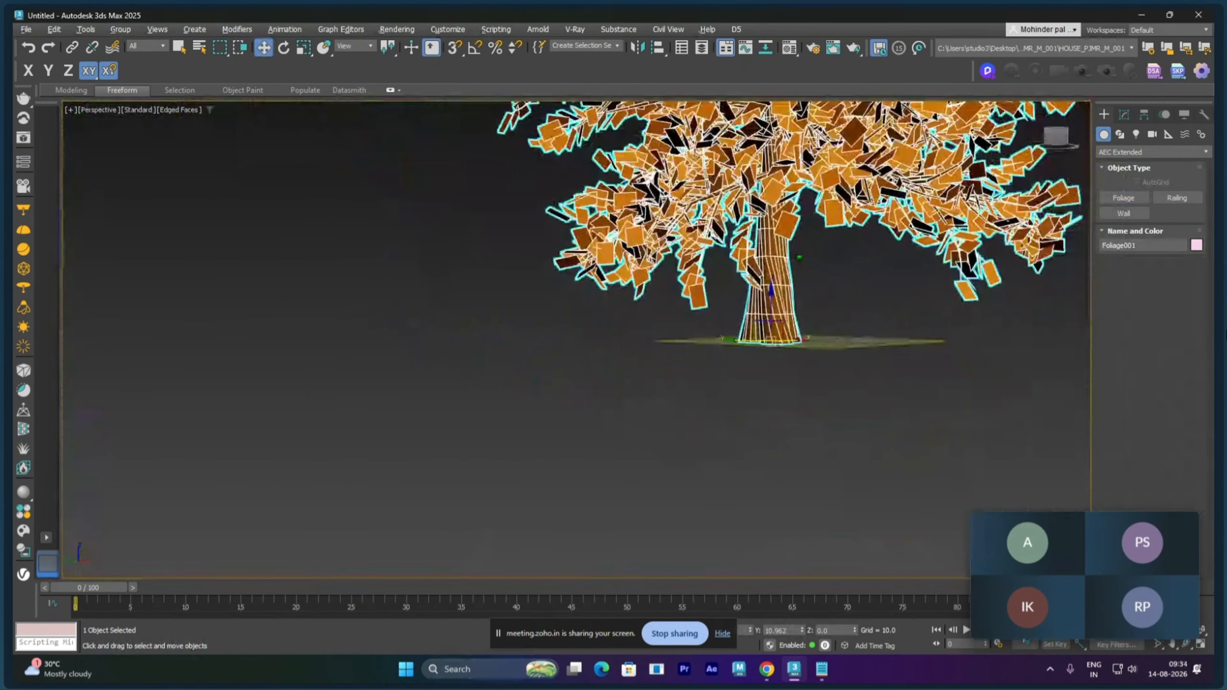
middle_drag(804, 312, 669, 373)
alt+middle_drag(669, 372, 737, 362)
scroll(691, 388, up, 4)
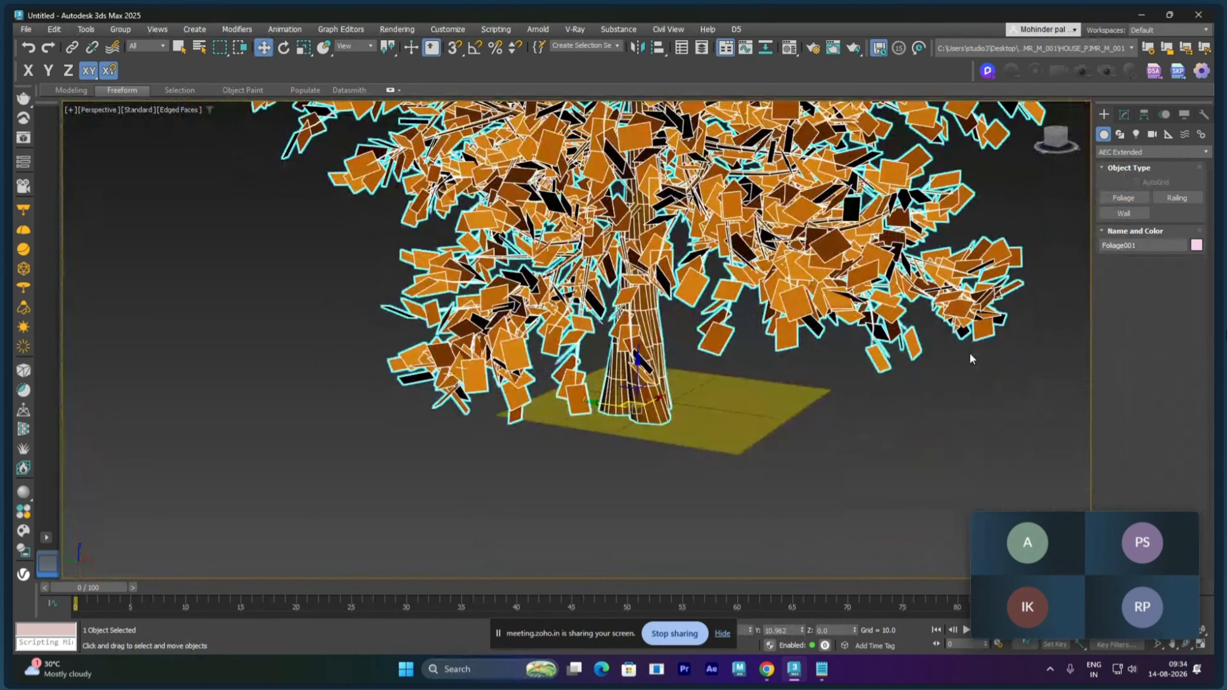
click(1124, 115)
double_click(1166, 287)
text(10)
key(Return)
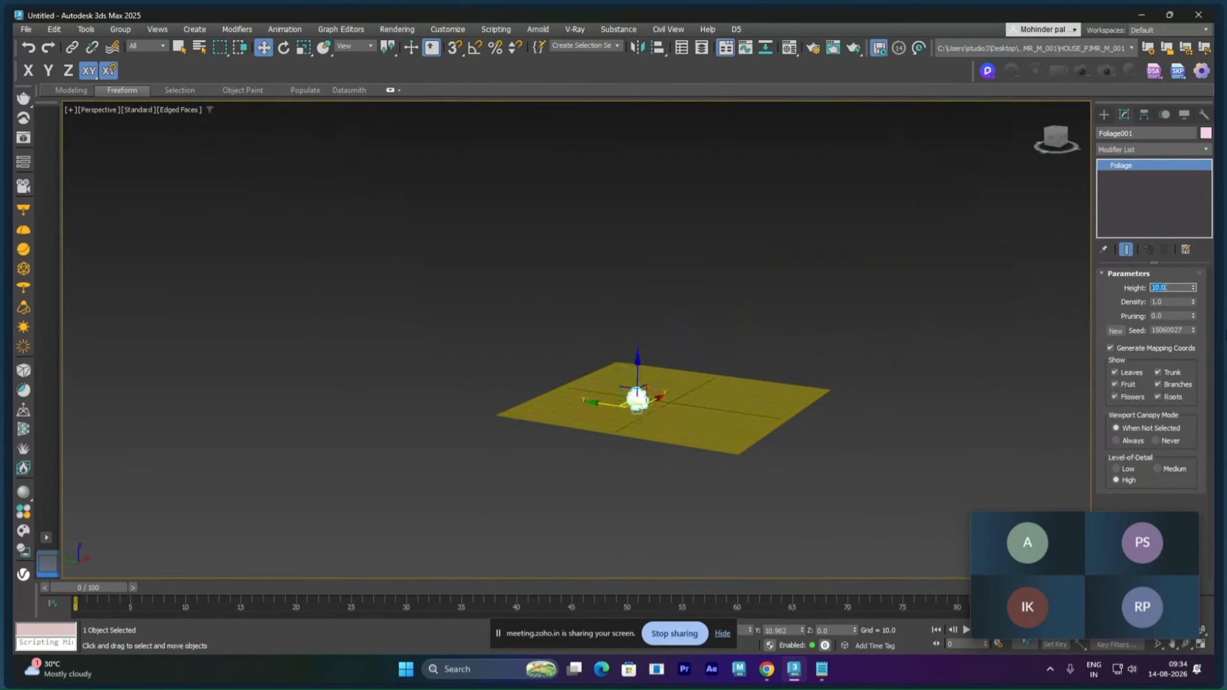
right_click(645, 412)
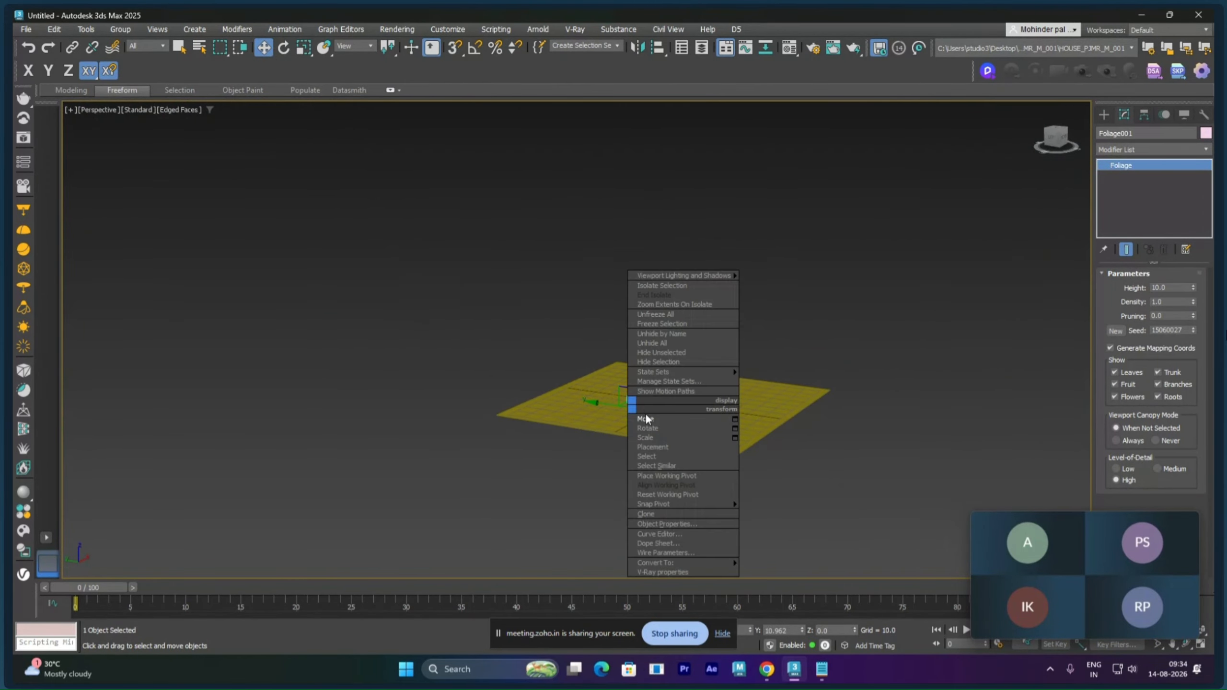
key(z)
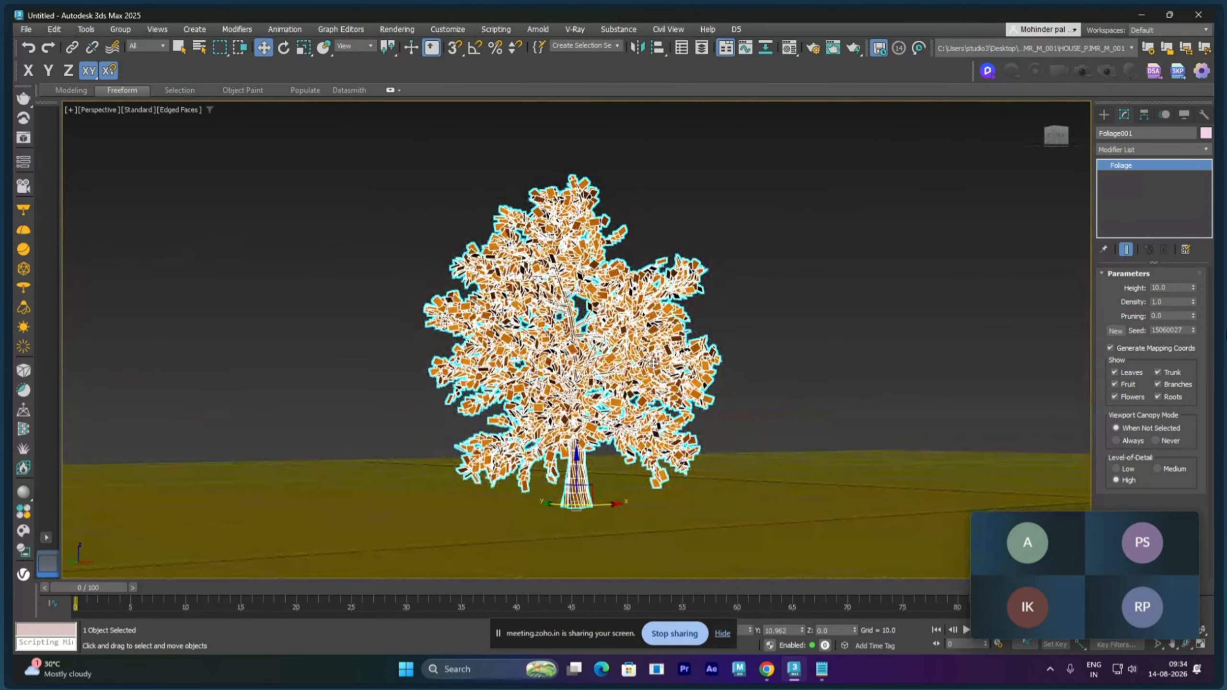
- Set the tree's viewport canopy mode to Never and turn off the edged-faces display
click(923, 352)
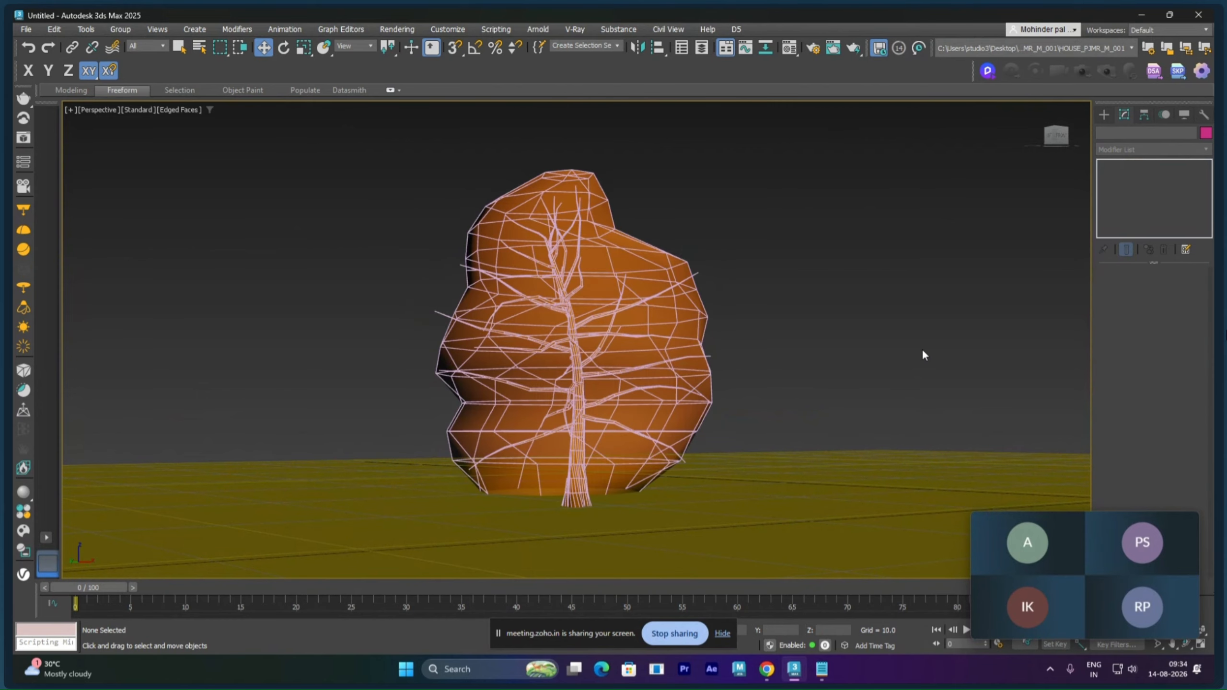
click(648, 315)
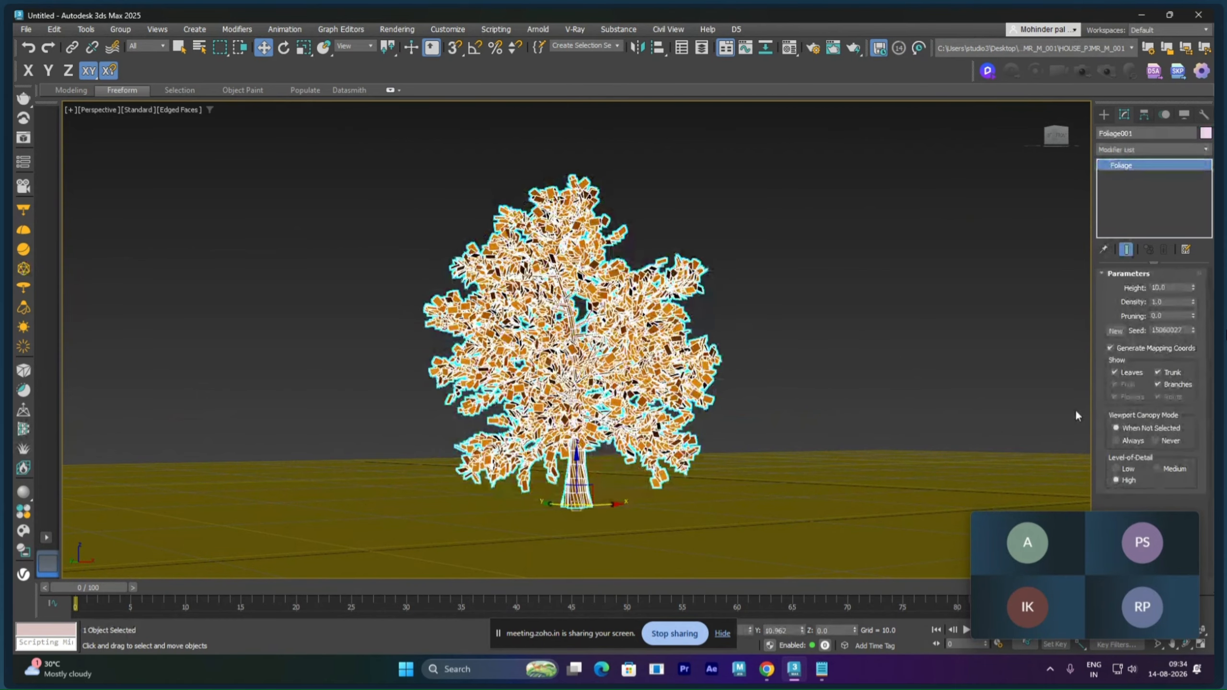
click(1159, 441)
click(920, 321)
key(F4)
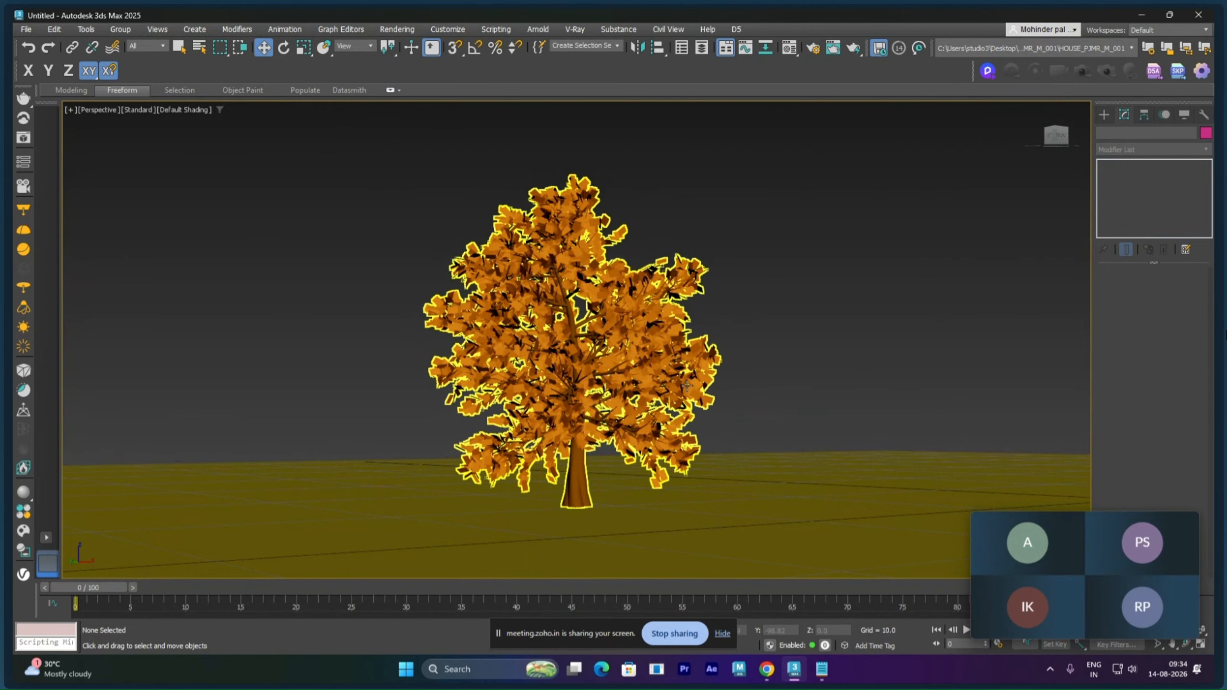
scroll(682, 381, up, 5)
alt+middle_drag(703, 395, 556, 294)
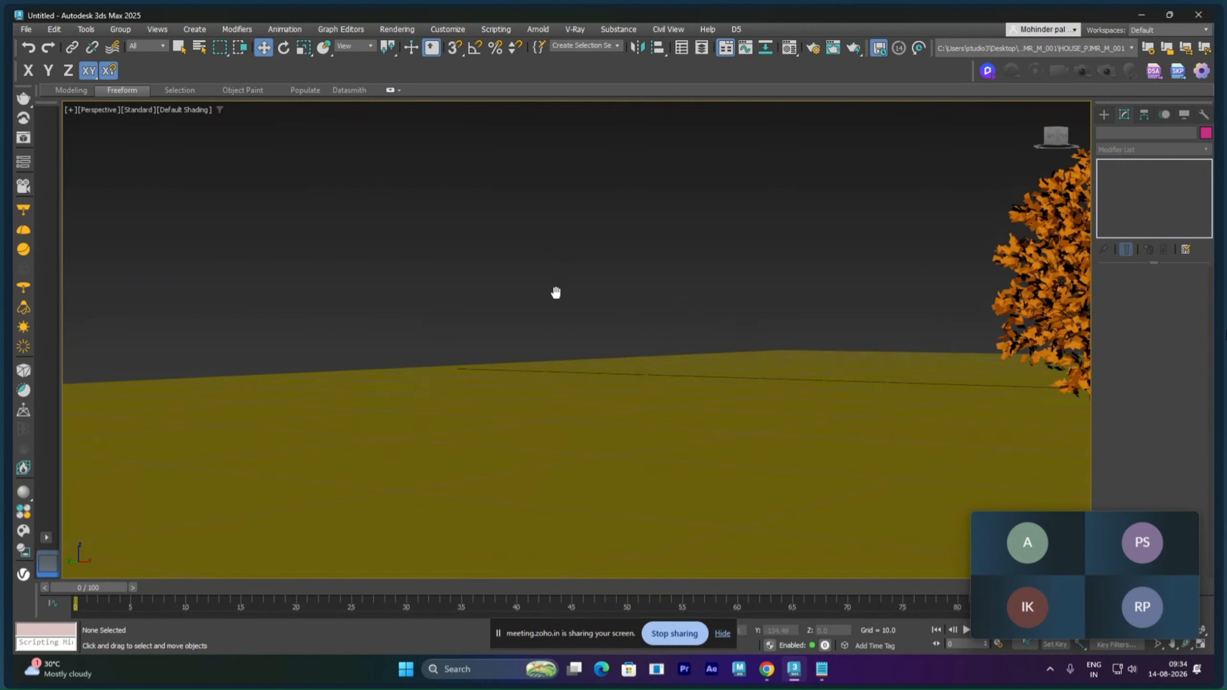
click(1019, 354)
key(z)
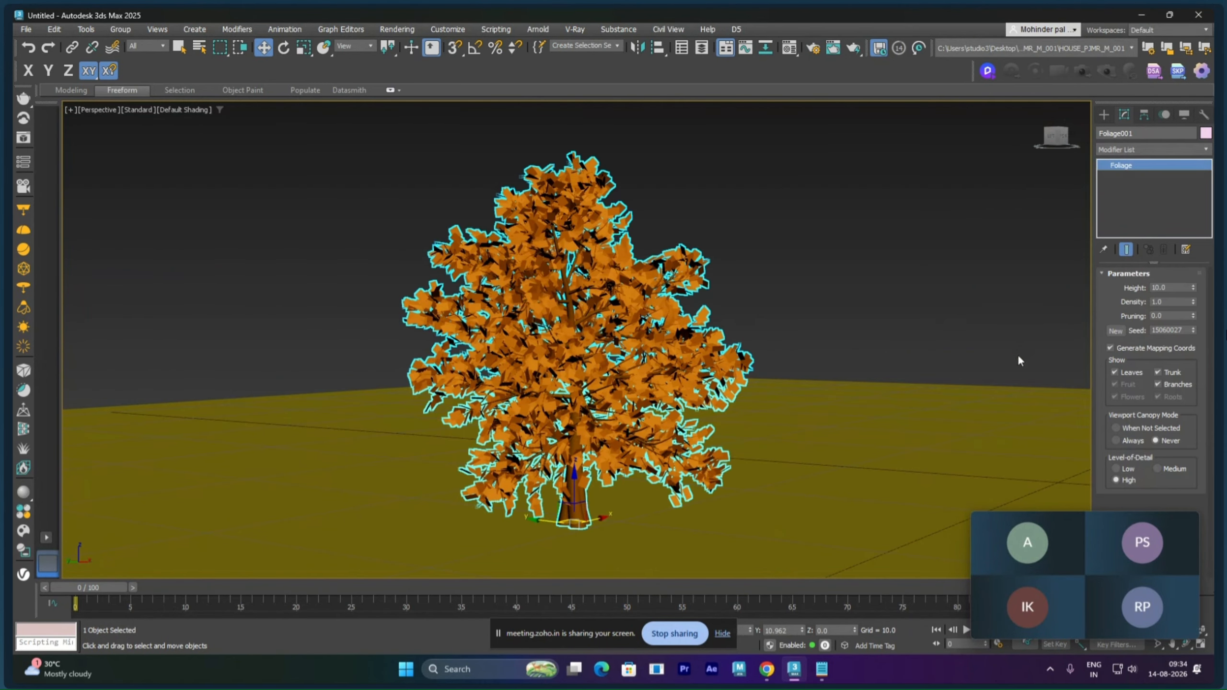
alt+middle_drag(895, 369, 745, 342)
scroll(739, 369, up, 1)
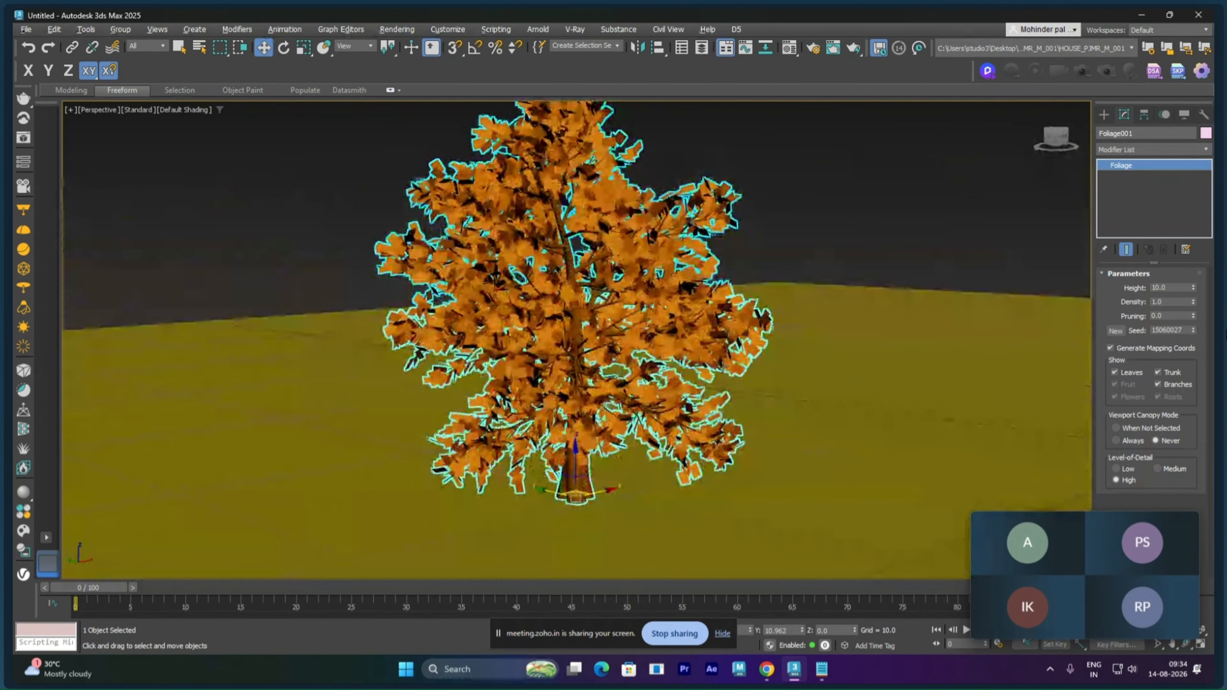
- Switch to Chrome and search Google for "BARK TEXture" in a new tab
mouse_move(774, 674)
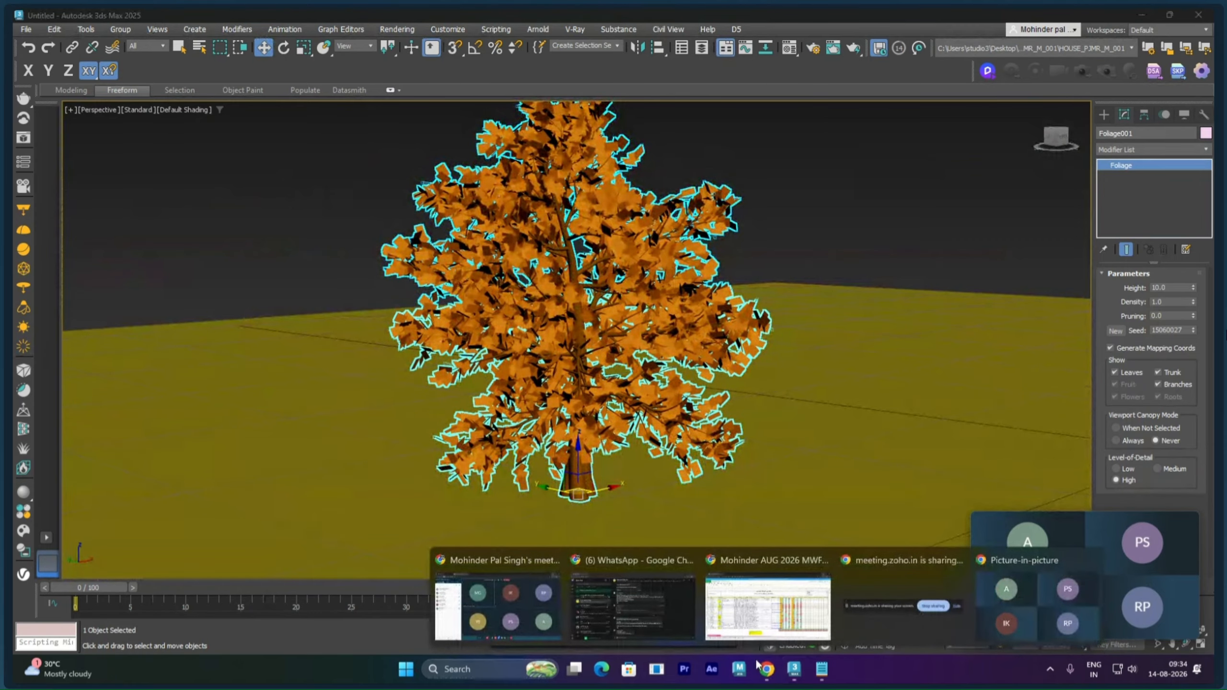
mouse_move(629, 608)
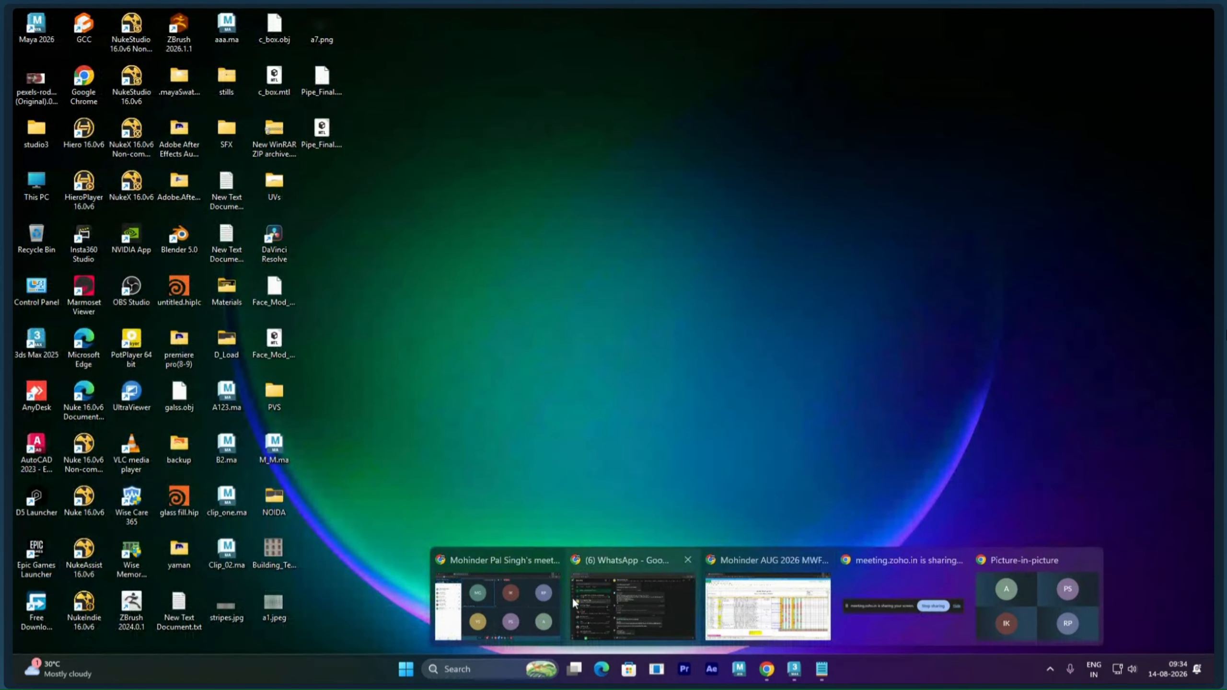
click(511, 597)
click(345, 21)
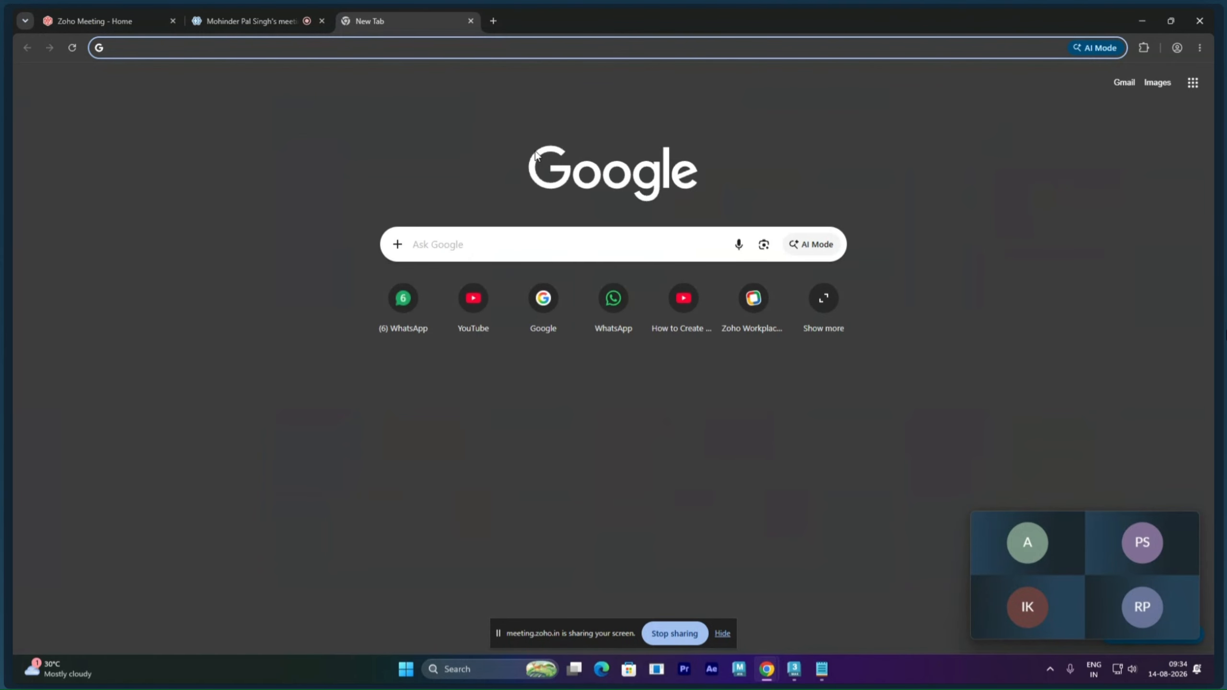
click(552, 249)
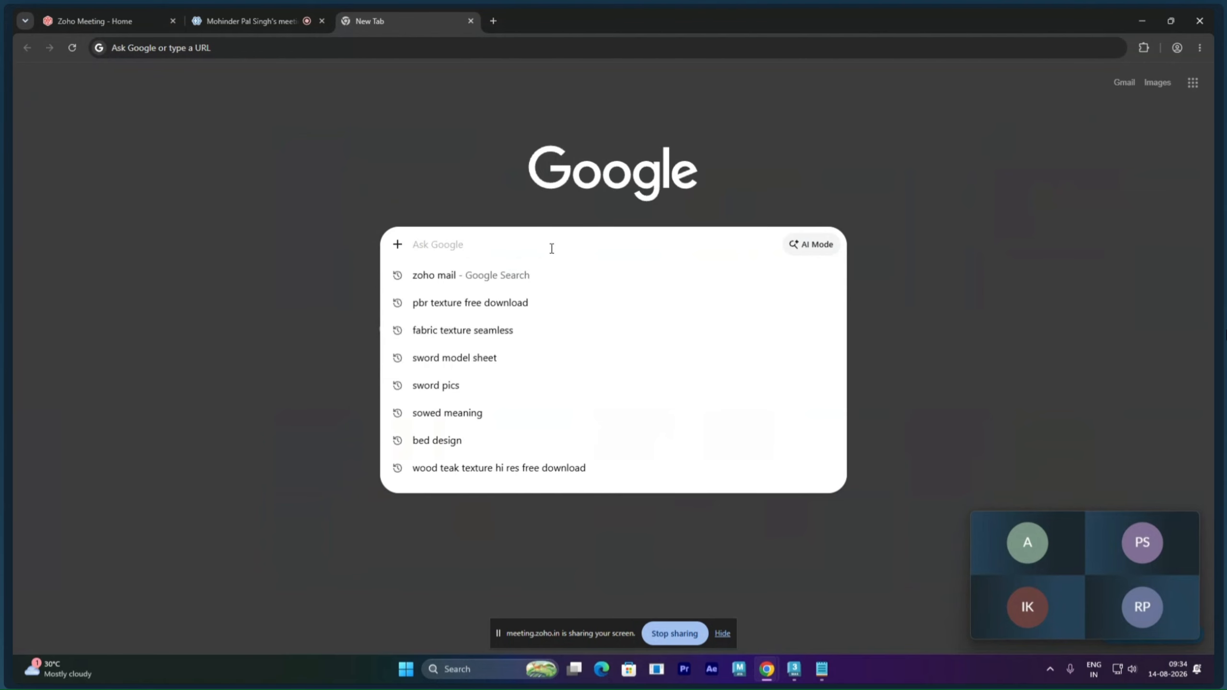
key(Escape)
text(BARK)
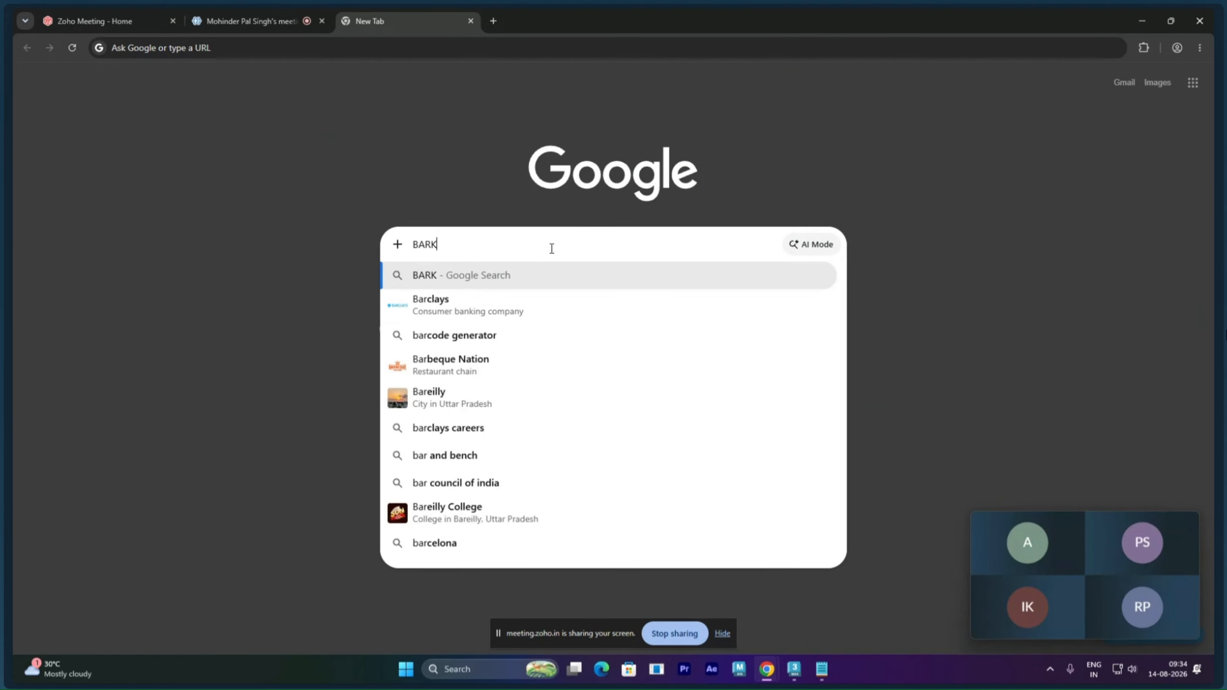
text( TEX)
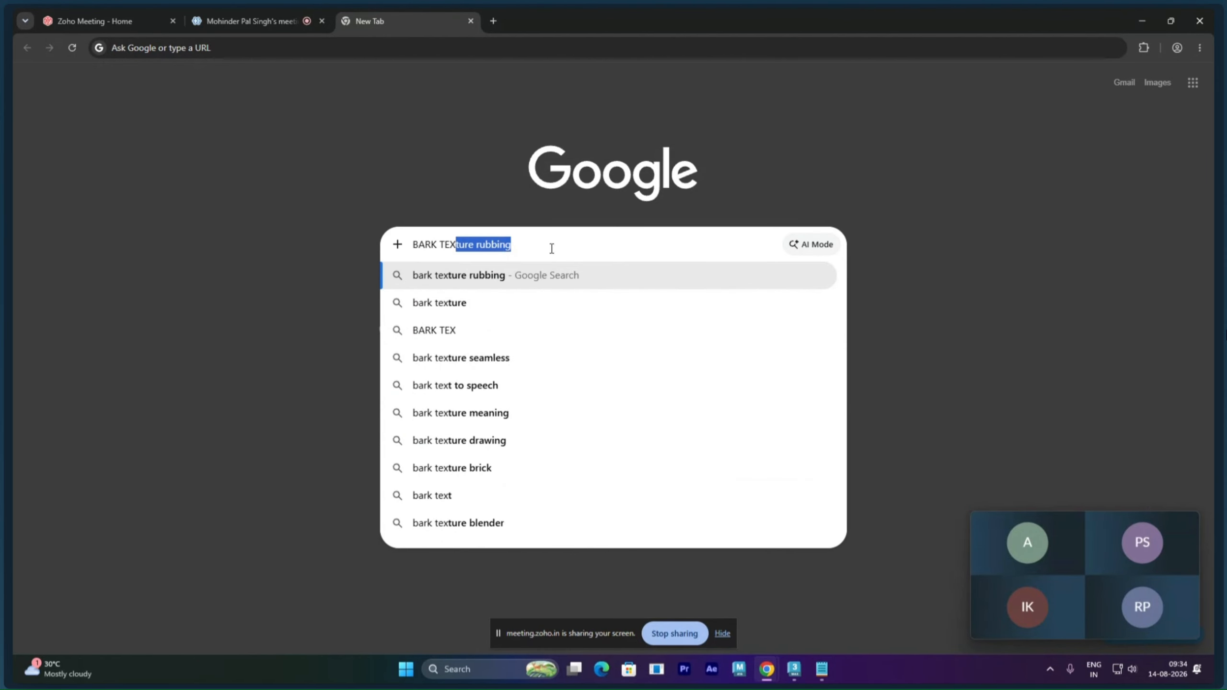
key(Right)
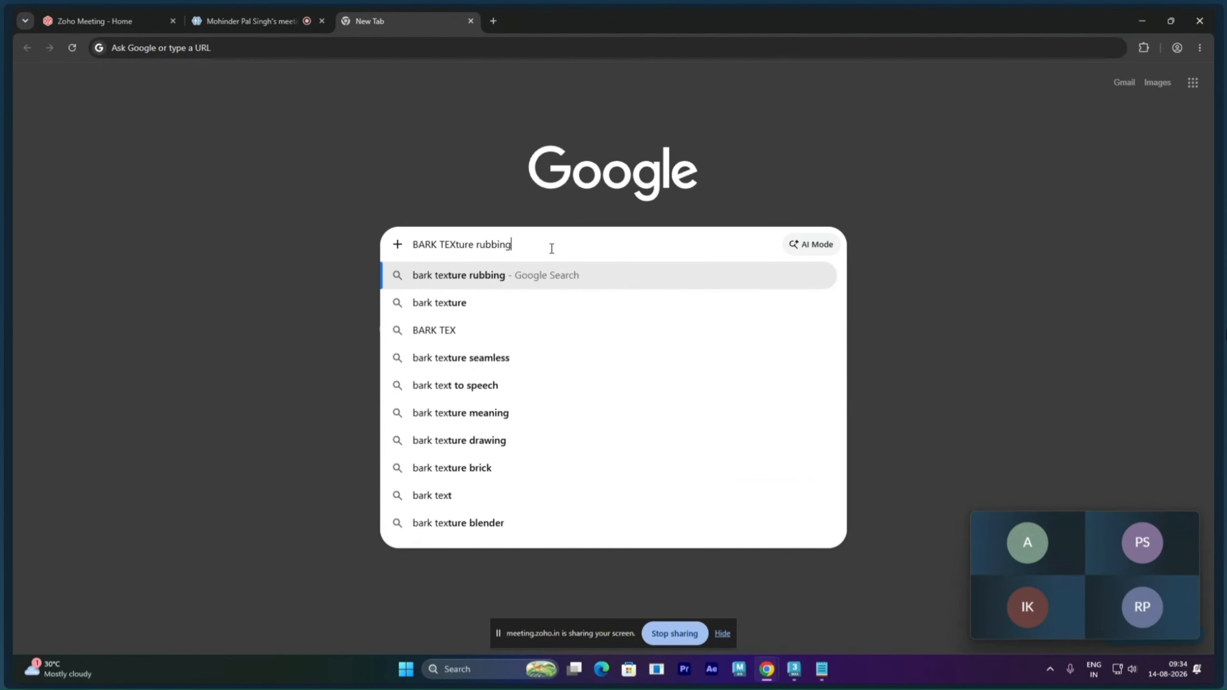
key(BackSpace)
key(BackSpace)
key(BackSpace)
key(BackSpace)
key(BackSpace)
key(BackSpace)
key(BackSpace)
key(BackSpace)
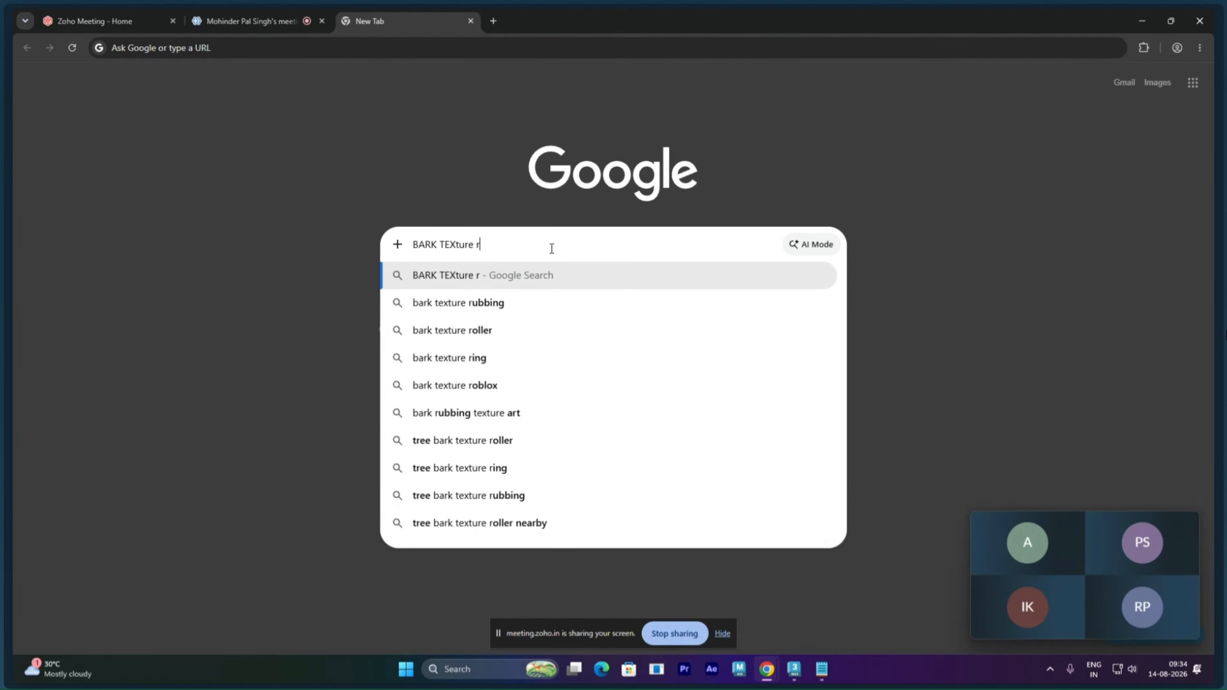
key(Return)
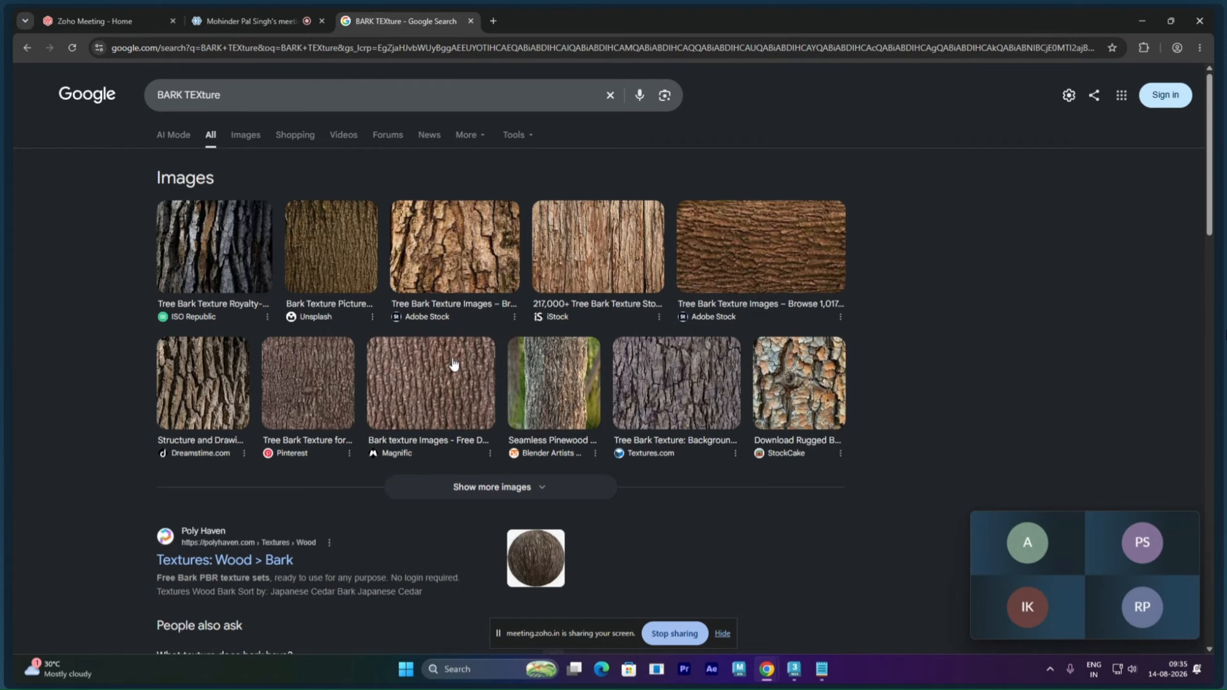
click(434, 361)
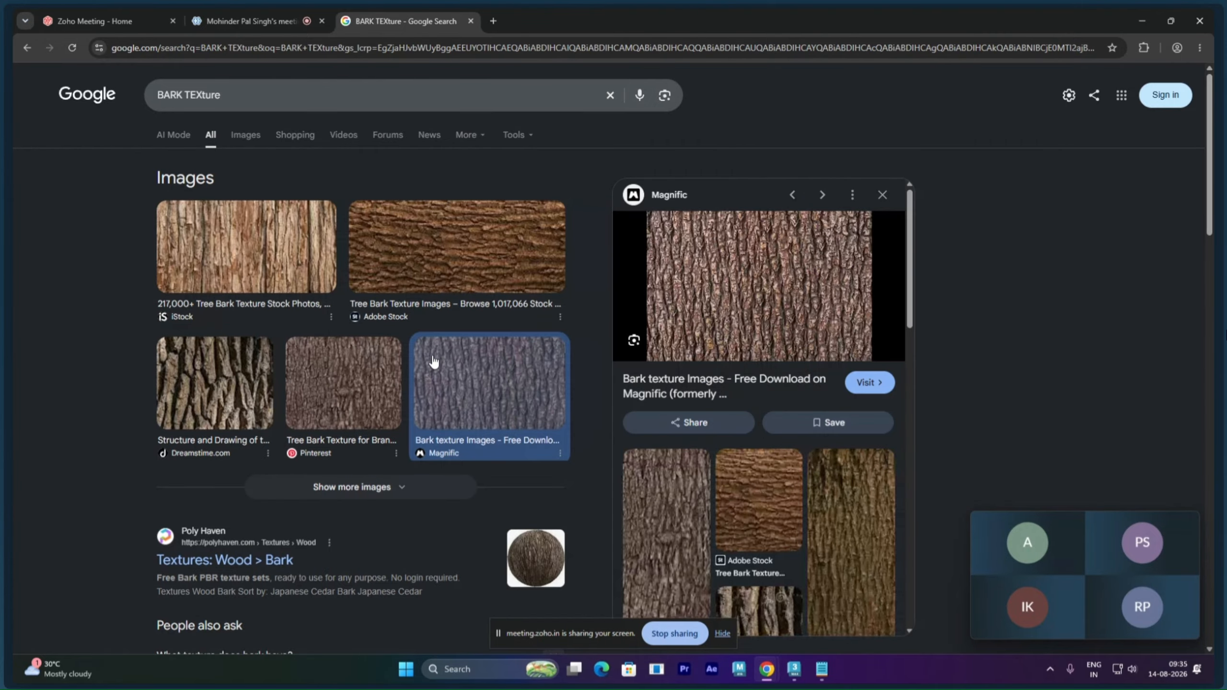
right_click(719, 277)
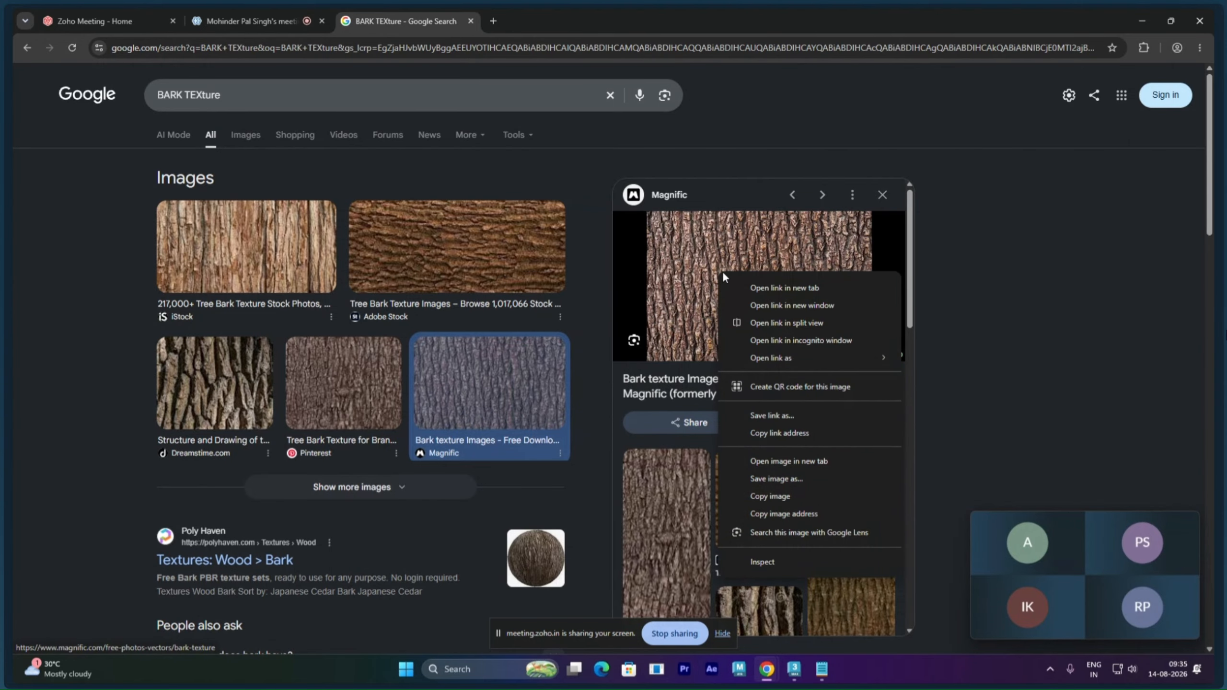
click(796, 479)
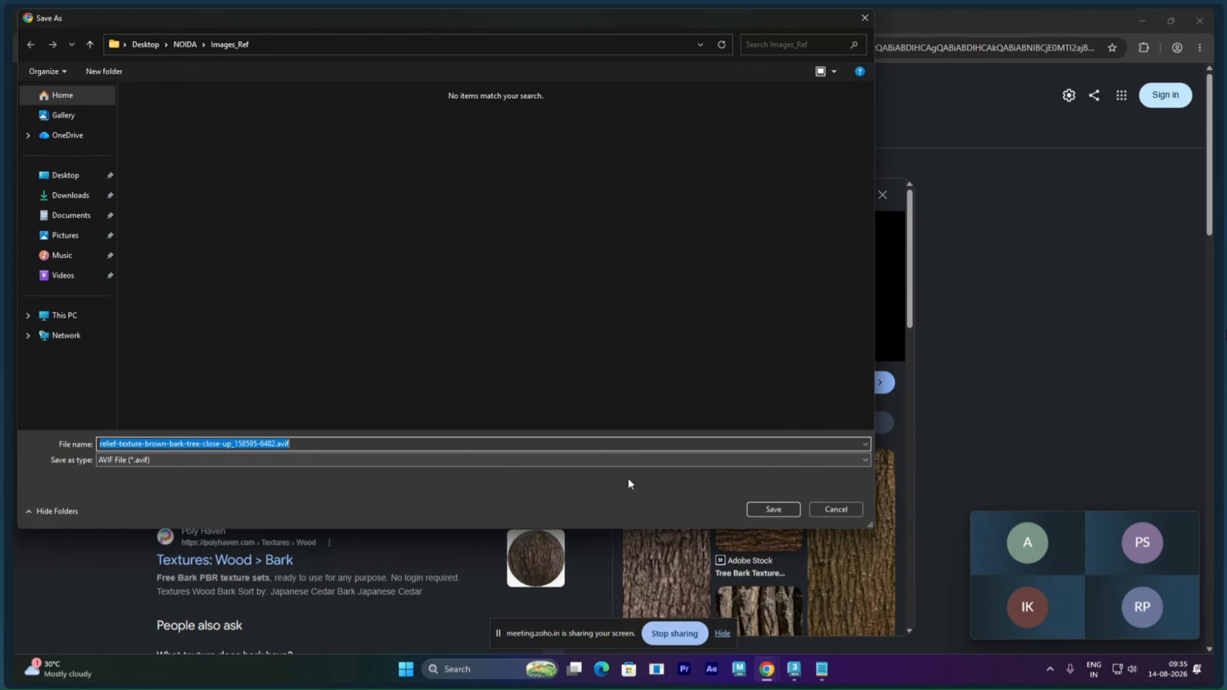
click(834, 509)
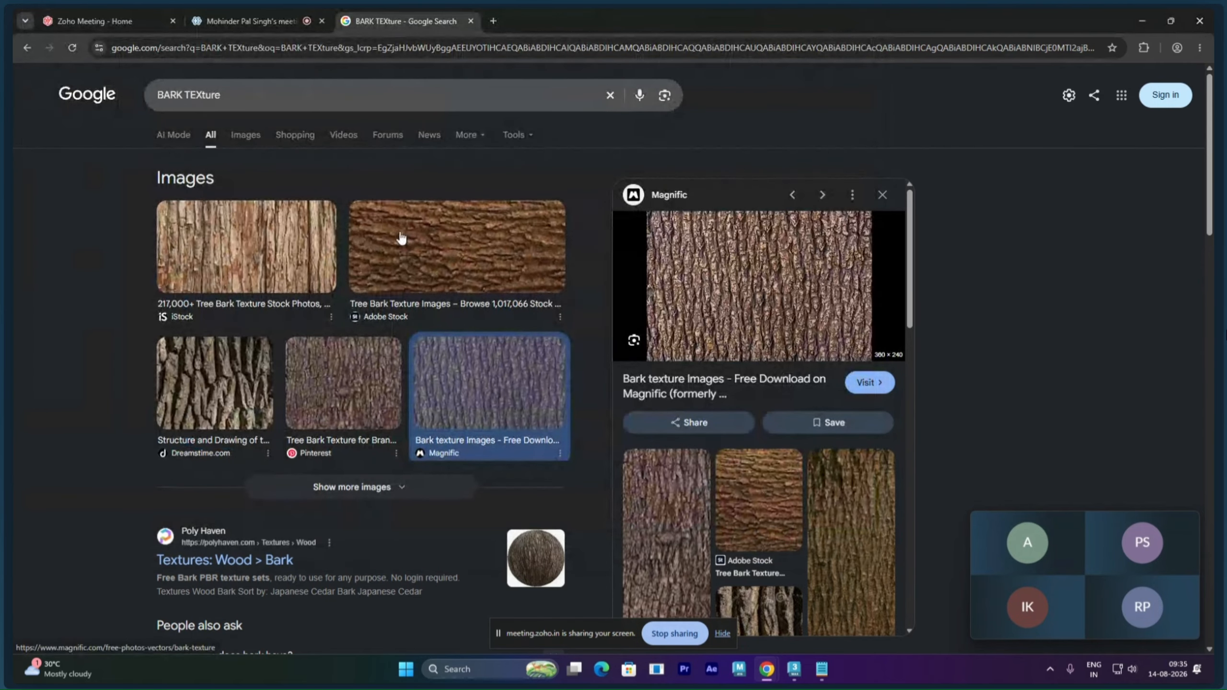
- Browse the bark texture image results and open the Unsplash preview titled "A close up of a tree bark texture"
click(245, 135)
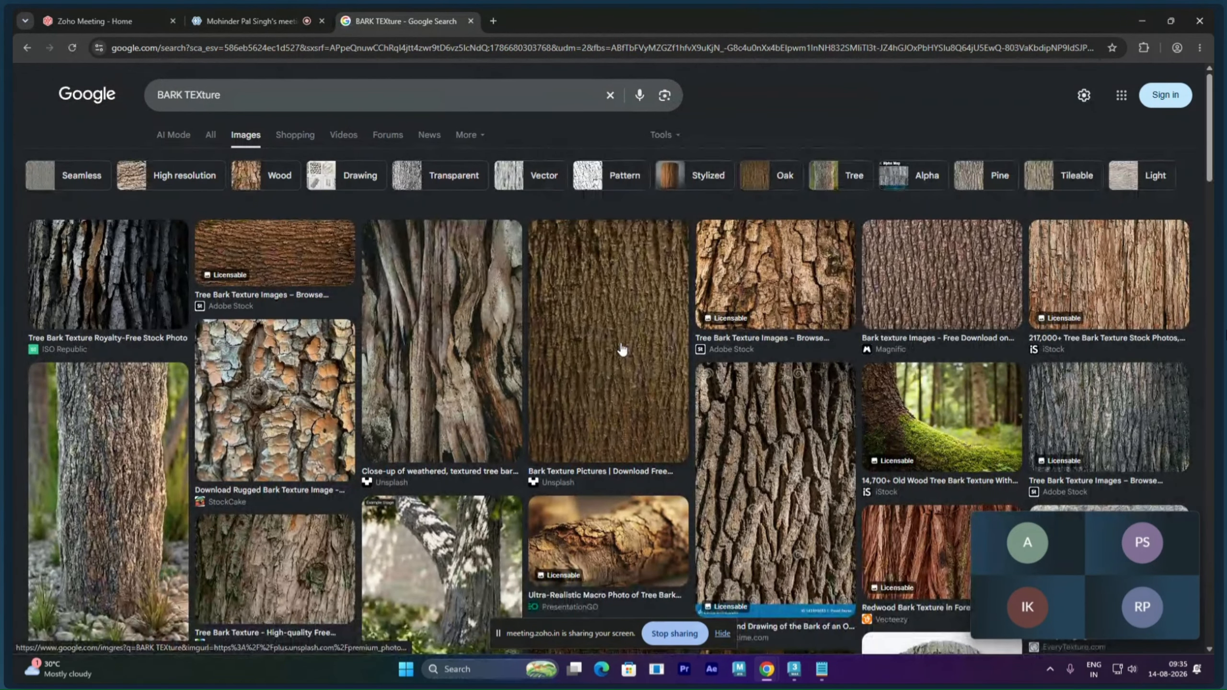
click(632, 319)
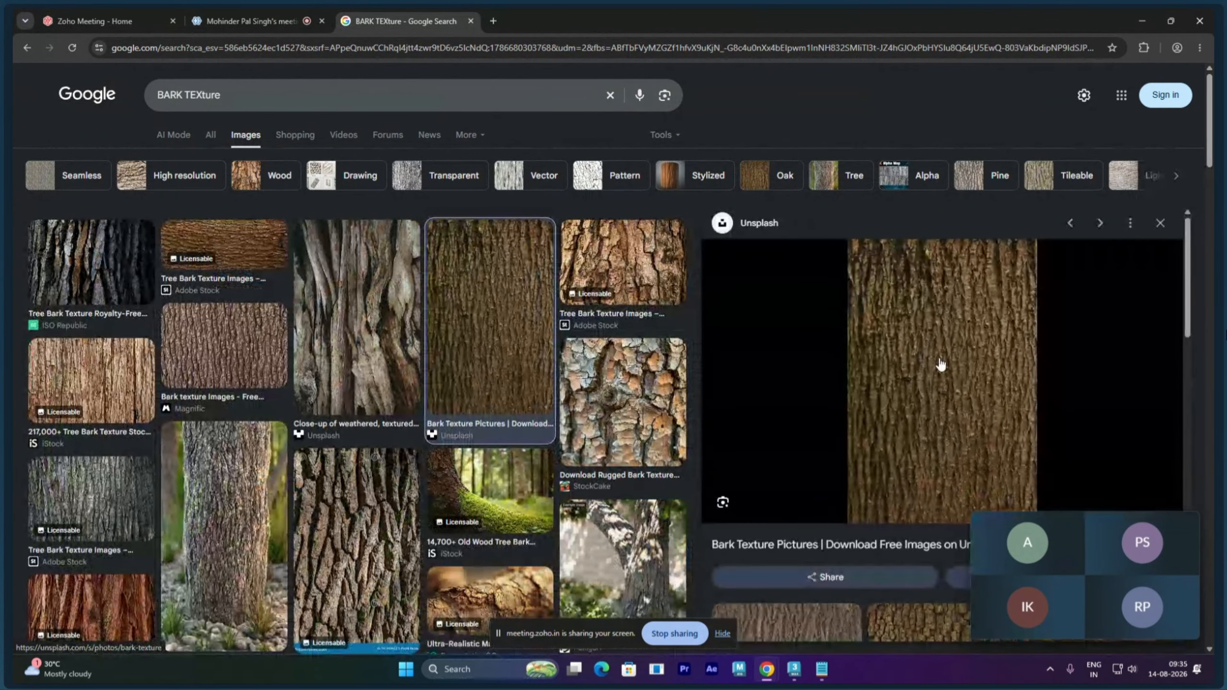
scroll(941, 365, down, 5)
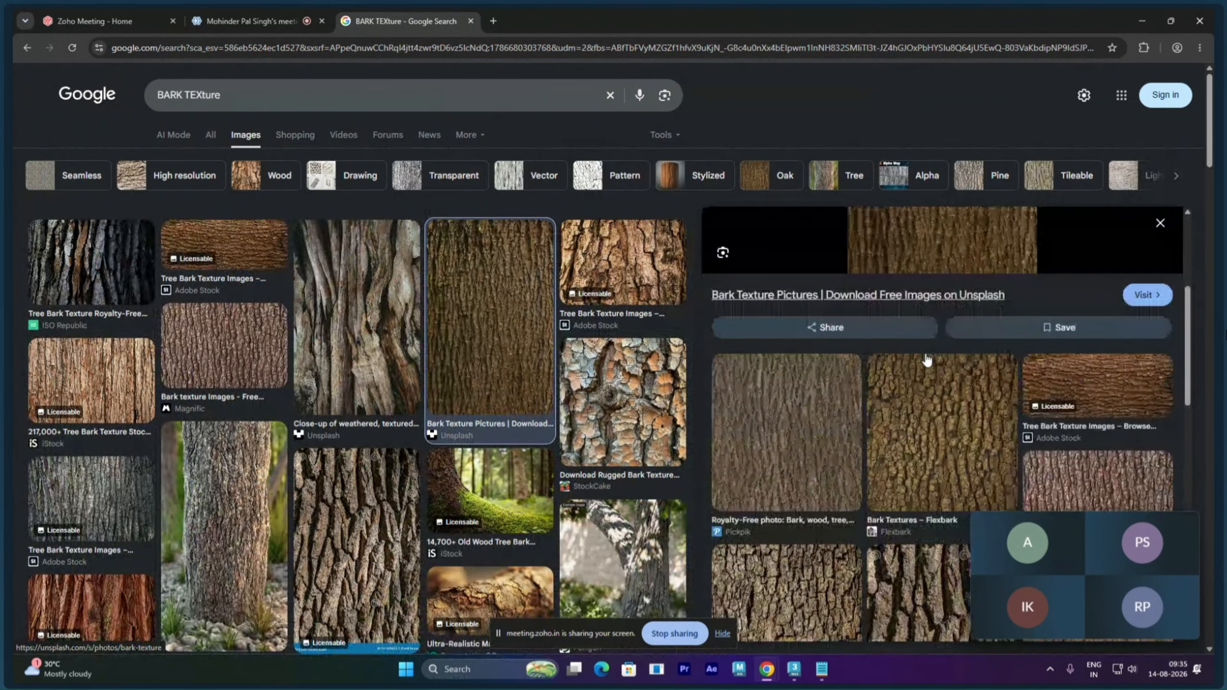
scroll(922, 358, down, 5)
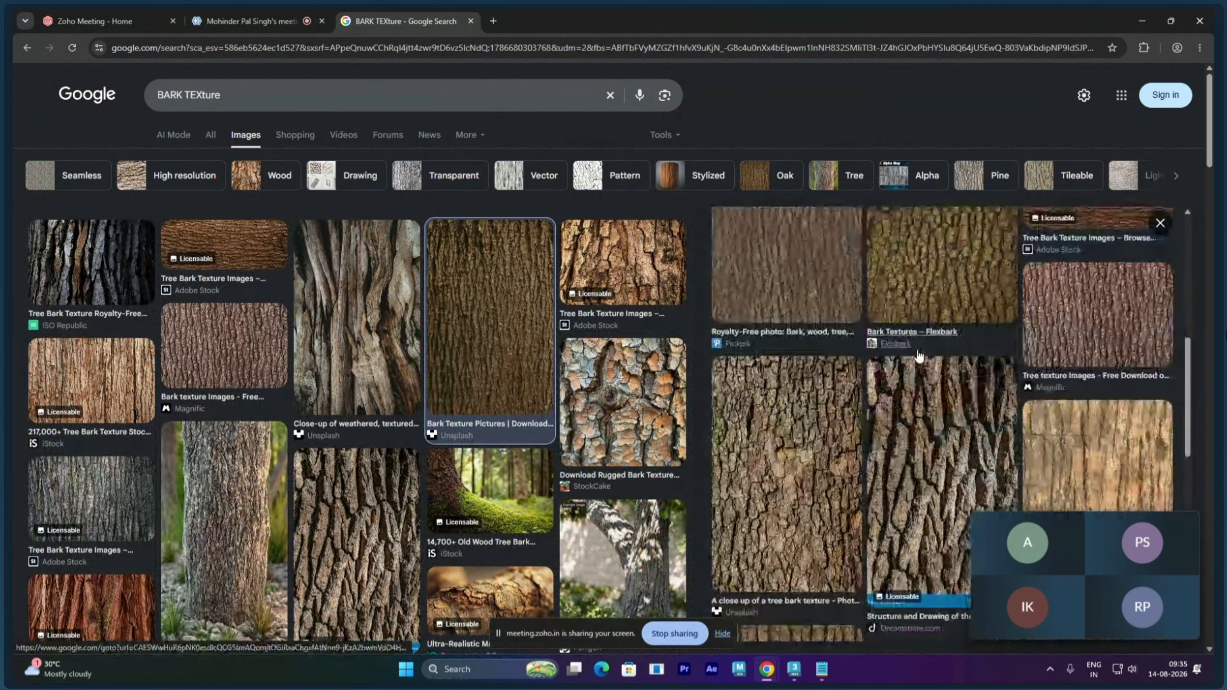
scroll(816, 338, down, 1)
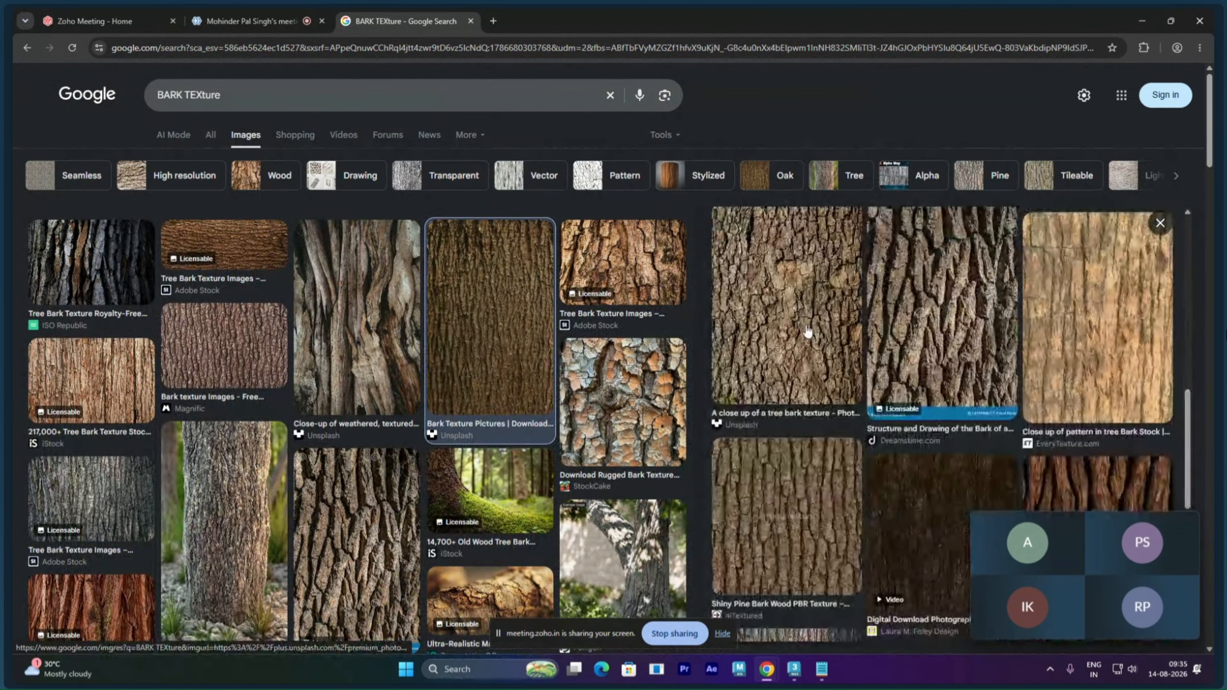
click(812, 334)
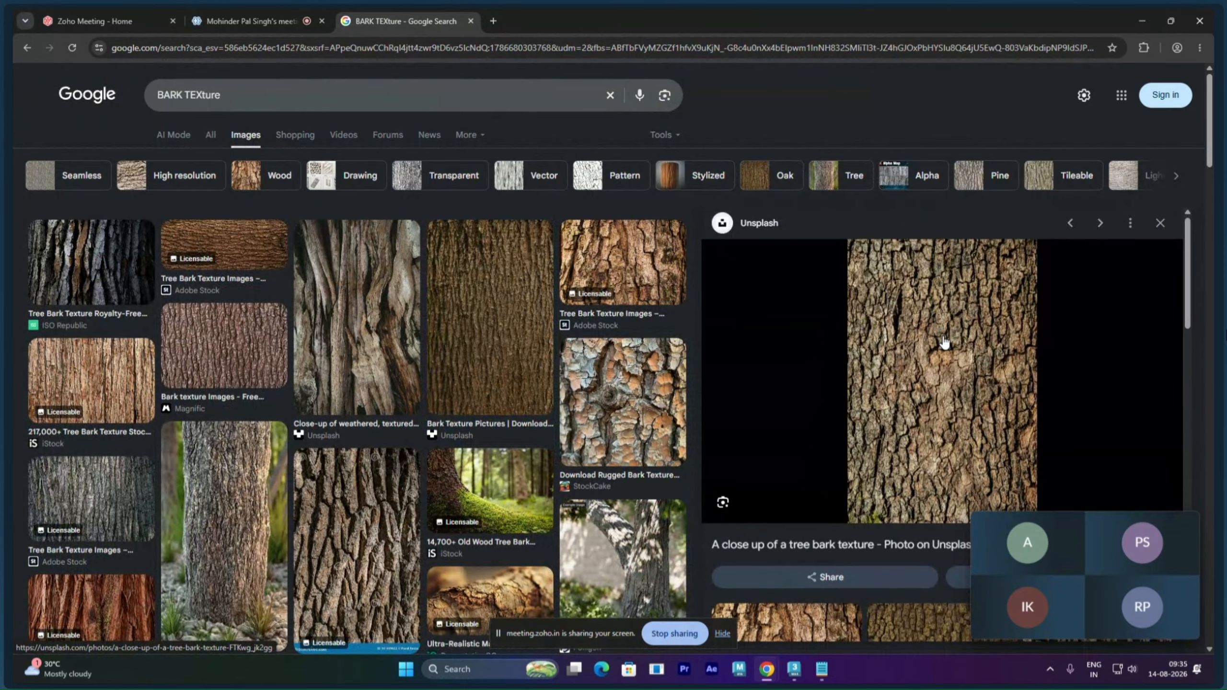
drag(1062, 529, 1213, 535)
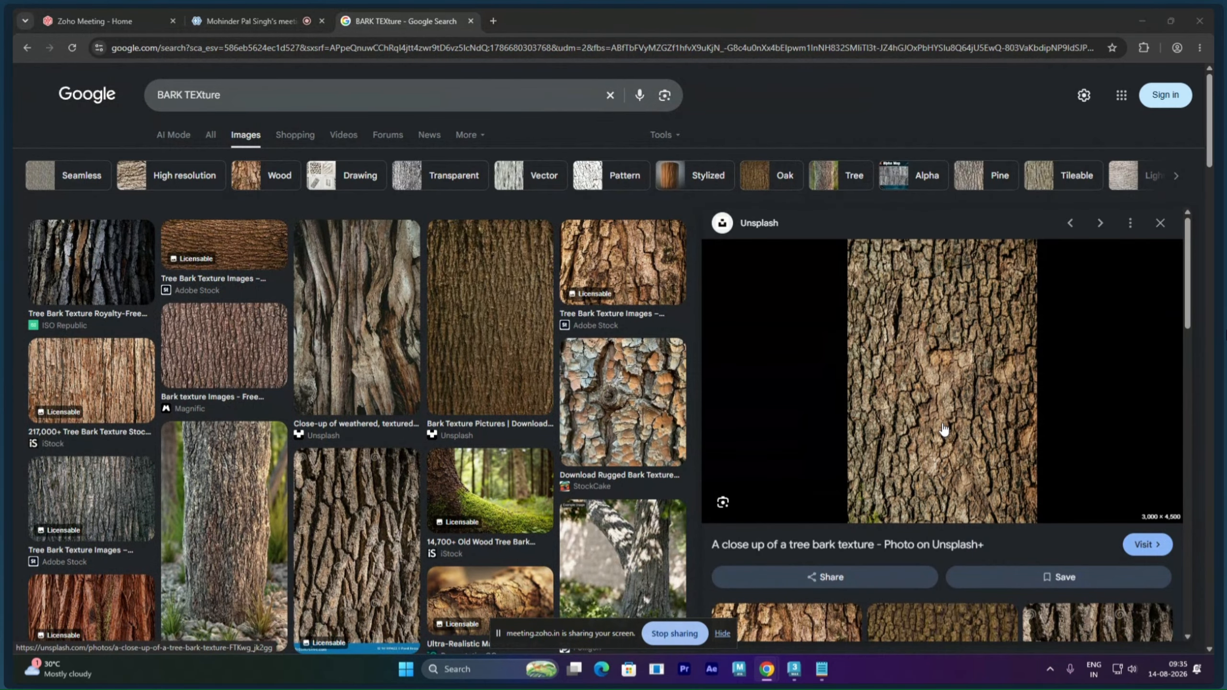
right_click(915, 357)
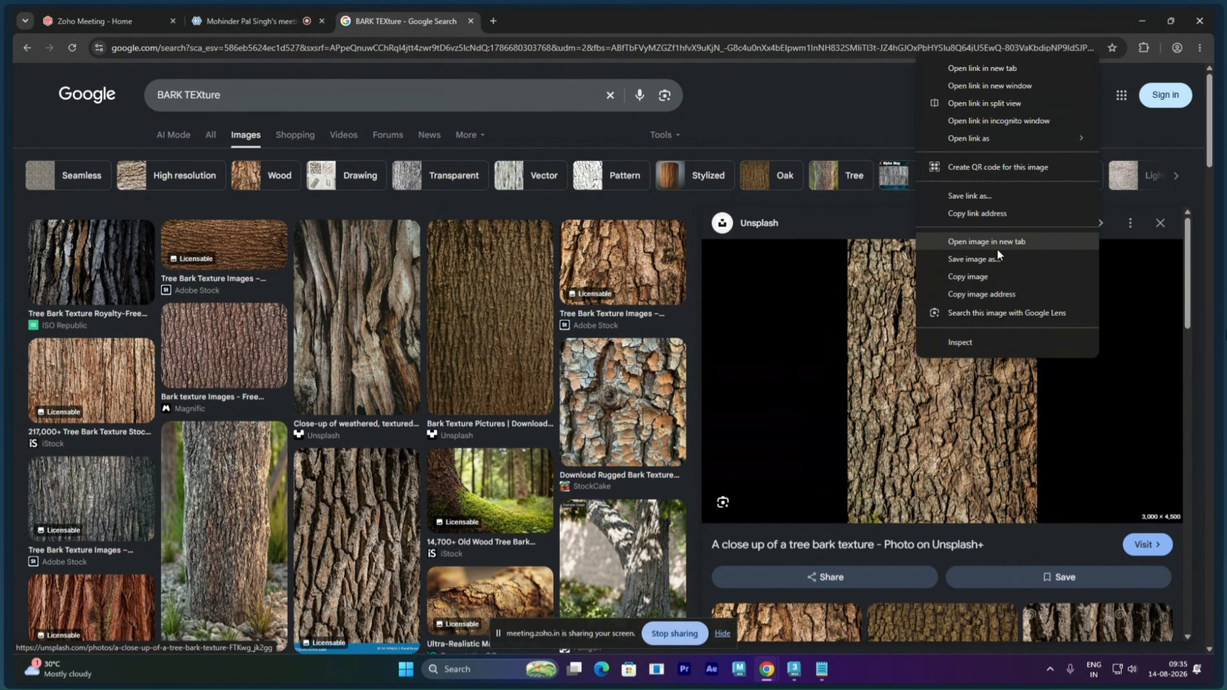
click(980, 259)
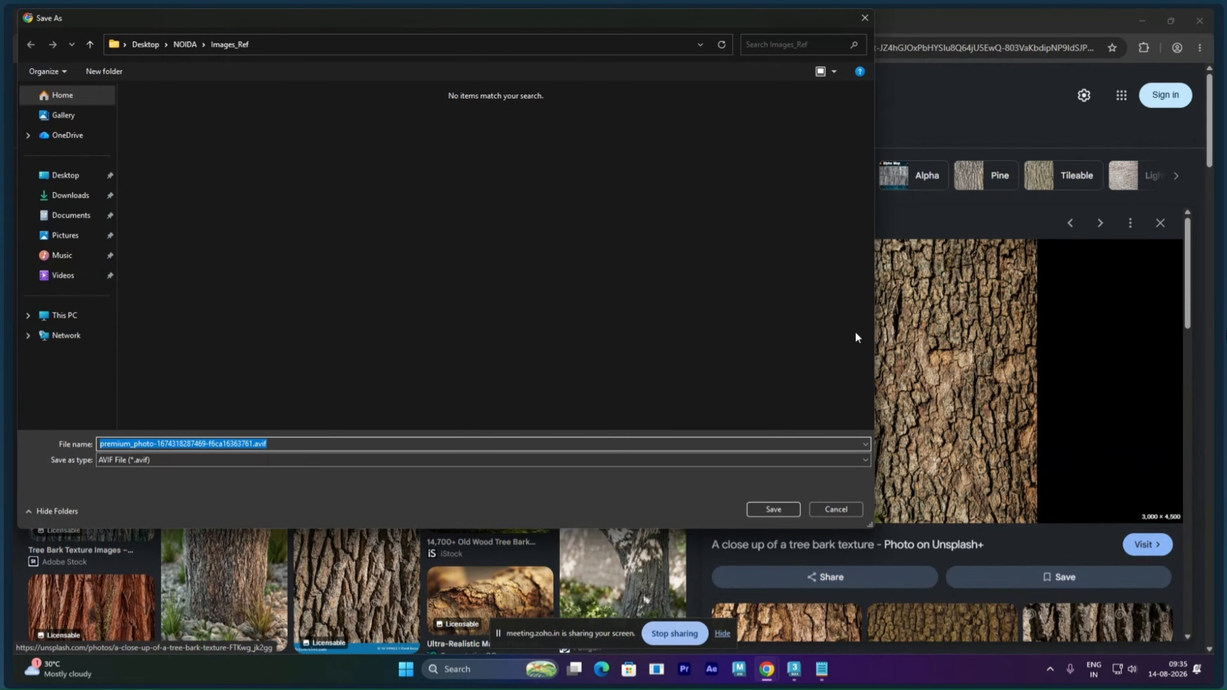
click(827, 510)
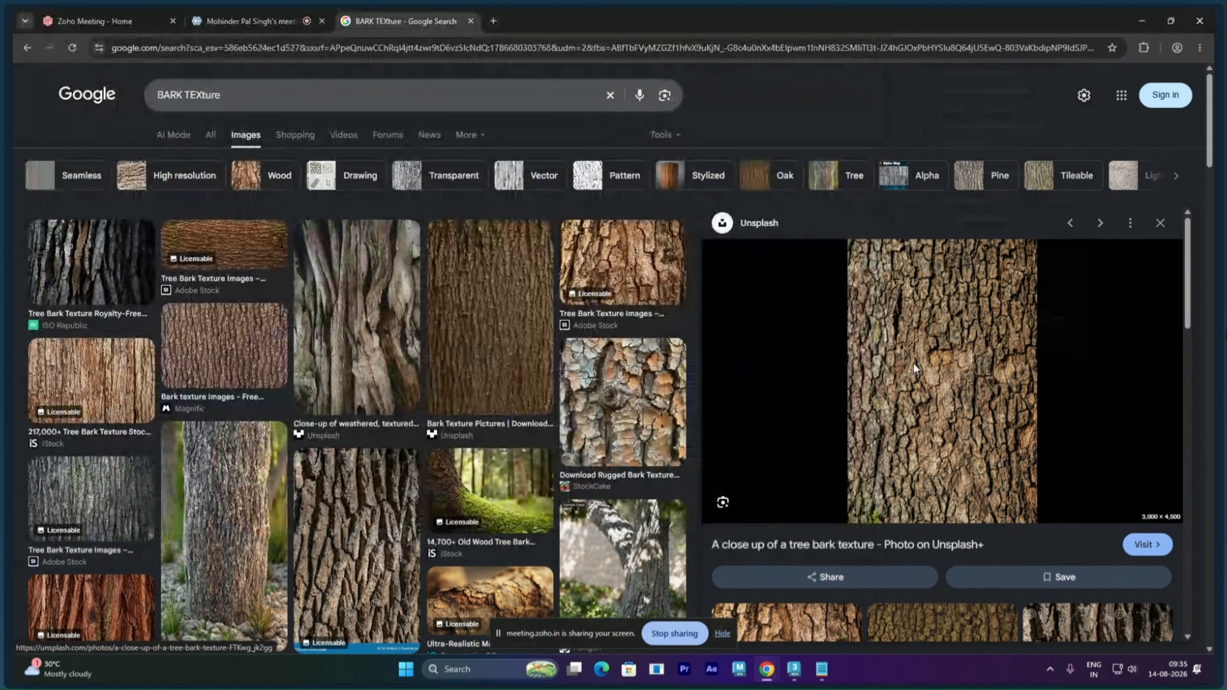
- Copy the previewed bark image to the clipboard and launch Adobe Photoshop 2026
right_click(912, 362)
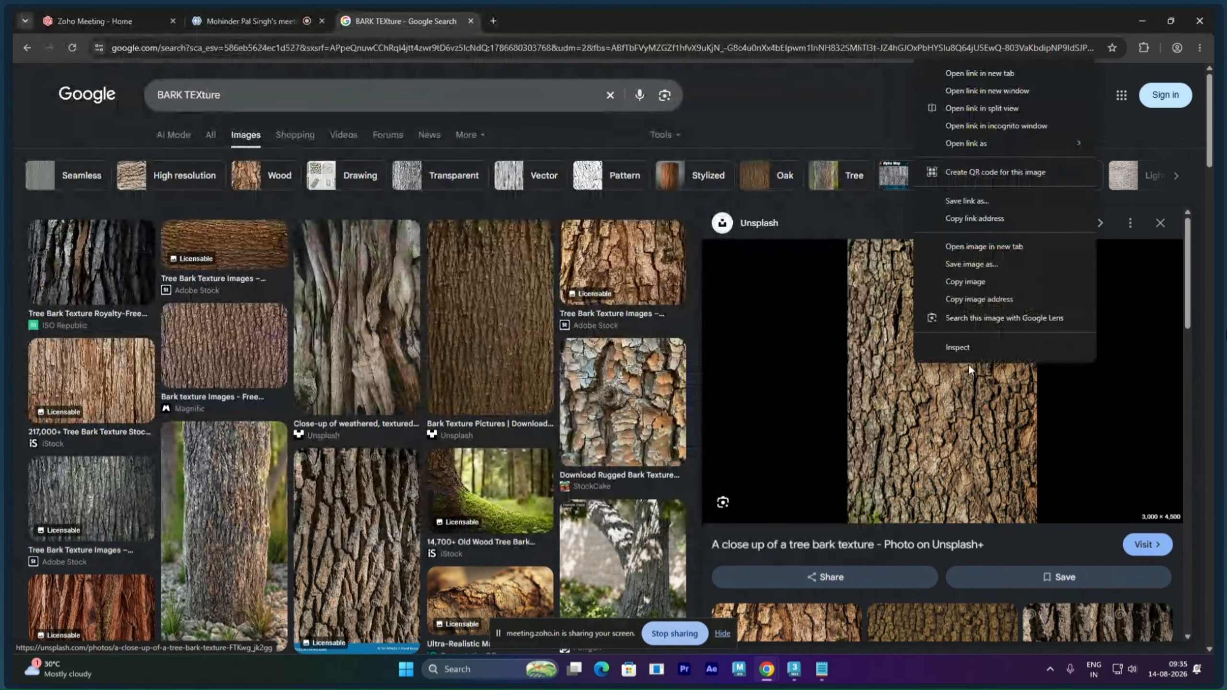
click(973, 282)
click(457, 668)
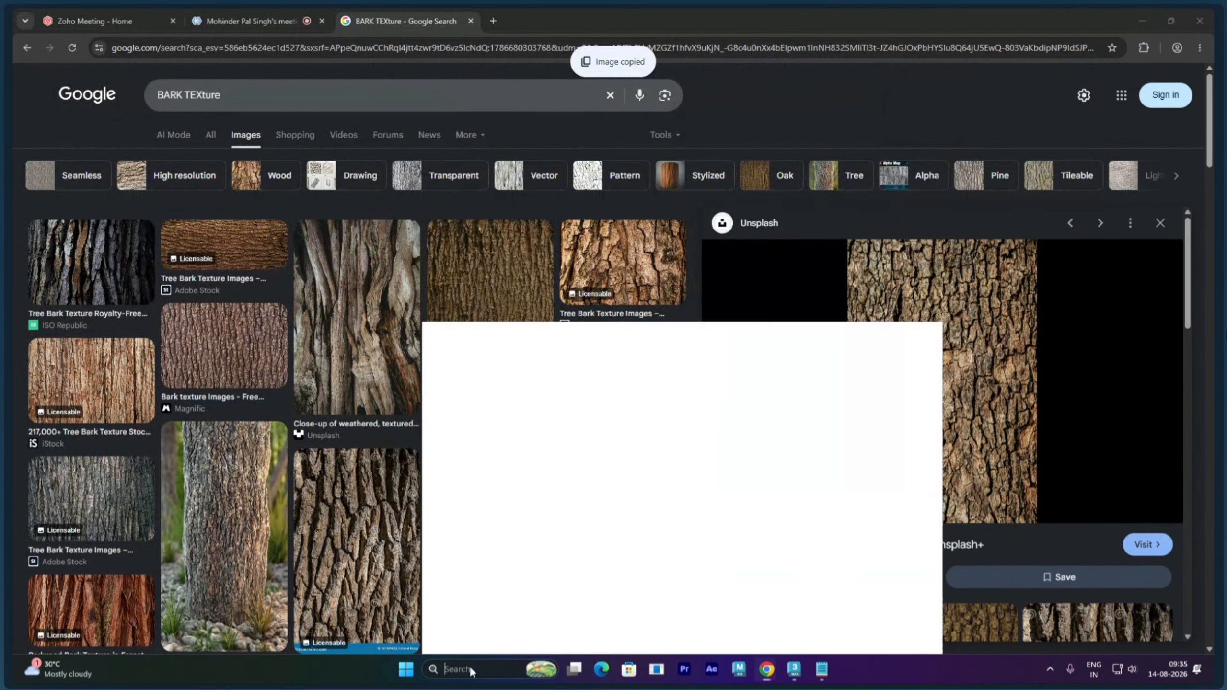
text(PHO)
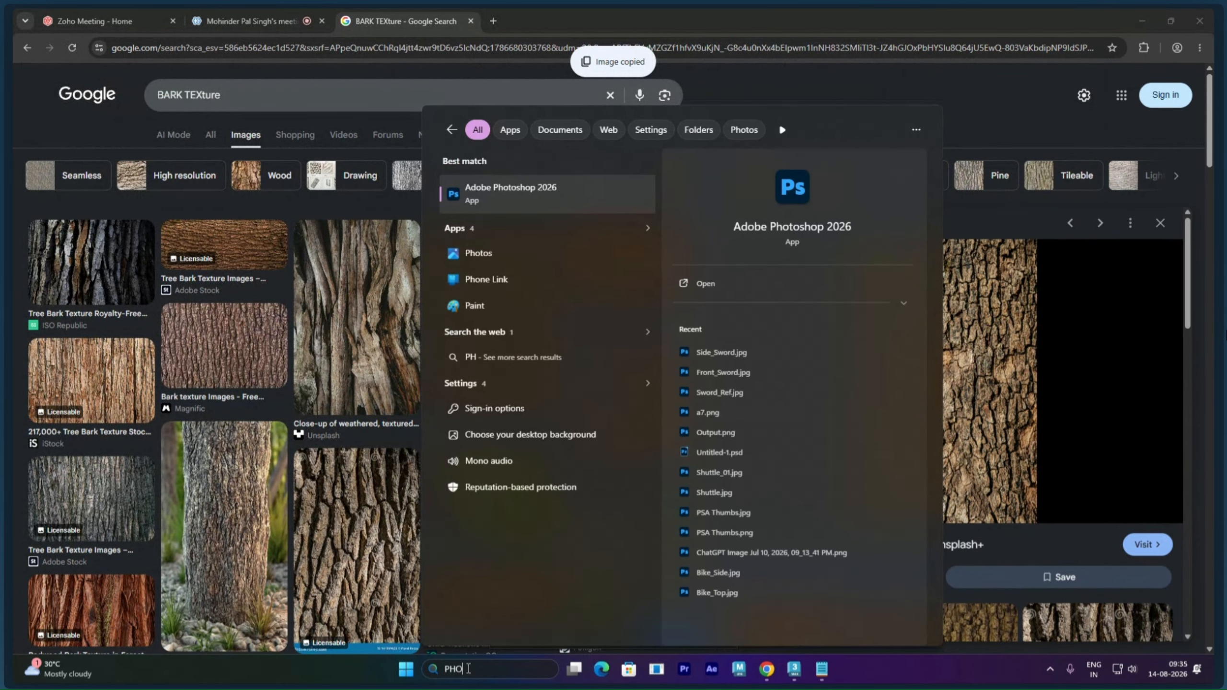
key(Return)
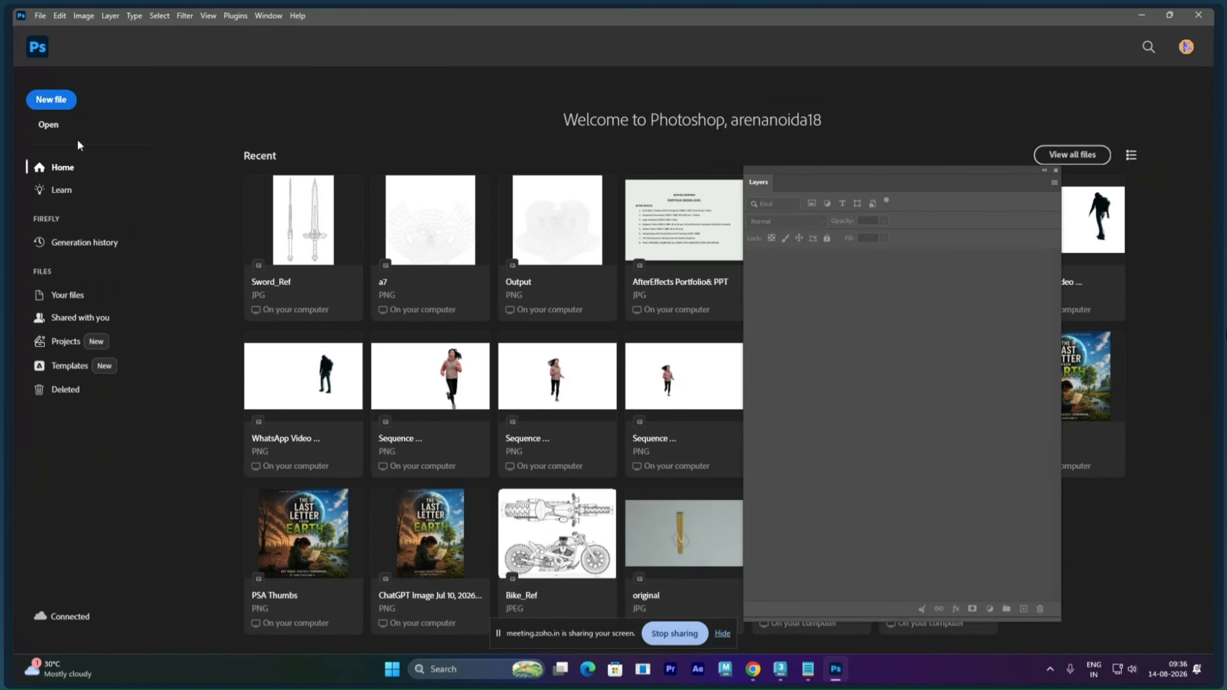
- Create a 3000 x 4500 px document at 300 pixels/inch from the clipboard preset and paste the bark image into it
click(50, 100)
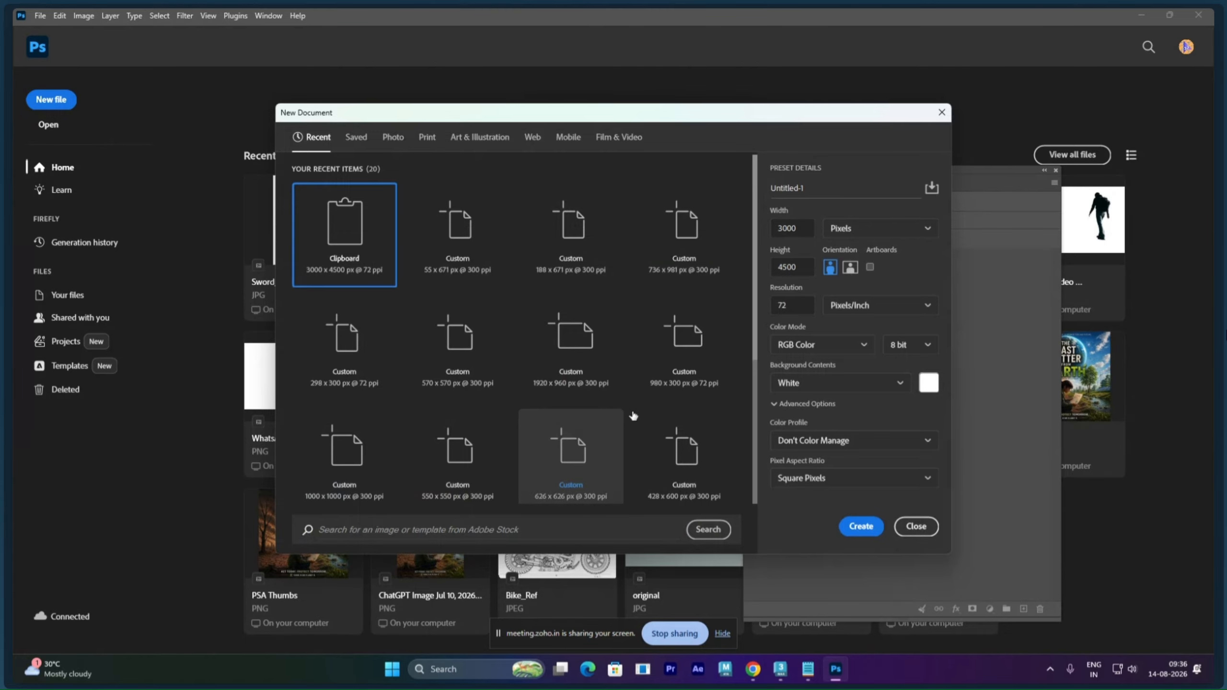
double_click(800, 302)
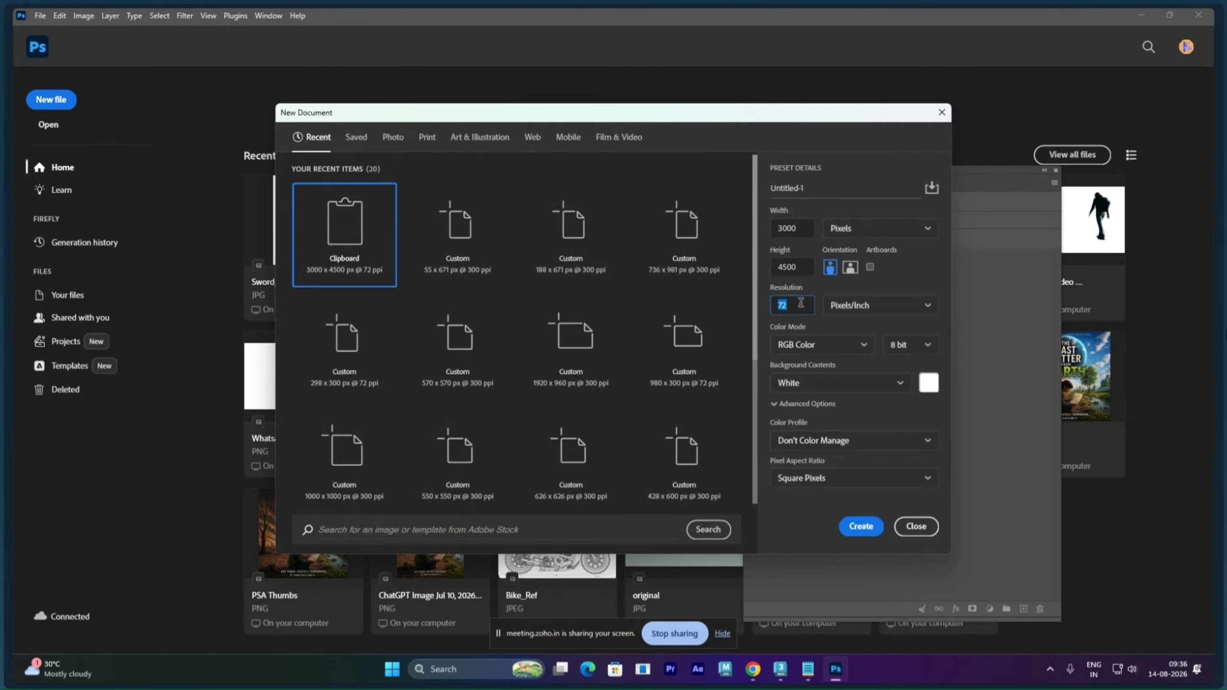
text(300)
key(Return)
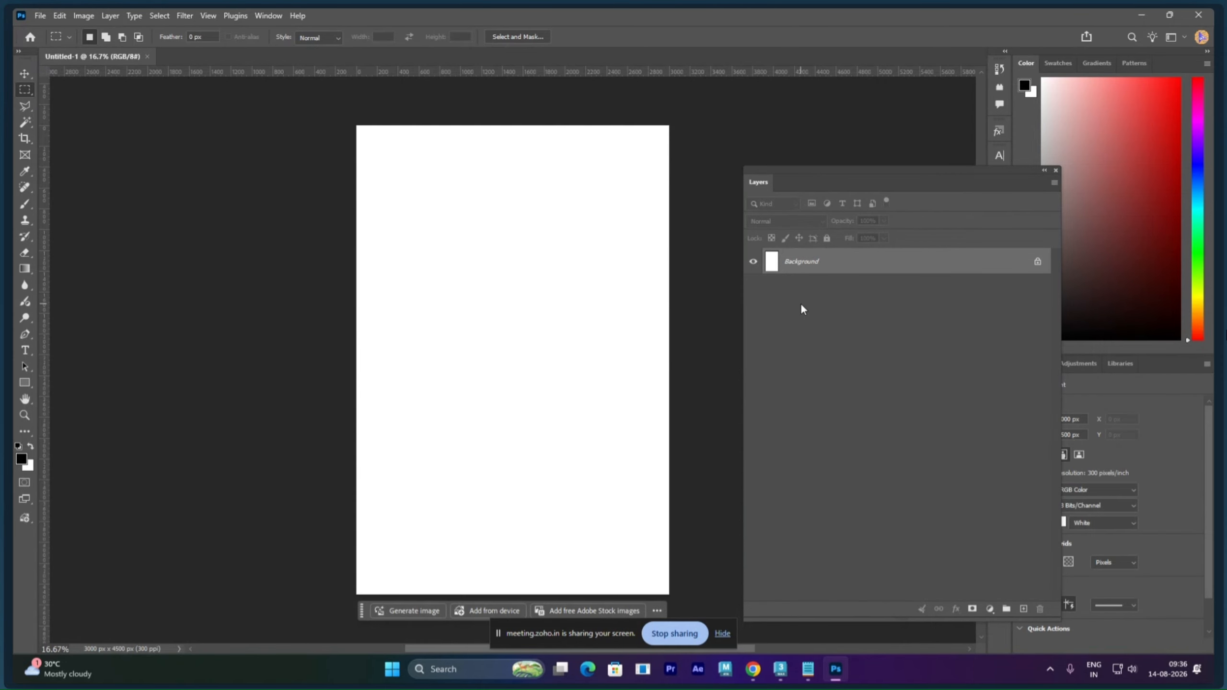
key(ctrl+v)
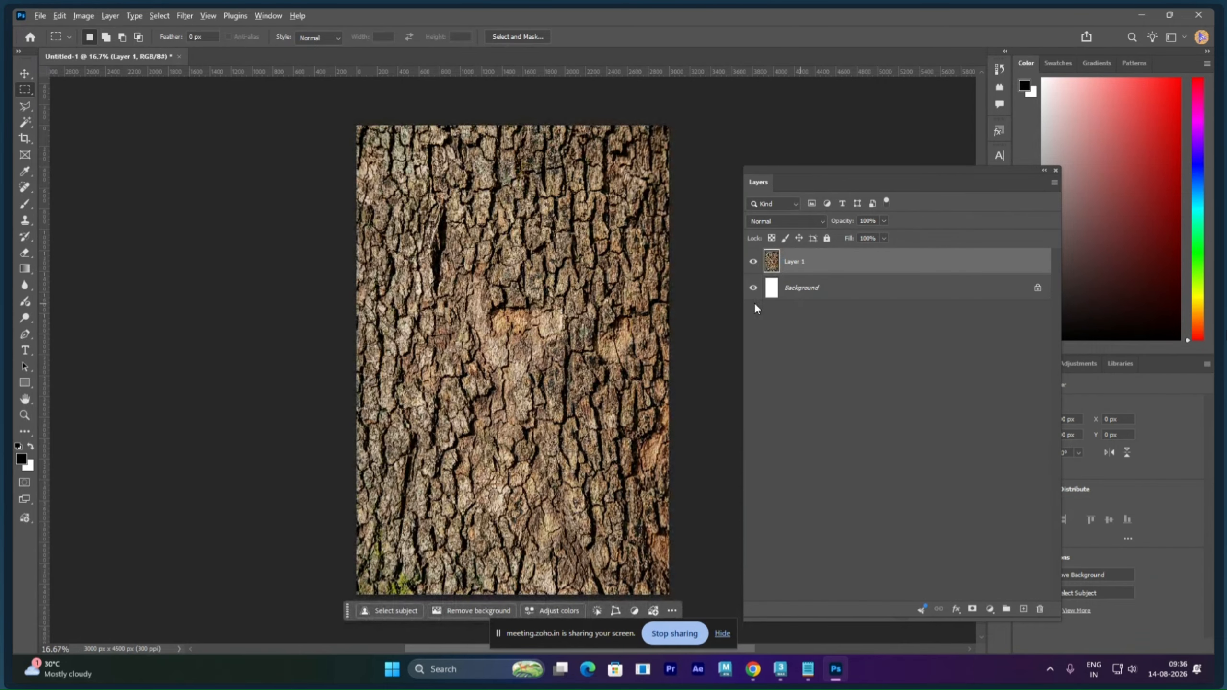
- Start saving a copy of the document under the name BARK in JPEG format
key(ctrl+s)
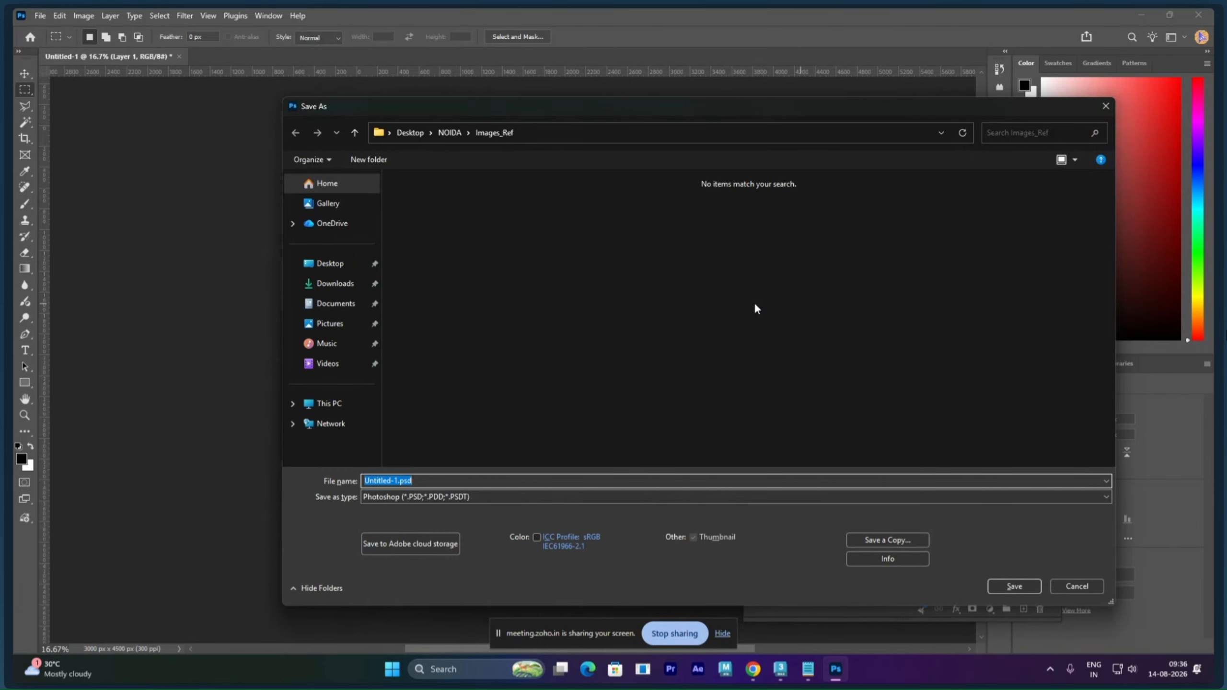
key(BackSpace)
click(887, 539)
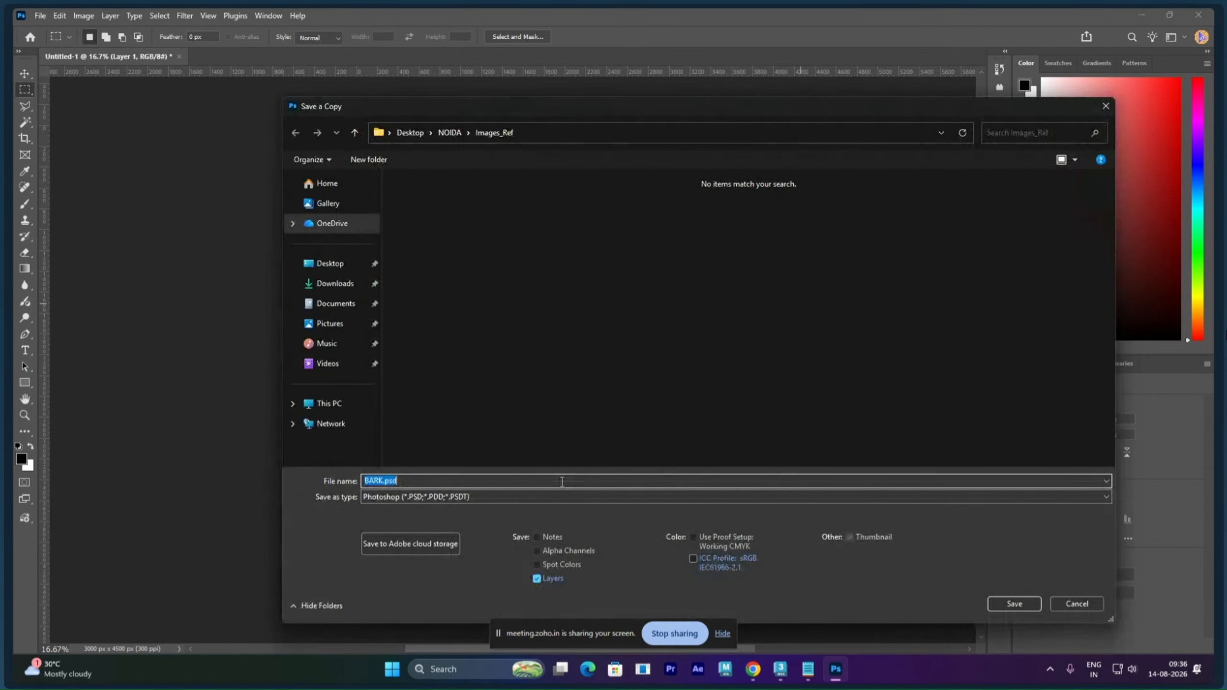
click(495, 497)
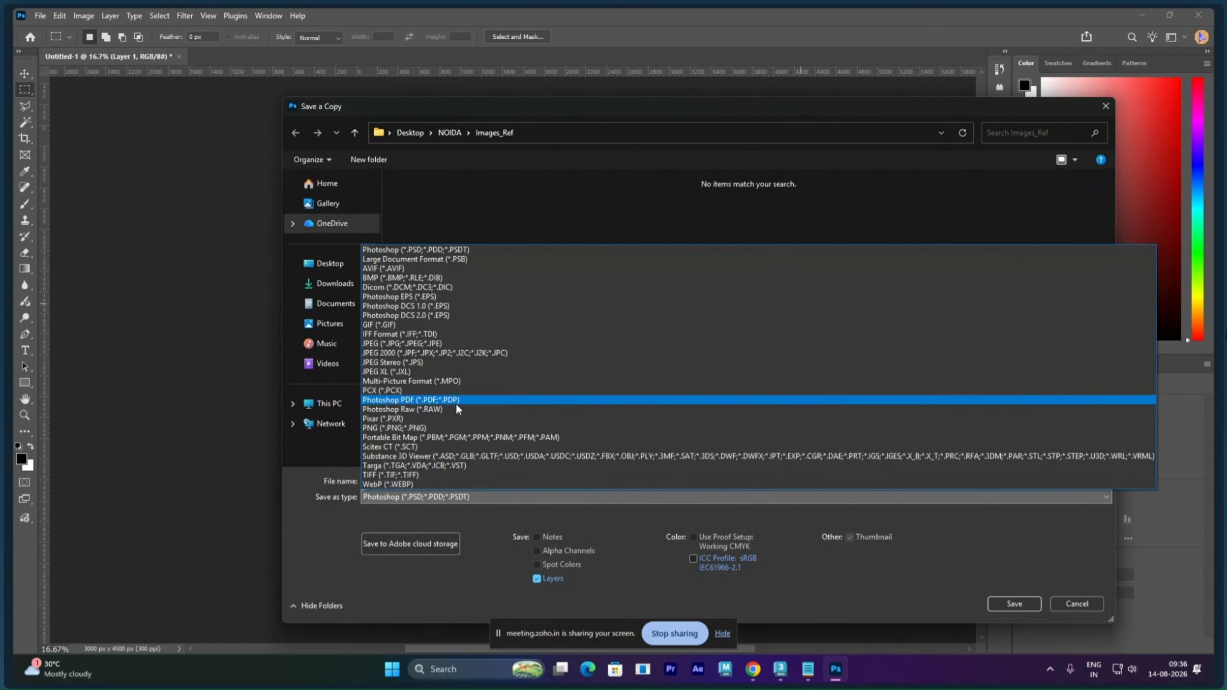
click(450, 343)
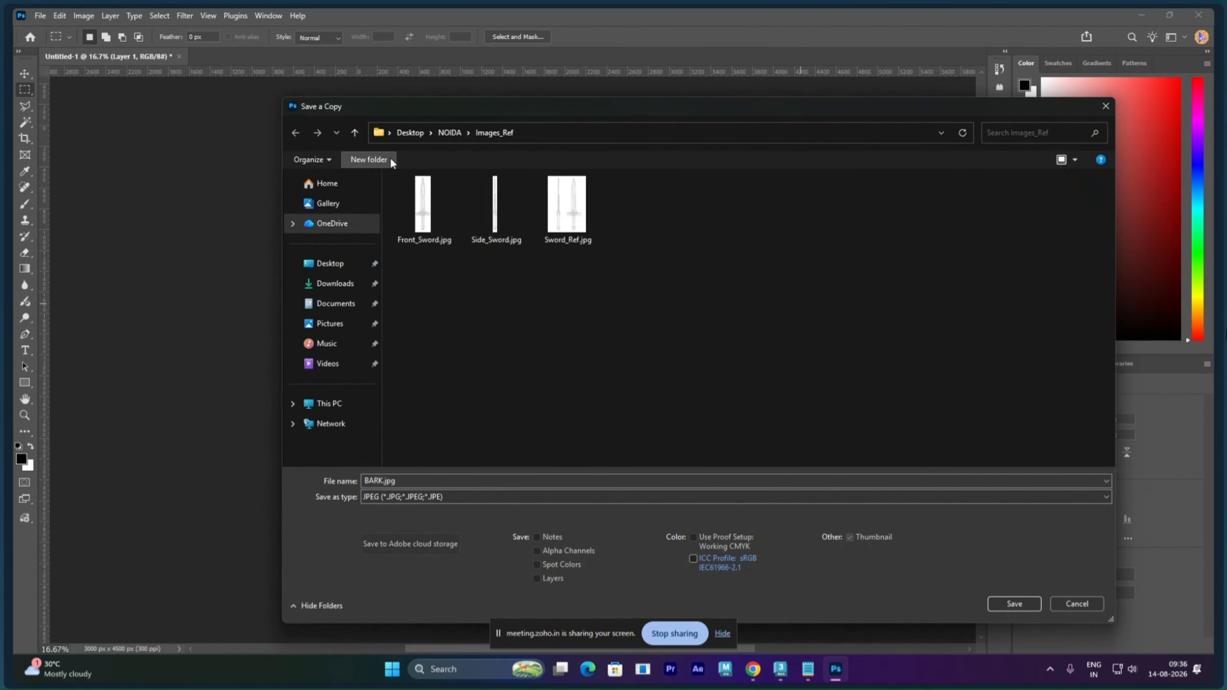
click(361, 133)
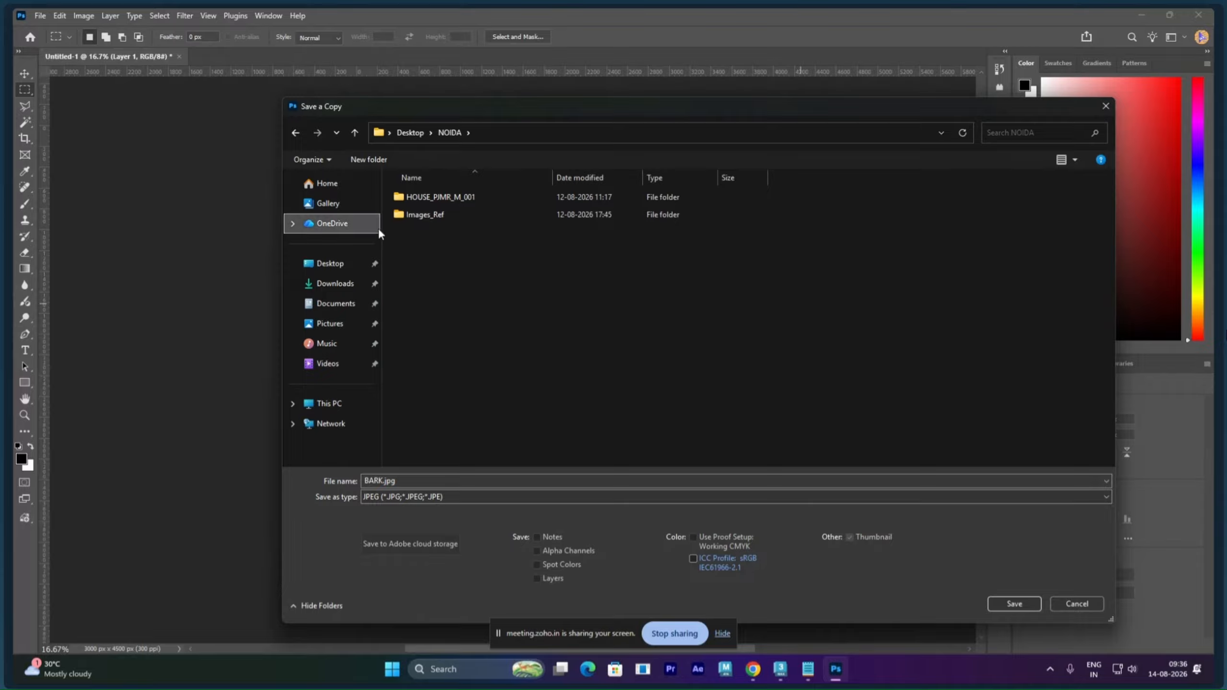
click(352, 267)
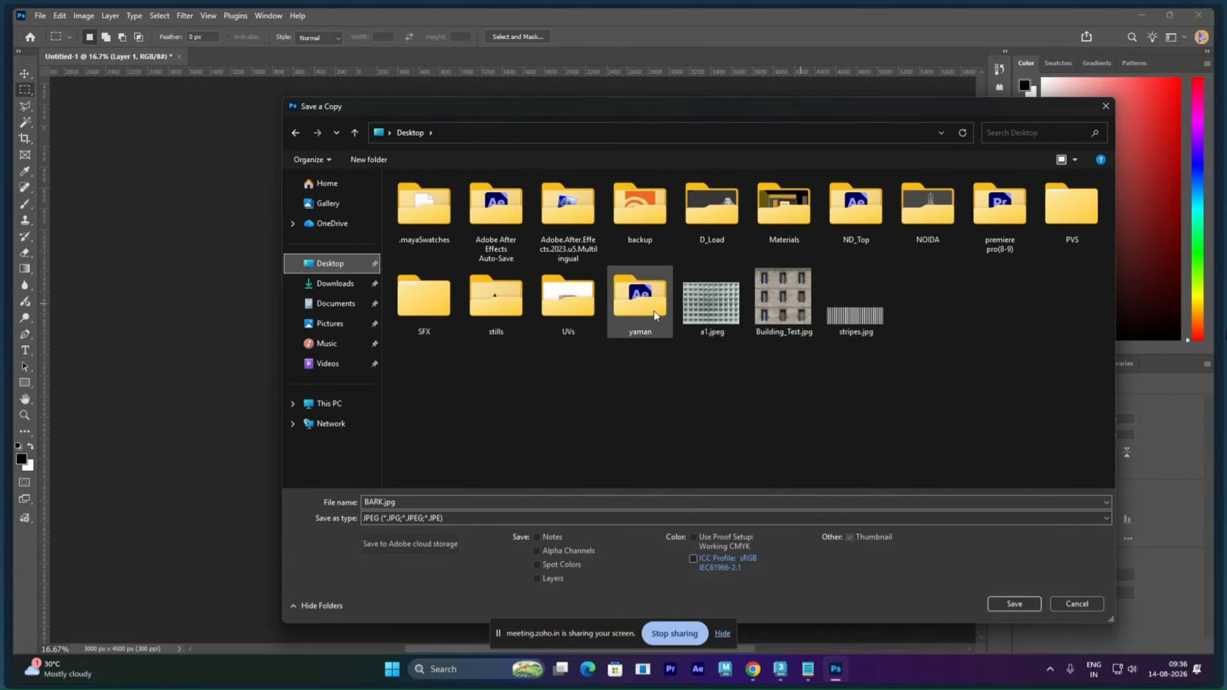
double_click(866, 207)
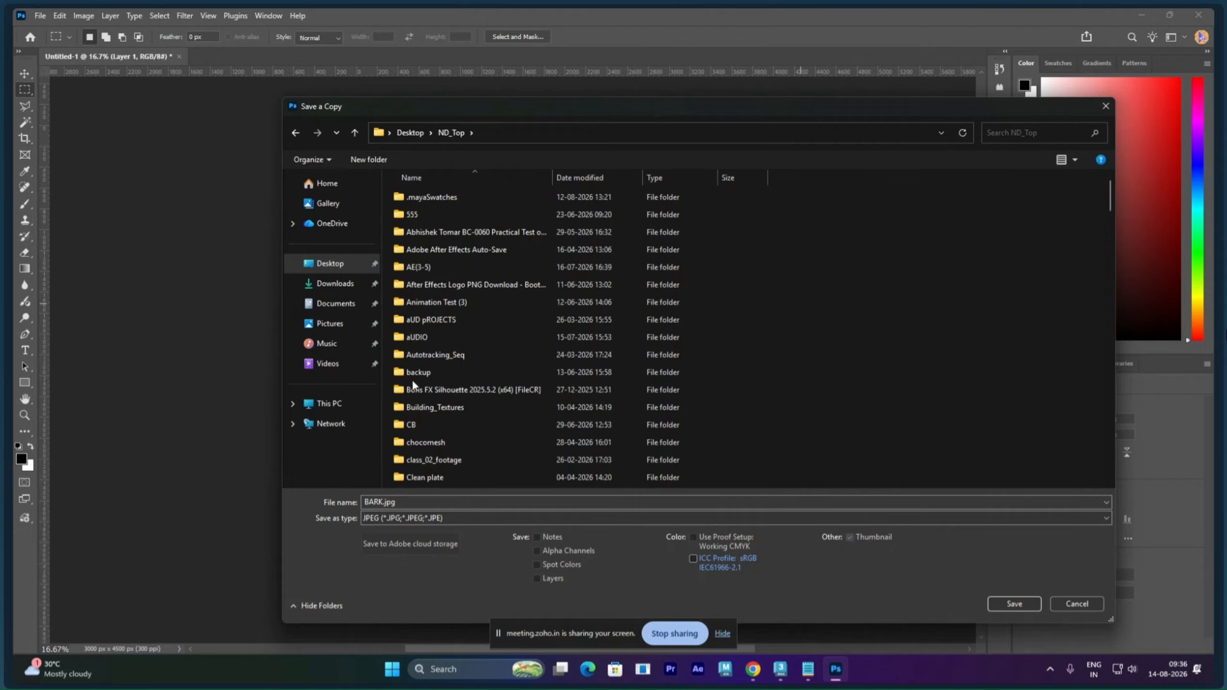
key(alt+Left)
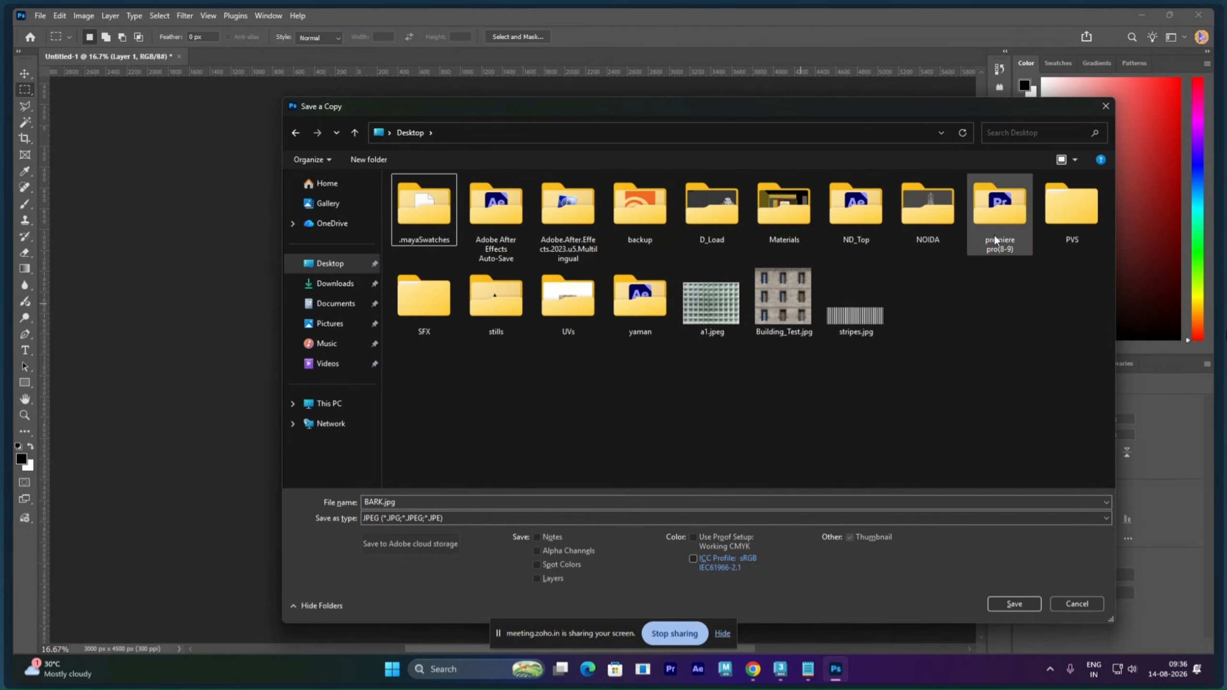
- Save BARK.jpg in the NOIDA > Images_Ref folder with maximum JPEG quality 12 and the Baseline ("Standard") format
double_click(927, 206)
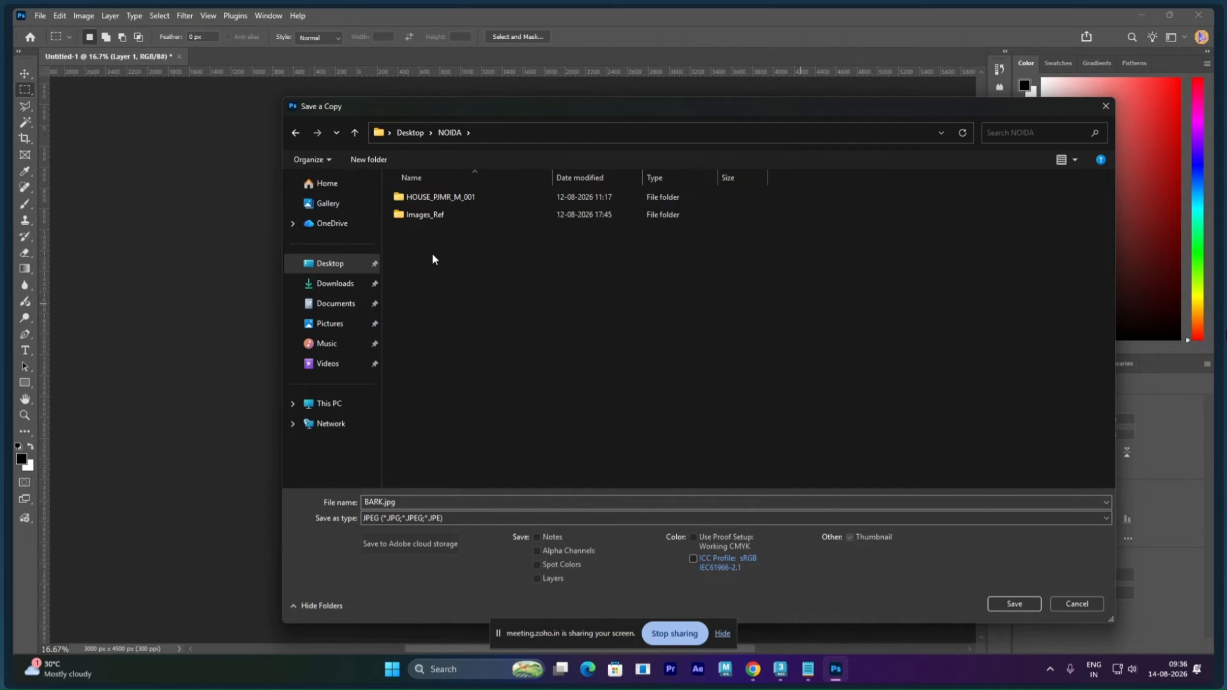
right_click(431, 253)
click(423, 214)
double_click(423, 214)
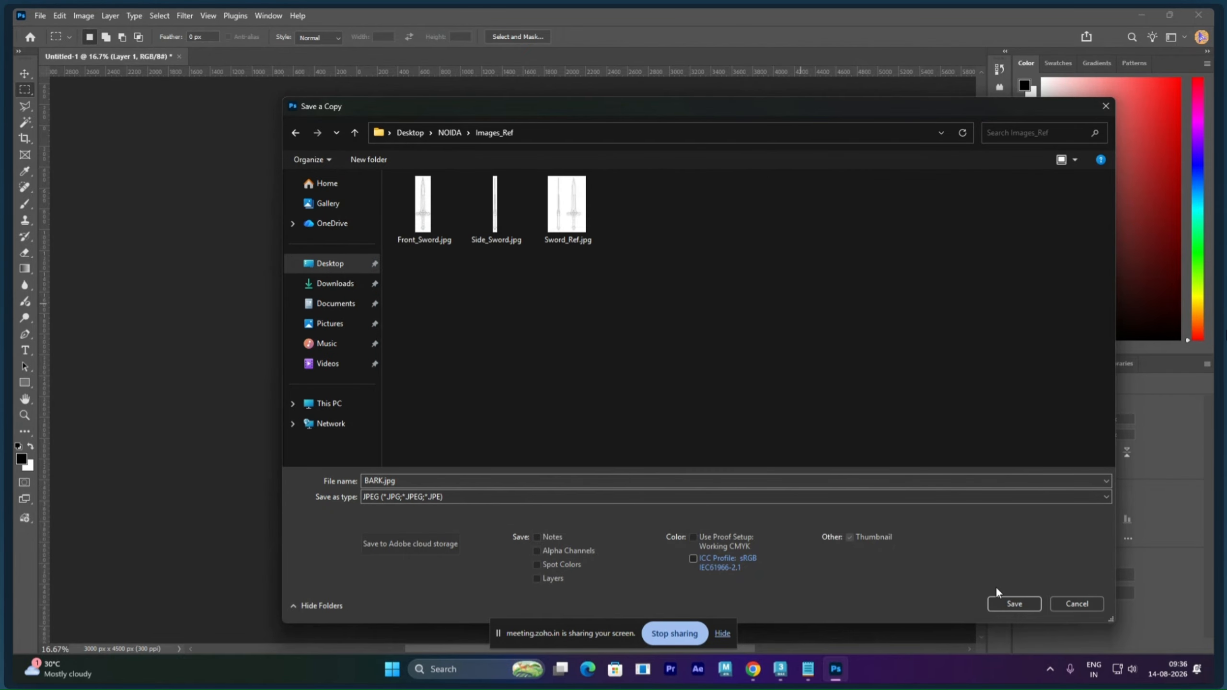
click(1003, 602)
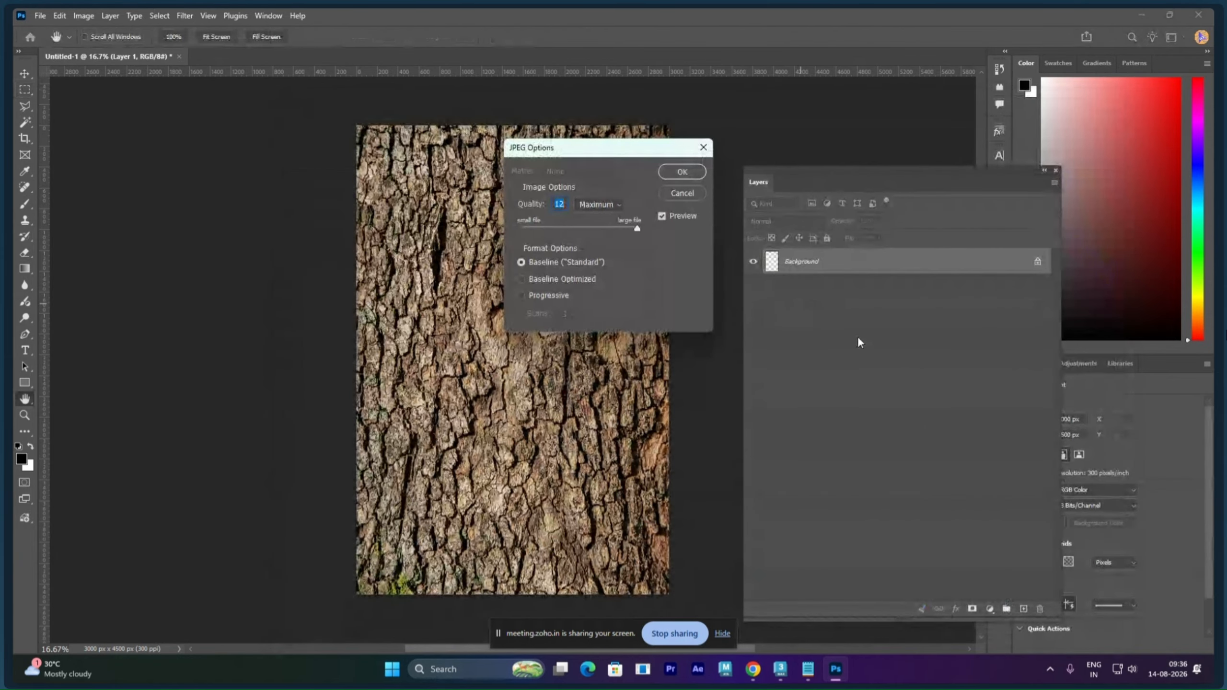
click(679, 173)
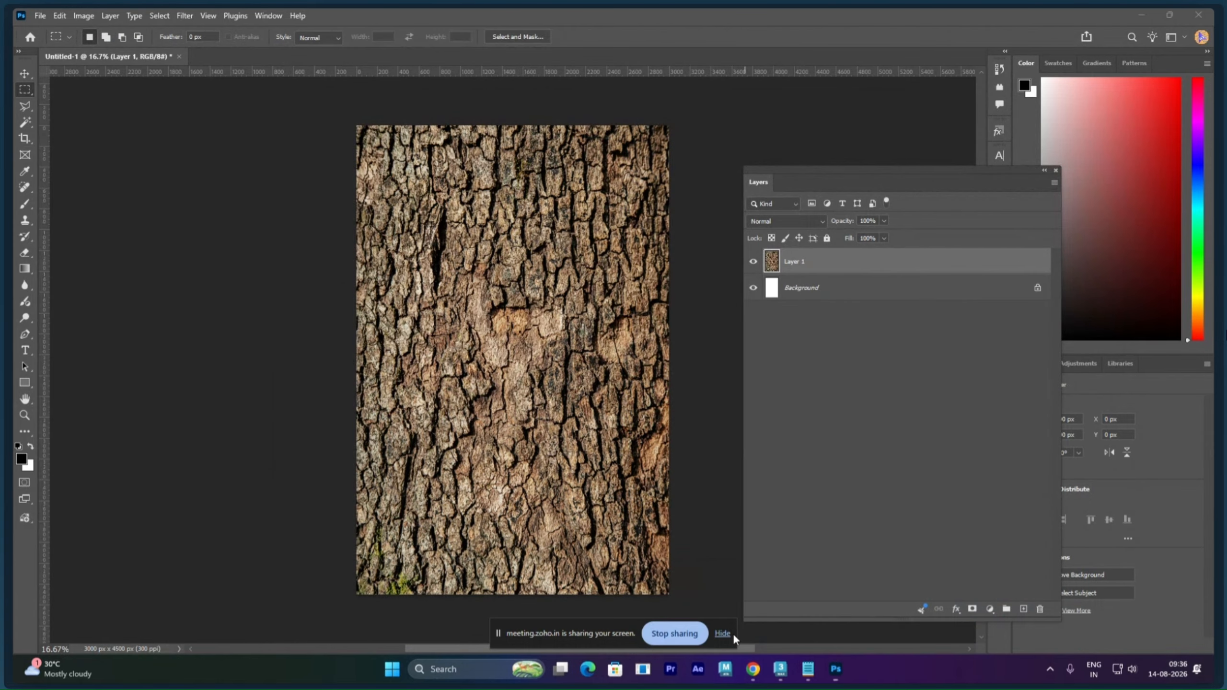
- Switch back to Chrome and search Google Images for "leaf texture"
mouse_move(743, 666)
click(483, 606)
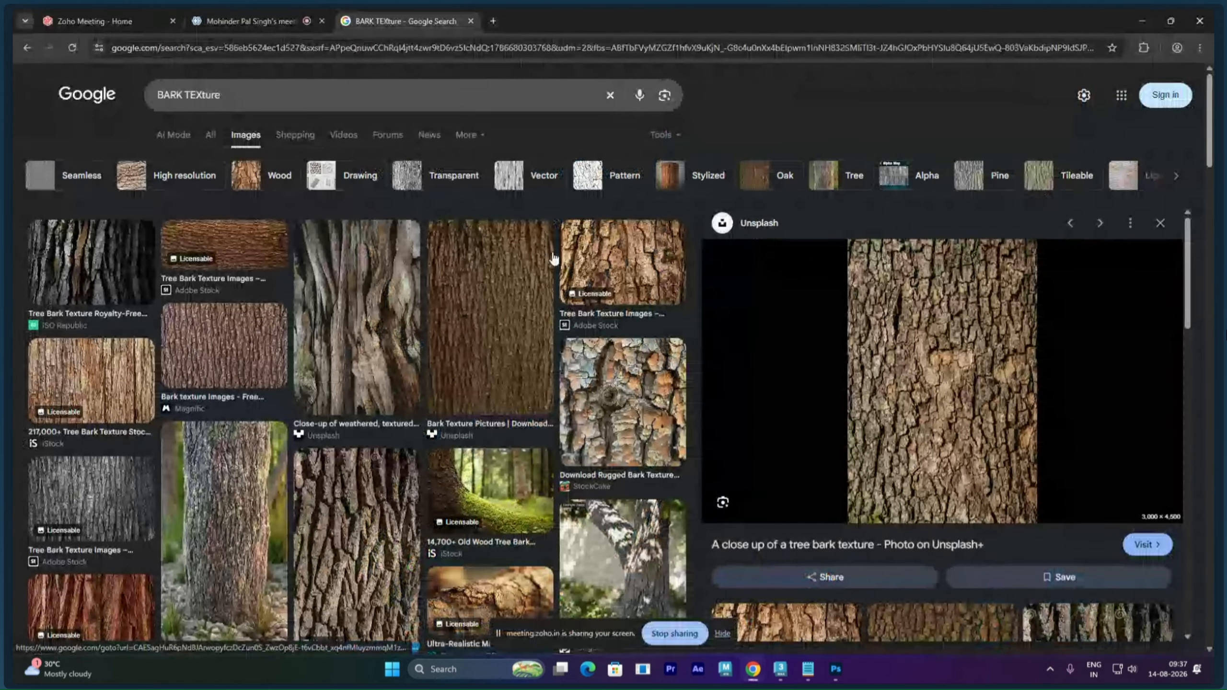
click(193, 95)
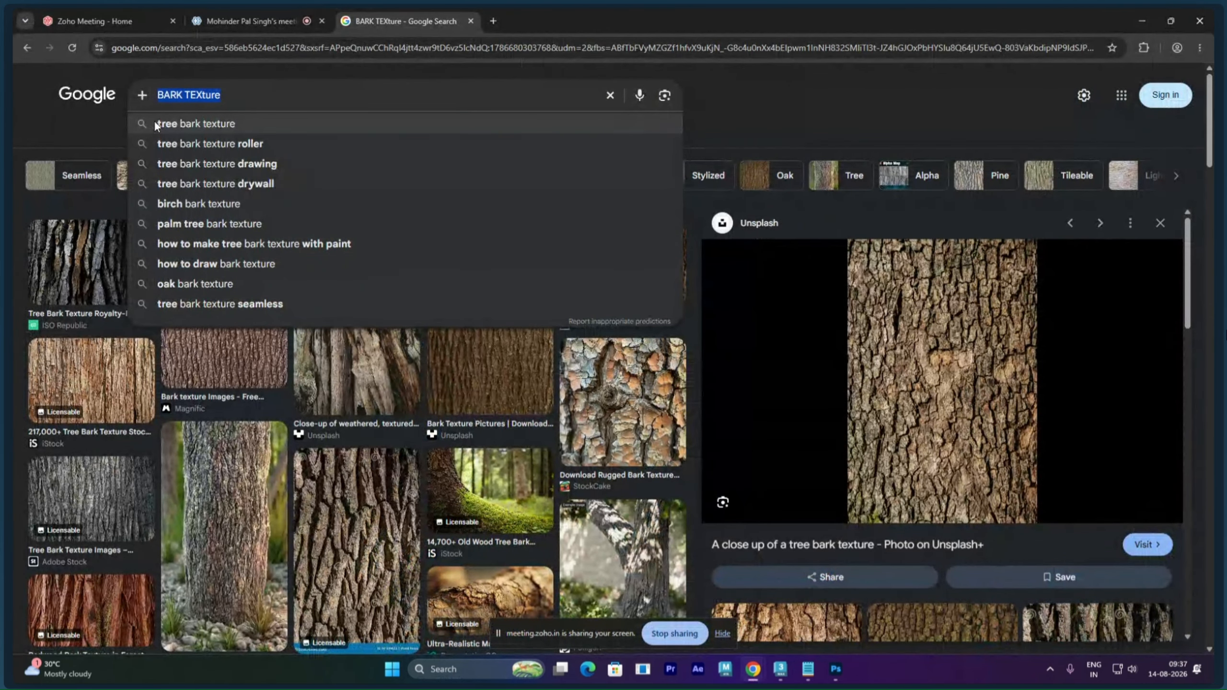
text(LEAF)
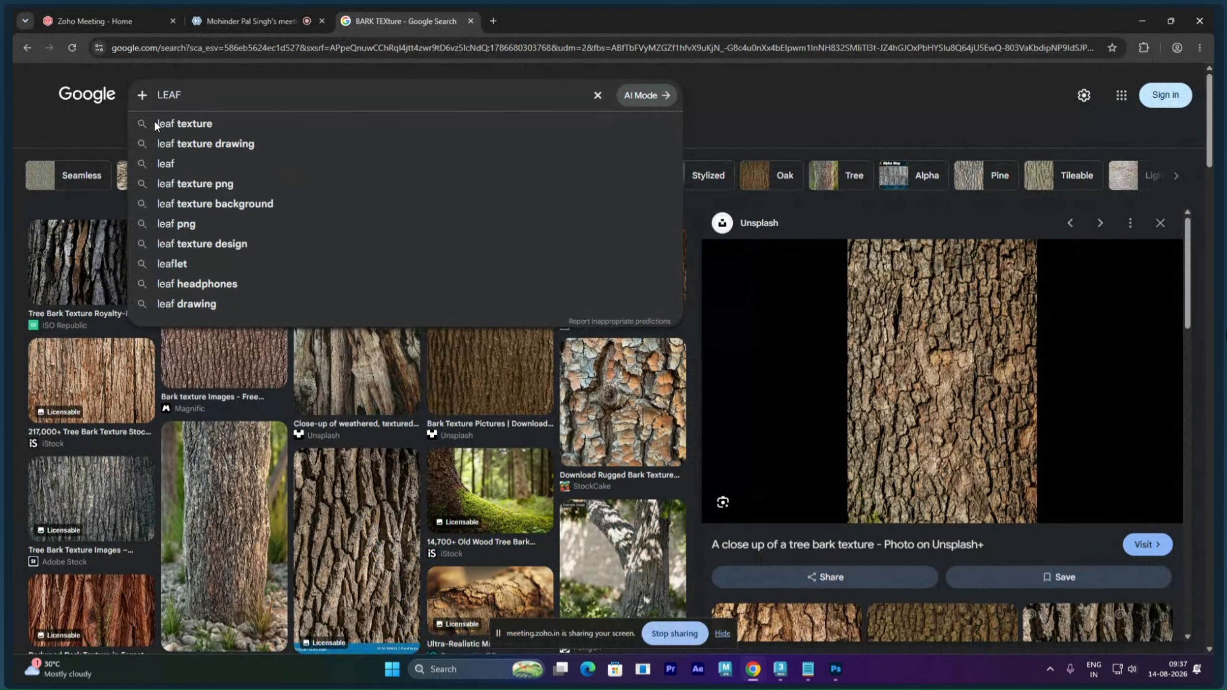
text( TEX)
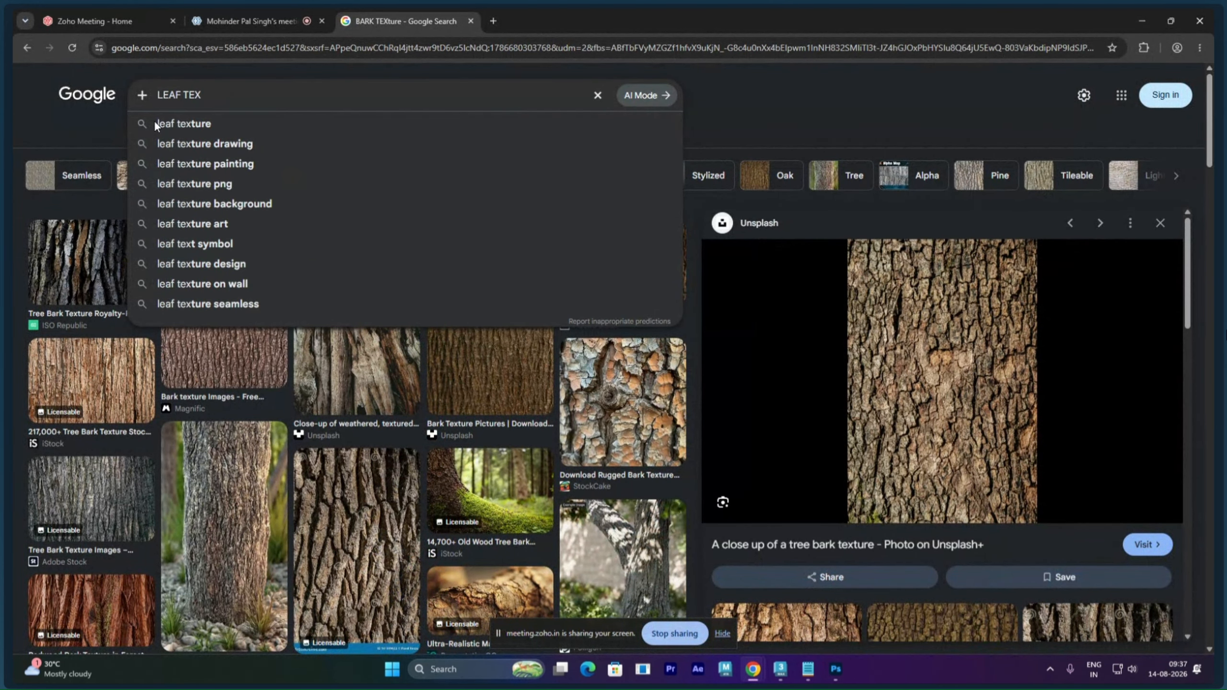
click(155, 125)
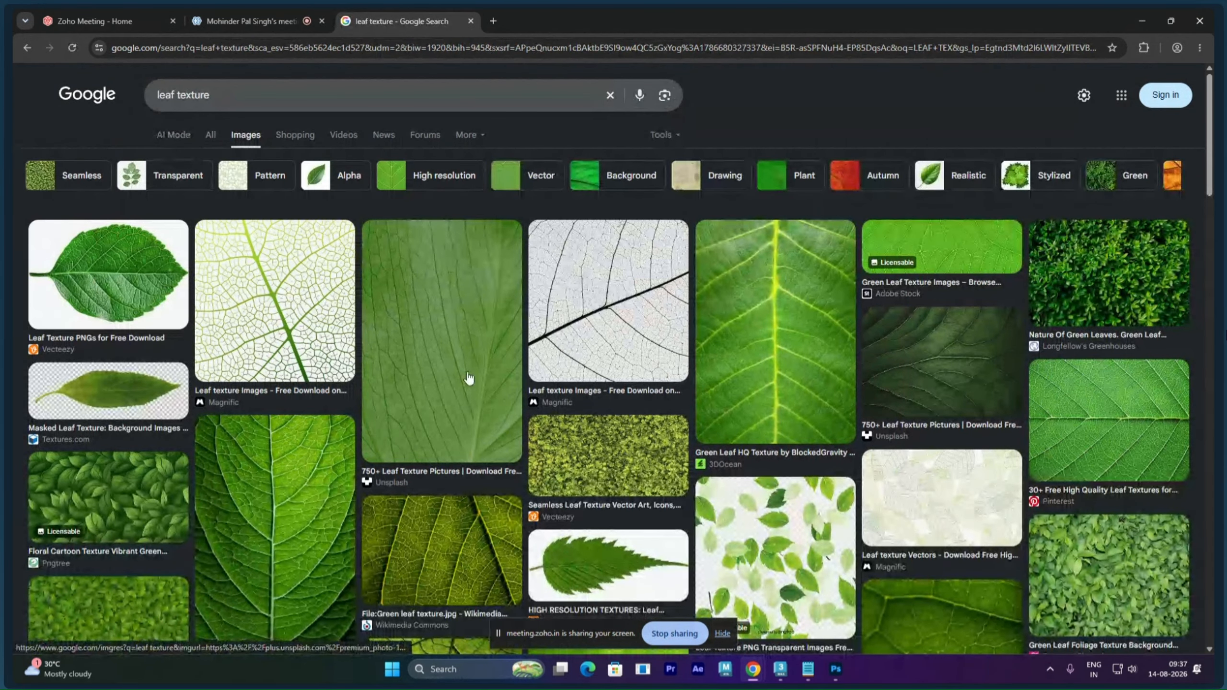
- Look through the leaf texture results and open the preview of DeviantArt's single green leaf on a transparent background
scroll(580, 392, down, 5)
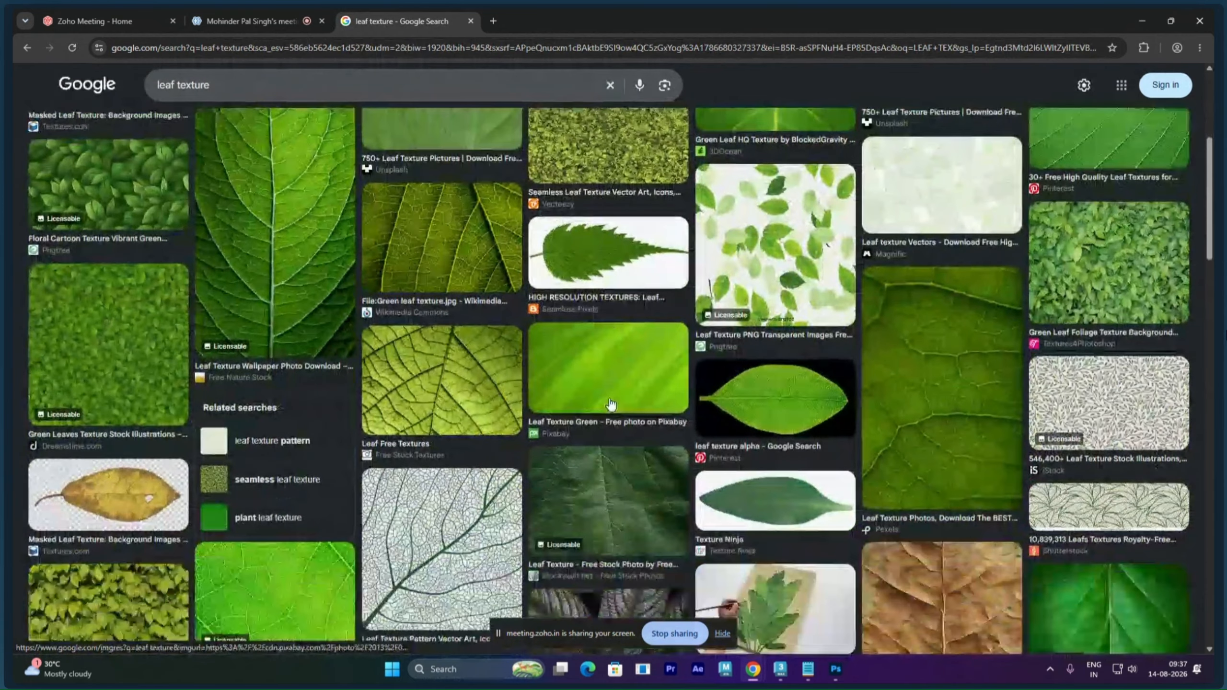
scroll(610, 404, down, 4)
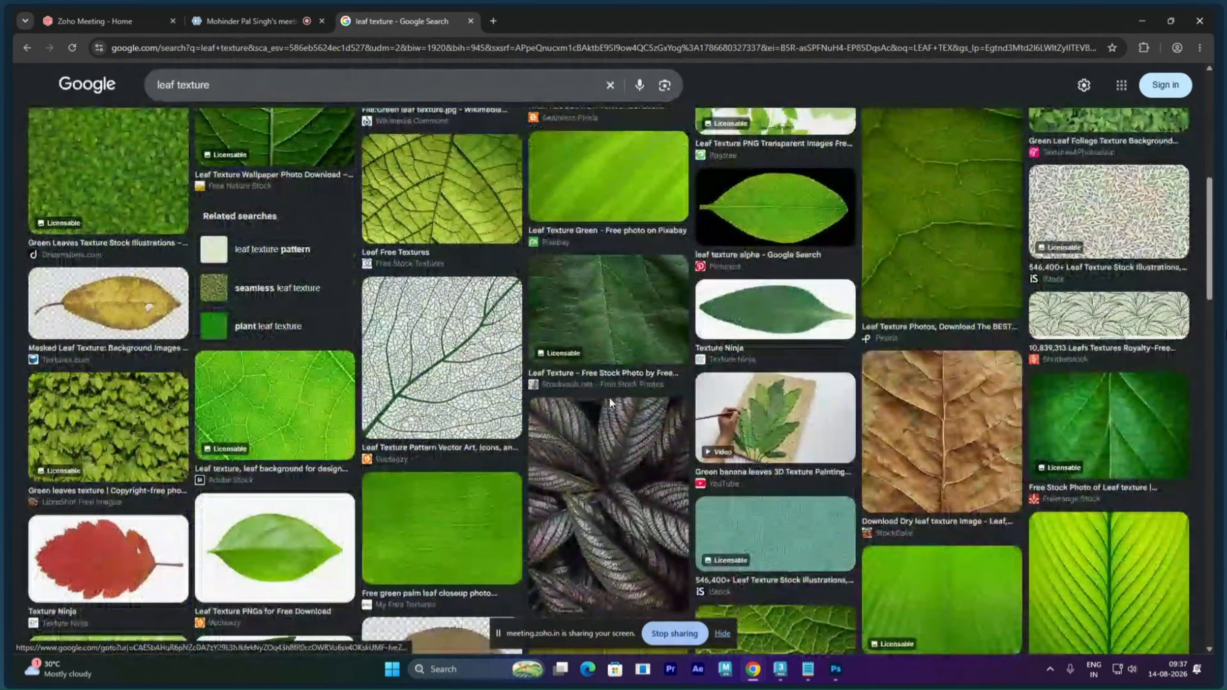
scroll(609, 397, down, 5)
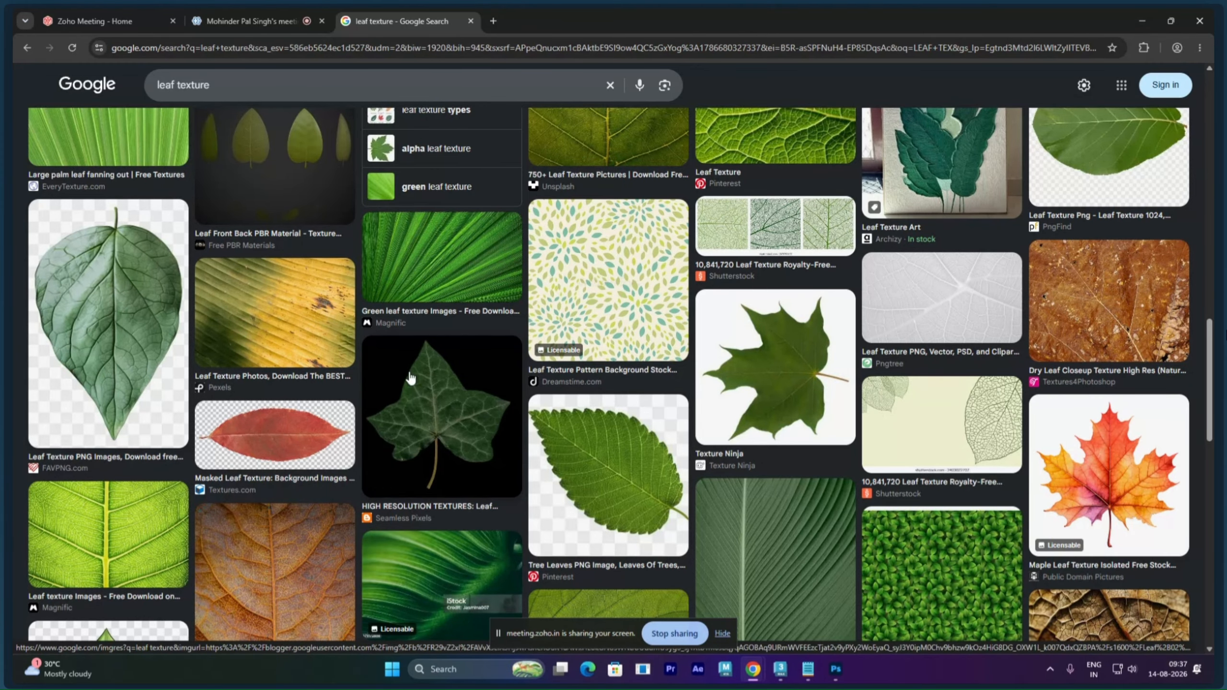
scroll(563, 408, down, 4)
scroll(563, 408, down, 6)
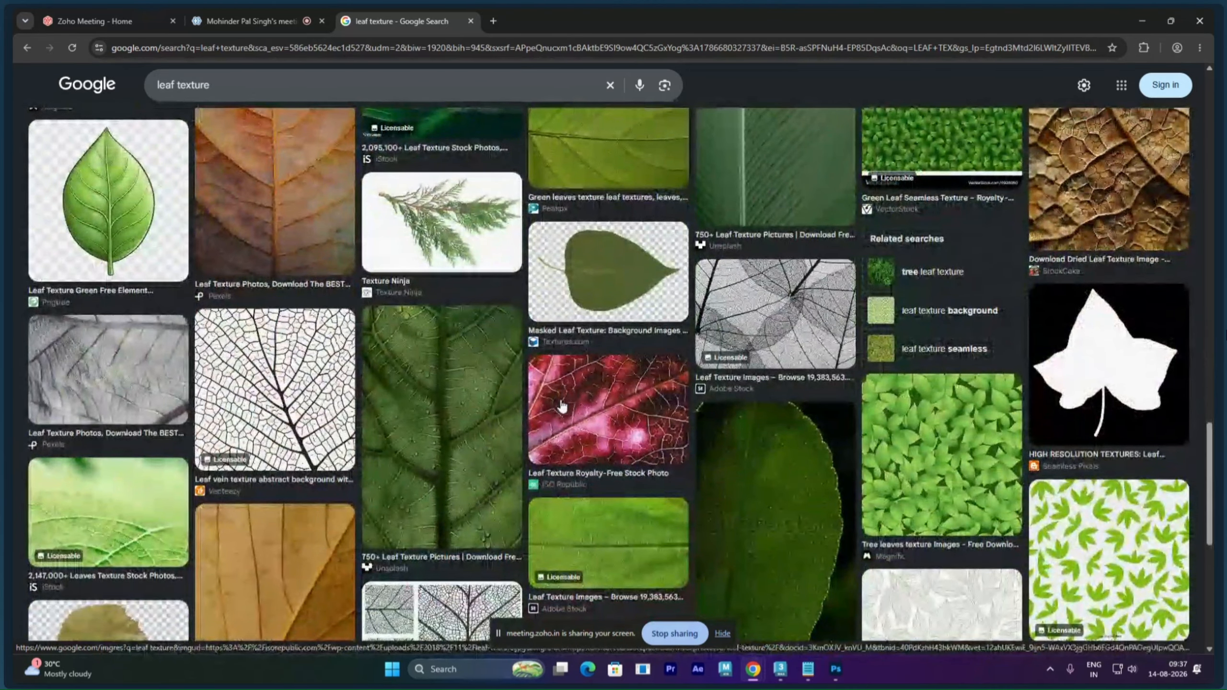
scroll(561, 407, down, 8)
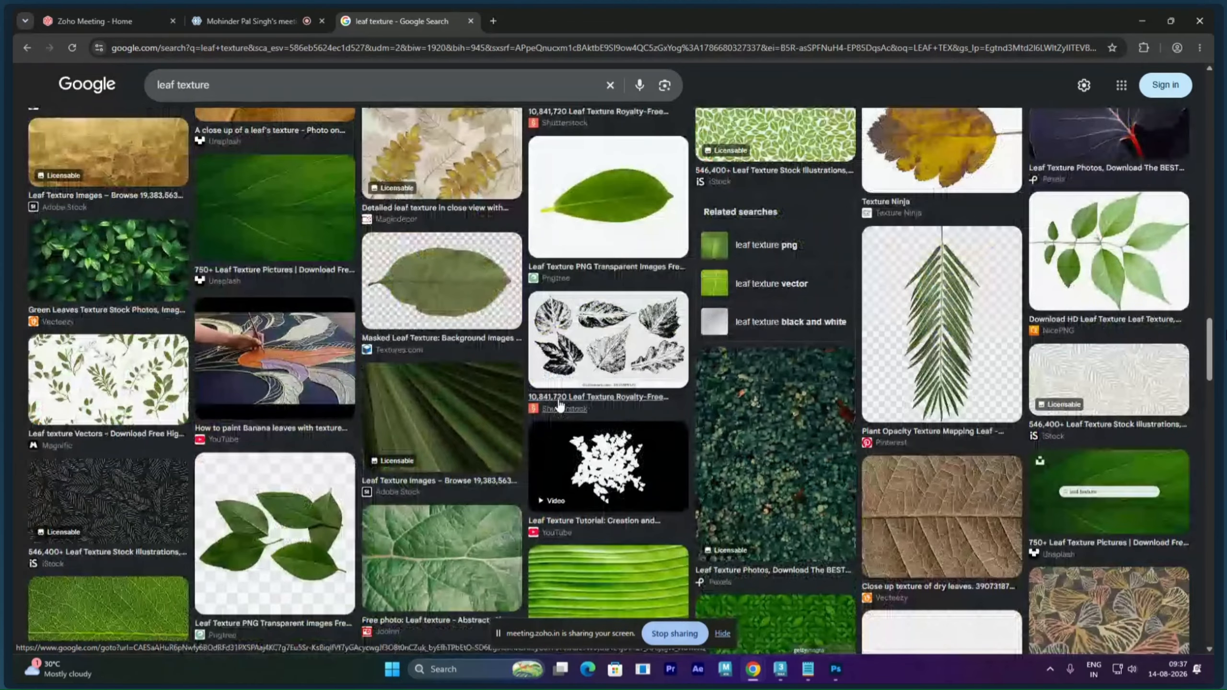
scroll(560, 405, down, 10)
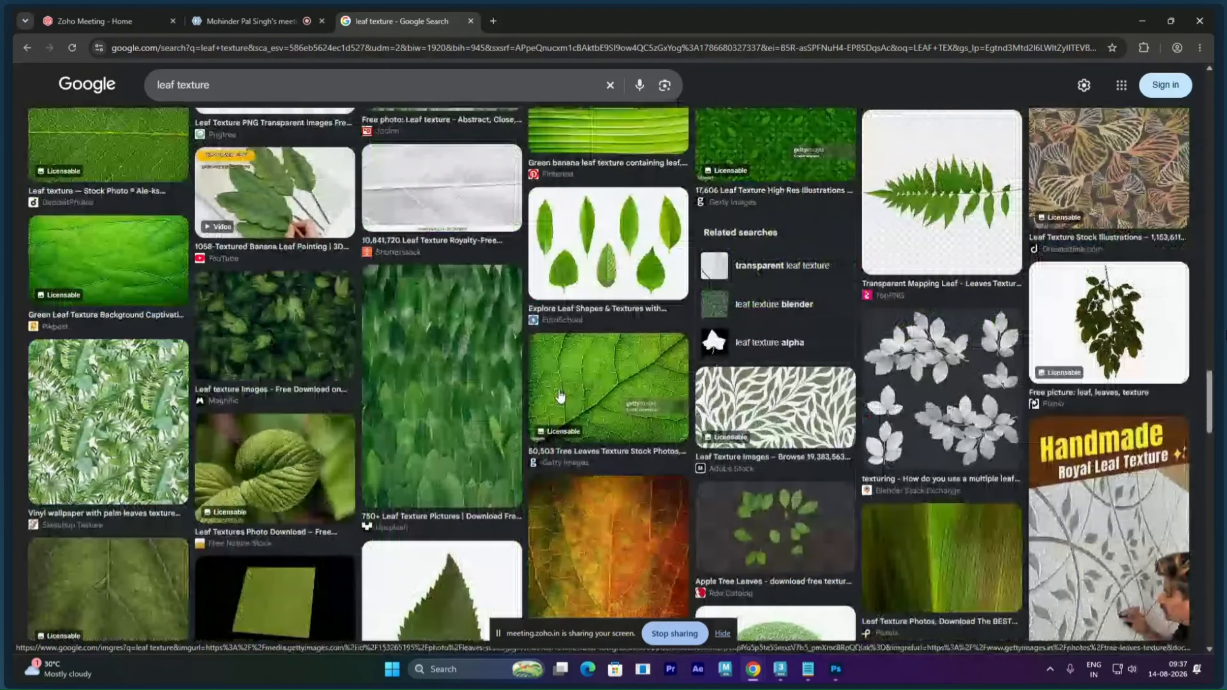
scroll(675, 373, down, 1)
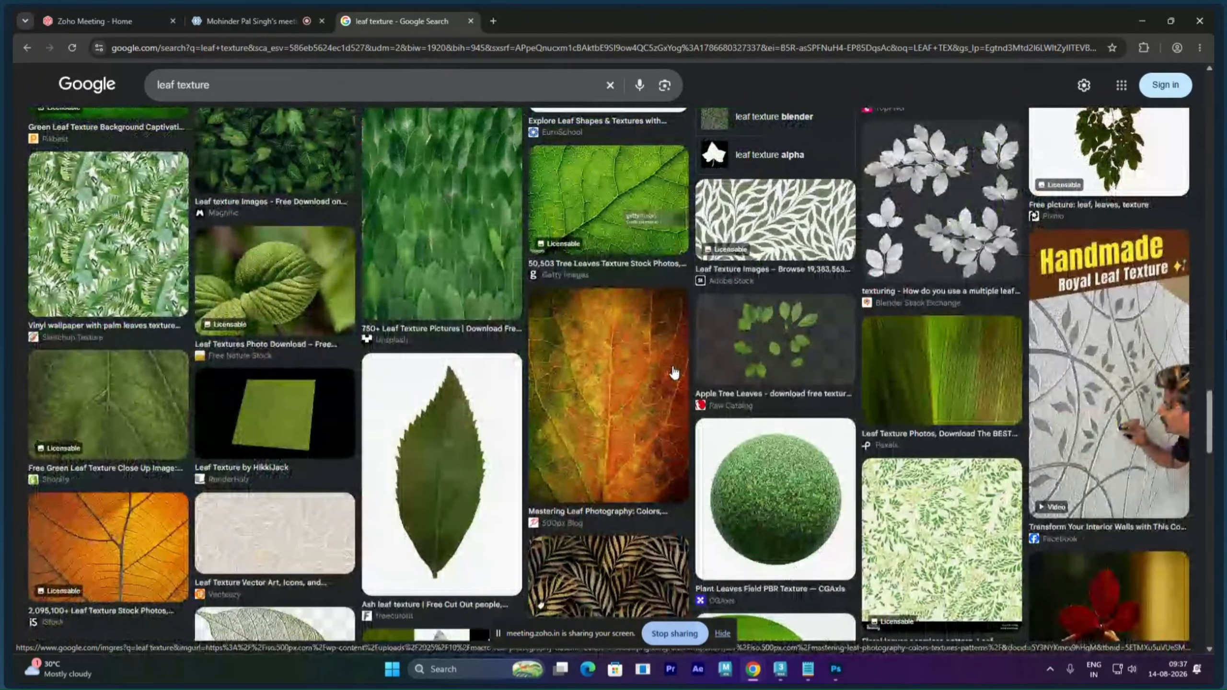
scroll(673, 371, down, 7)
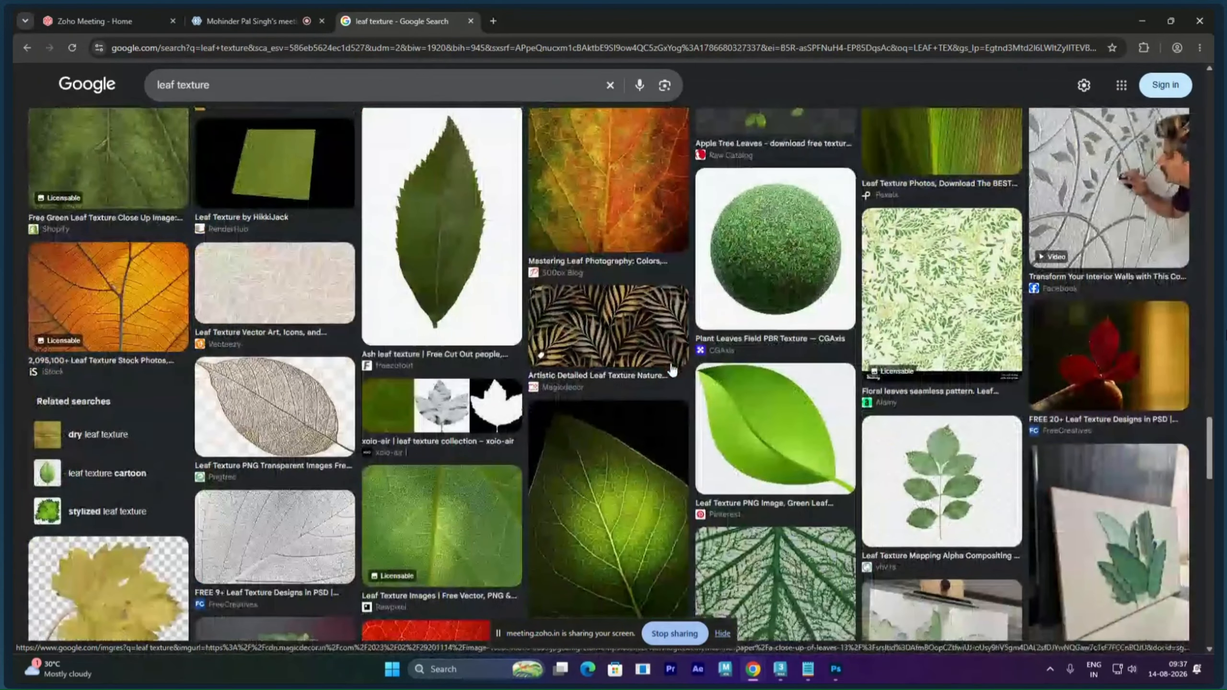
scroll(671, 370, down, 4)
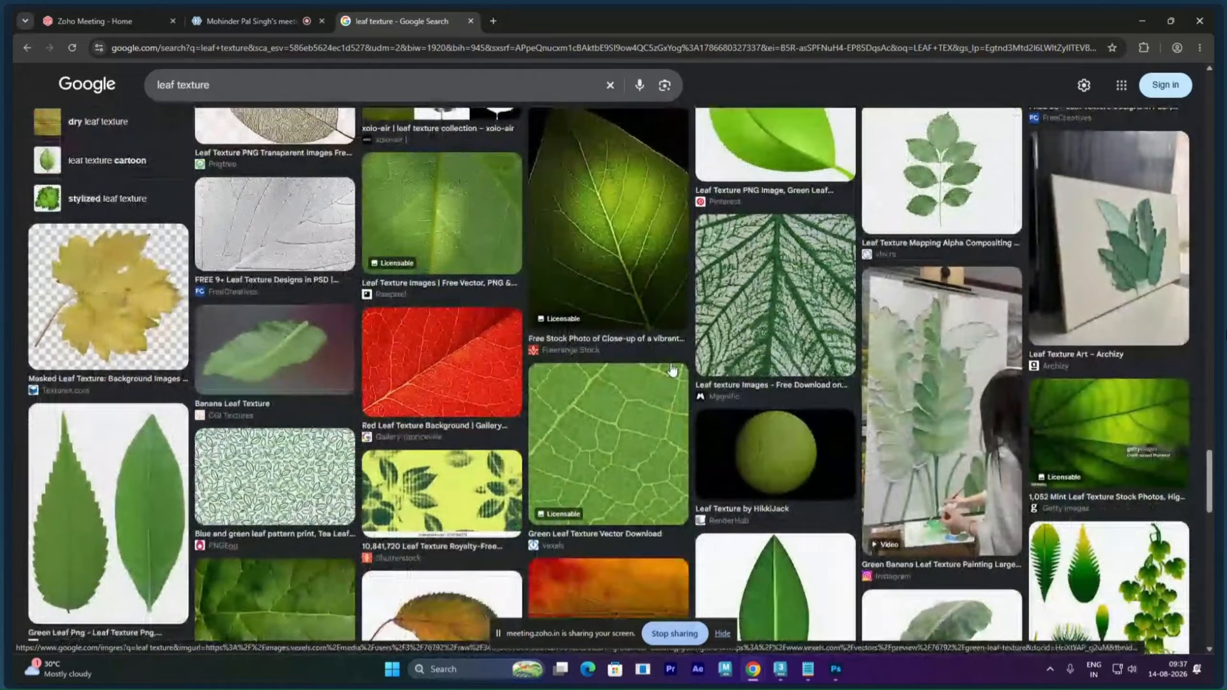
scroll(671, 370, down, 4)
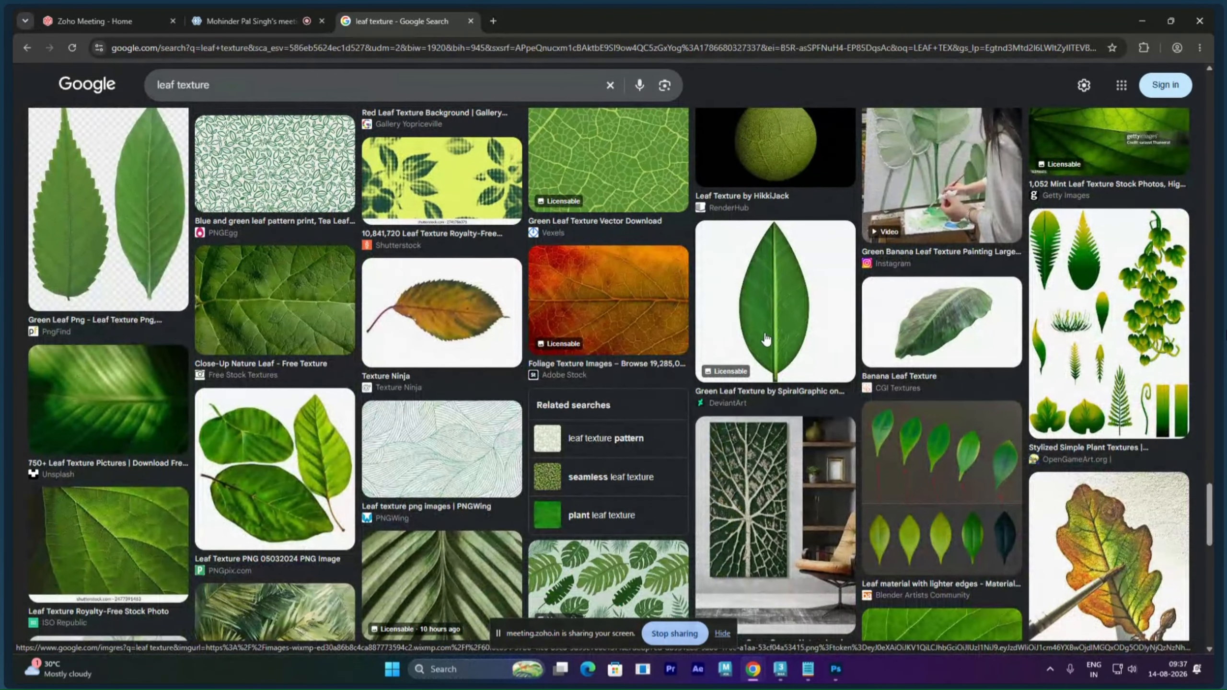
click(777, 328)
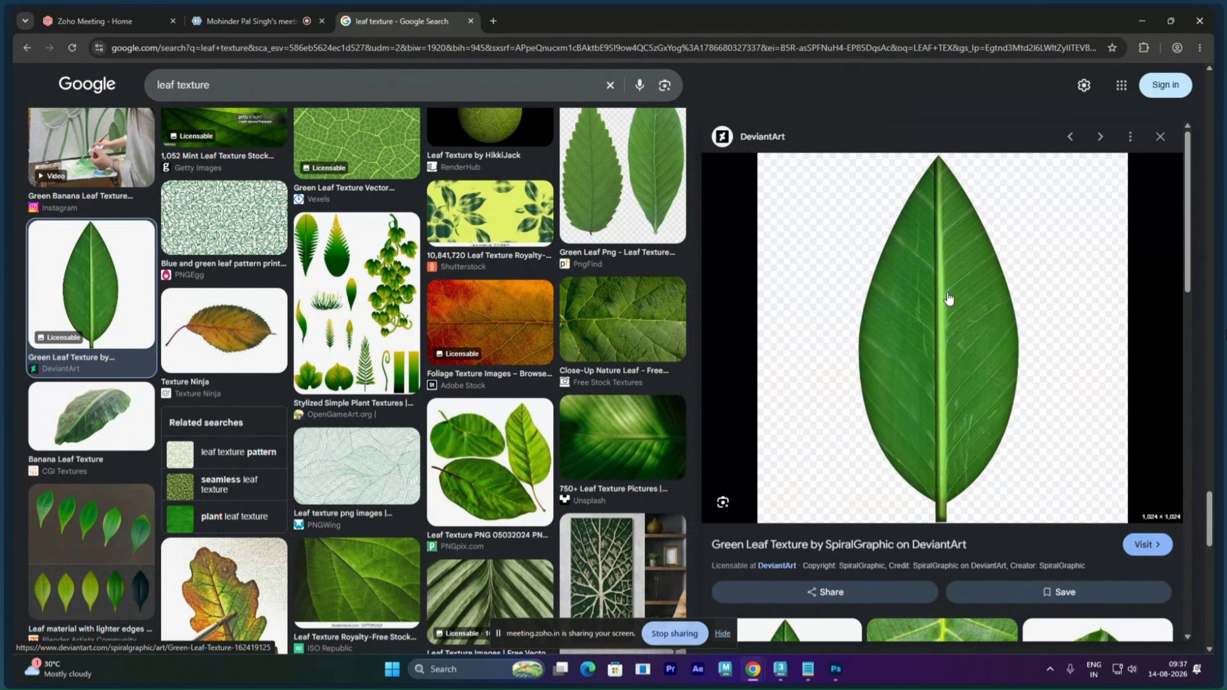
- Save the previewed DeviantArt leaf image as LEAF.png in the NOIDA > Images_Ref folder
scroll(948, 298, down, 2)
scroll(970, 307, down, 8)
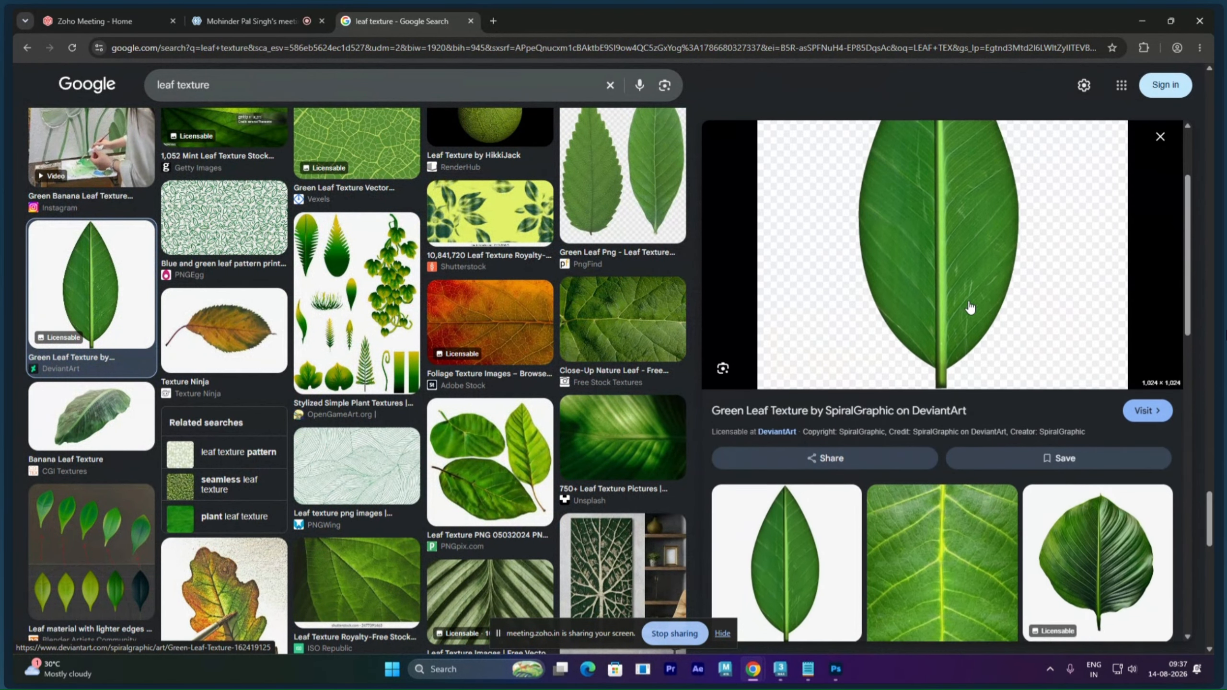
scroll(970, 307, down, 3)
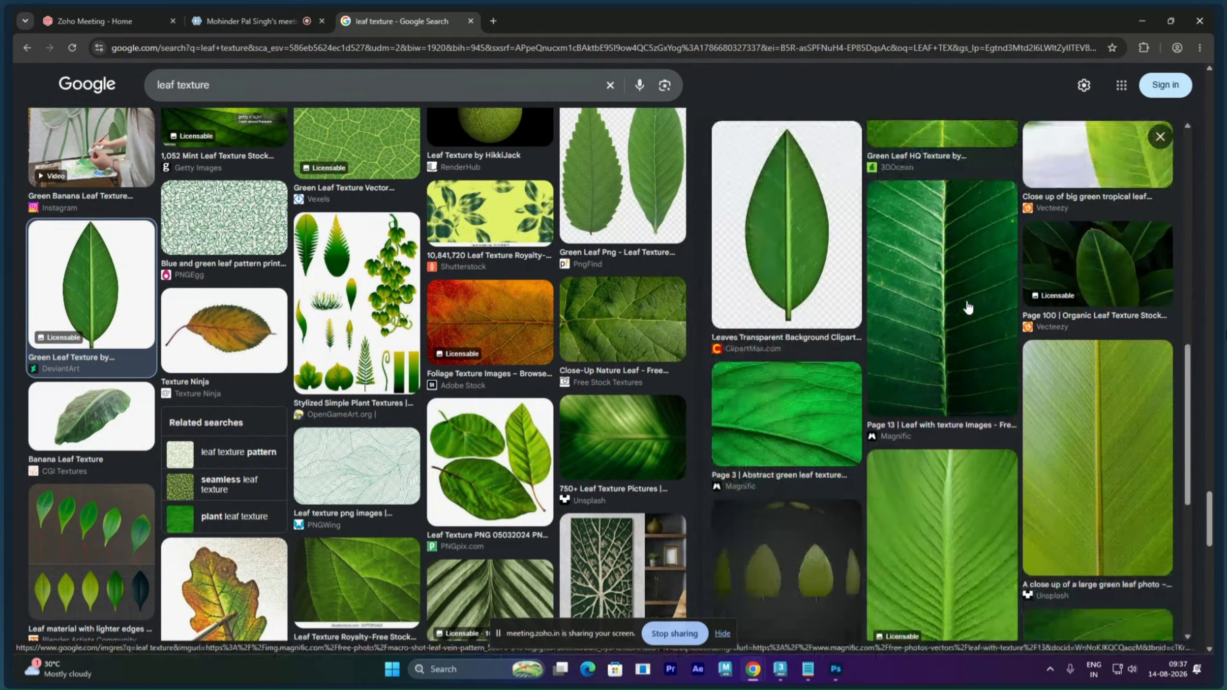
scroll(968, 307, down, 4)
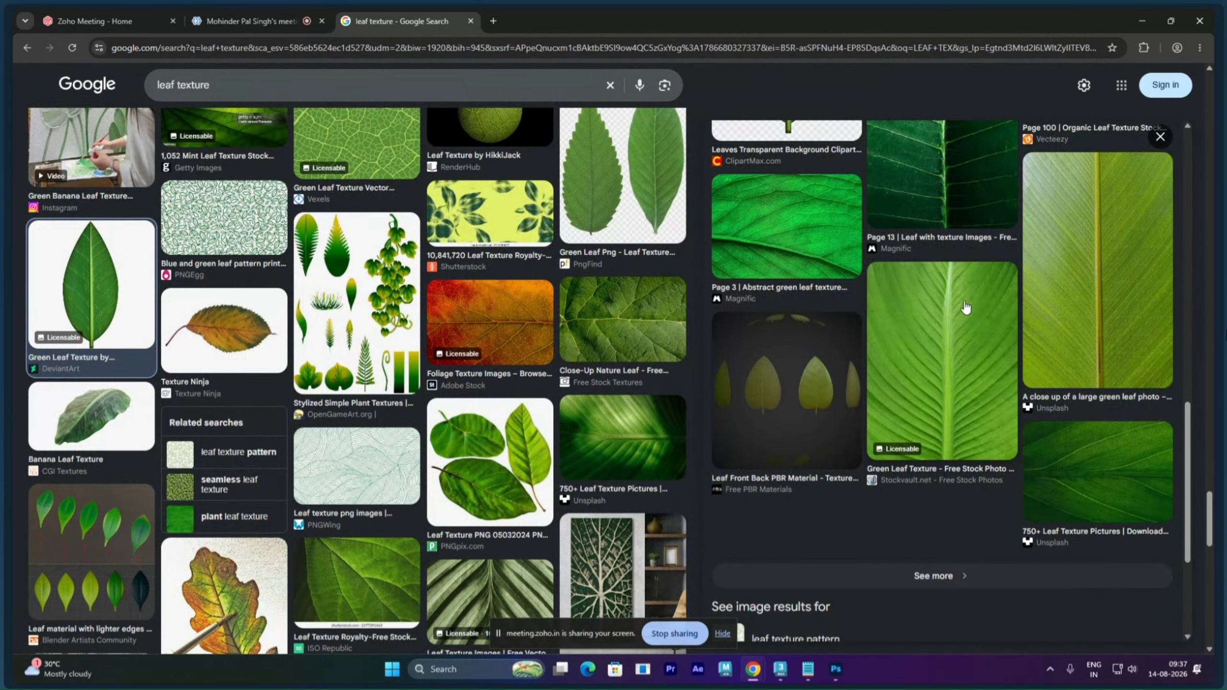
scroll(965, 308, up, 15)
scroll(965, 307, up, 5)
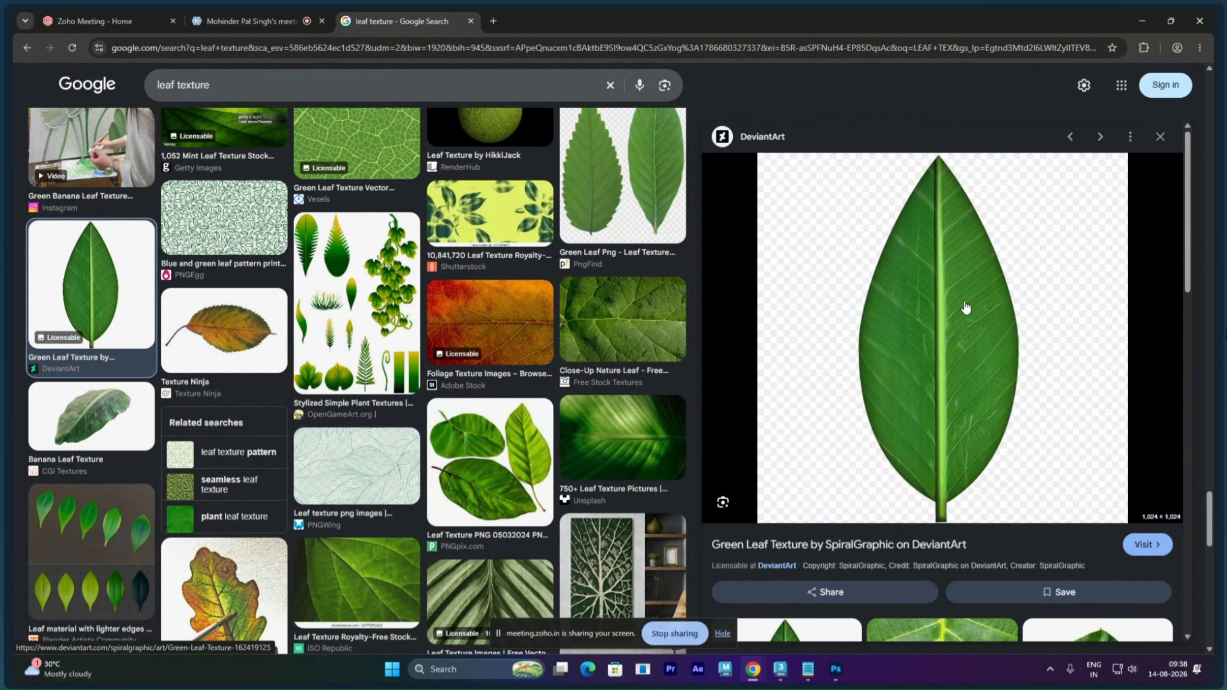
right_click(966, 307)
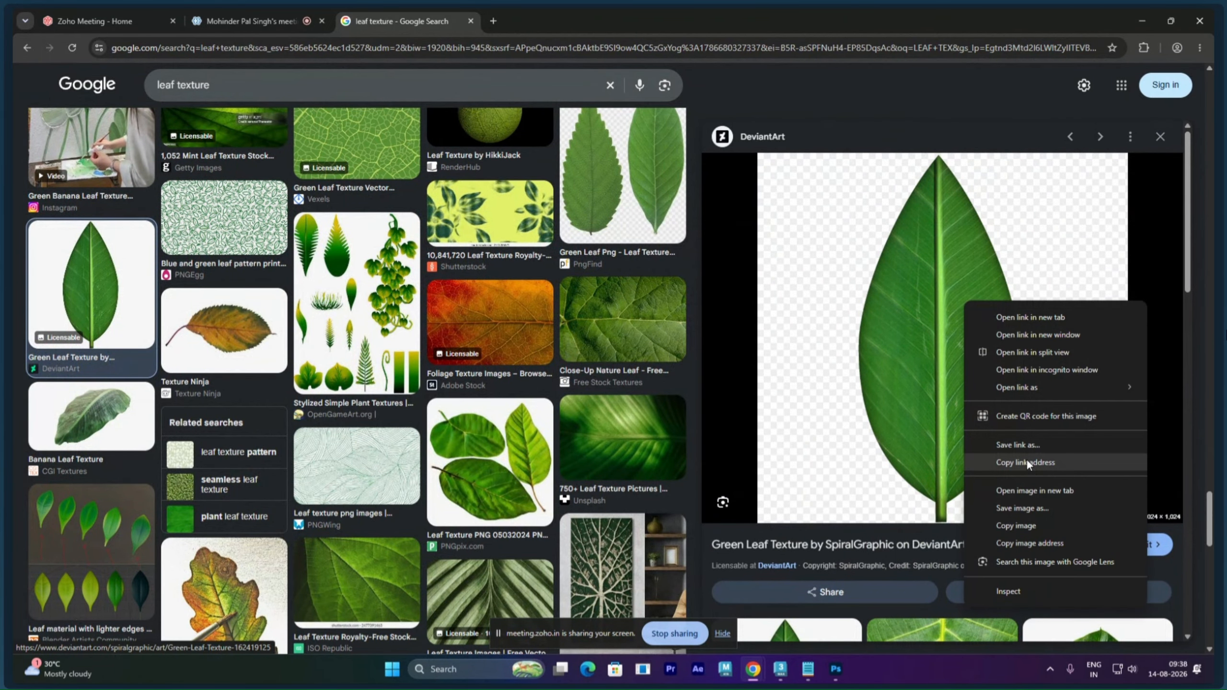
click(1031, 507)
text(L)
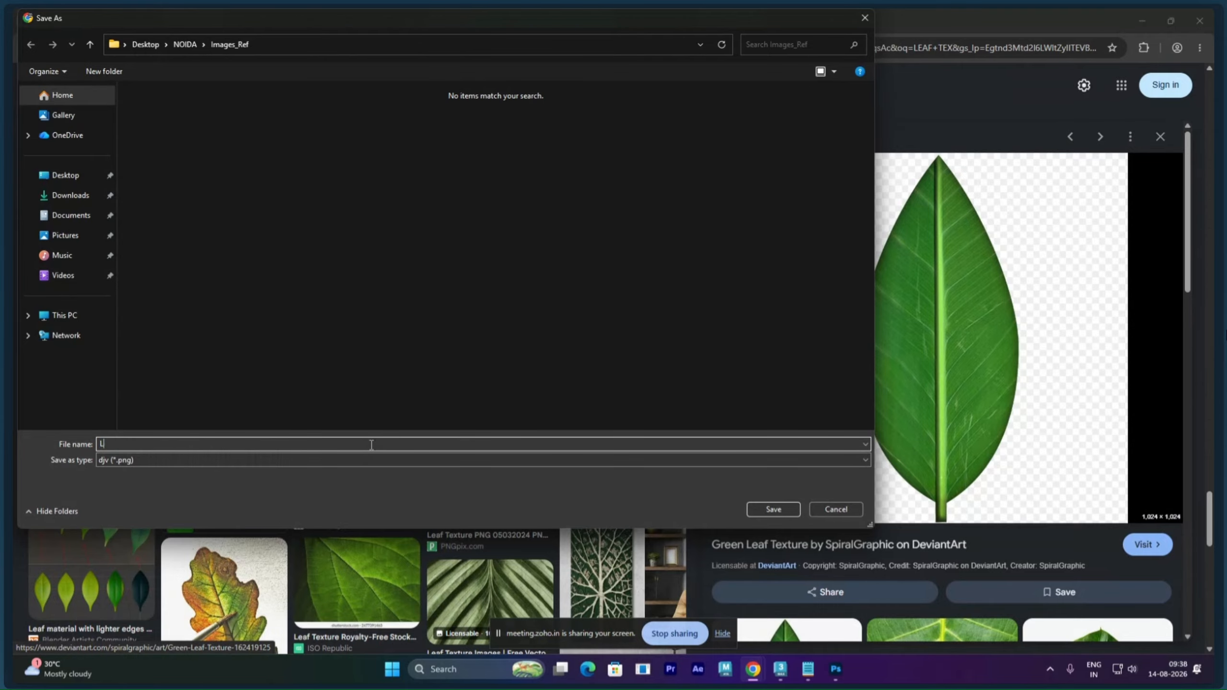
text(EAF)
double_click(187, 444)
click(775, 510)
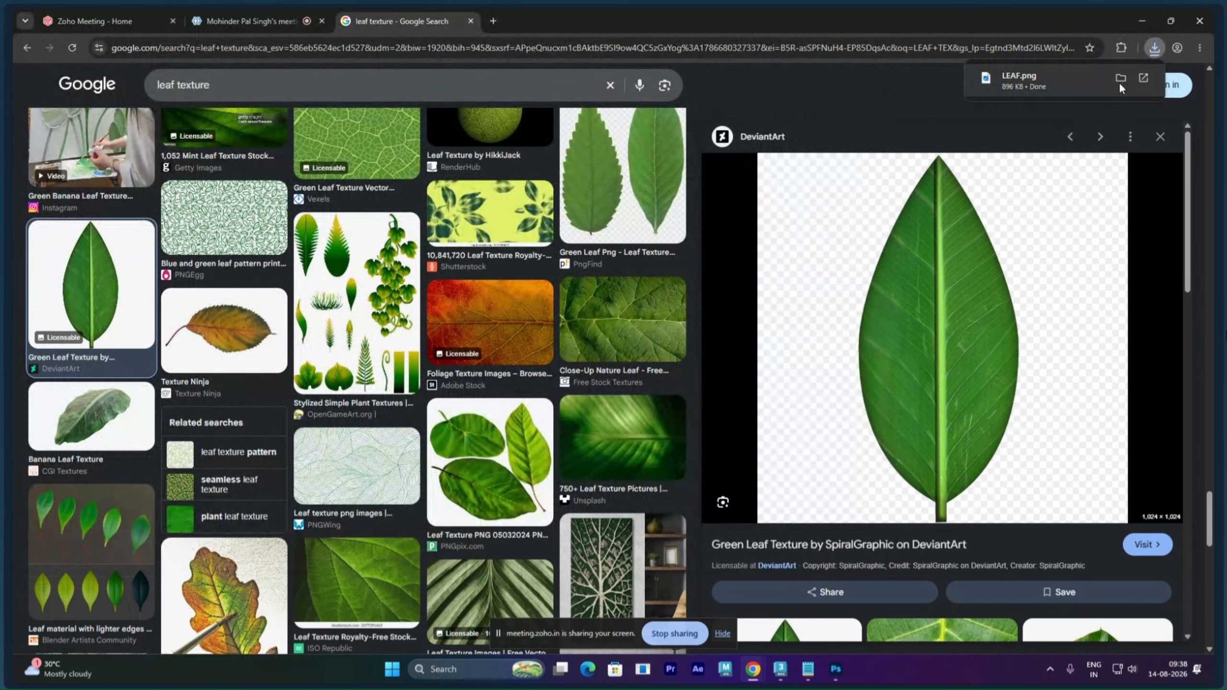
- Show the downloaded LEAF.png in its folder and open it with Adobe Photoshop 2026
click(1121, 77)
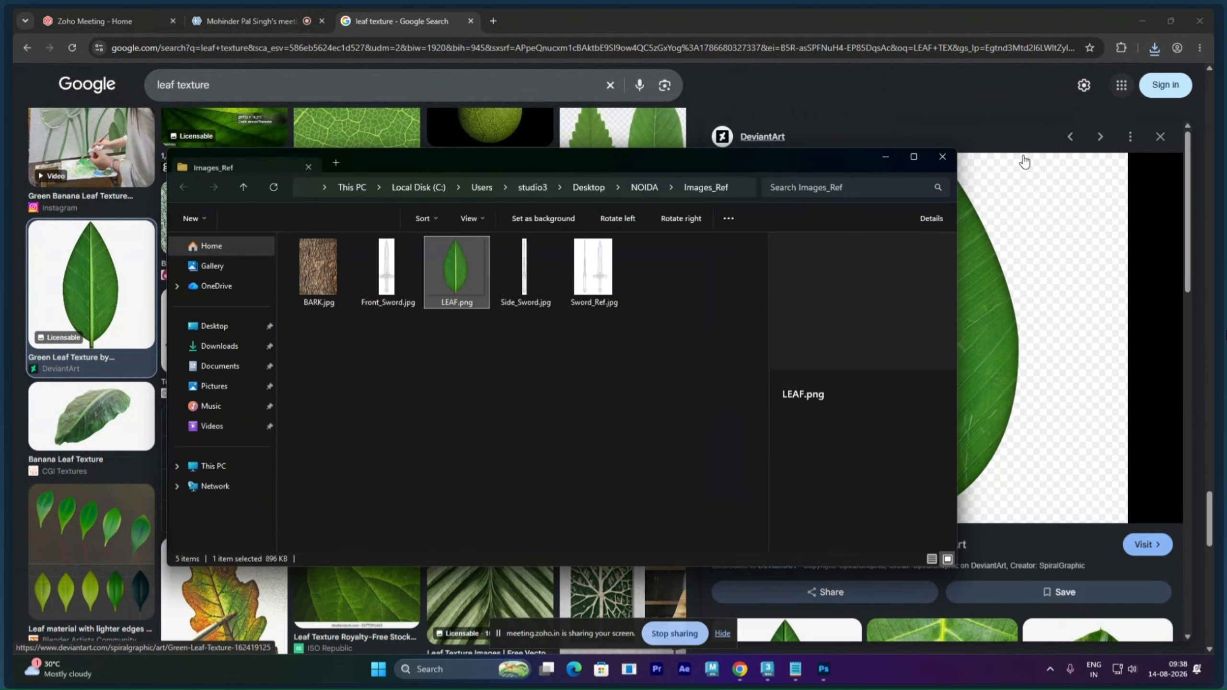
right_click(463, 287)
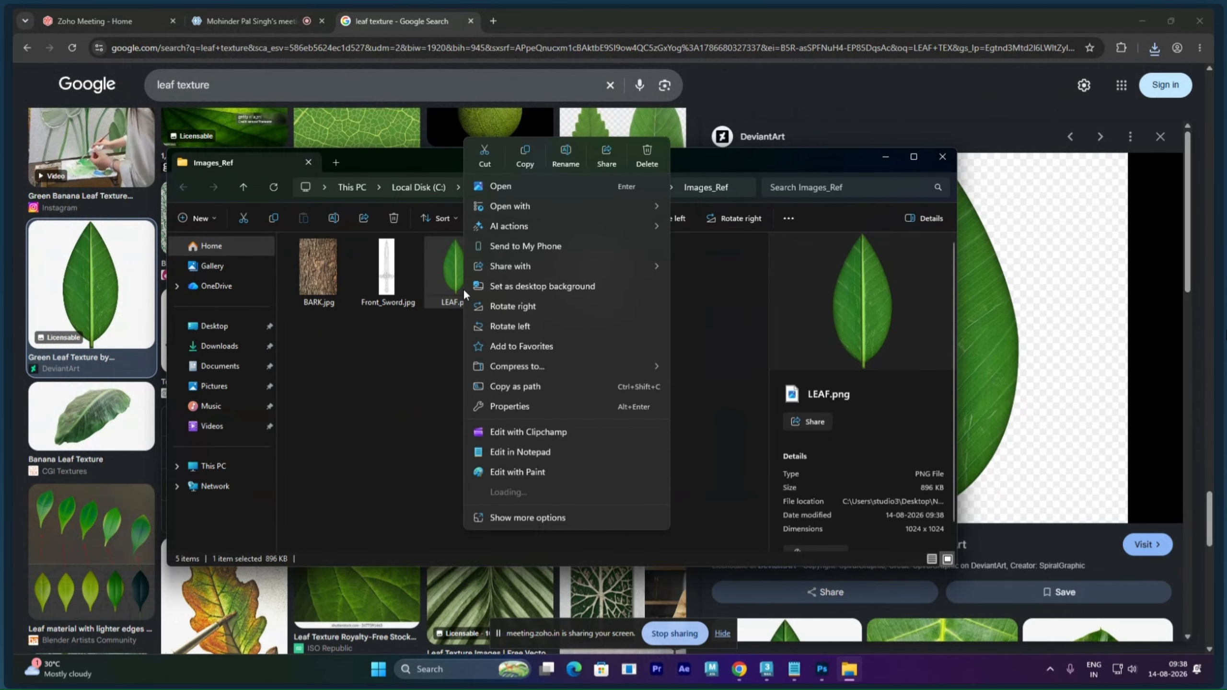
mouse_move(510, 271)
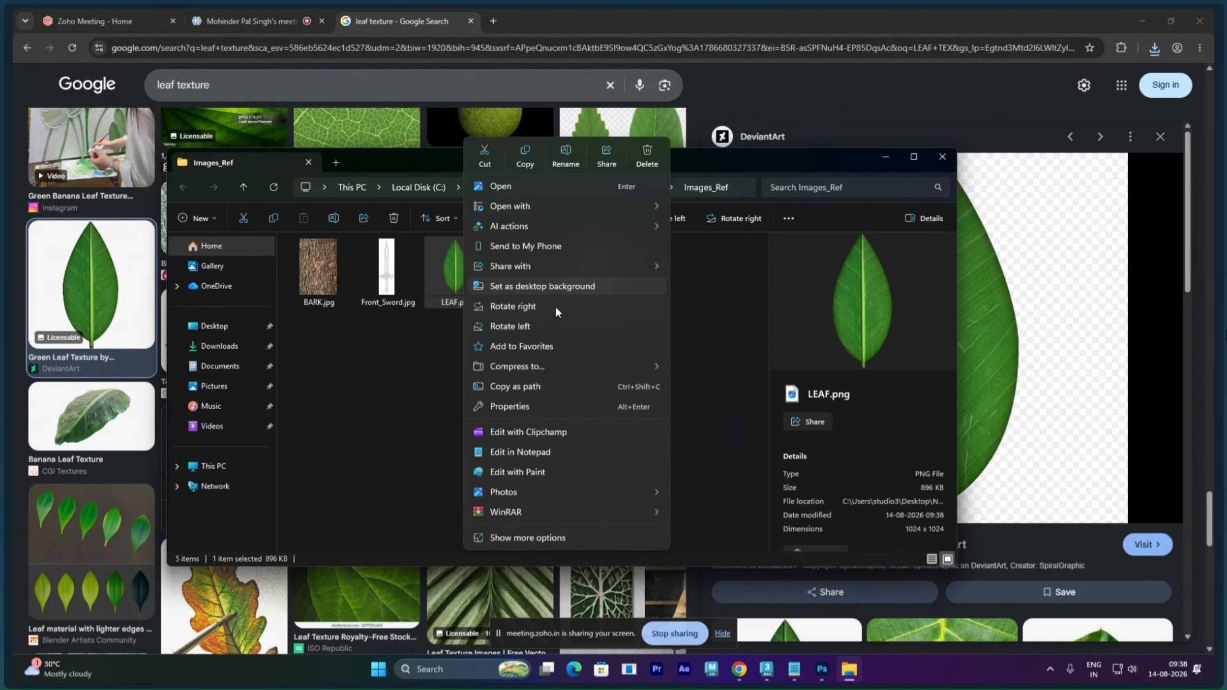
mouse_move(577, 206)
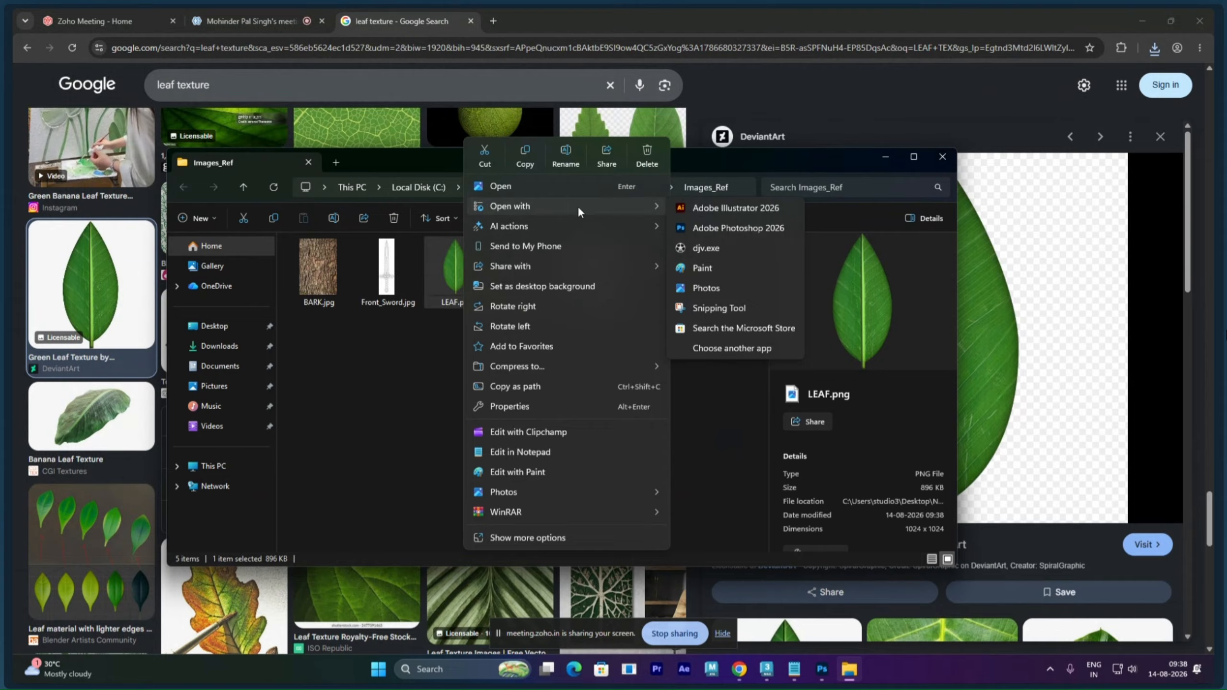
click(717, 224)
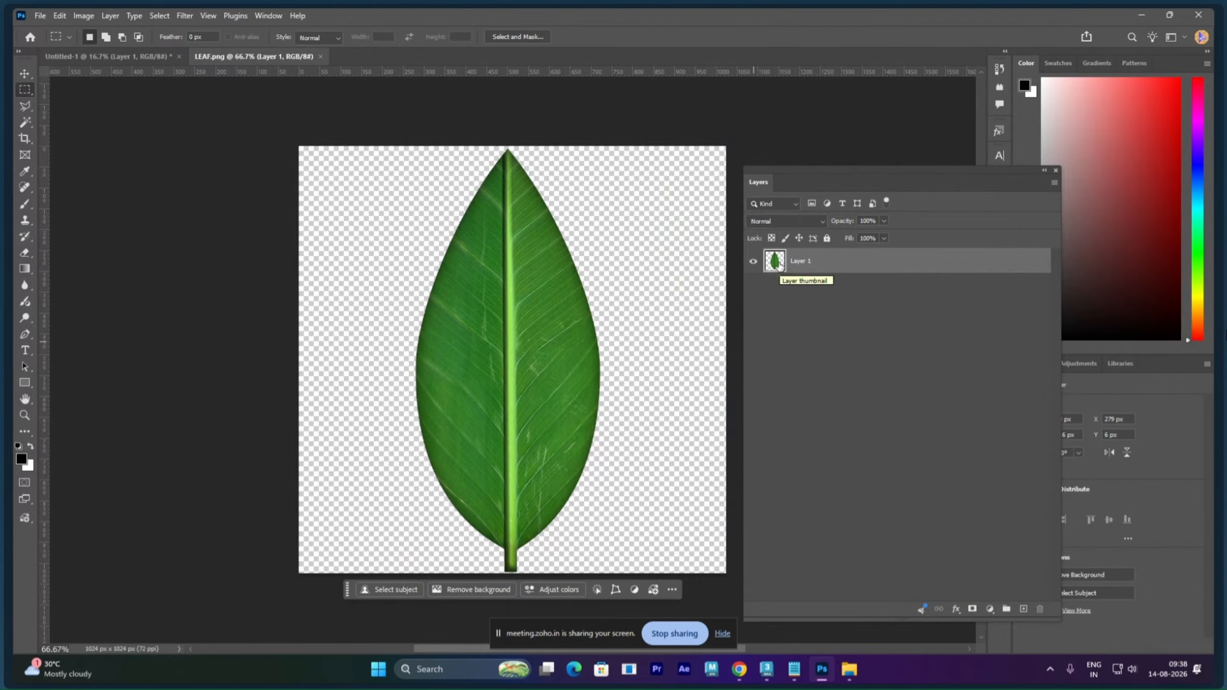
- Move the Layers panel closer to the leaf image, and minimize Photoshop, File Explorer and Chrome to return to 3ds Max
drag(909, 183, 832, 142)
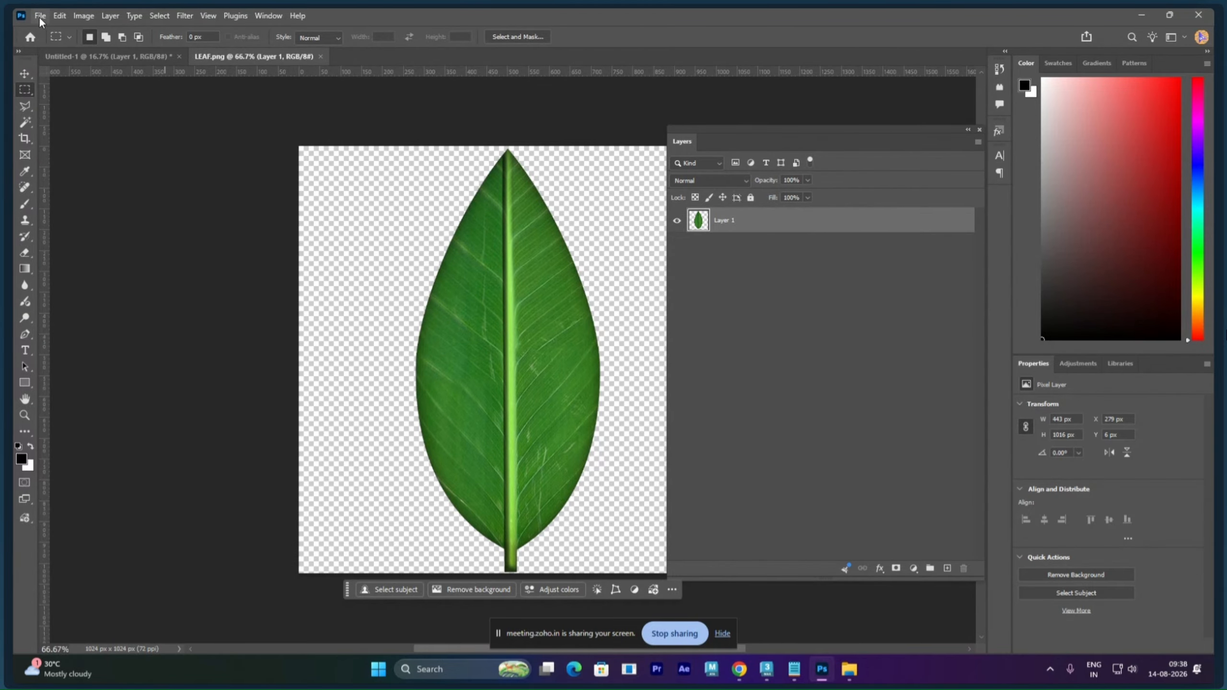
click(131, 54)
click(229, 53)
click(1141, 15)
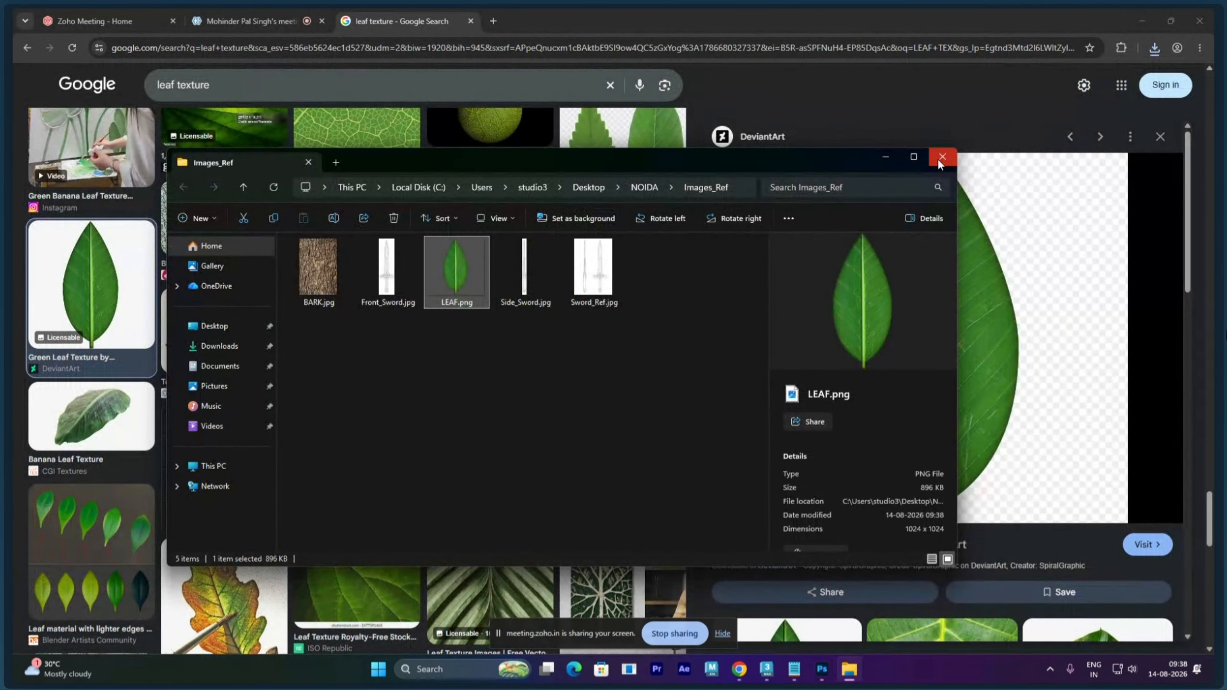
click(885, 157)
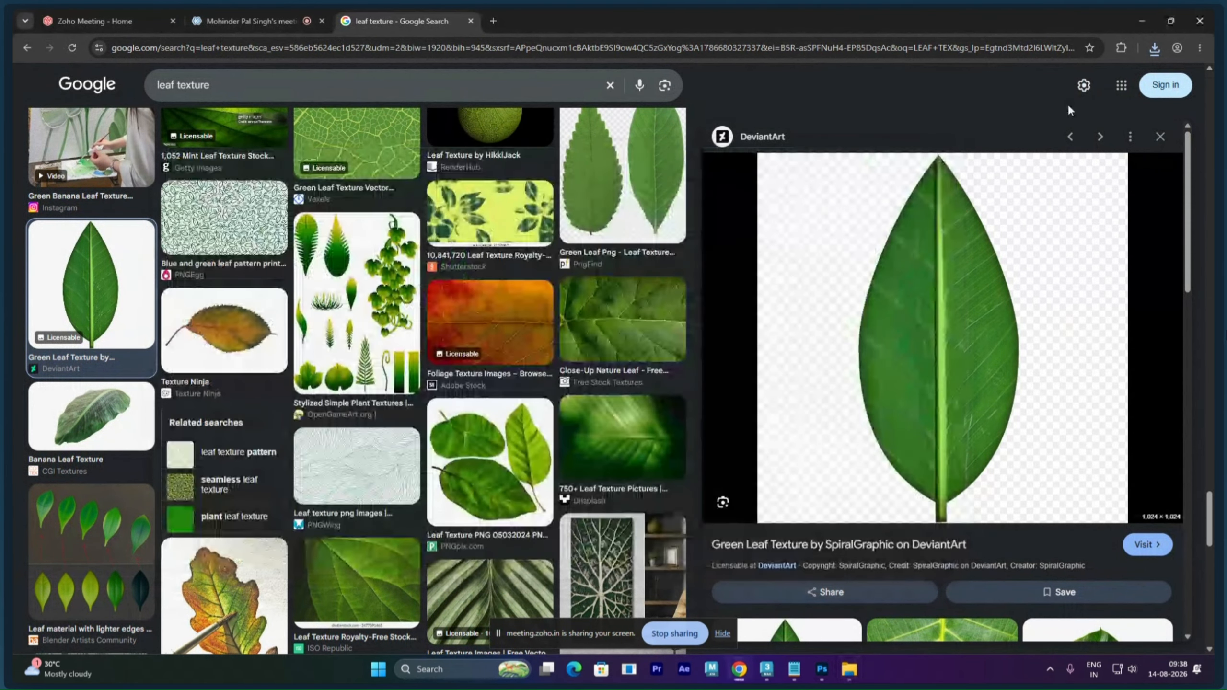
click(1139, 22)
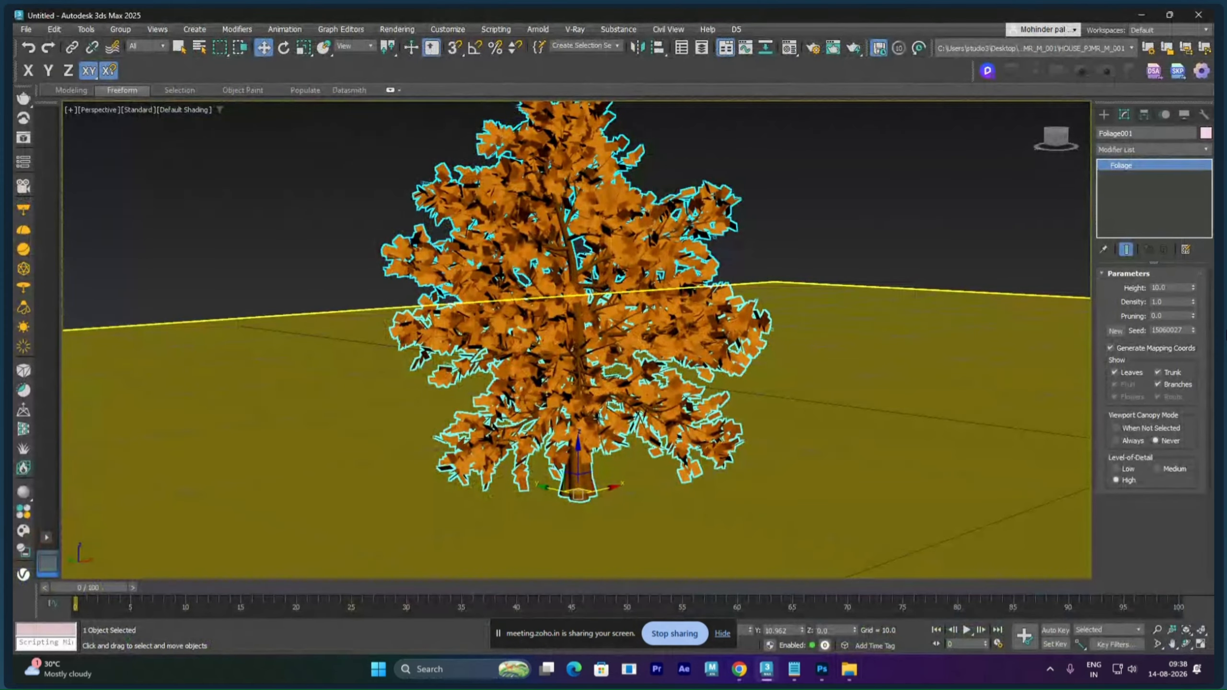
- Convert the foliage tree to an Editable Mesh
scroll(582, 403, up, 1)
scroll(582, 403, up, 5)
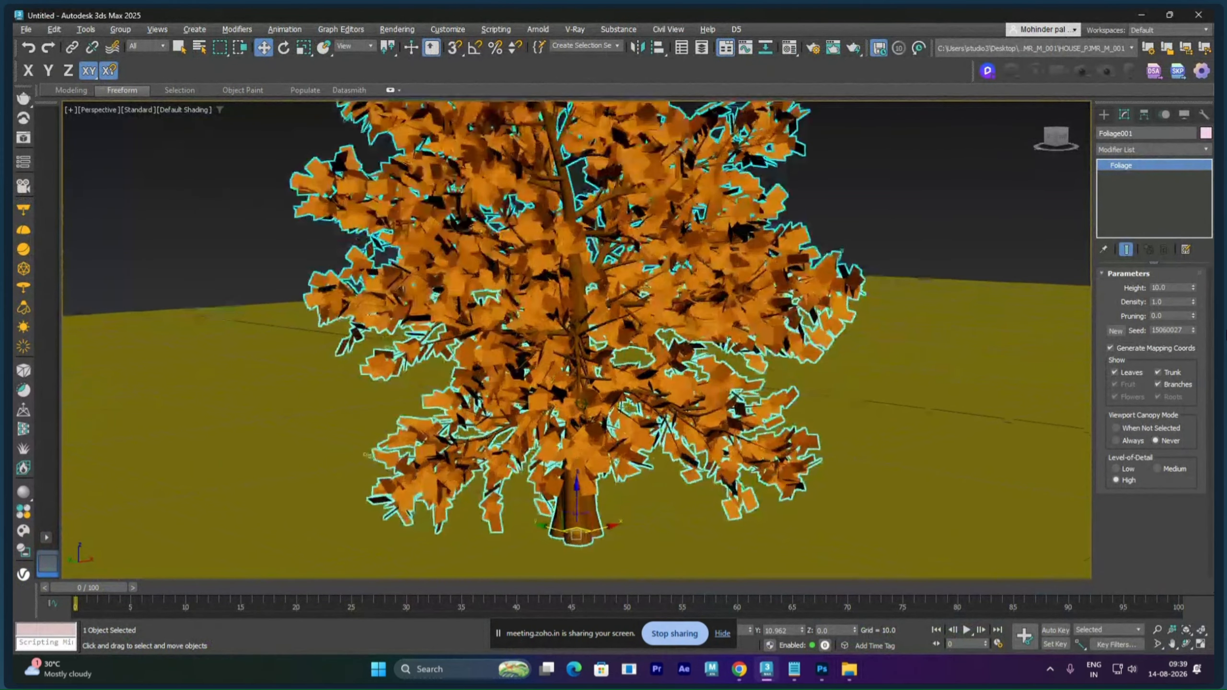
scroll(585, 360, up, 6)
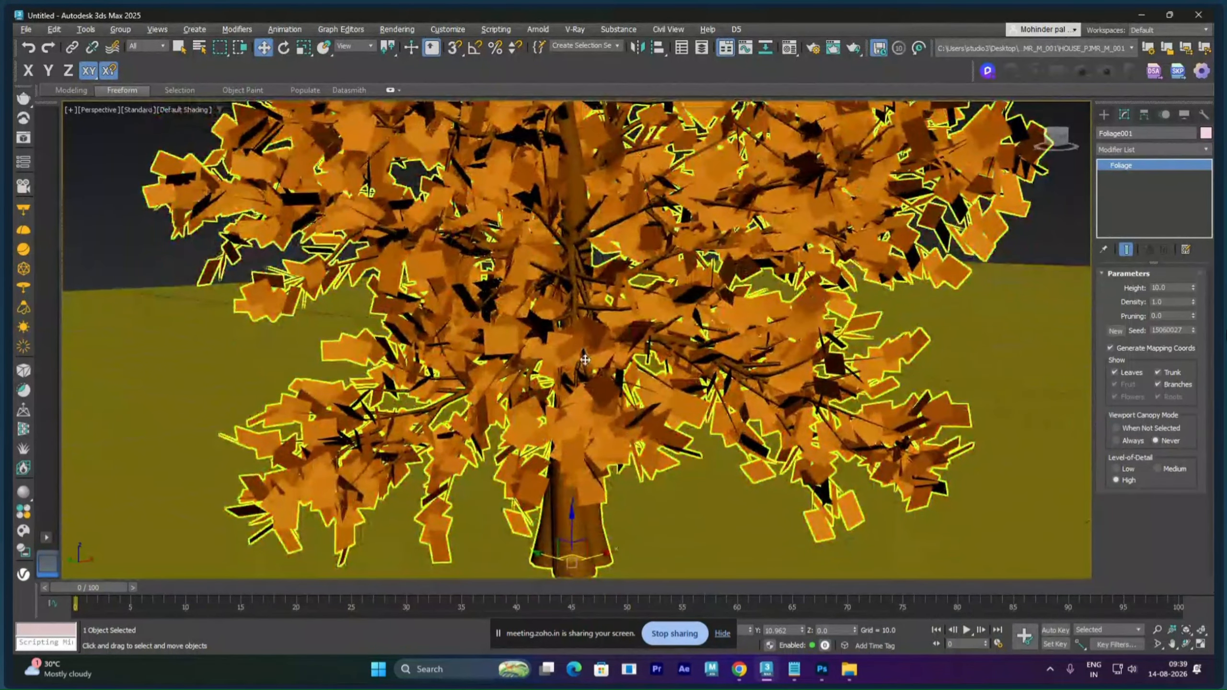
scroll(578, 373, up, 6)
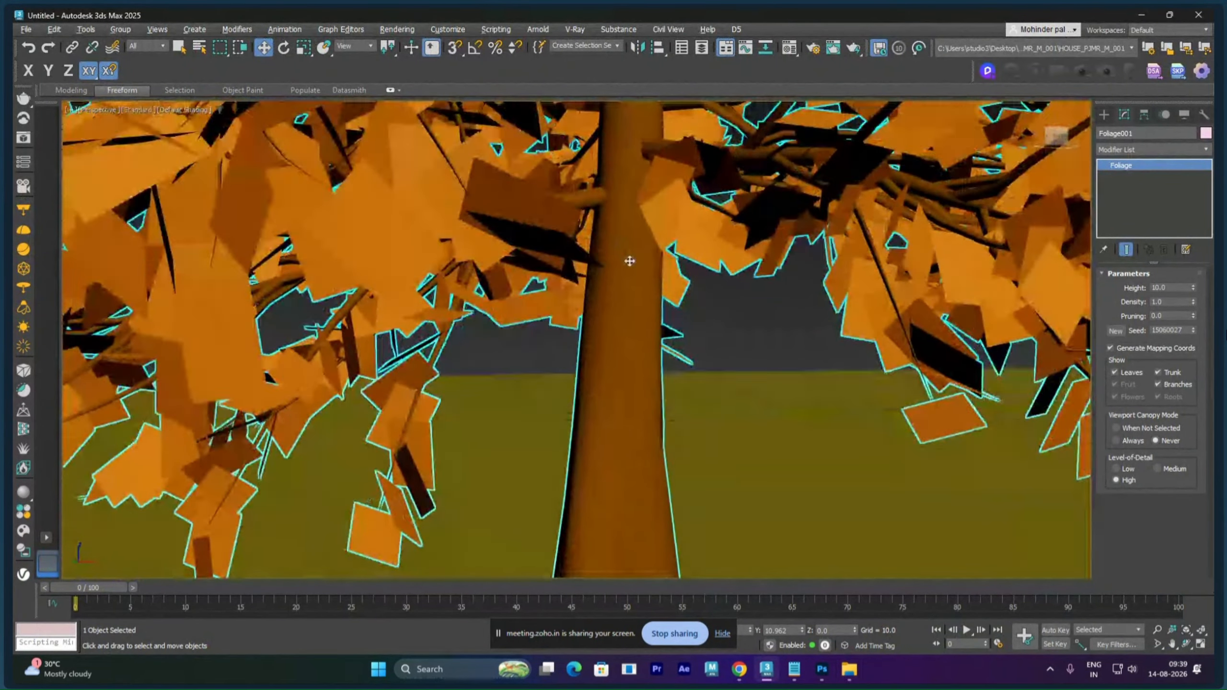
alt+middle_drag(629, 261, 630, 269)
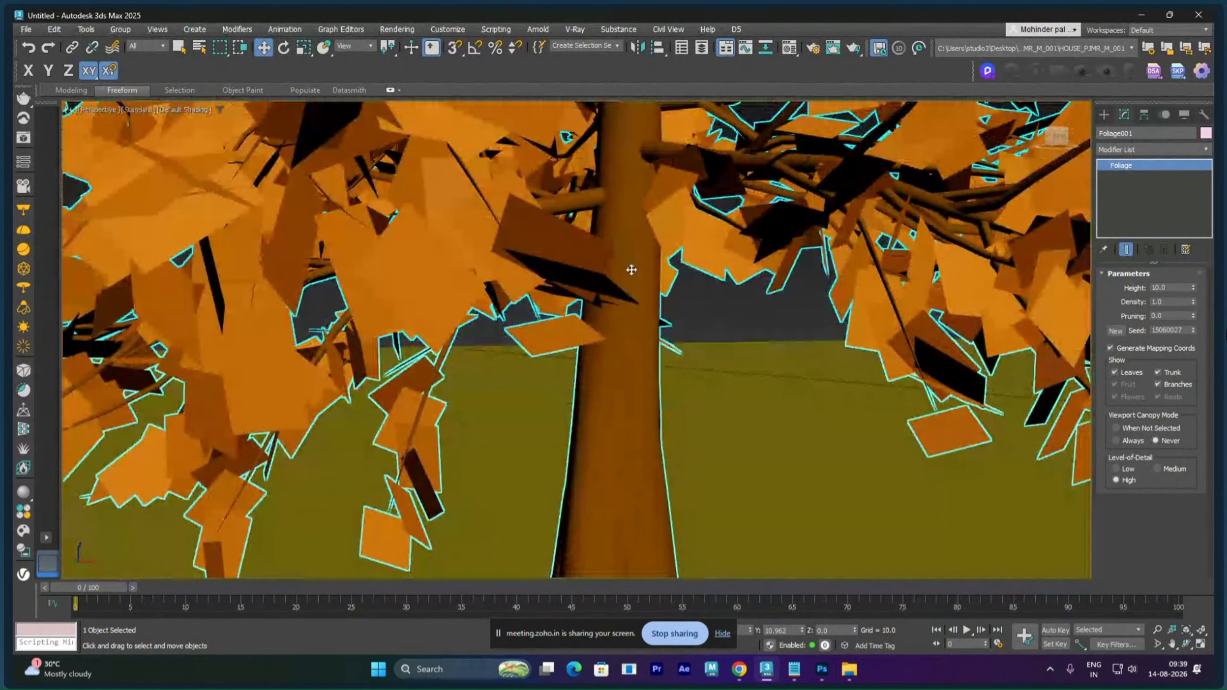
scroll(633, 323, up, 4)
scroll(633, 323, up, 5)
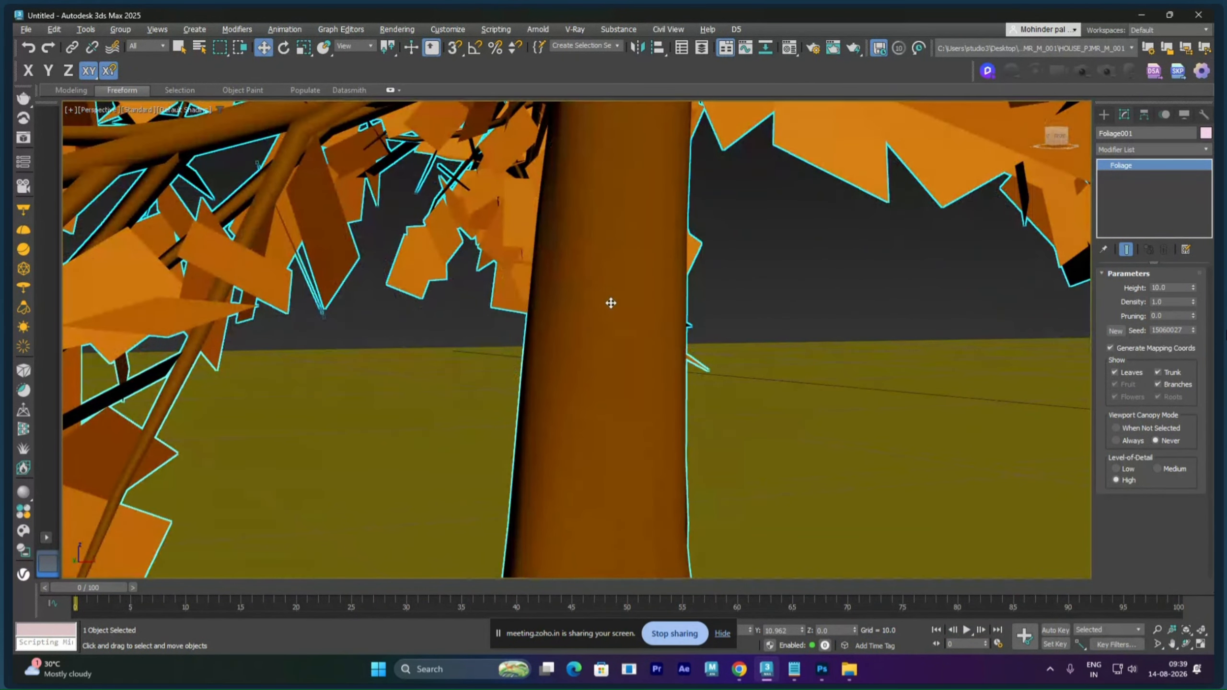
middle_drag(623, 303, 616, 311)
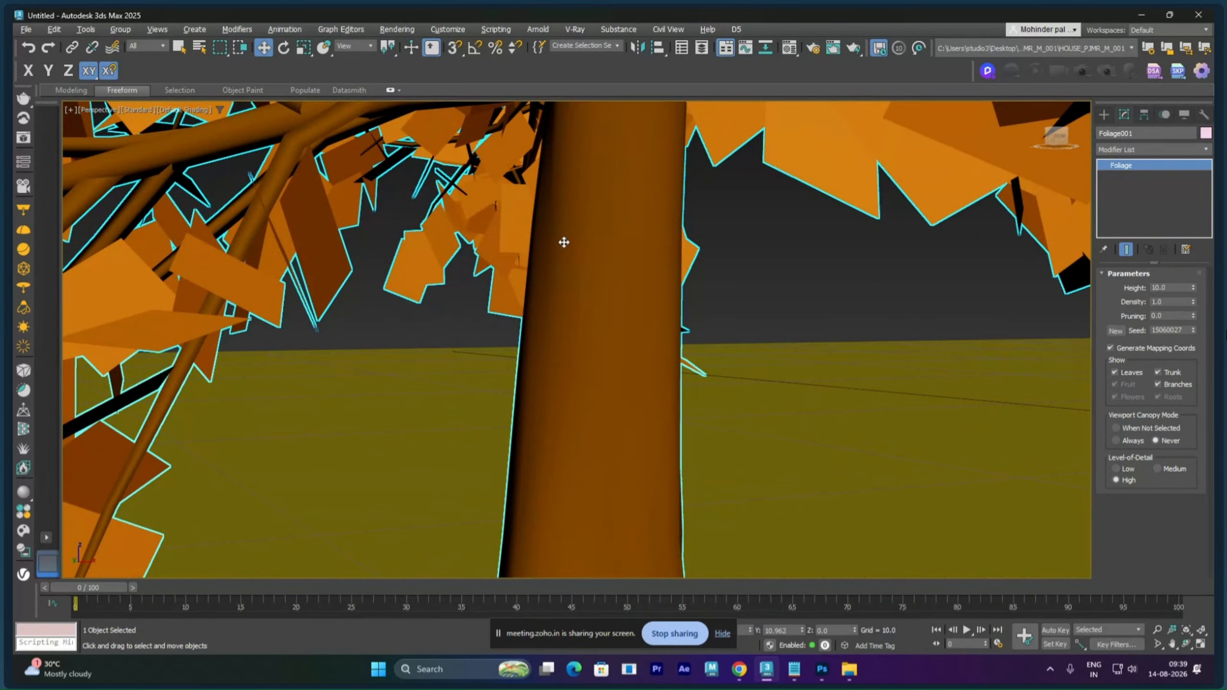
right_click(612, 196)
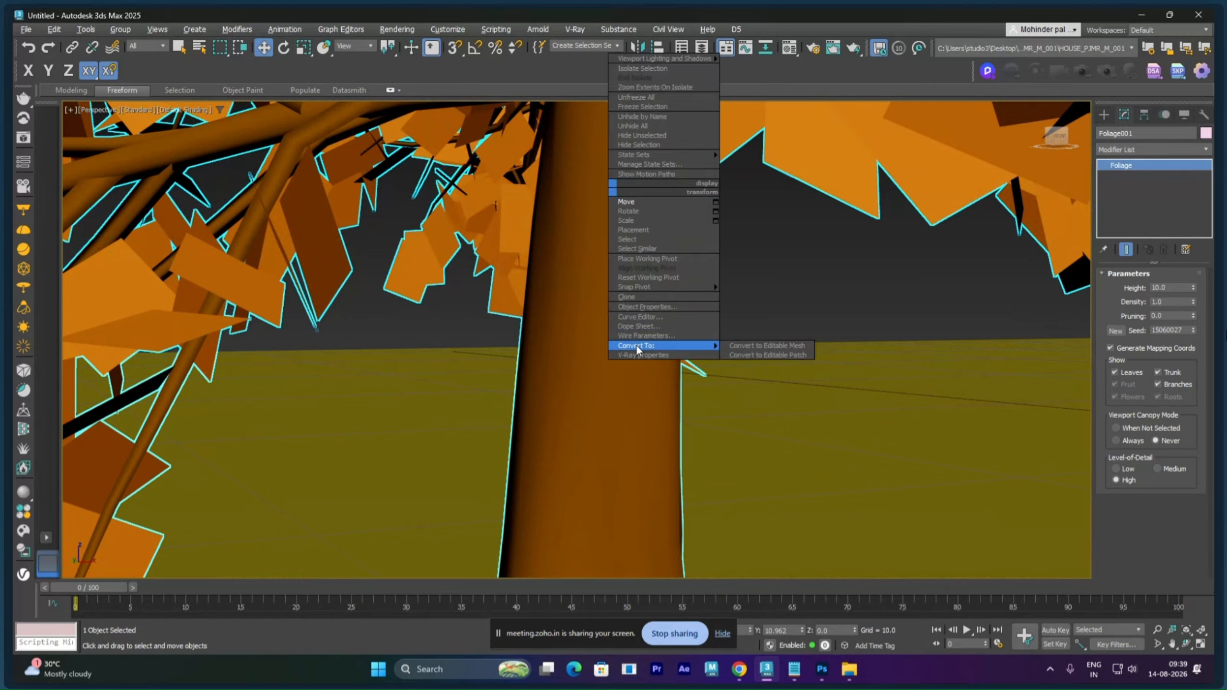
mouse_move(662, 346)
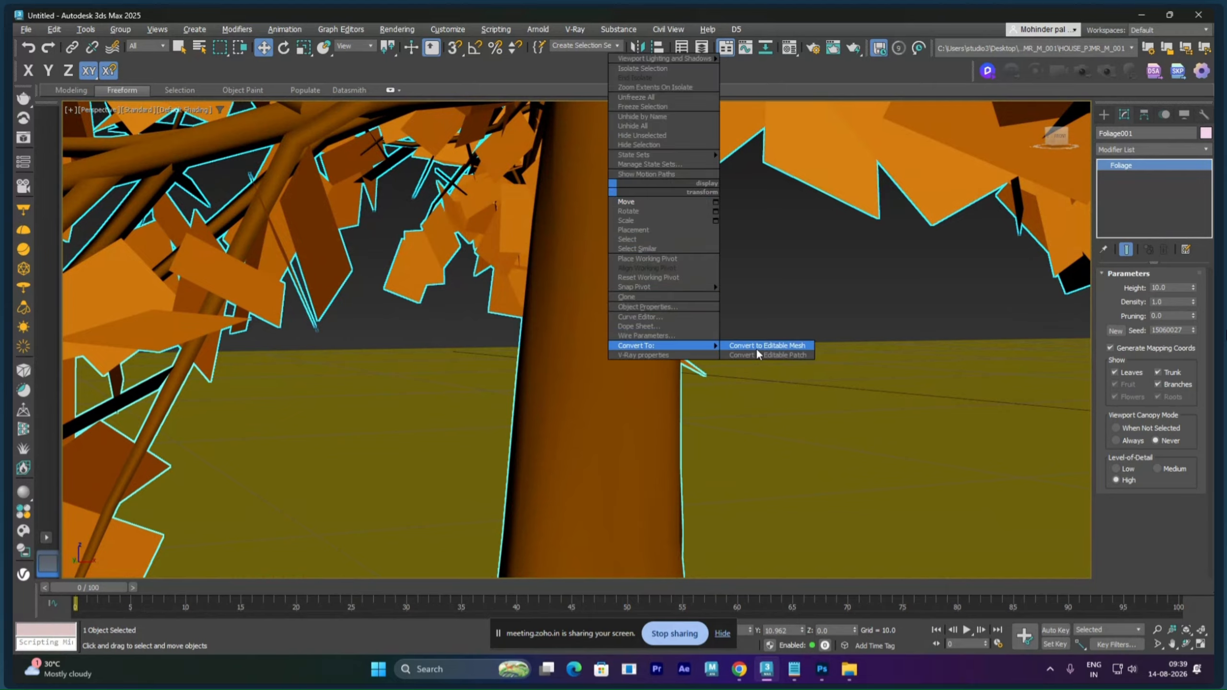
click(756, 347)
- Convert the tree mesh to an Editable Poly and display the polygon and vertex statistics in the viewport
right_click(628, 215)
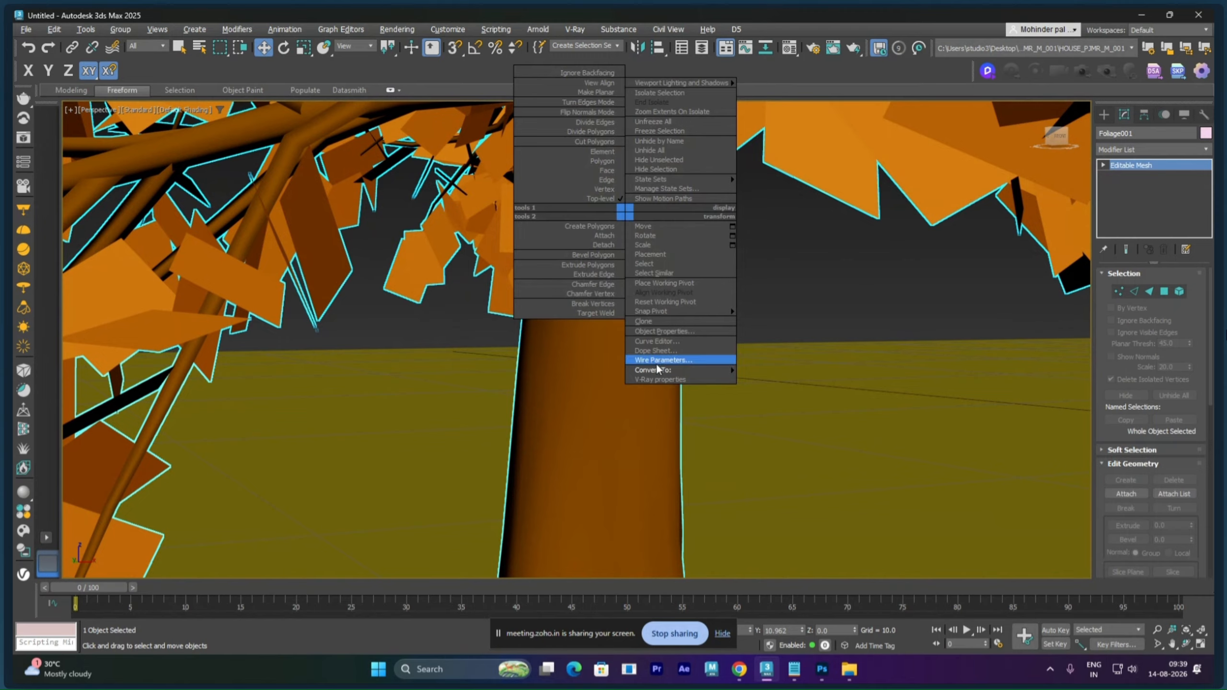
mouse_move(657, 369)
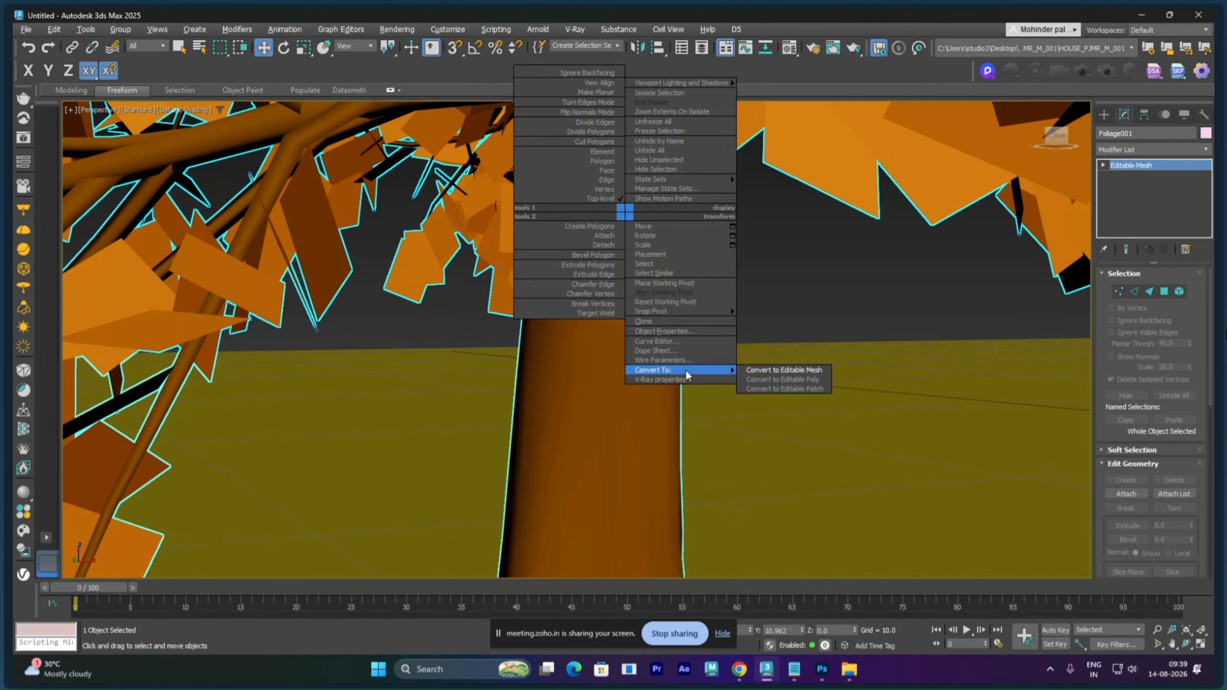
click(770, 380)
scroll(618, 264, down, 5)
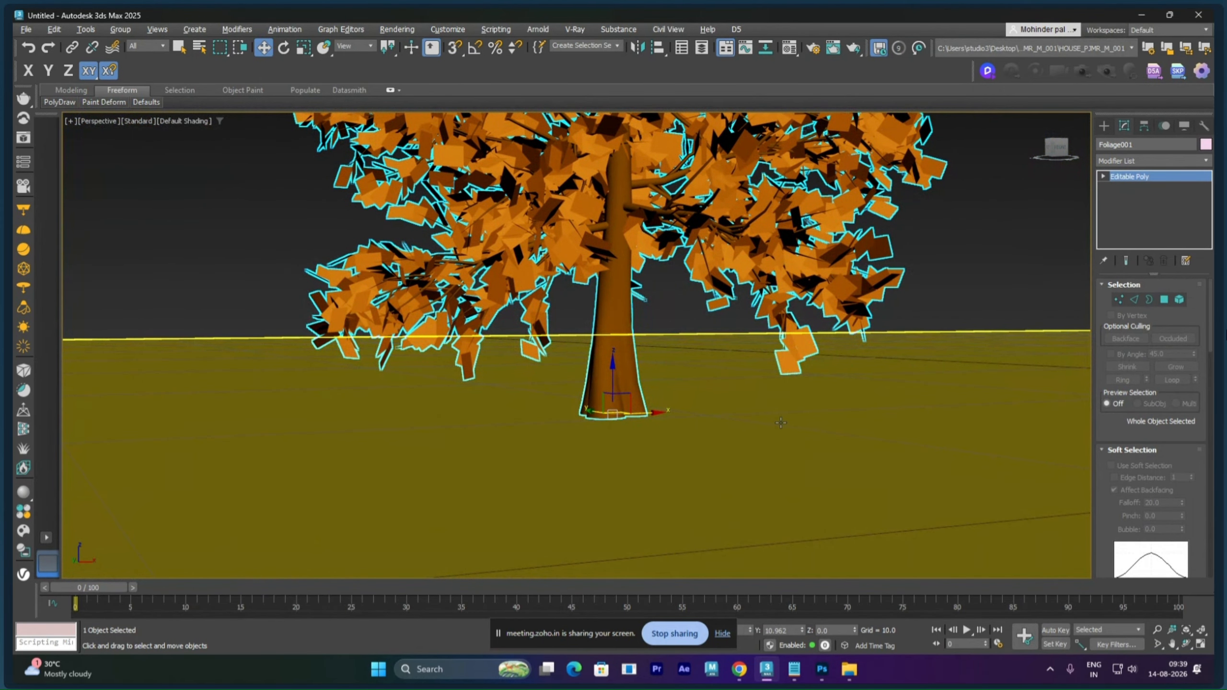
key(7)
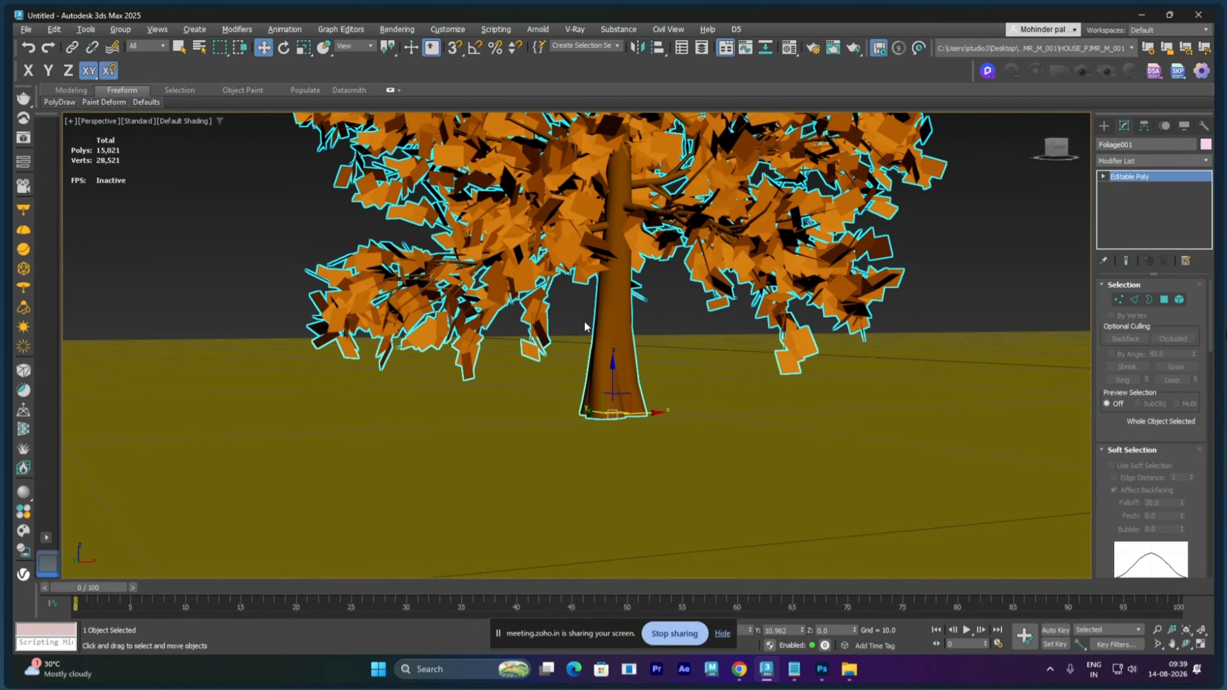
- At the Element level of the tree's Editable Poly, select the trunk by material ID 1
scroll(616, 309, up, 4)
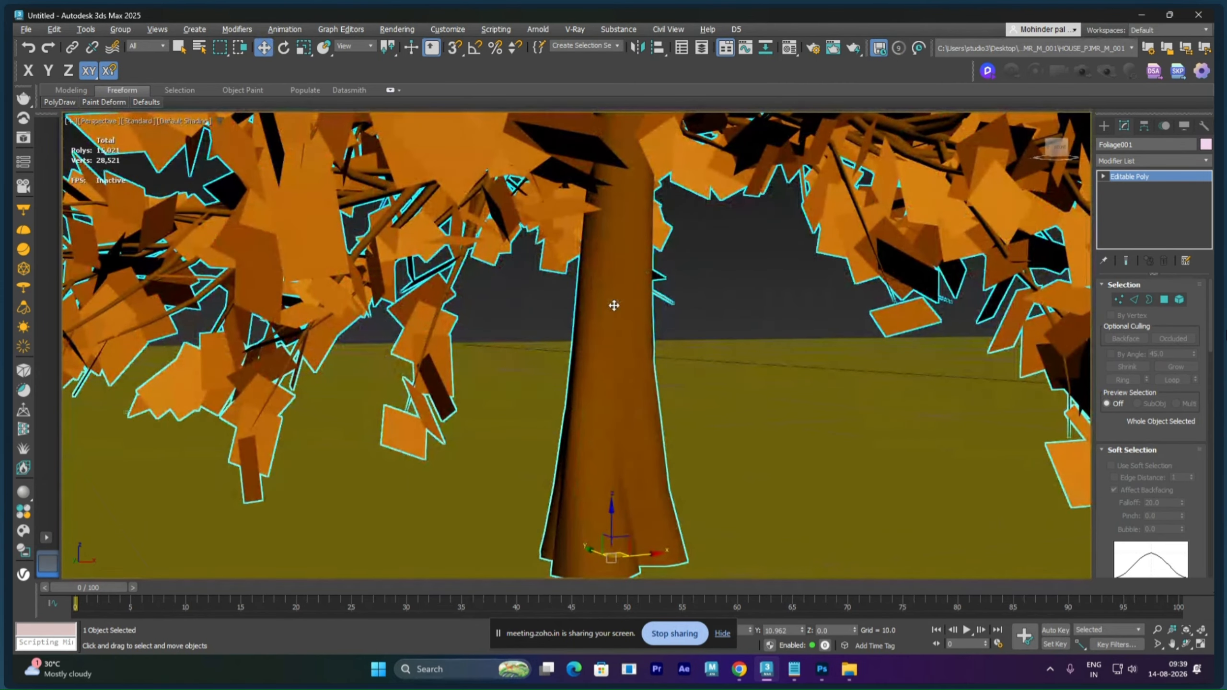
middle_drag(613, 307, 554, 307)
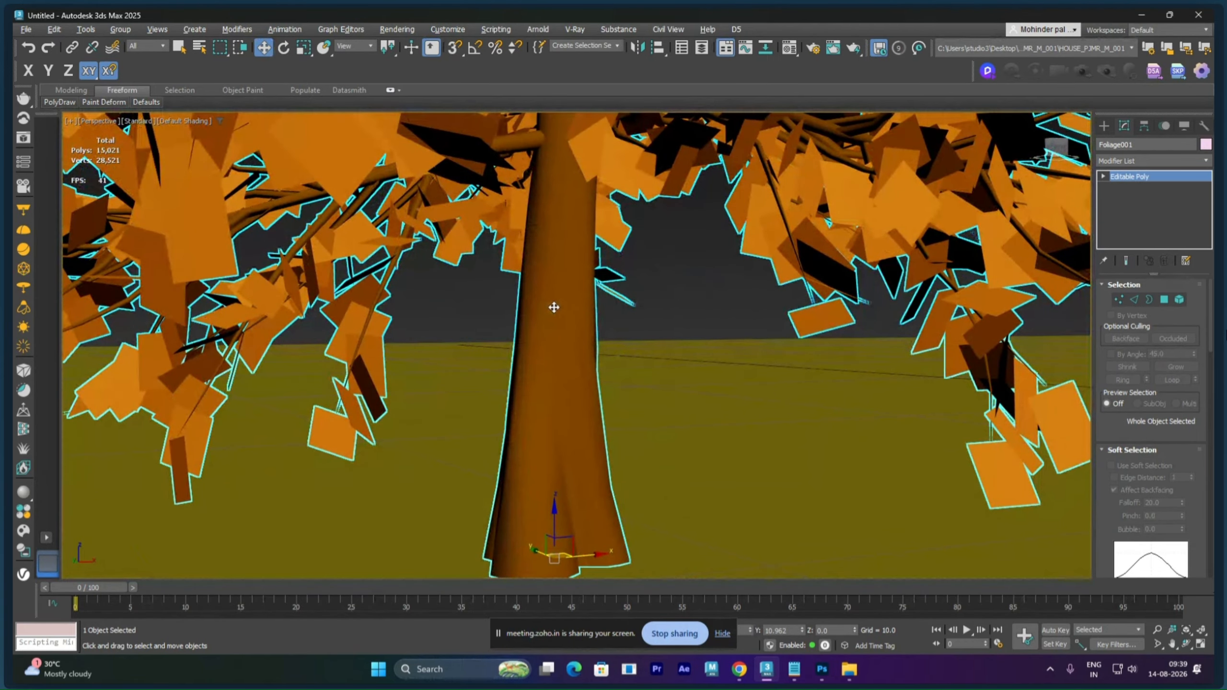
scroll(561, 250, down, 2)
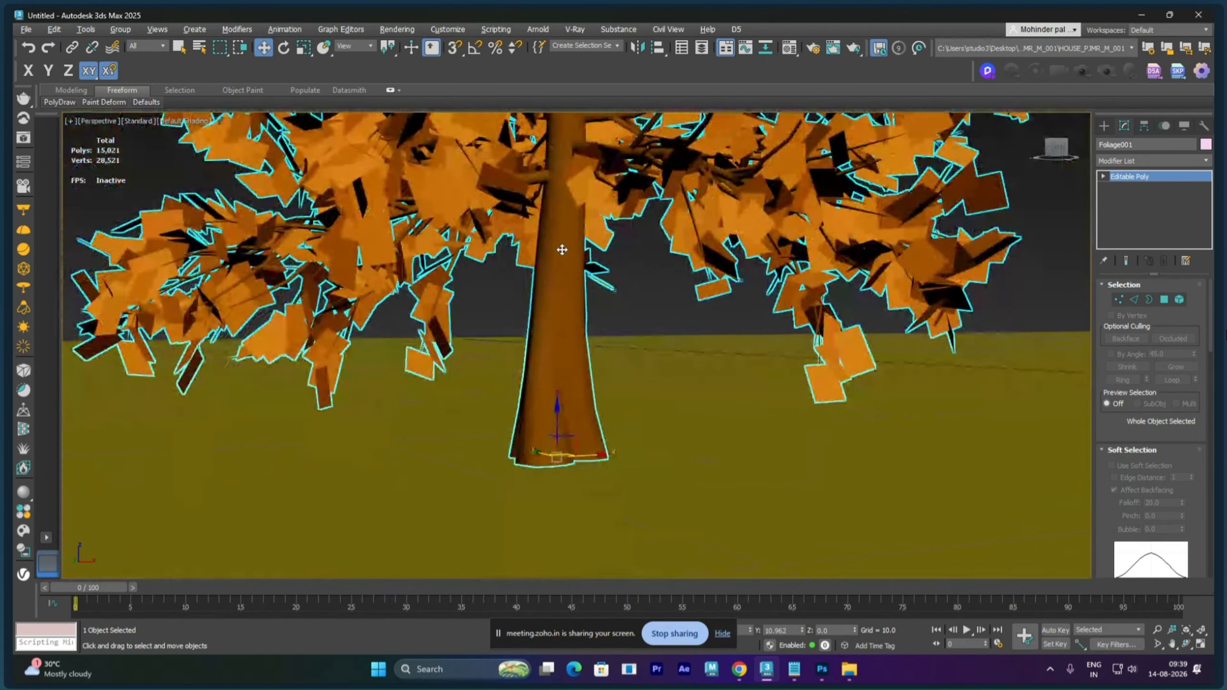
scroll(561, 250, down, 2)
middle_drag(562, 249, 551, 378)
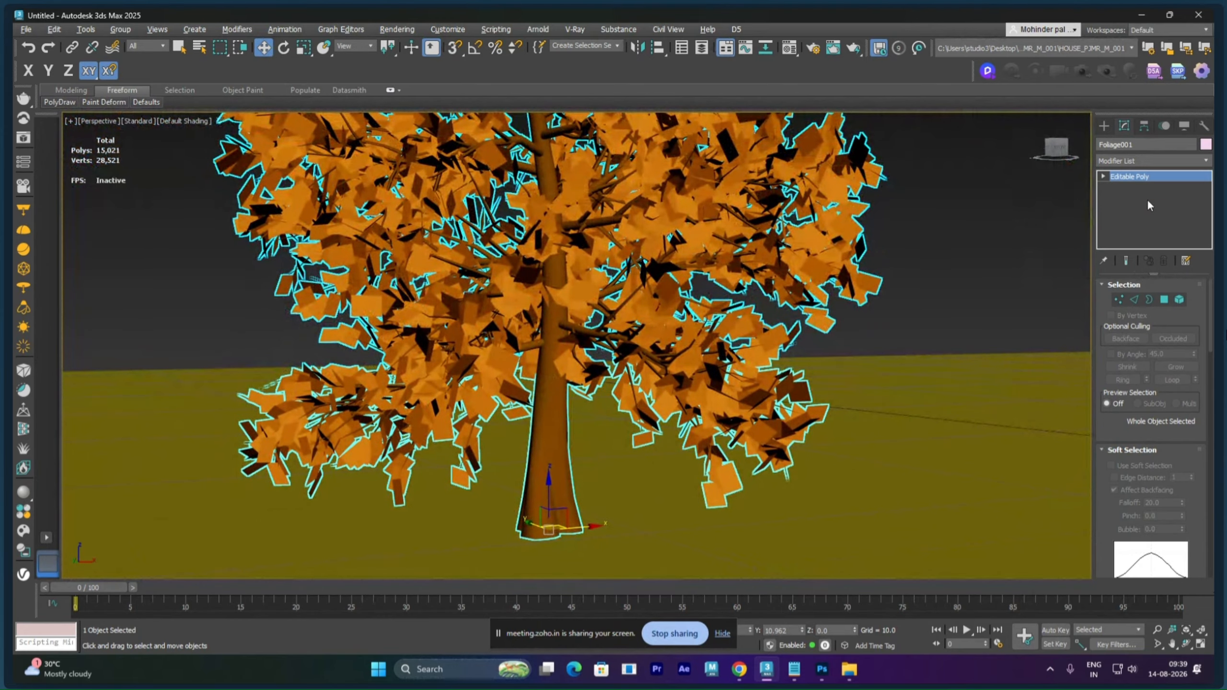
click(1106, 177)
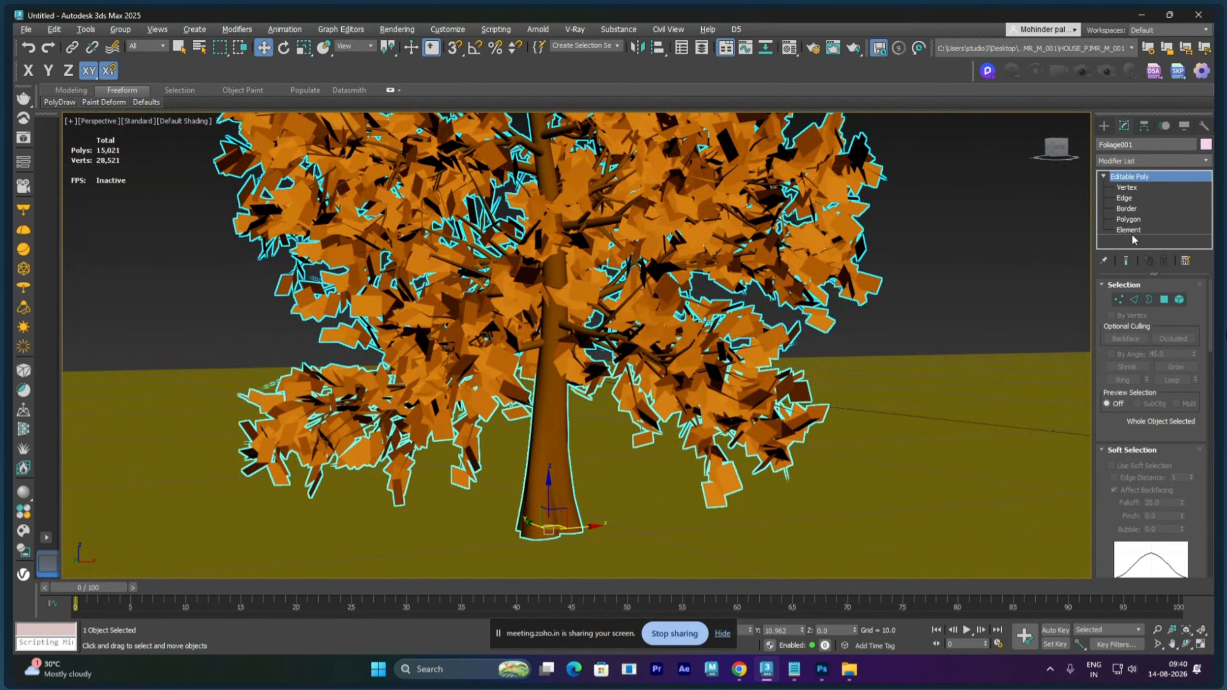
click(1130, 230)
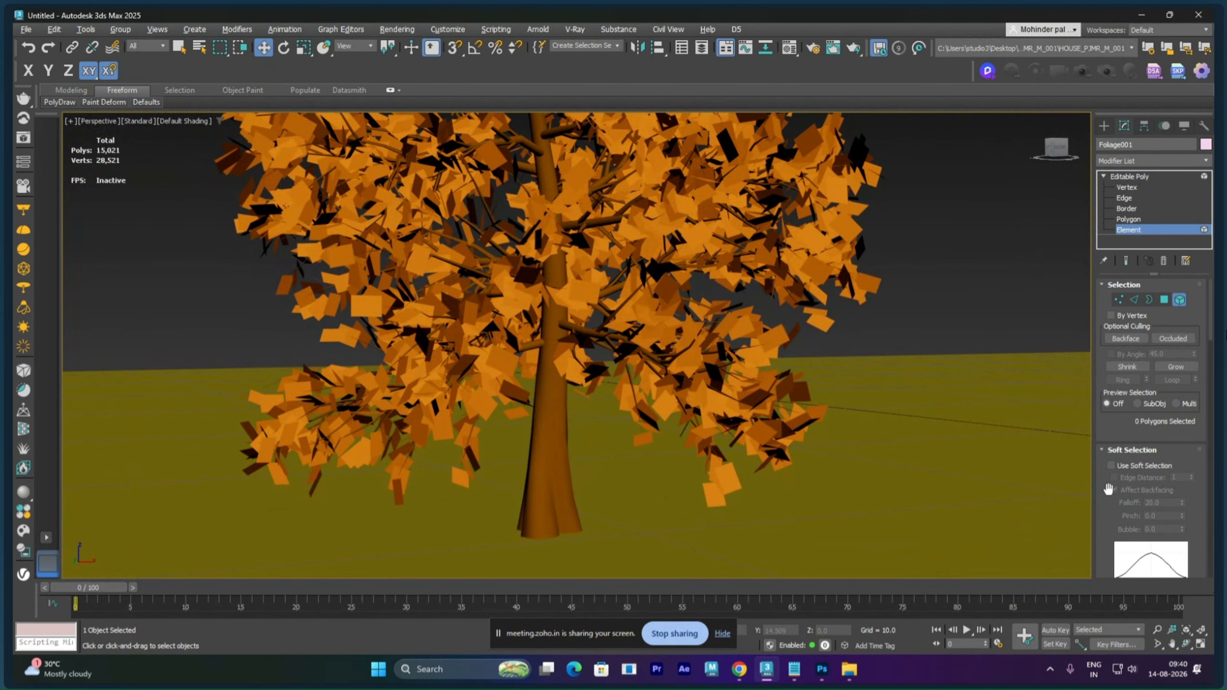
scroll(1108, 489, down, 15)
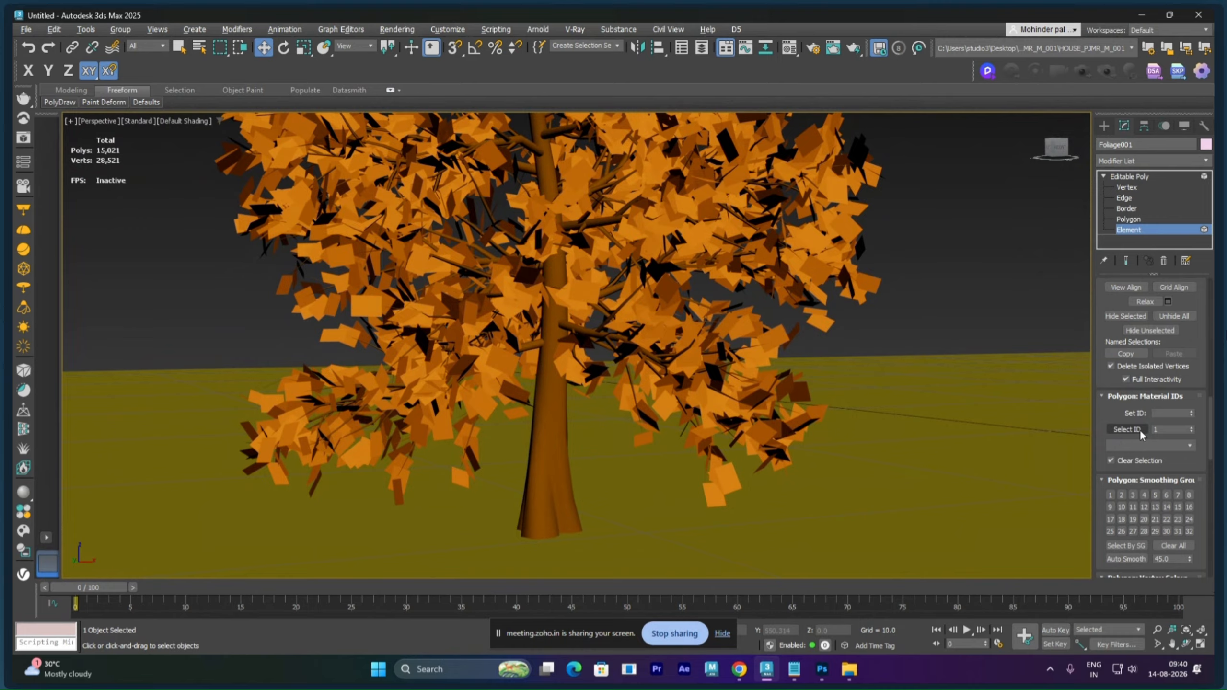
click(1139, 429)
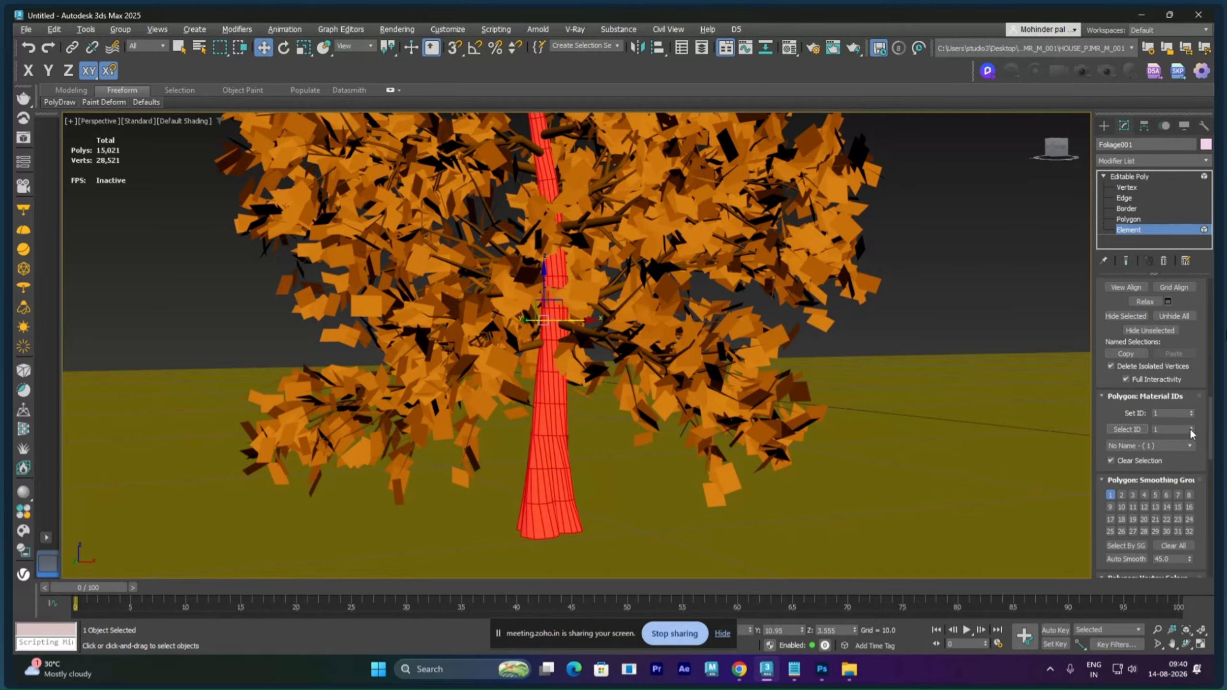
- Select the tree's elements by material IDs 2, 3 and 4 in turn, clear the selection and return to object level
click(1134, 428)
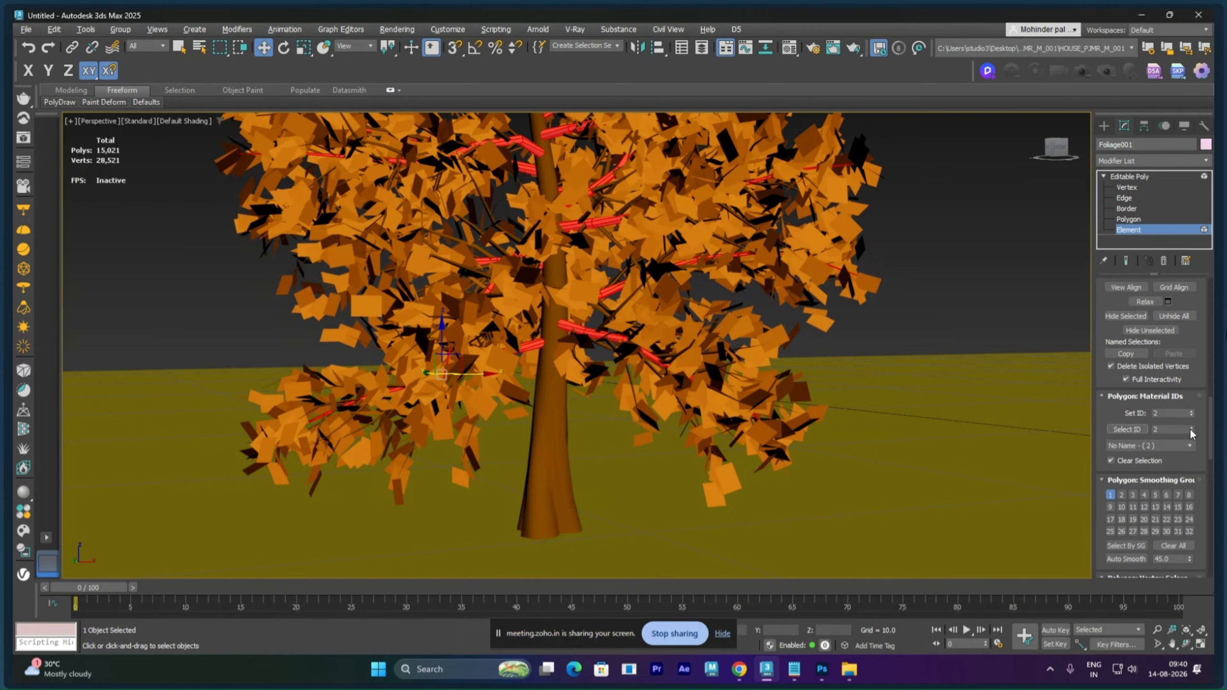
click(1137, 429)
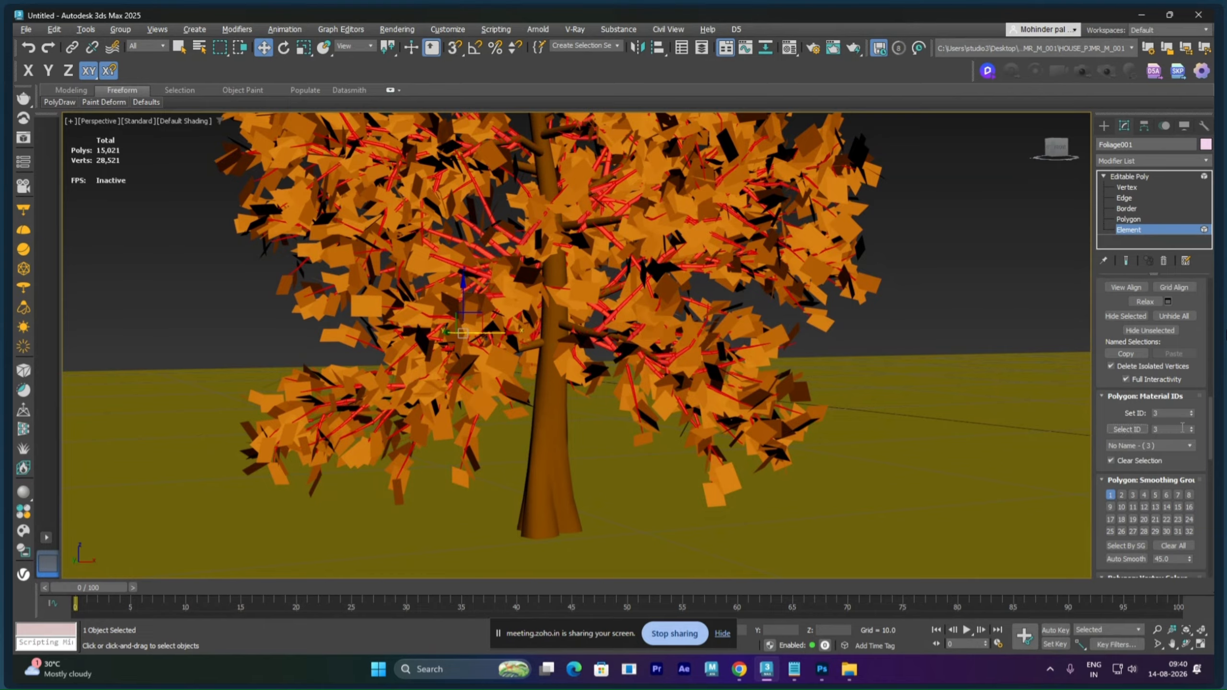
click(1140, 430)
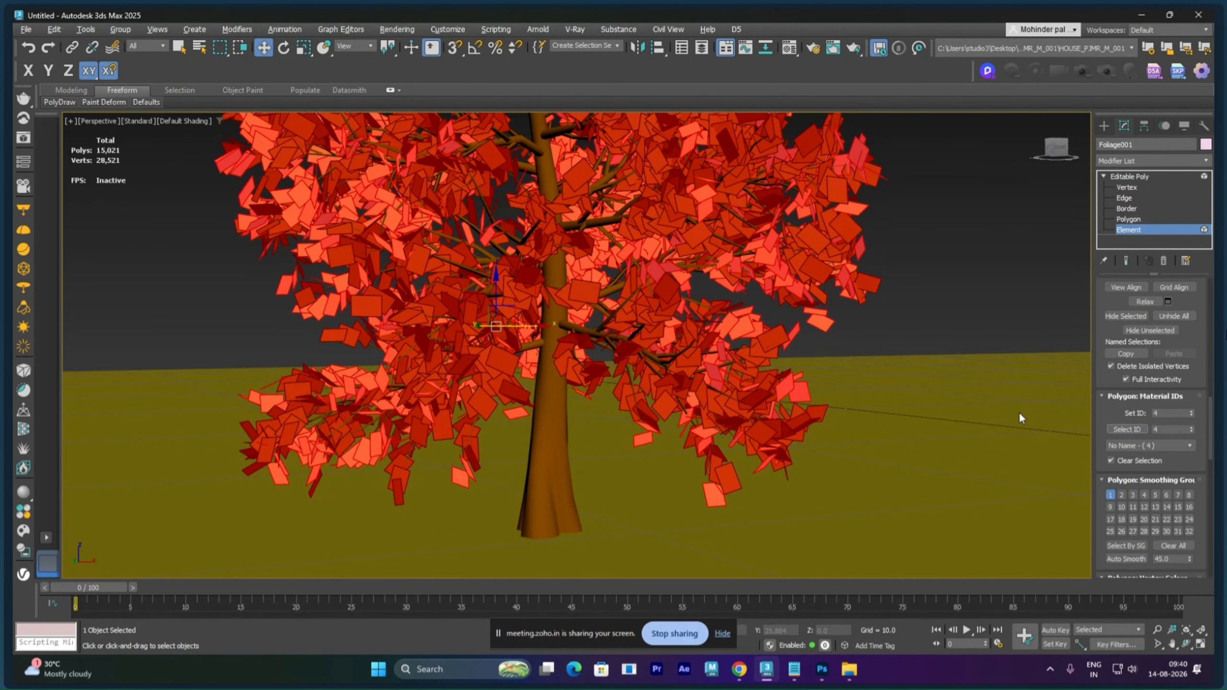
click(805, 346)
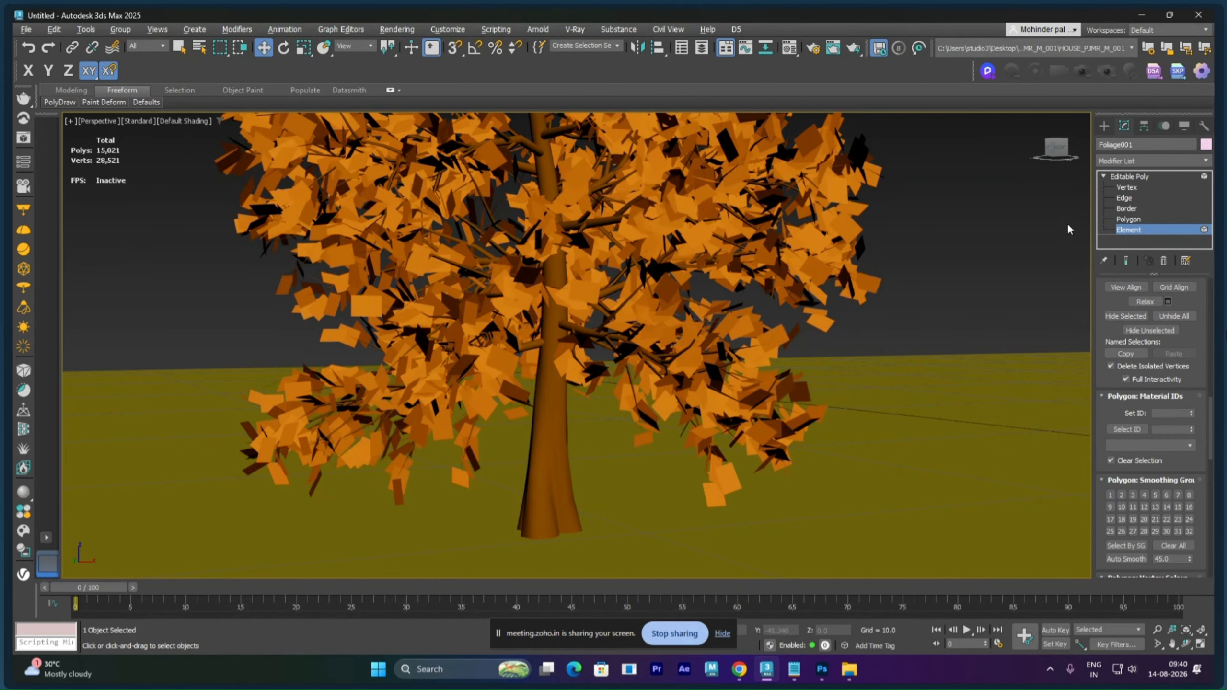
click(1132, 177)
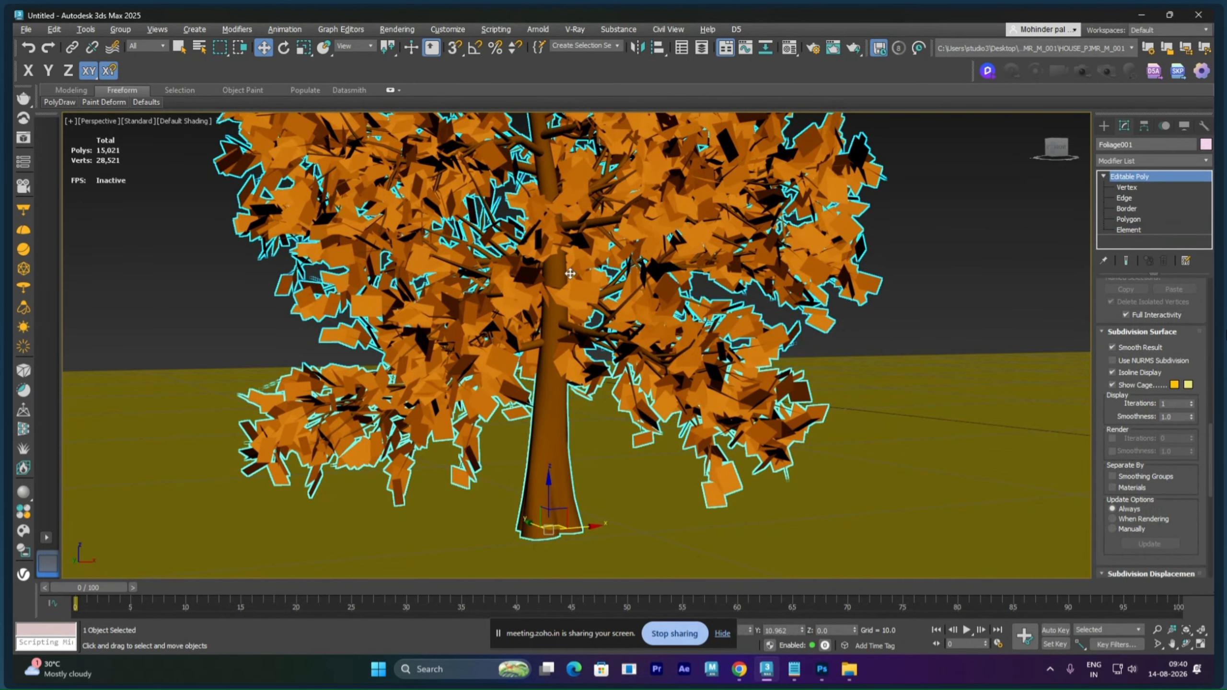
- Open the Material Editor beside the tree and set the renderer to V-Ray 7 in Render Setup
click(790, 48)
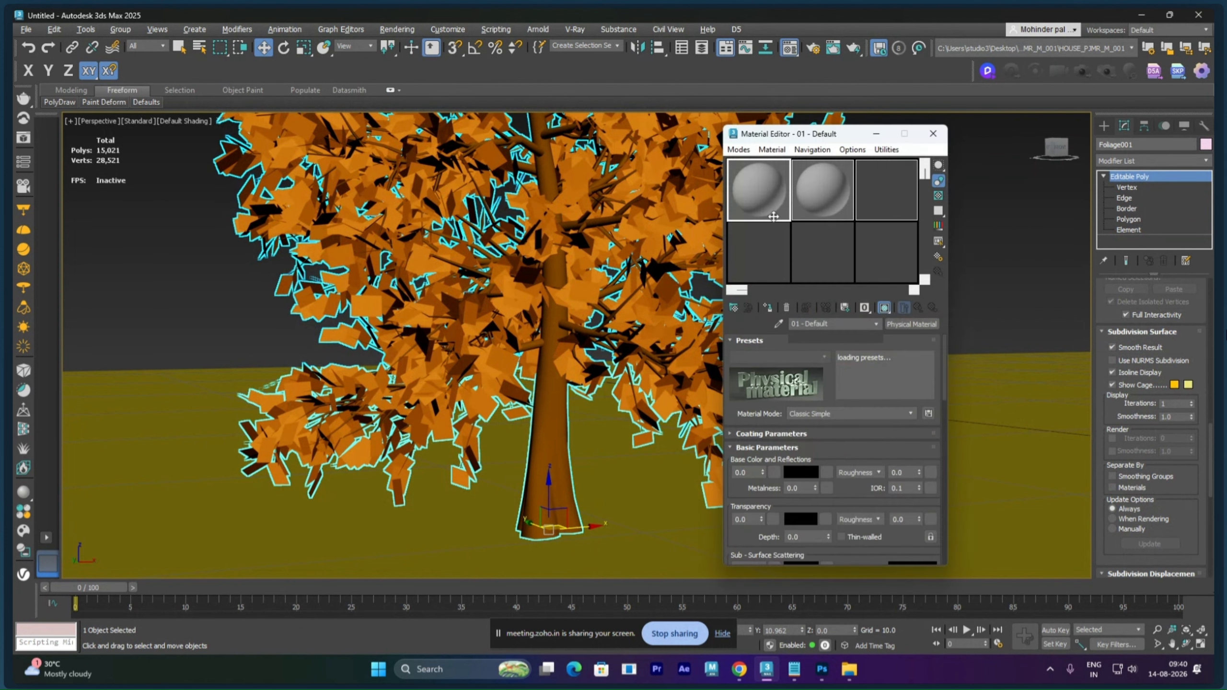
drag(808, 135, 943, 129)
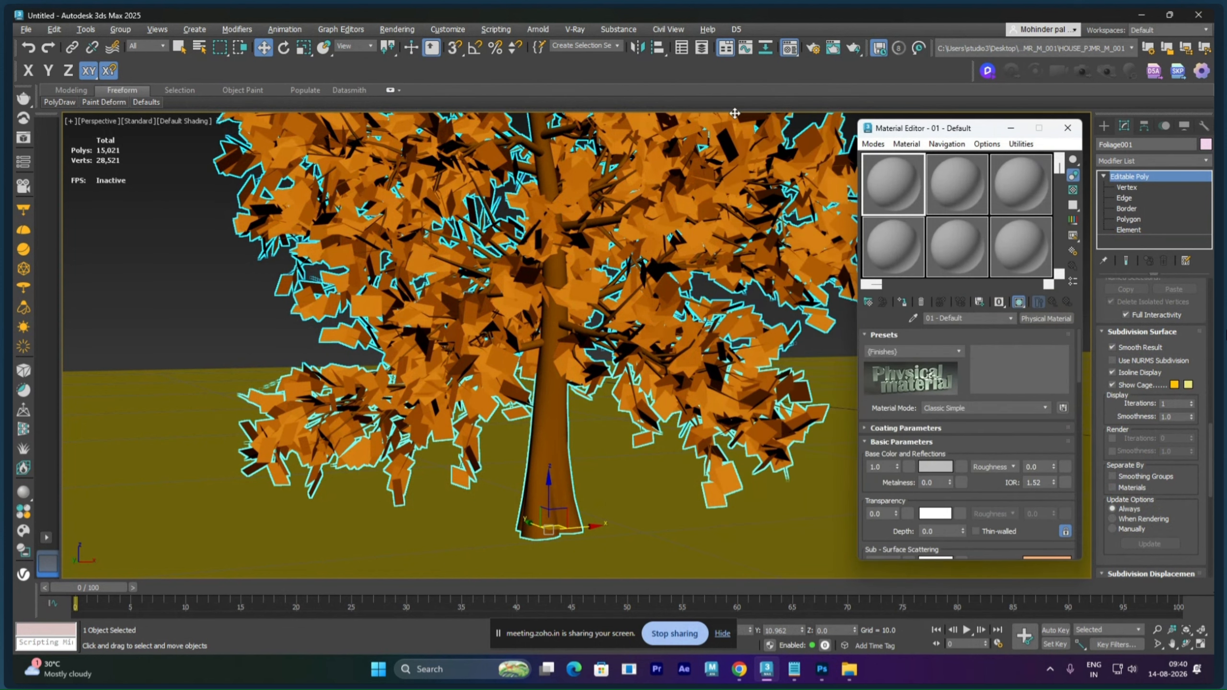
click(404, 28)
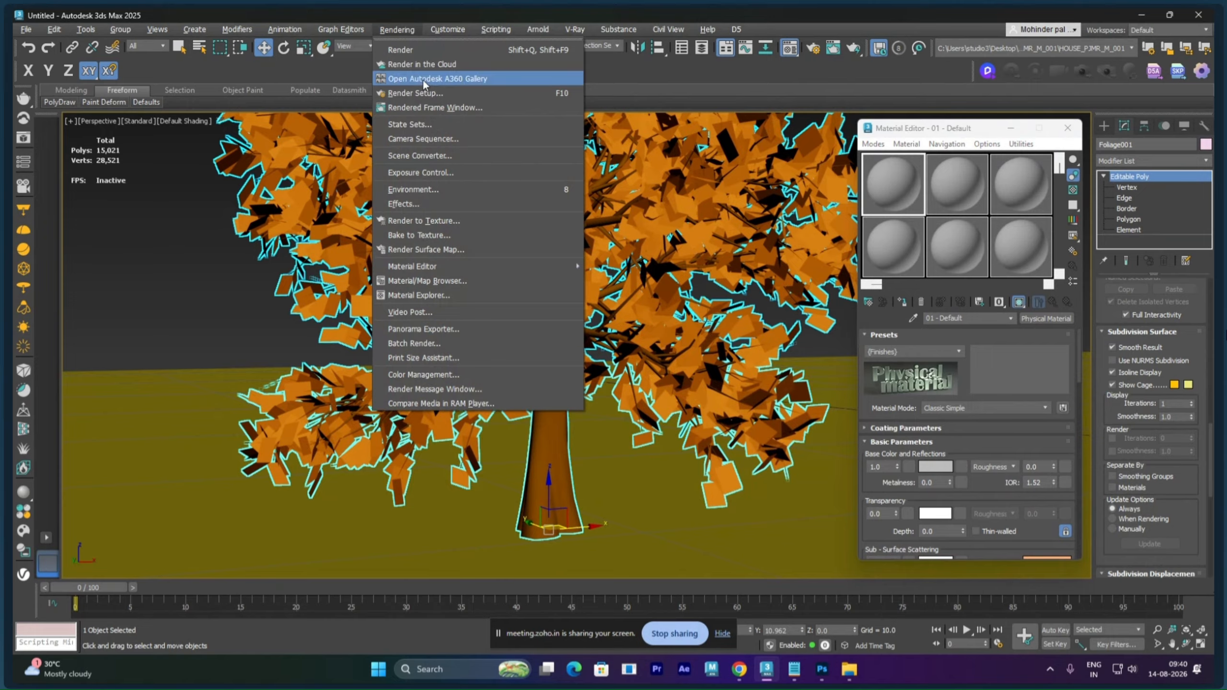
click(427, 92)
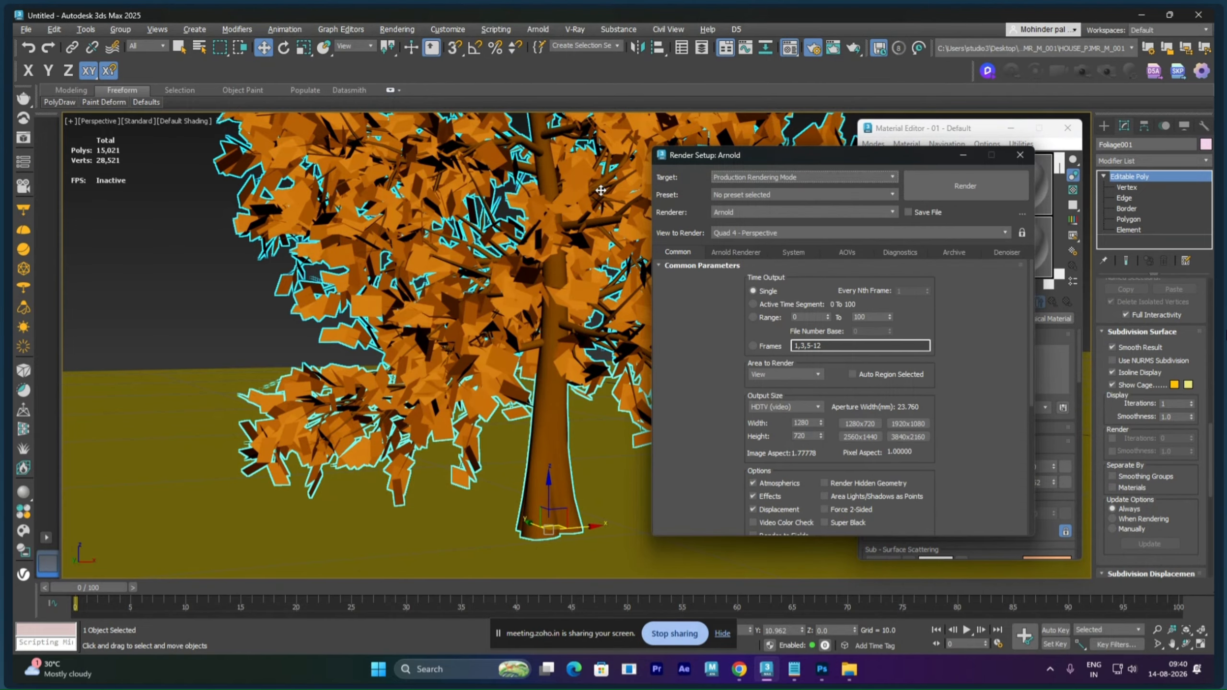
click(731, 215)
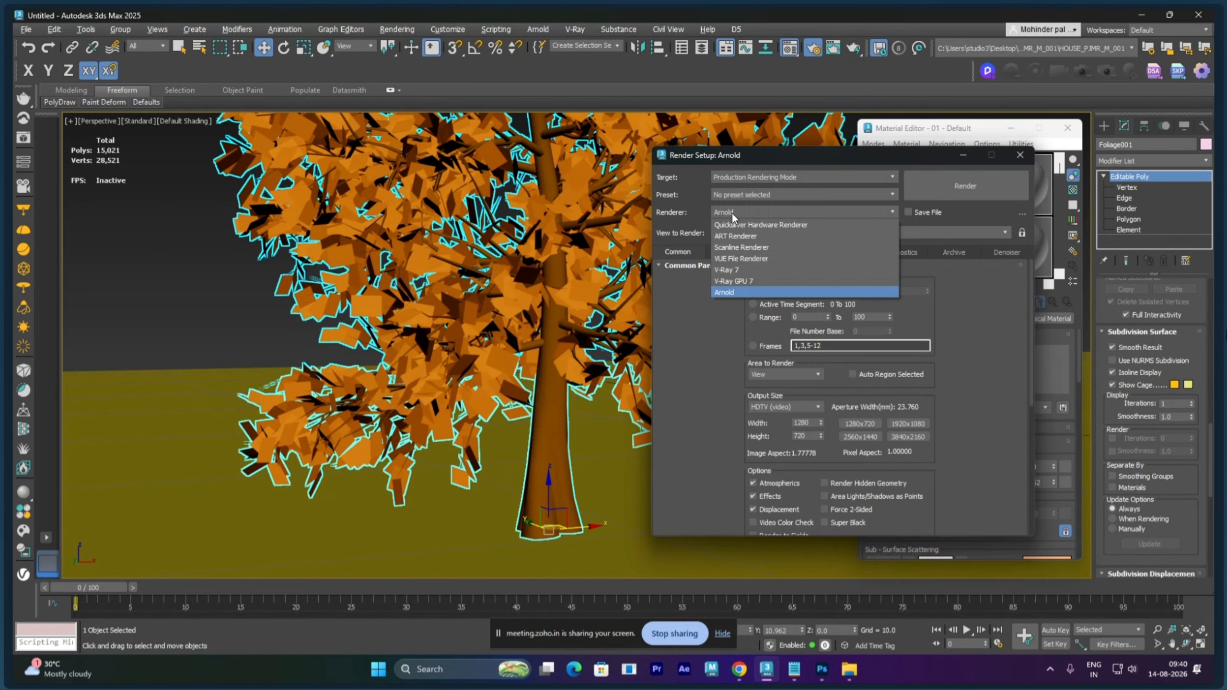
click(749, 272)
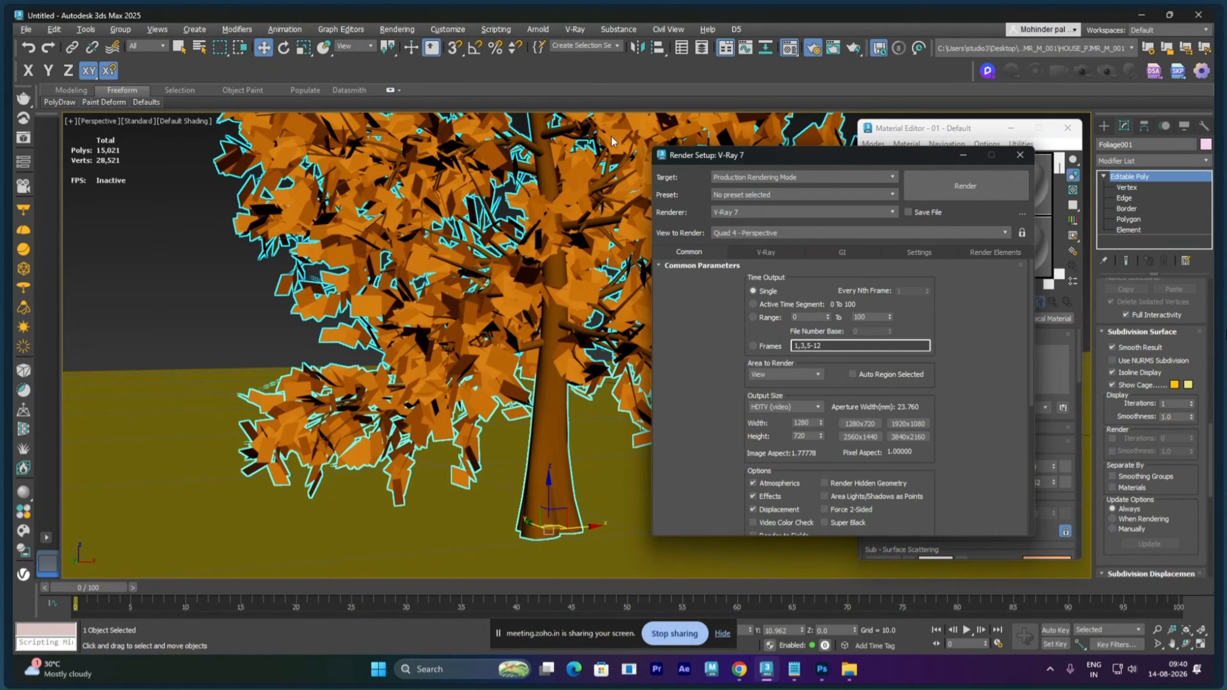
drag(846, 155, 517, 129)
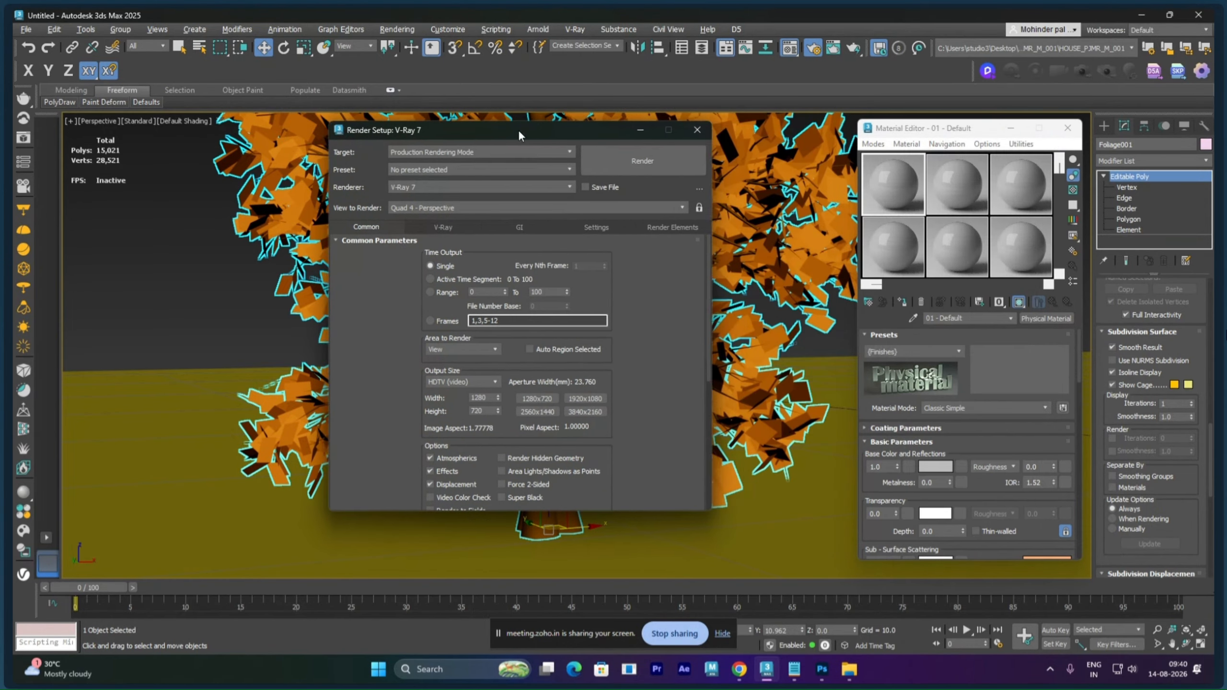
- Set the V-Ray image sampler type to Bucket
click(449, 228)
scroll(464, 389, down, 5)
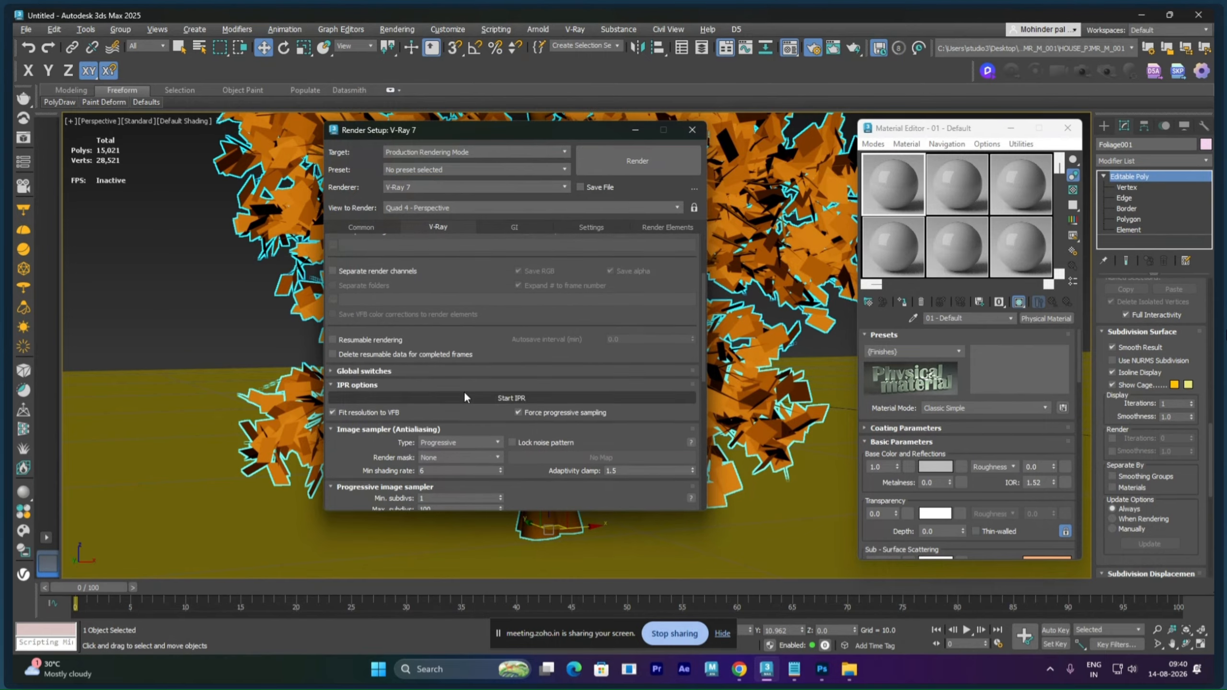
scroll(464, 397, down, 1)
click(457, 405)
click(454, 419)
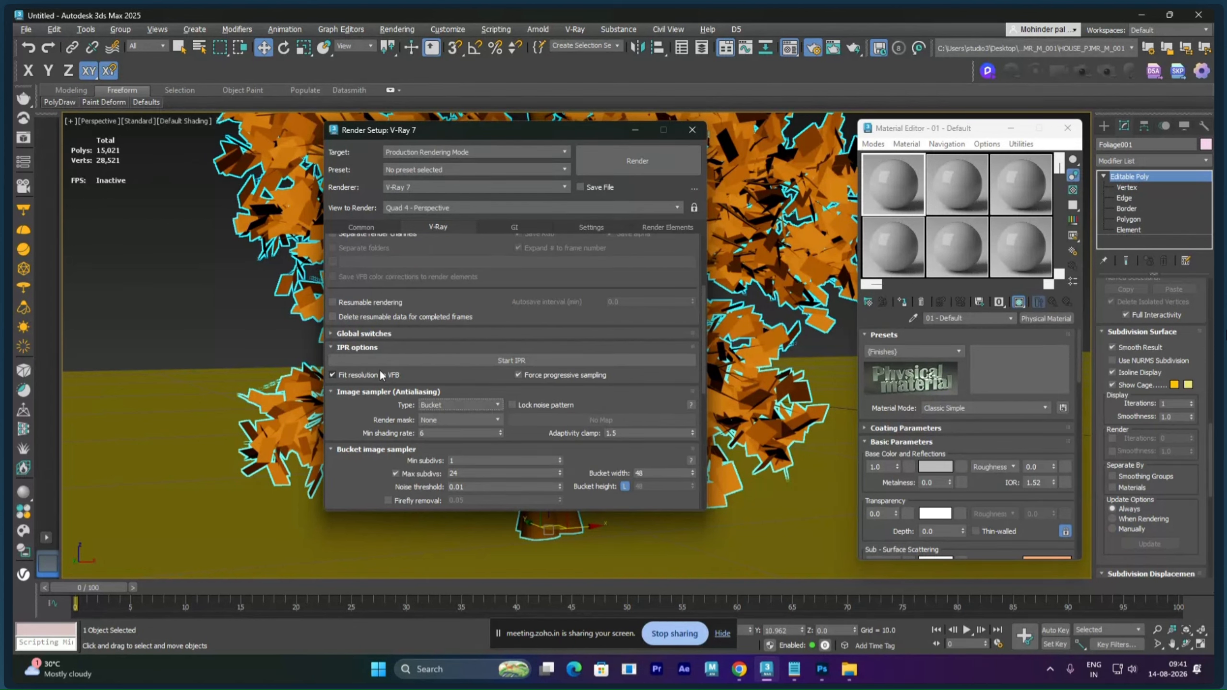
mouse_move(399, 303)
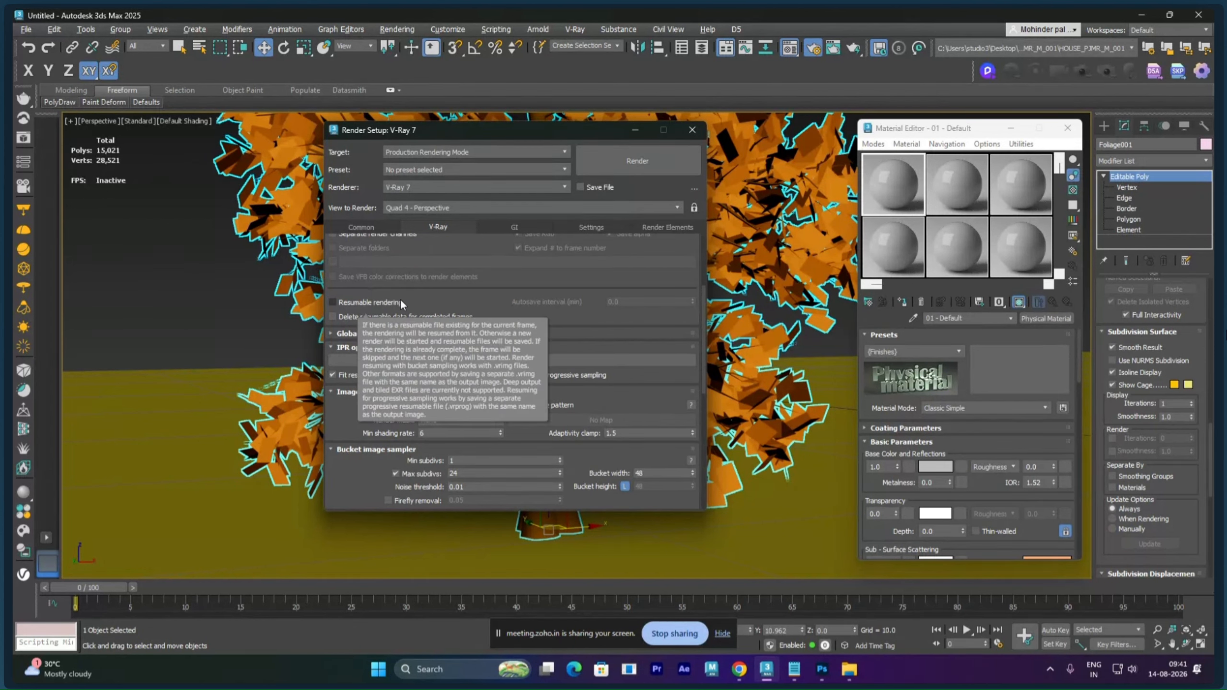
- Examine the bucket image sampler settings, including the bucket width
mouse_move(379, 419)
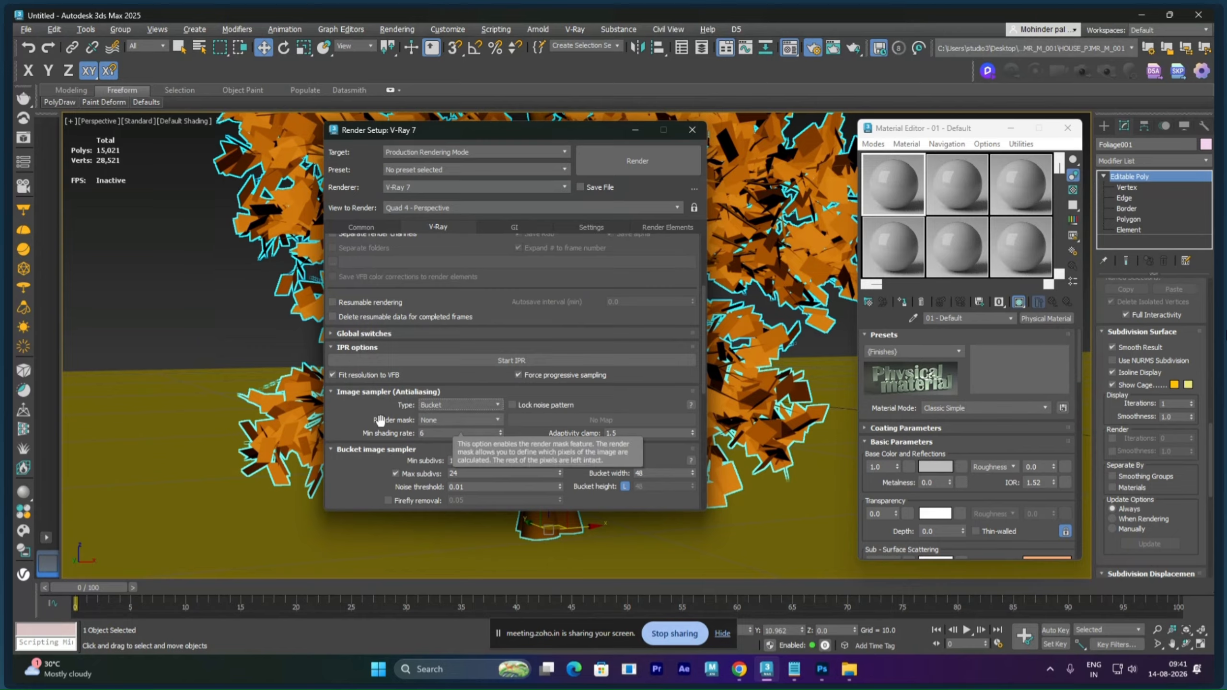
drag(355, 411, 355, 334)
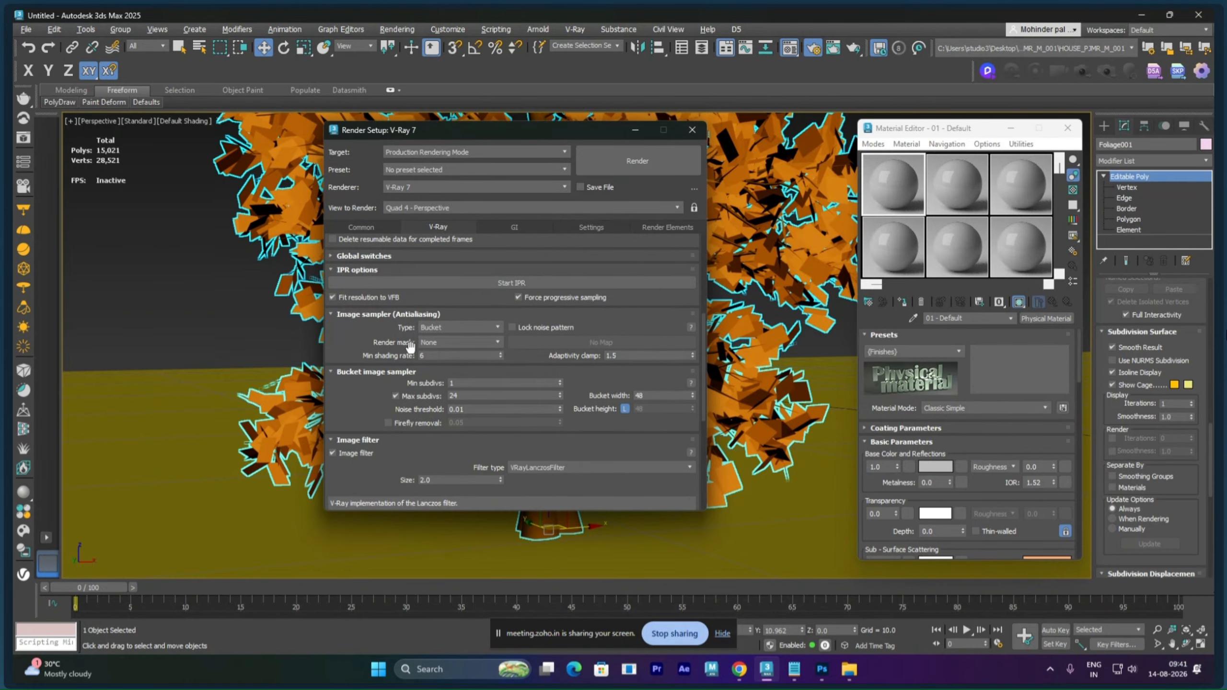
double_click(663, 396)
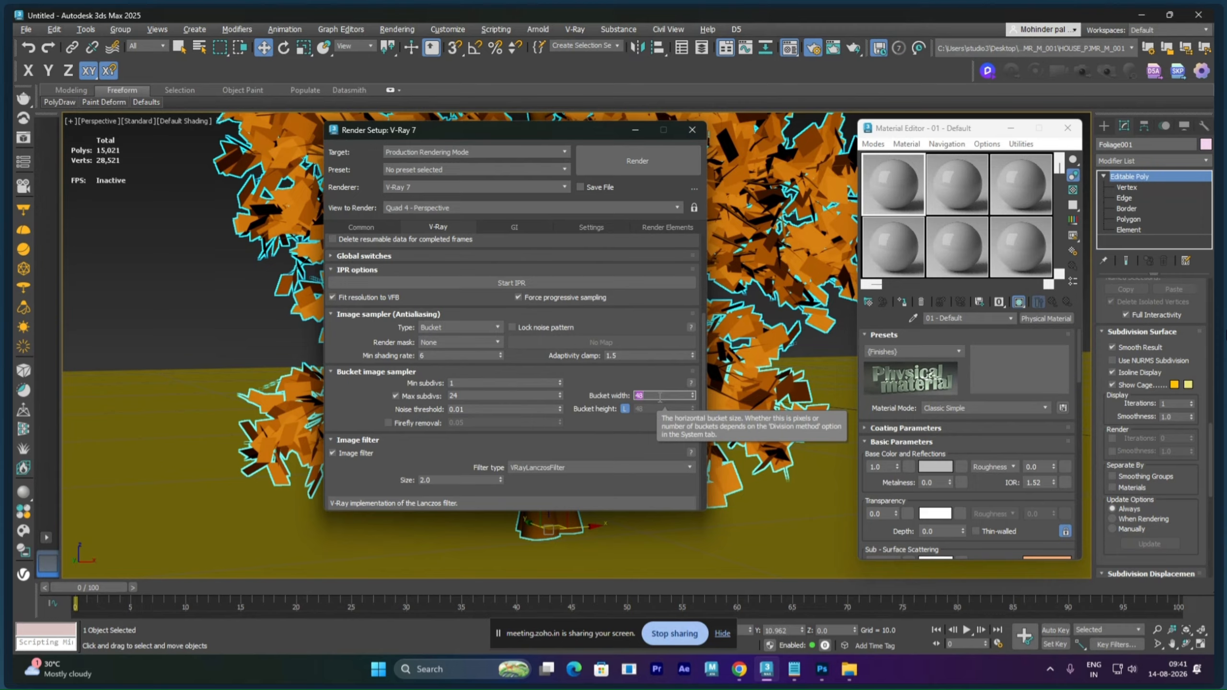
- Show the last V-Ray Frame Buffer, shrink it to a smaller floating window and minimize it
scroll(358, 464, up, 5)
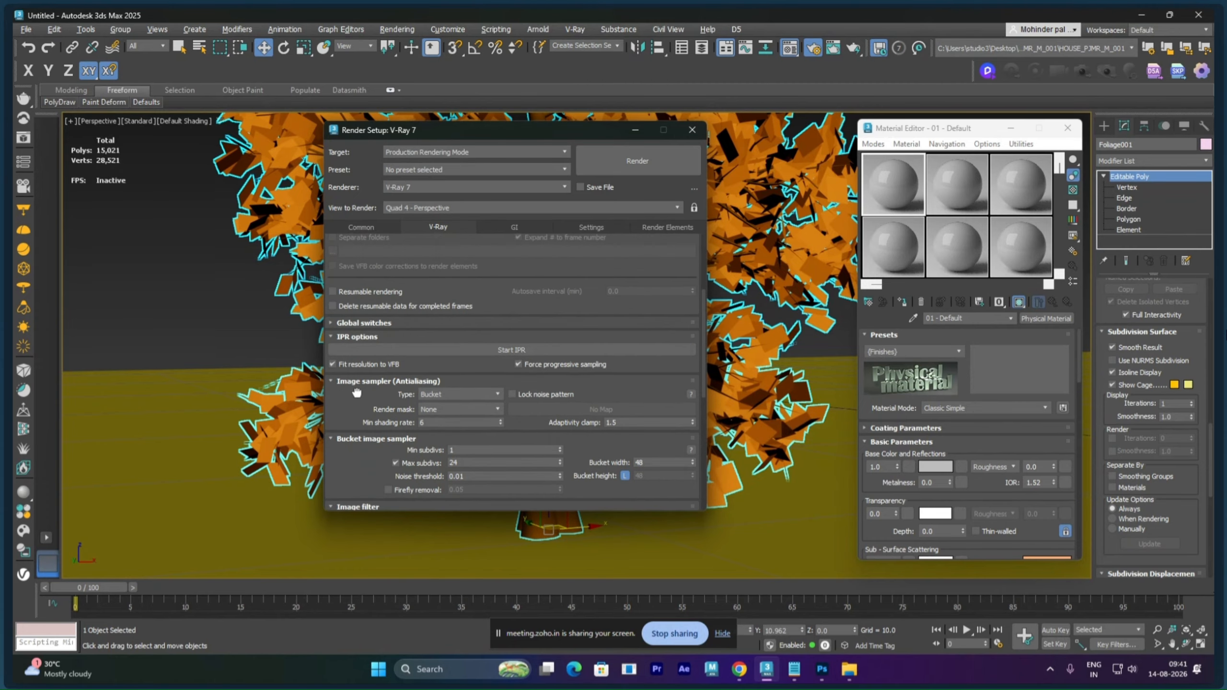
scroll(358, 464, up, 3)
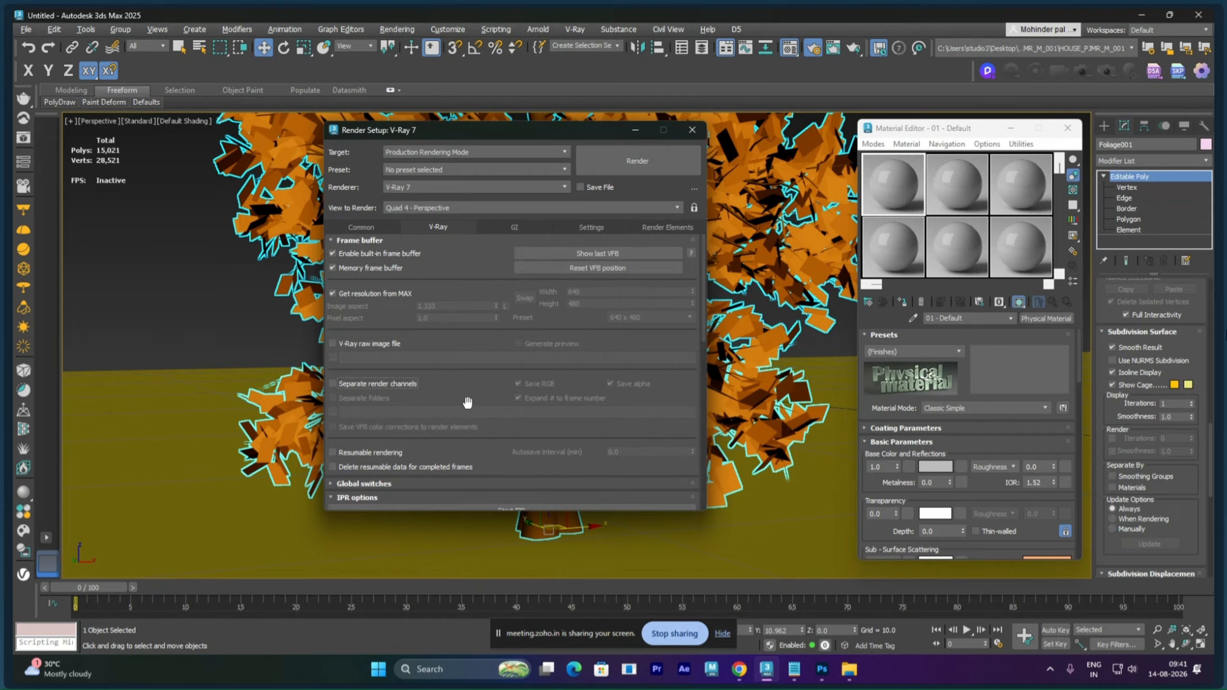
click(570, 259)
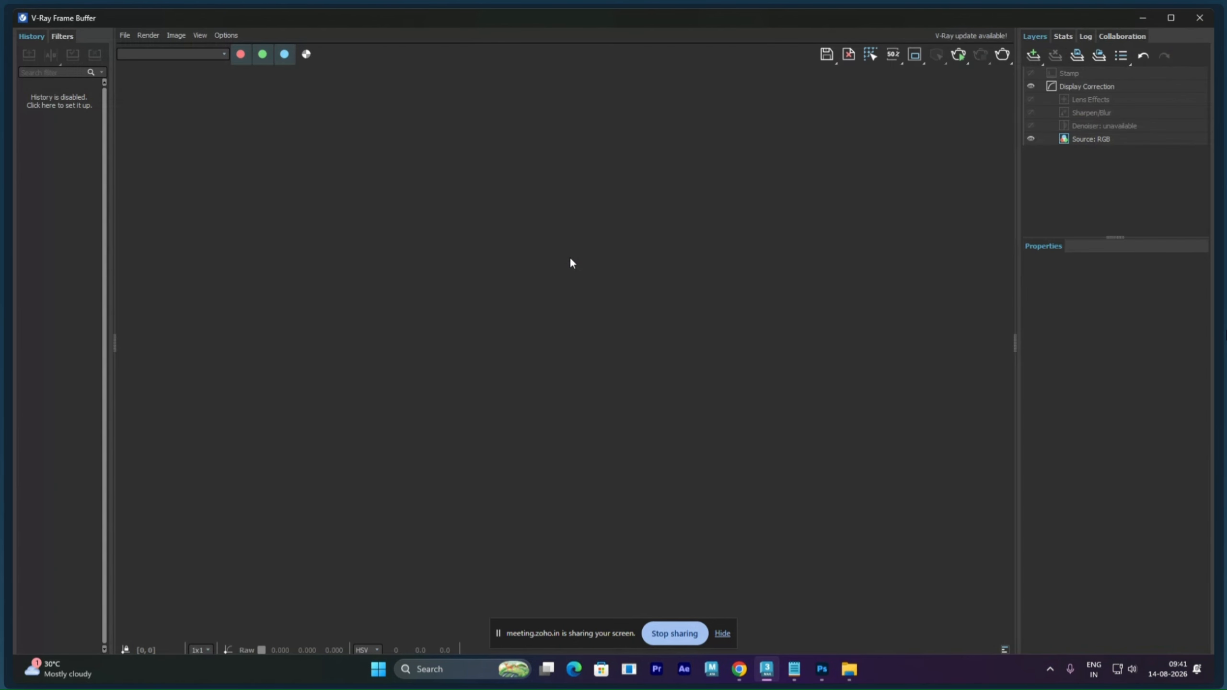
click(1165, 17)
drag(887, 87, 912, 116)
drag(1131, 271, 735, 271)
drag(476, 119, 577, 244)
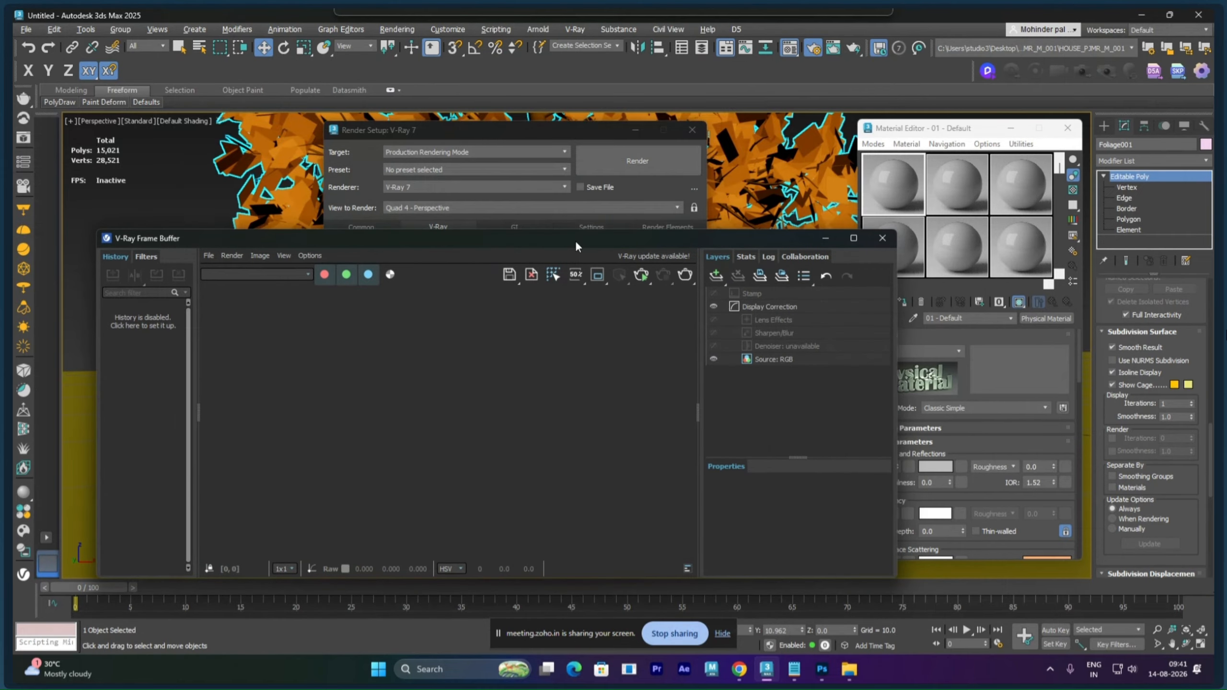
click(825, 251)
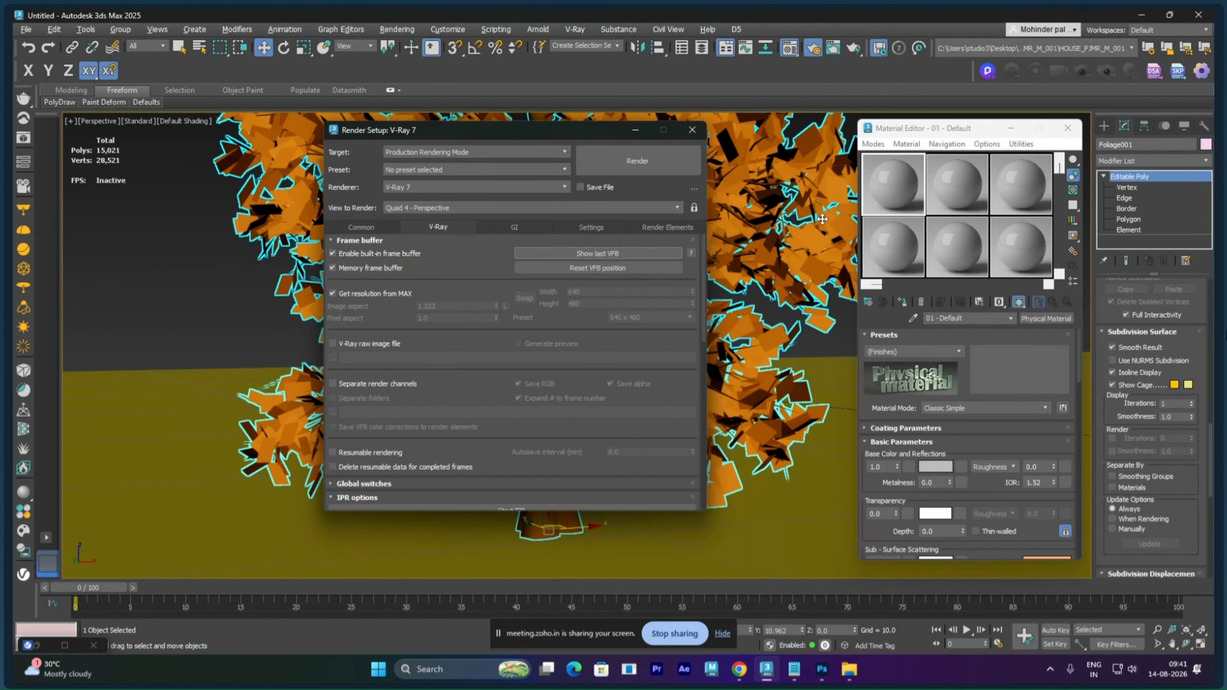
- Set the GI primary engine to Irradiance map with the Medium preset and show the advanced global illumination settings
click(526, 226)
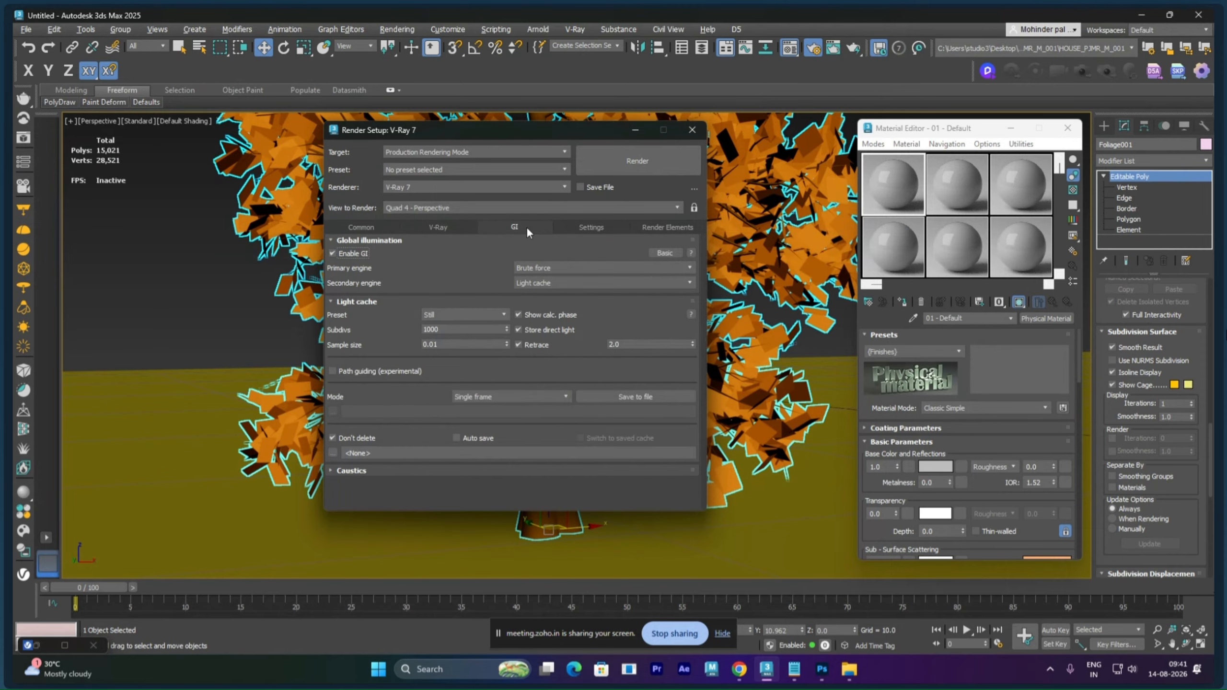
click(537, 267)
click(542, 280)
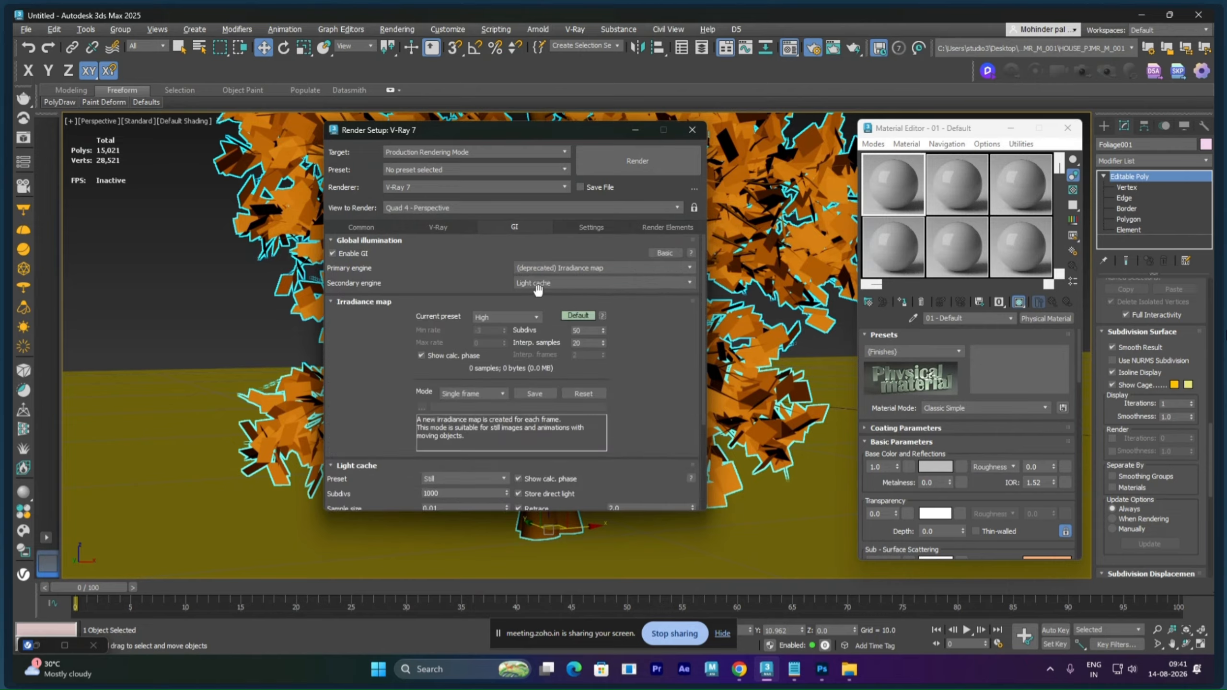
click(535, 317)
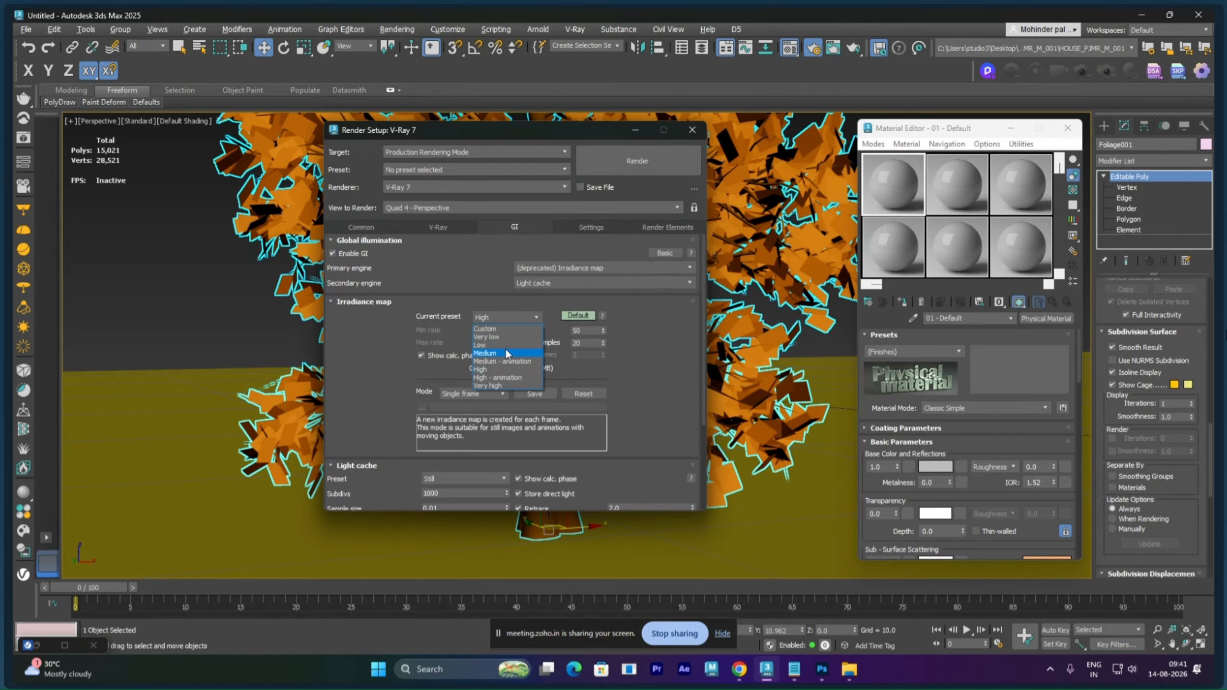
click(507, 353)
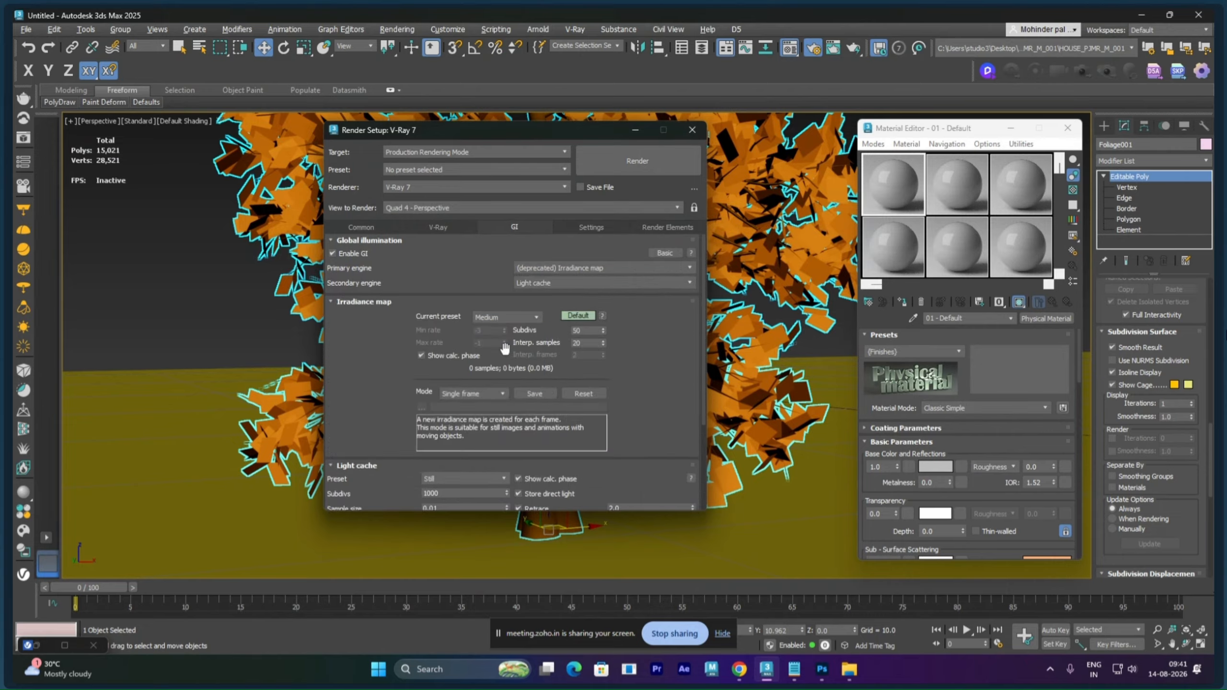
click(659, 252)
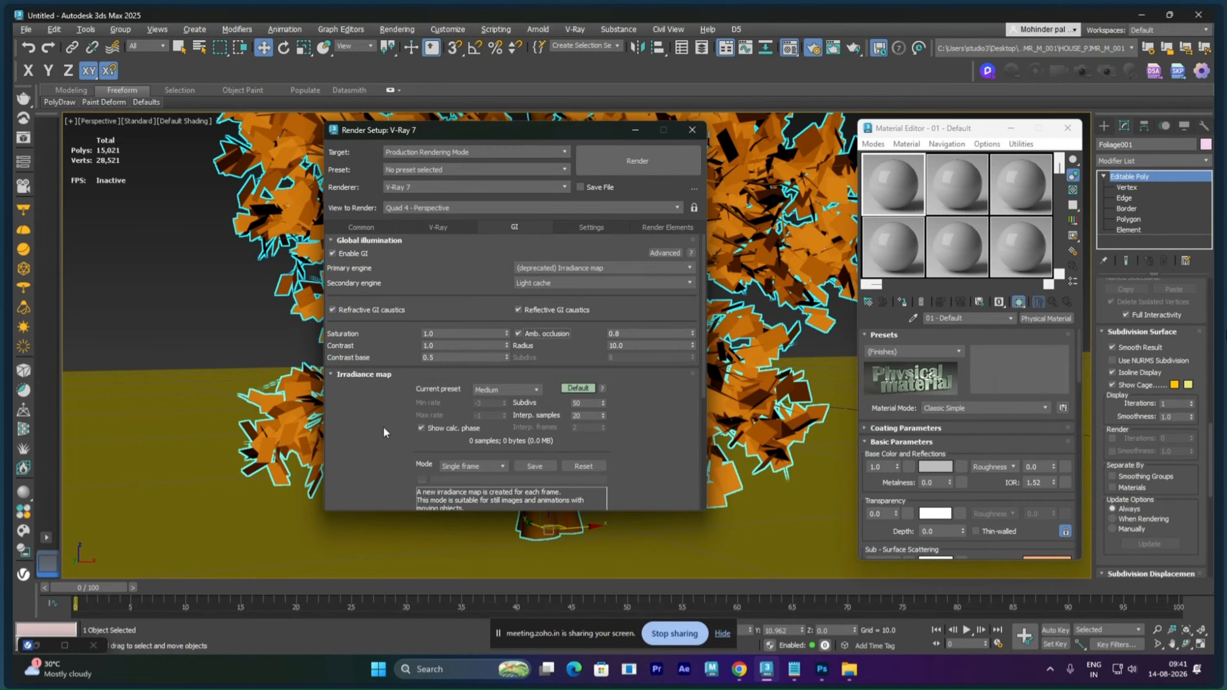
- Set the light cache subdivs to 20 and close Render Setup
drag(384, 425, 383, 241)
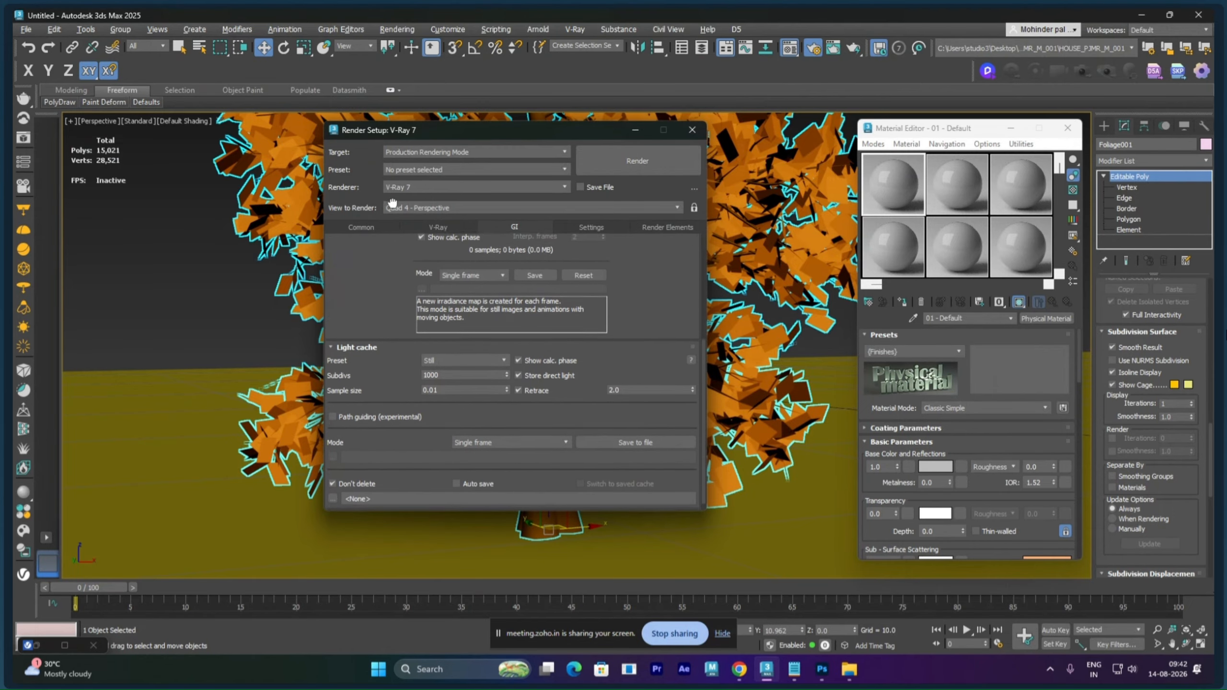
double_click(465, 381)
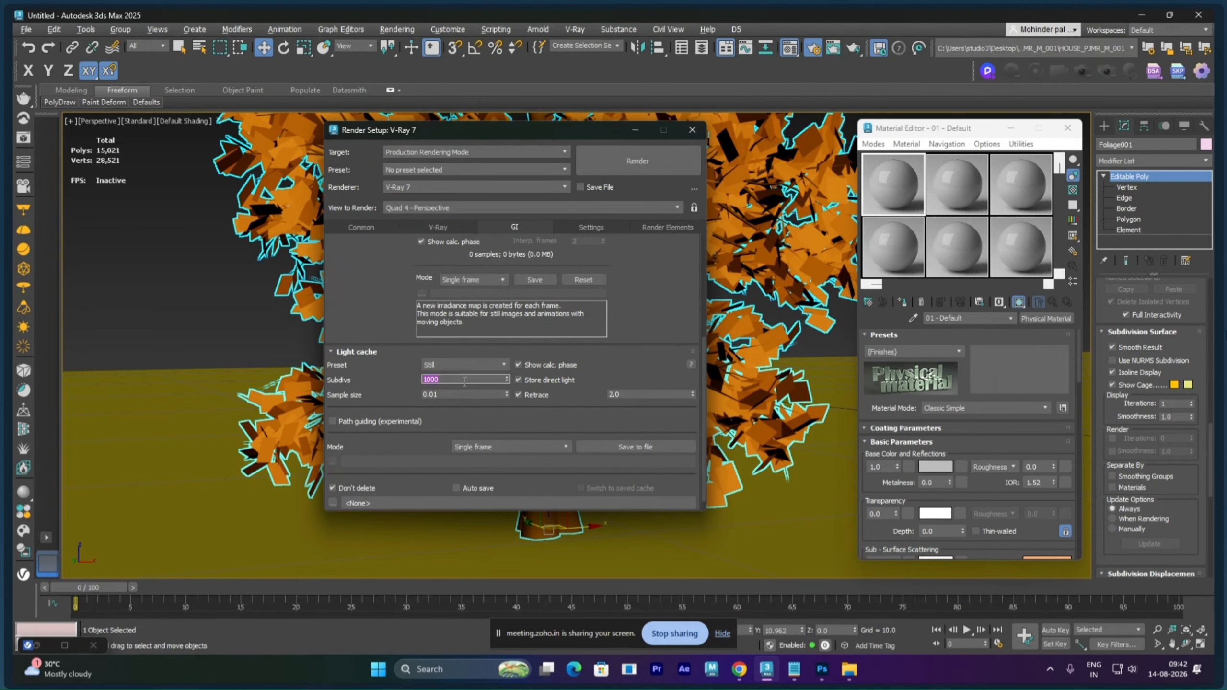
text(20)
drag(378, 304, 388, 489)
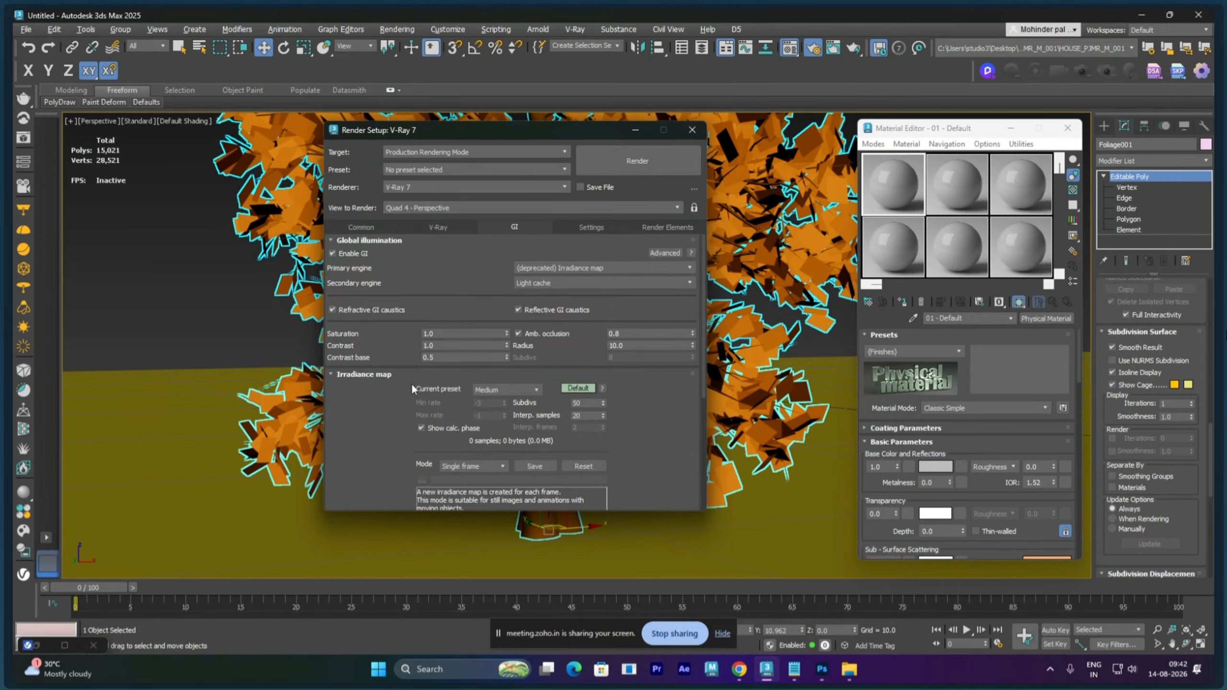
click(691, 131)
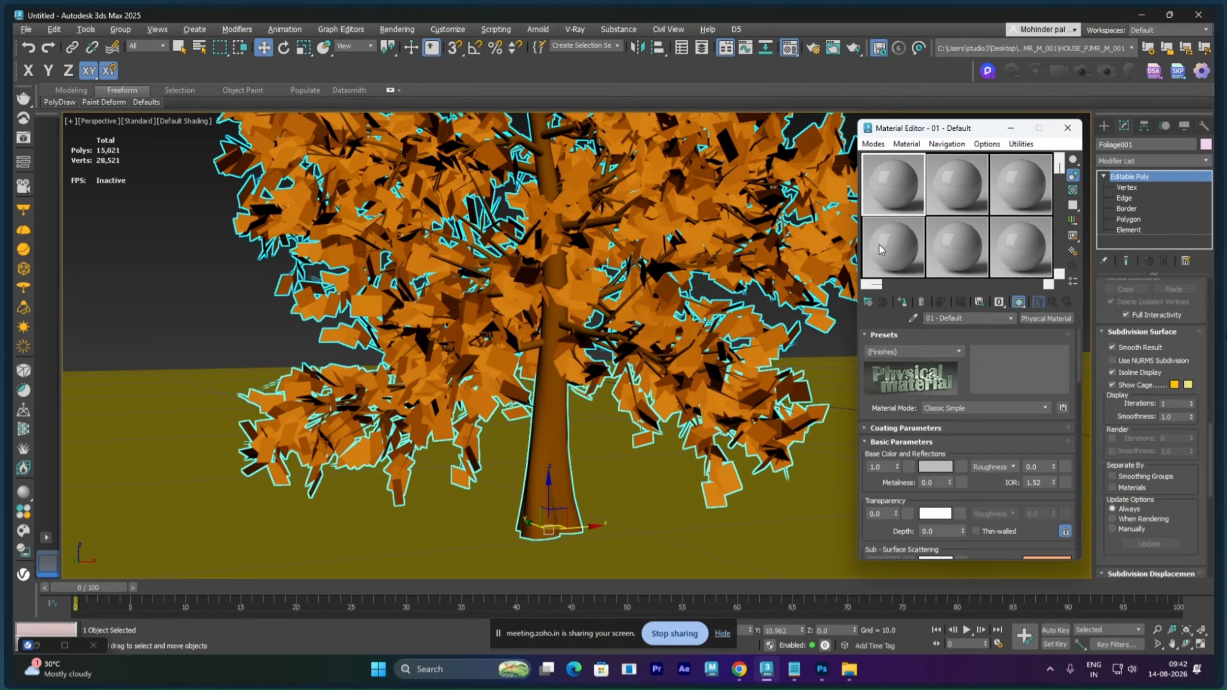
- Assign the first sample material to the tree and change its type to VRayMtl
click(901, 301)
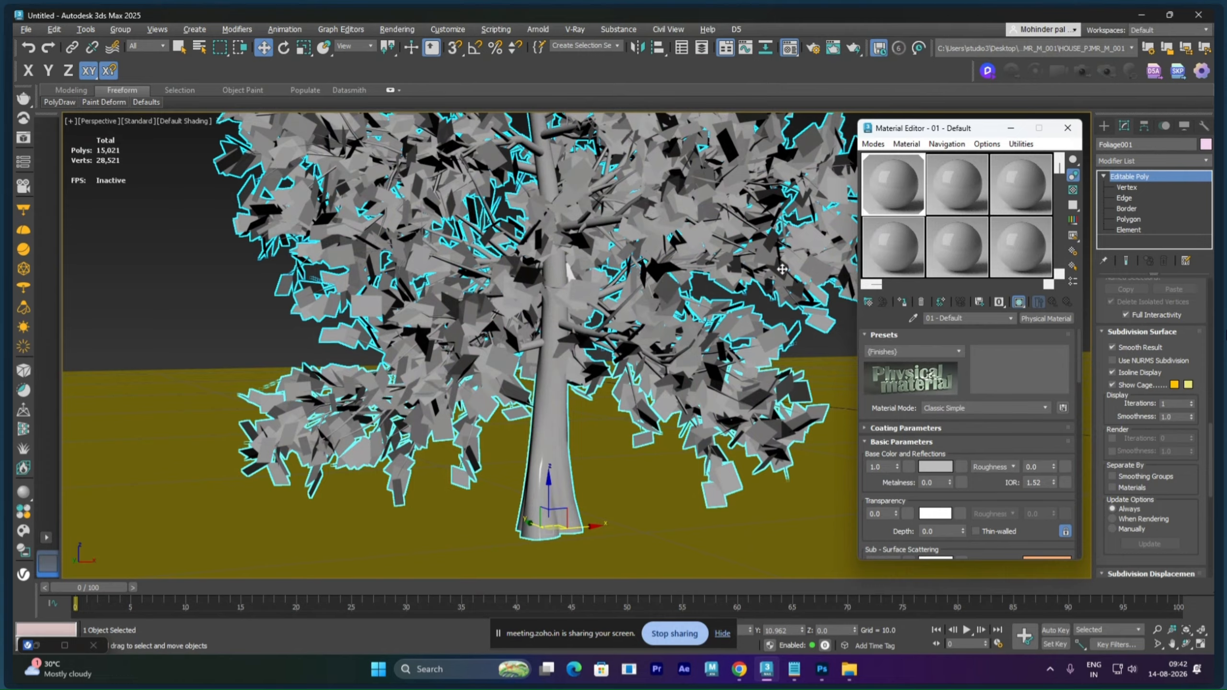
click(1042, 319)
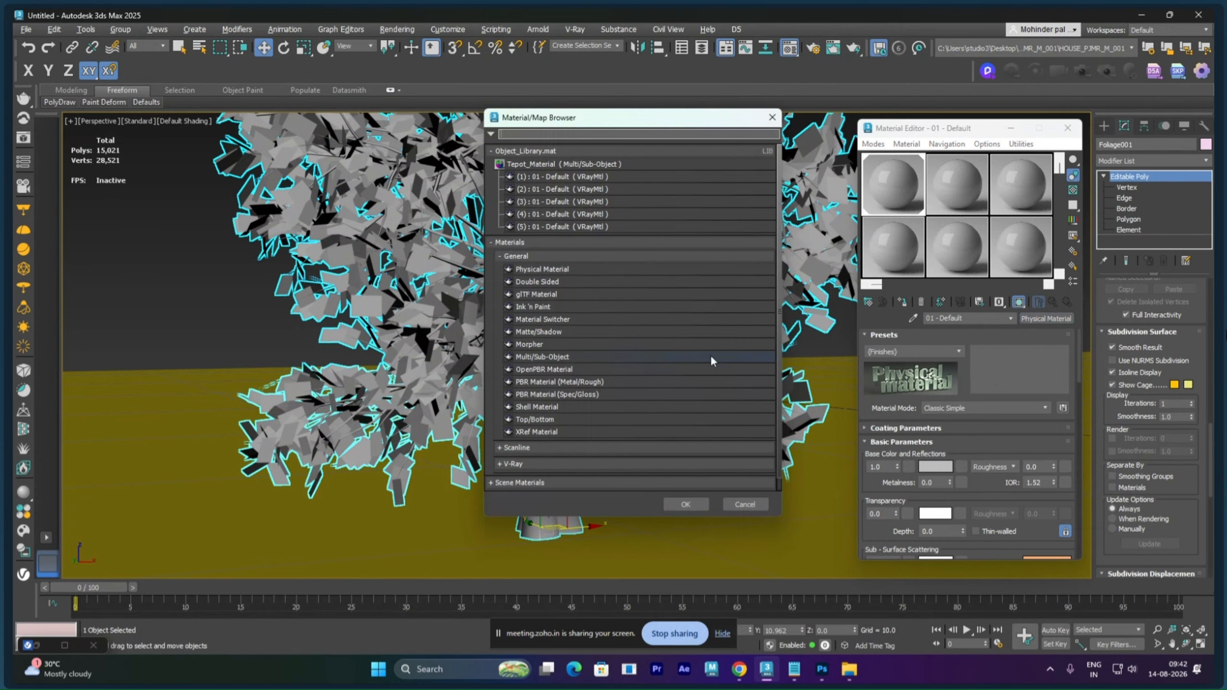
click(536, 255)
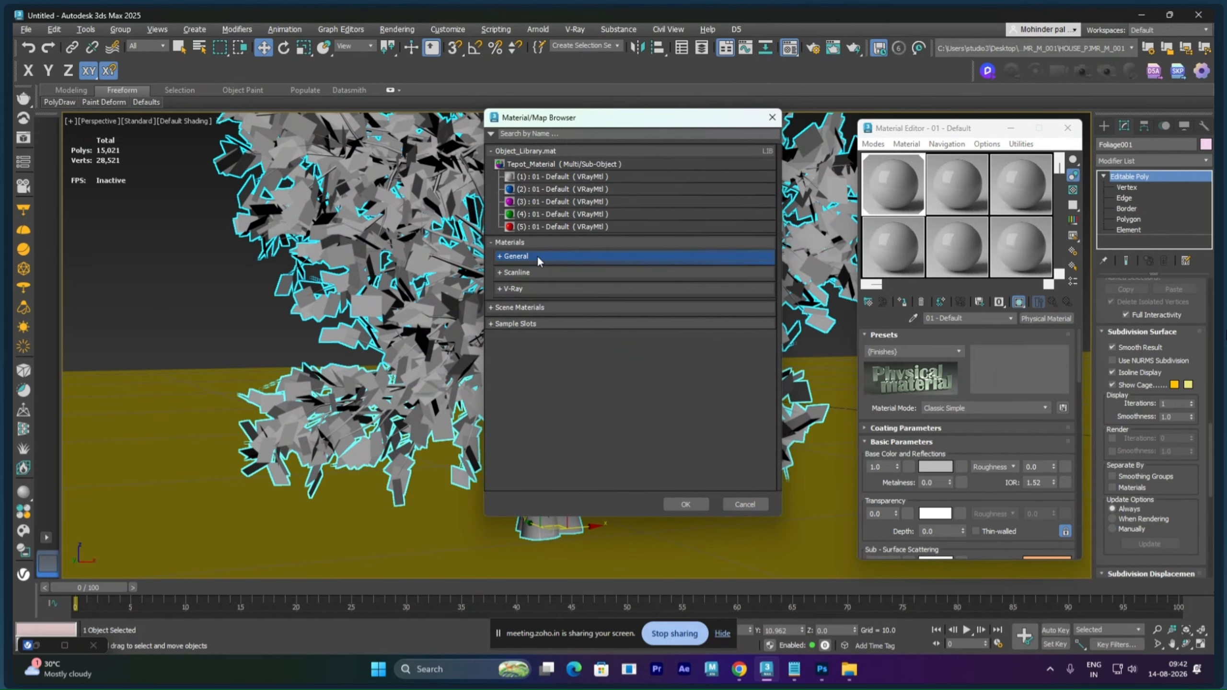
click(523, 288)
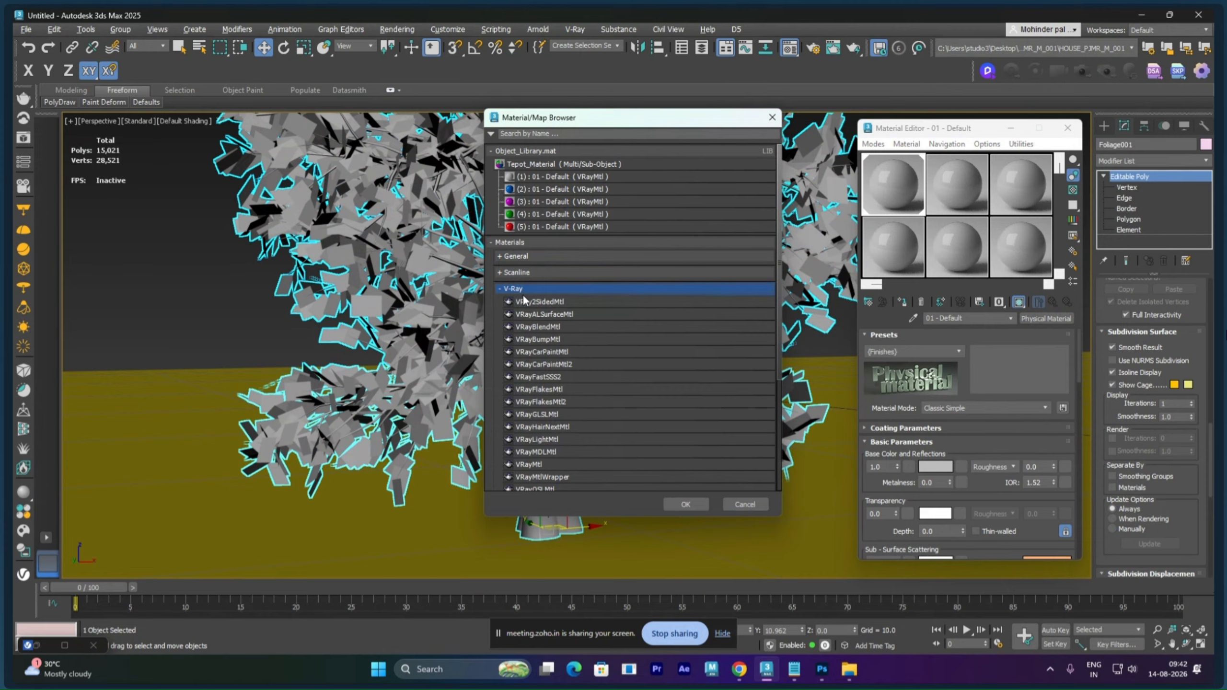
click(544, 464)
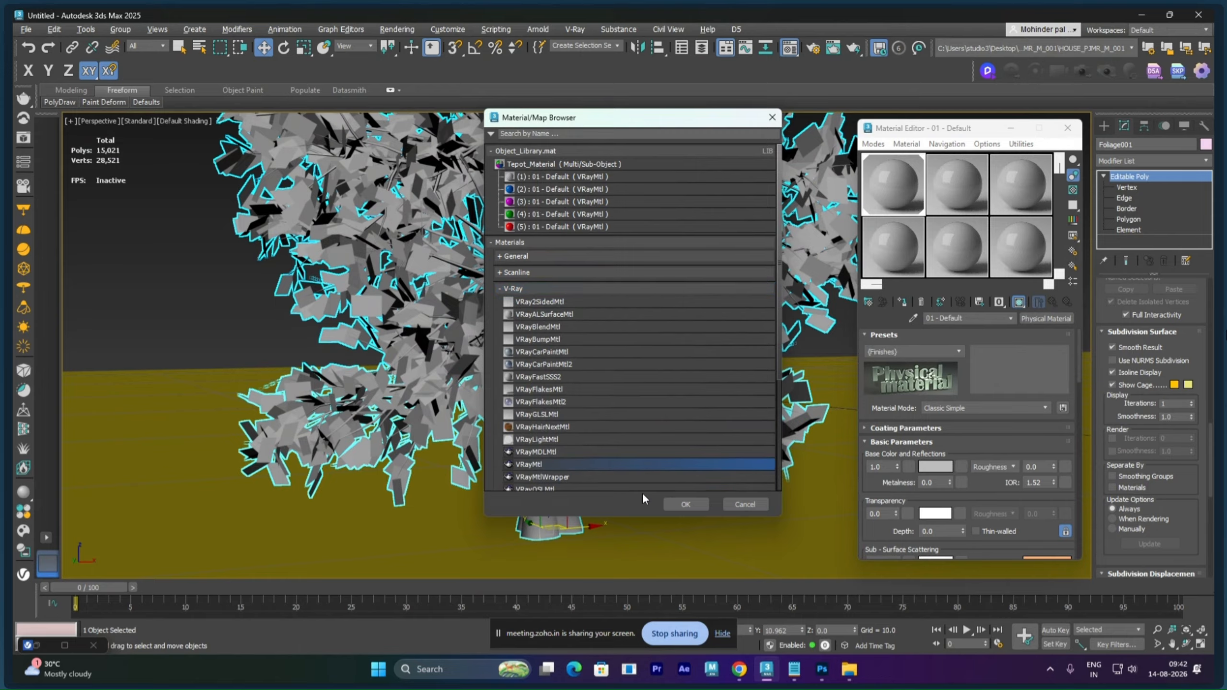
click(677, 503)
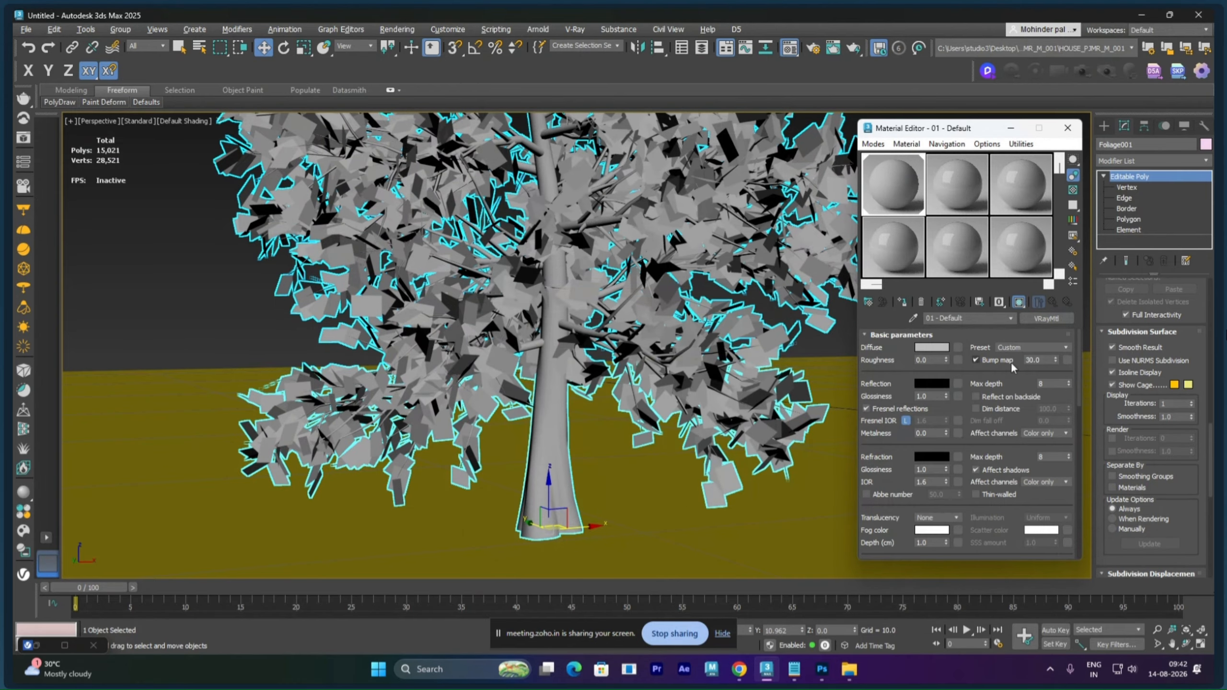
- Convert the tree's material to Multi/Sub-Object, keeping the old VRayMtl as a sub-material
click(1039, 318)
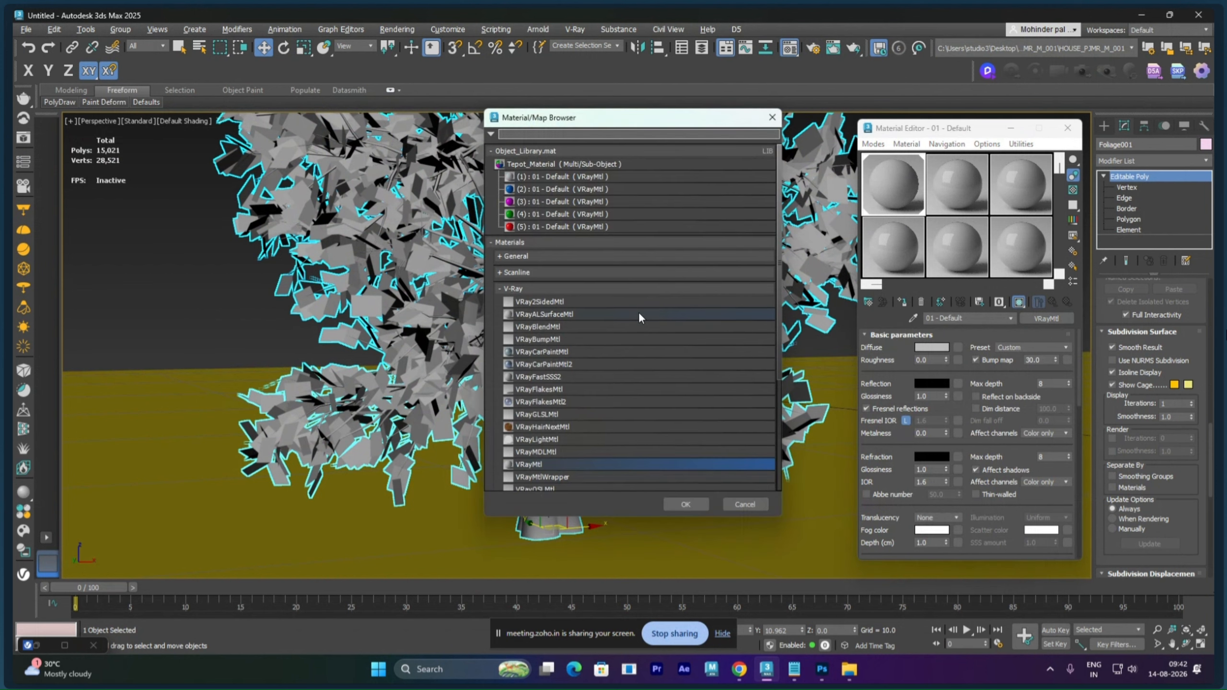
click(527, 255)
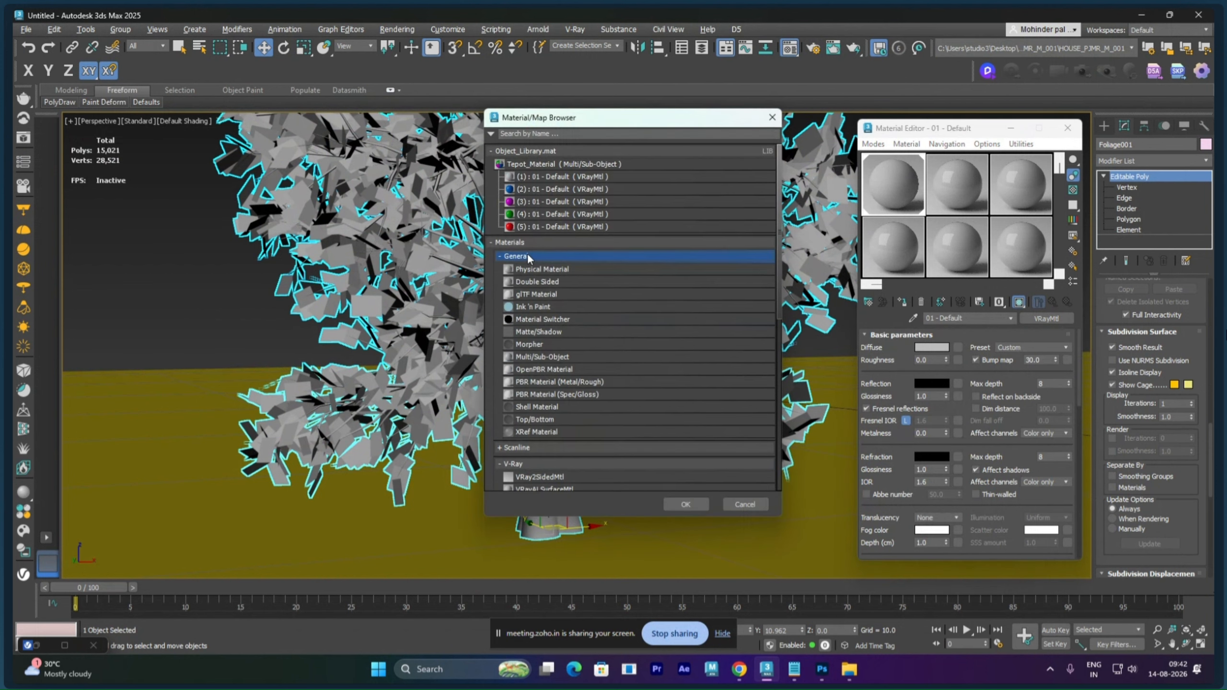
click(551, 356)
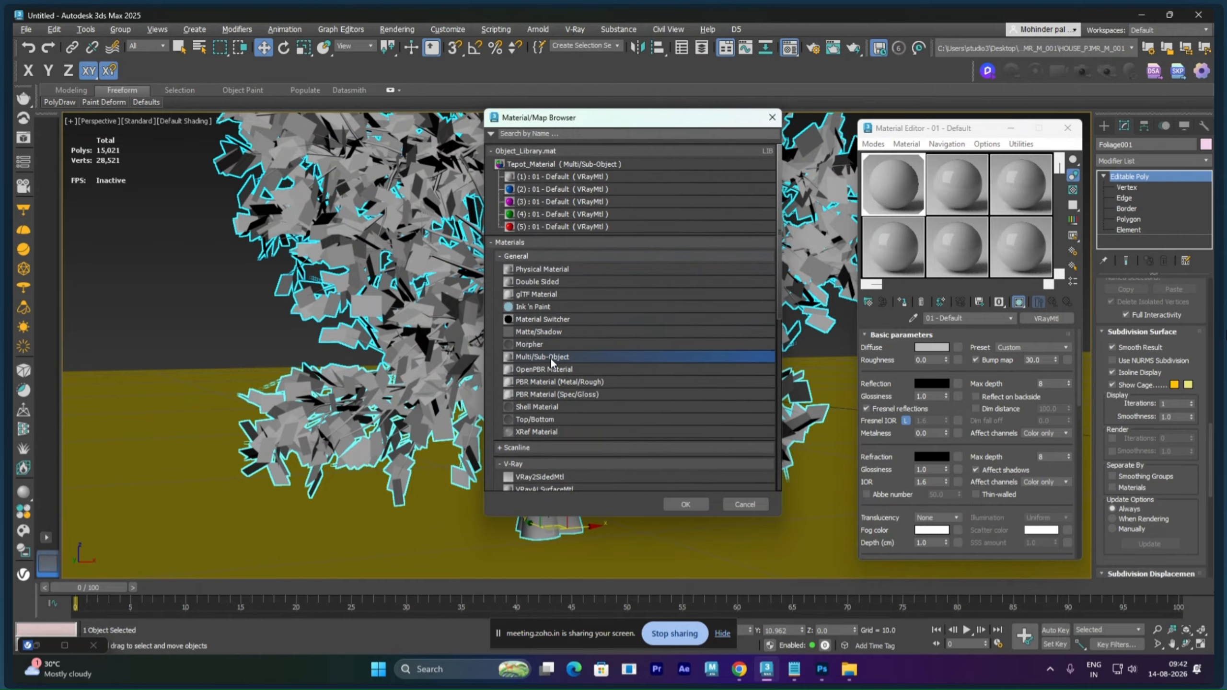
click(684, 505)
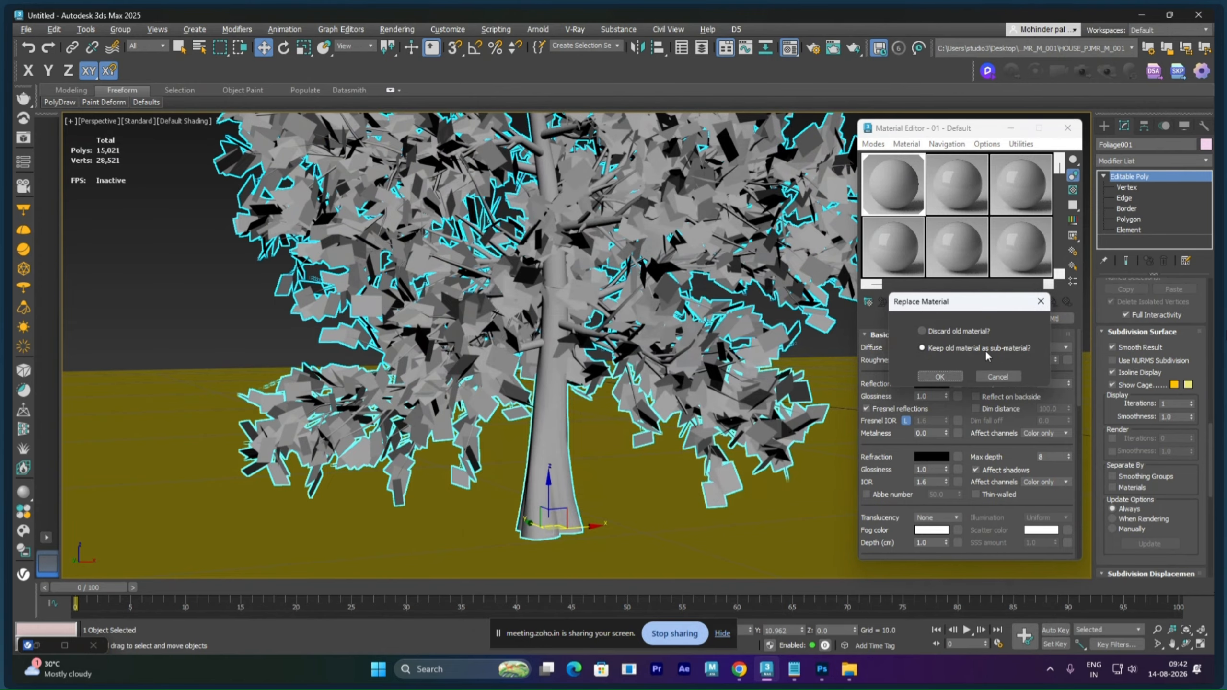
click(942, 376)
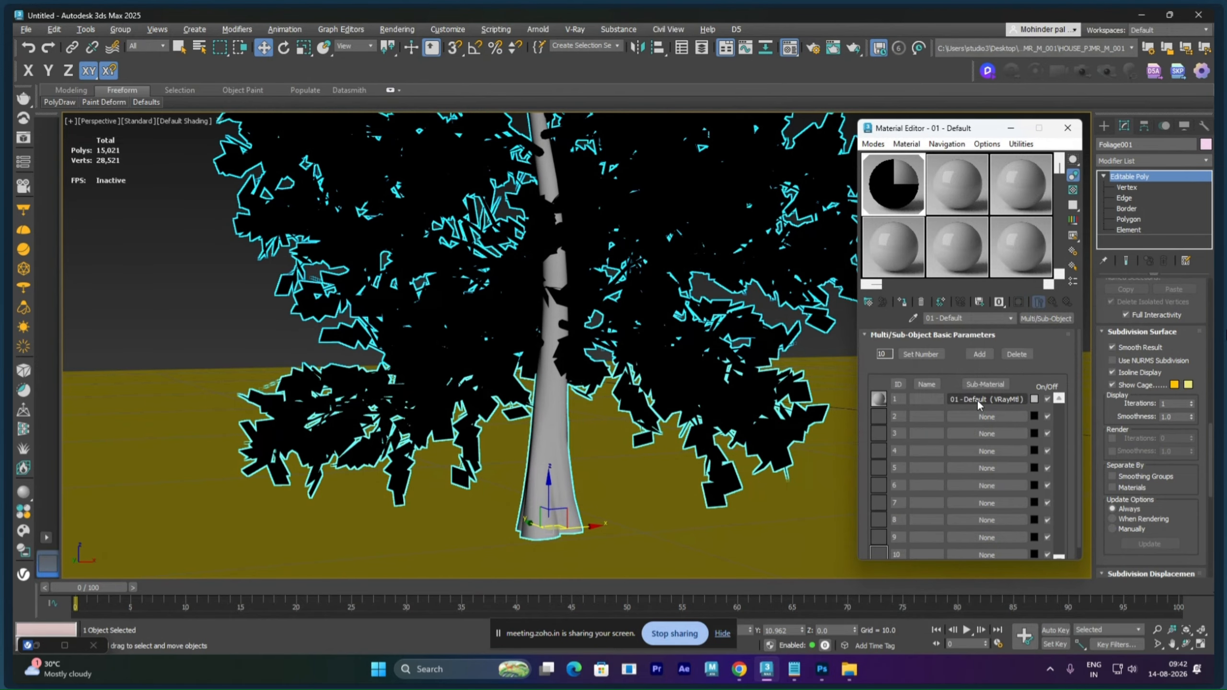
- Duplicate the VRayMtl sub-material of ID 1 into IDs 2 to 5 with the Copy method
drag(977, 401, 977, 416)
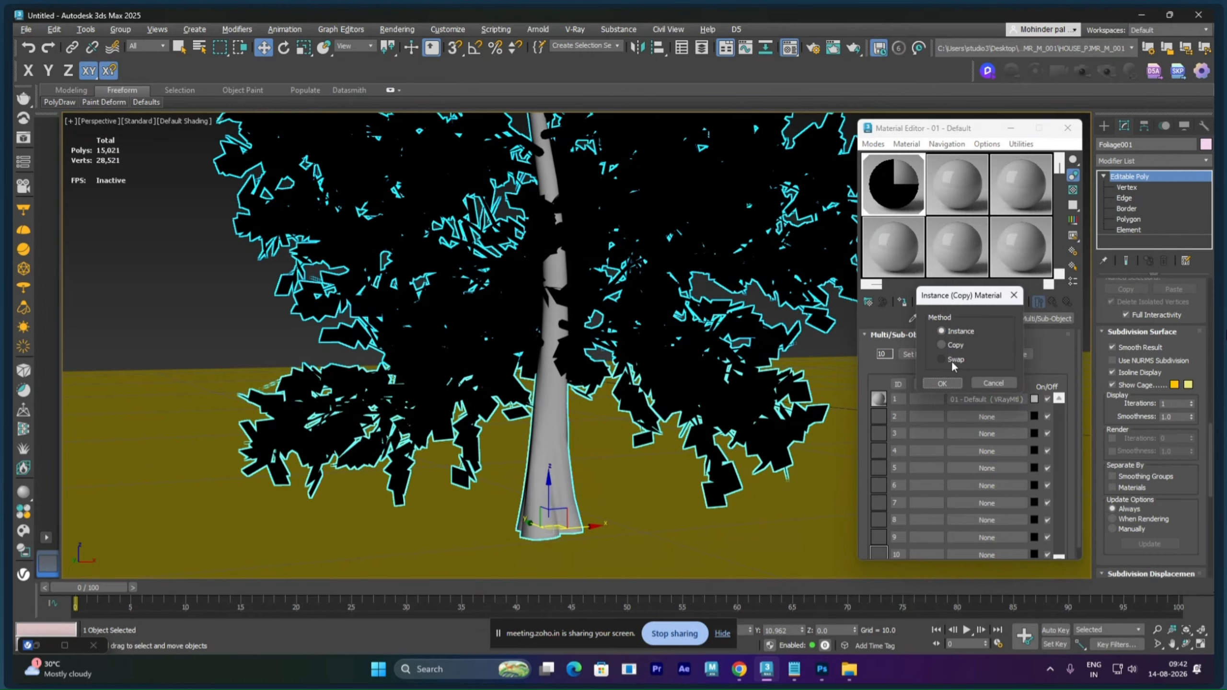
click(943, 381)
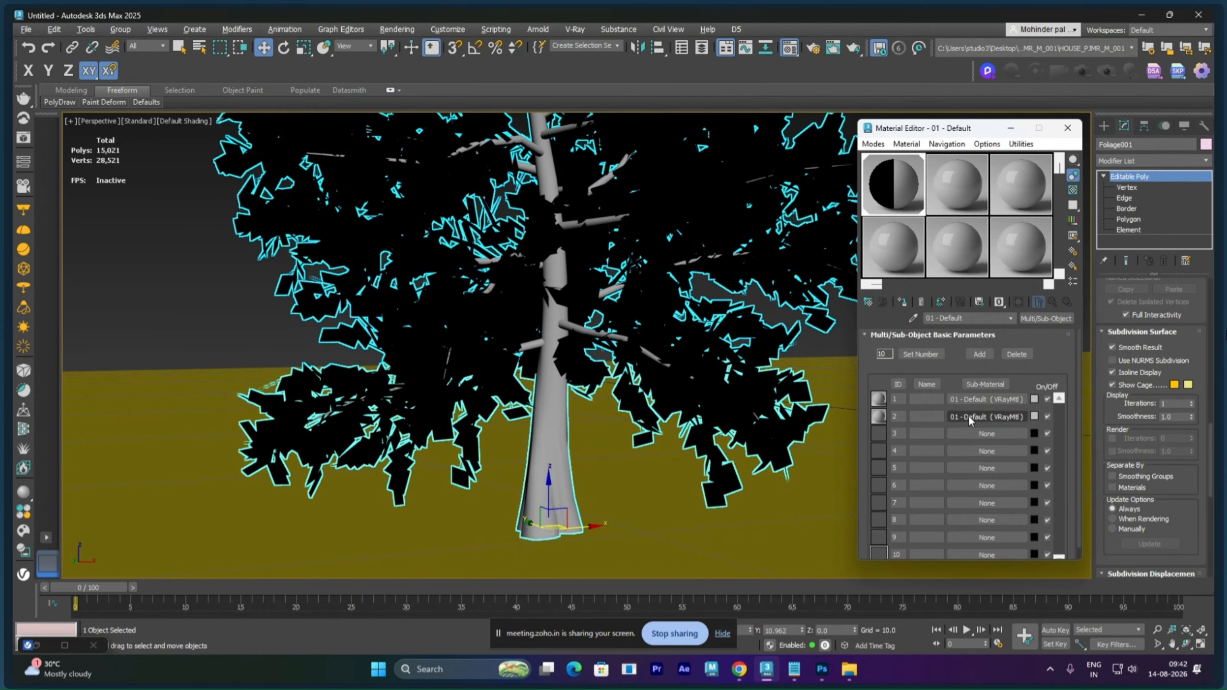
drag(968, 434, 964, 465)
click(937, 382)
click(935, 387)
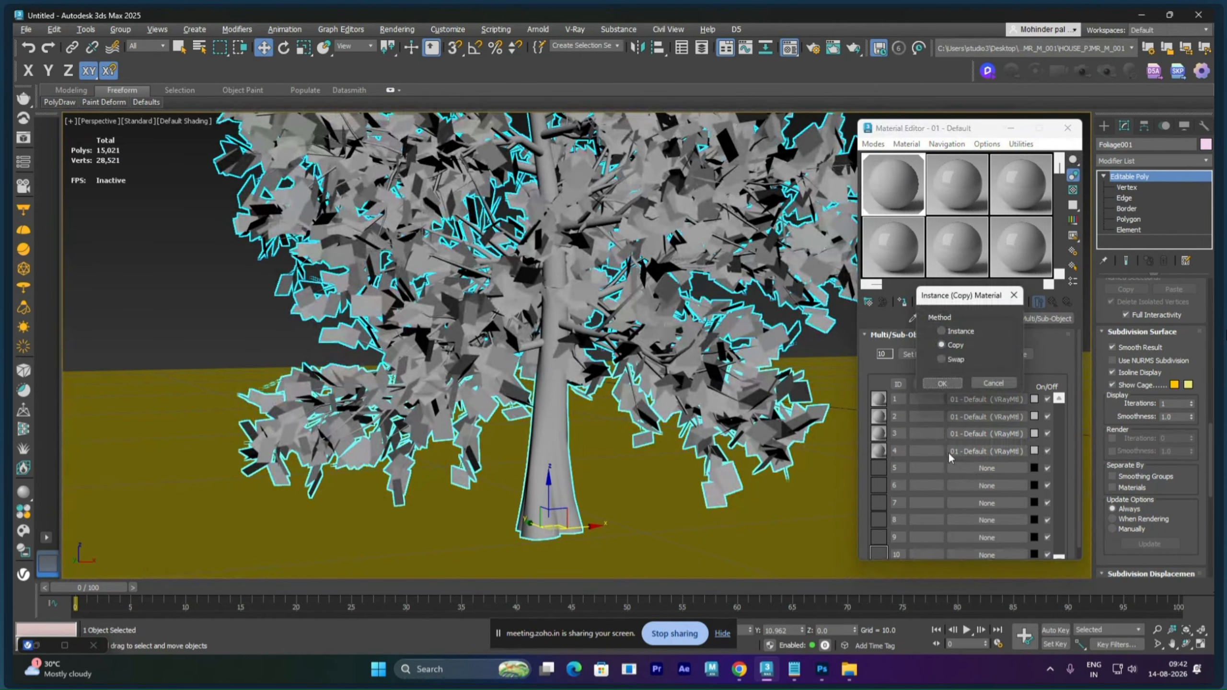
click(940, 384)
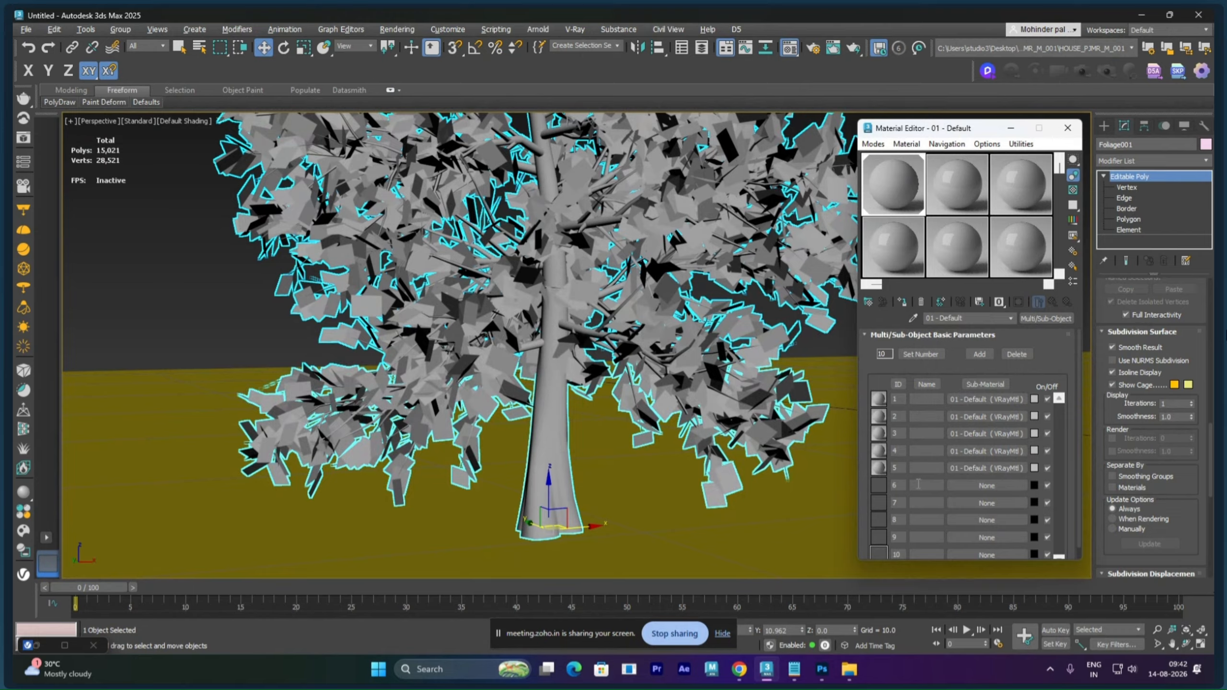
- Set the number of materials in the Multi/Sub-Object material to 5
click(920, 355)
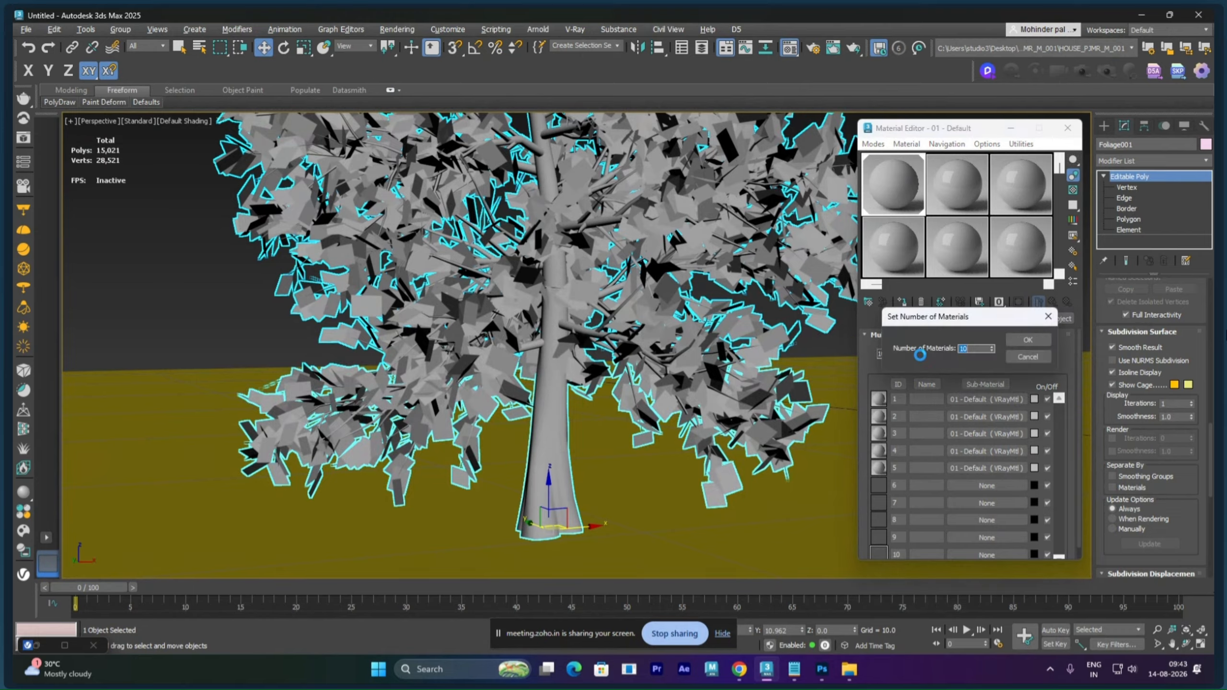
text(5)
click(1014, 340)
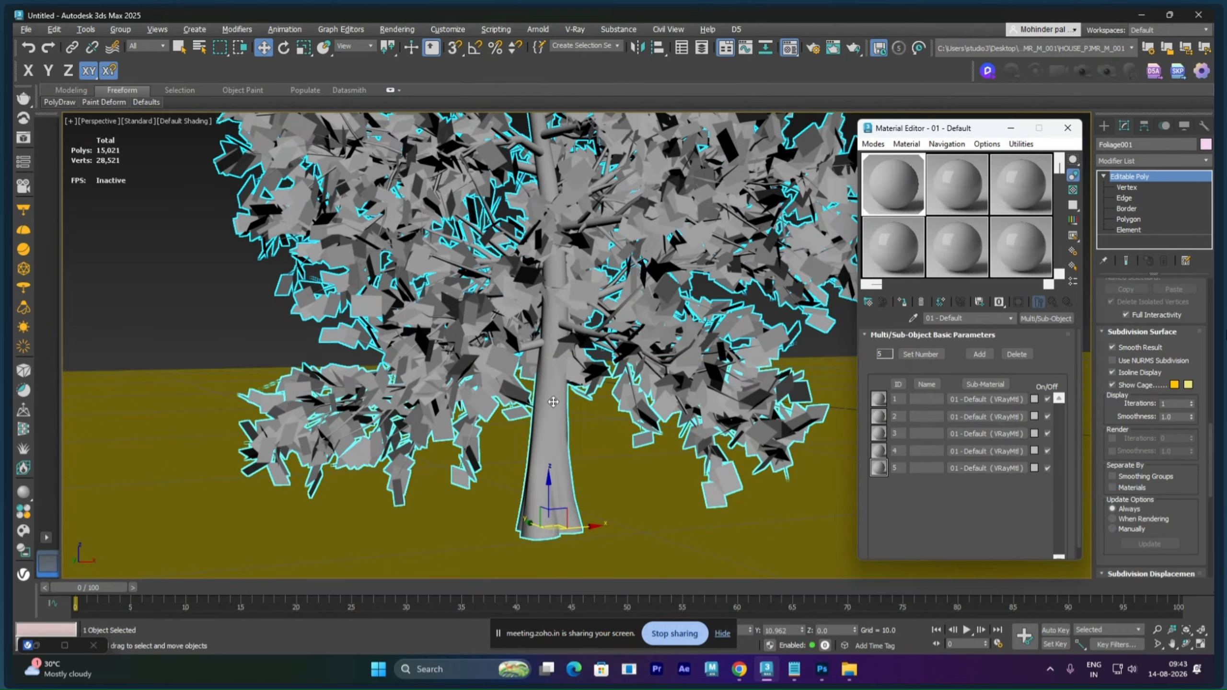
- Name the sub-materials of IDs 1, 2 and 3 ST_BARK, BR and S_BR
click(928, 399)
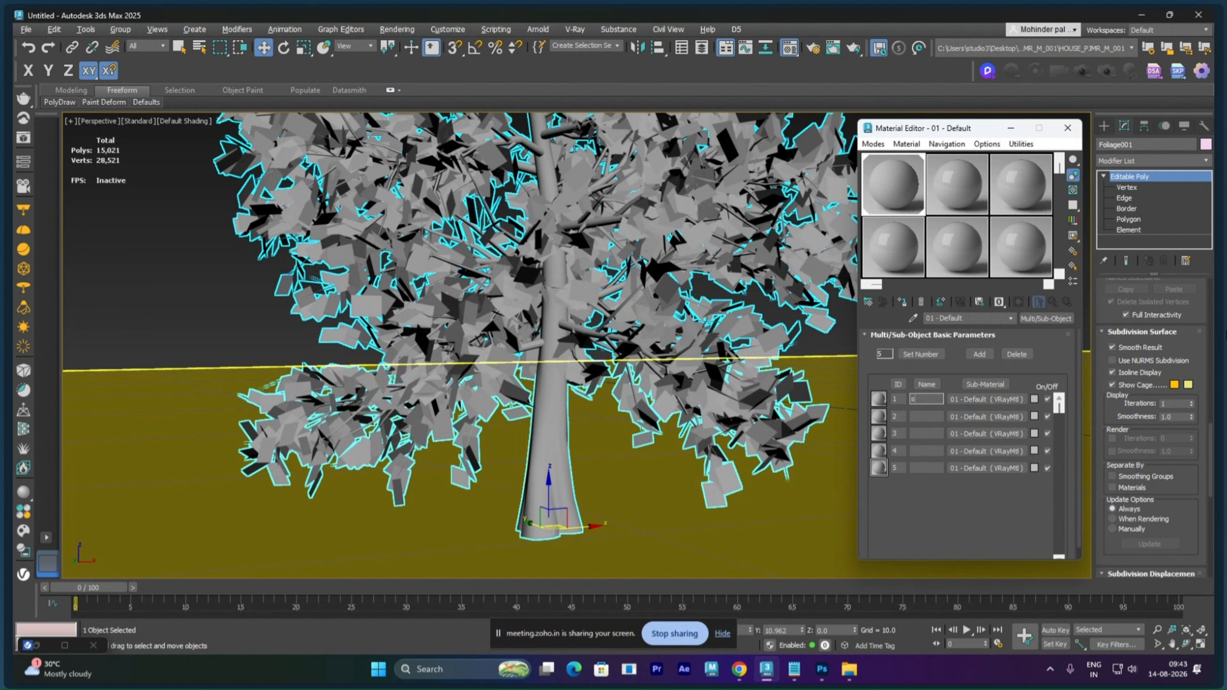
text(sT_BARK)
key(Return)
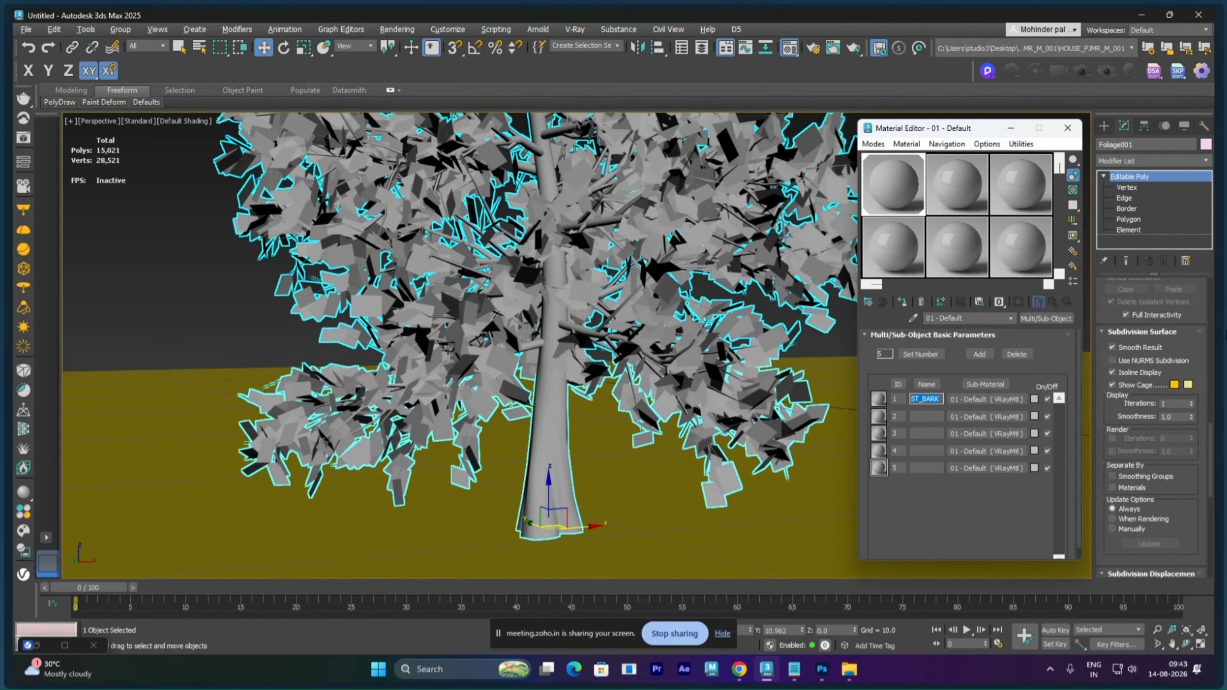
click(927, 416)
text(BR)
key(Return)
click(924, 432)
text(S_BR)
- Name the sub-materials of IDs 4 and 5 LEAFS and GROUND
click(921, 451)
text(LEAFS)
key(Return)
click(929, 467)
text(GROUND)
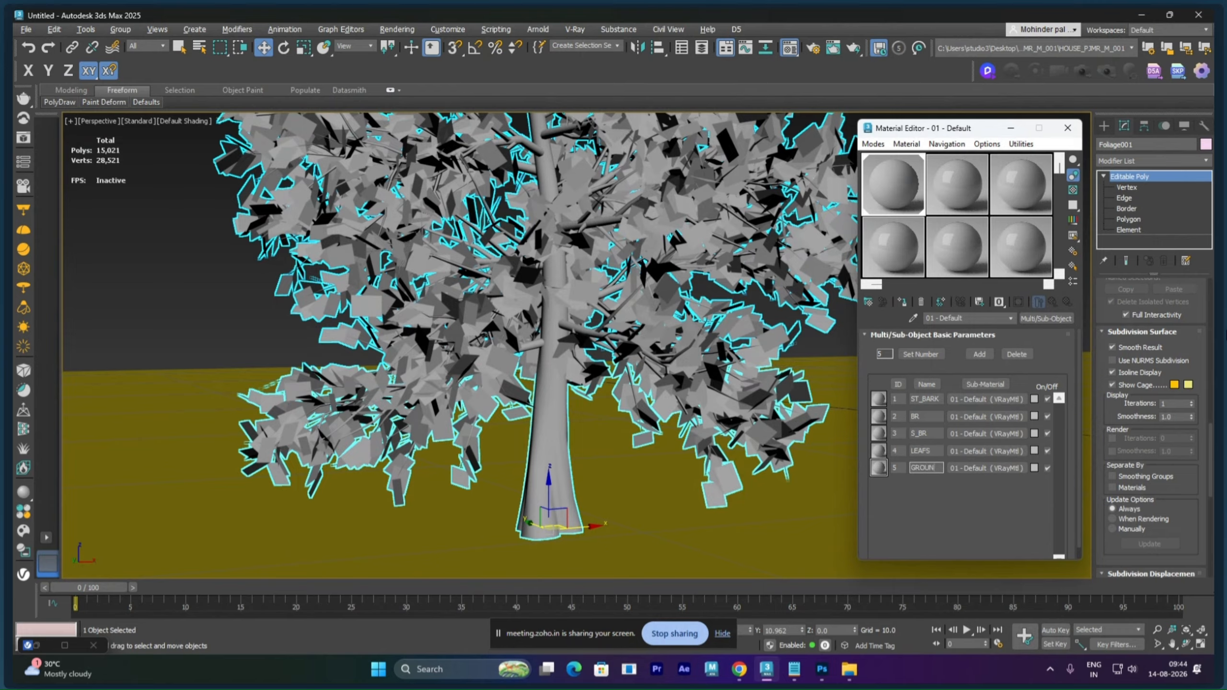
key(Return)
- Assign the Multi/Sub-Object material to the ground plane and convert the plane to Editable Poly
click(208, 375)
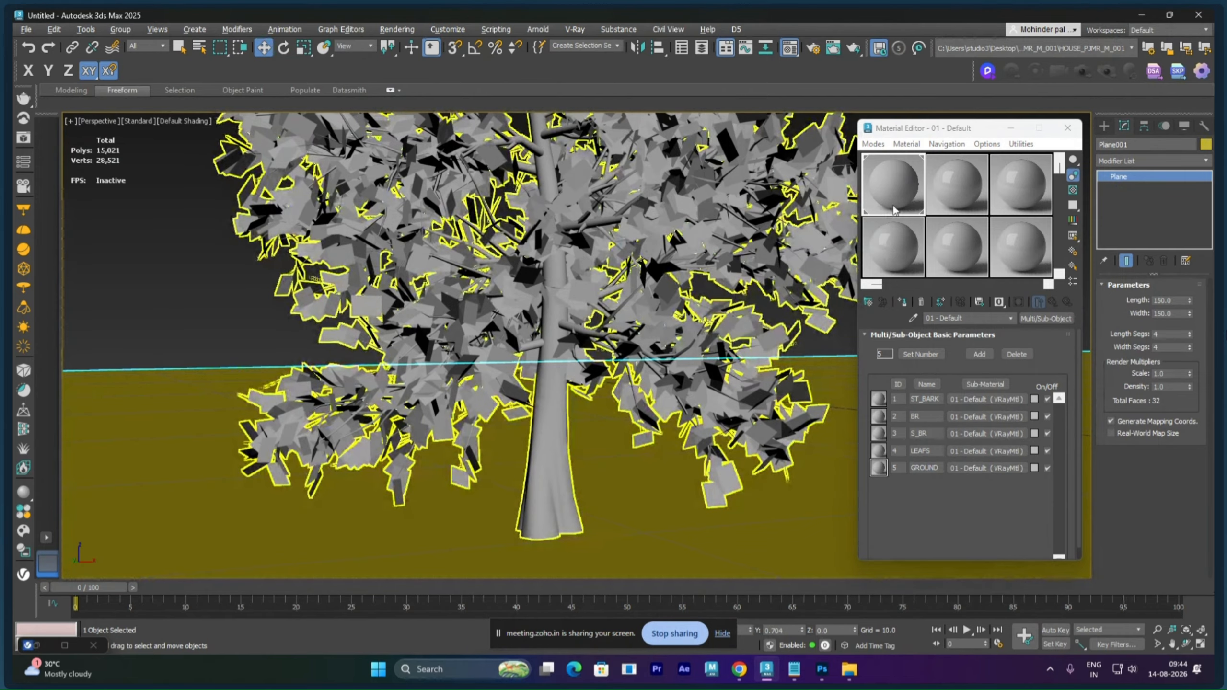
click(904, 301)
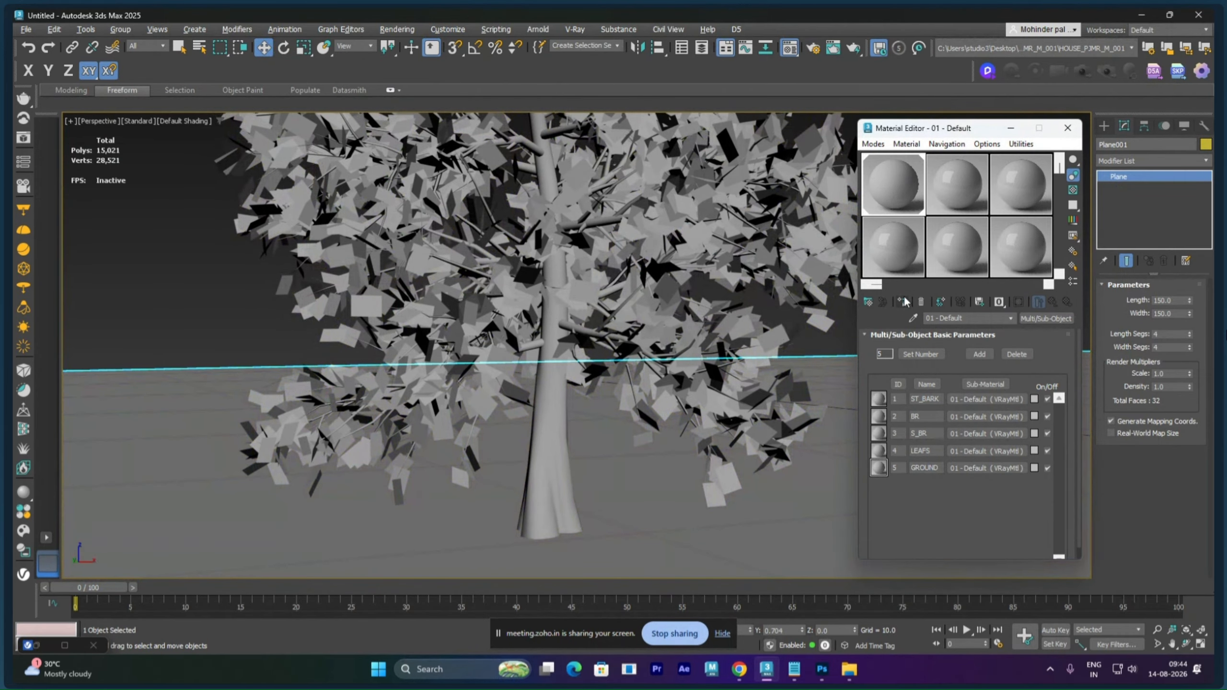
right_click(148, 394)
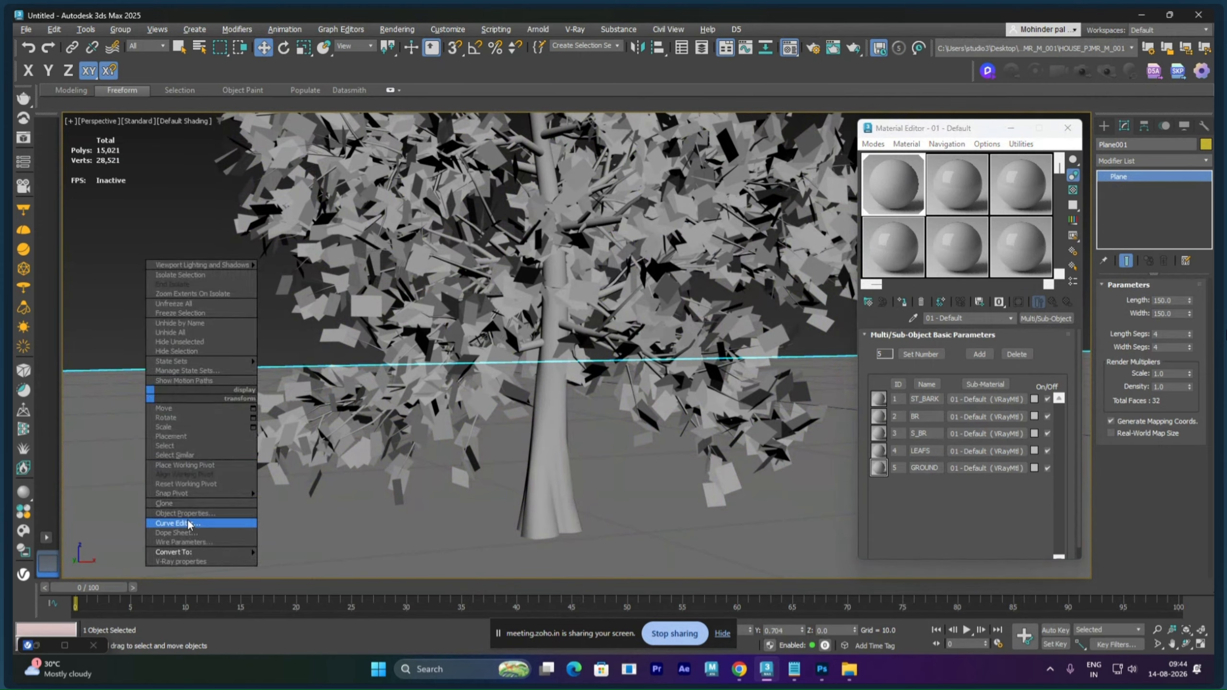
mouse_move(196, 554)
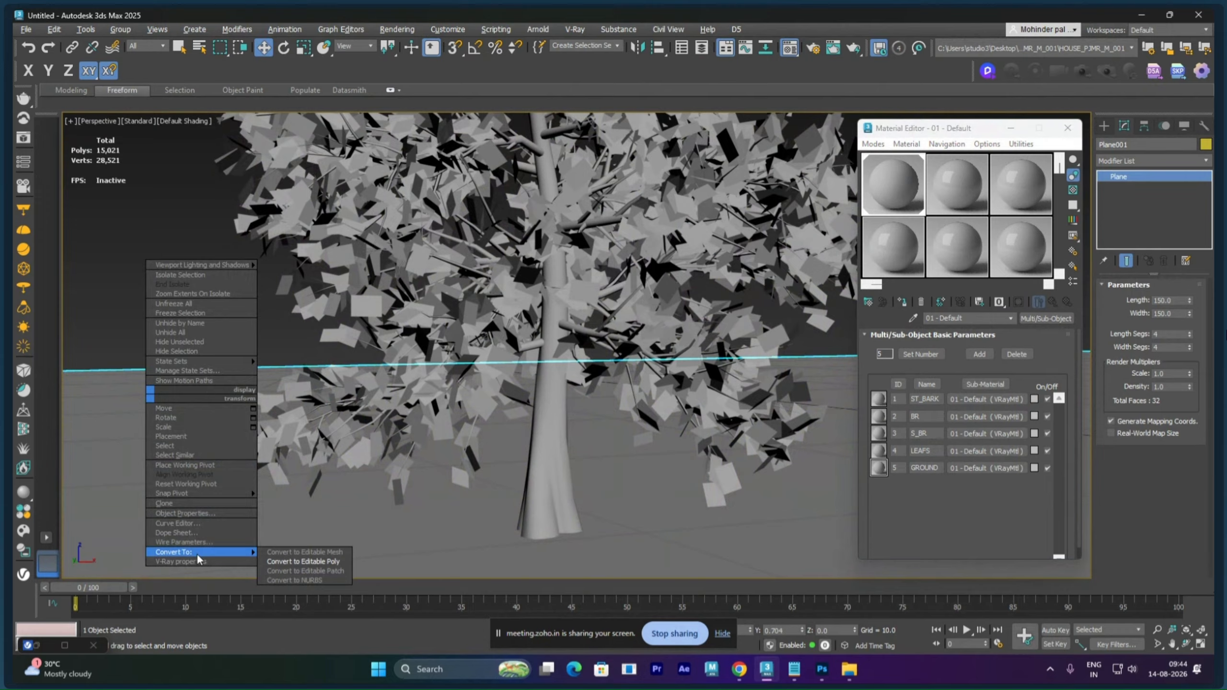
click(281, 562)
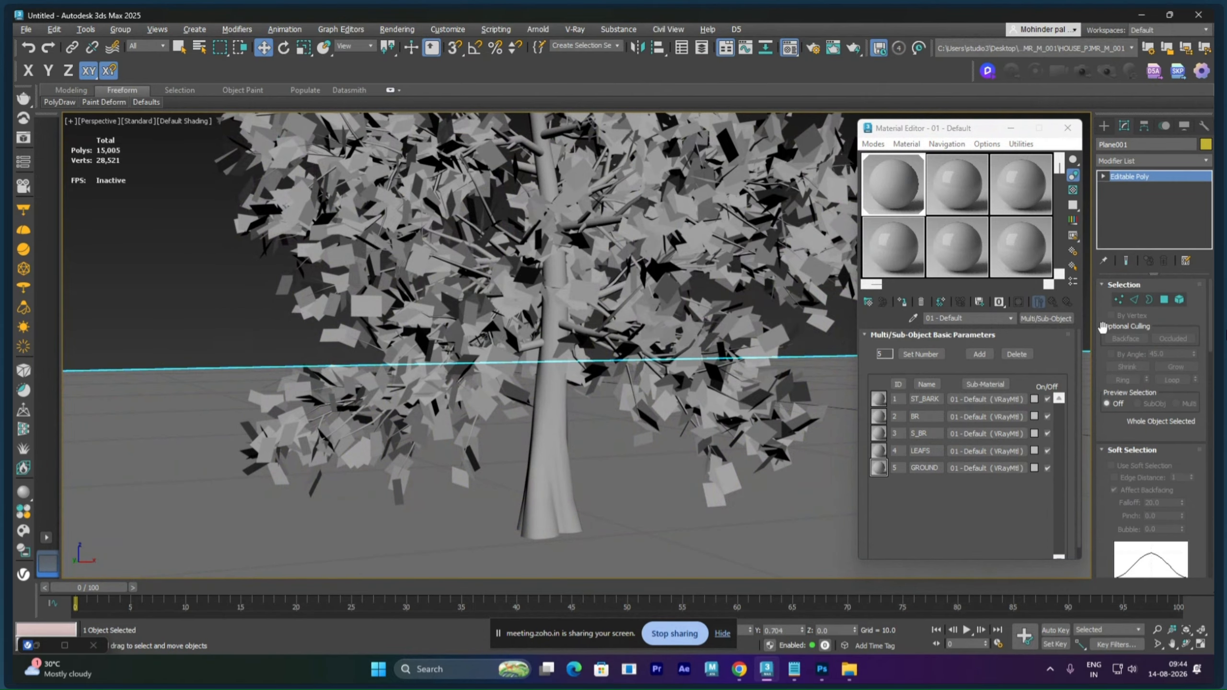
- Set the material ID of the ground plane's whole element to 5
click(1179, 300)
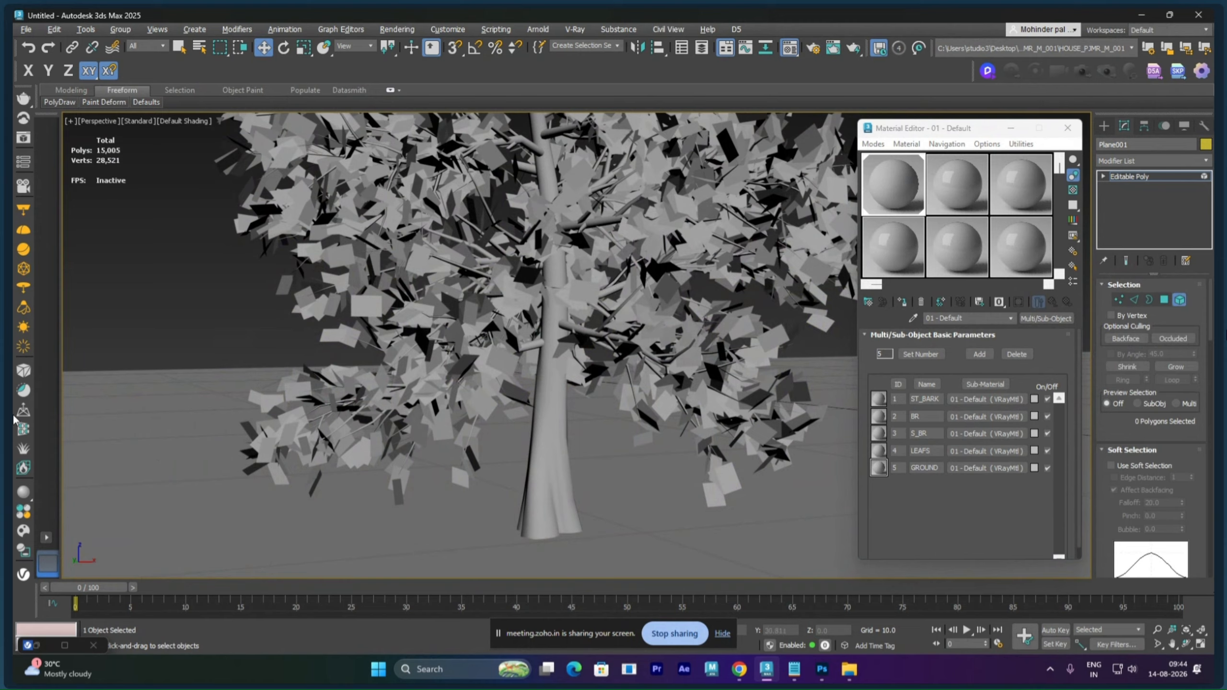
click(82, 430)
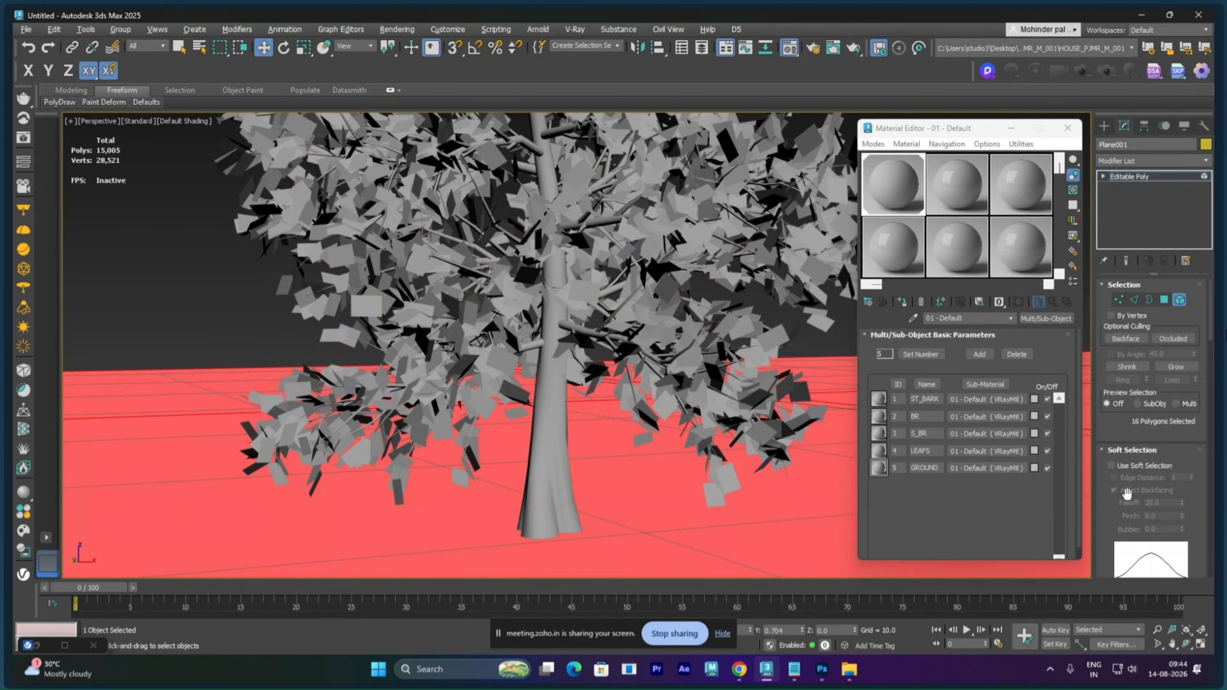
scroll(1126, 493, down, 15)
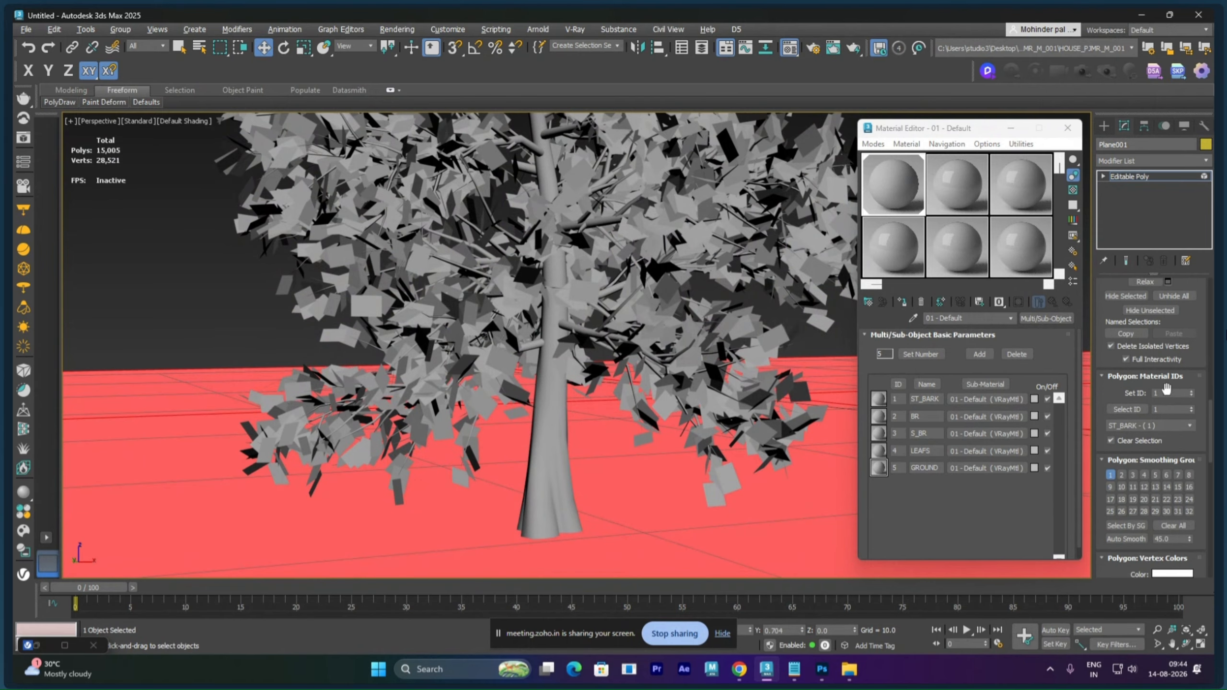
click(1169, 394)
text(5)
key(Return)
click(148, 322)
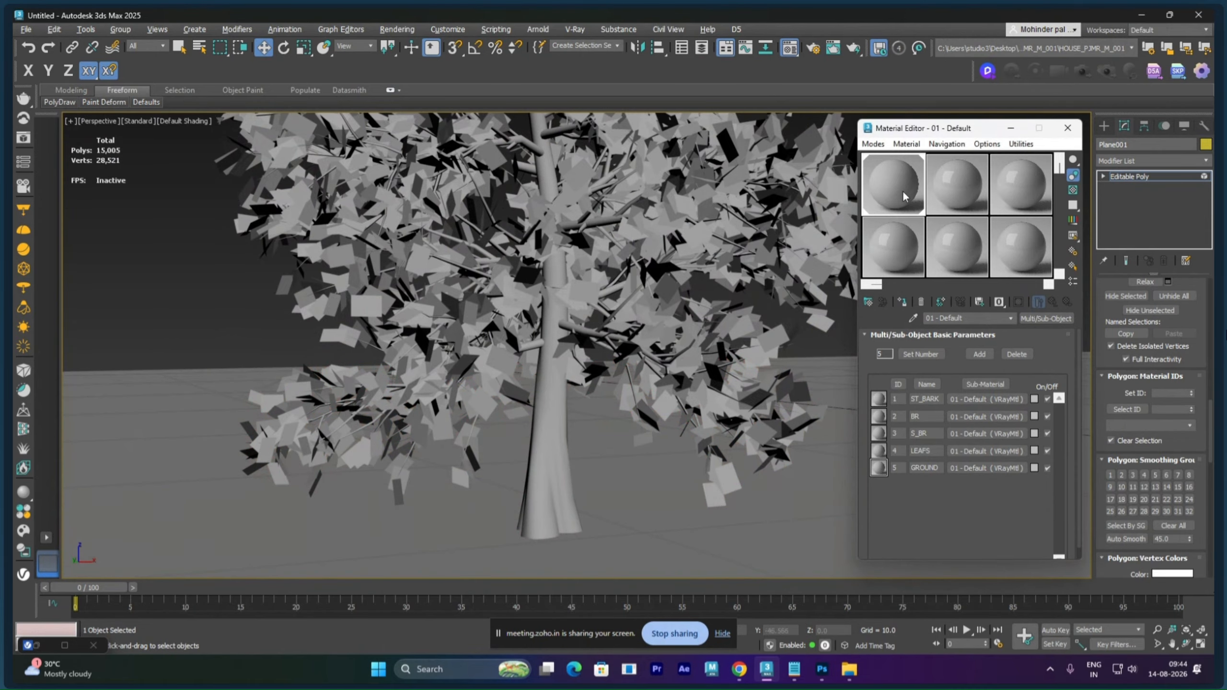
- Darken the diffuse color of the GROUND sub-material to a dark grey with display RGB values of 95
click(968, 465)
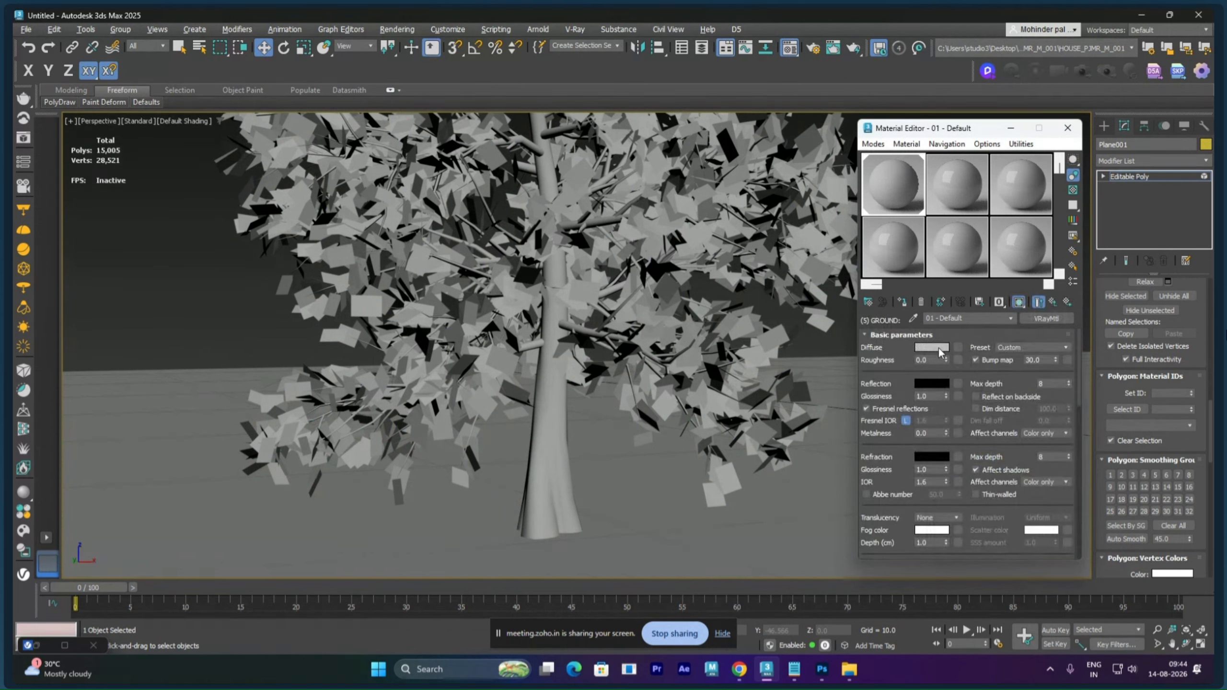
click(932, 347)
drag(722, 278, 736, 244)
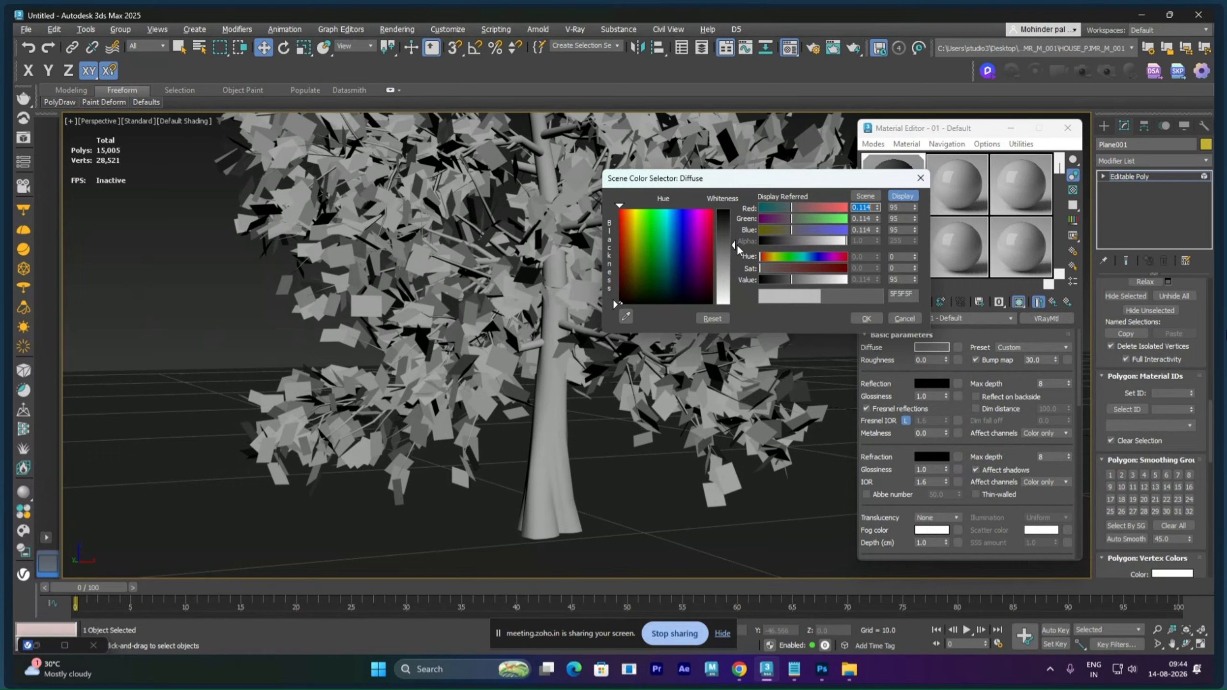
click(866, 318)
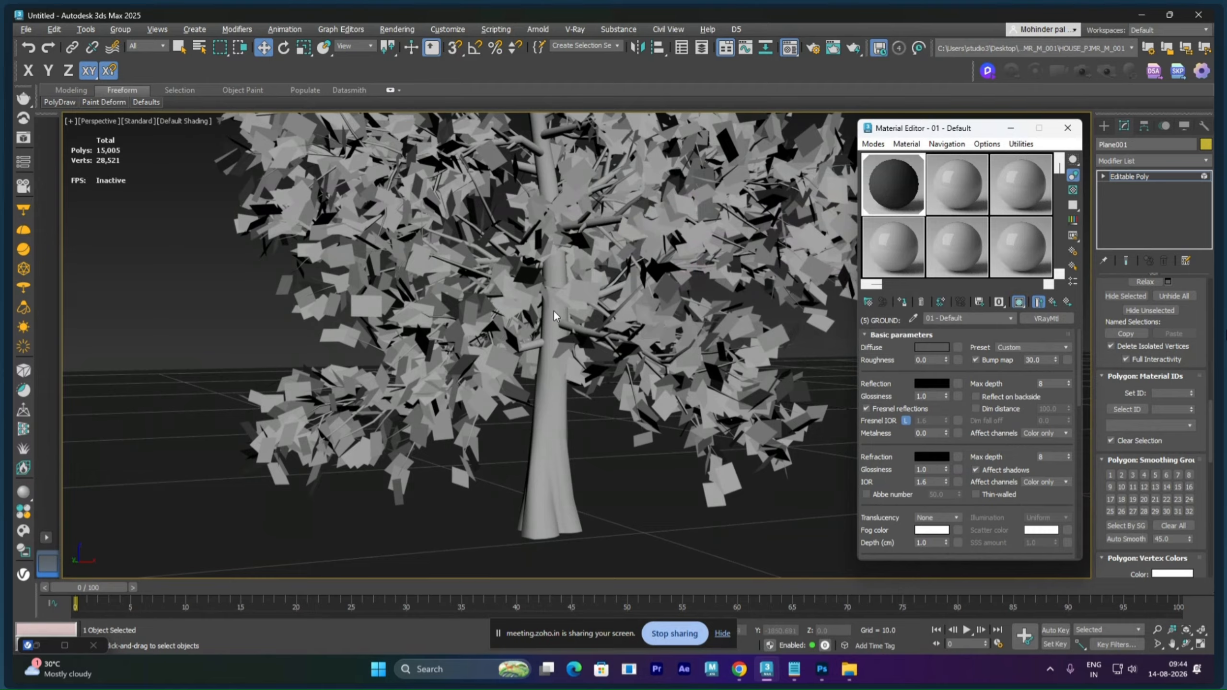
click(1054, 301)
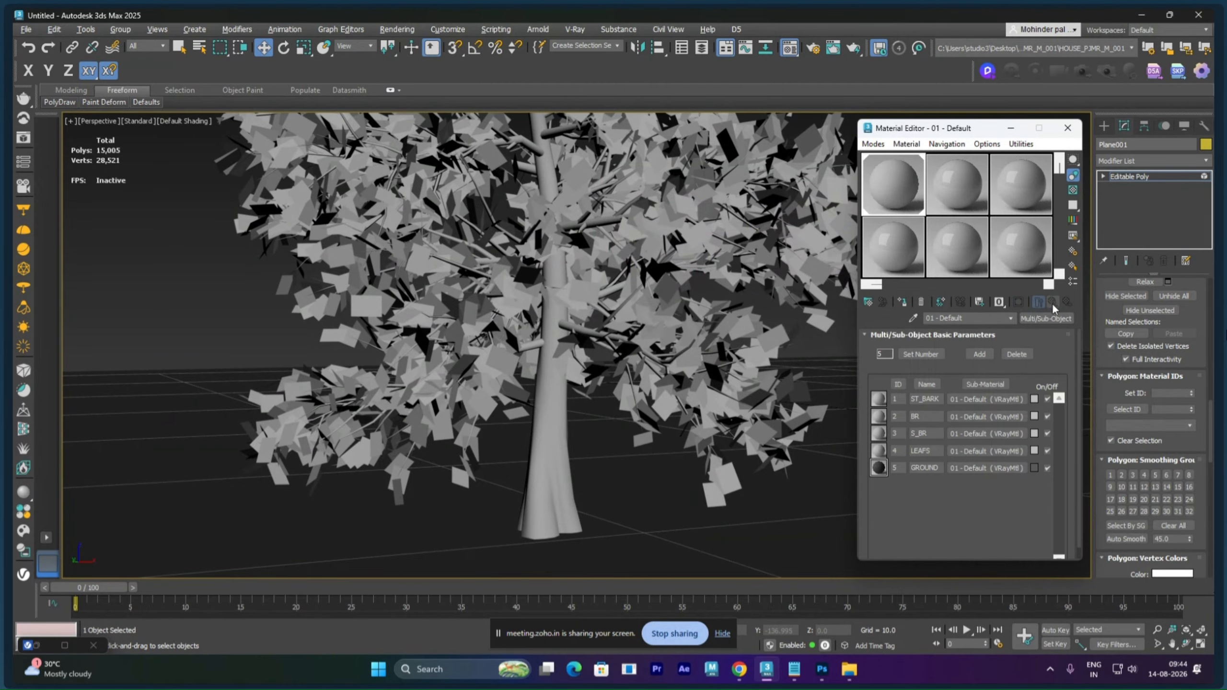
- Add a Bitmap map to the Bump slot of the ST_BARK sub-material
click(989, 398)
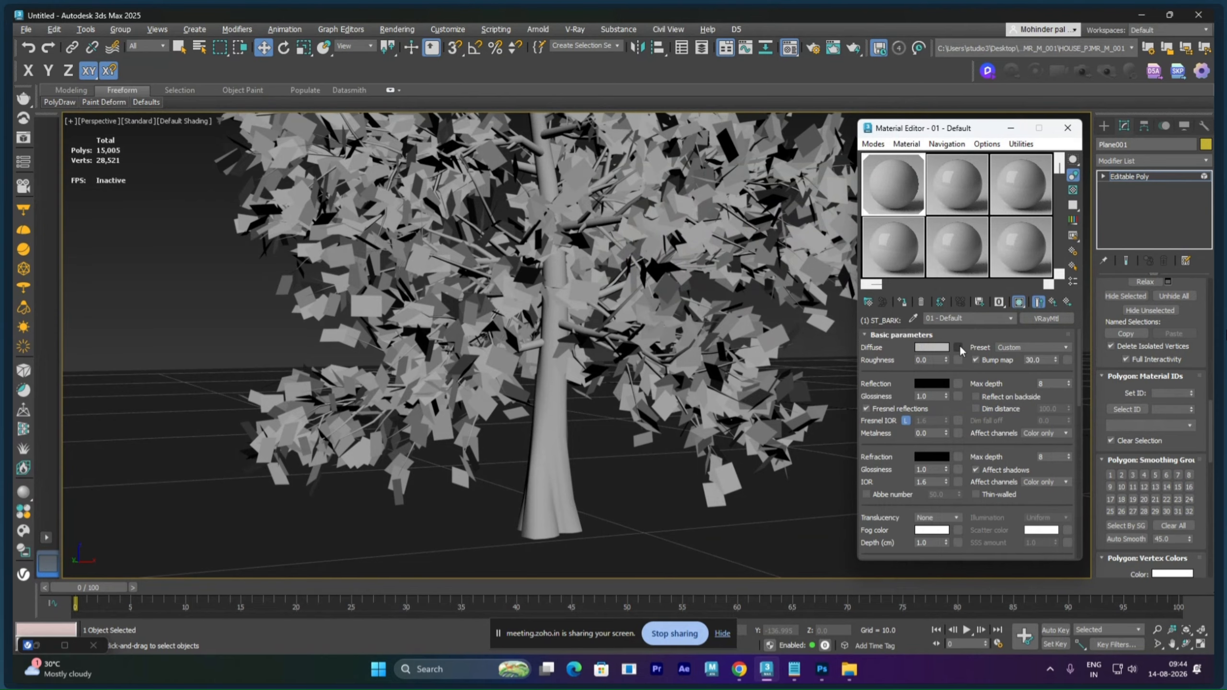
drag(883, 445, 883, 444)
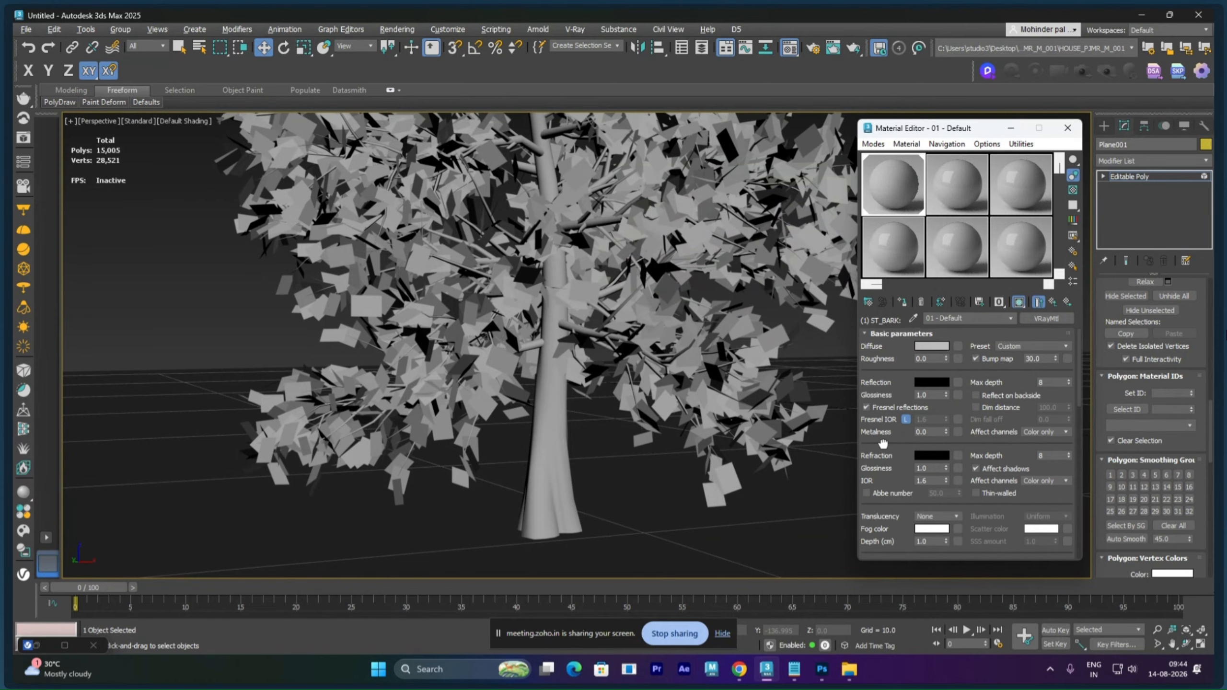
scroll(882, 443, down, 10)
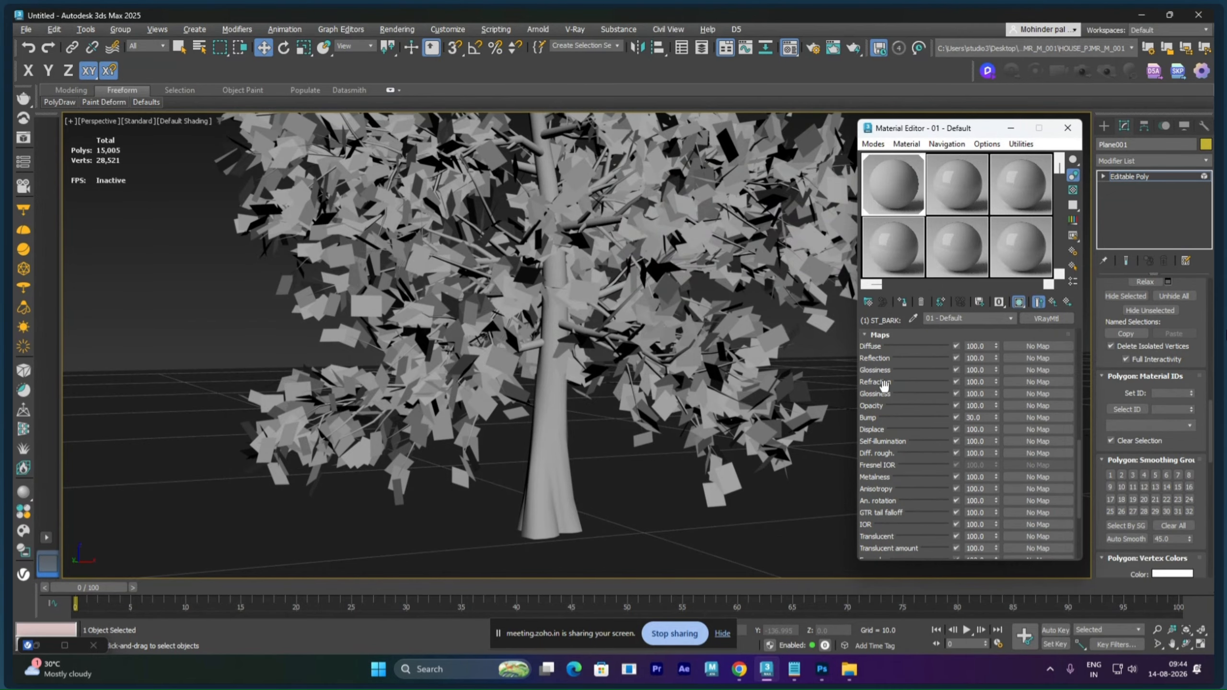
click(1009, 417)
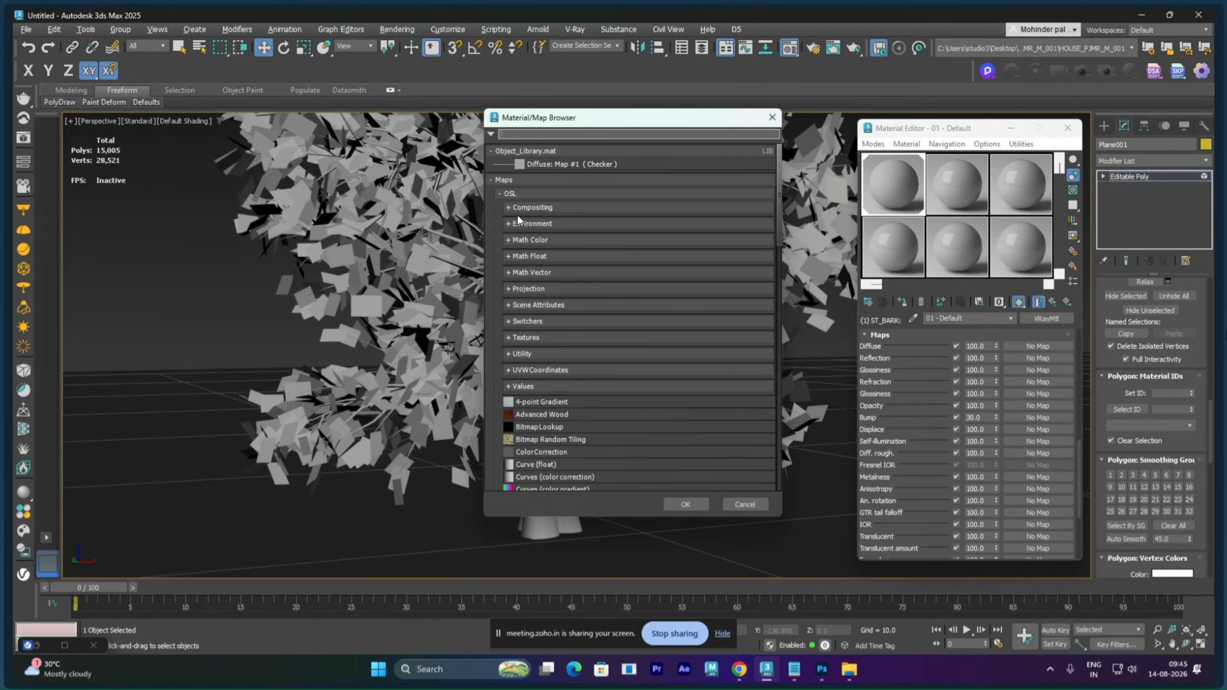
click(505, 183)
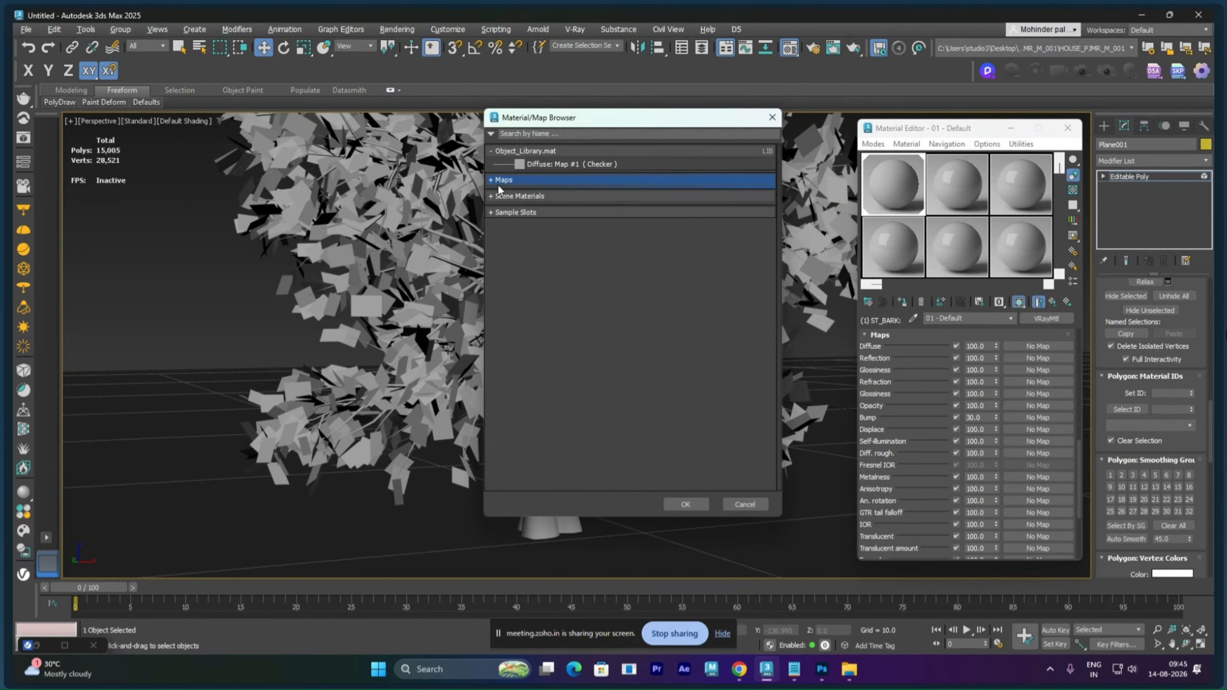
click(504, 182)
click(504, 194)
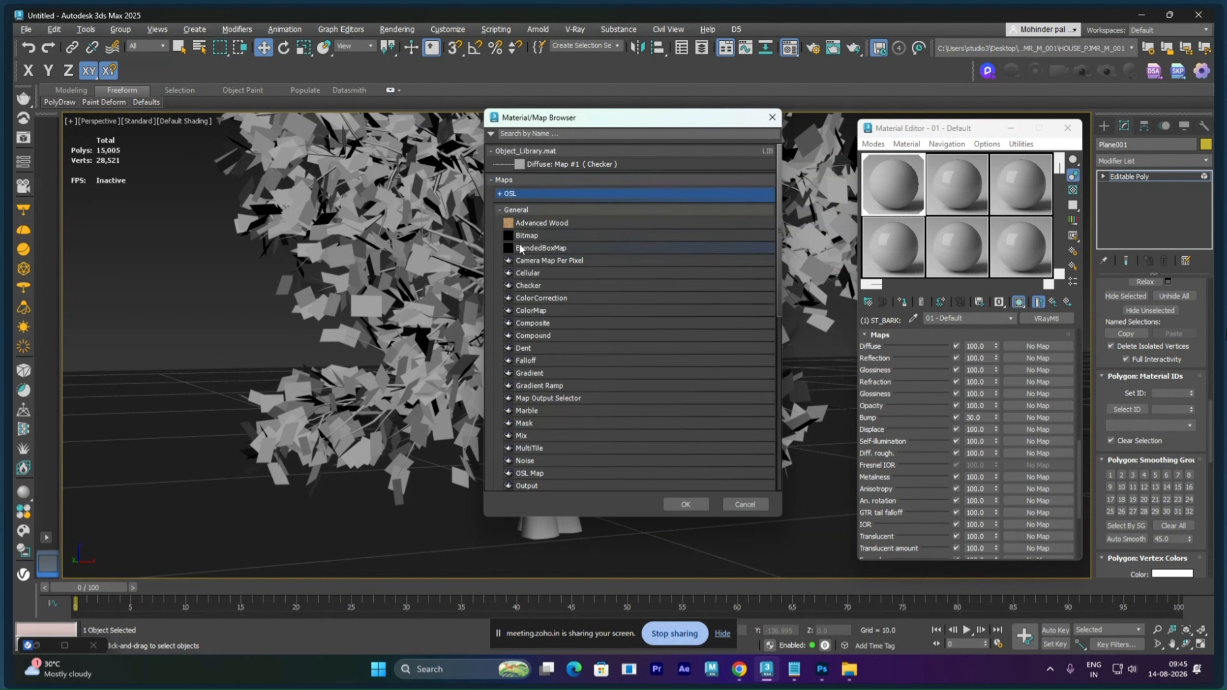
double_click(525, 236)
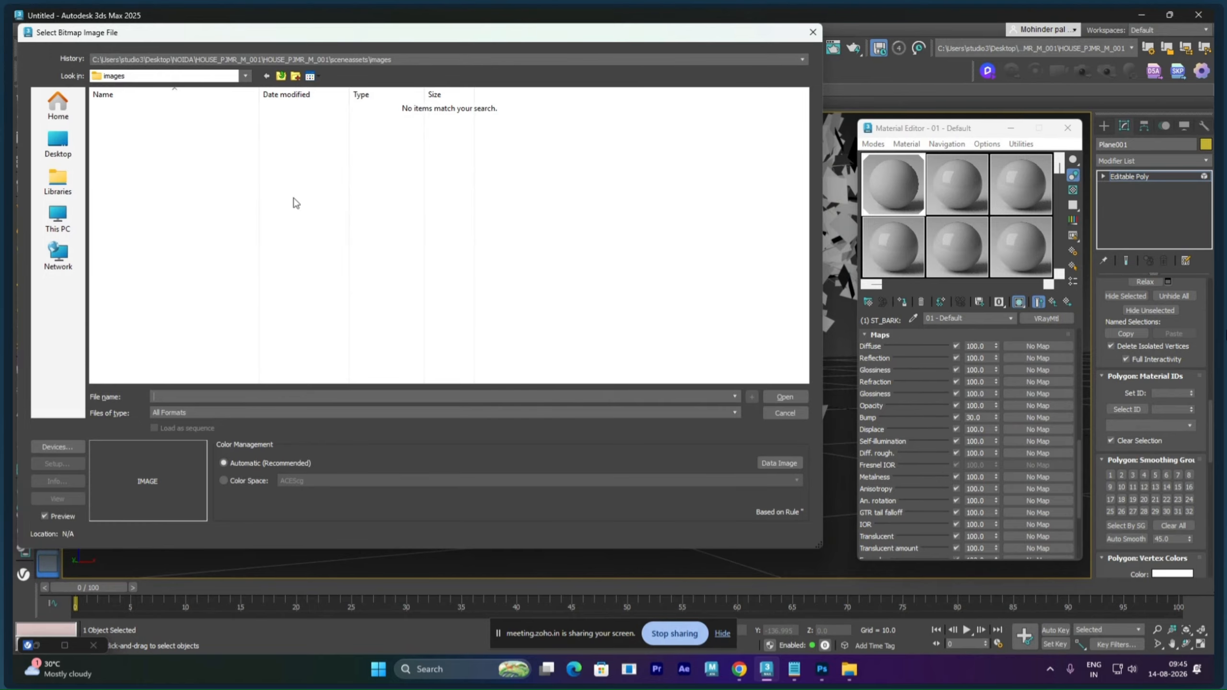
- Load BARK.jpg from the Desktop's NOIDA/Images_Ref folder as the bump bitmap and open an enlarged preview of the material sample
click(71, 143)
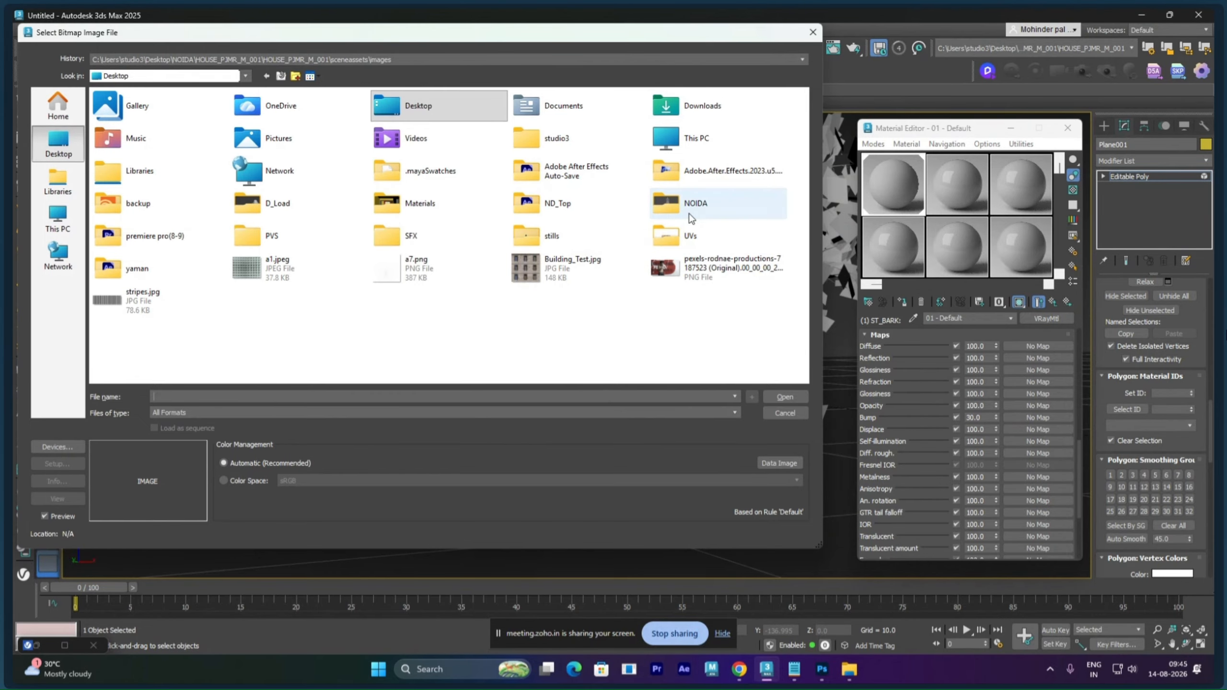
double_click(687, 215)
double_click(125, 121)
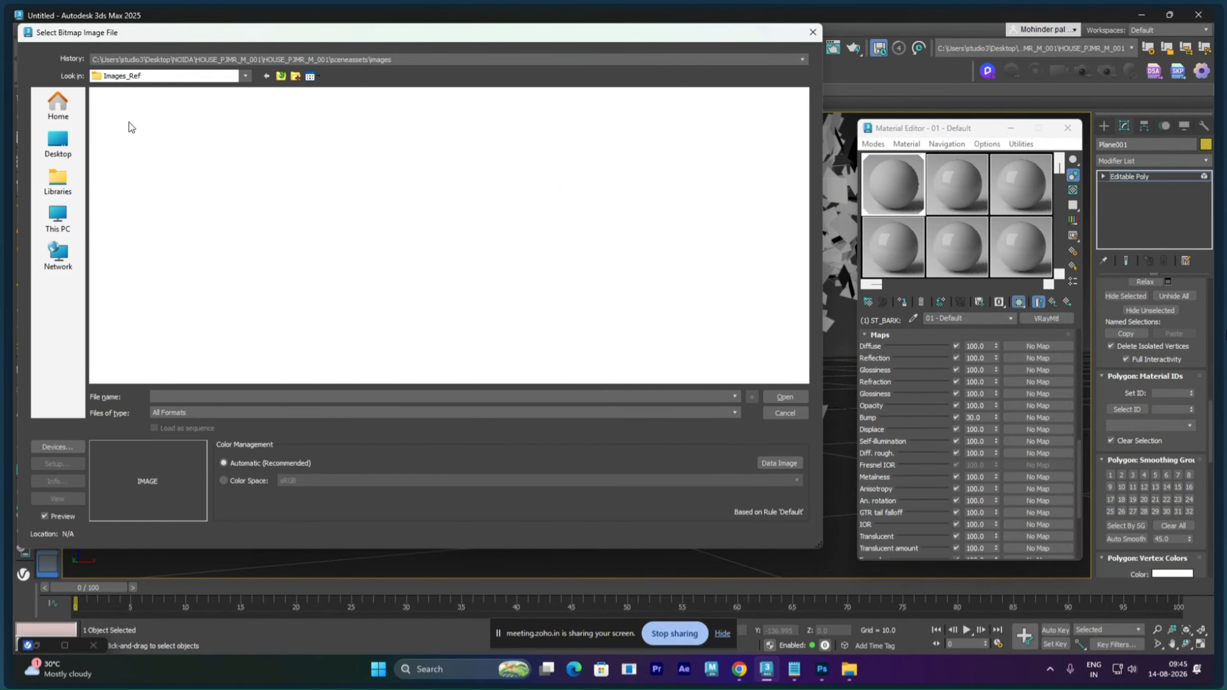
click(131, 134)
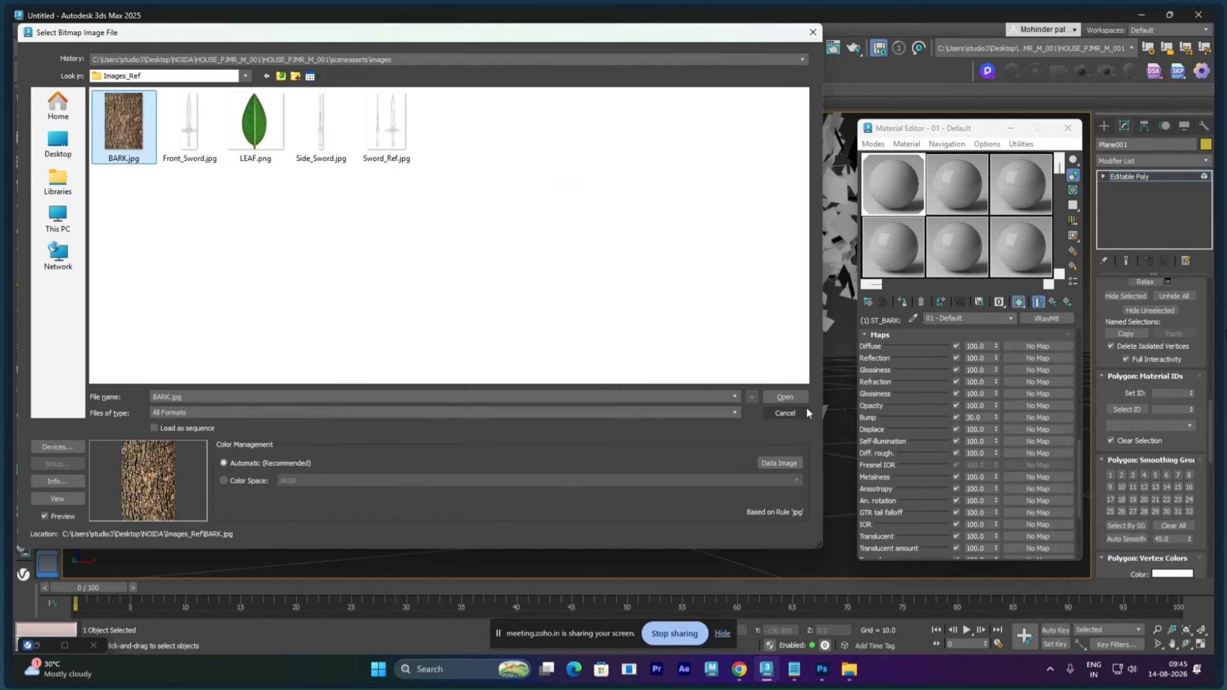
click(784, 396)
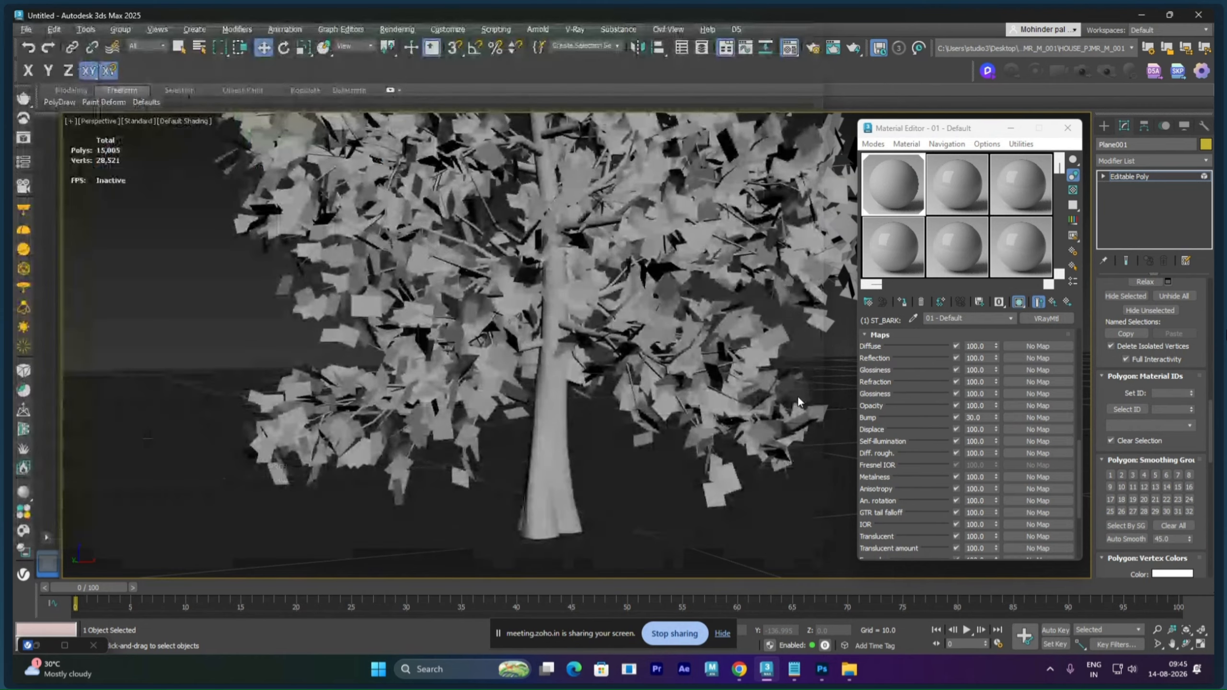
double_click(905, 189)
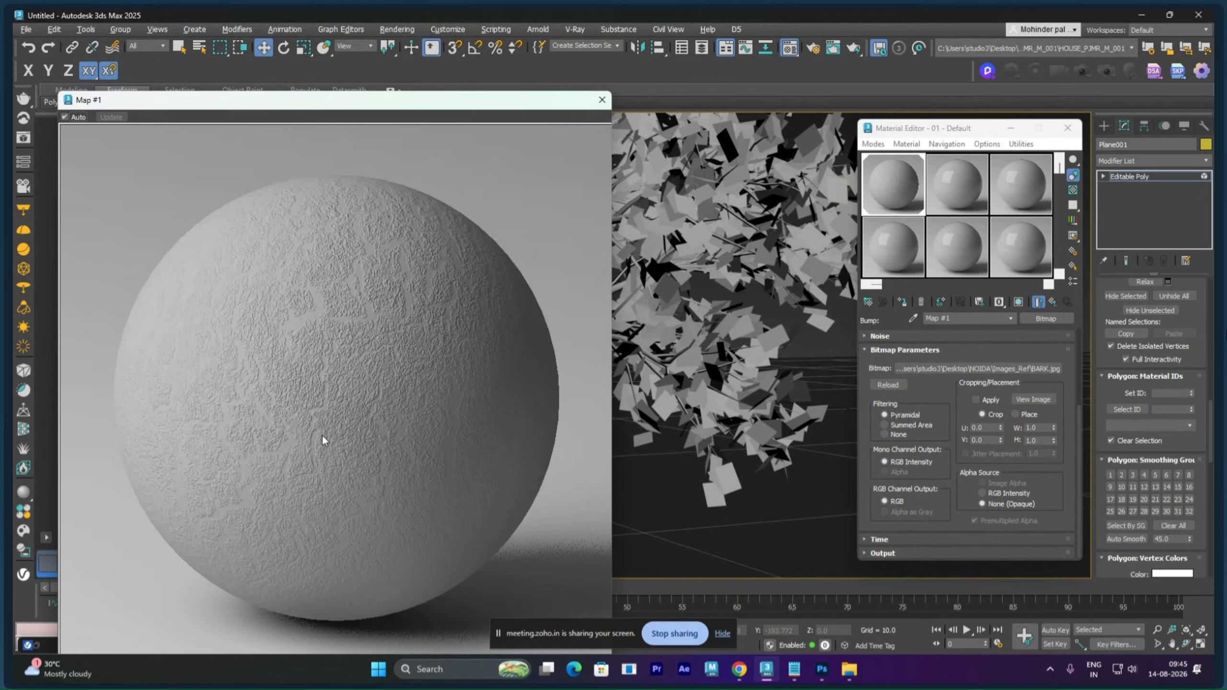
- Duplicate ST_BARK's Bump map into the Displace slot with the Copy method and set the Displace amount to 1.0
click(1053, 302)
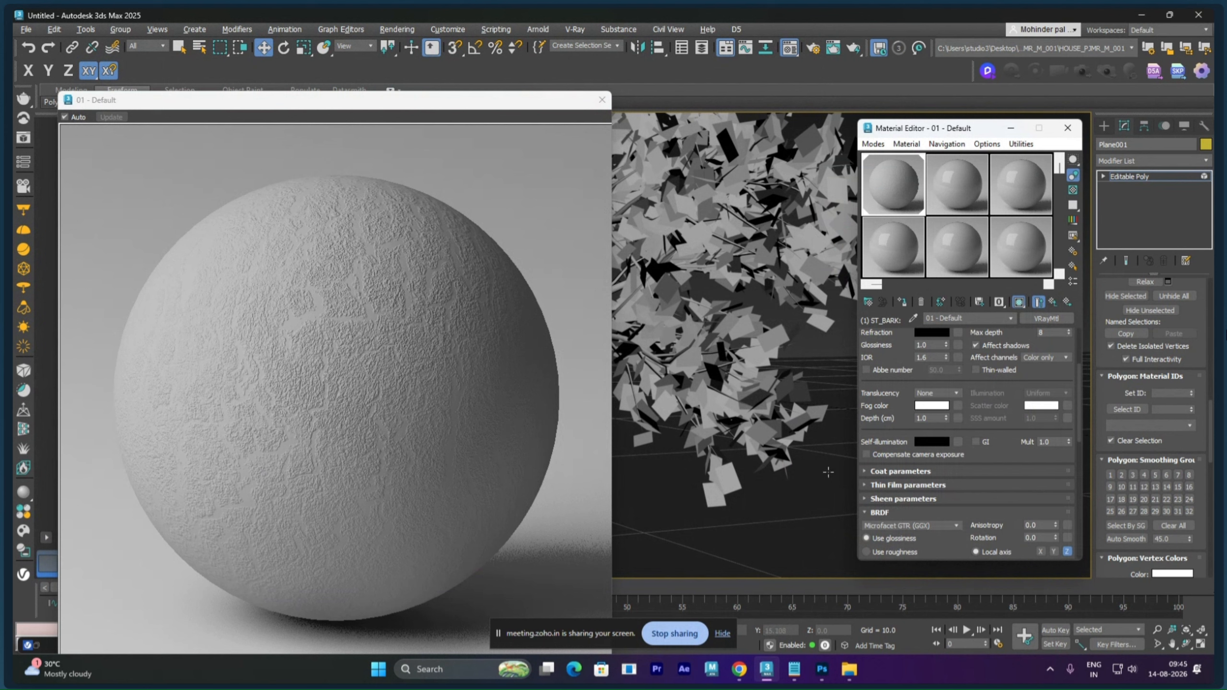
scroll(887, 418, down, 5)
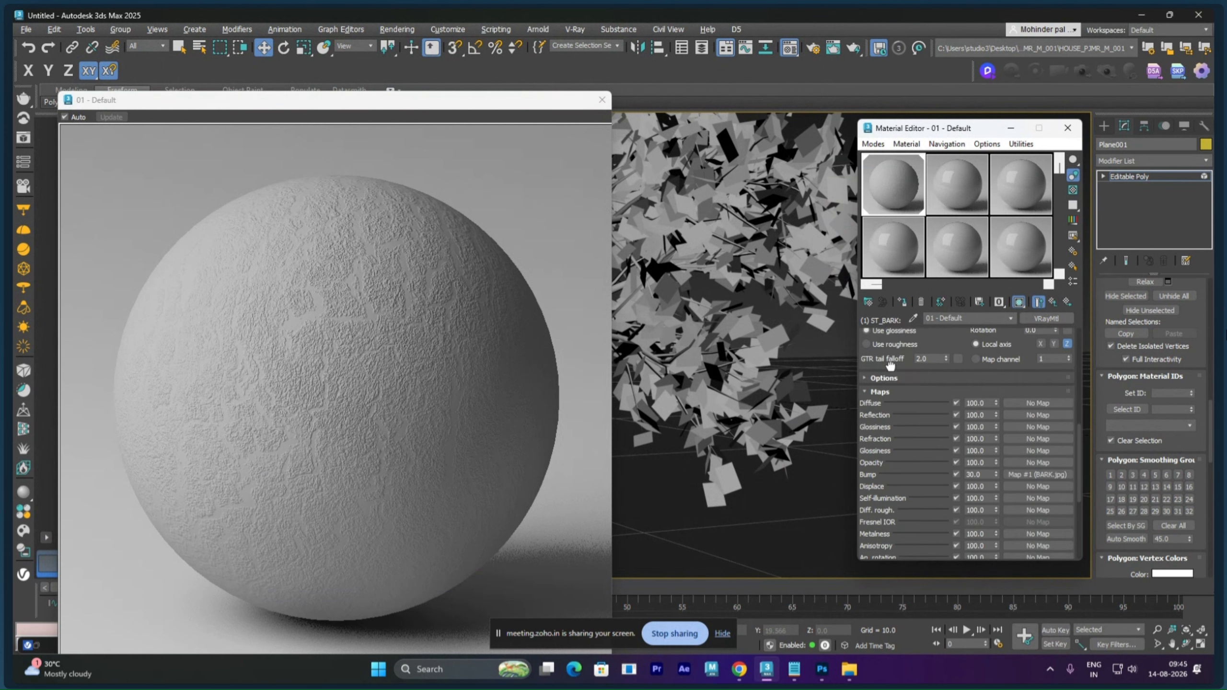
double_click(986, 474)
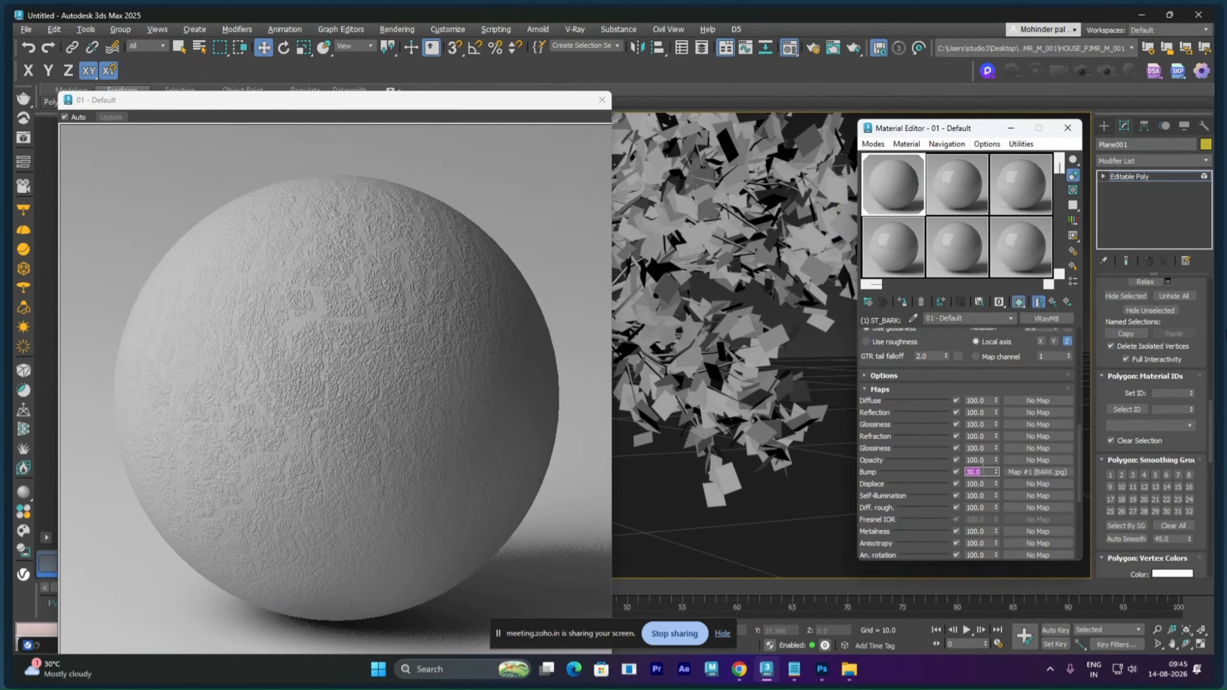
drag(1013, 468, 1015, 481)
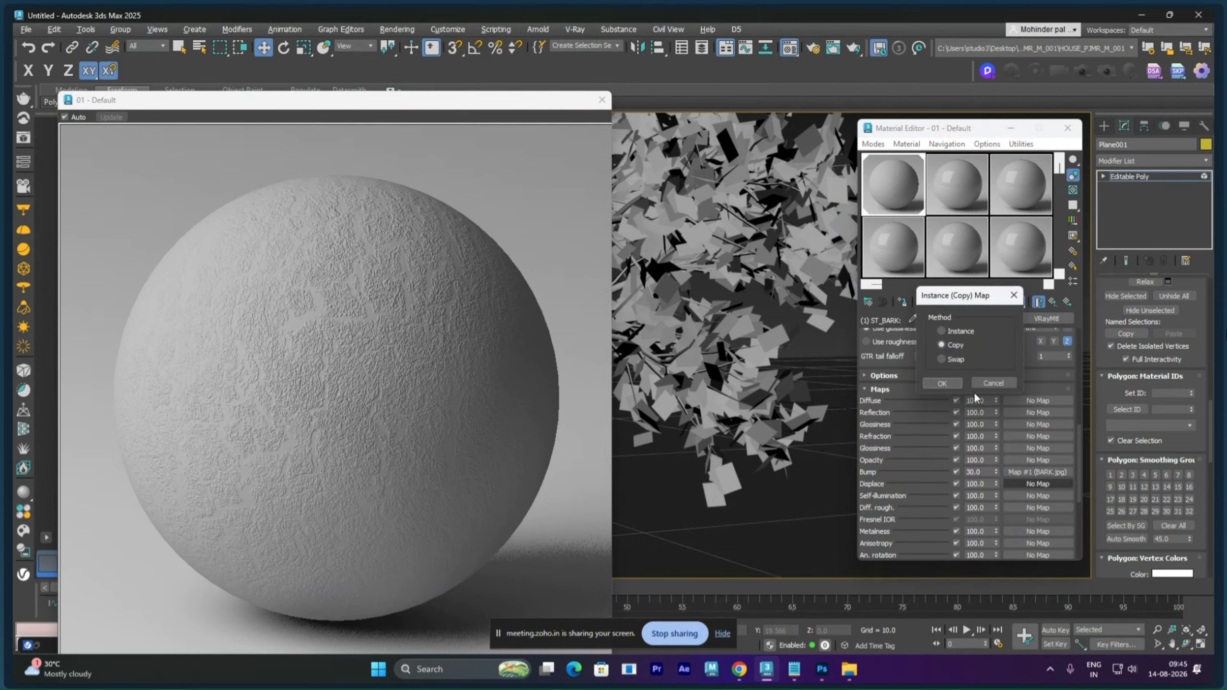
click(943, 383)
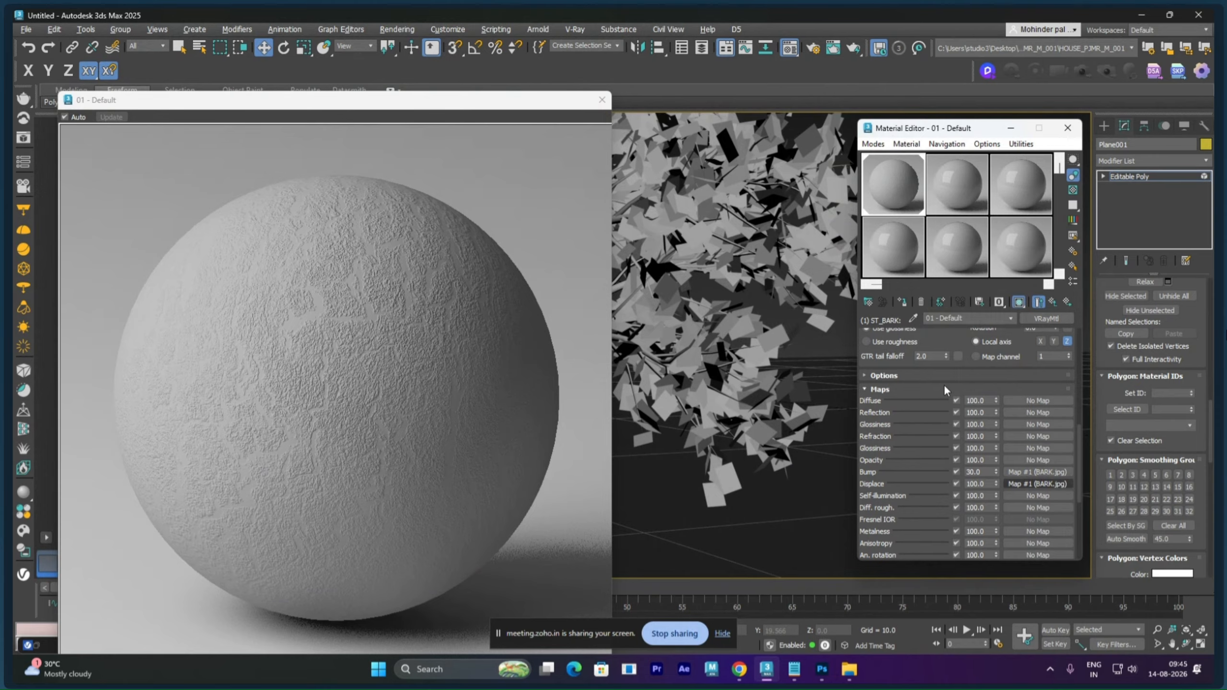
double_click(976, 483)
text(1.0)
- Set the reflection color of the ST_BARK sub-material to a grey with a display value of 170
drag(929, 398, 930, 591)
drag(885, 386, 881, 550)
click(931, 384)
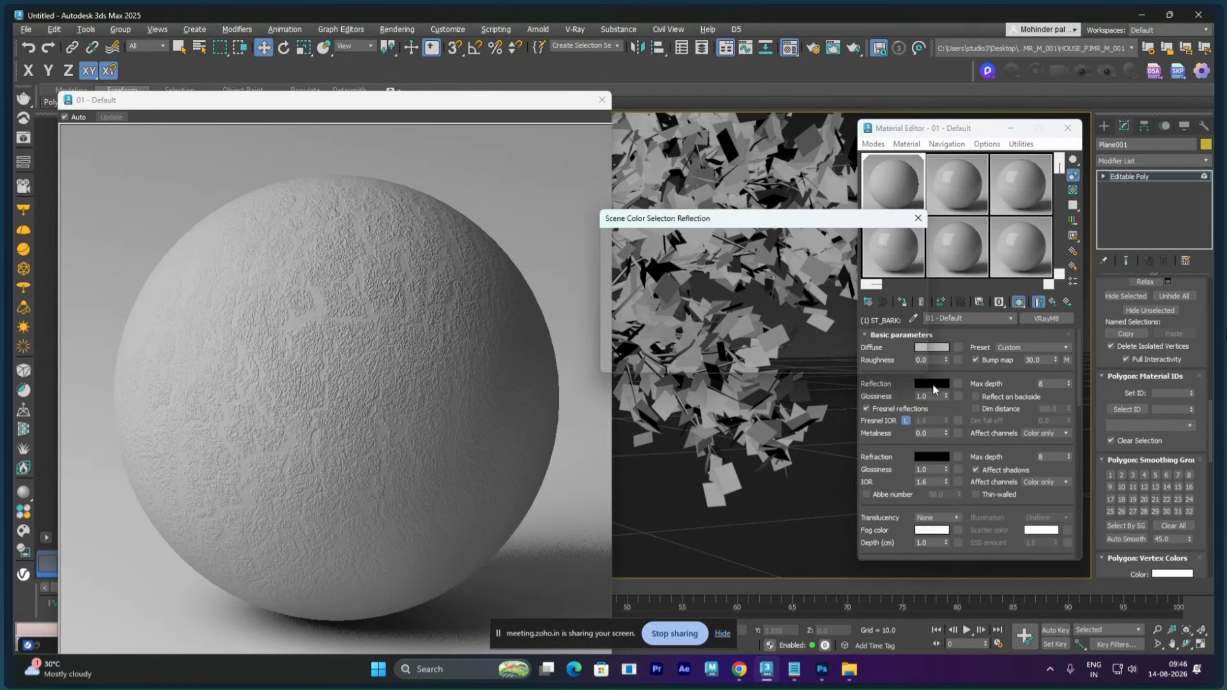
drag(730, 264, 730, 301)
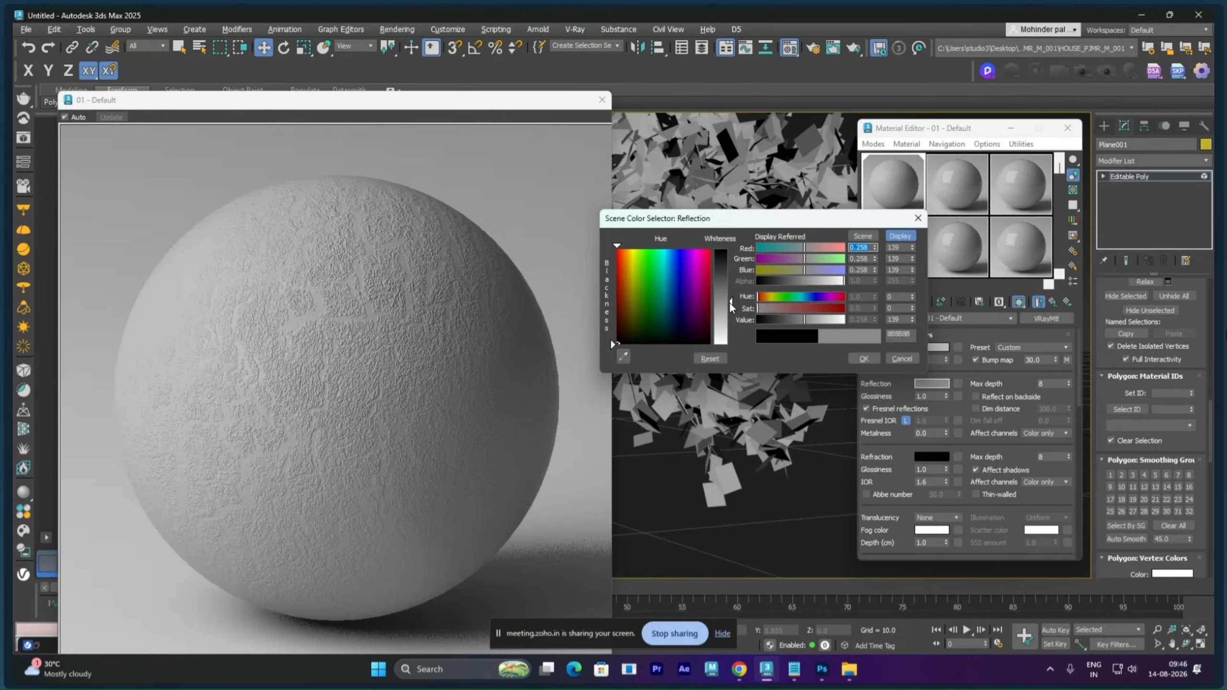
drag(731, 303, 730, 311)
double_click(894, 320)
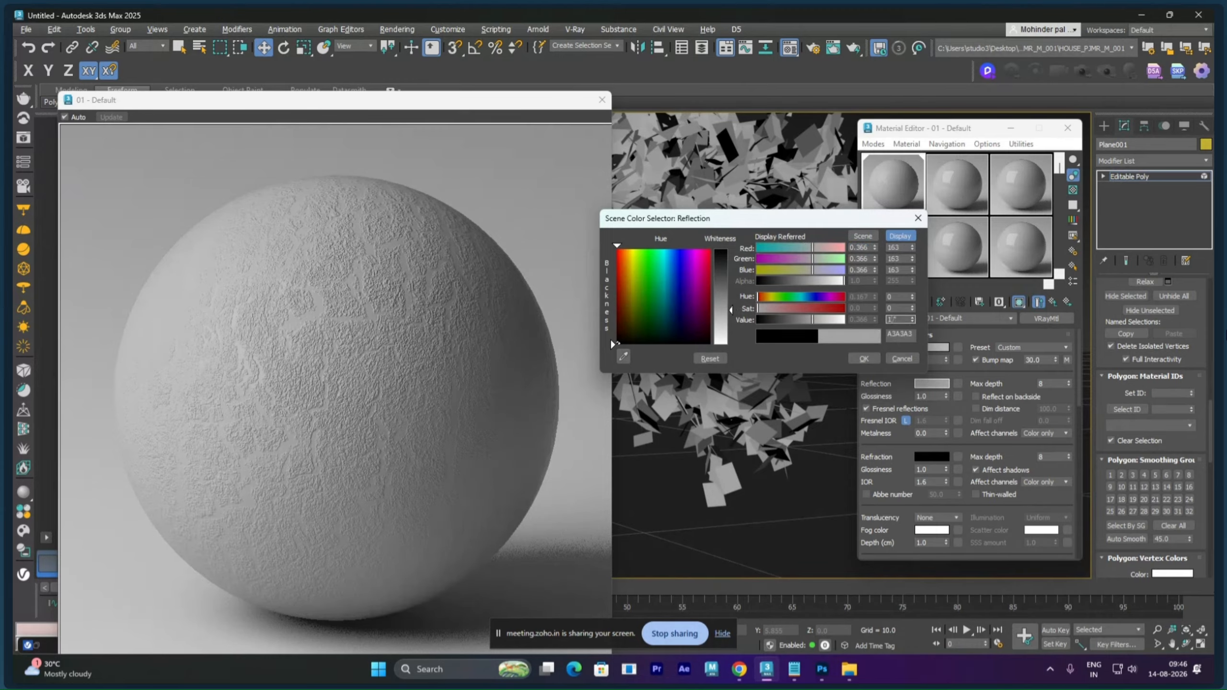
text(170)
key(Return)
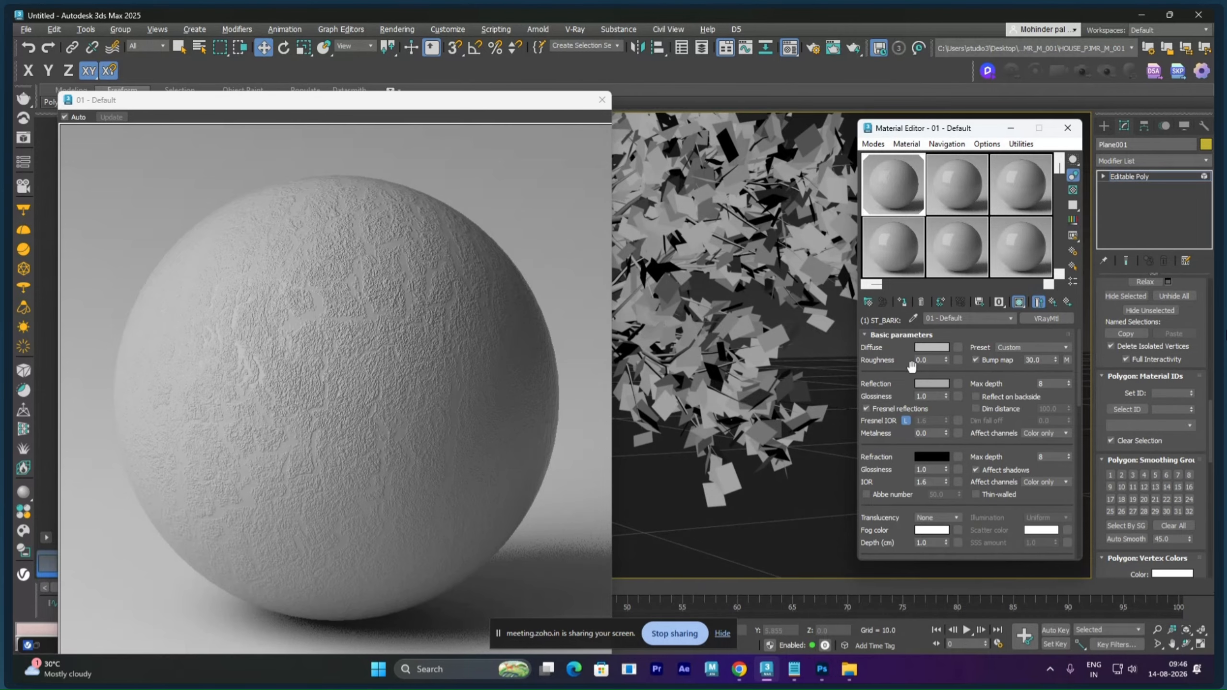
- Set the reflection glossiness of the ST_BARK sub-material to 0.55
double_click(929, 396)
text(.55)
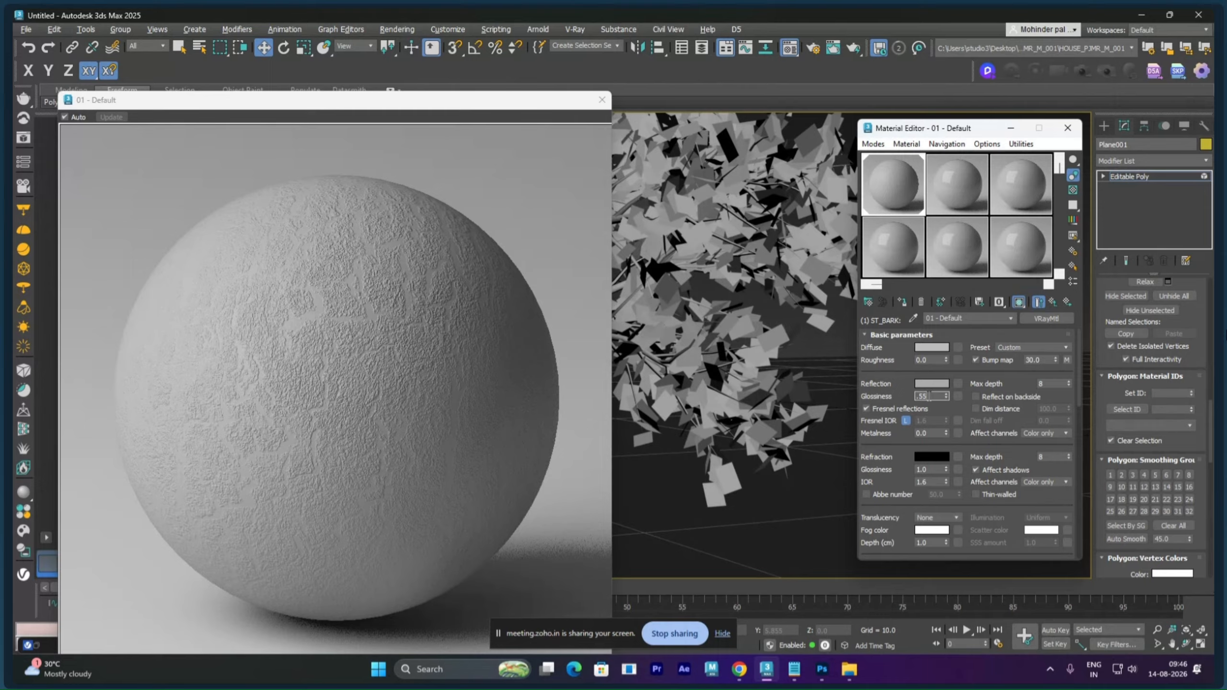
key(Return)
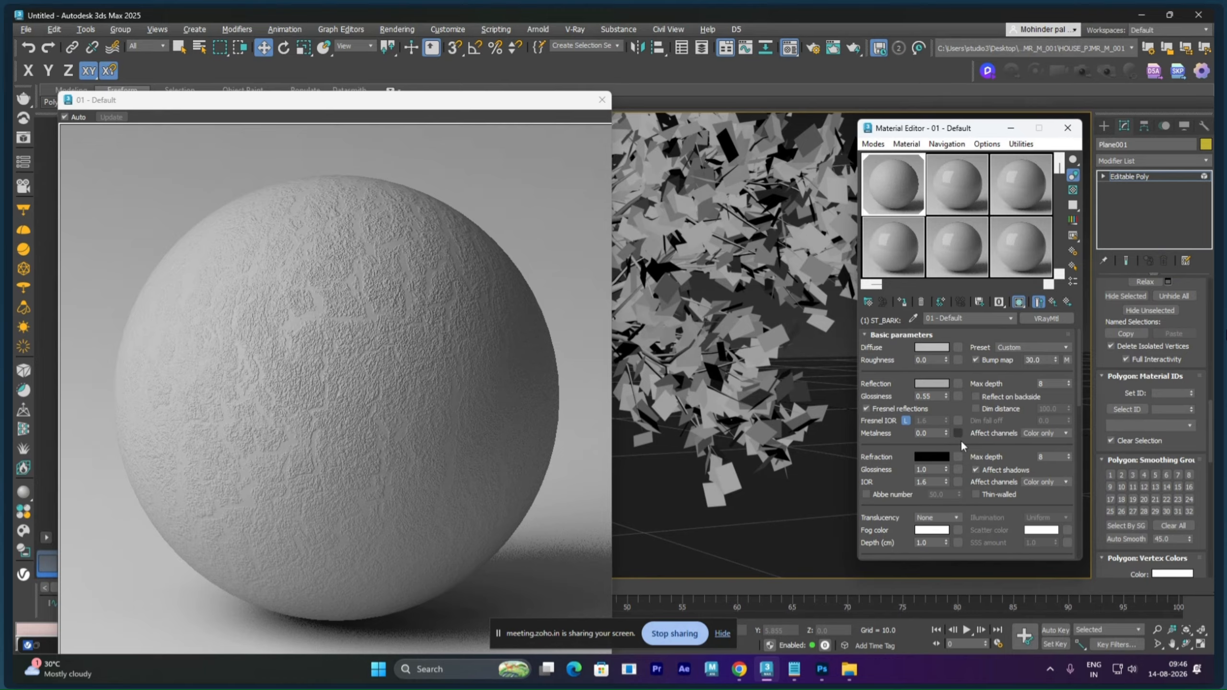
- Duplicate ST_BARK's BARK.jpg map into its Diffuse slot with the Copy method and close the enlarged sample preview
scroll(894, 459, down, 2)
scroll(894, 460, down, 15)
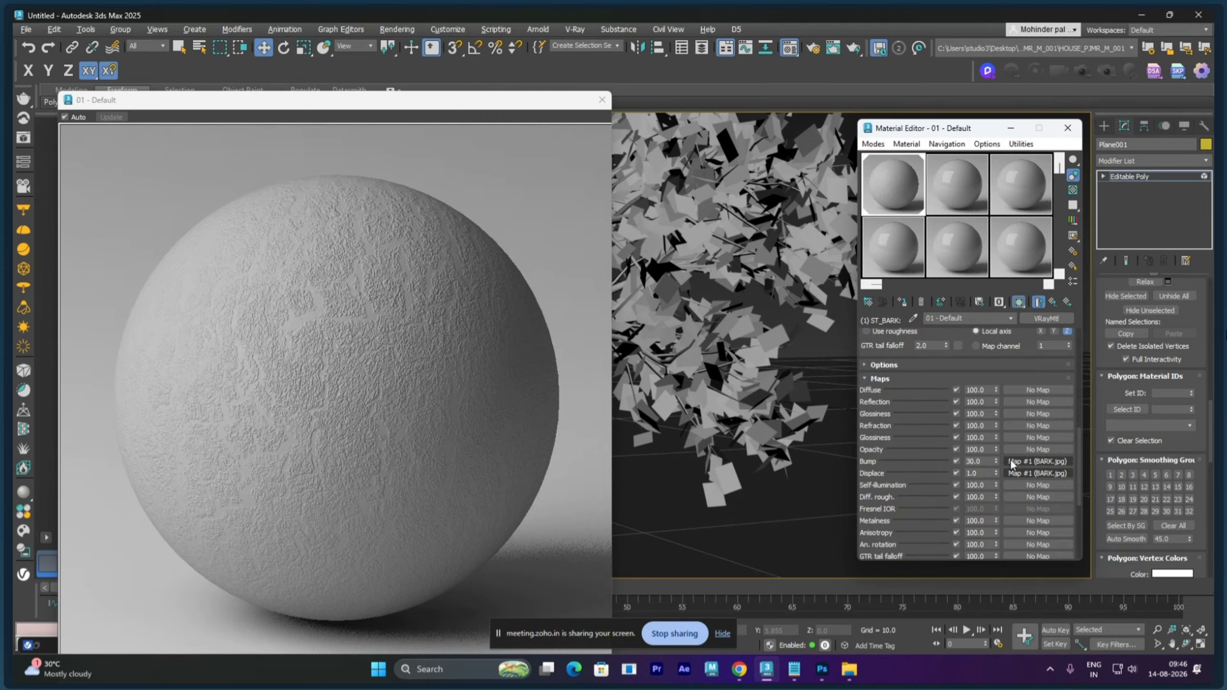
drag(1014, 422, 1017, 387)
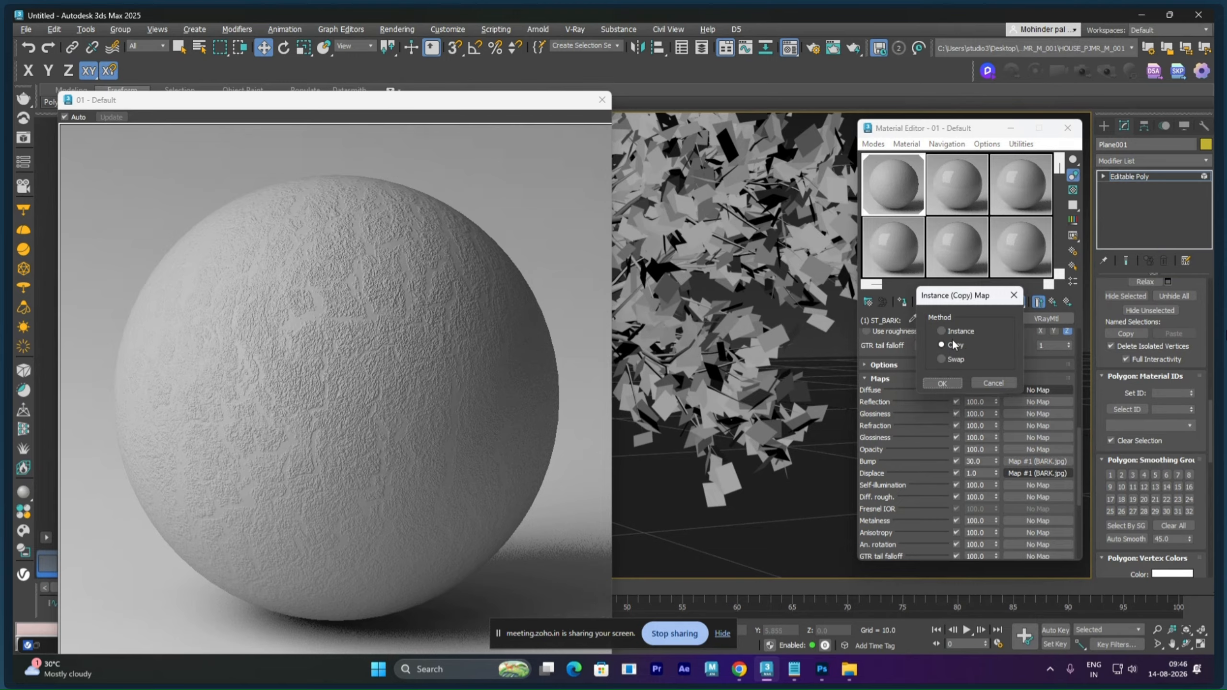
click(945, 383)
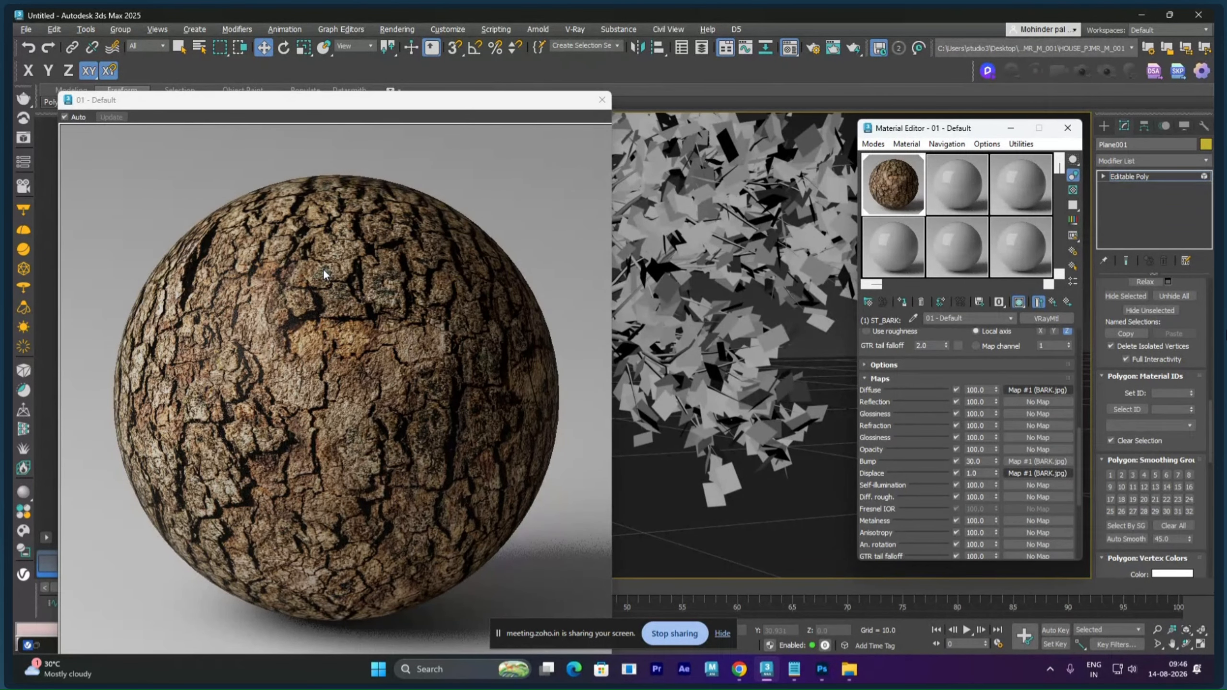
click(602, 100)
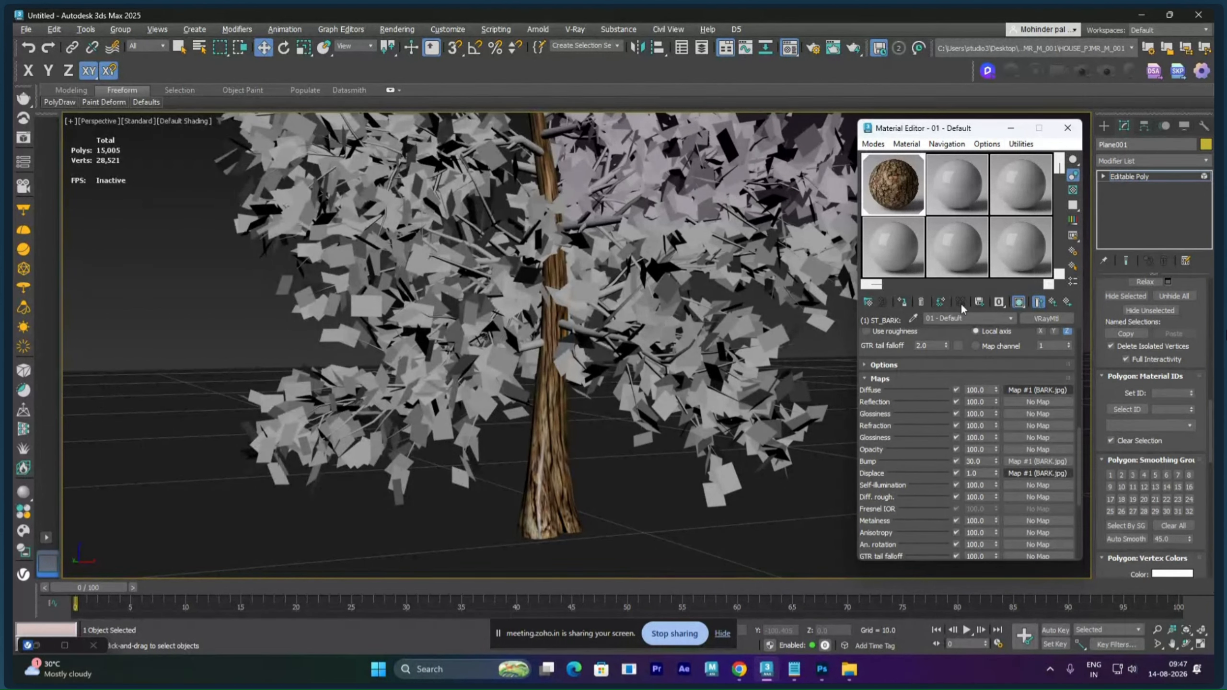
- Try W angles of 45 and 90 for ST_BARK's diffuse bitmap, settle on 180 and return to the sub-material's parameters
click(1019, 302)
click(1020, 303)
click(1018, 390)
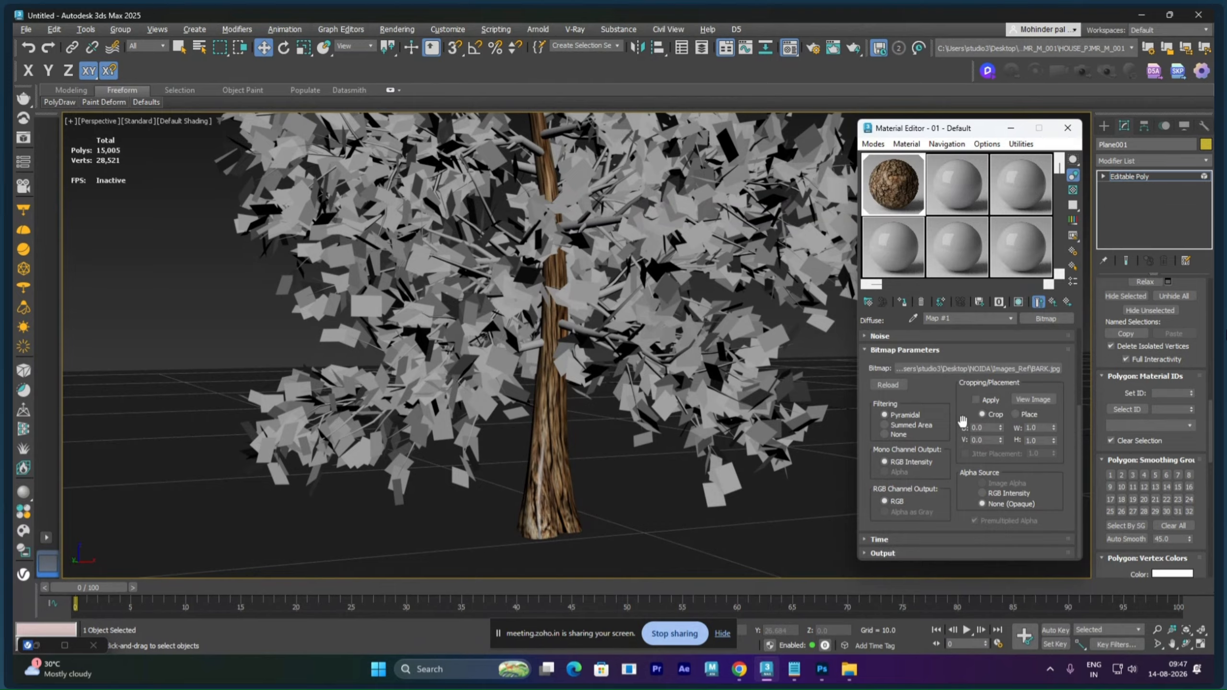
drag(952, 405, 954, 514)
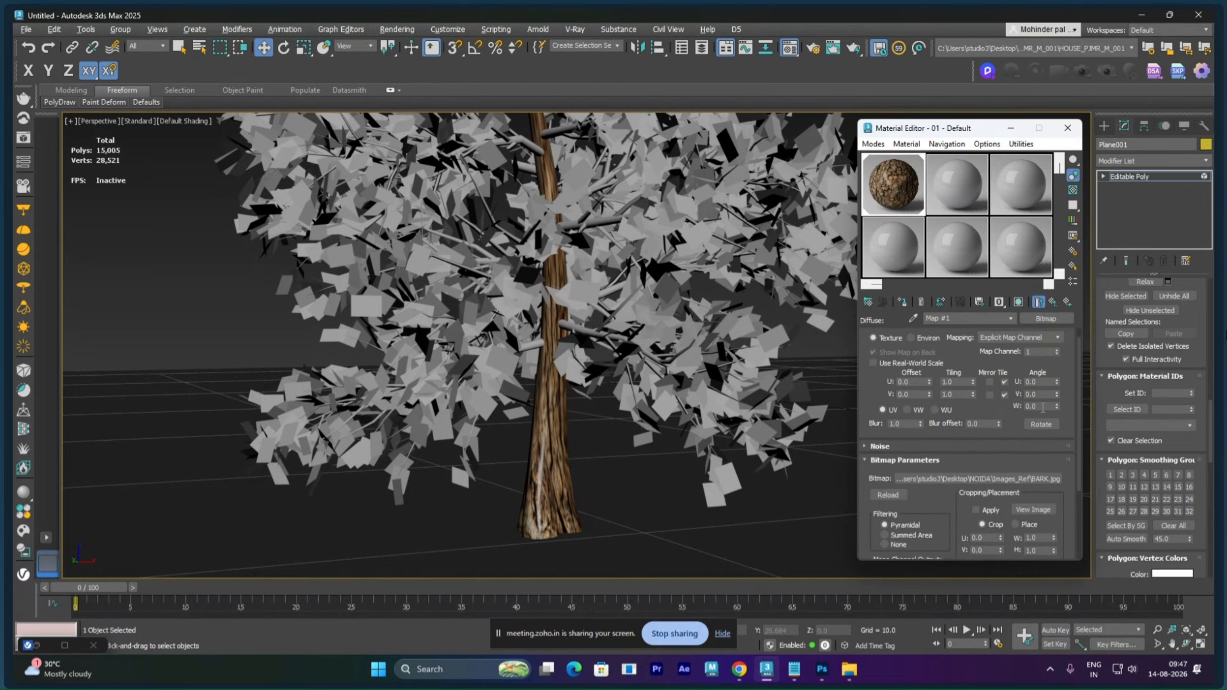
double_click(1043, 407)
text(45)
key(Return)
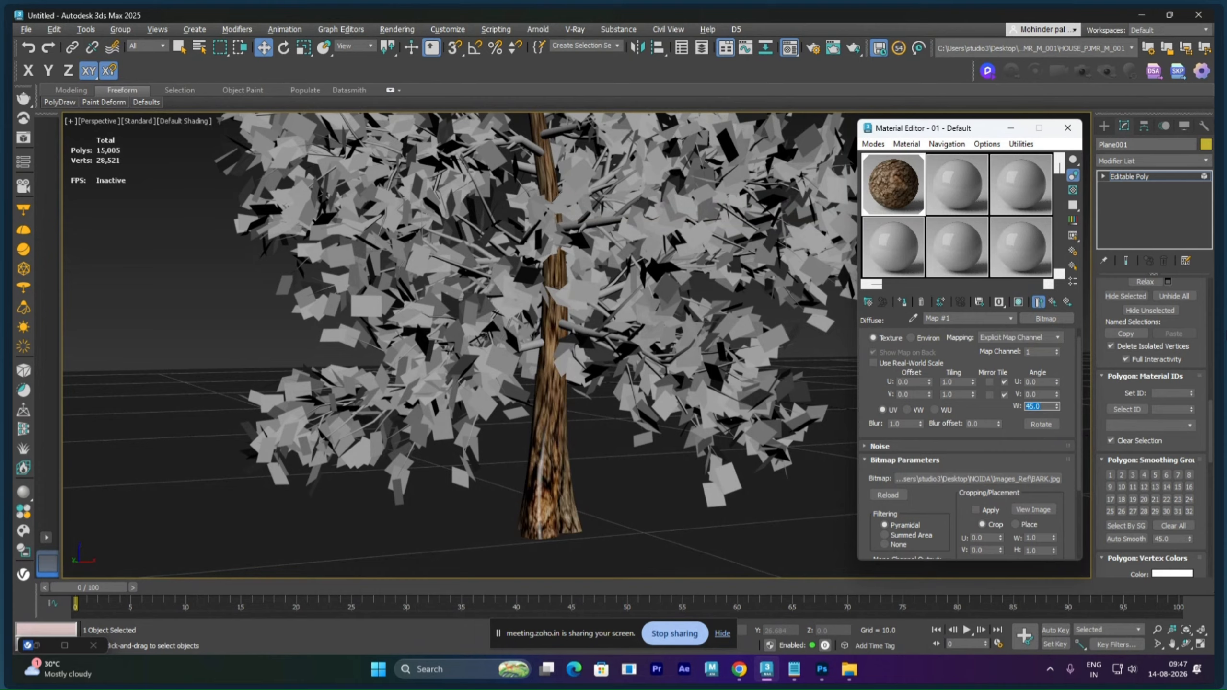
text(90)
key(Return)
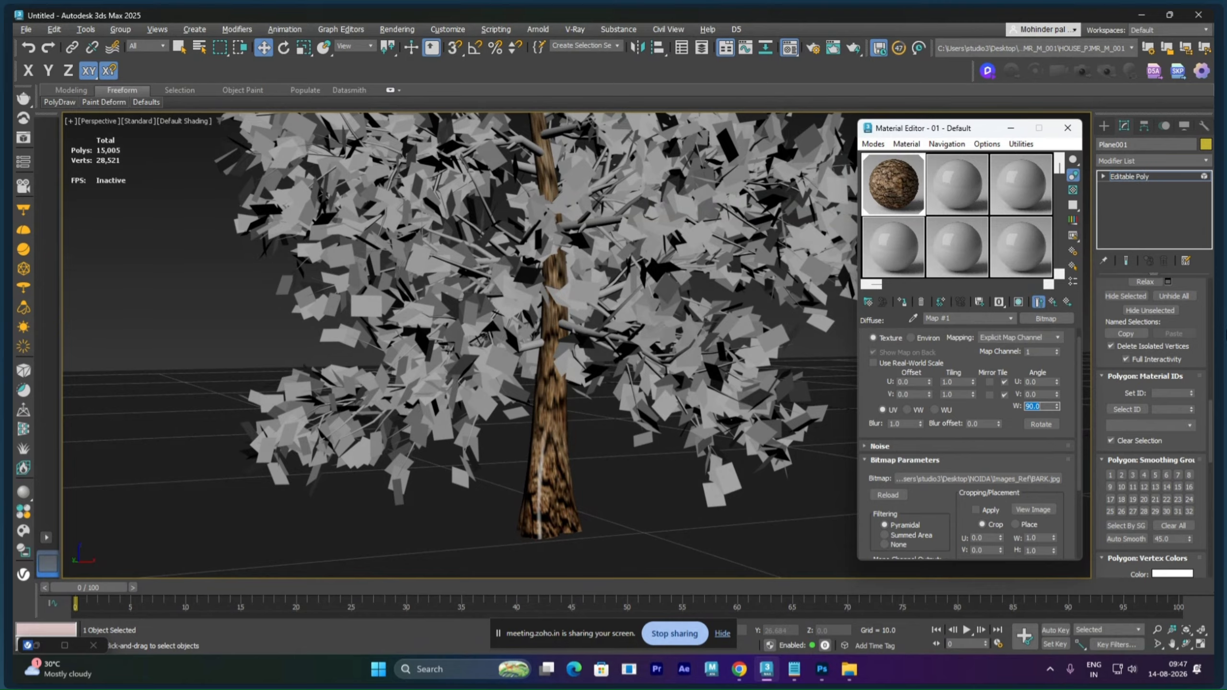
text(180)
key(Return)
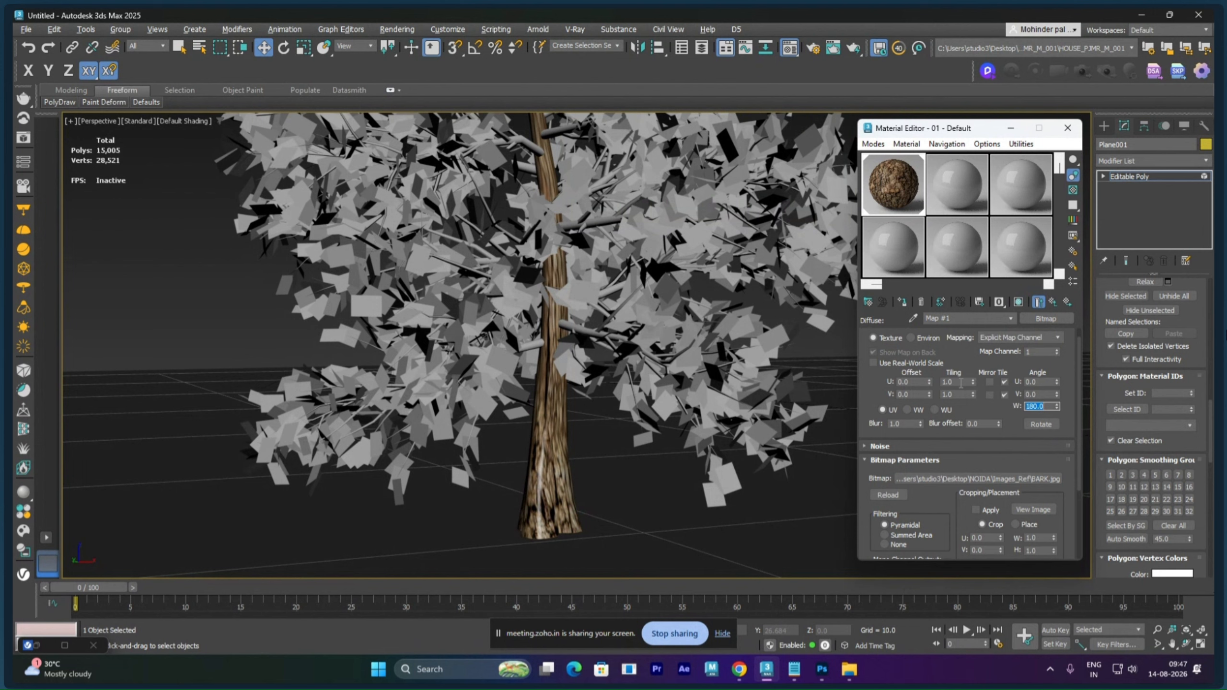
click(1052, 303)
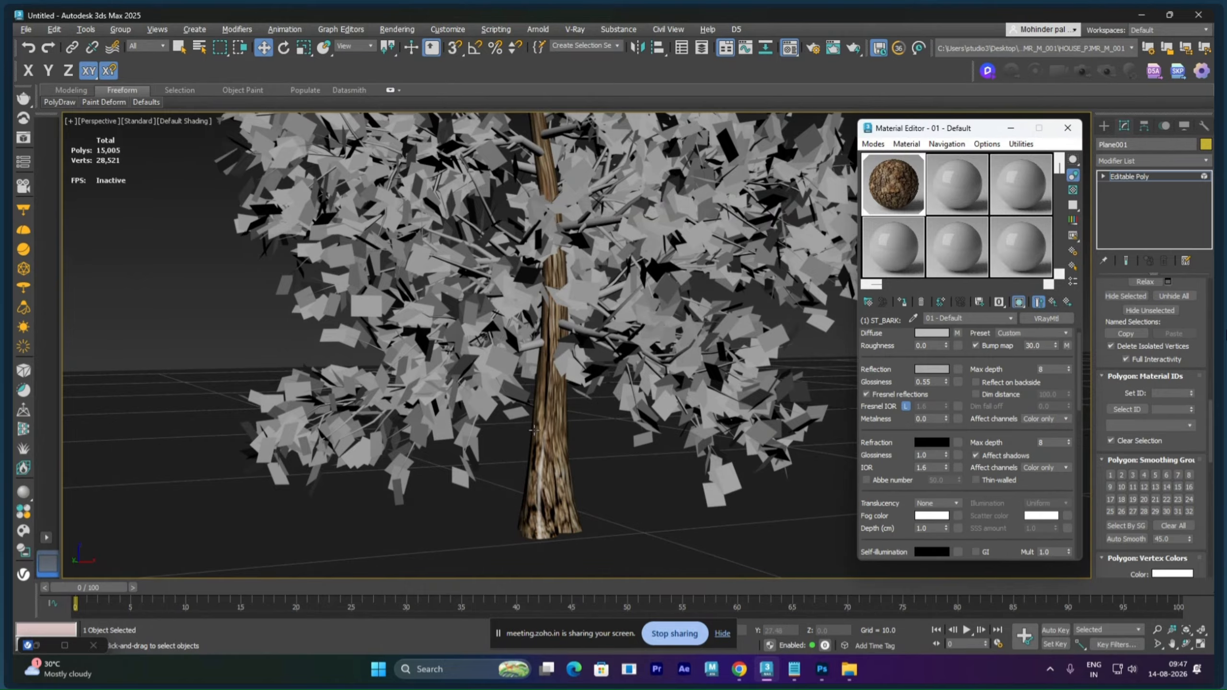
- Check the bark on the trunk up close and duplicate the ST_BARK sub-material onto BR with the Copy method
scroll(536, 431, up, 3)
scroll(535, 429, up, 4)
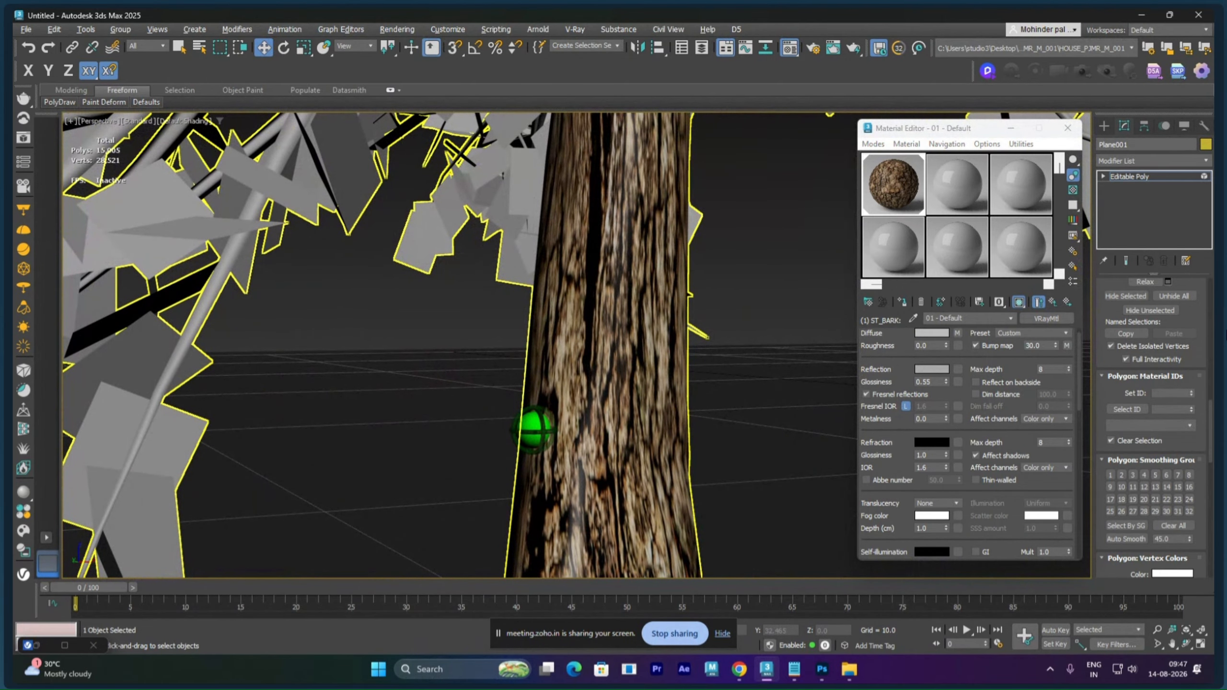
scroll(534, 430, down, 6)
middle_drag(543, 422, 552, 482)
scroll(552, 482, up, 6)
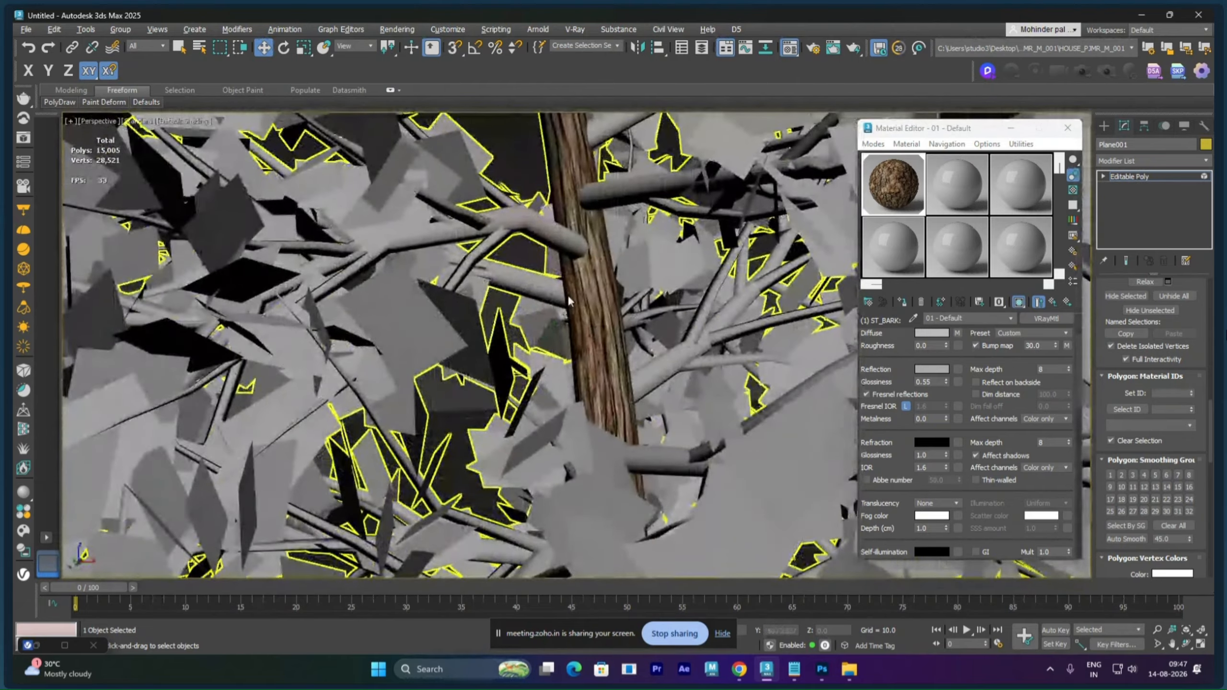
scroll(576, 323, up, 3)
scroll(593, 294, down, 3)
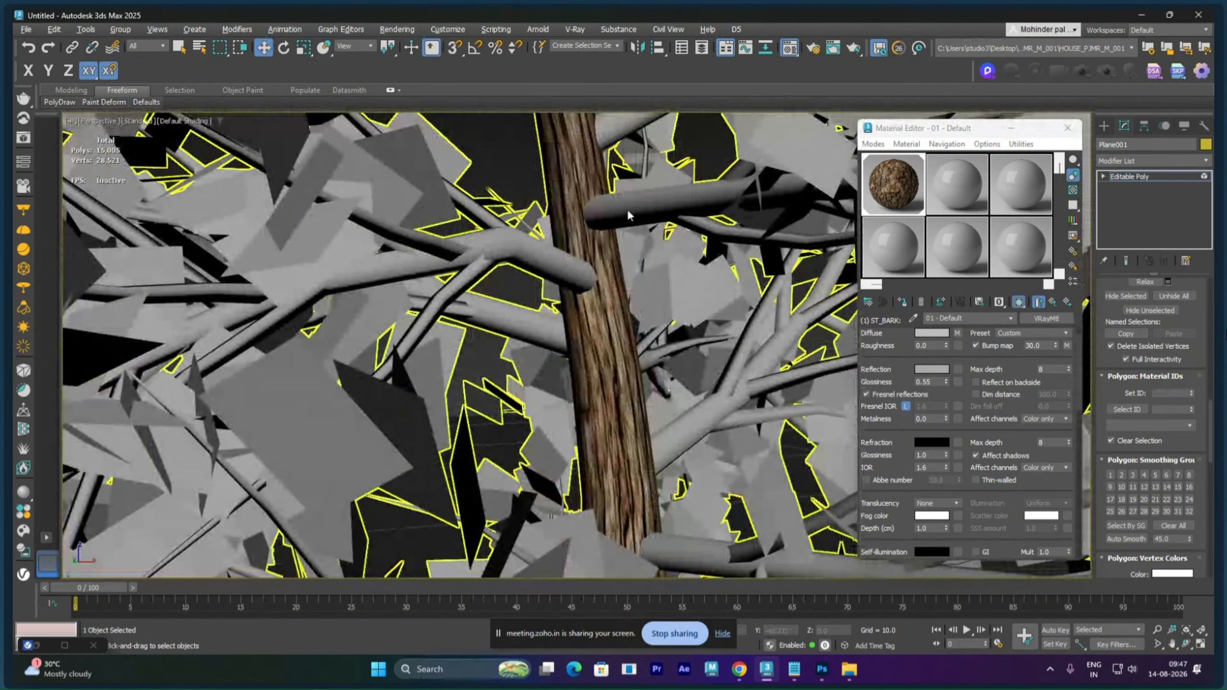
click(1050, 304)
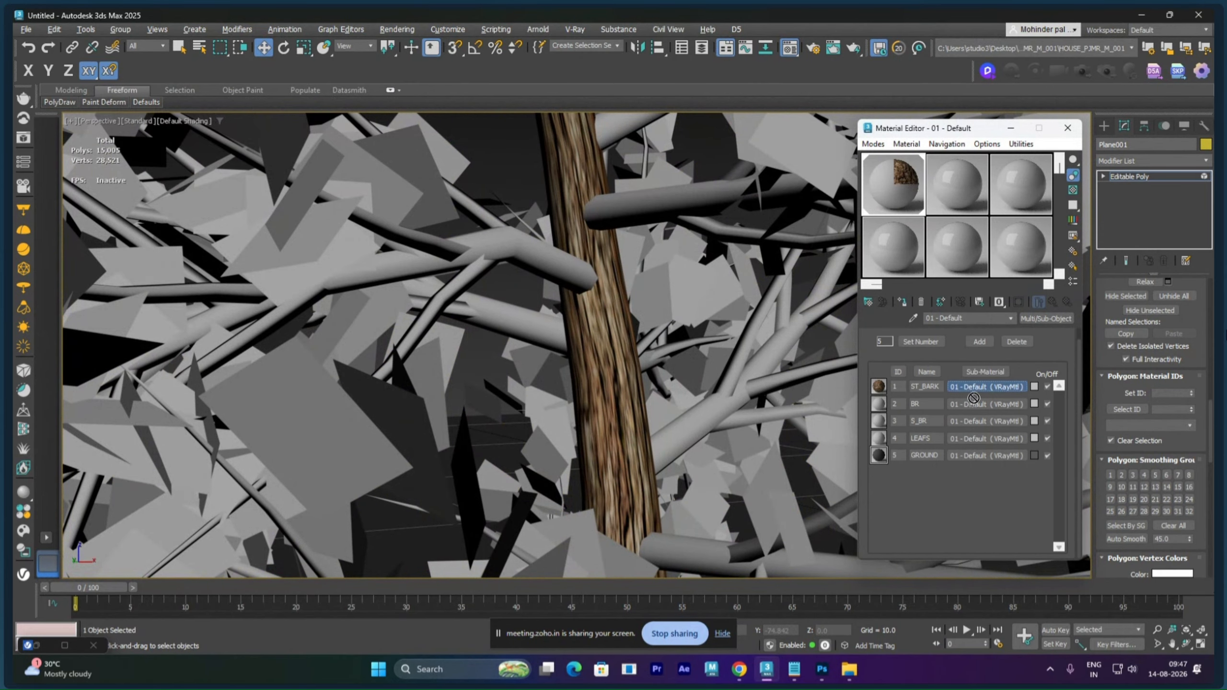
drag(970, 408, 968, 404)
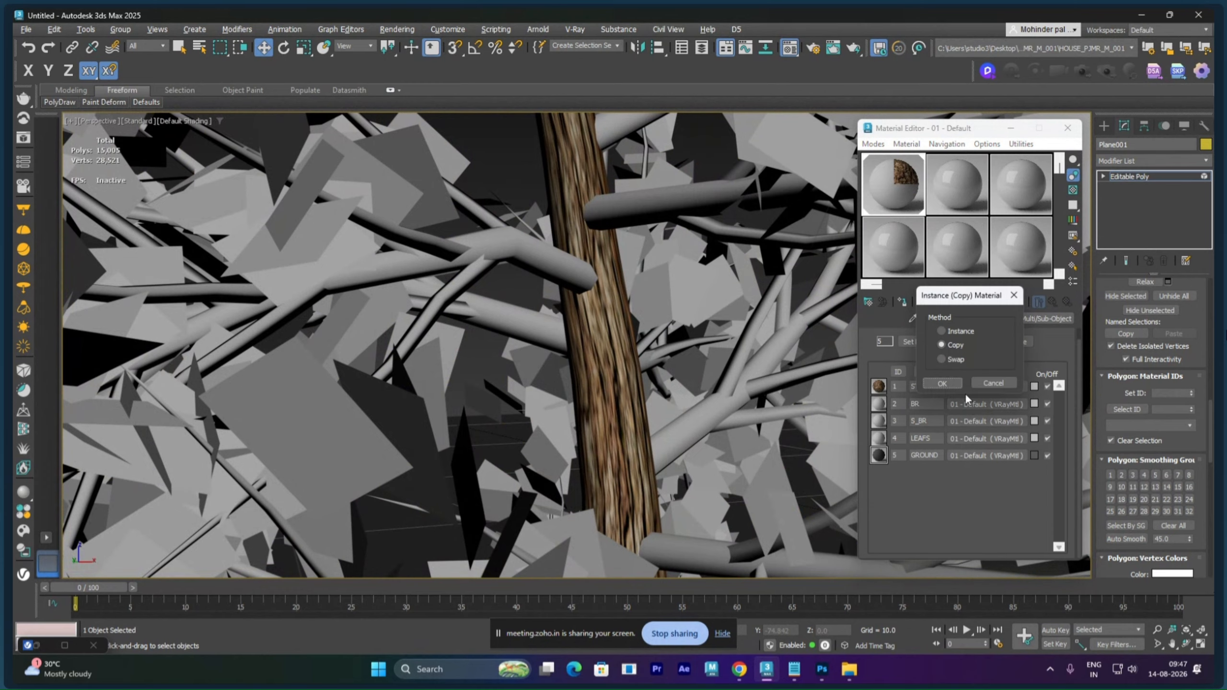
click(941, 383)
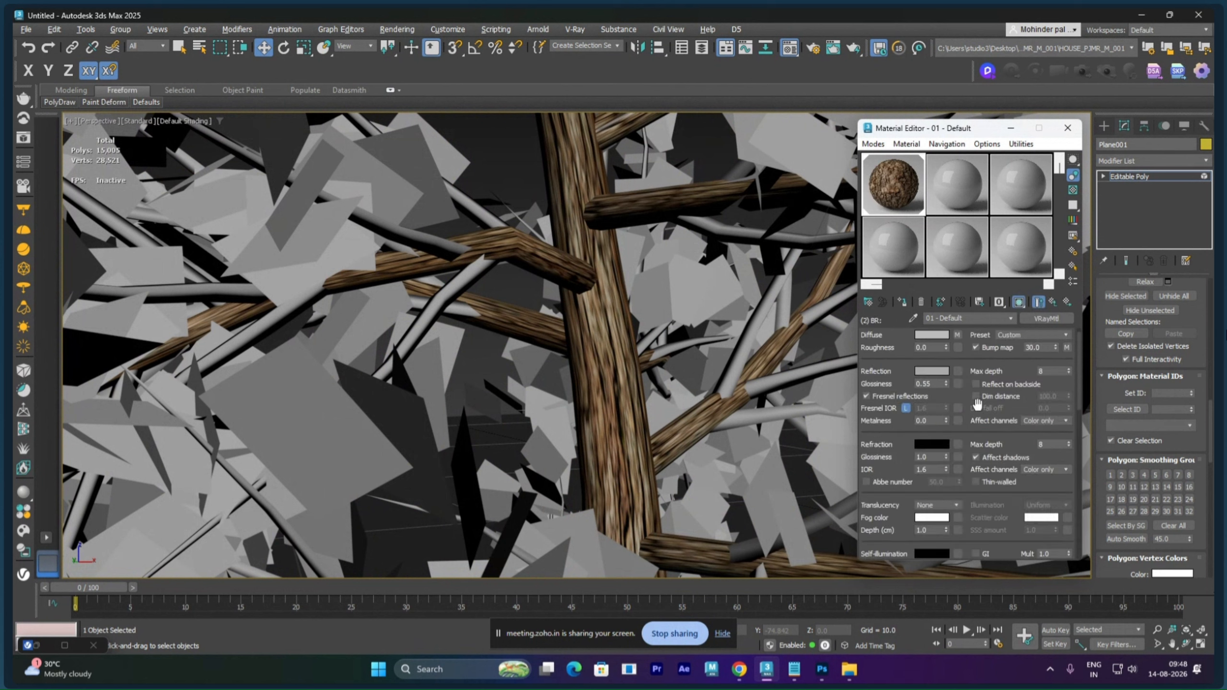
- Set the Diffuse map amount of the BR sub-material to 50
click(977, 405)
scroll(913, 384, down, 10)
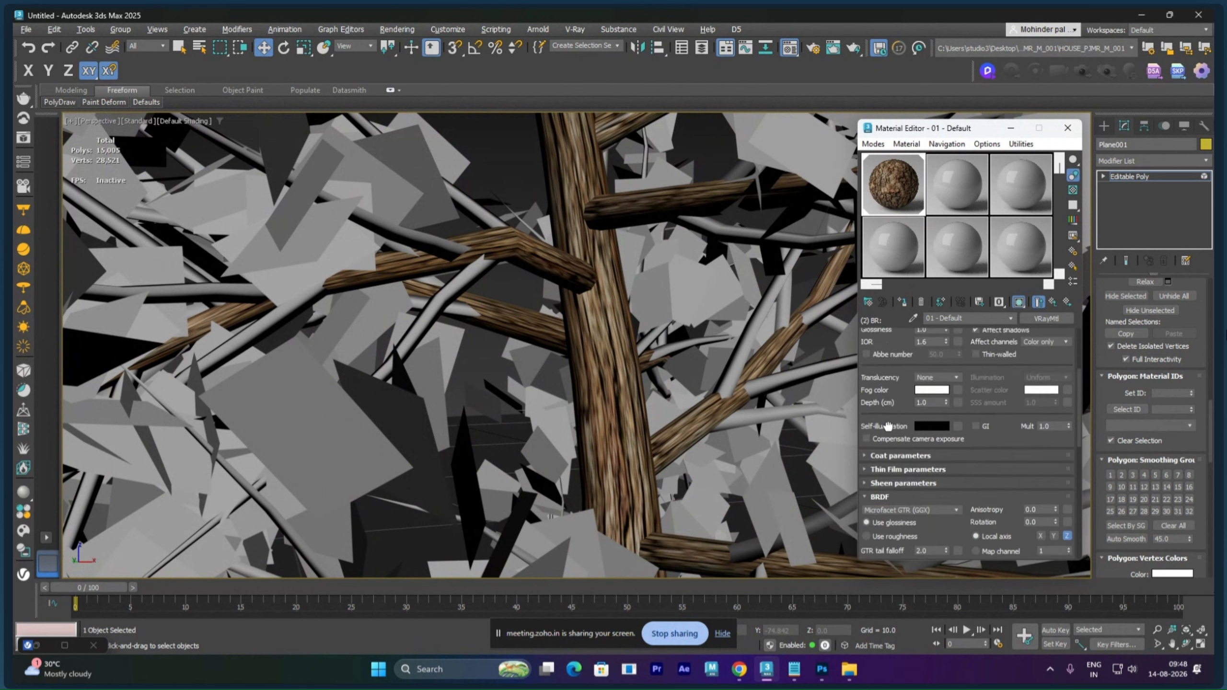
double_click(981, 381)
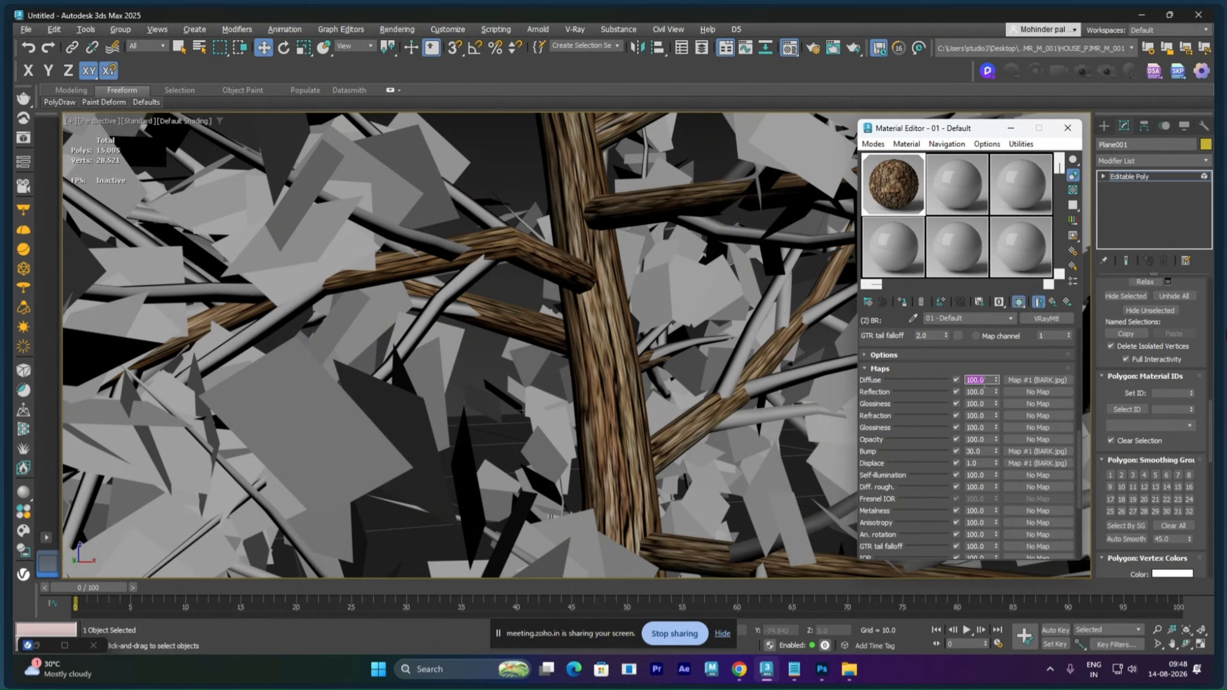
text(50)
key(Return)
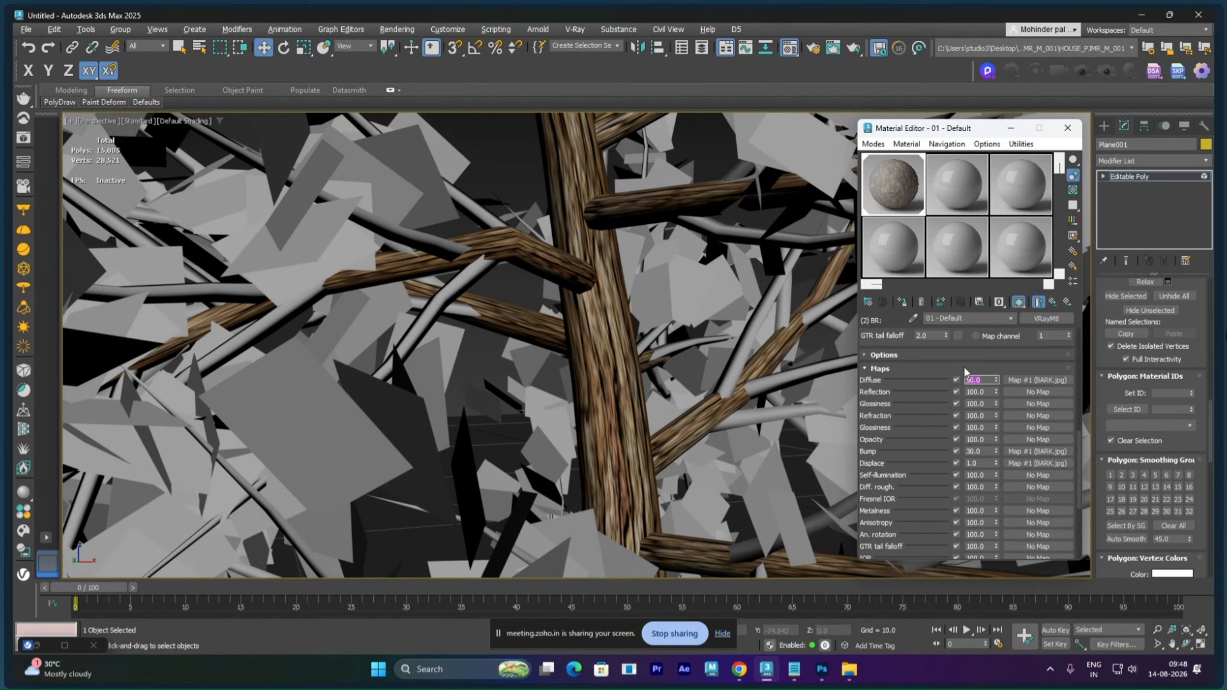
- Change BR's diffuse color to a dark green with display RGB values of 25, 53 and 24
scroll(915, 364, up, 3)
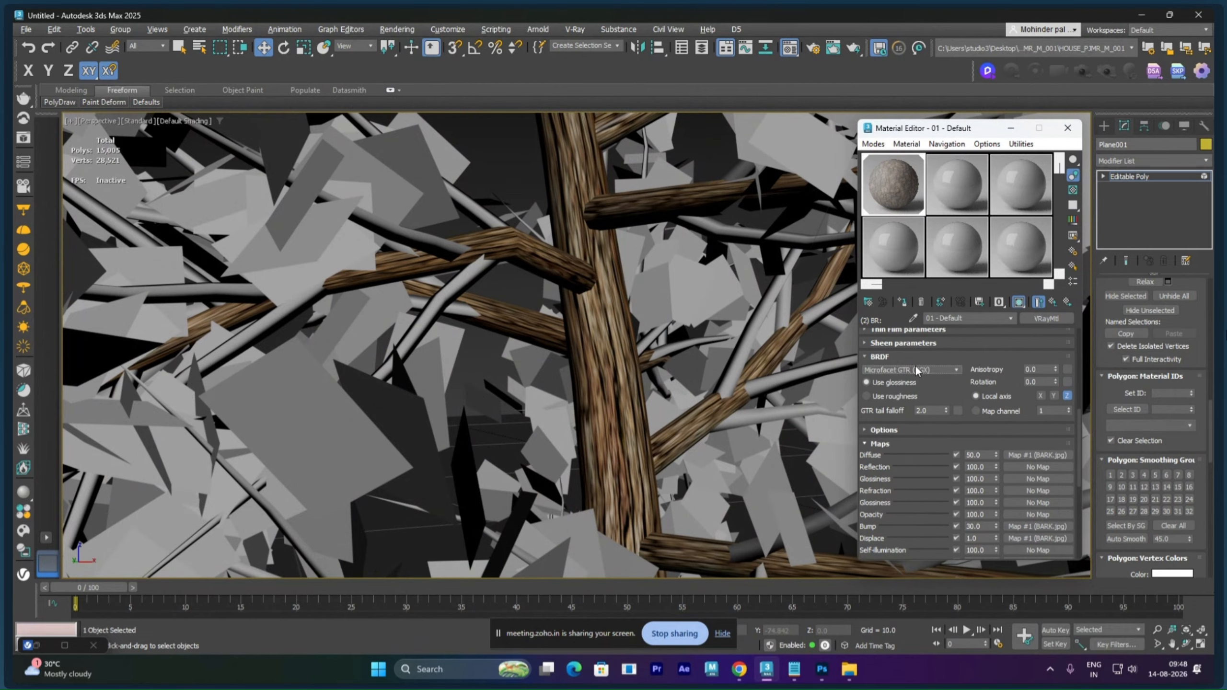
drag(1078, 432, 1081, 344)
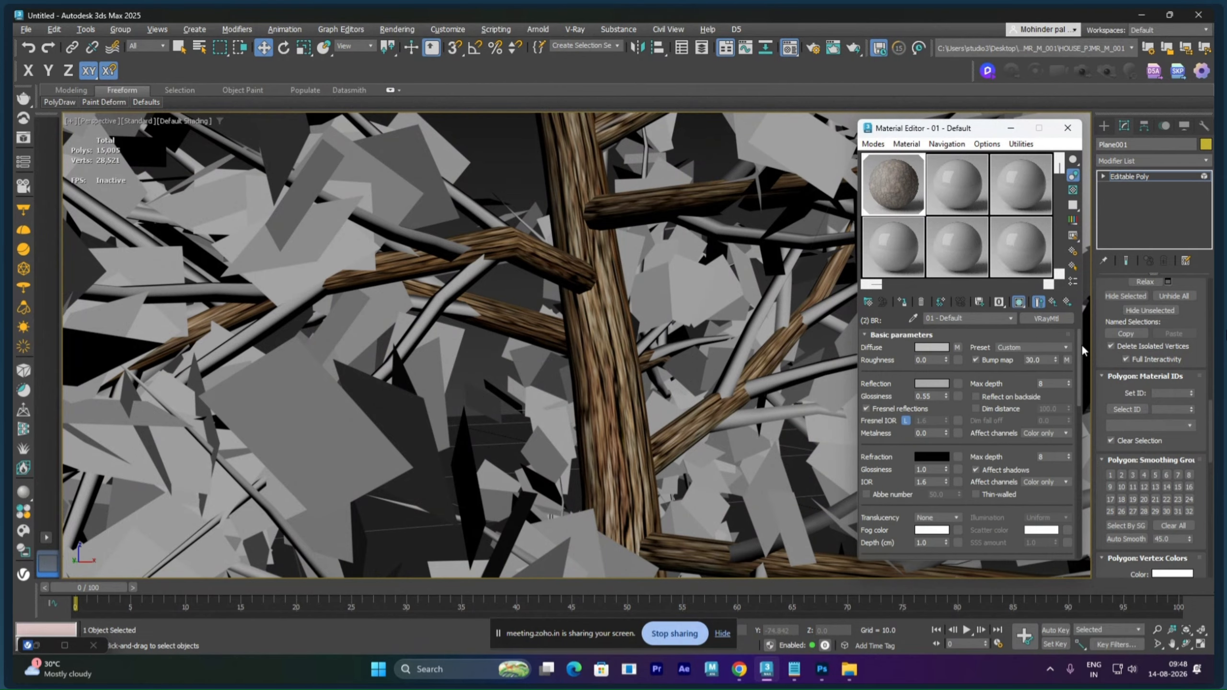
click(933, 347)
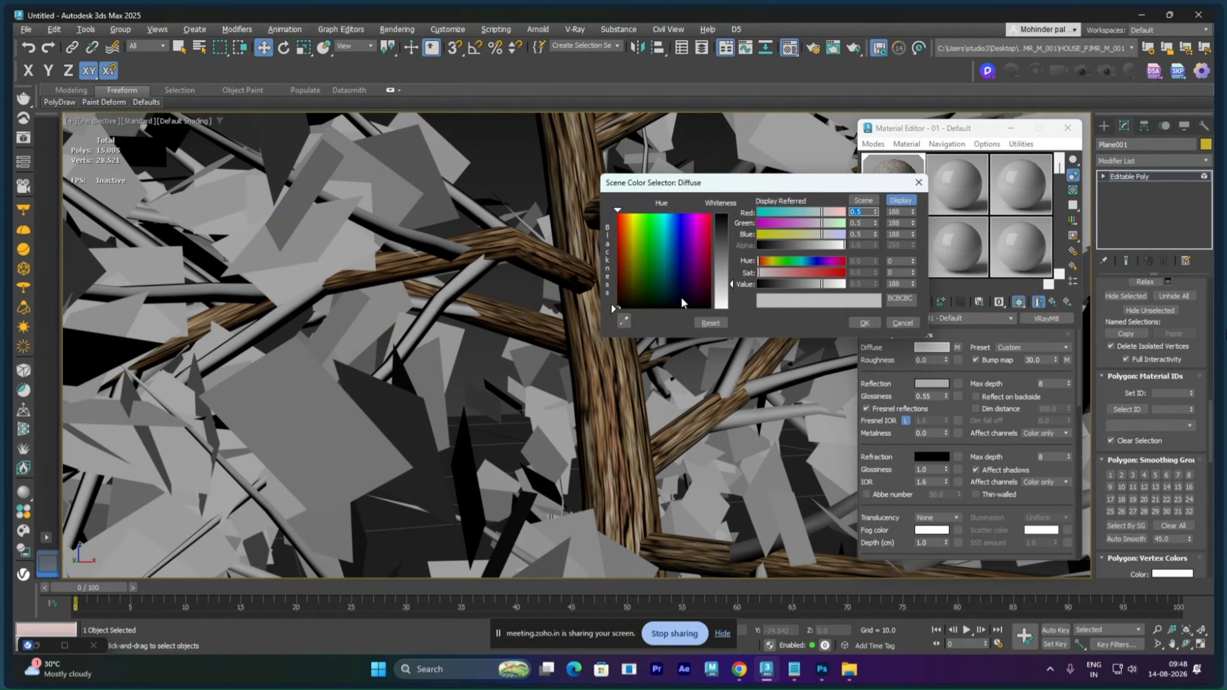
click(647, 294)
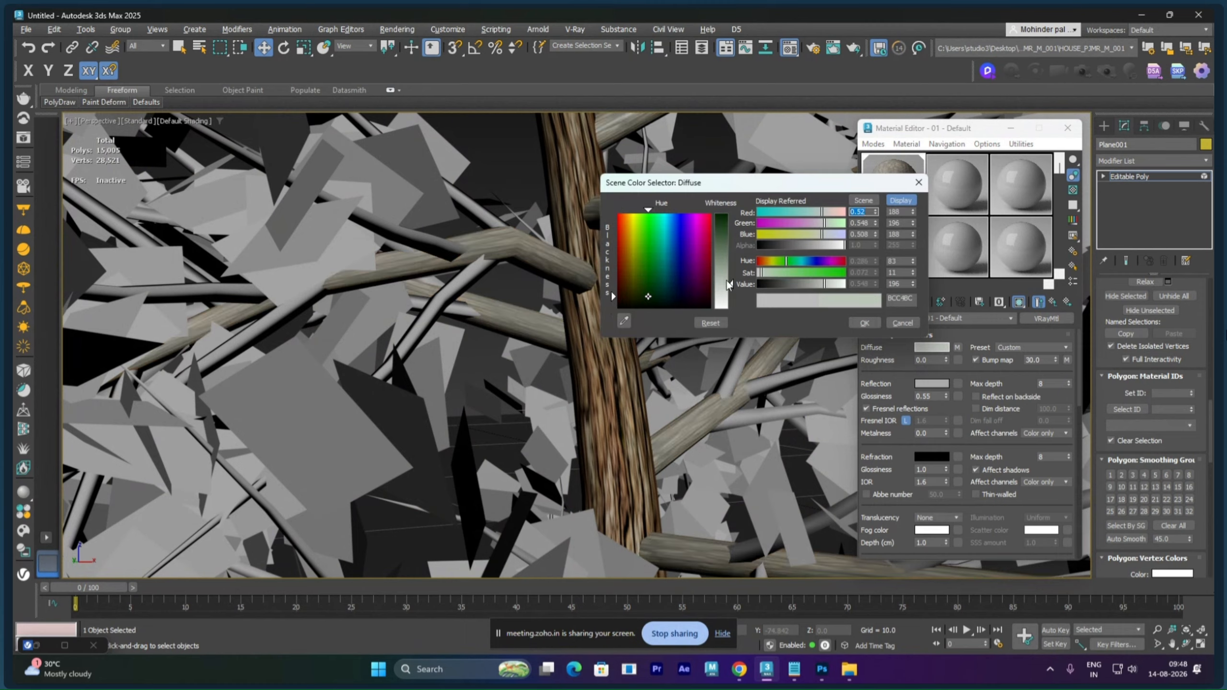
drag(727, 280, 730, 222)
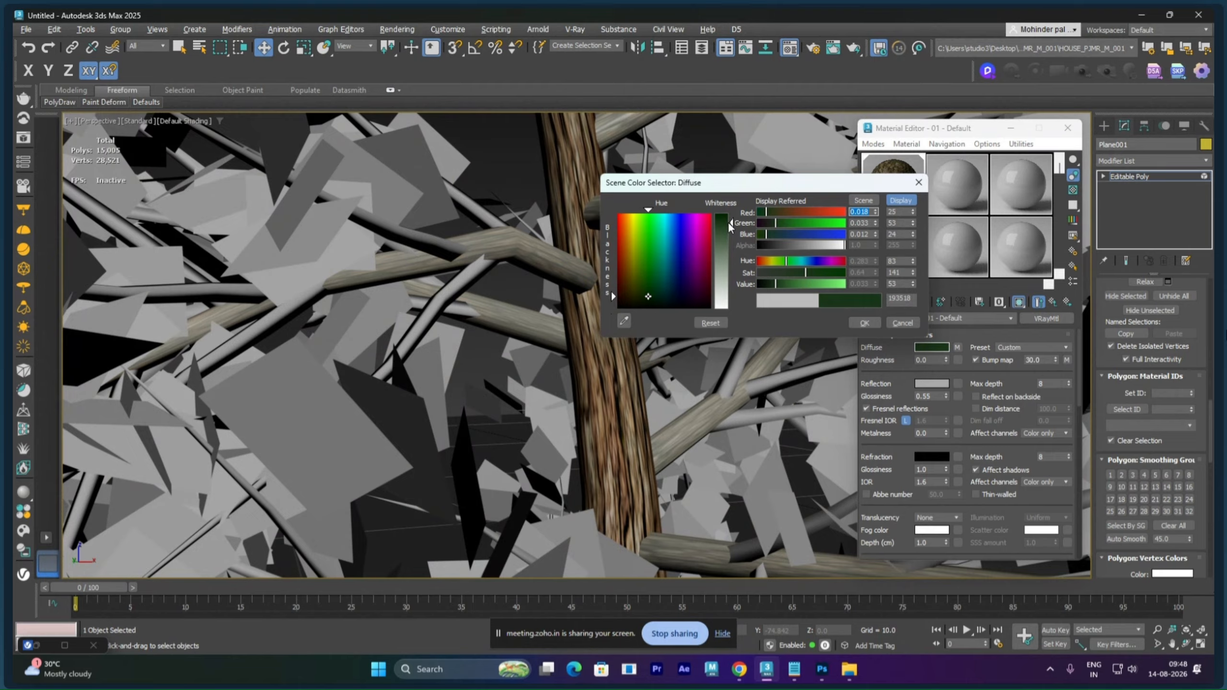
drag(855, 186, 787, 263)
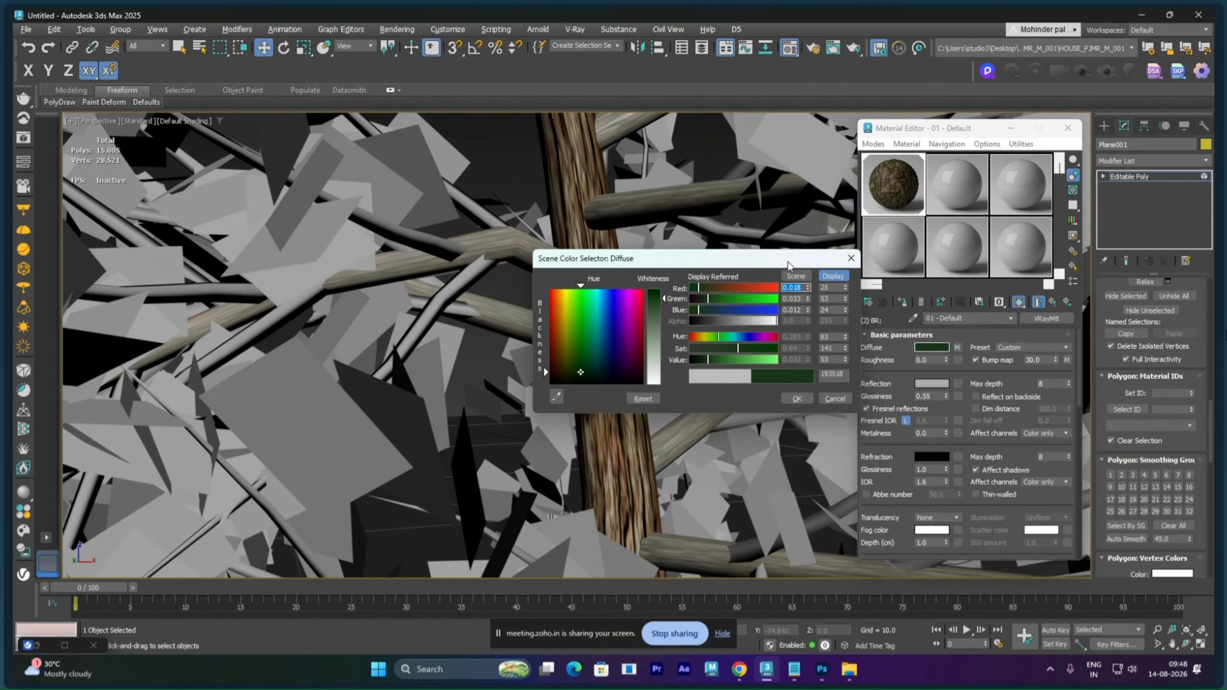
click(797, 399)
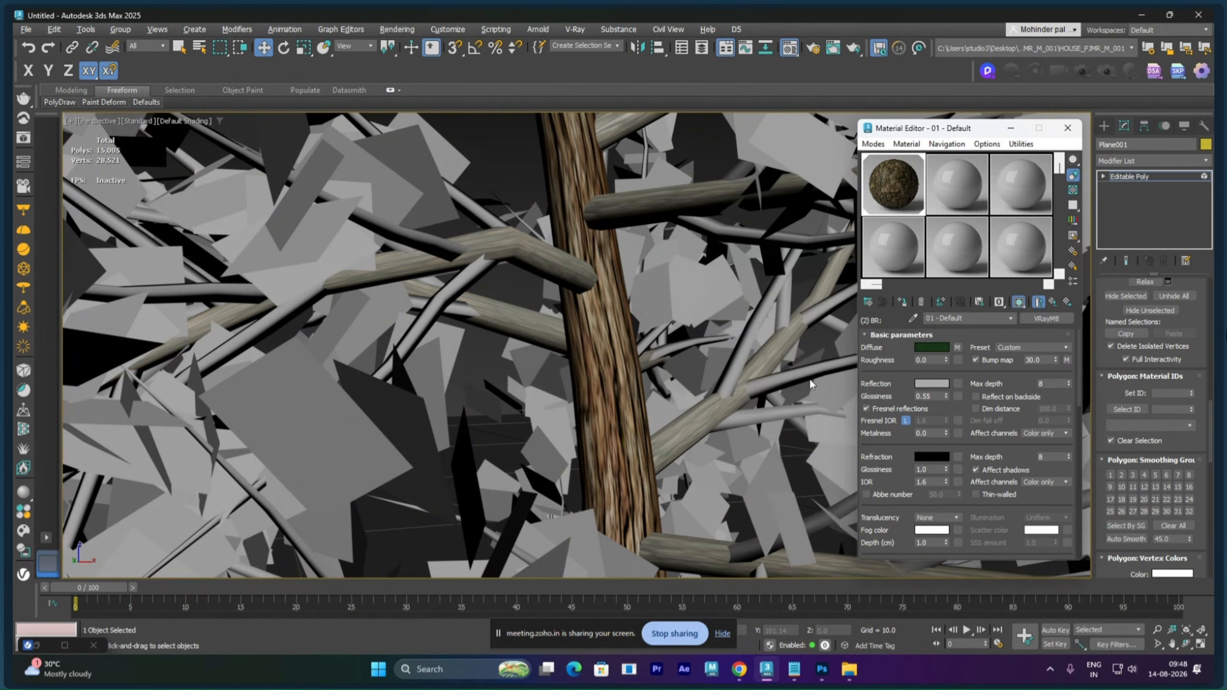
- Inspect the BR material sample in an enlarged preview and return to the Multi/Sub-Object level
double_click(876, 197)
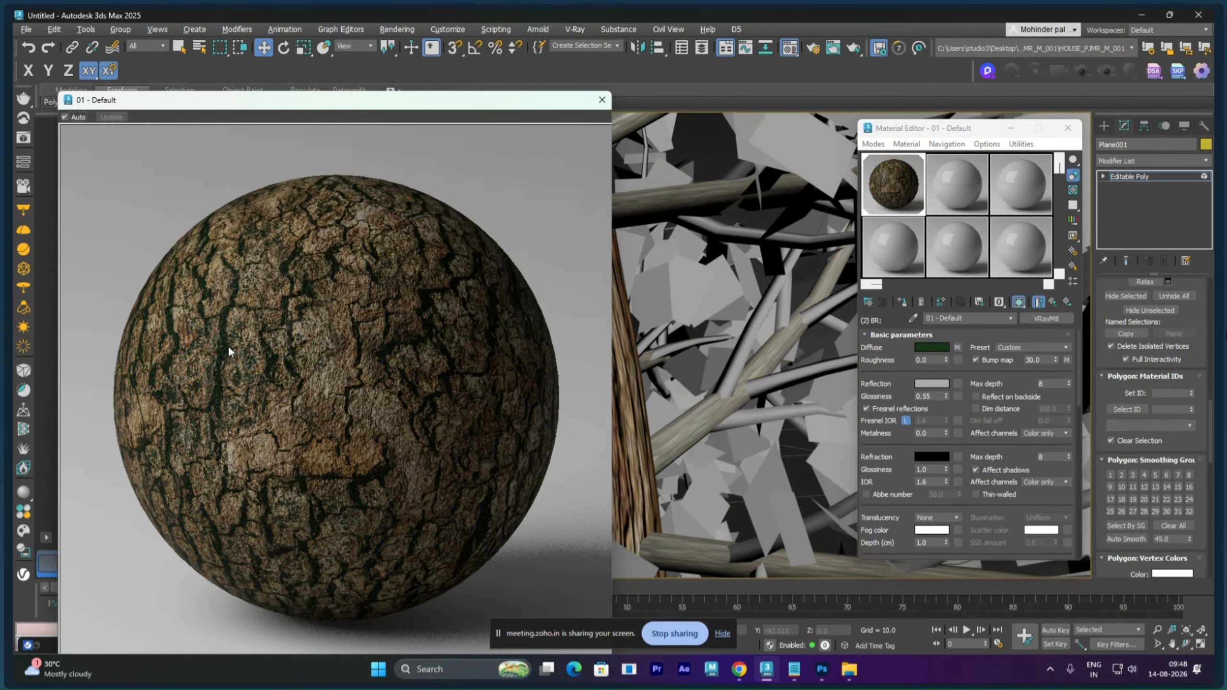
click(601, 100)
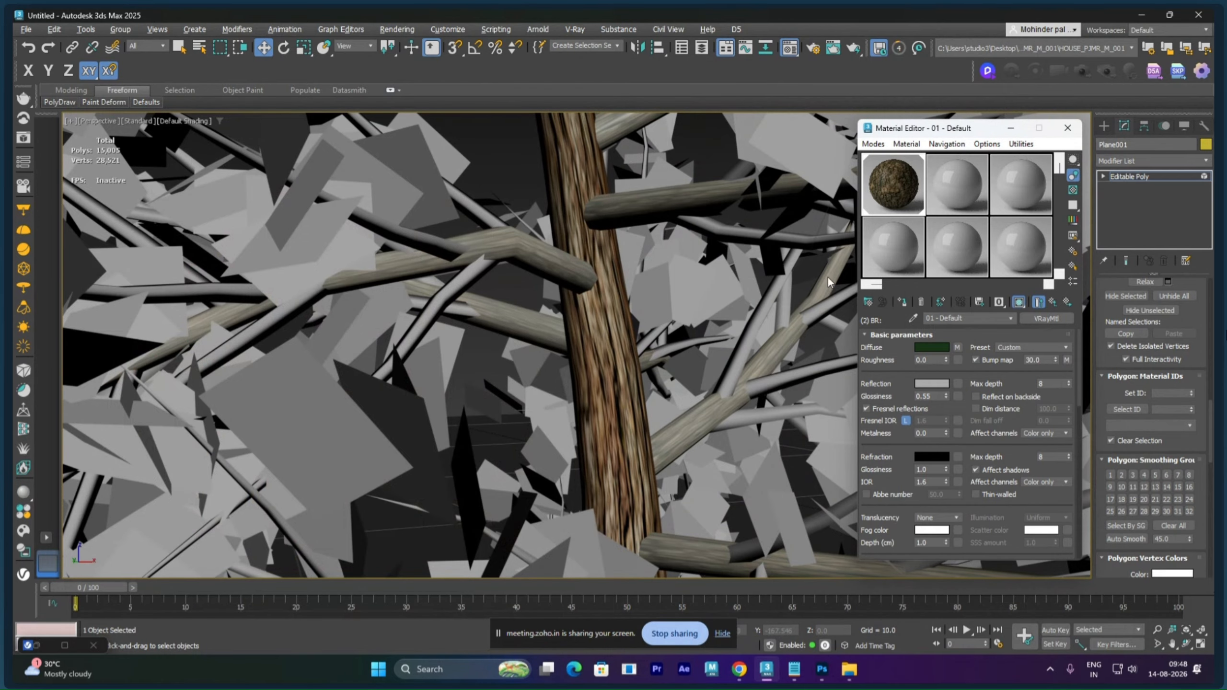
click(1053, 303)
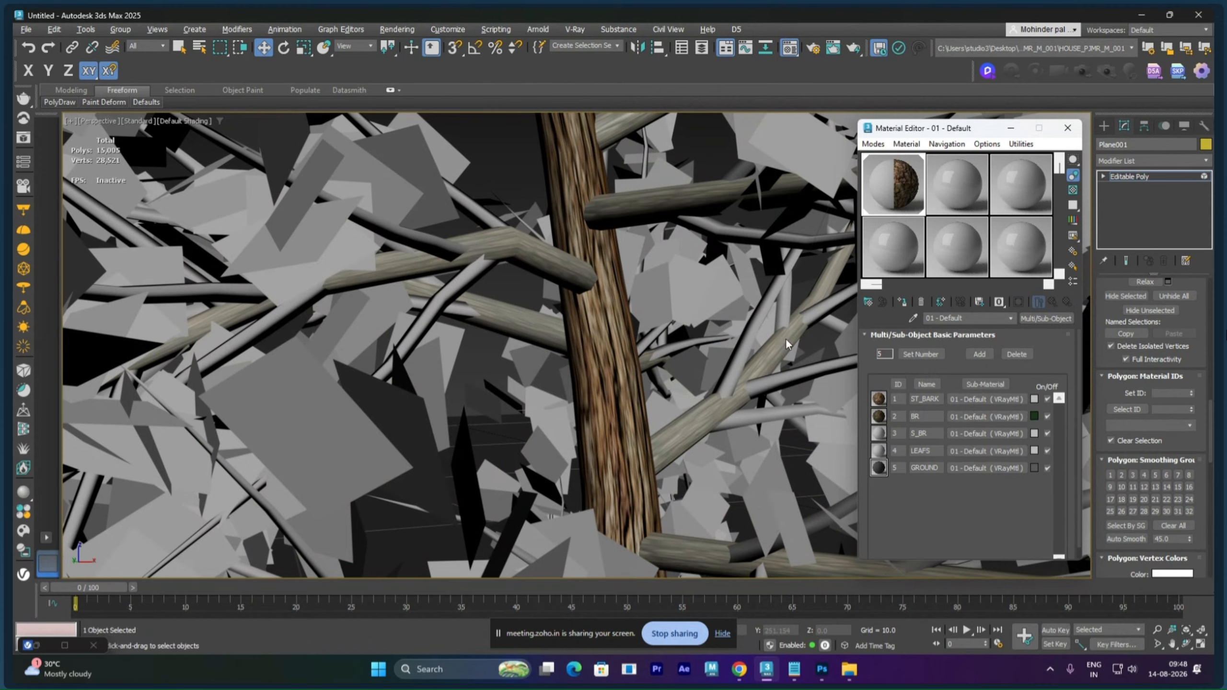
- Change the S_BR sub-material's diffuse color to a pale green with display RGB values of 203, 252 and 198 and return to the Multi/Sub-Object level
click(988, 434)
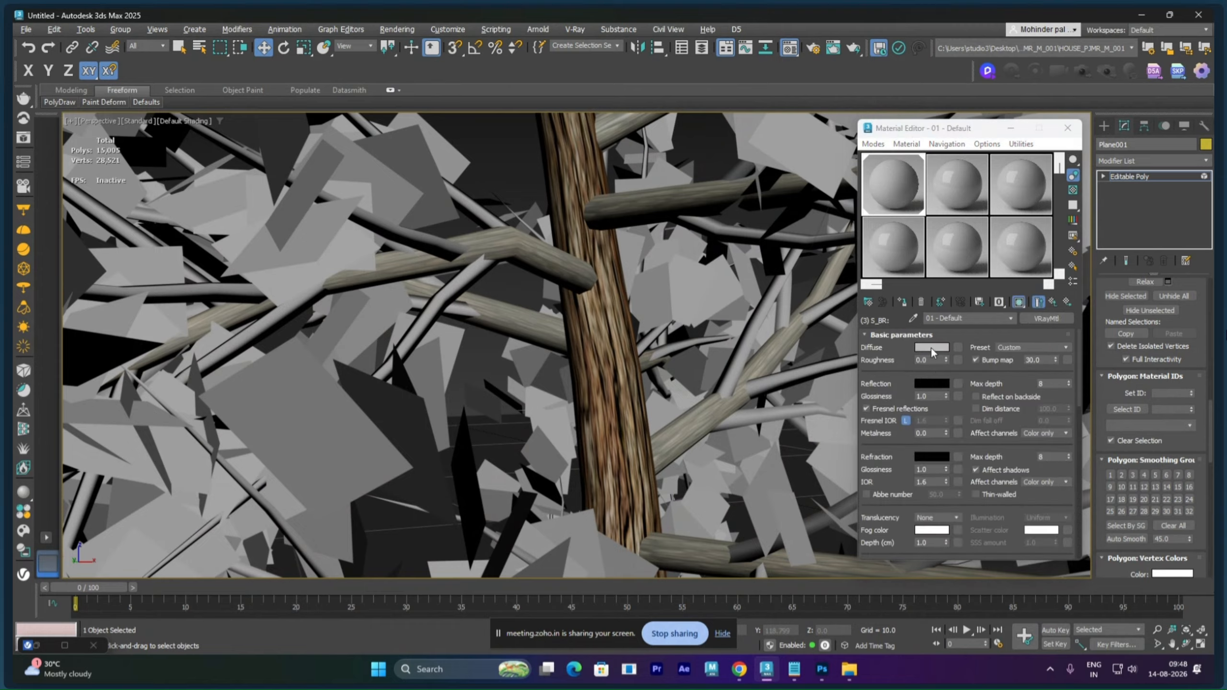
click(931, 348)
click(643, 299)
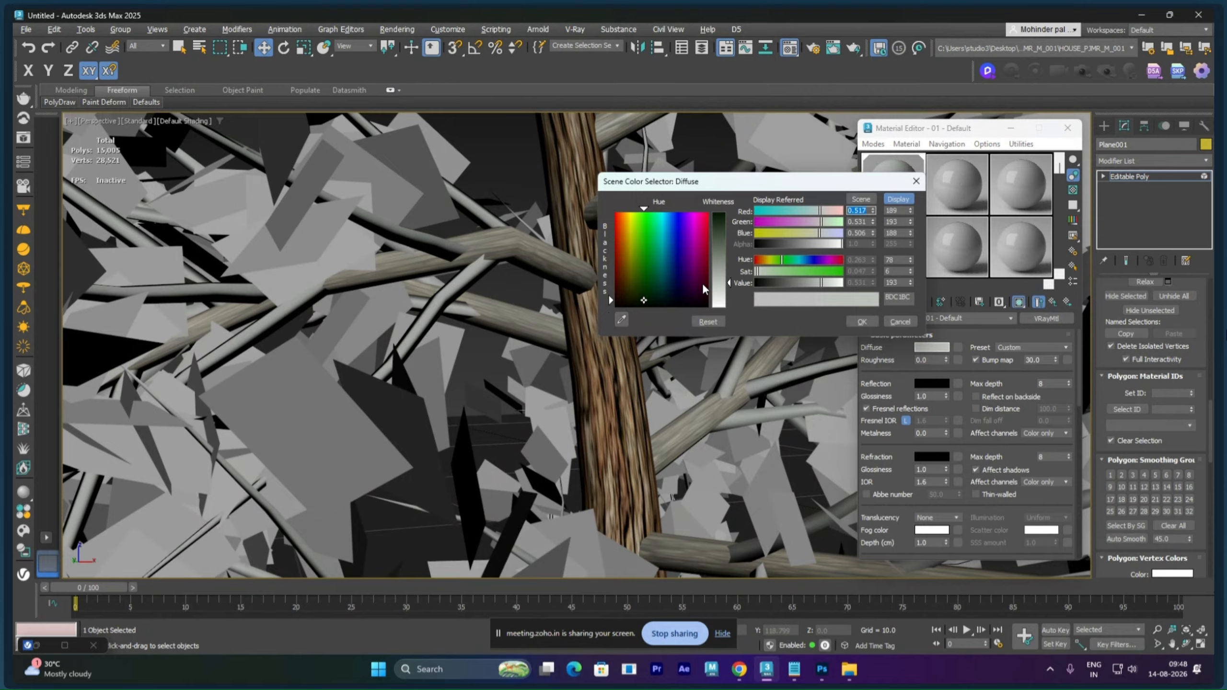
mouse_move(775, 272)
mouse_down()
mouse_move(832, 273)
mouse_move(825, 284)
mouse_move(774, 287)
mouse_up()
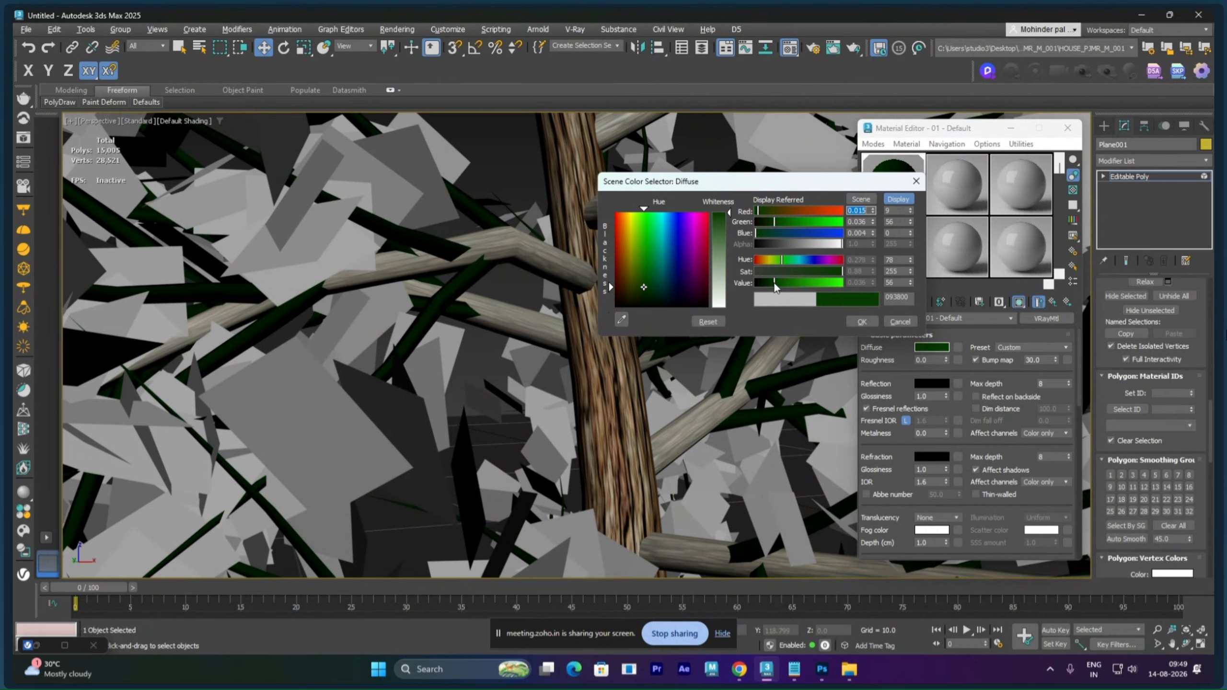
click(861, 322)
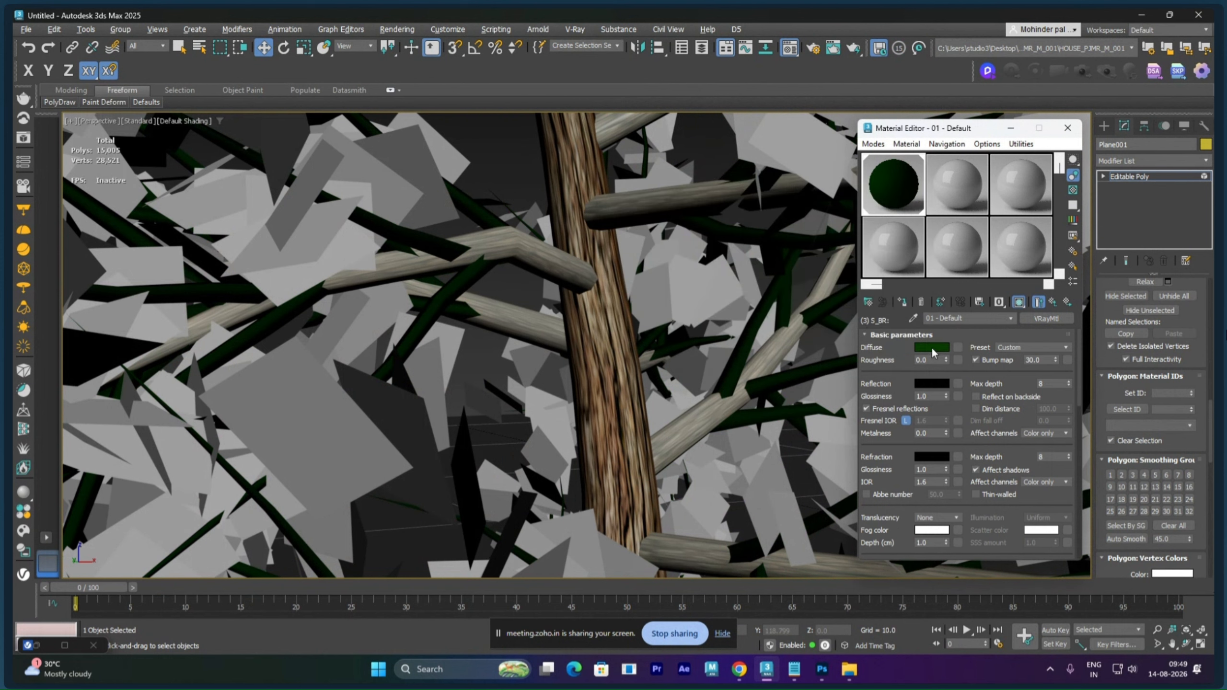
click(932, 348)
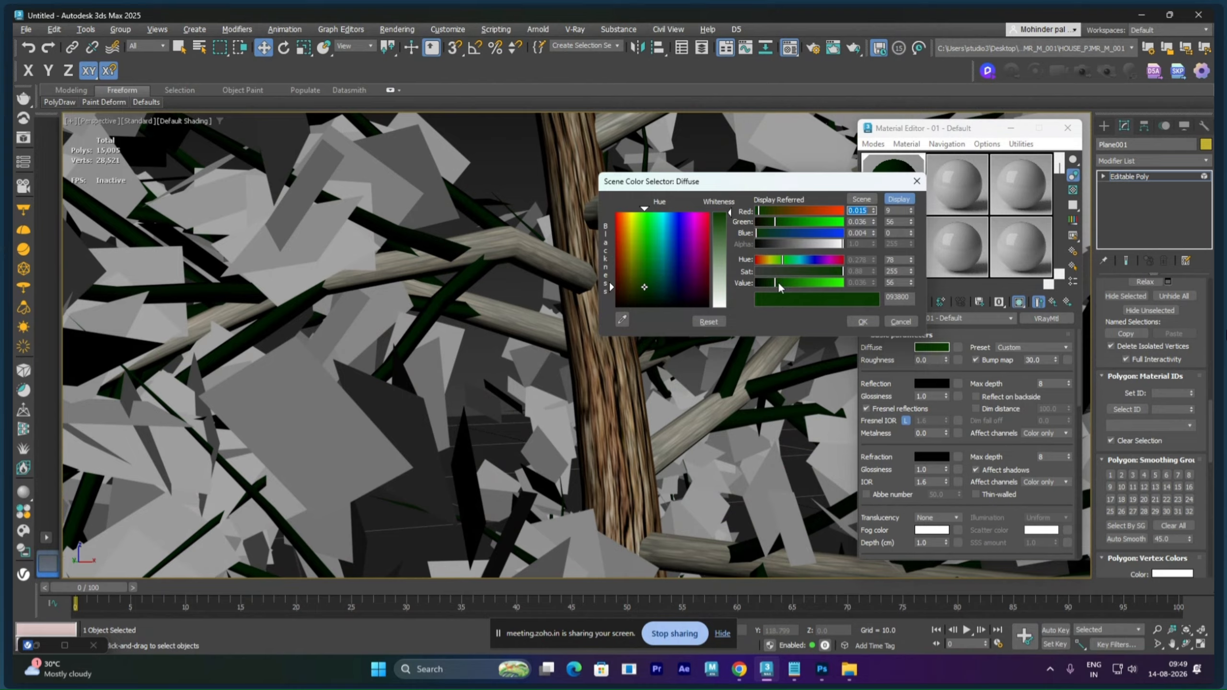
drag(775, 284, 781, 286)
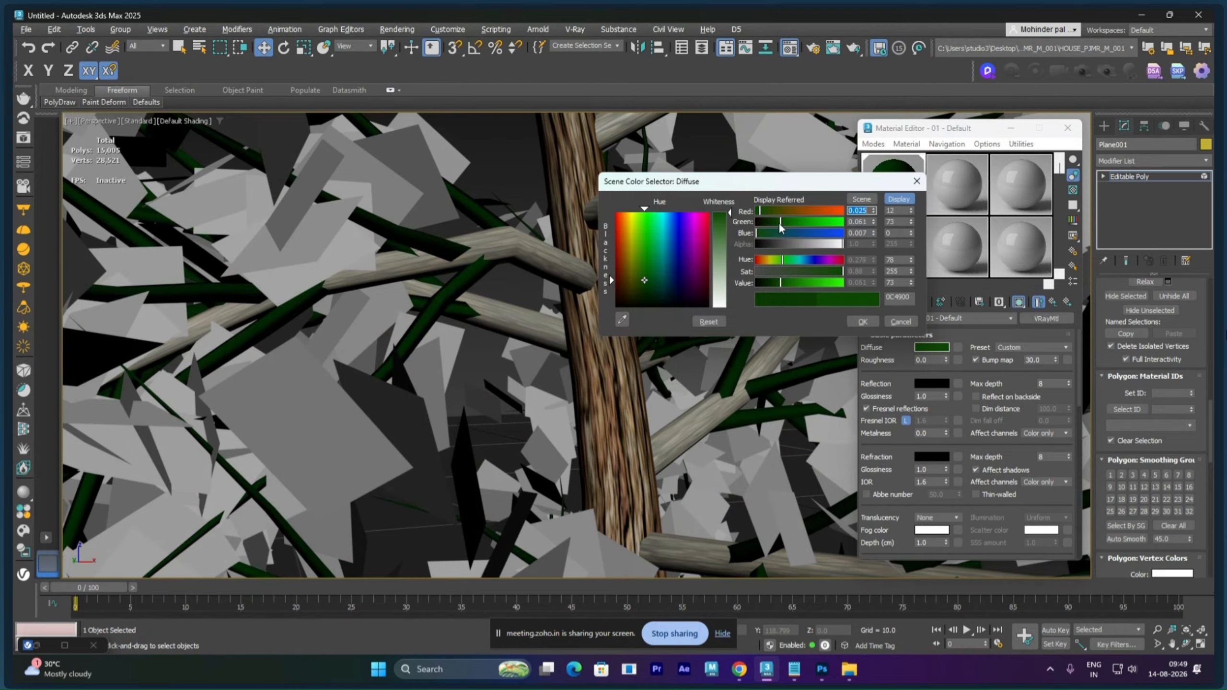
drag(779, 223, 795, 222)
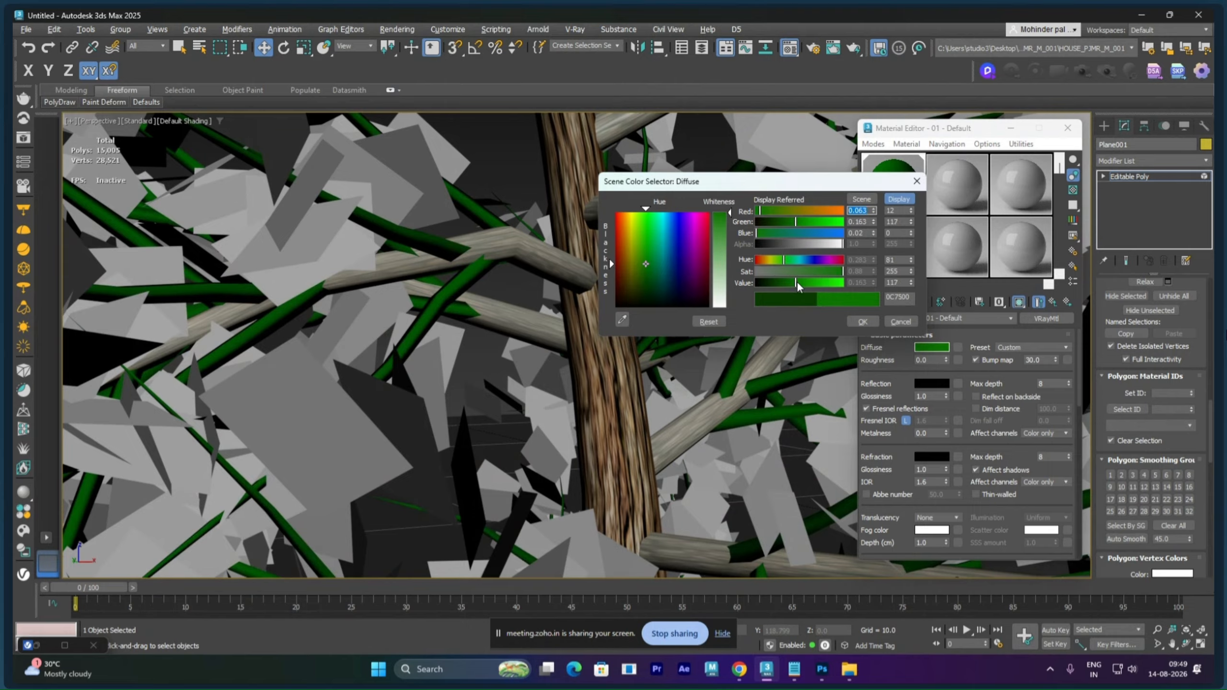
drag(796, 281, 841, 282)
drag(731, 271, 736, 291)
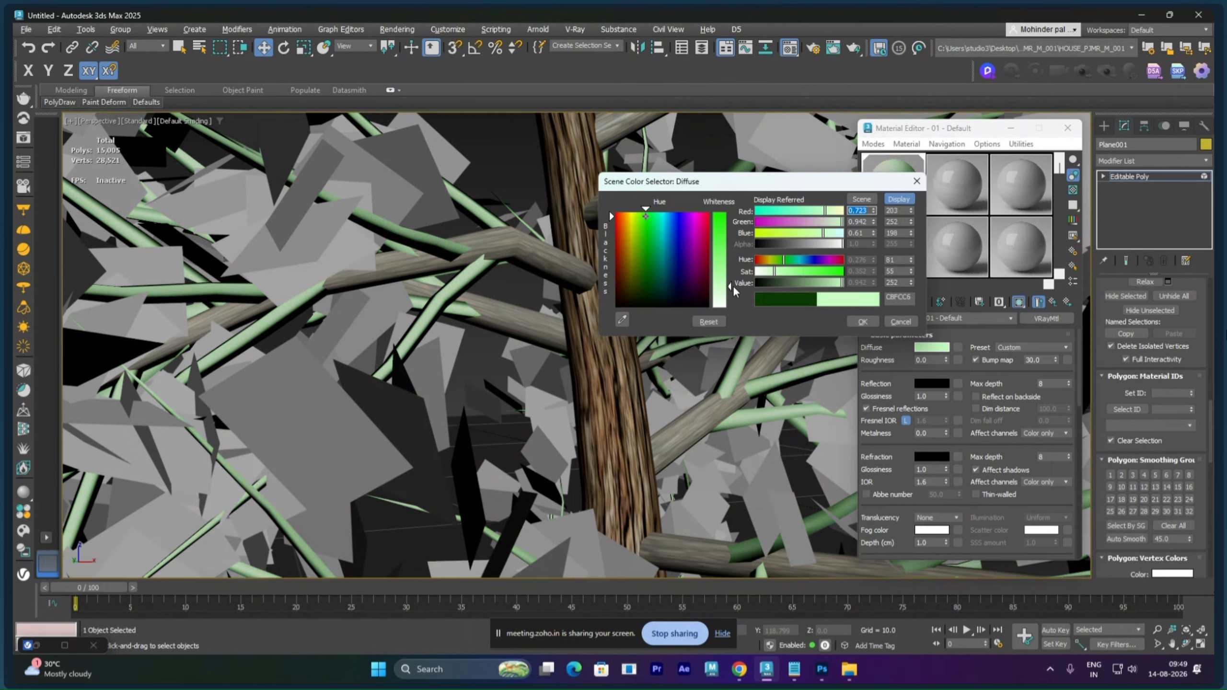
click(854, 323)
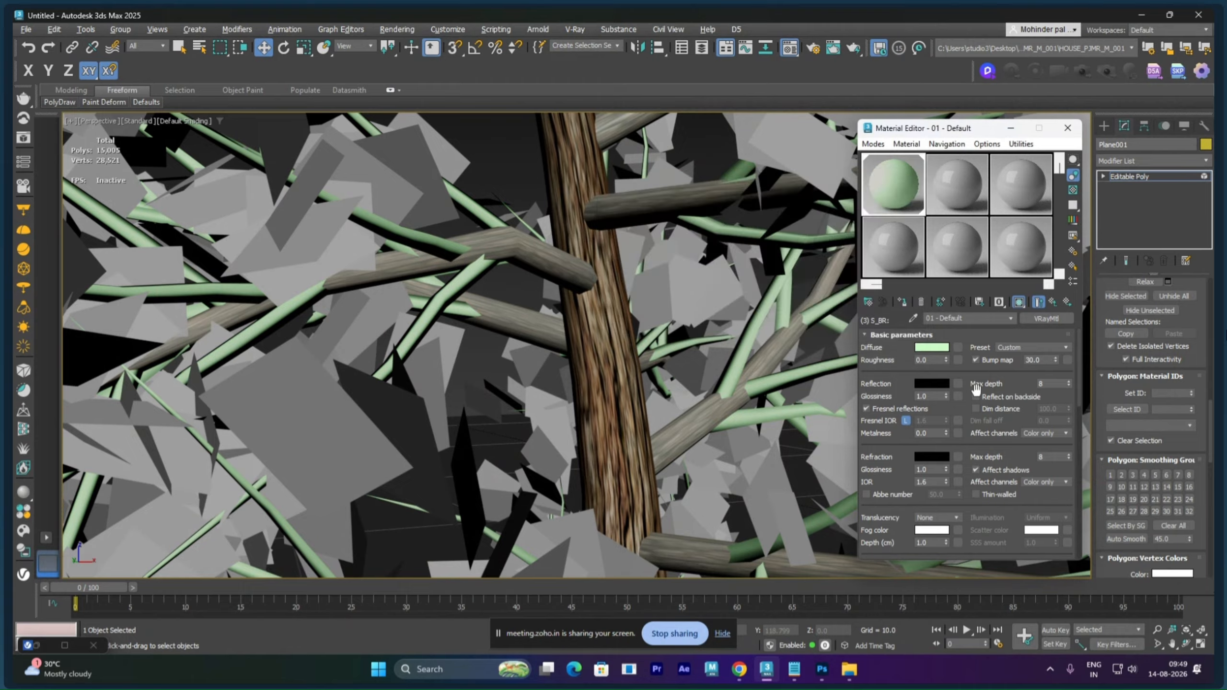
click(1041, 303)
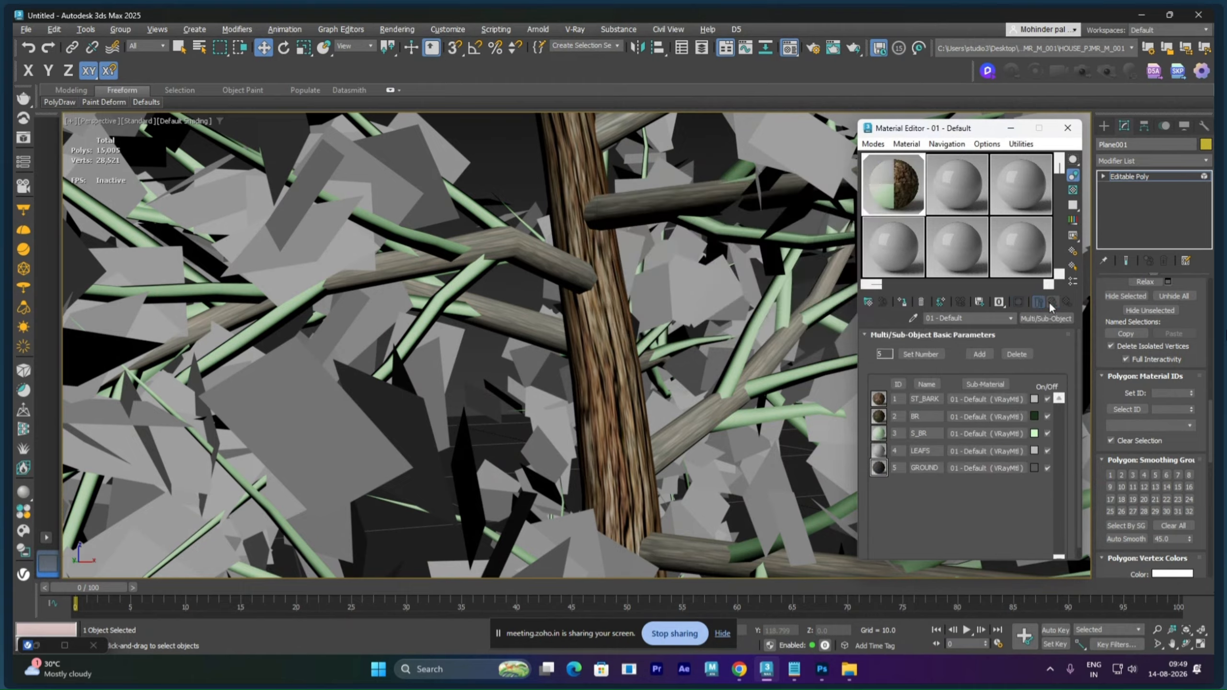
- Load LEAF.png as a Bitmap into the Diffuse map of the LEAFS sub-material and show it shaded in the viewport
click(968, 450)
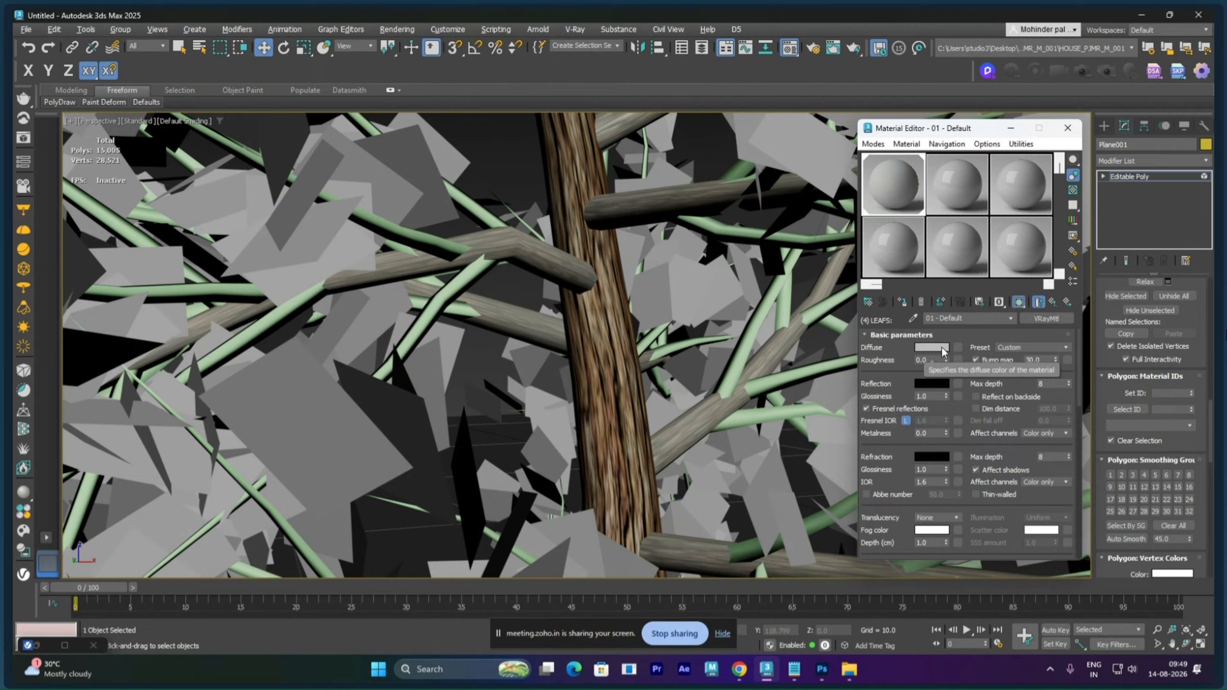
click(959, 353)
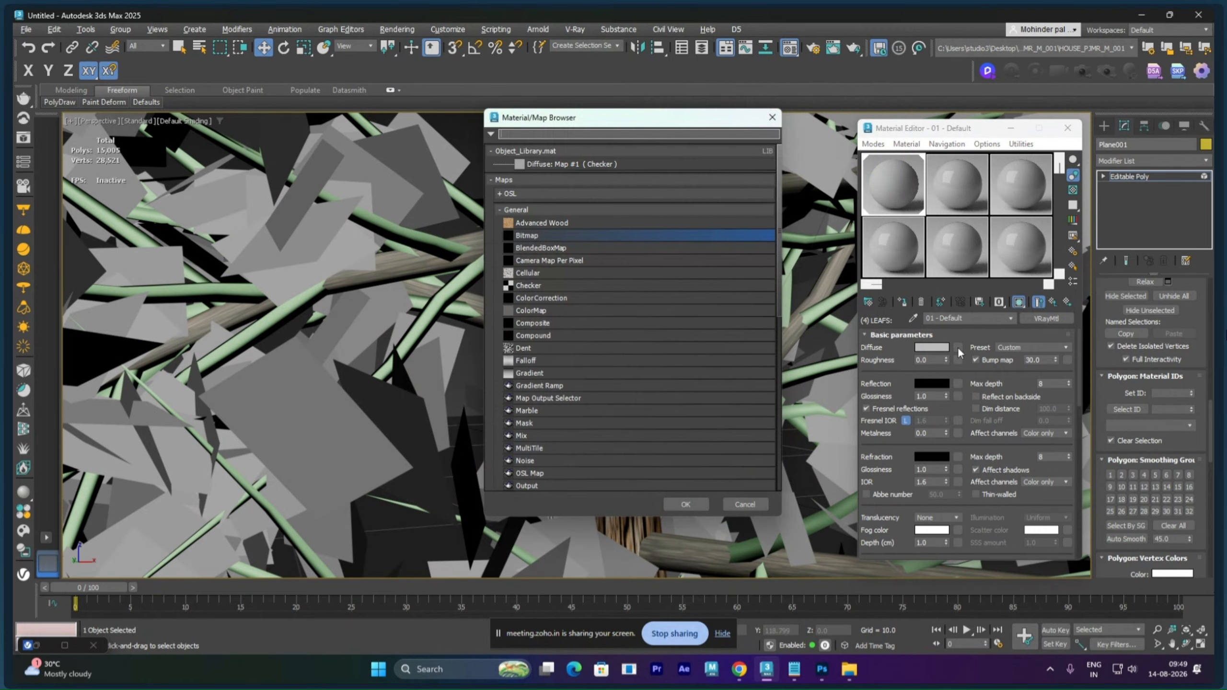
double_click(532, 237)
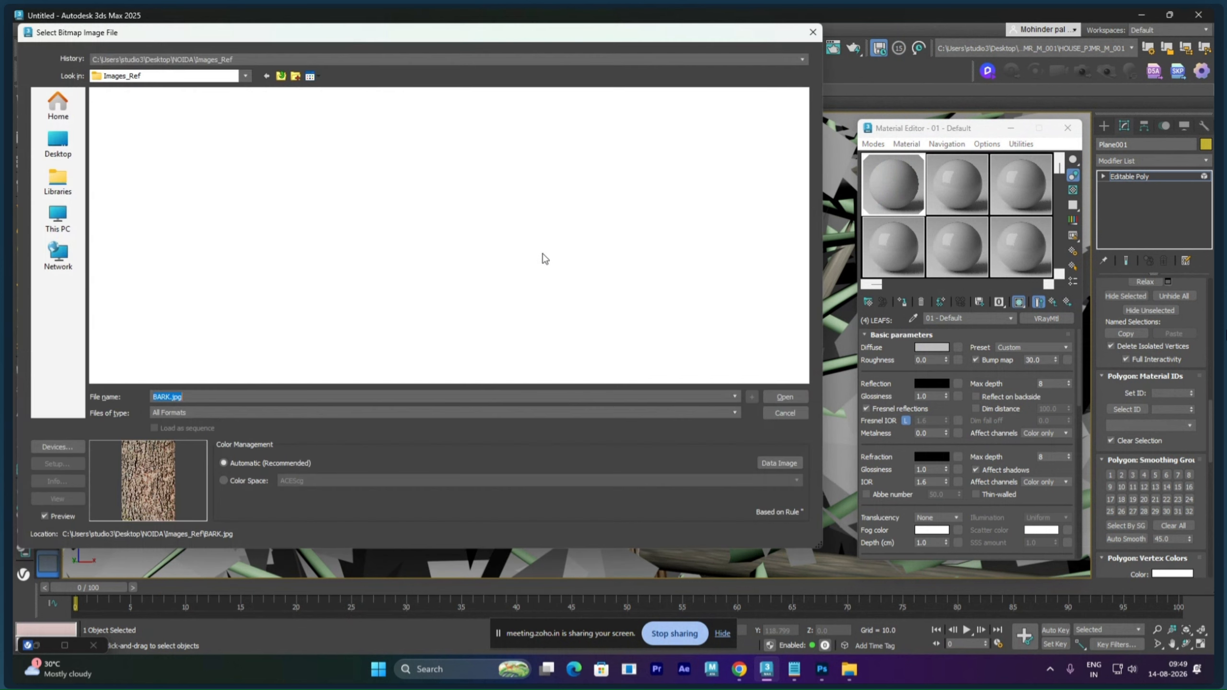
click(255, 127)
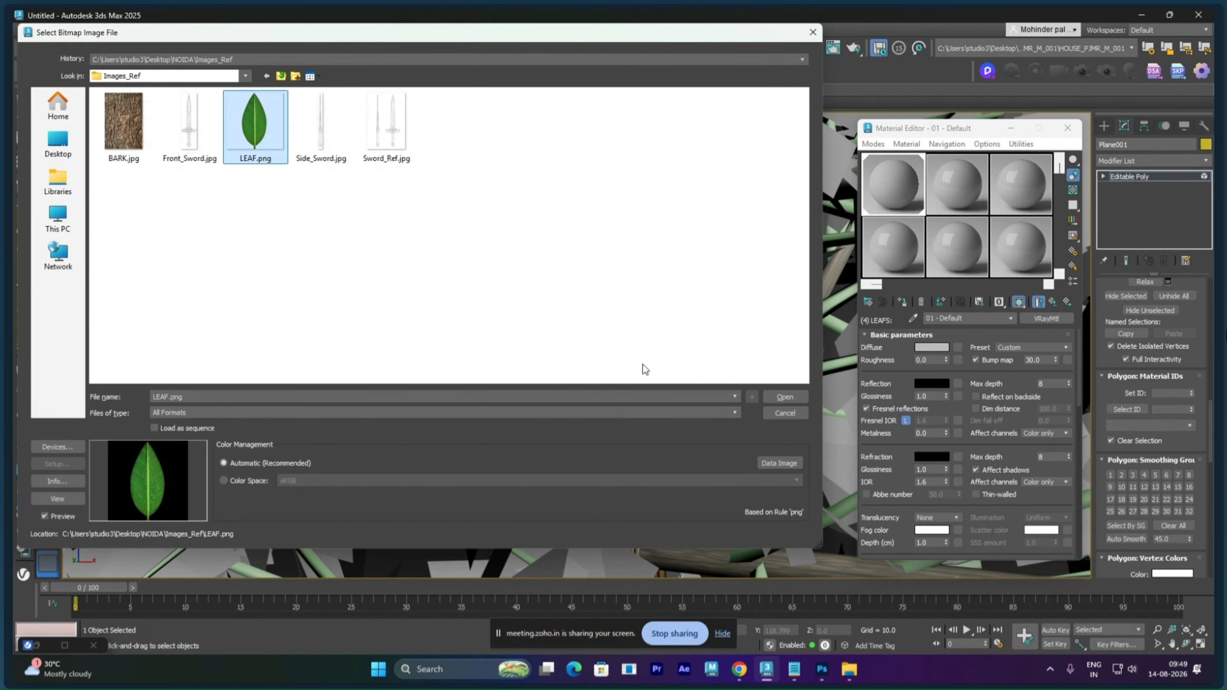
click(781, 394)
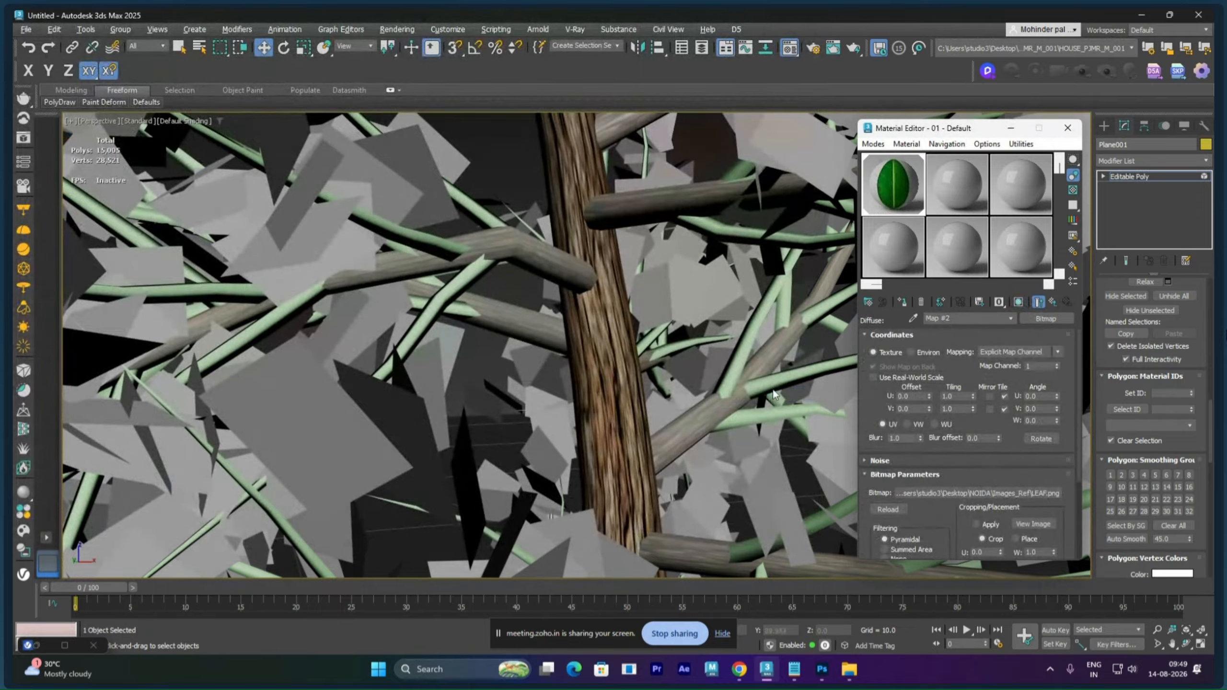
click(1018, 302)
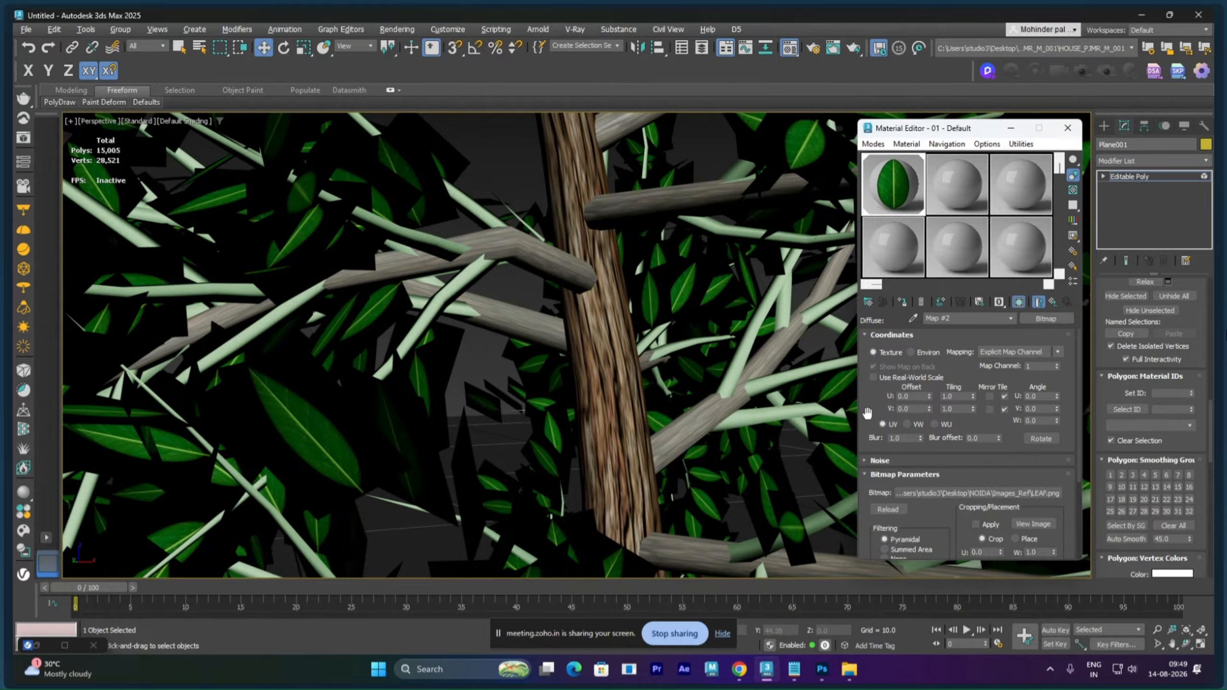
- Load LEAF.png as a Bitmap into the Bump map of the LEAFS sub-material and check the map in an enlarged preview
scroll(868, 414, down, 3)
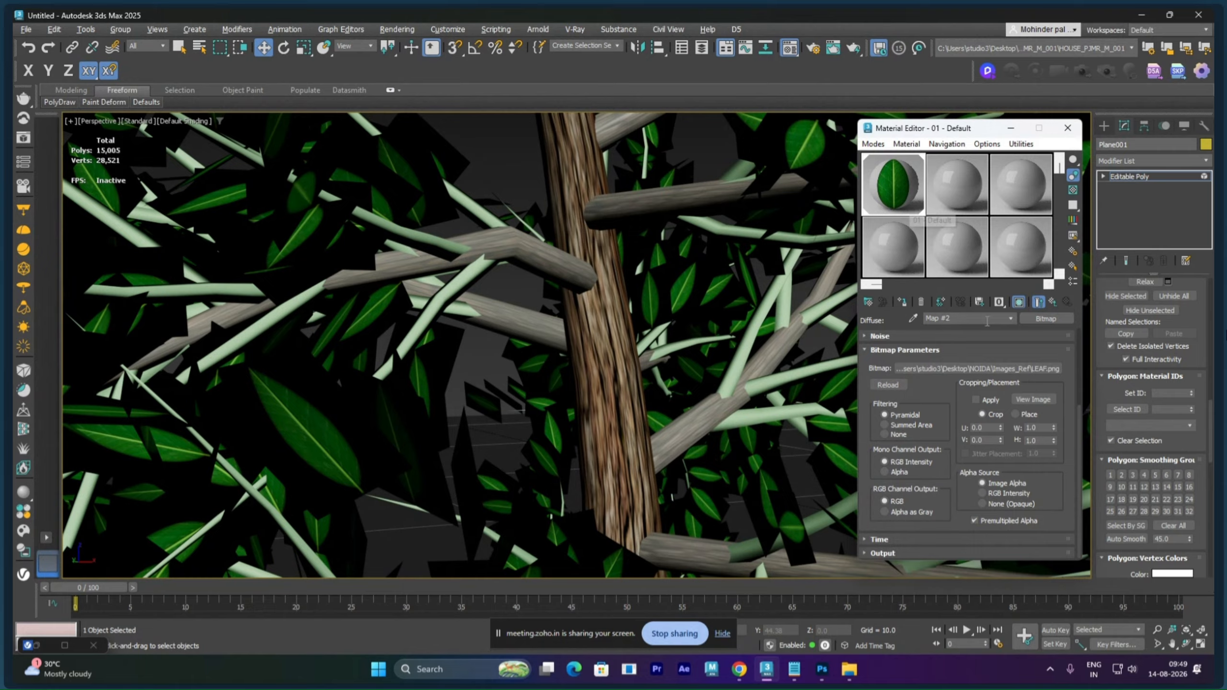
click(1053, 302)
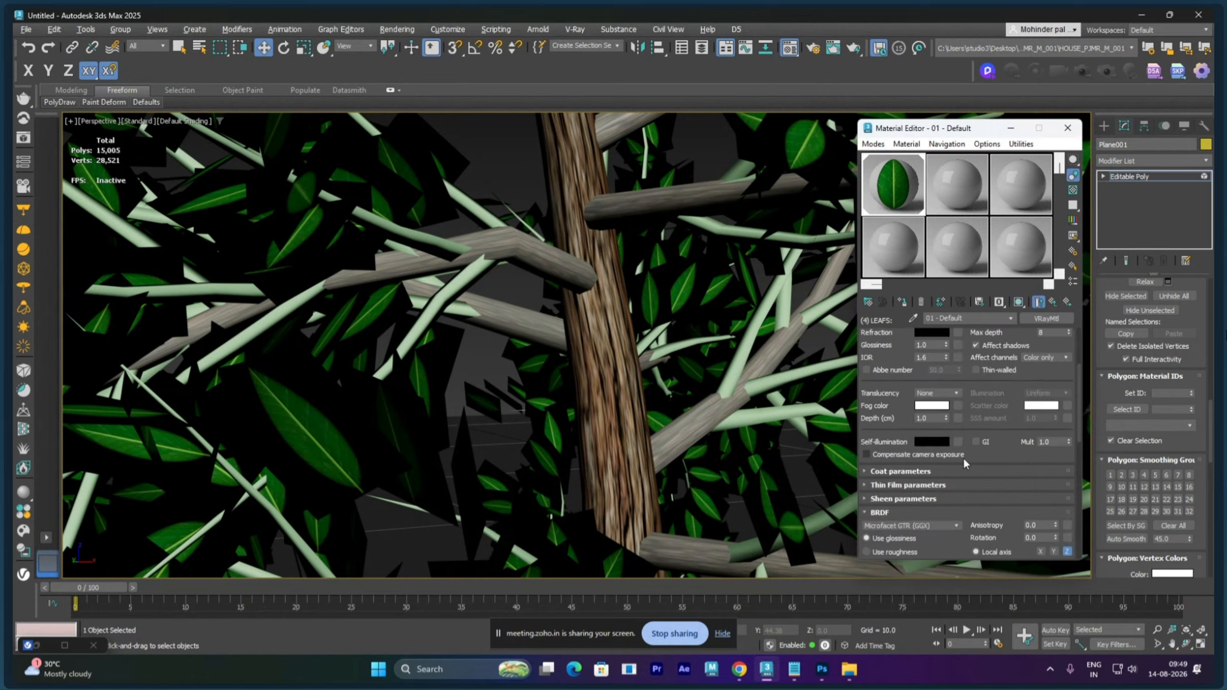
scroll(868, 396, down, 1)
scroll(868, 359, down, 5)
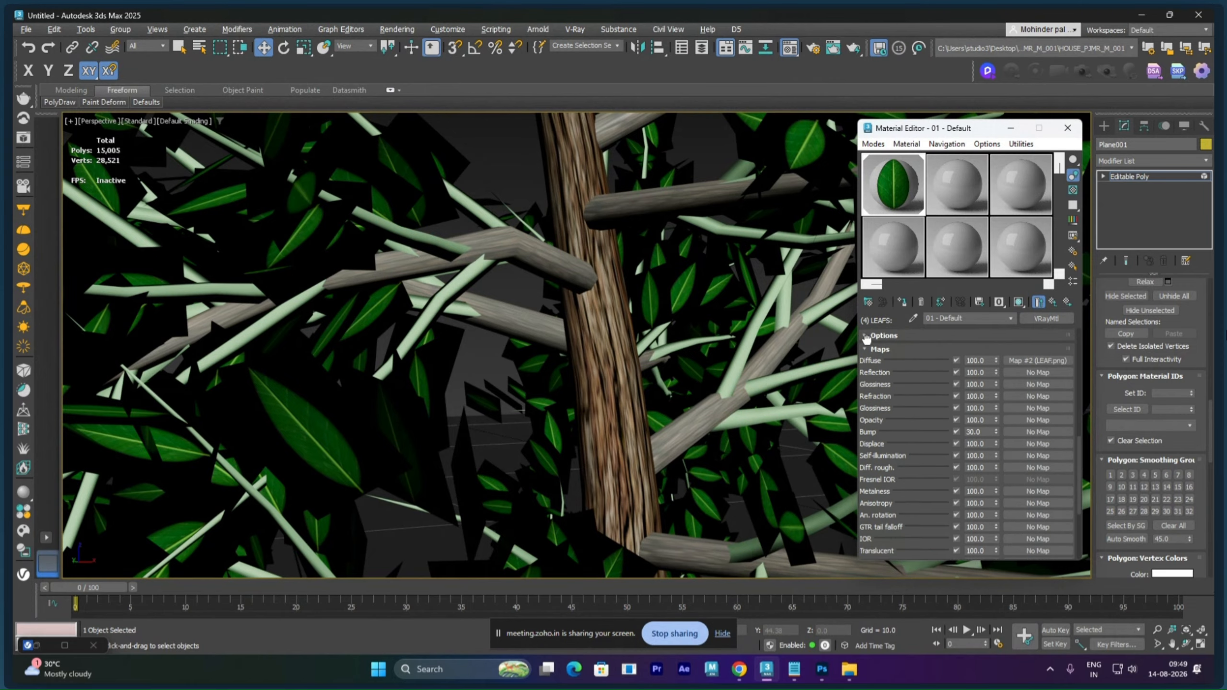
drag(863, 339, 864, 345)
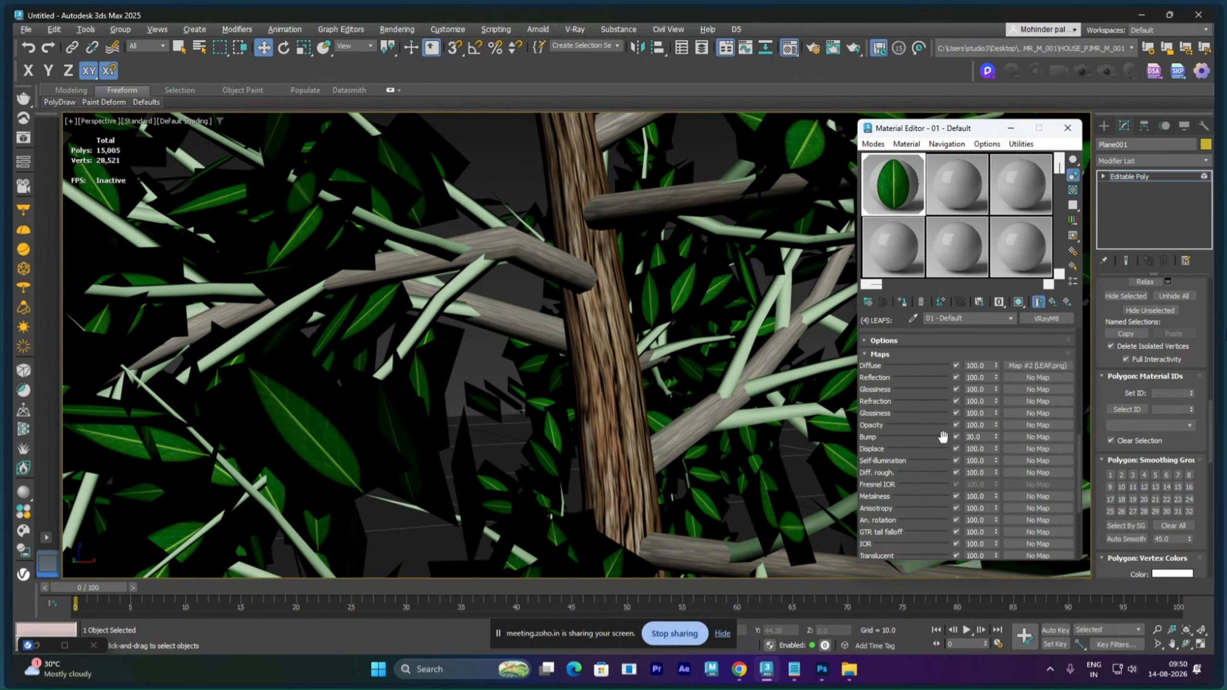
click(1020, 438)
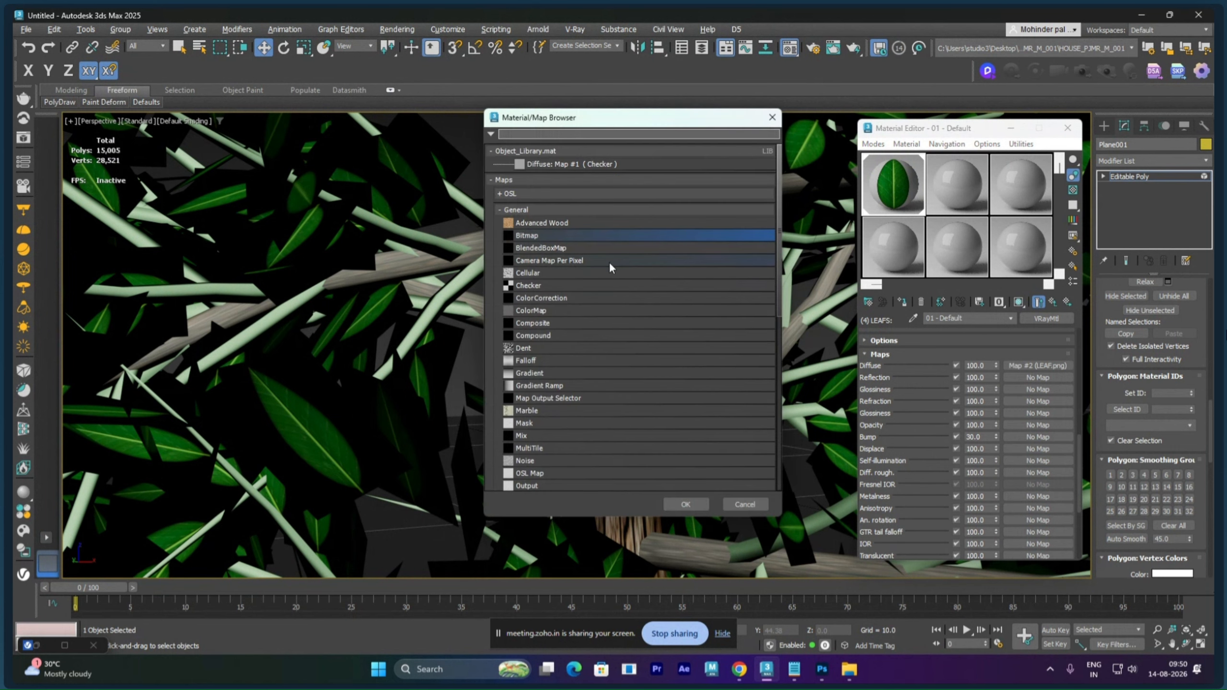
double_click(535, 234)
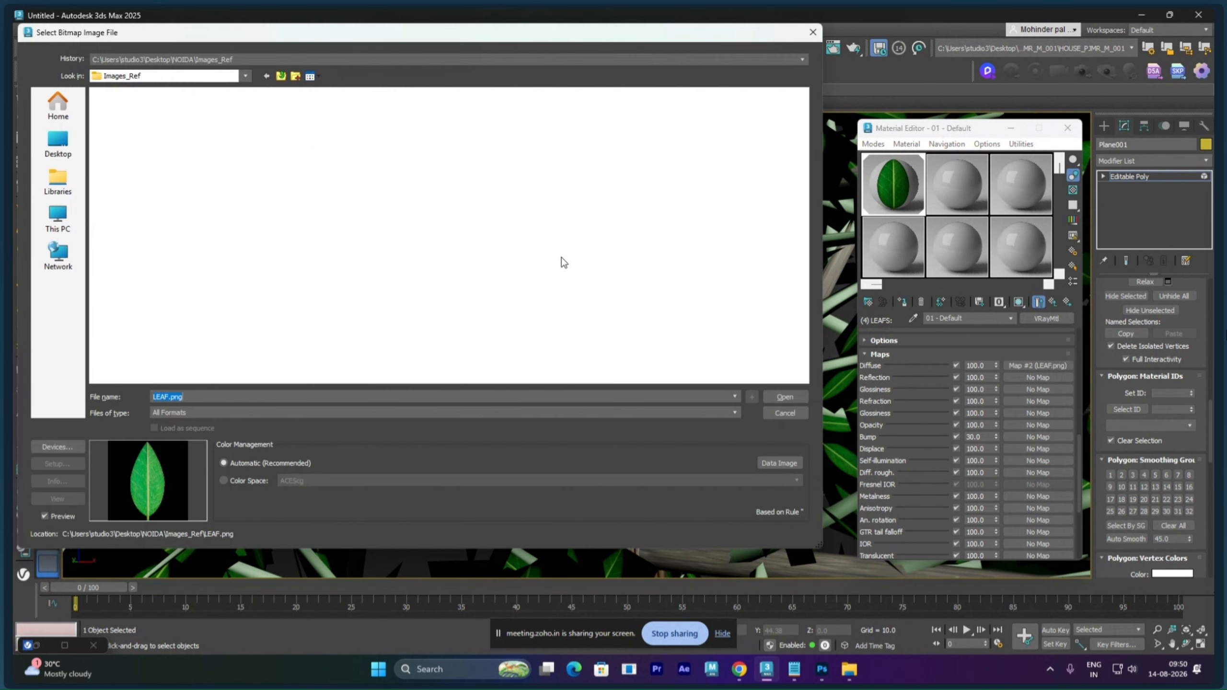
click(251, 121)
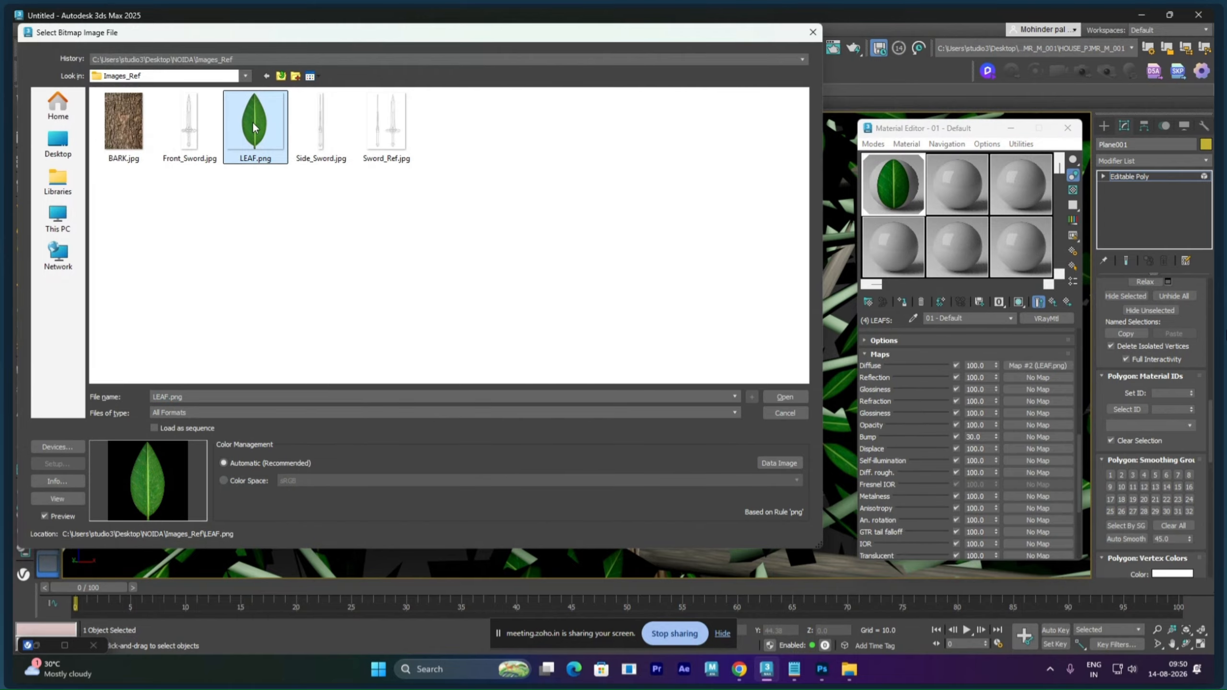
click(782, 397)
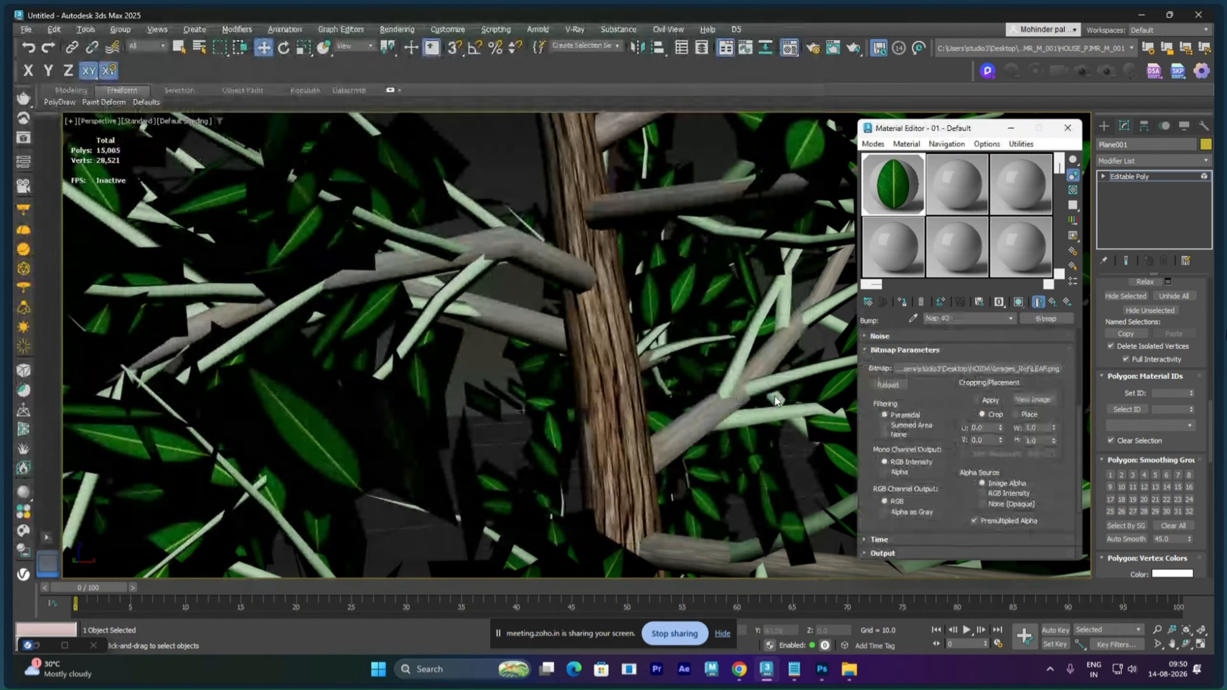
double_click(895, 187)
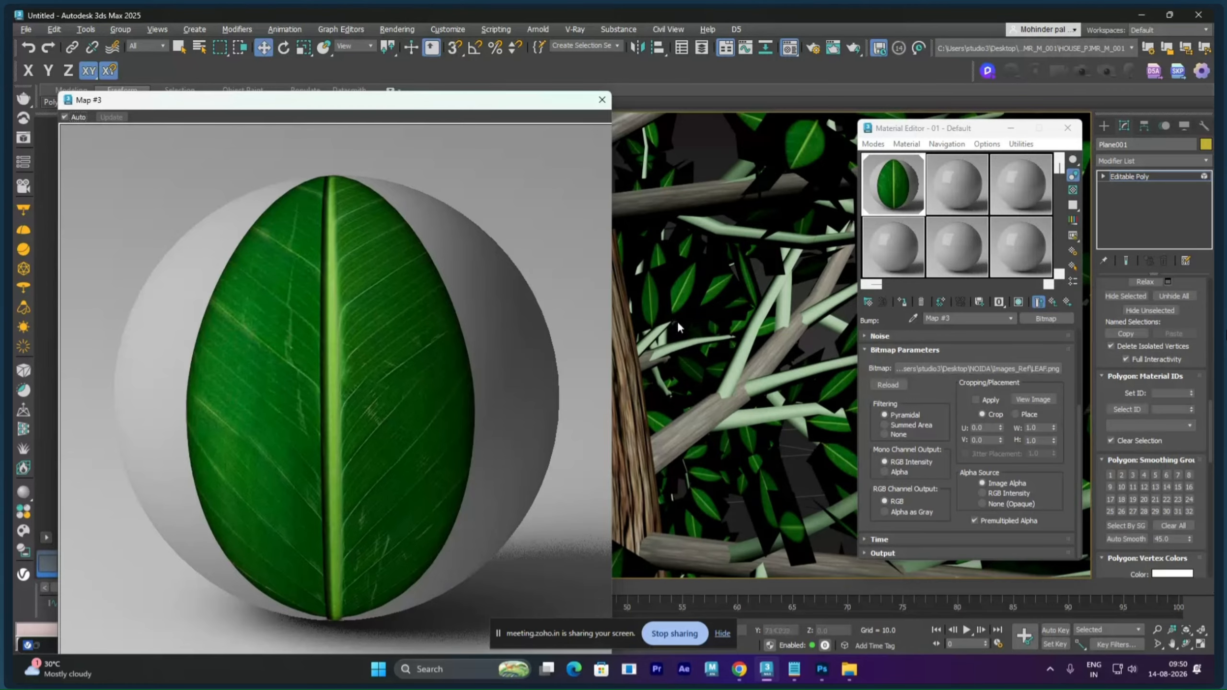
key(Escape)
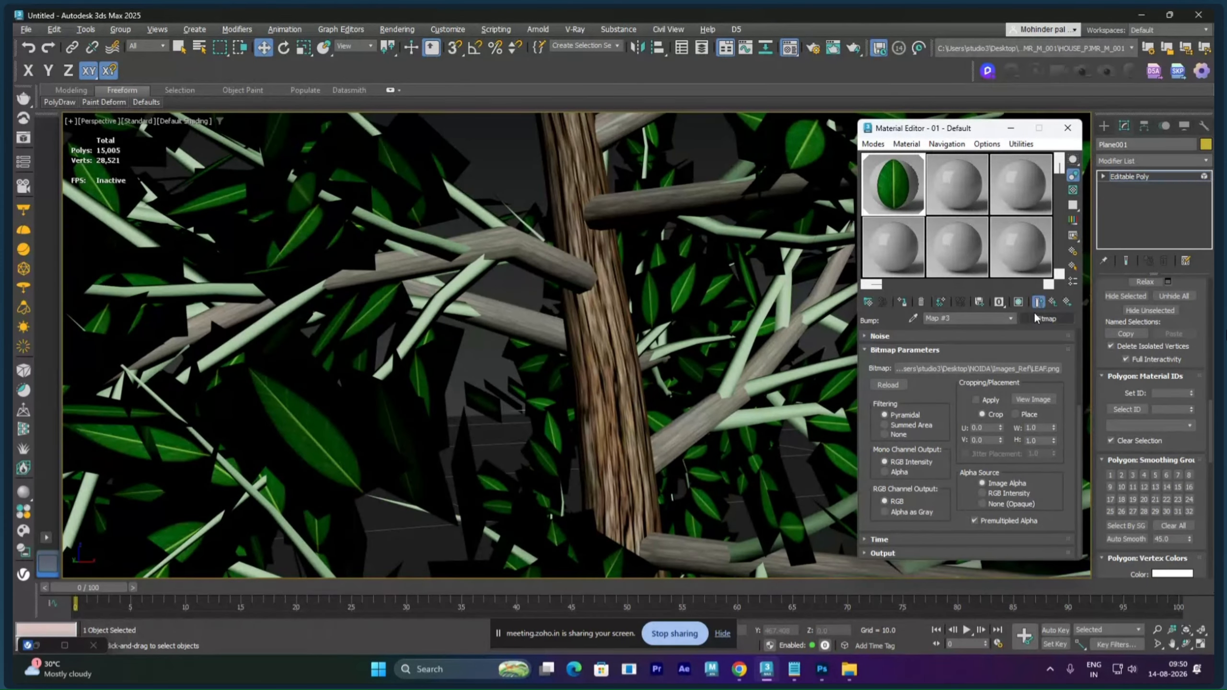
- Set the LEAFS reflection color to a mid gray with display RGB values of 114 and enlarge the material sample
click(1052, 302)
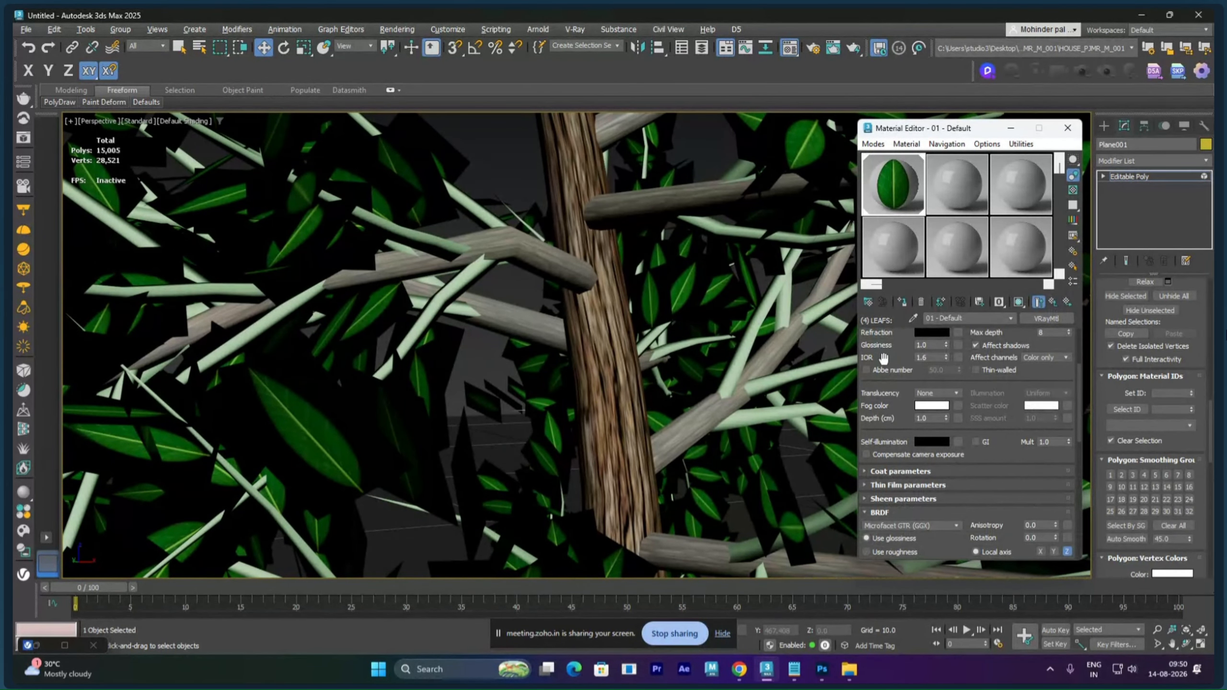
scroll(881, 367, up, 5)
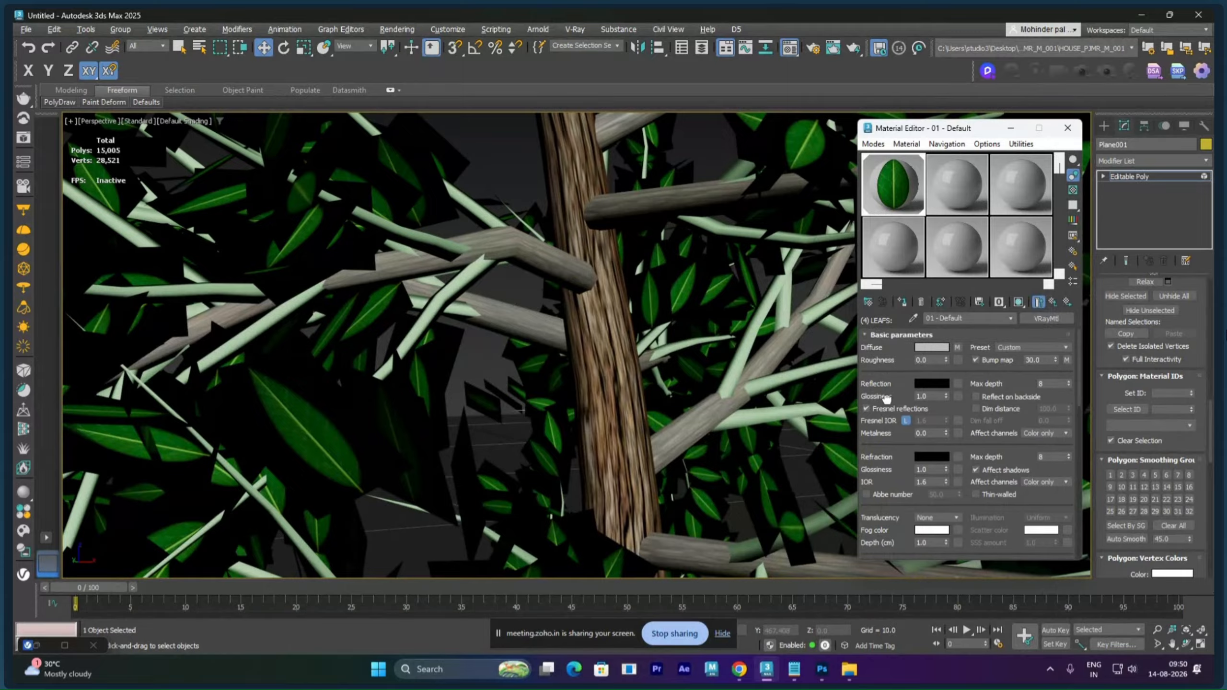
click(931, 384)
drag(727, 257, 727, 289)
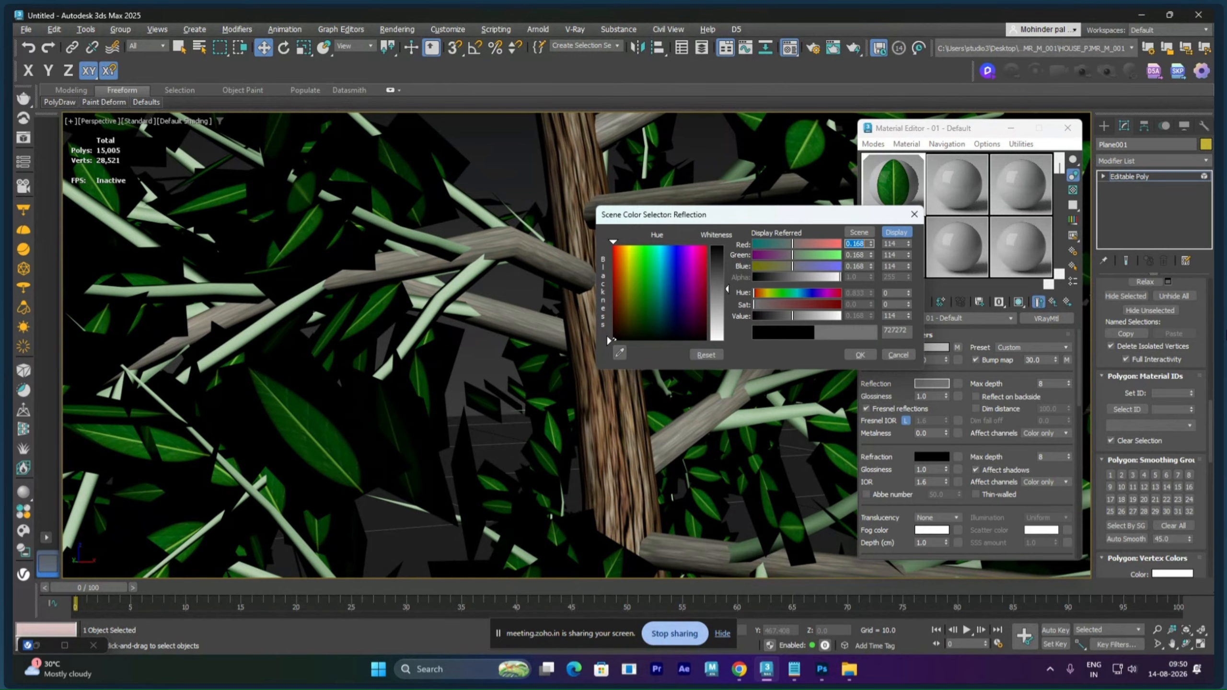
click(860, 355)
double_click(894, 199)
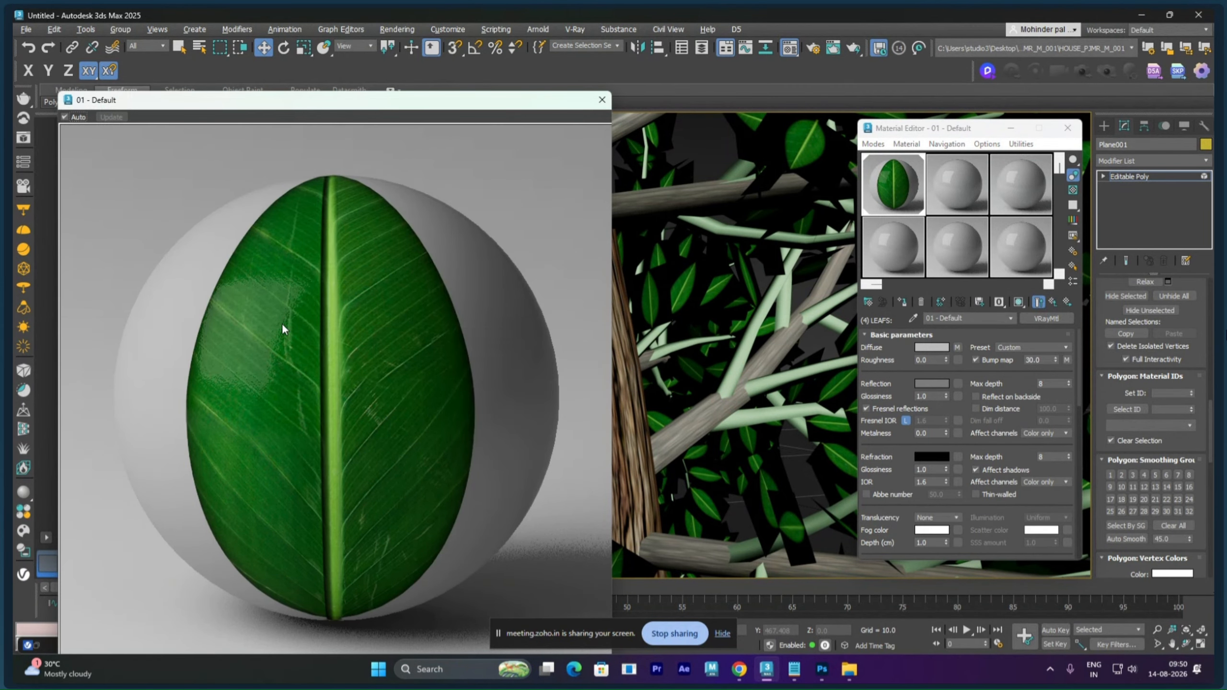
- Set the LEAFS reflection glossiness to 0.75 and close the enlarged material preview
click(934, 398)
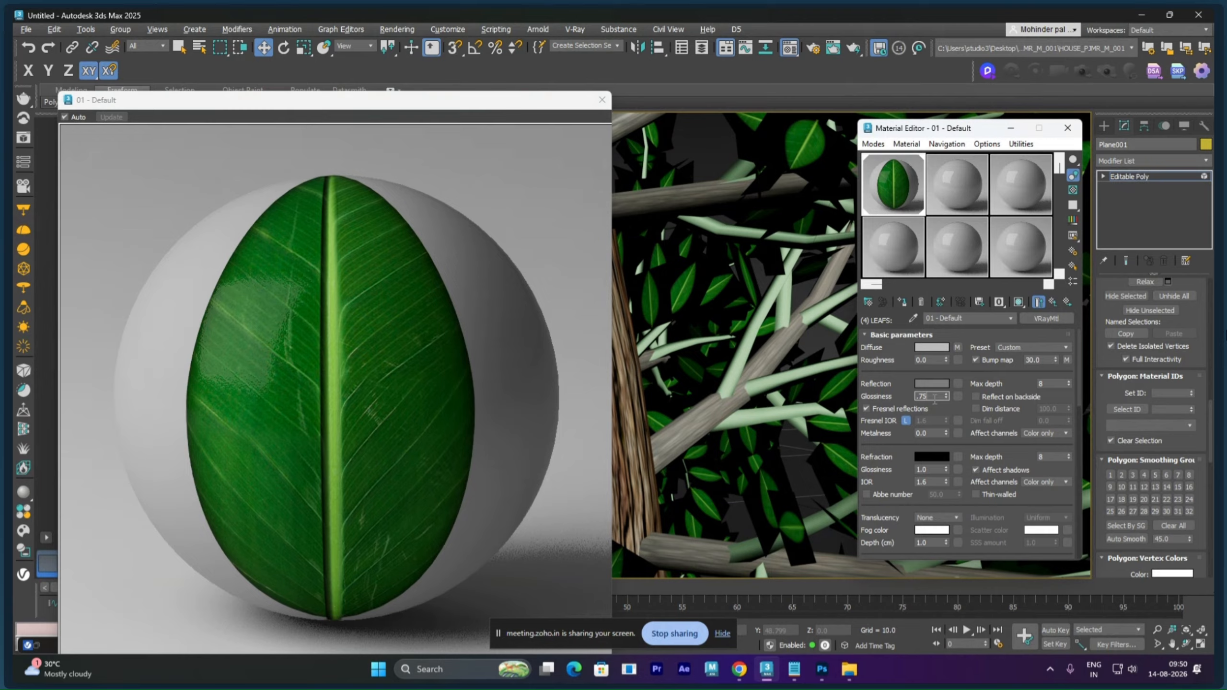
key(Return)
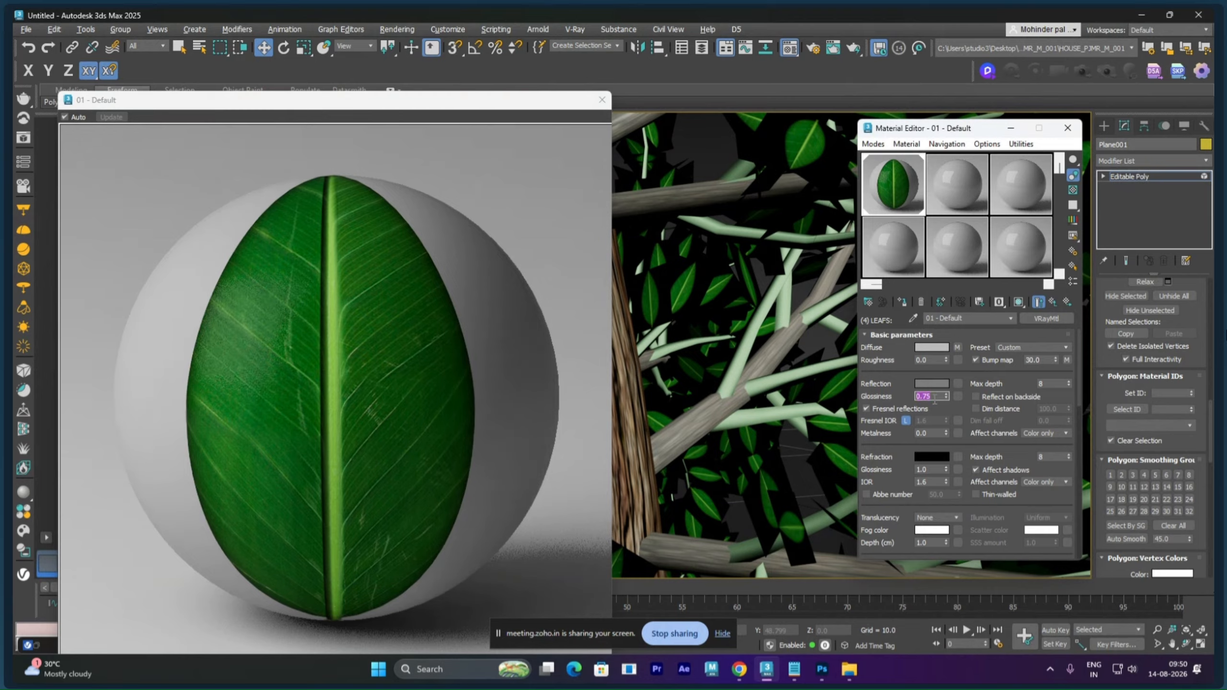
click(602, 100)
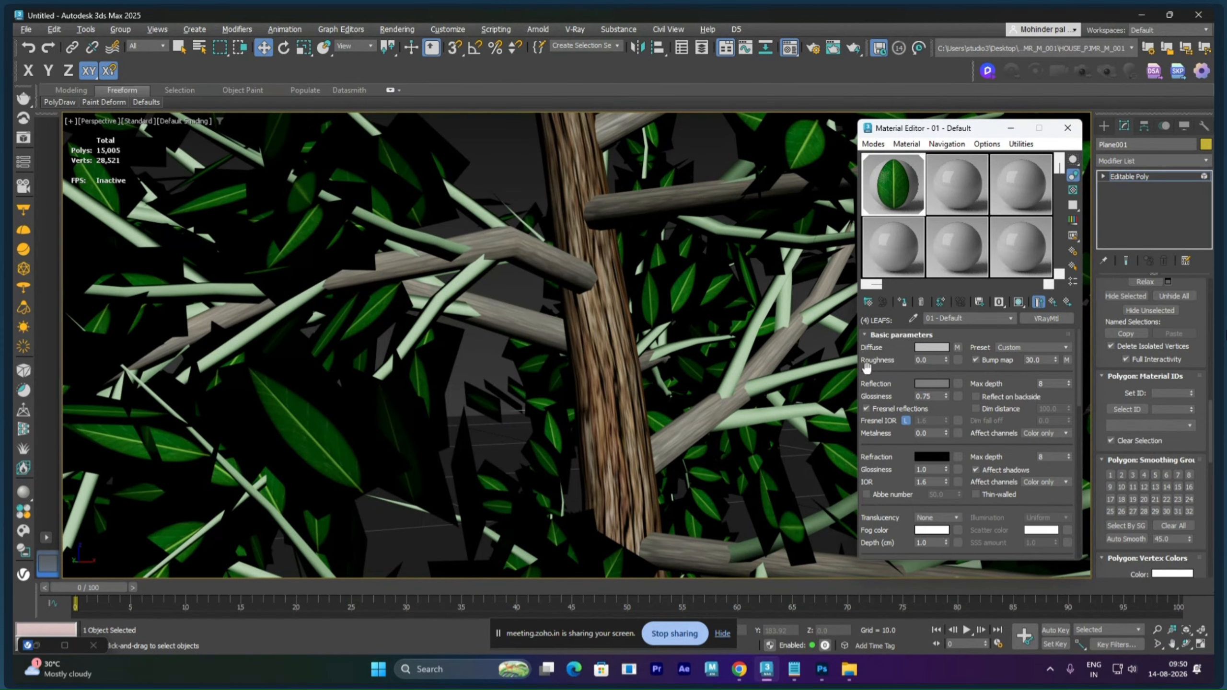
- Copy the LEAFS sub-material's LEAF.png Diffuse map into its Opacity map slot, using the Copy method
click(1052, 302)
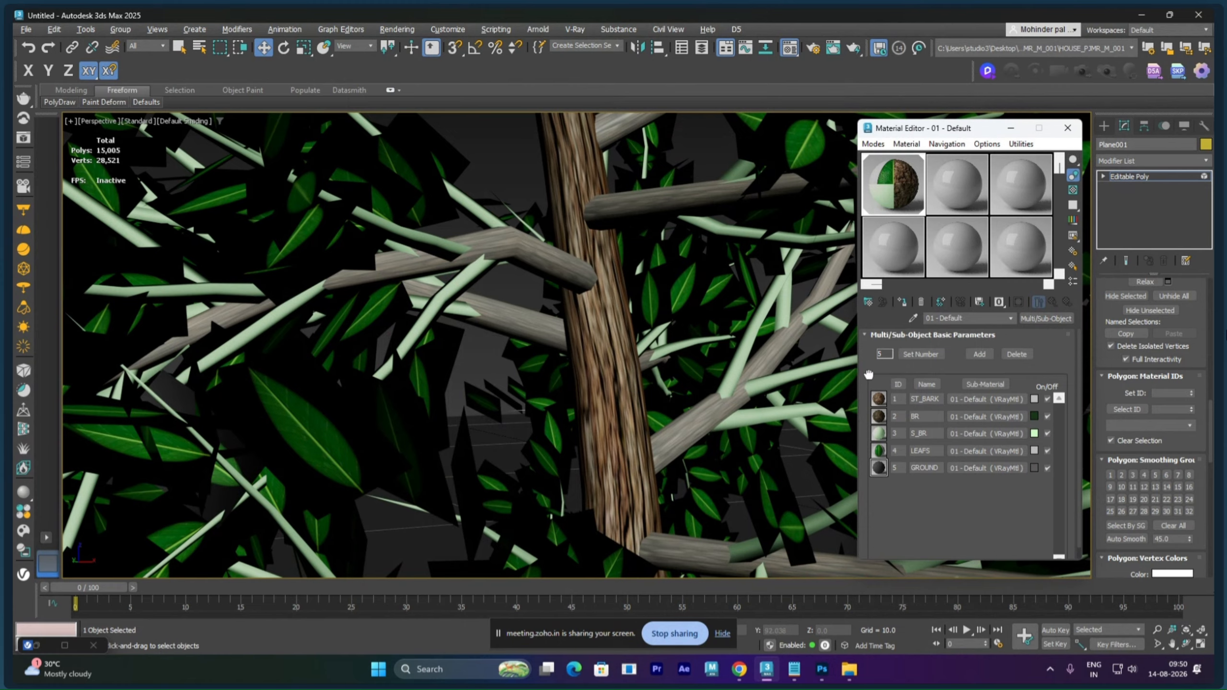
click(983, 451)
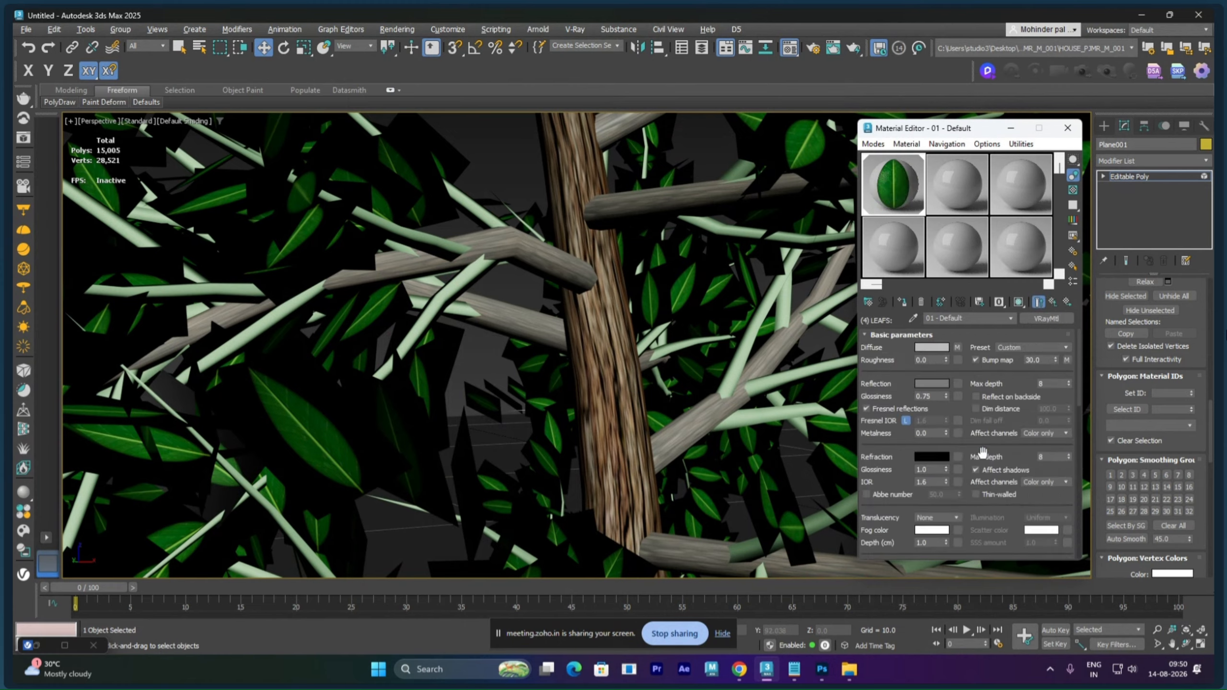
scroll(883, 428, down, 2)
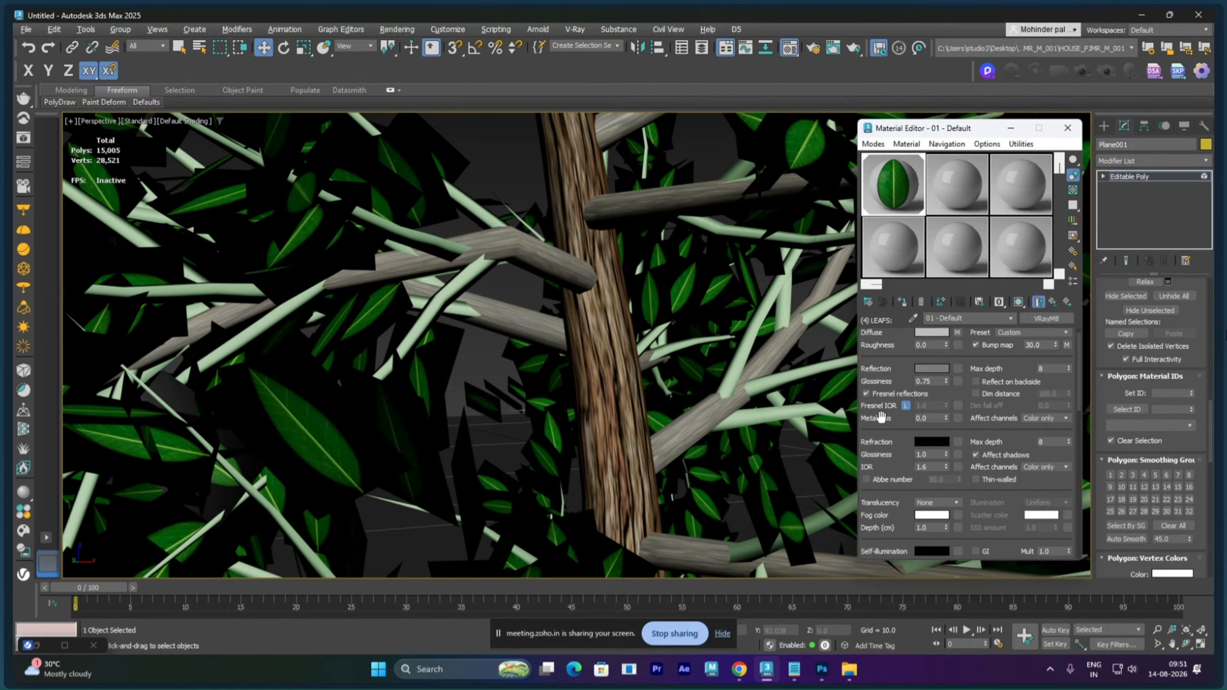
scroll(884, 429, down, 5)
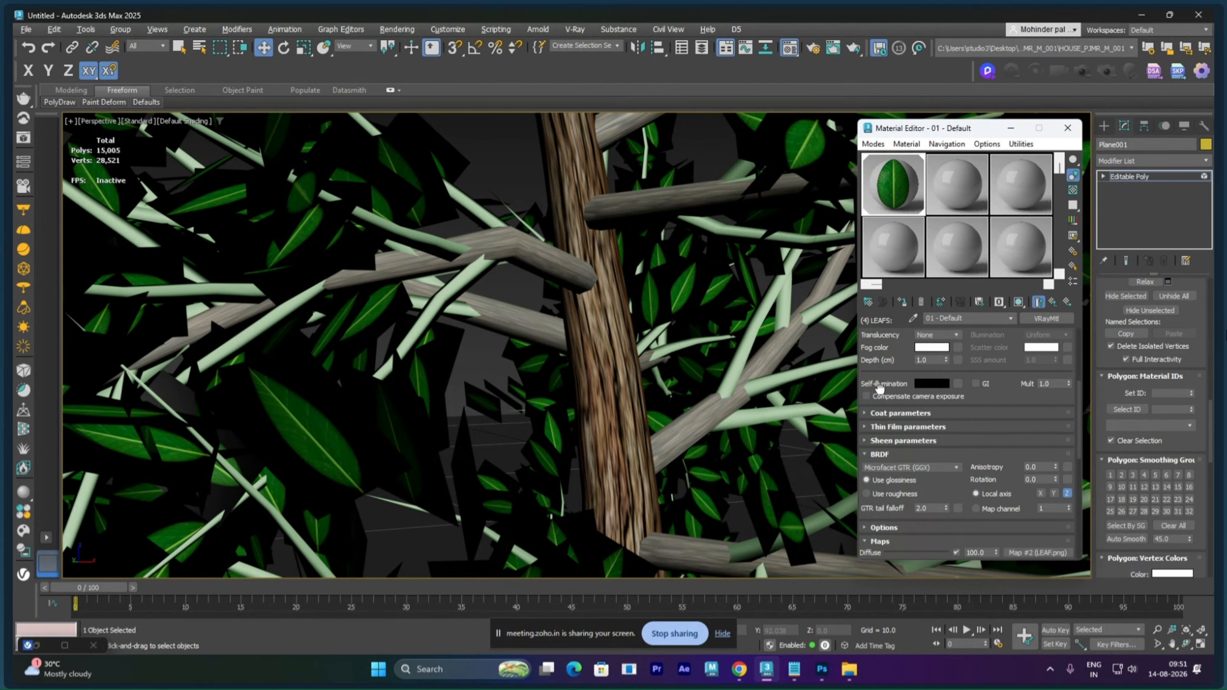
scroll(879, 387, down, 5)
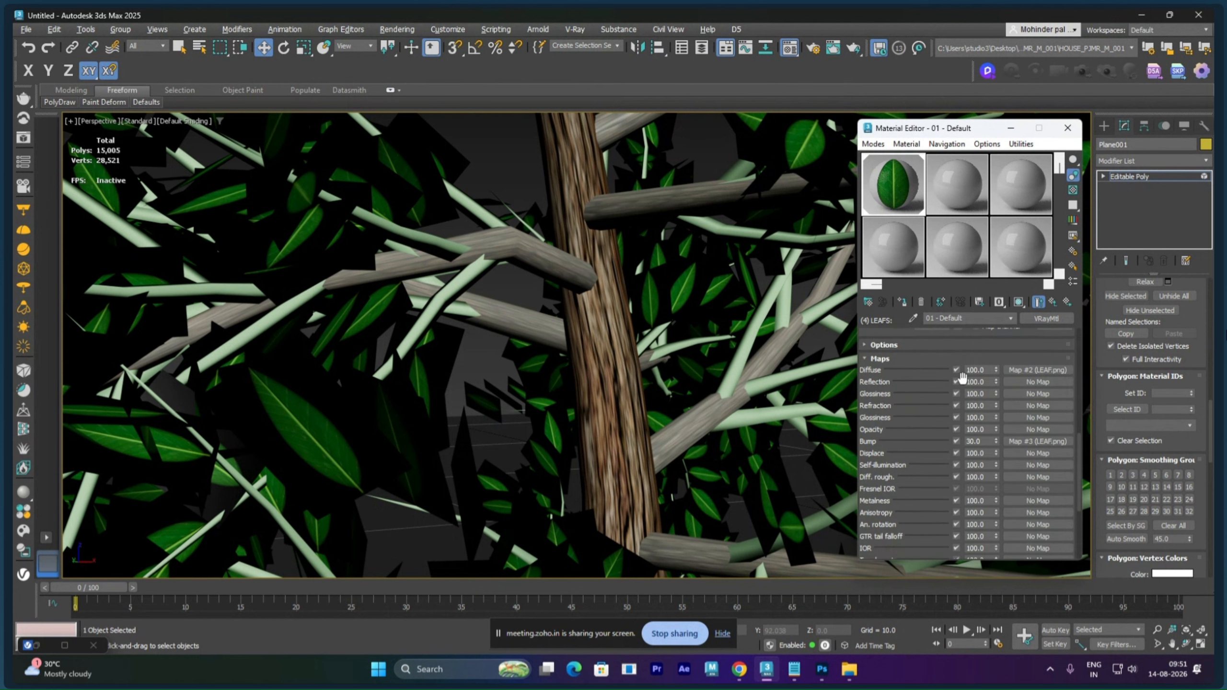
click(1037, 370)
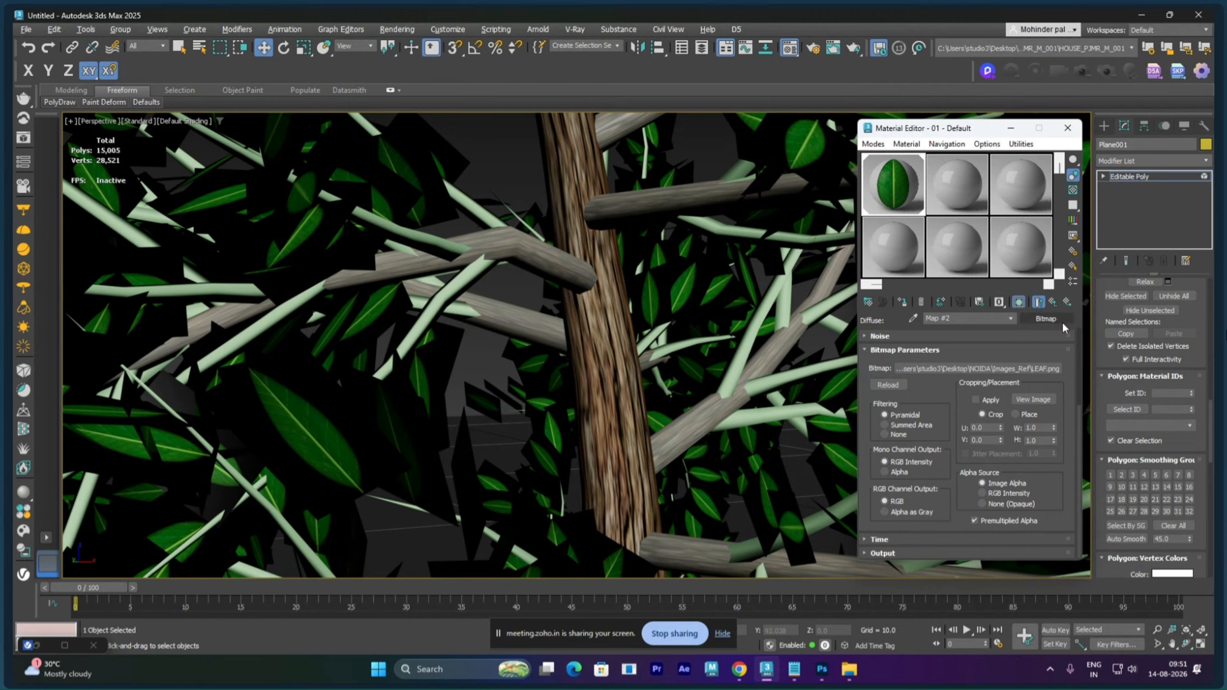
click(1053, 304)
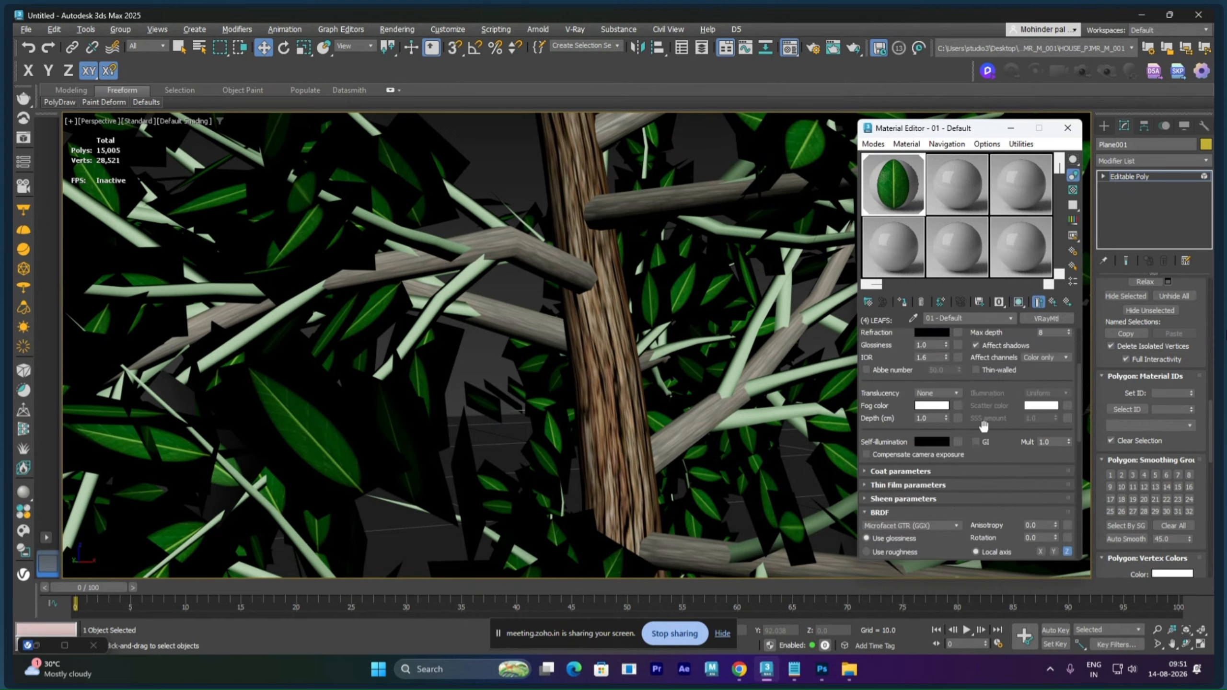
scroll(985, 409, down, 5)
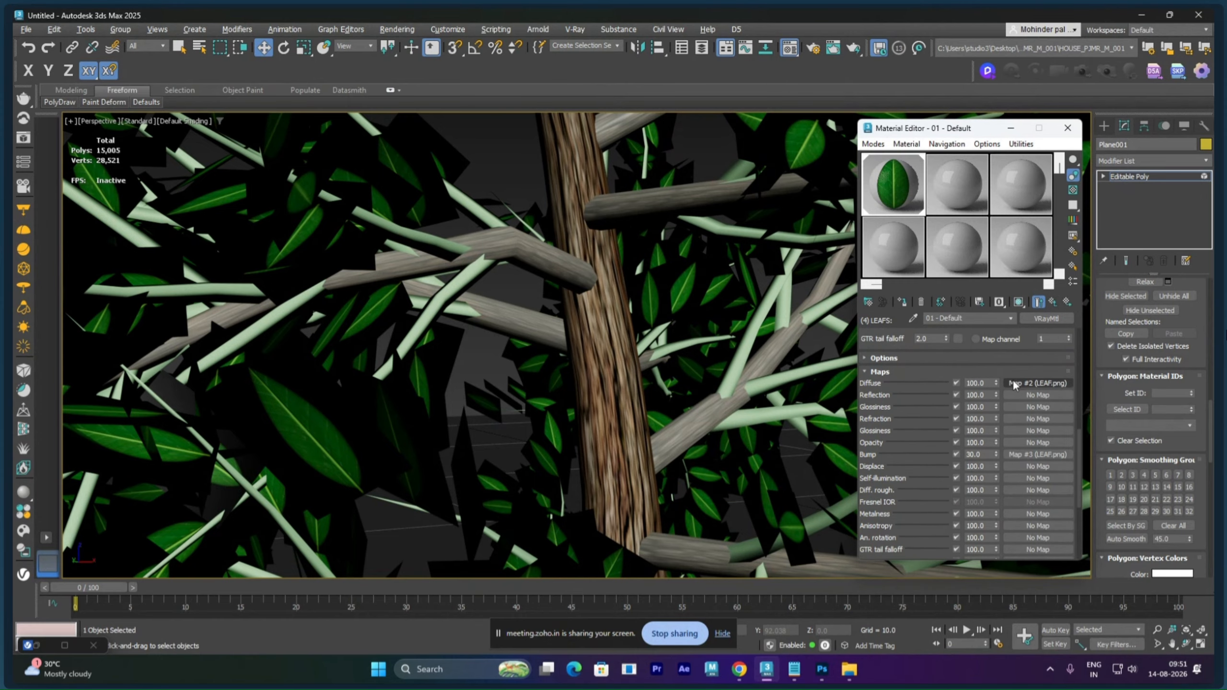
drag(1013, 380, 1010, 441)
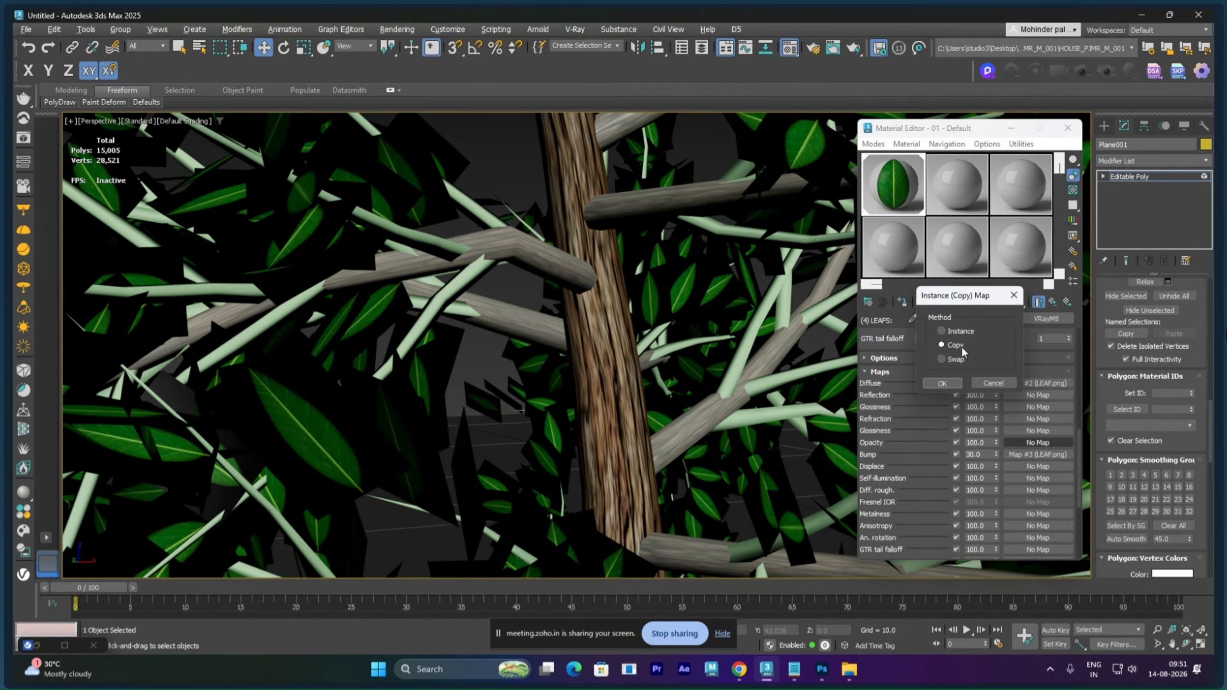
click(943, 383)
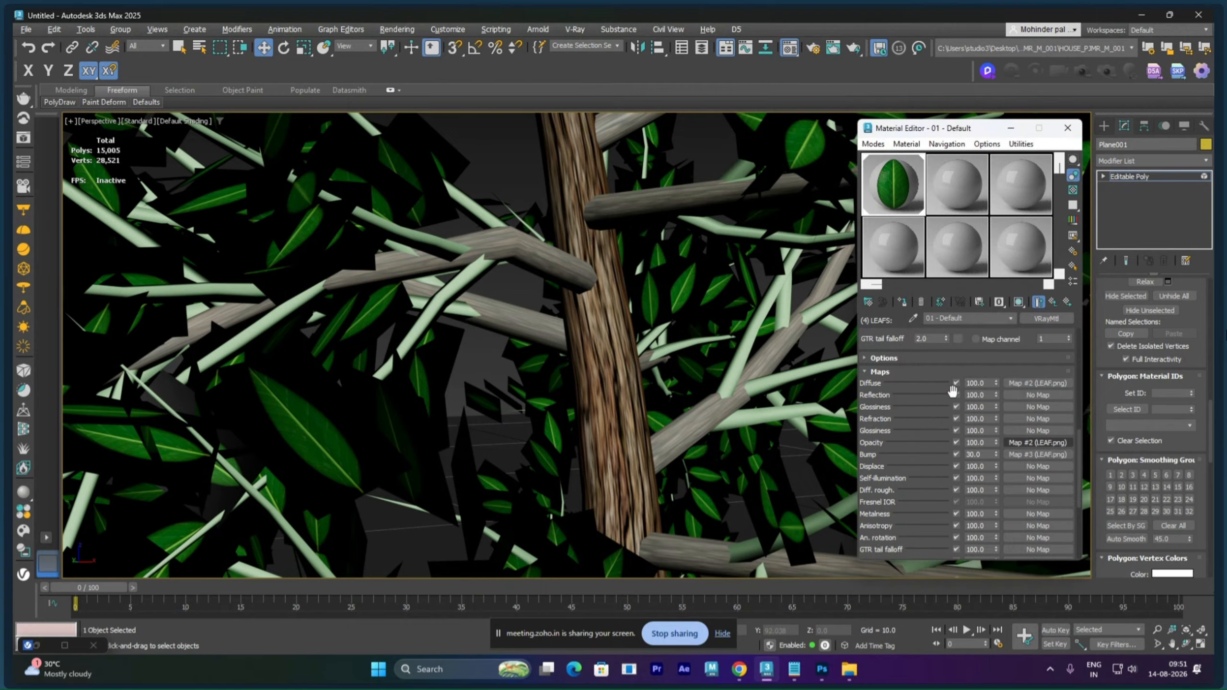
- Set the Opacity bitmap's mono channel output to Alpha and RGB channel output to Alpha as Gray, and check it in an enlarged preview
click(1022, 443)
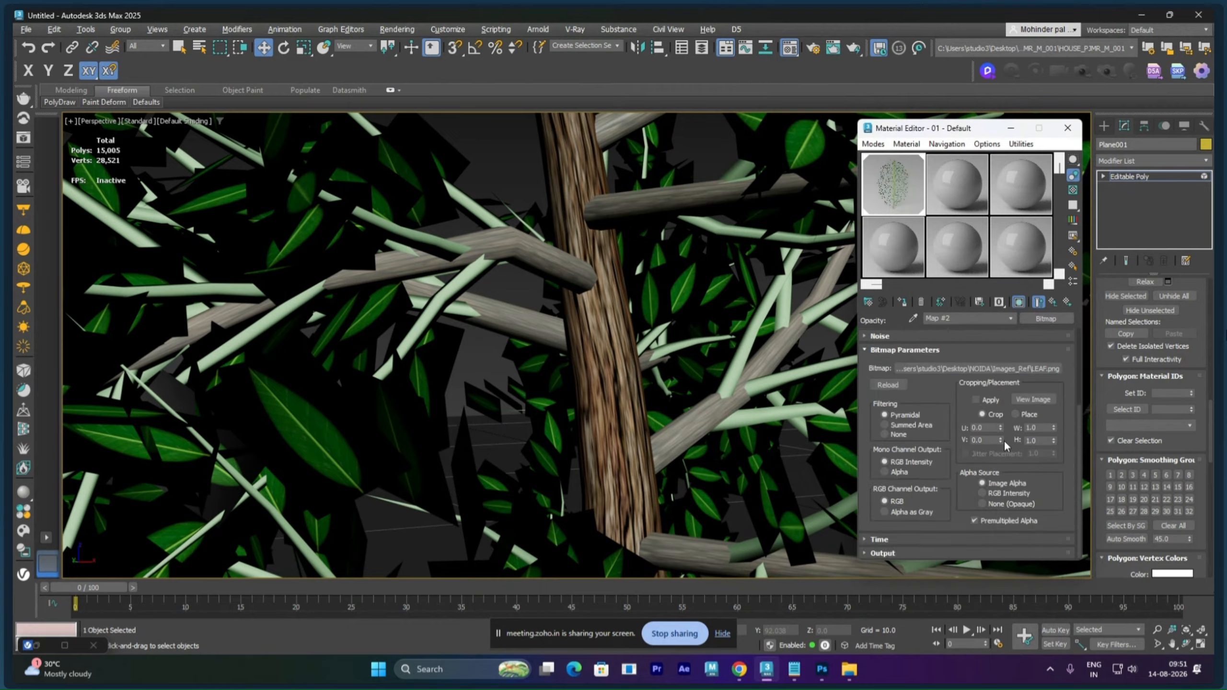
click(901, 473)
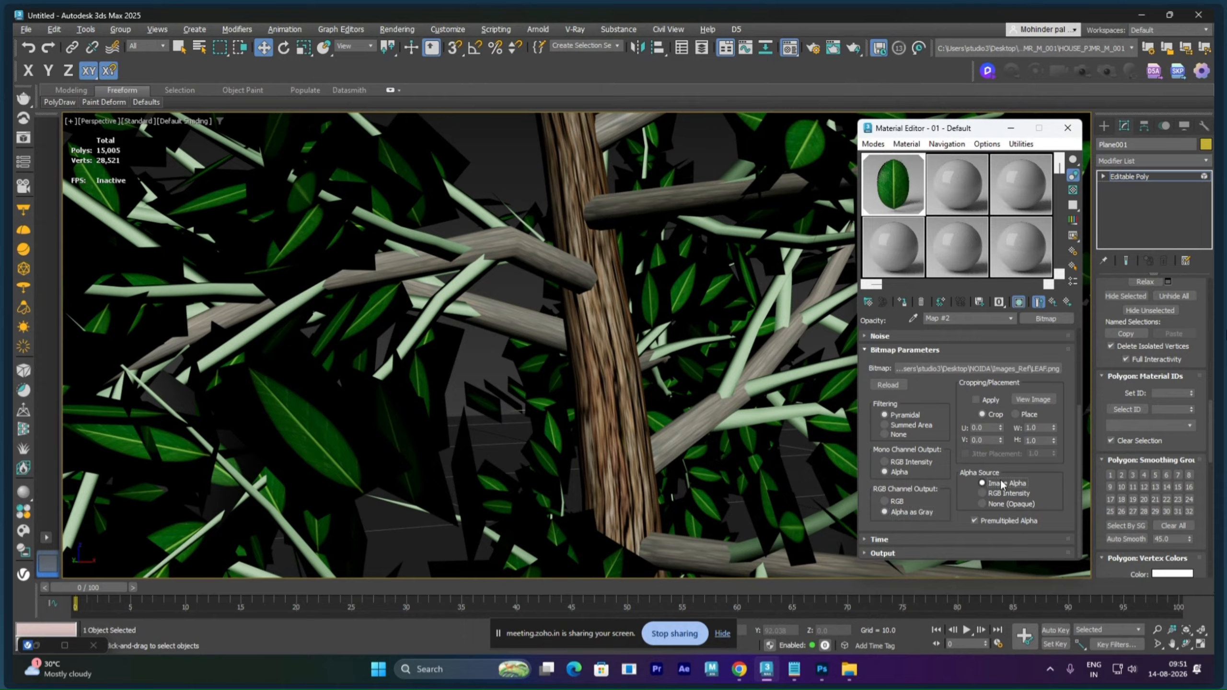
double_click(911, 194)
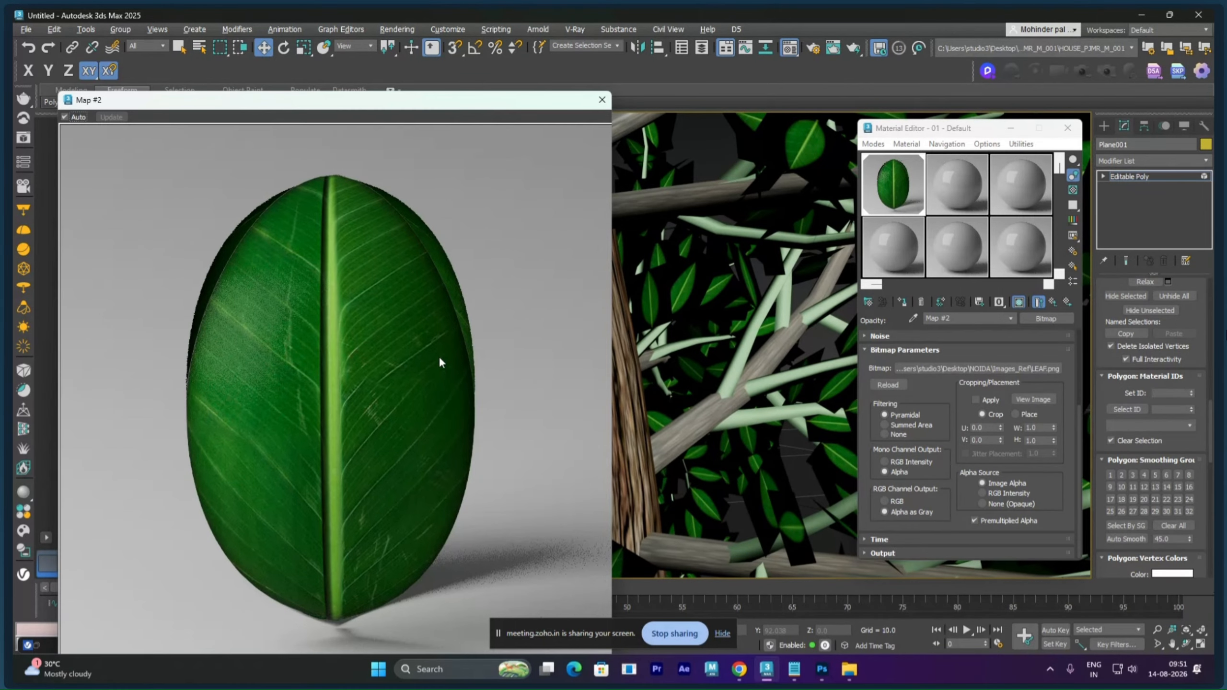
click(602, 101)
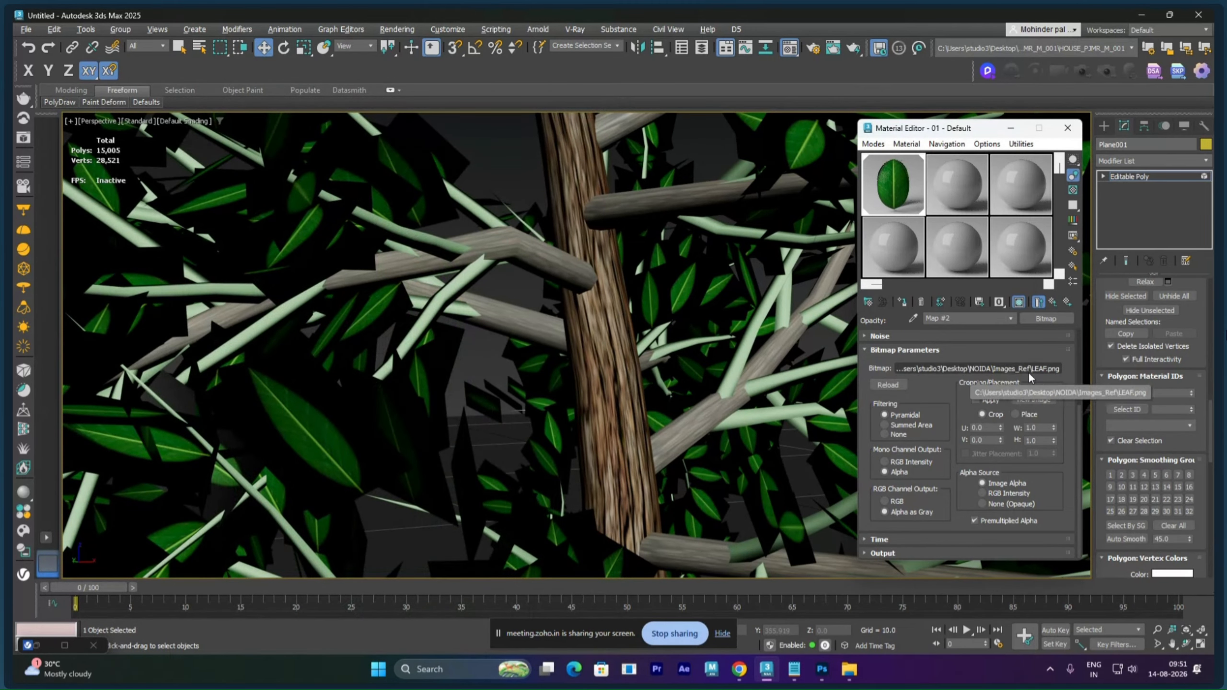
- Show the LEAFS sub-material shaded in the viewport with its opacity cutout, close the Material Editor and view the whole tree
click(1021, 301)
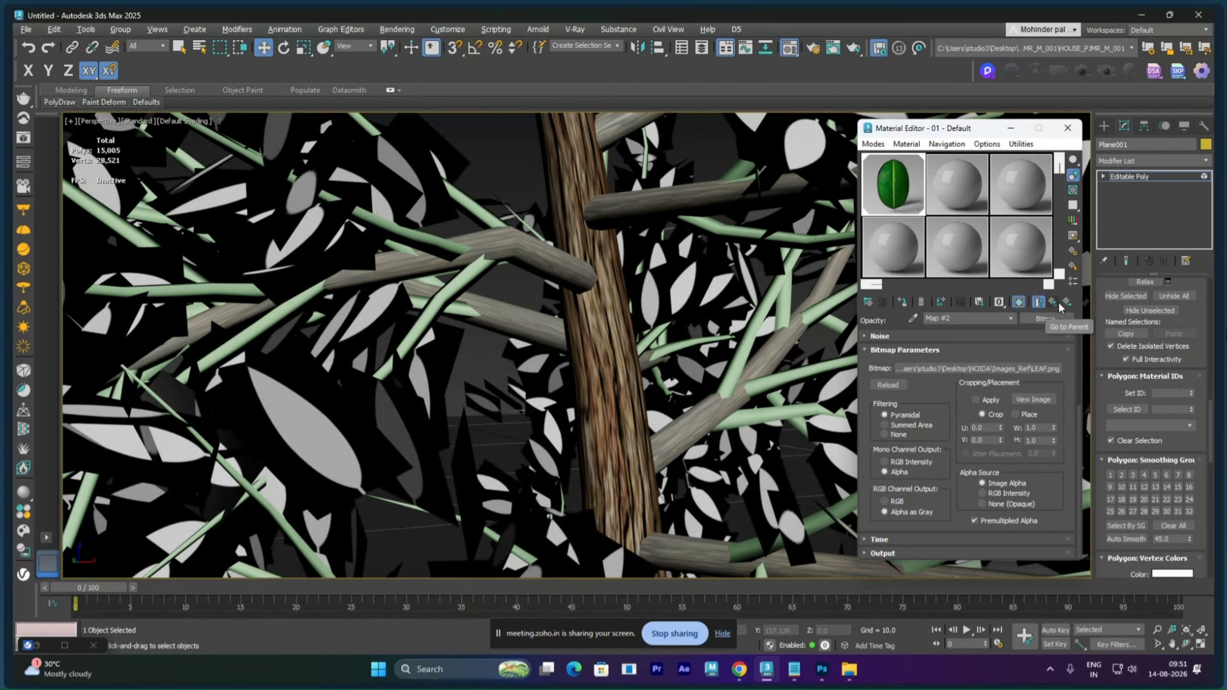
click(1038, 302)
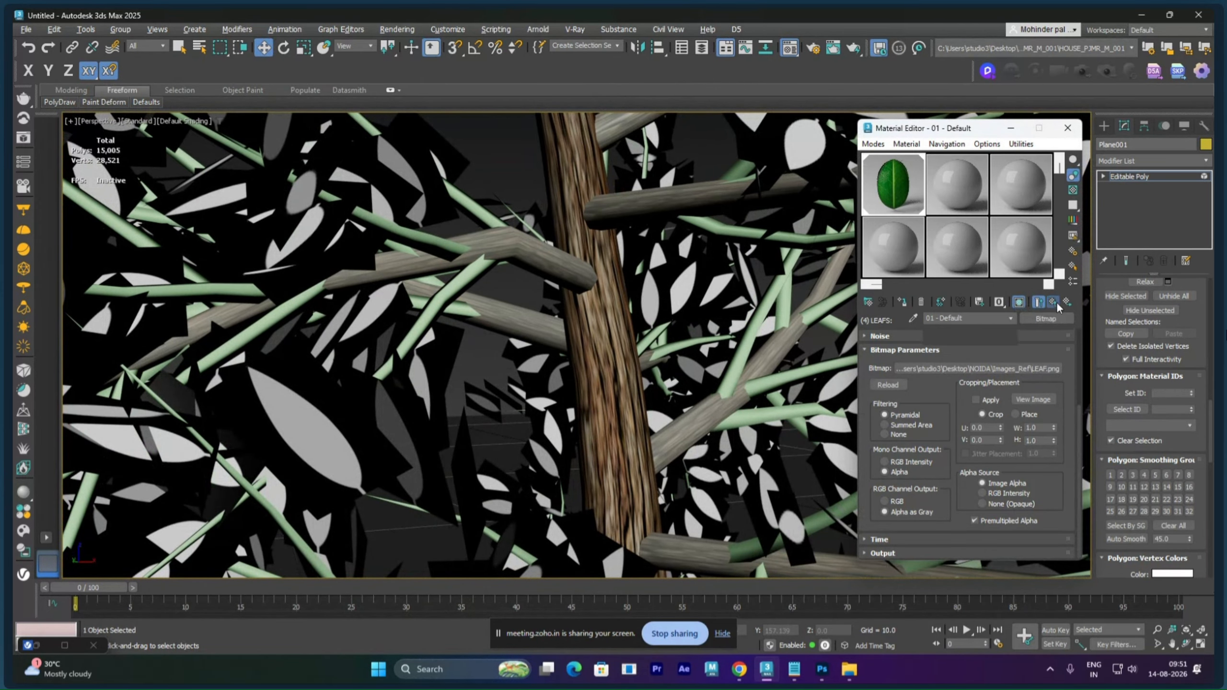
click(1020, 303)
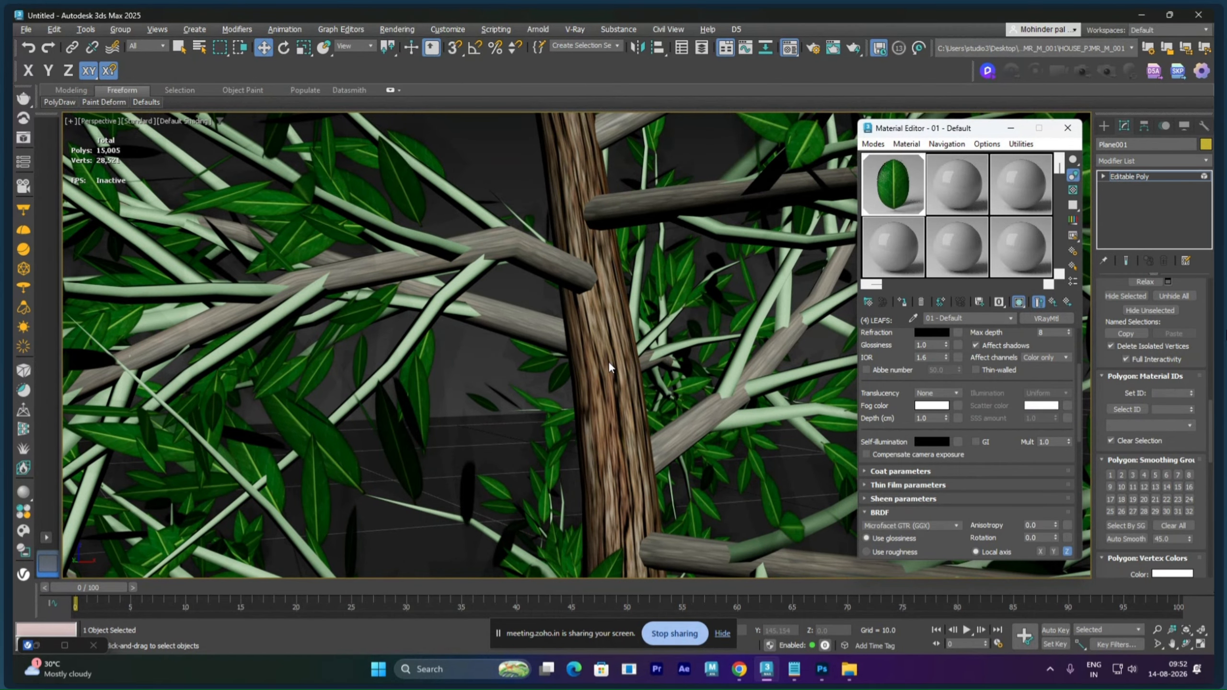
scroll(610, 360, down, 4)
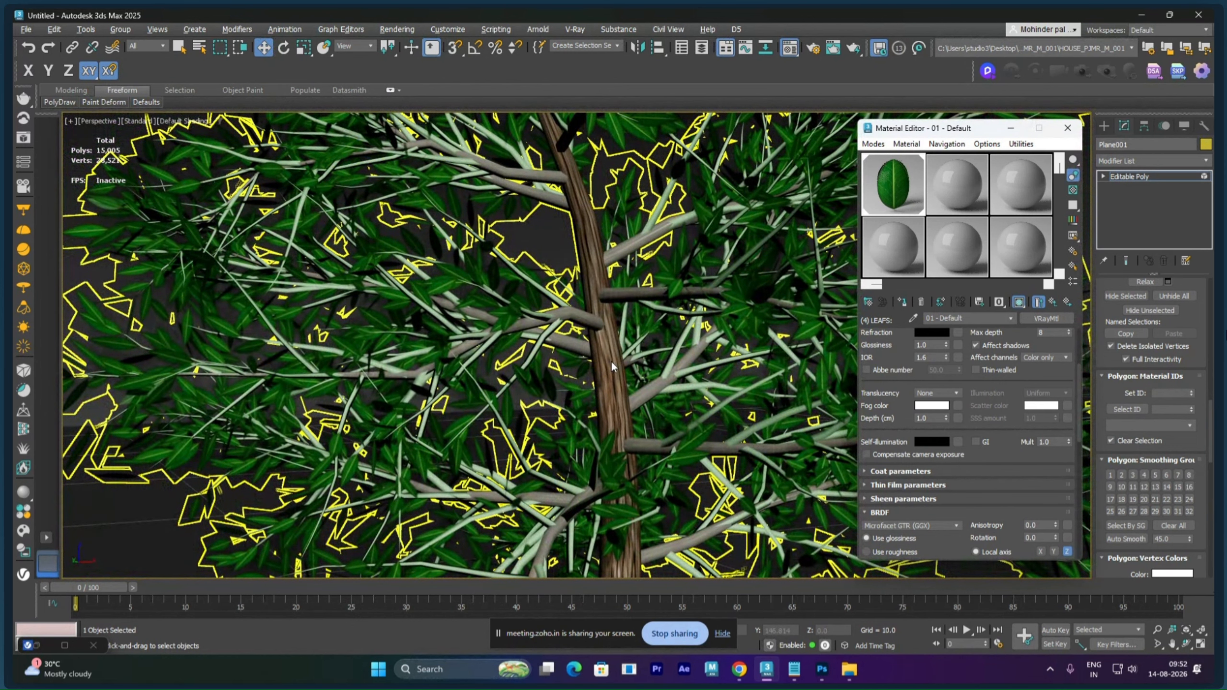
click(1064, 127)
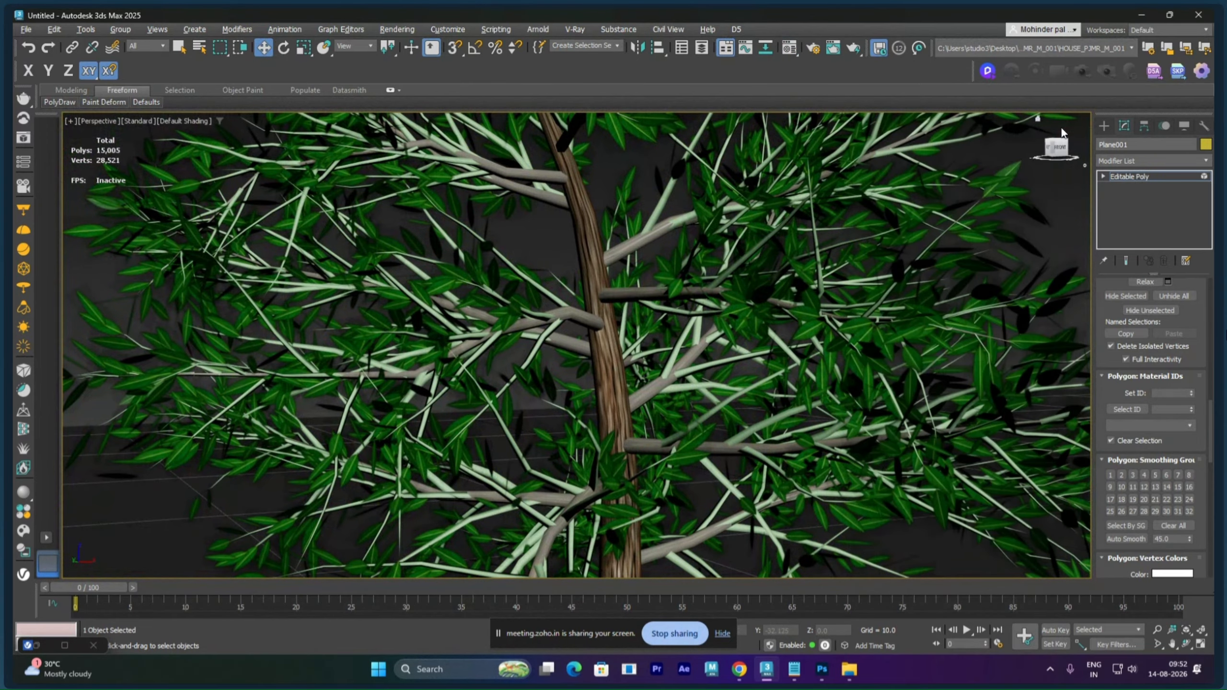
scroll(855, 266, down, 8)
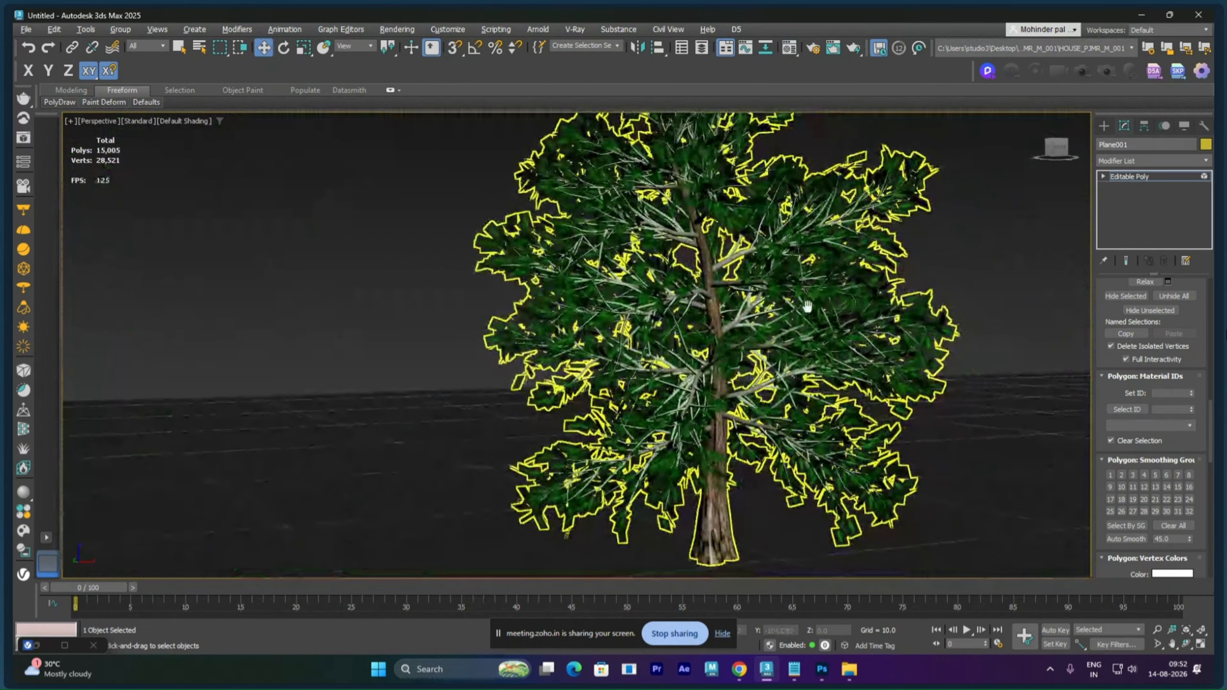
scroll(891, 207, down, 2)
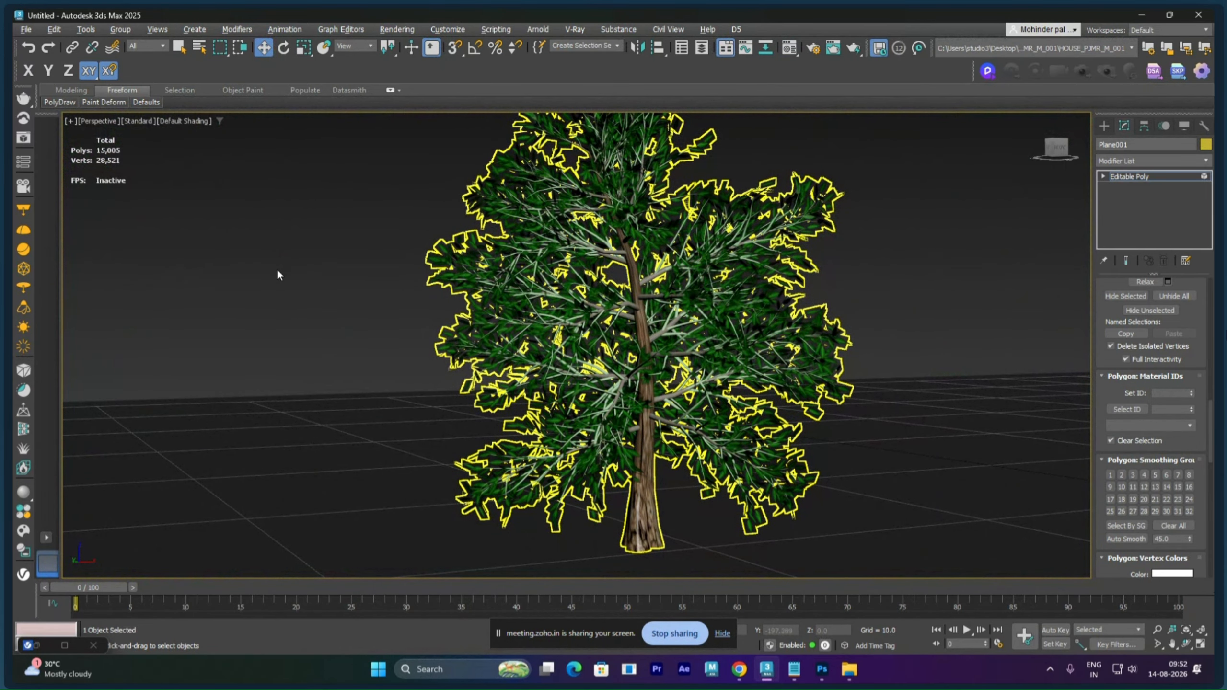
- Create a VRayLight of type Dome on the ground beside the tree and return to the Move tool
click(1117, 177)
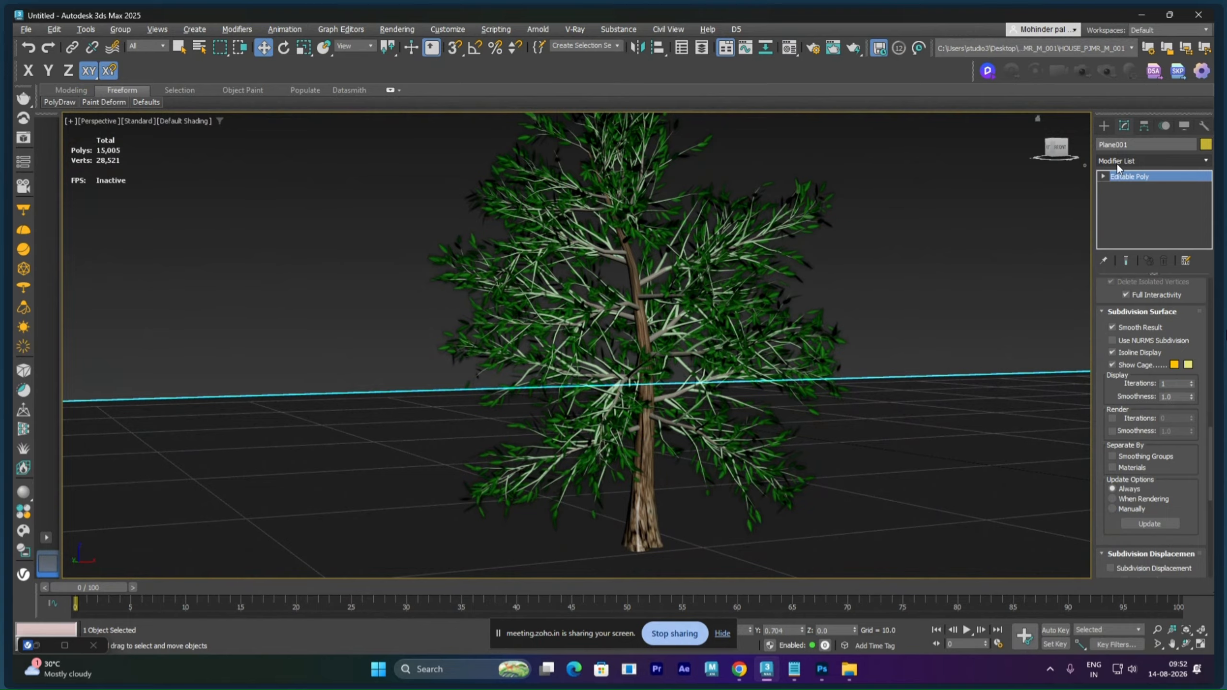
click(1105, 125)
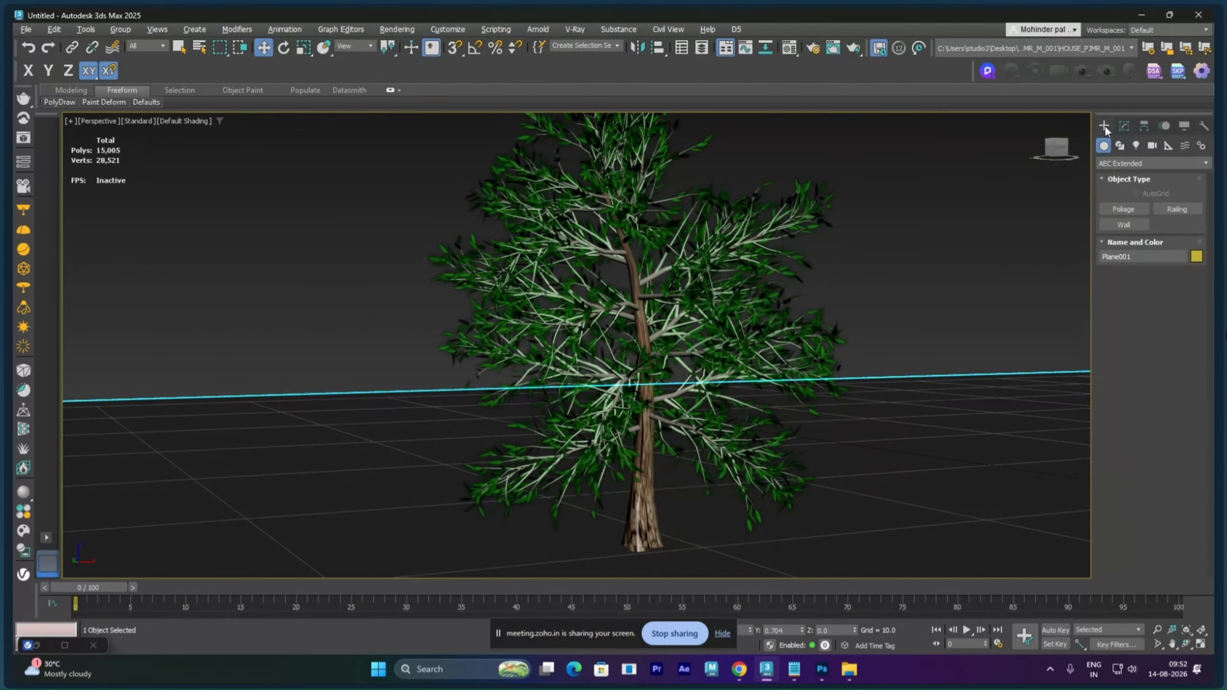
click(1143, 145)
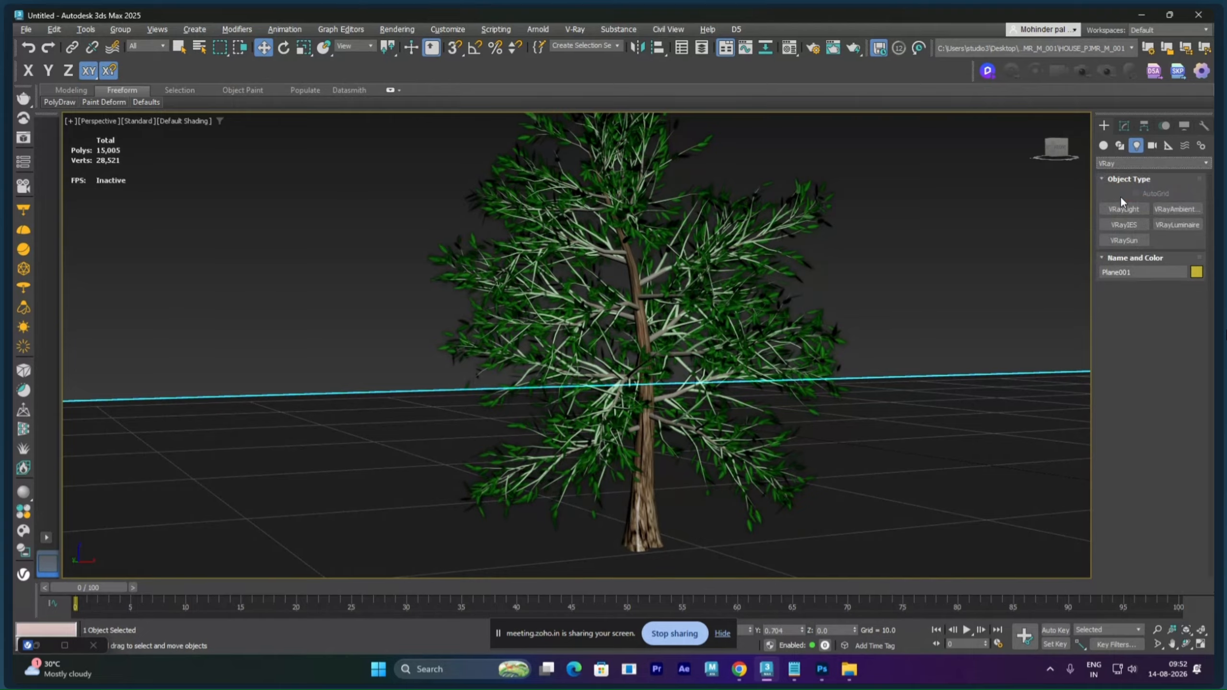
click(1124, 208)
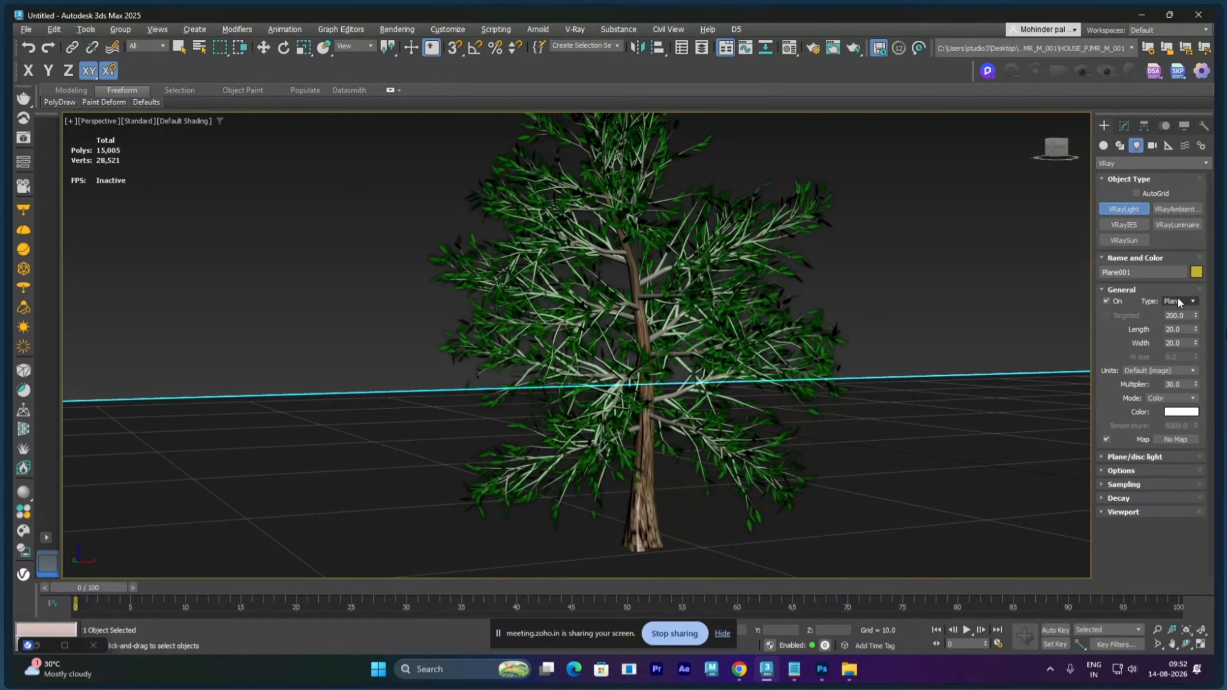
click(1178, 302)
click(1180, 323)
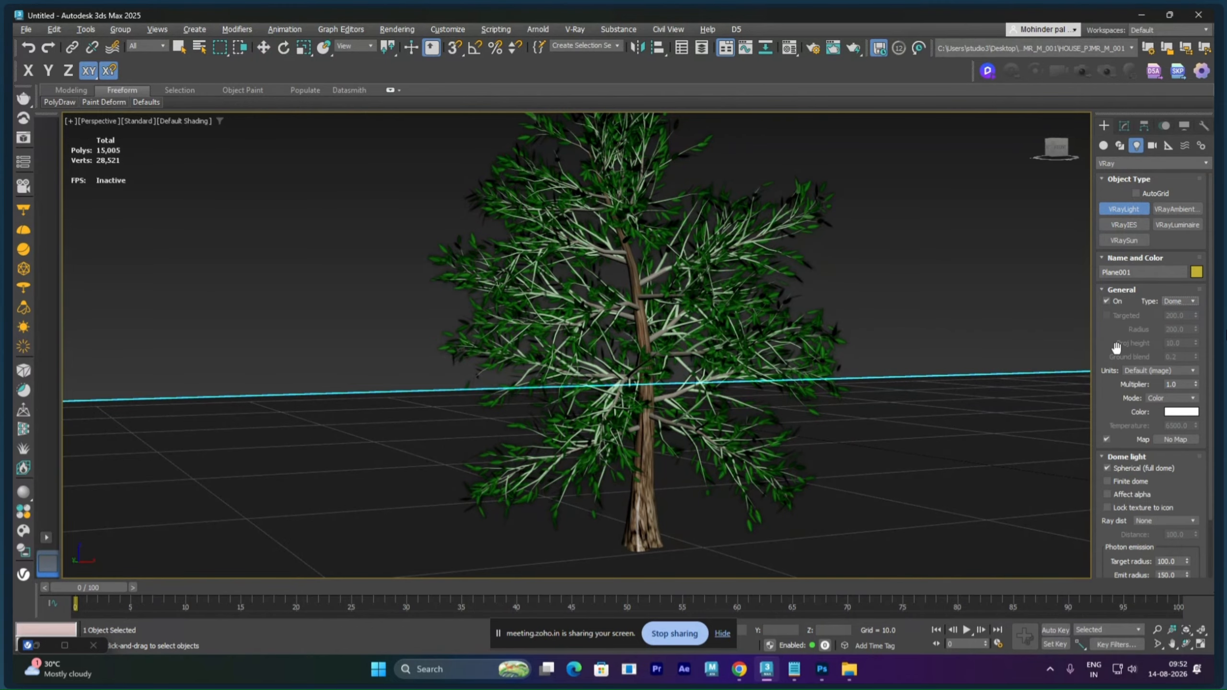
click(997, 413)
key(w)
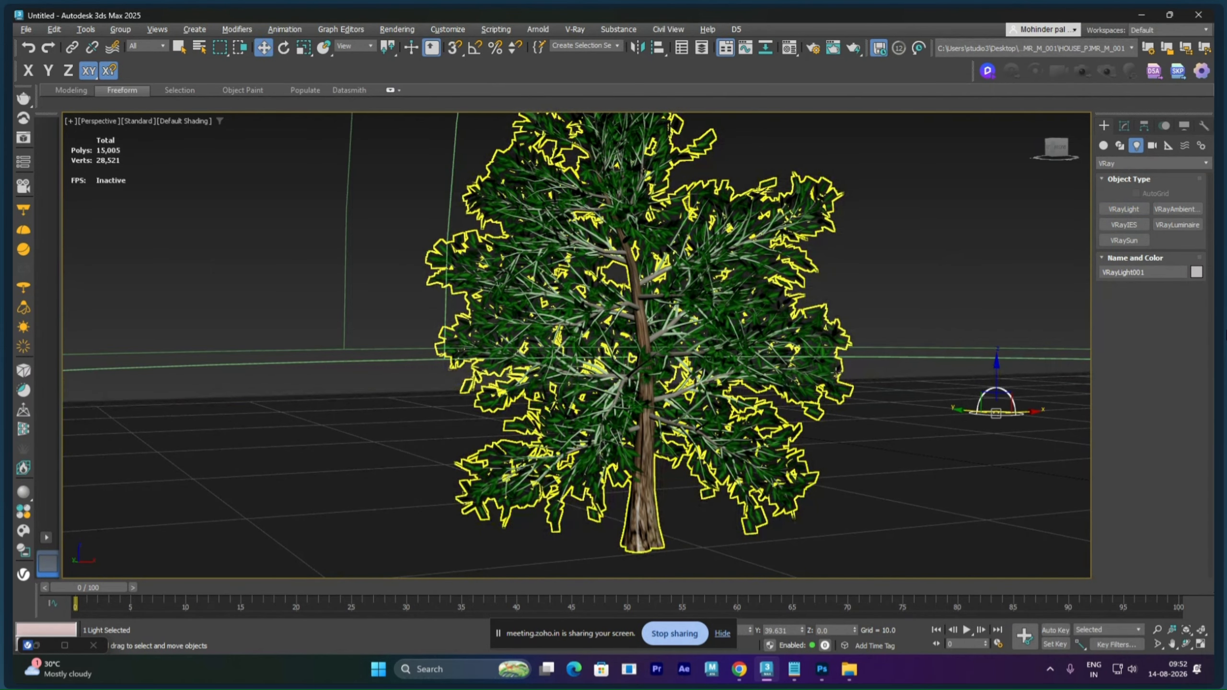
- Show safe frames in the perspective view, frame the whole tree inside them and start a V-Ray render
key(shift+f)
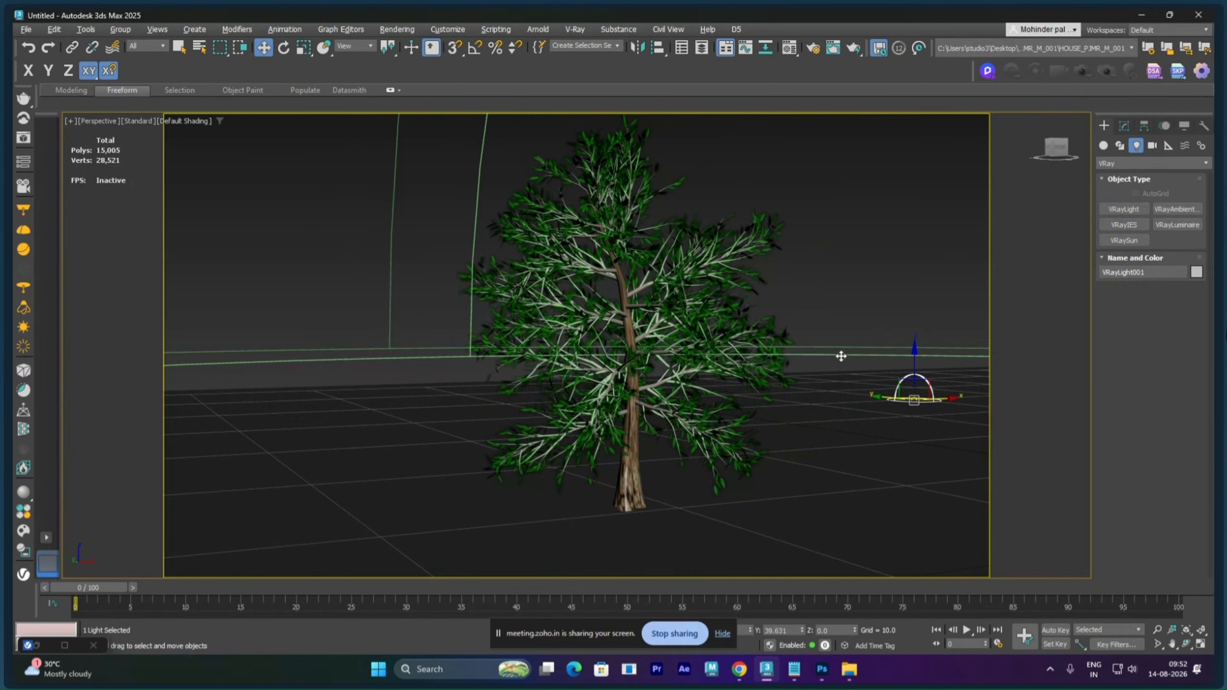
middle_drag(840, 356, 806, 361)
scroll(788, 361, up, 2)
scroll(764, 360, down, 2)
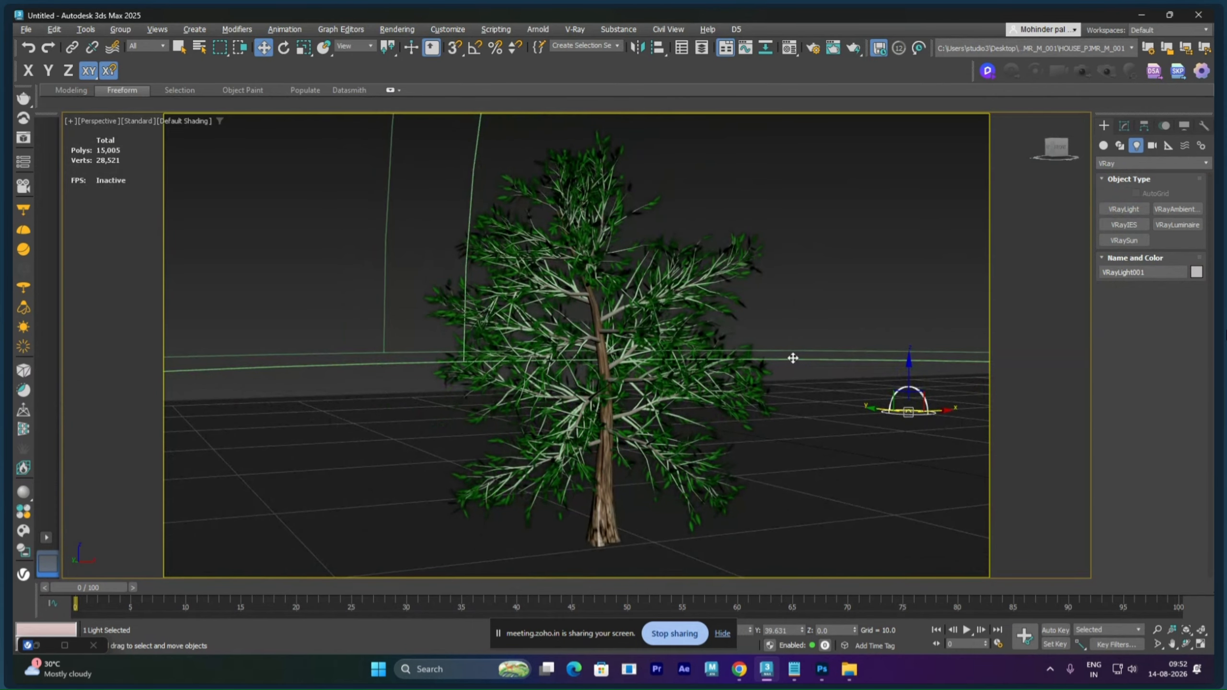
key(shift+q)
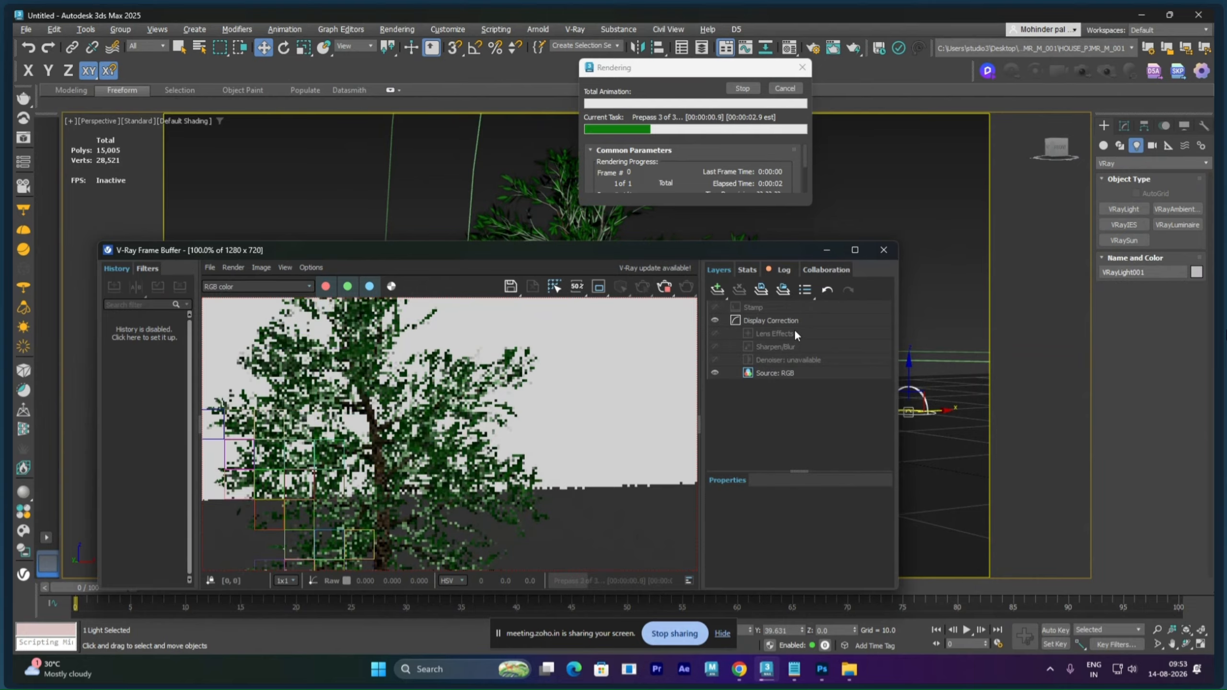
- Examine the rendered leaves, branches and trunk close up and as a whole, and enlarge the rendering progress dialog to see its details
drag(744, 248, 943, 155)
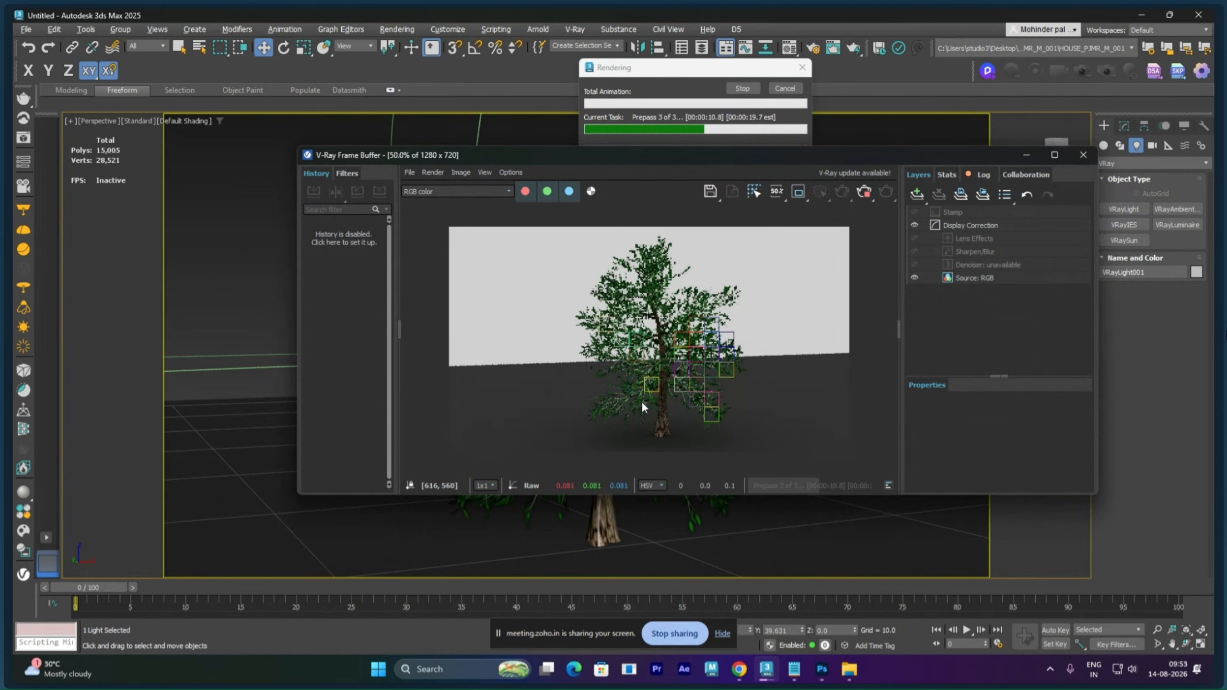
scroll(642, 401, up, 2)
scroll(655, 416, up, 4)
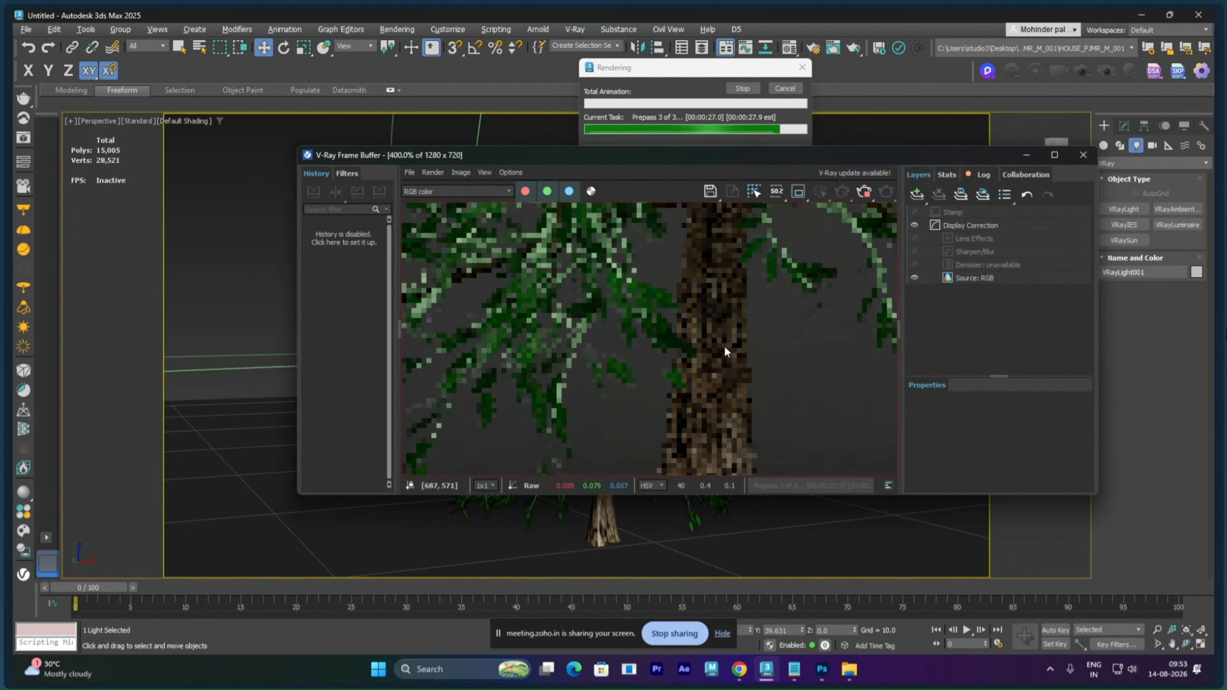
scroll(724, 345, down, 1)
scroll(725, 348, down, 1)
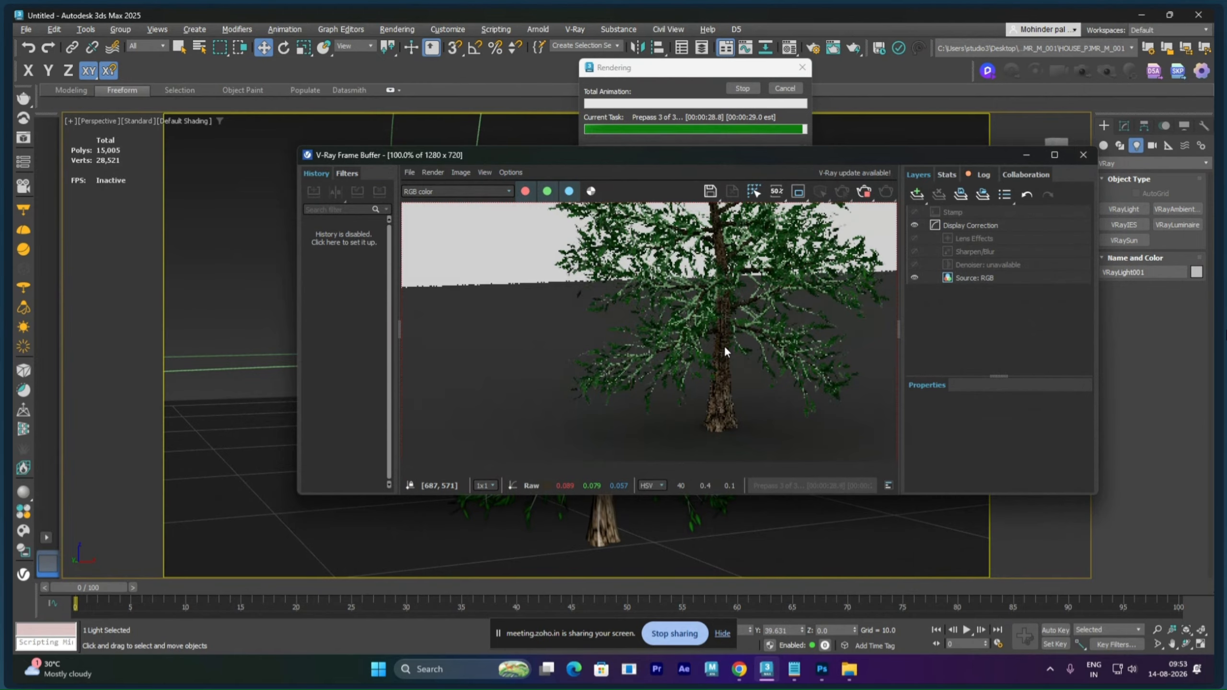
scroll(725, 348, down, 1)
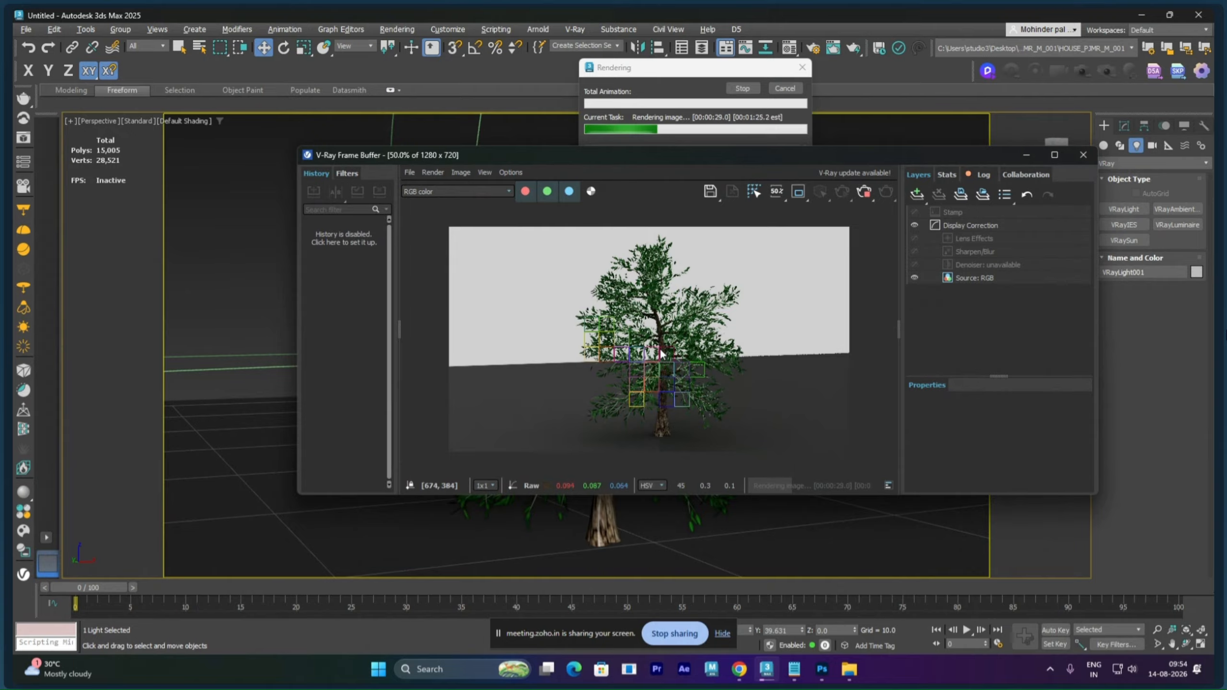
scroll(660, 346, up, 2)
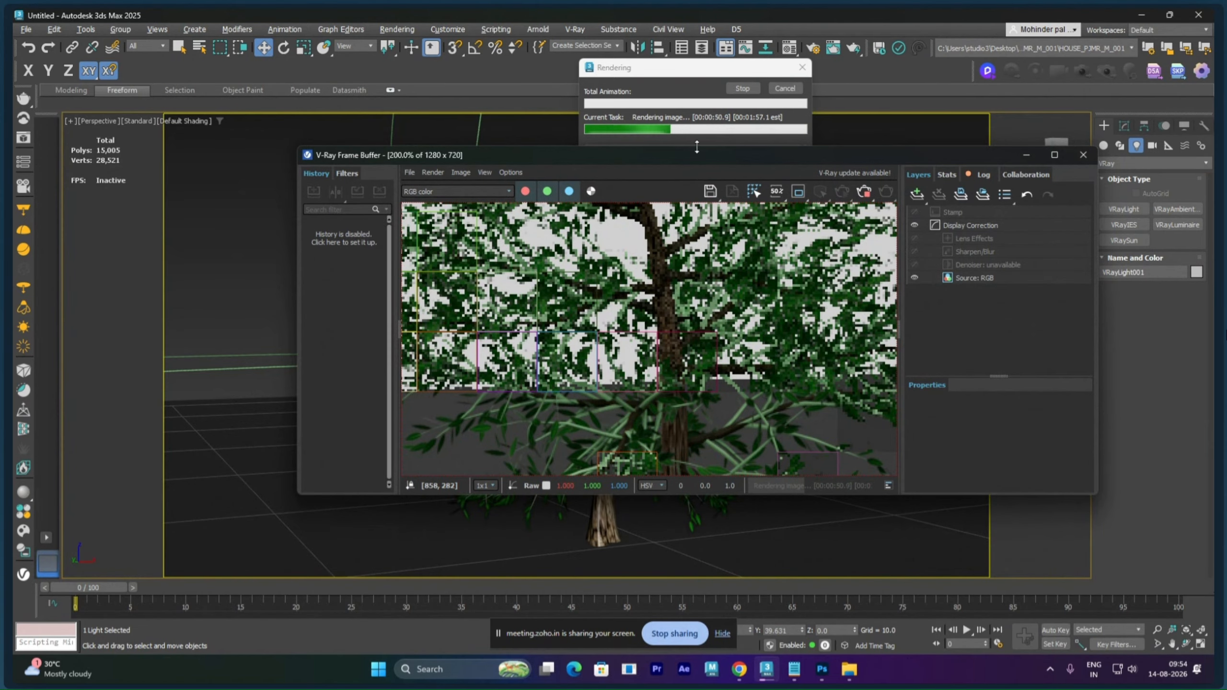
drag(725, 157, 630, 270)
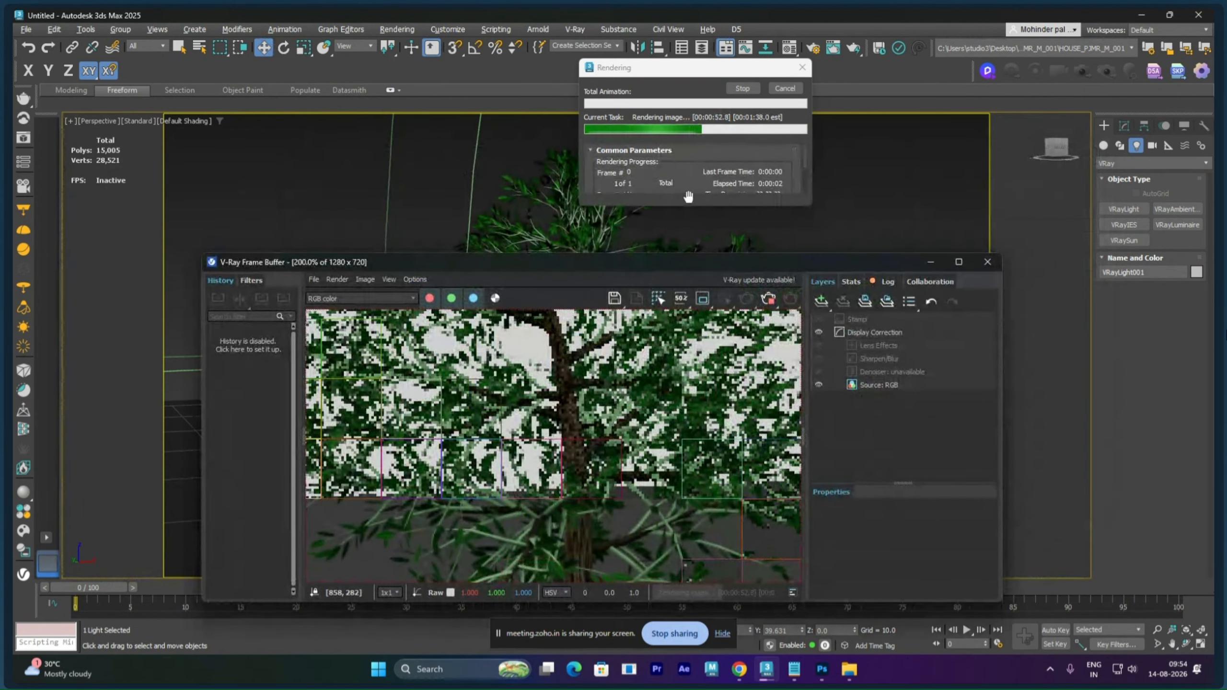
drag(688, 207, 686, 314)
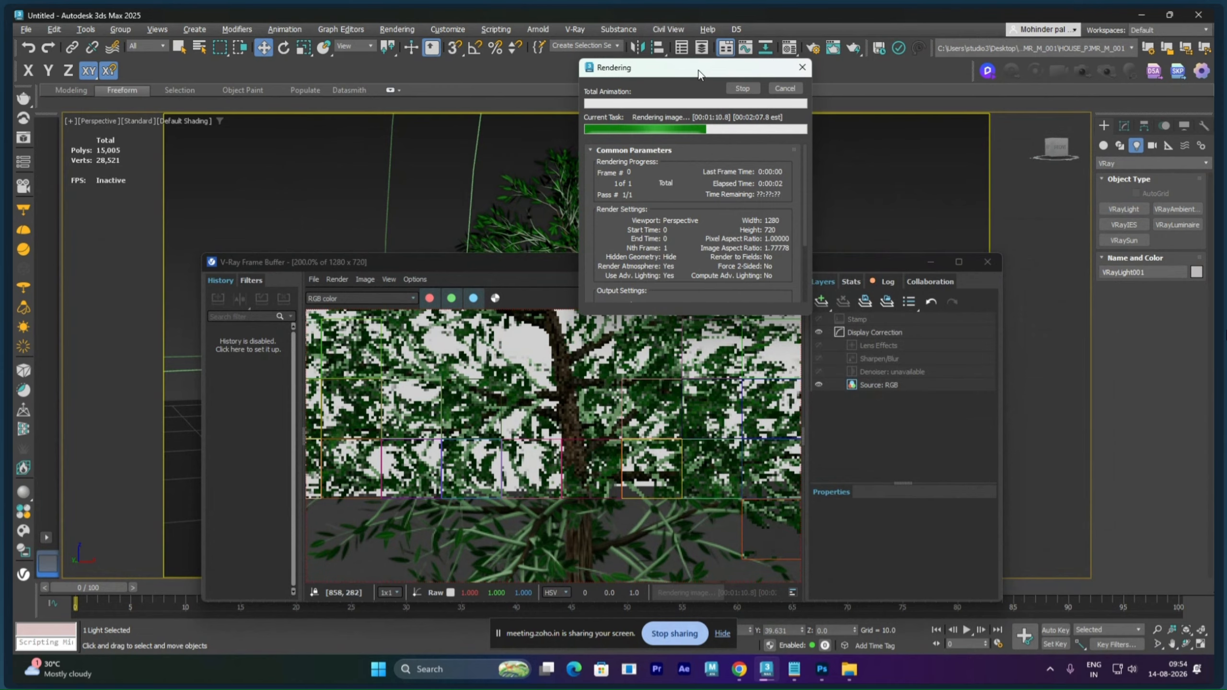
- Examine the tree's foliage and trunk up close in the running V-Ray render, and stop the render
drag(696, 77, 990, 84)
drag(782, 263, 759, 127)
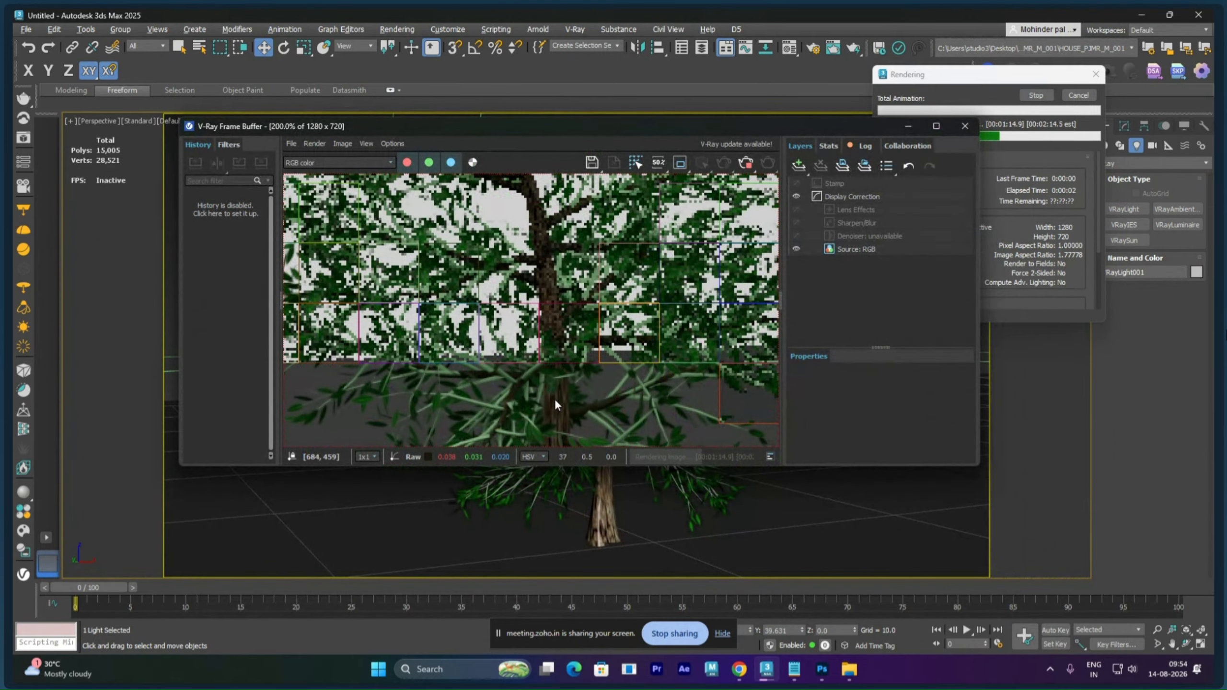
scroll(554, 402, down, 1)
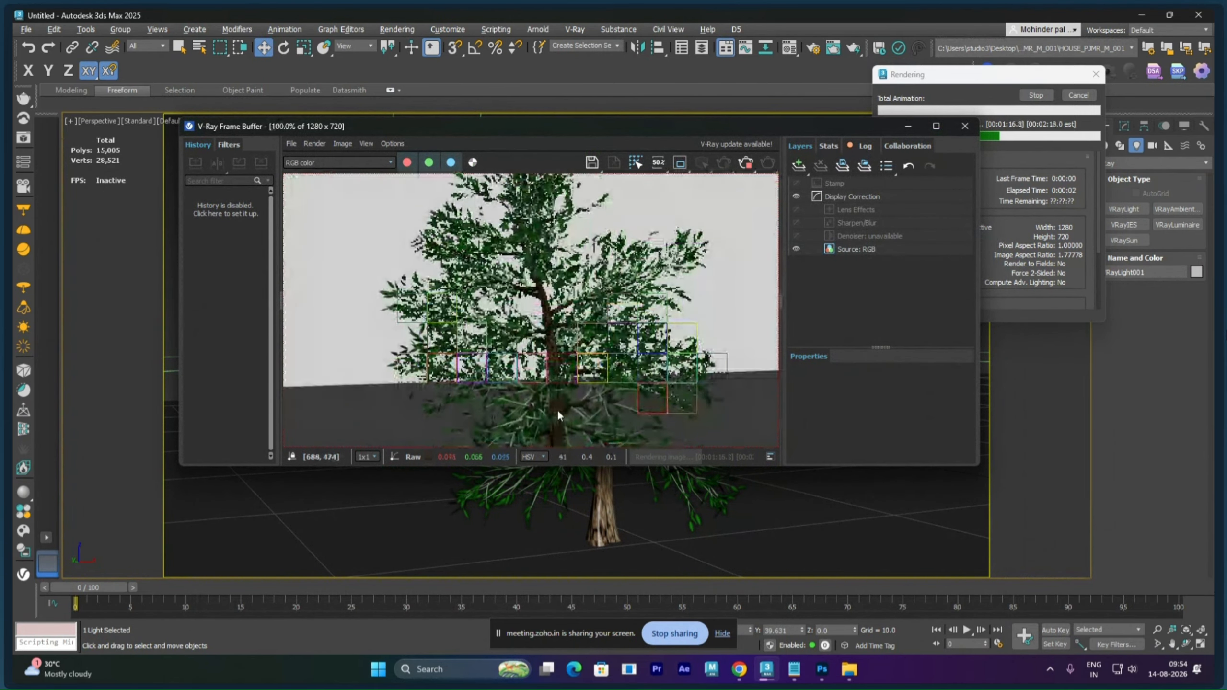
scroll(556, 404, down, 1)
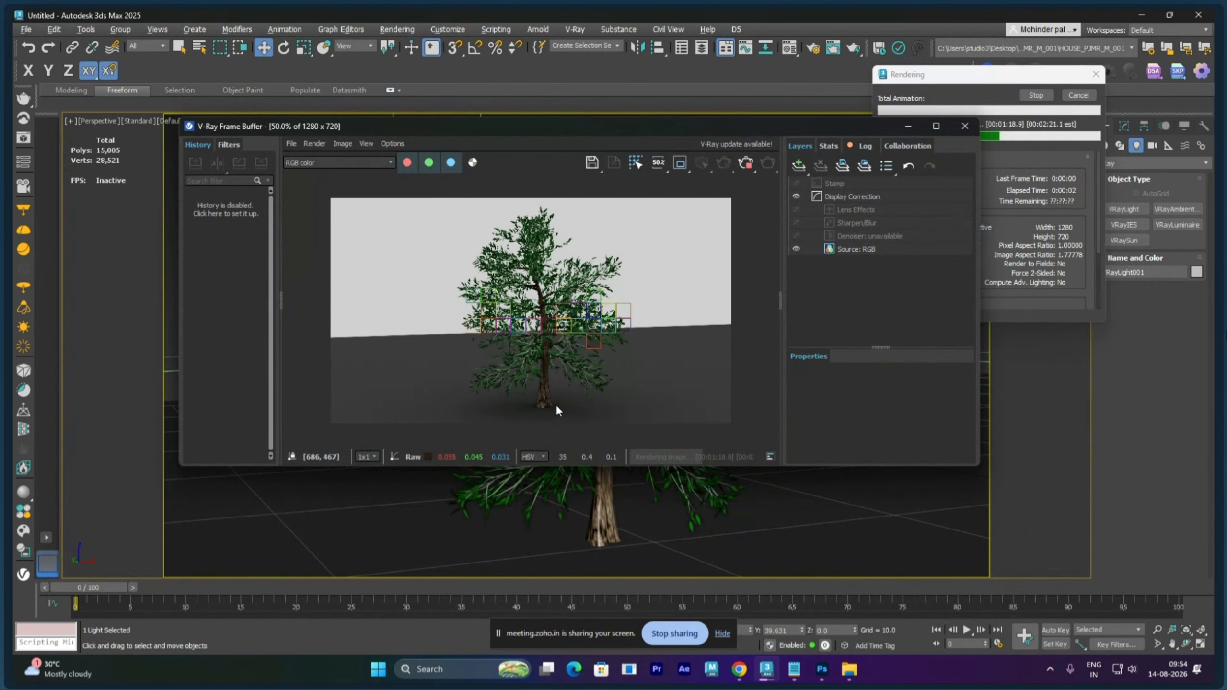
scroll(547, 400, up, 3)
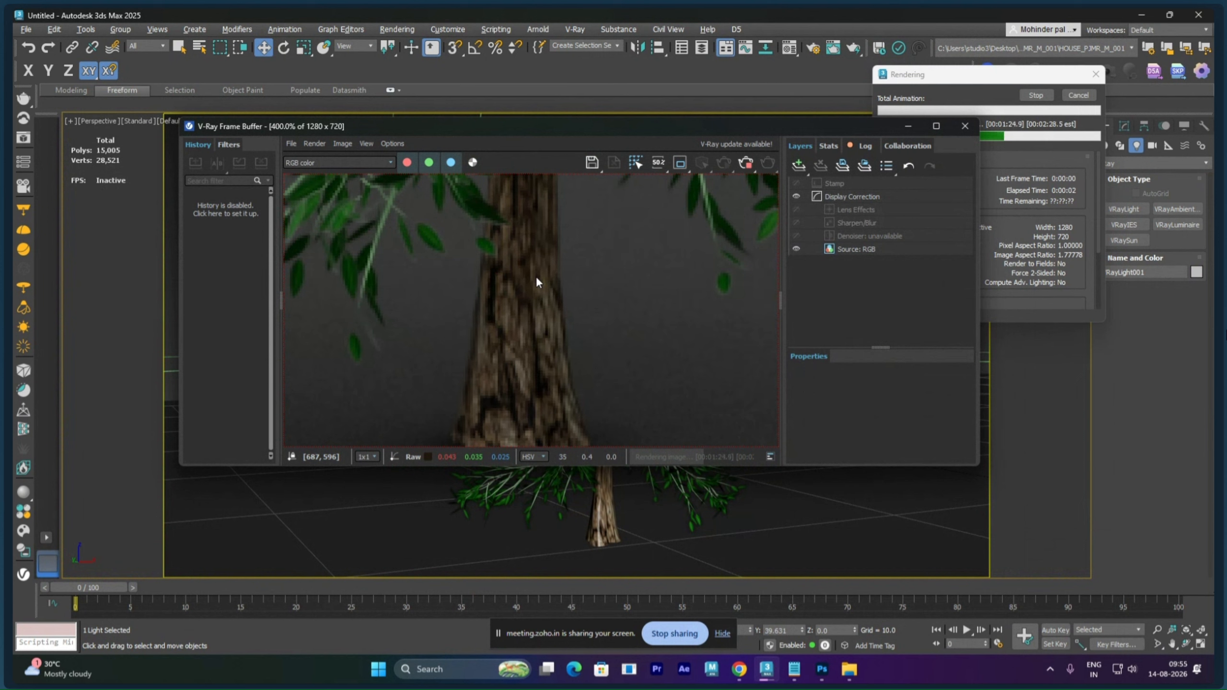
scroll(536, 281, down, 3)
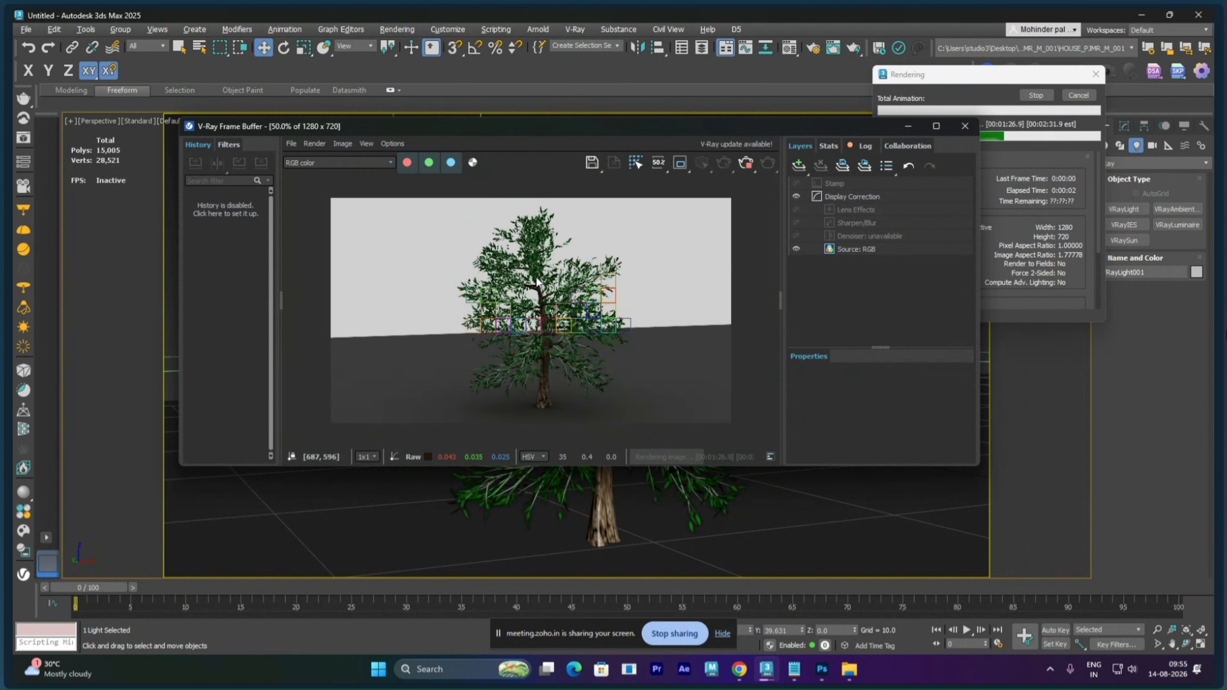
scroll(537, 282, up, 1)
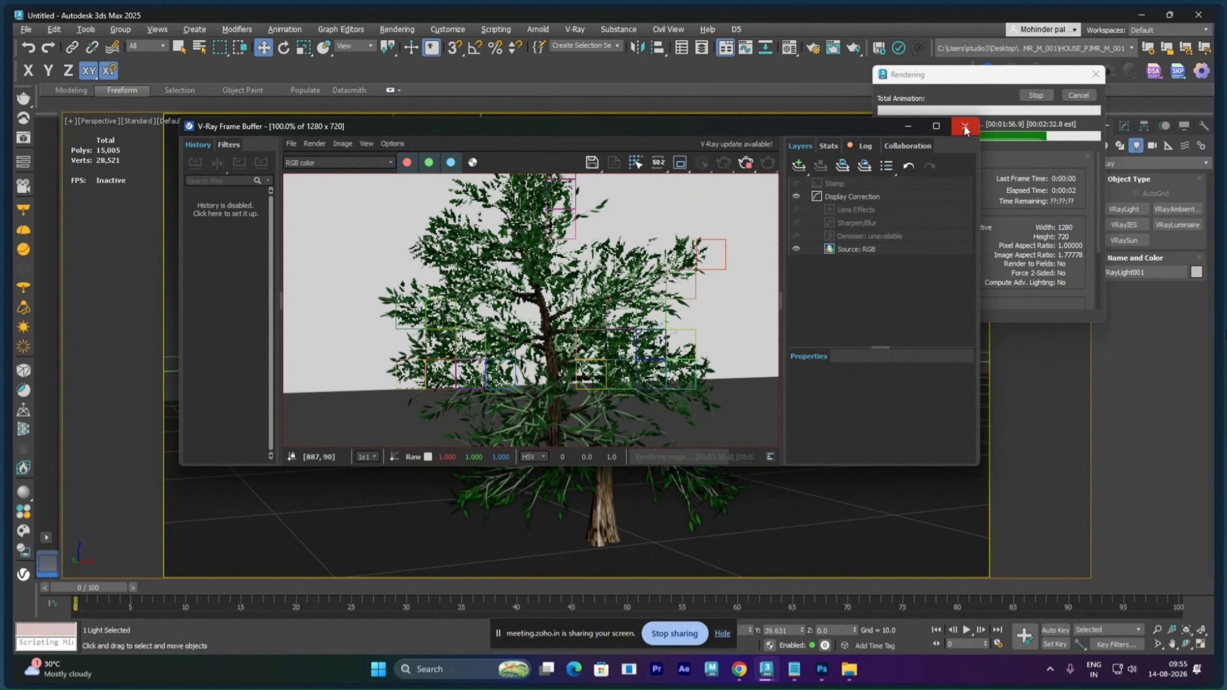
click(964, 127)
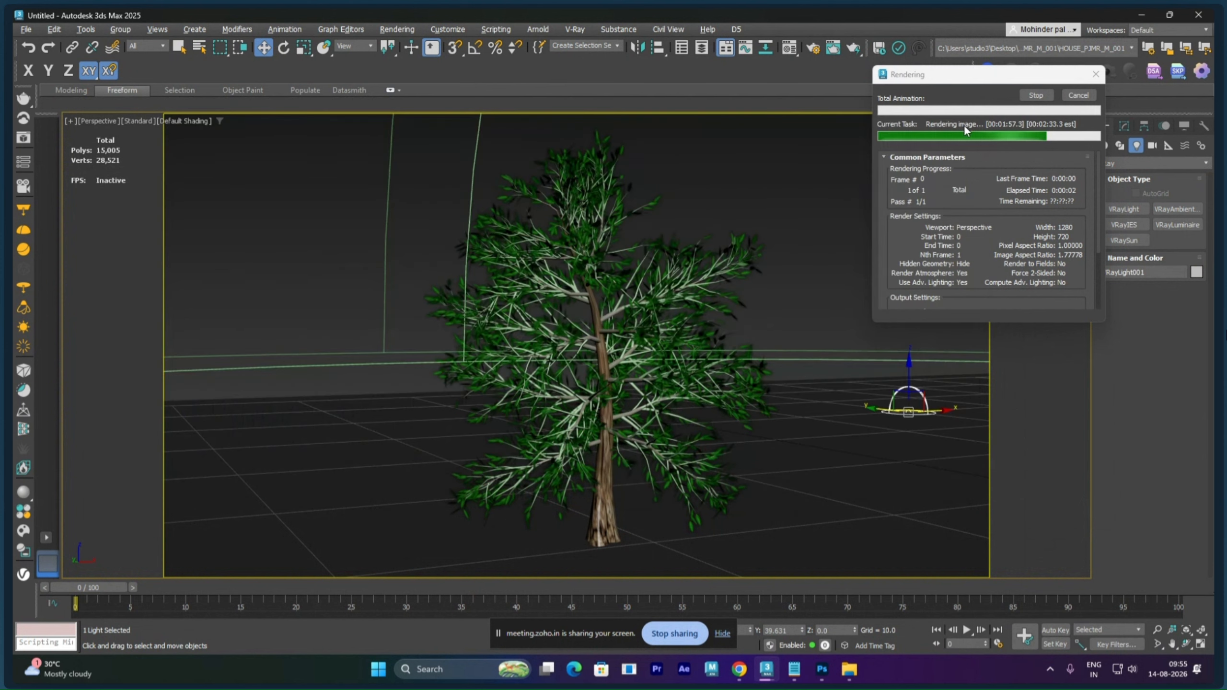
click(1037, 95)
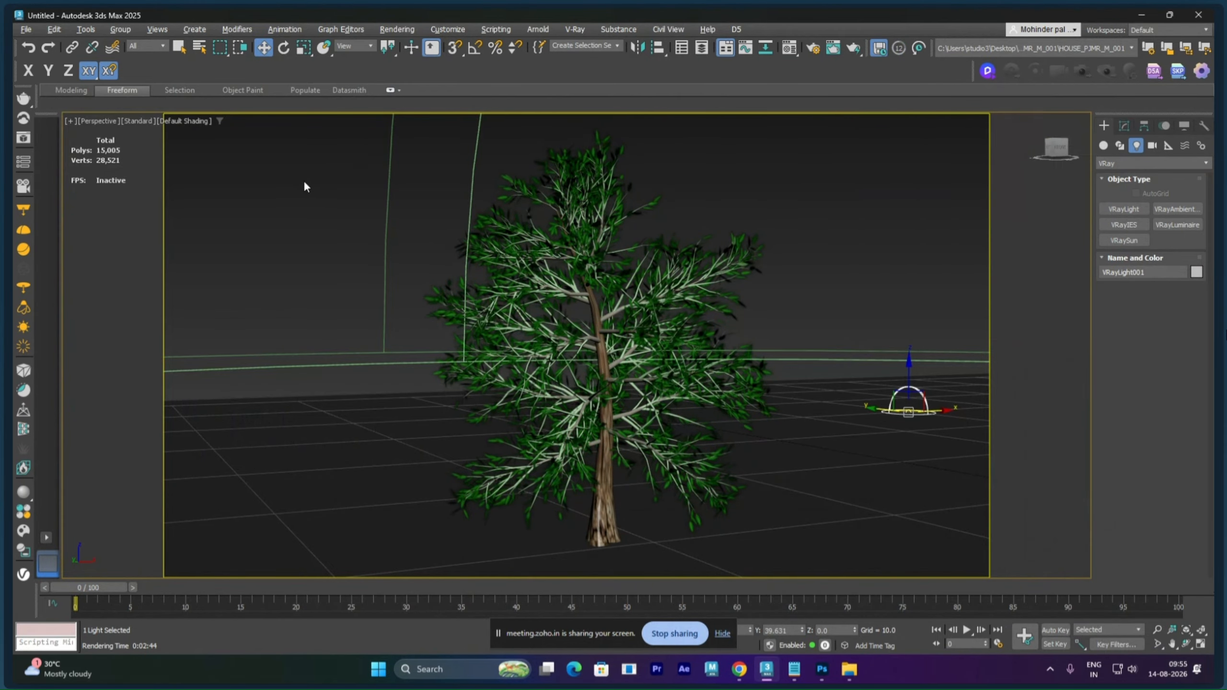
- Rename the tree's parent Multi/Sub-Object material as TREES in the Material Editor
click(564, 241)
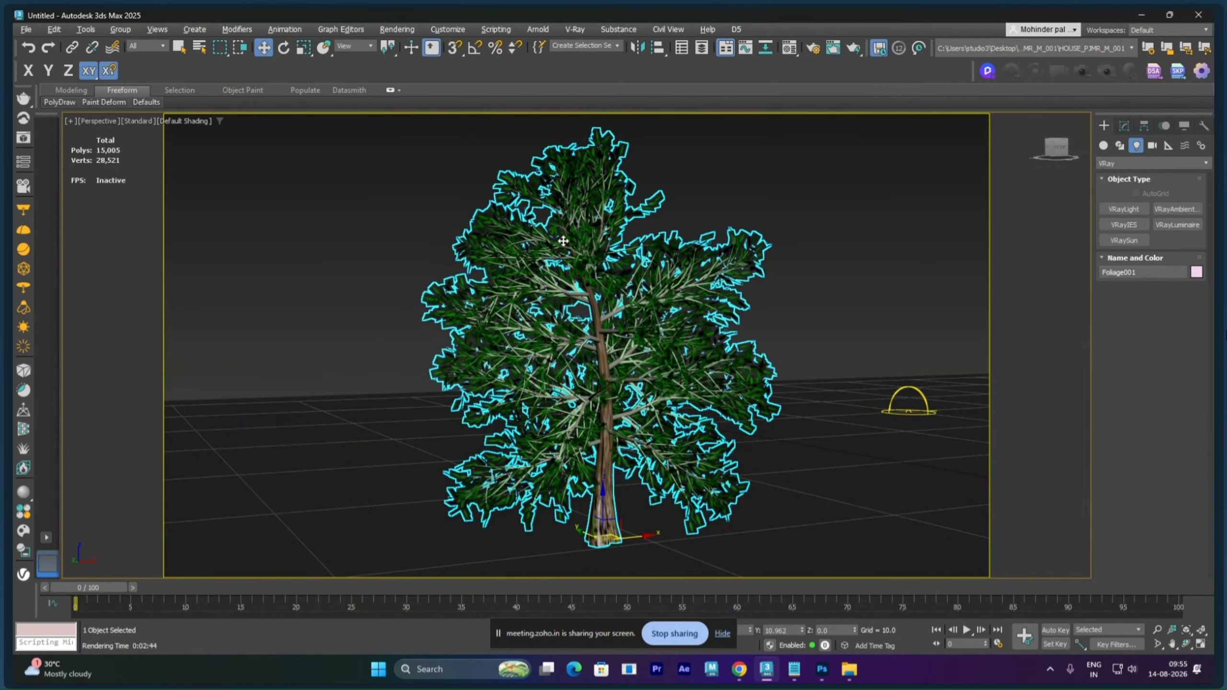
key(m)
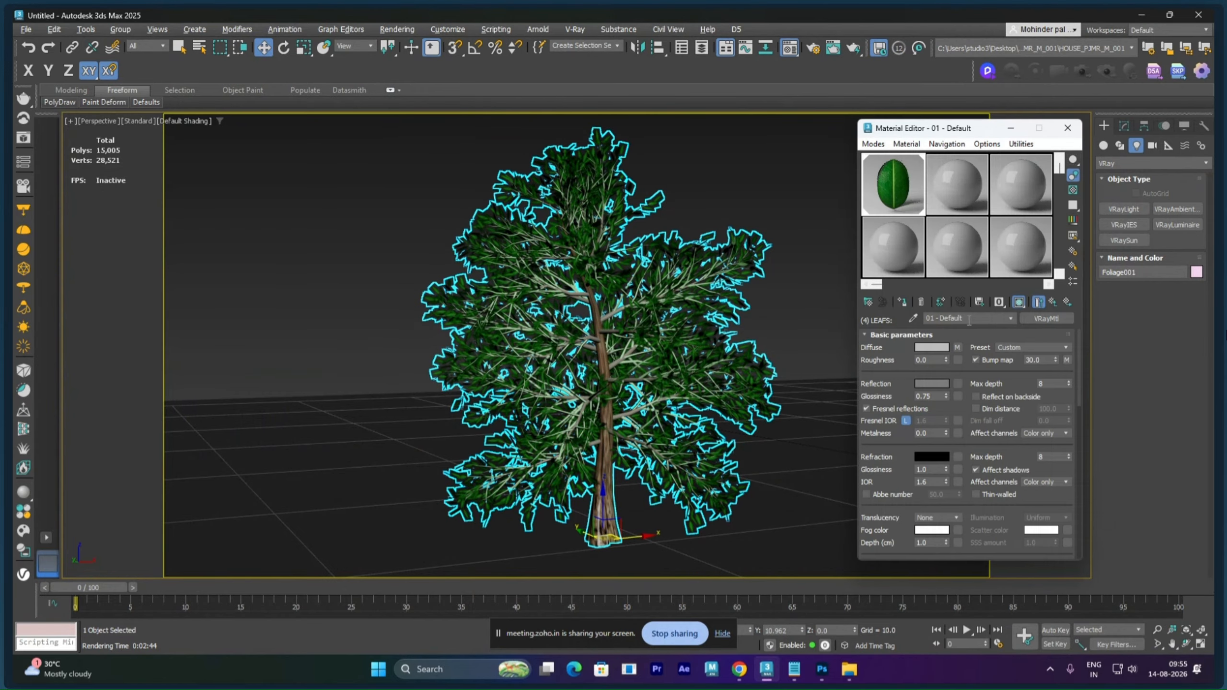
drag(977, 320, 950, 322)
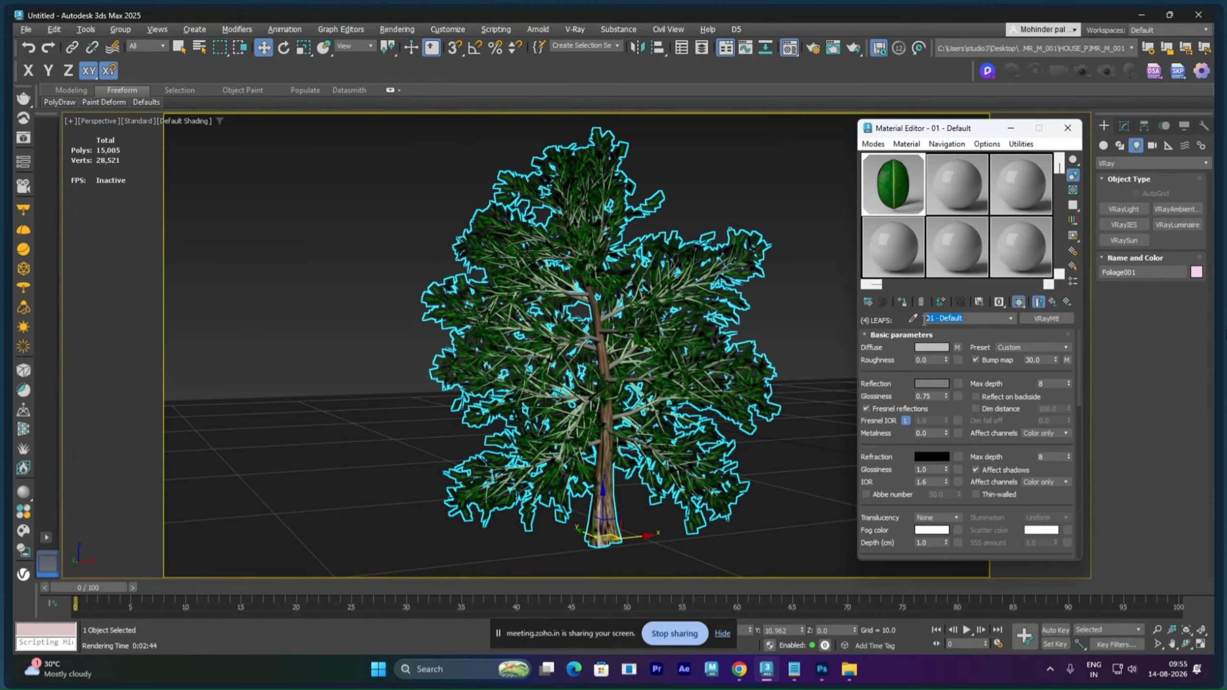
click(1038, 302)
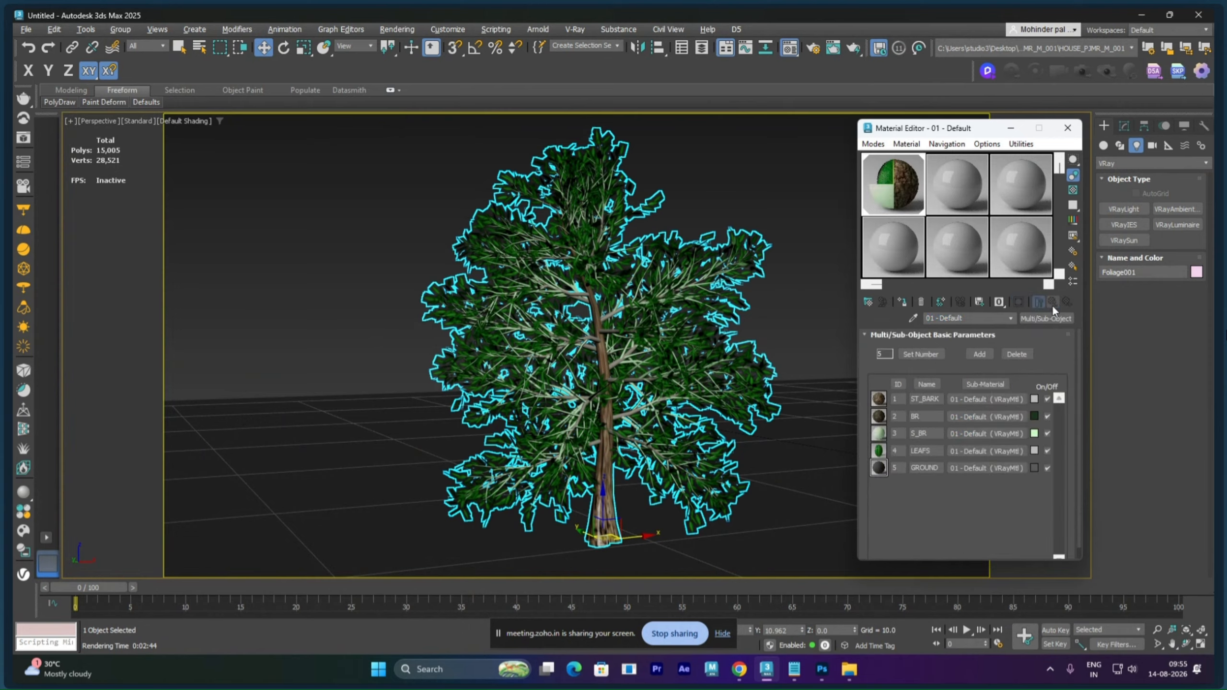
click(977, 320)
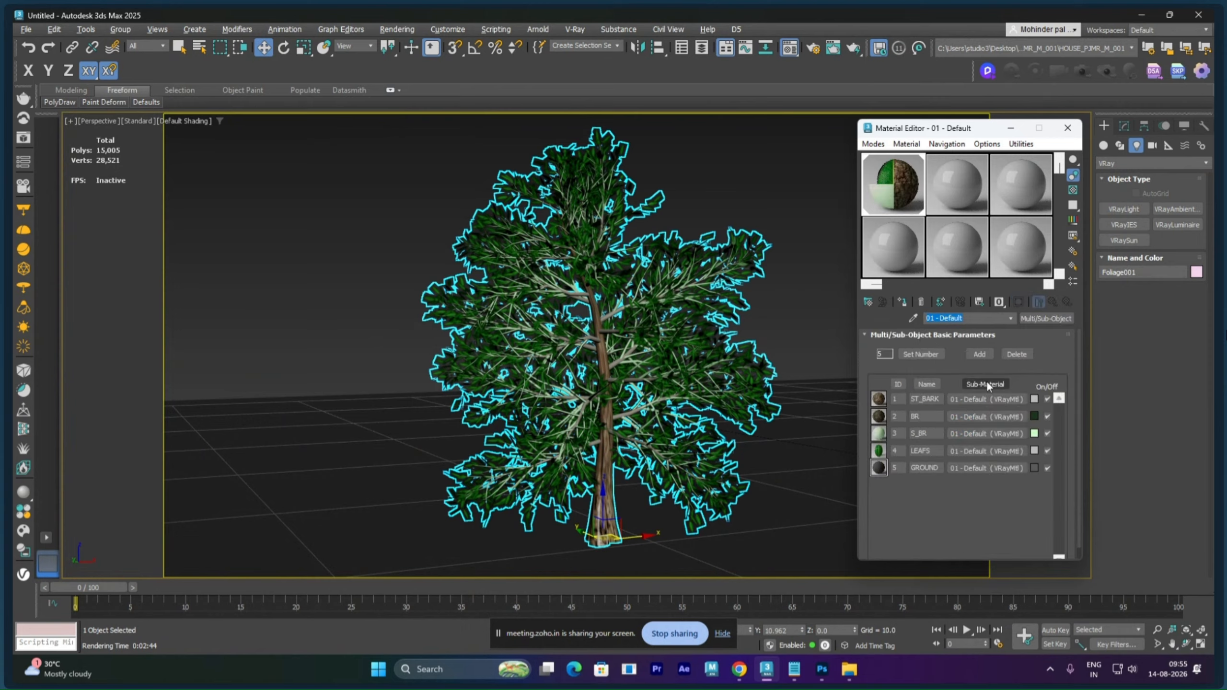
text(t)
text(_01)
key(BackSpace)
key(BackSpace)
key(BackSpace)
text(S)
- Create a new material library file named FINAL_TREES_TEXTURES in the materiallibraries folder
click(883, 305)
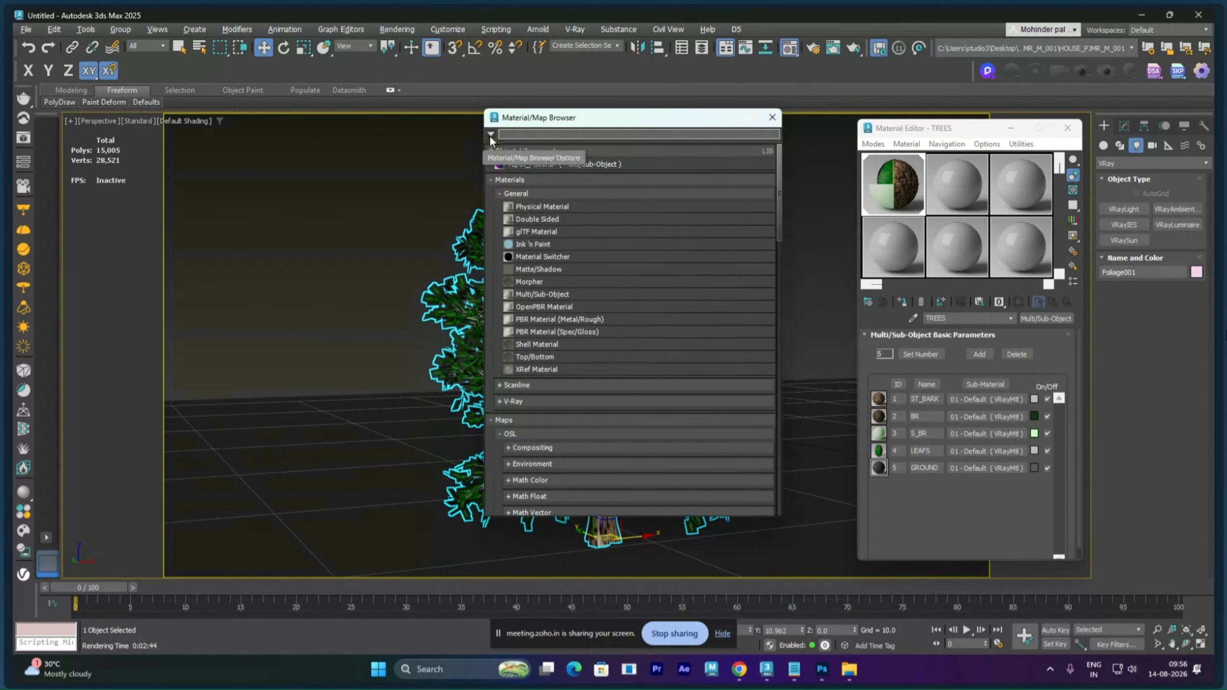
click(489, 134)
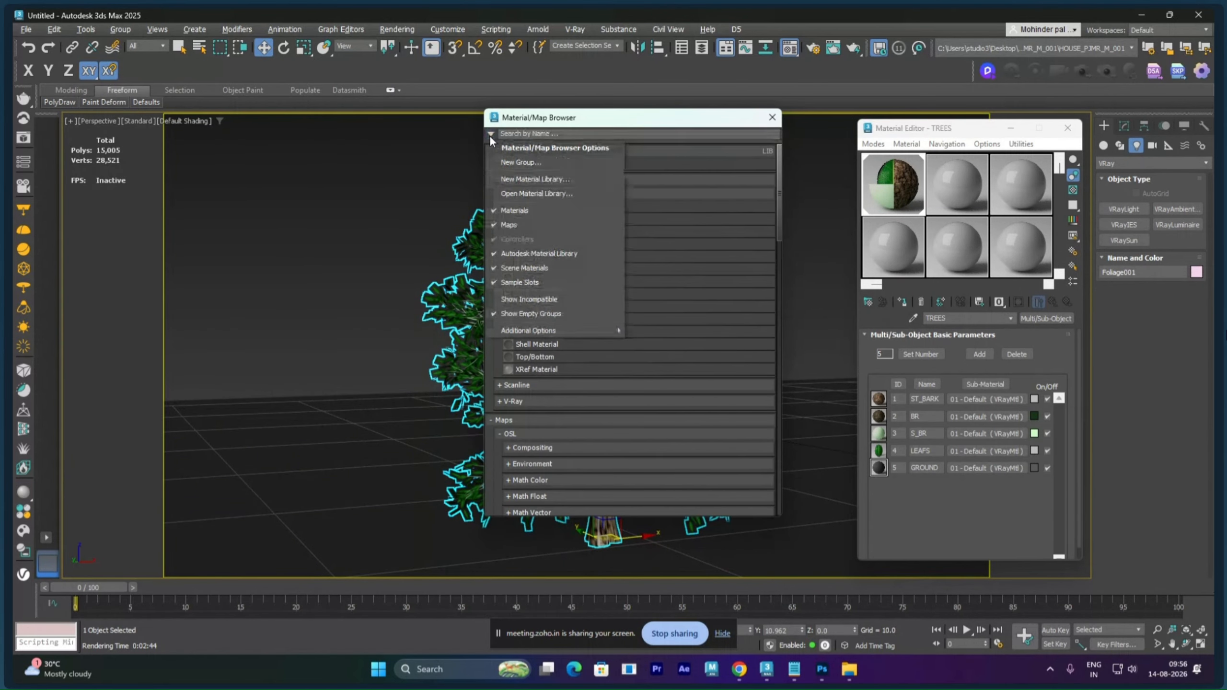
click(581, 181)
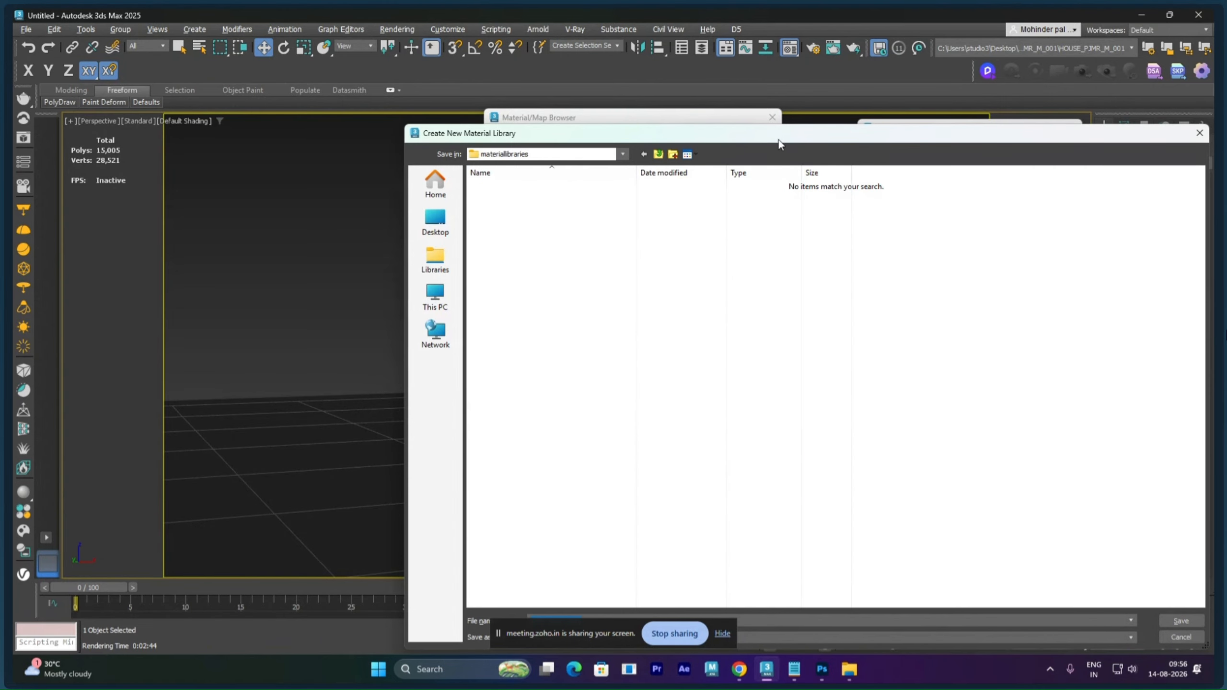
drag(779, 140, 601, 109)
drag(609, 642, 1224, 575)
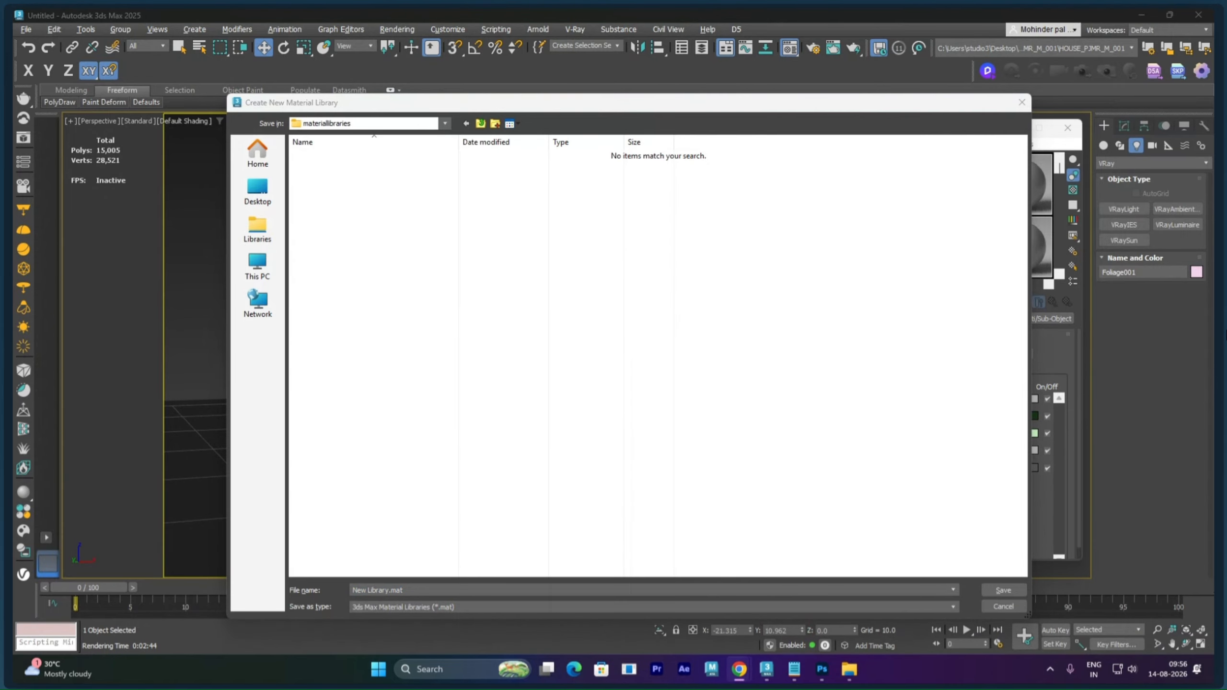
click(443, 593)
drag(443, 593, 316, 583)
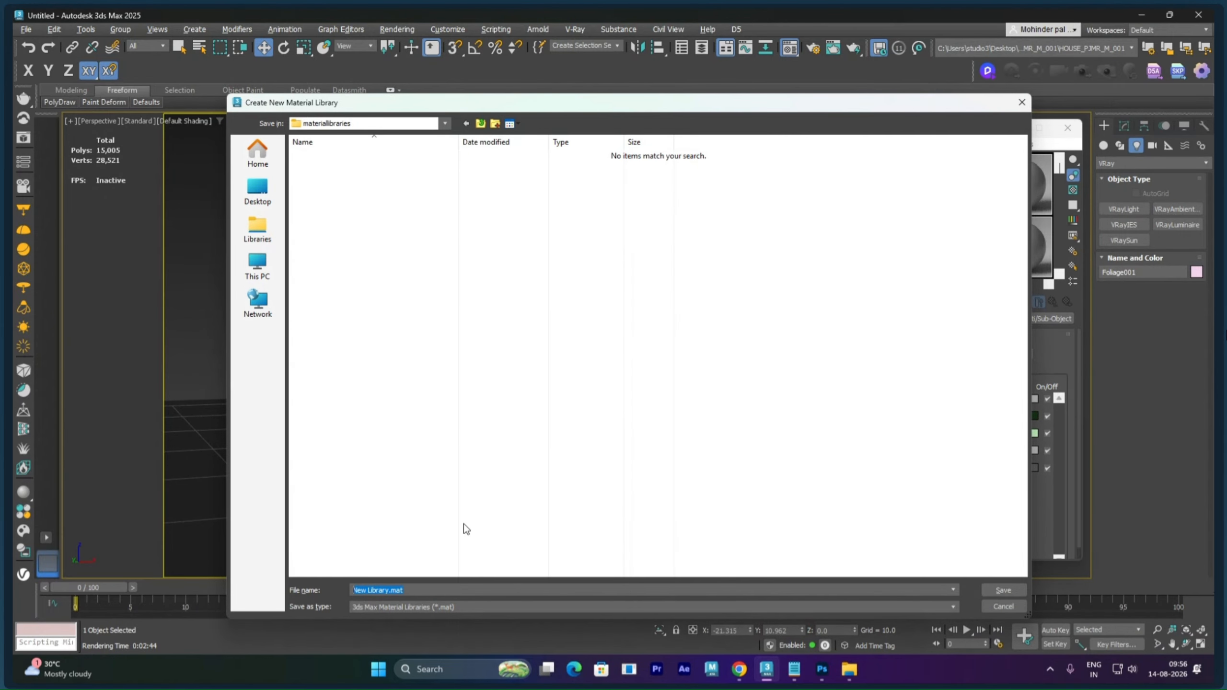
text(f)
text(_TREES_TEXTURES)
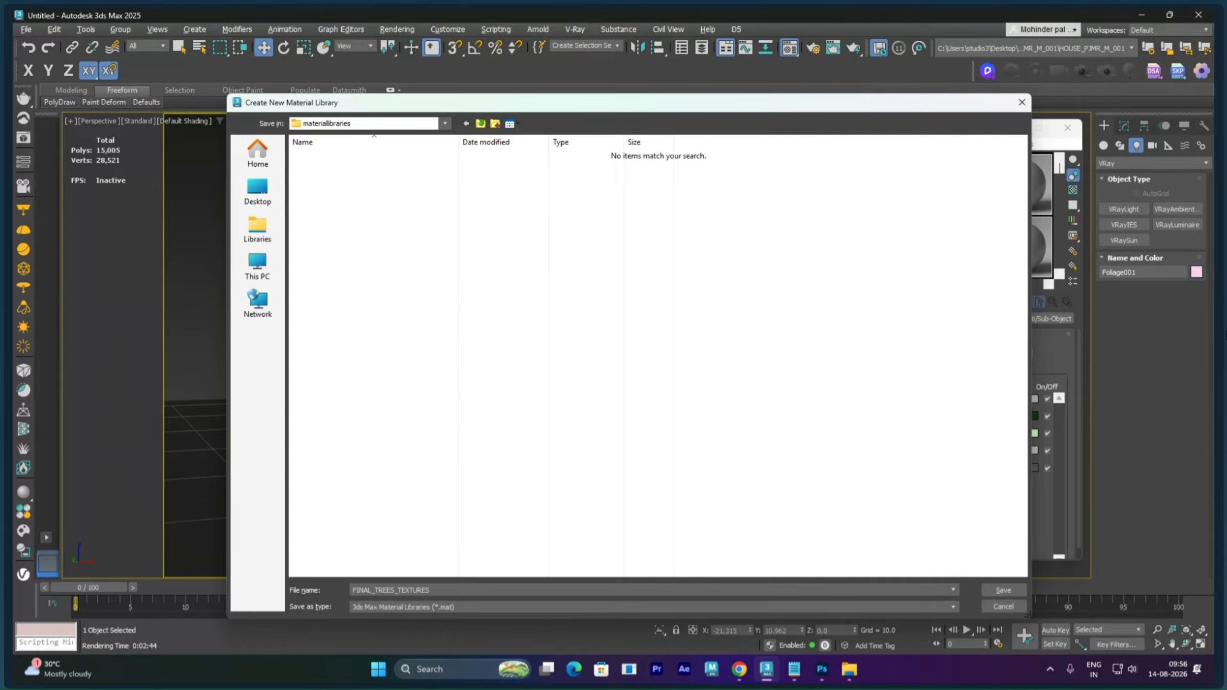
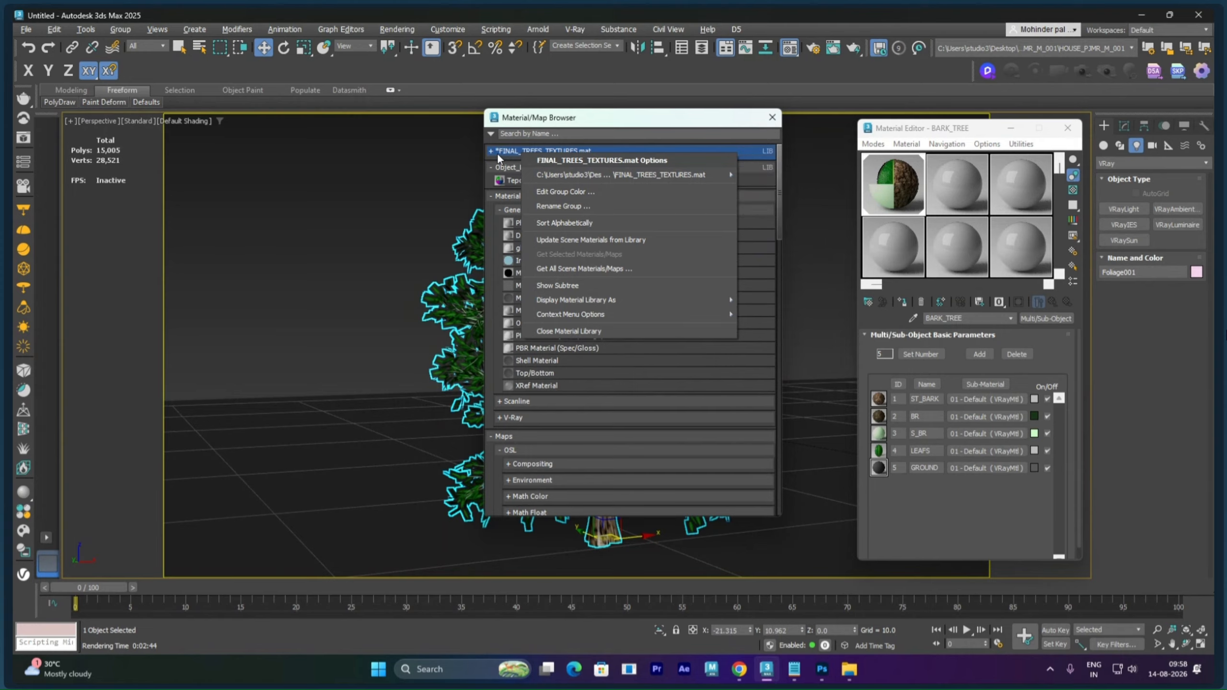
- Save the FINAL_TREES_TEXTURES.mat library to its file and check the material stored in it
mouse_move(687, 174)
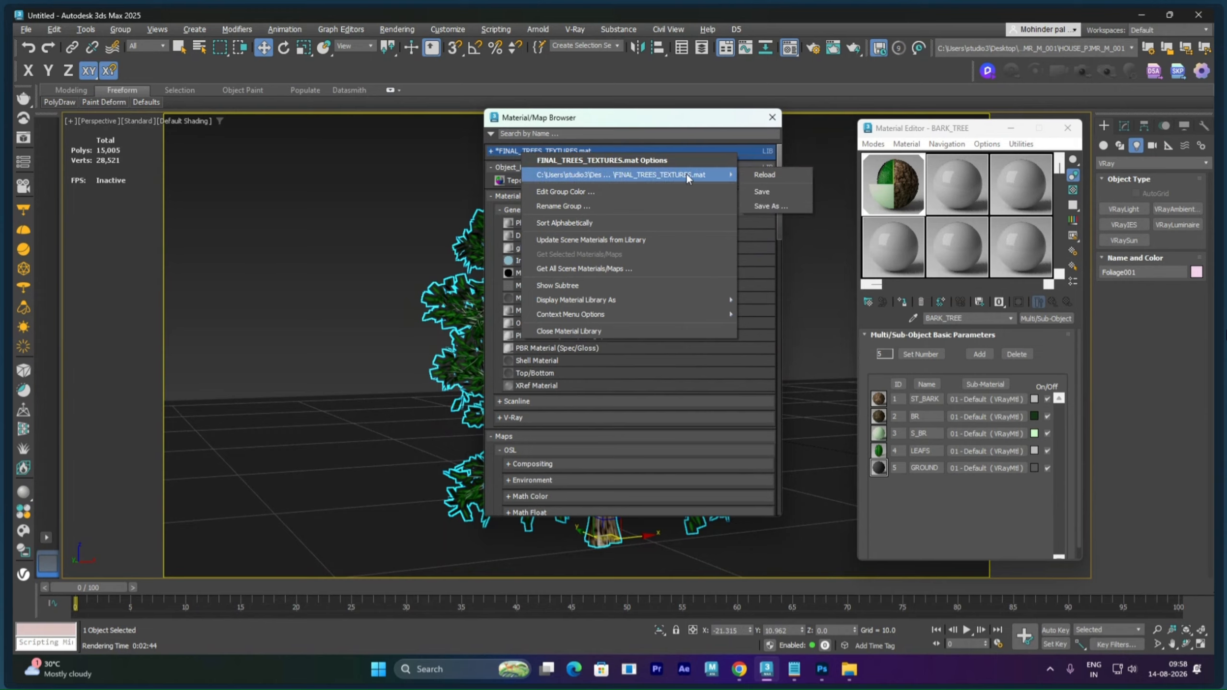
click(775, 192)
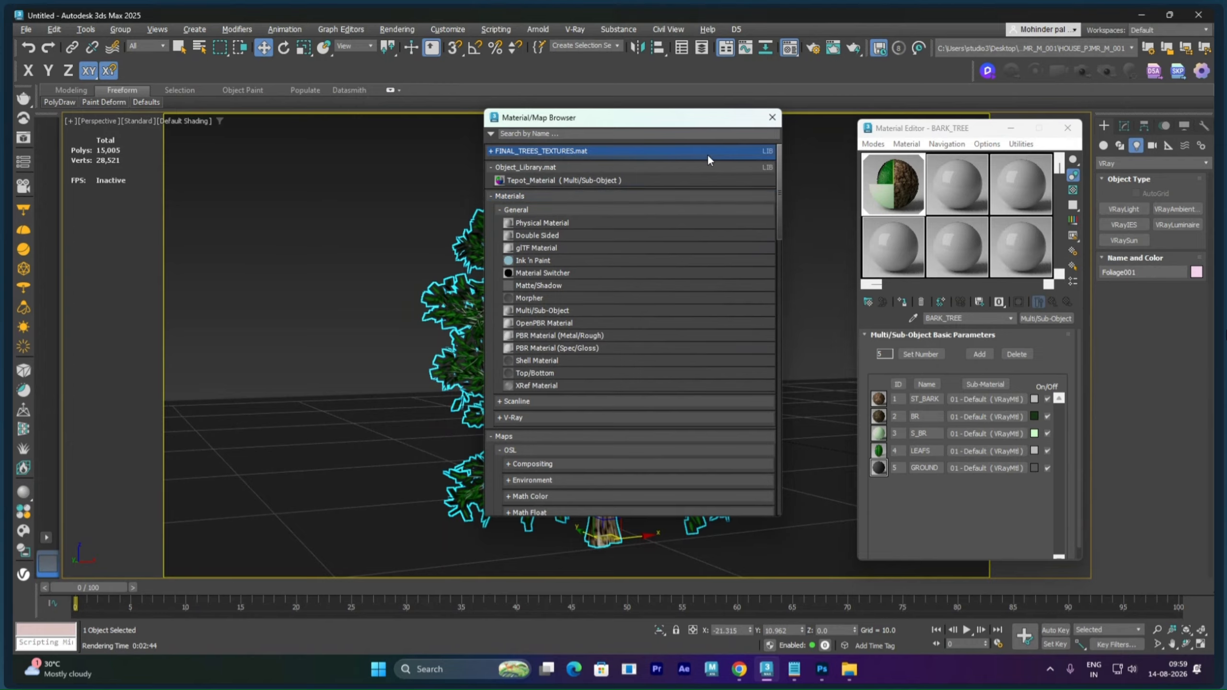
click(491, 151)
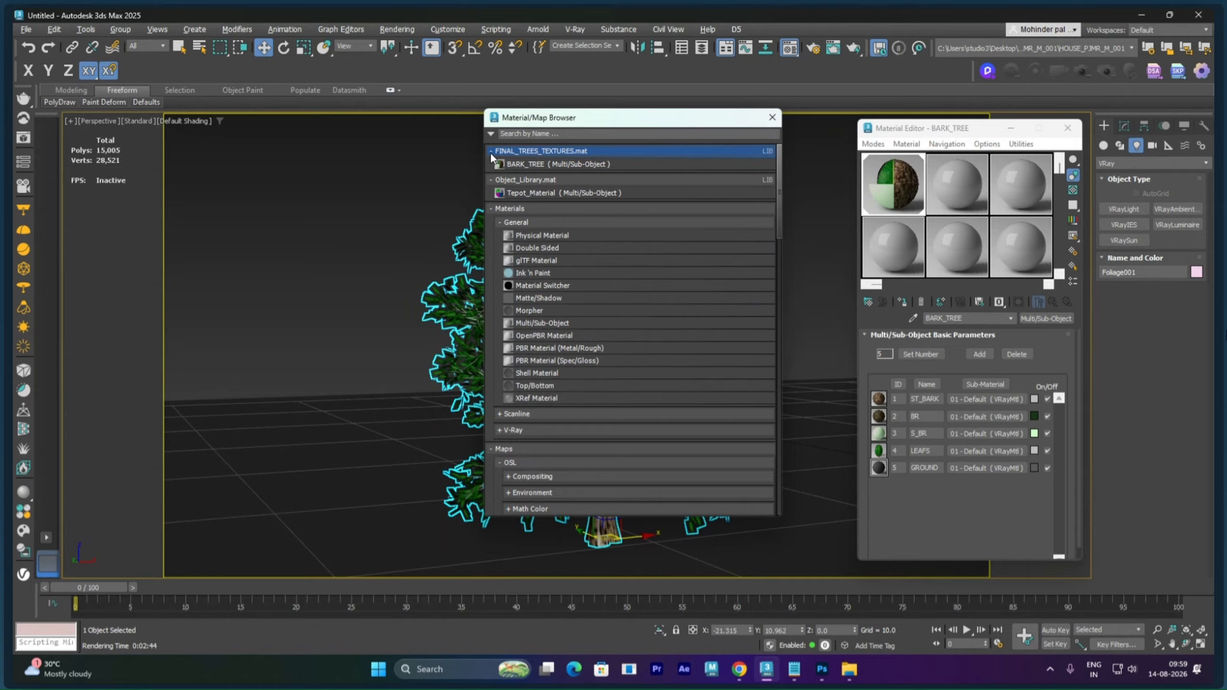
click(490, 152)
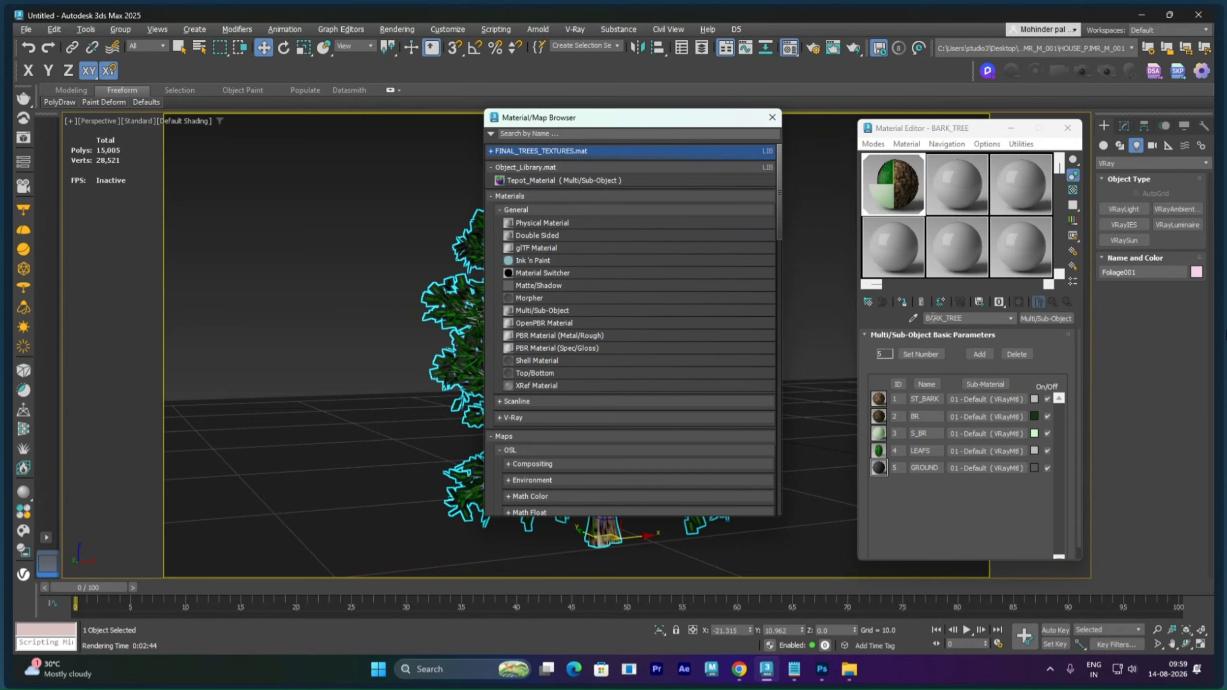
- Compare the BARK_TREE material's name with its entry in the FINAL_TREES_TEXTURES.mat library, and close the Material/Map Browser
drag(946, 318, 901, 318)
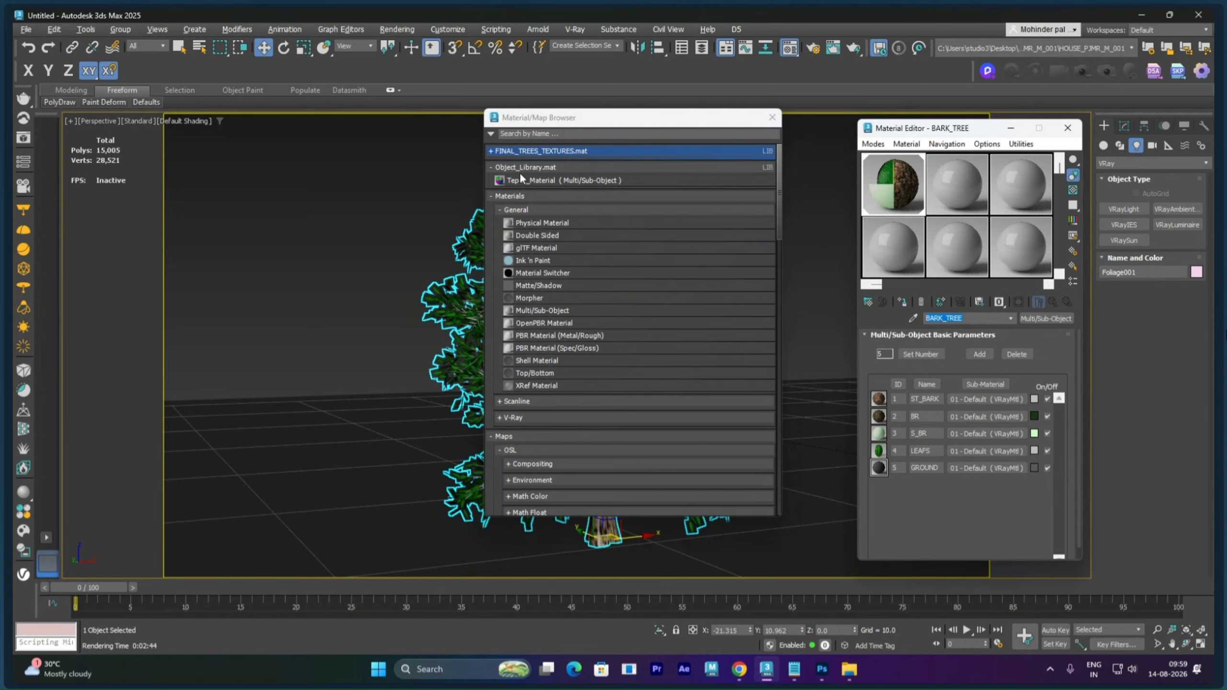
click(492, 152)
click(491, 150)
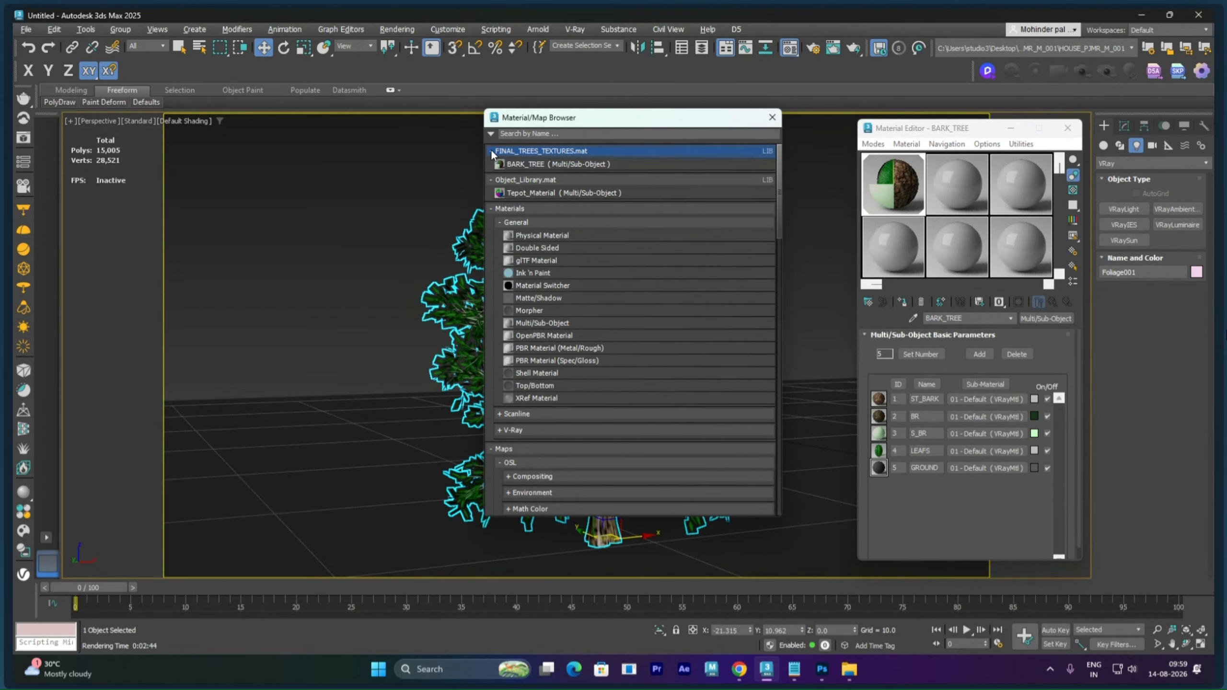
click(491, 150)
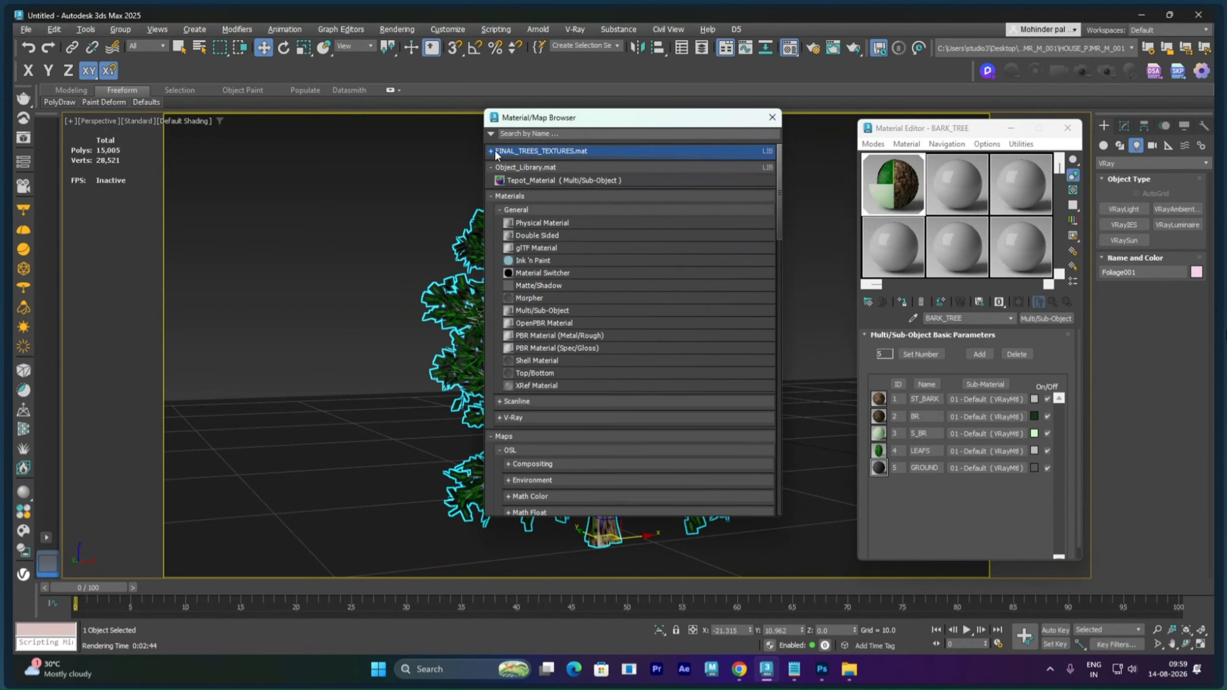
click(905, 195)
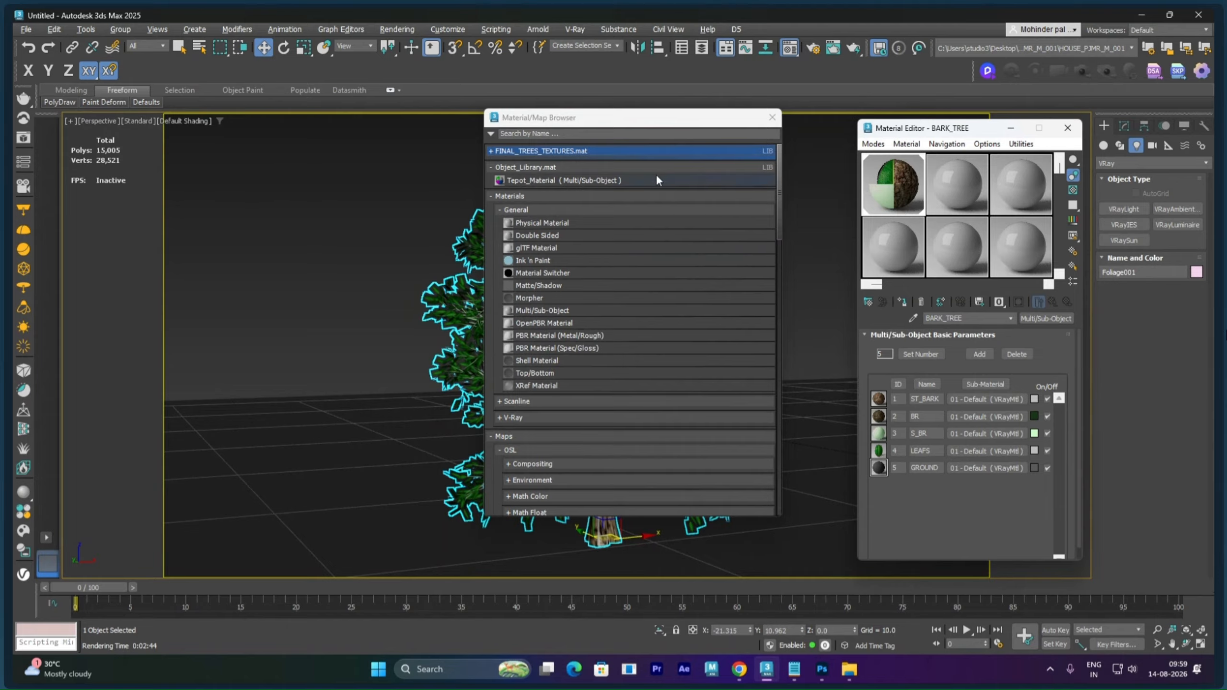
click(772, 118)
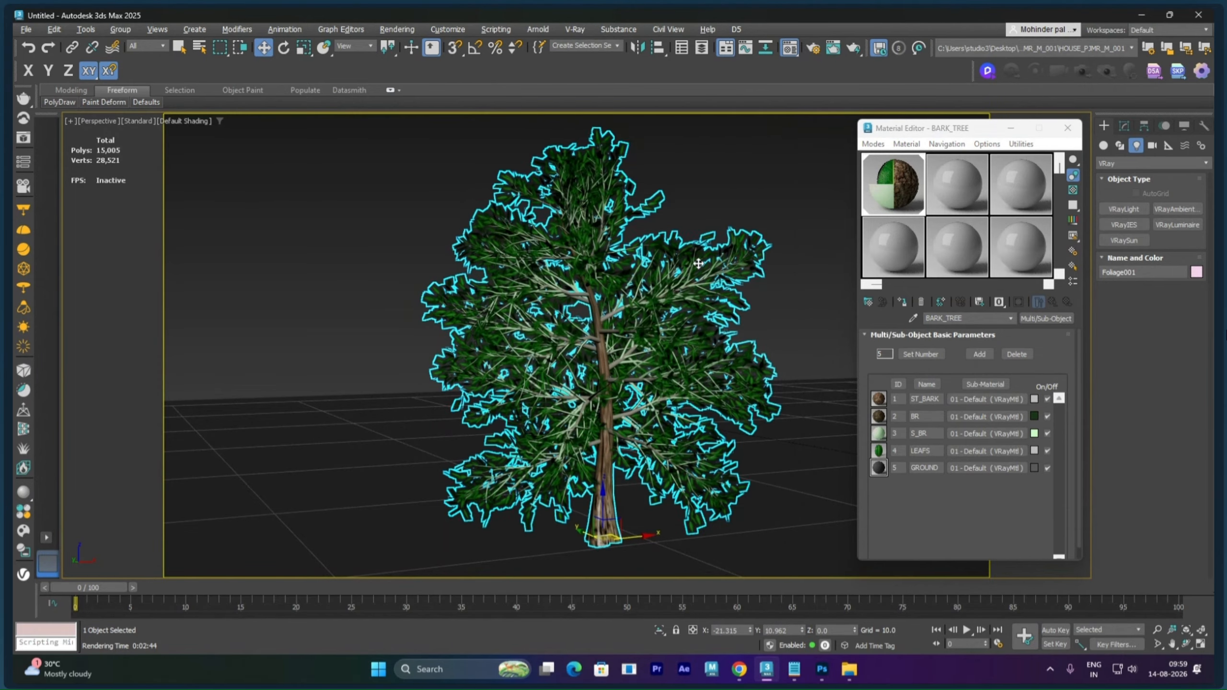
- Preview the tree with an interactive V-Ray render in the maximized frame buffer, and close the buffer and the Material Editor
key(shift+q)
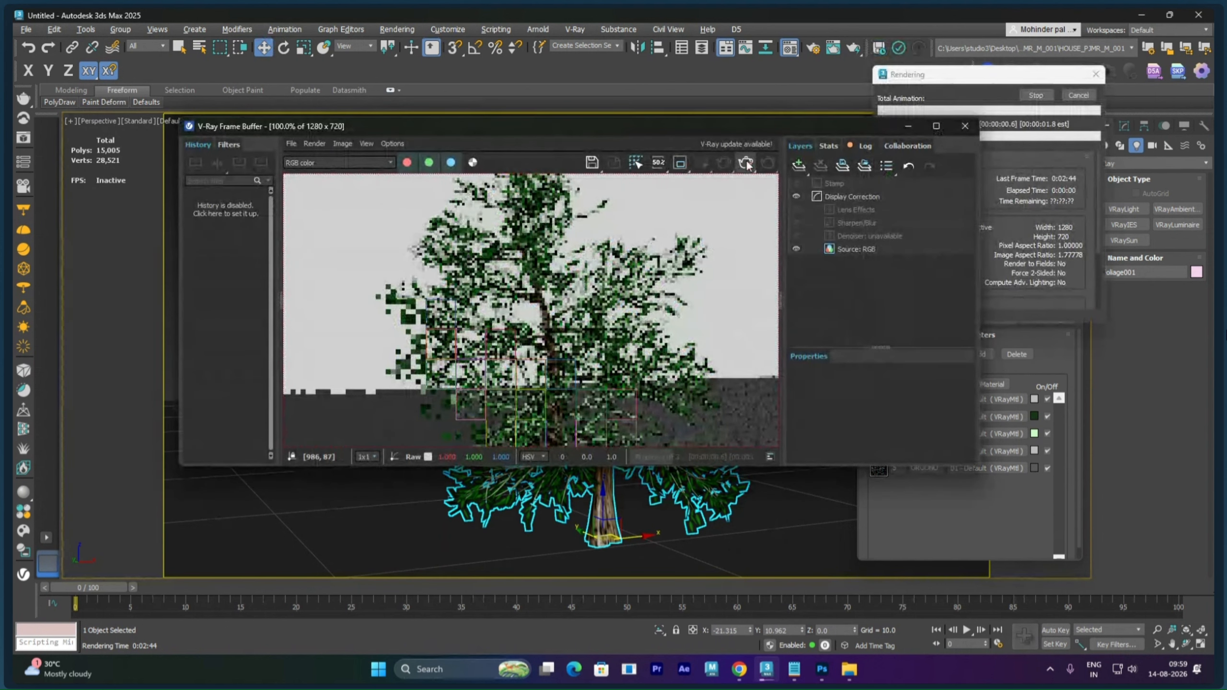
click(726, 166)
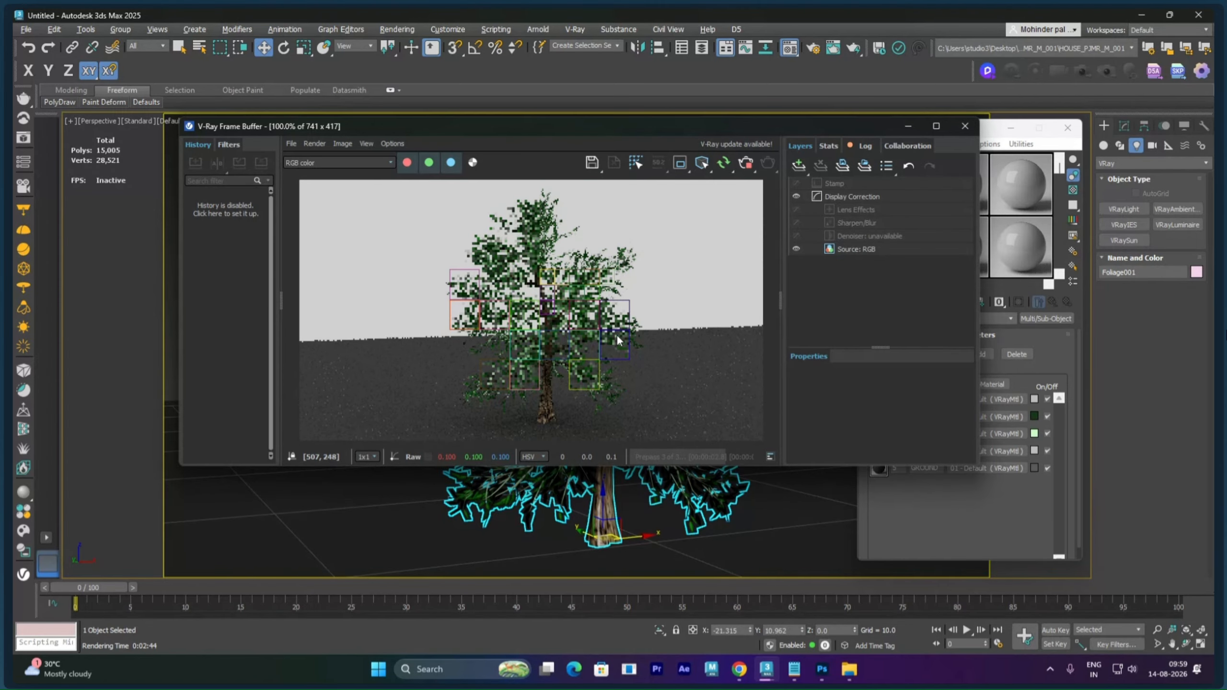
double_click(675, 126)
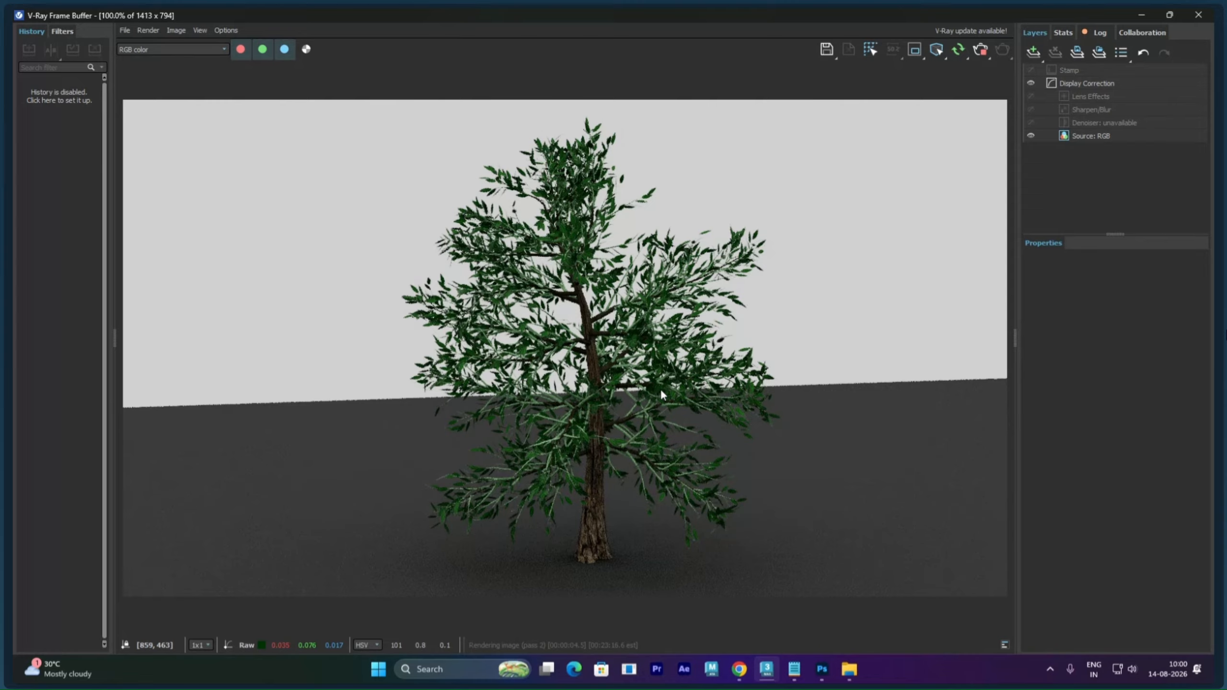
click(1198, 14)
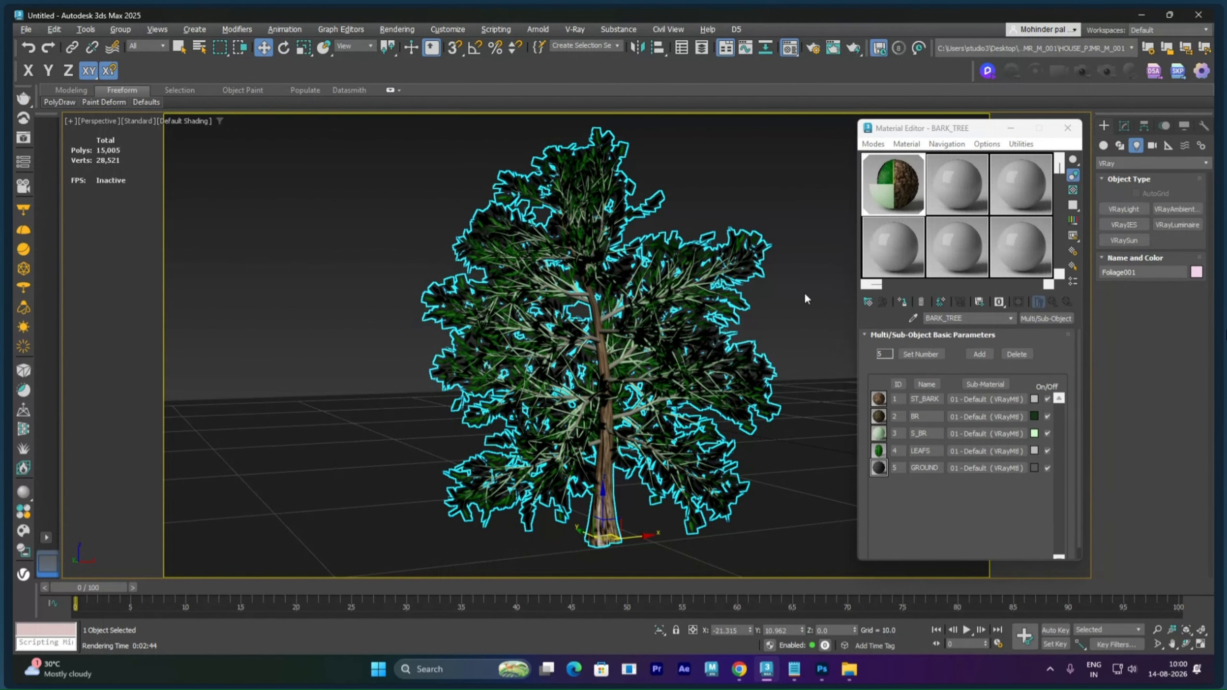
click(1066, 128)
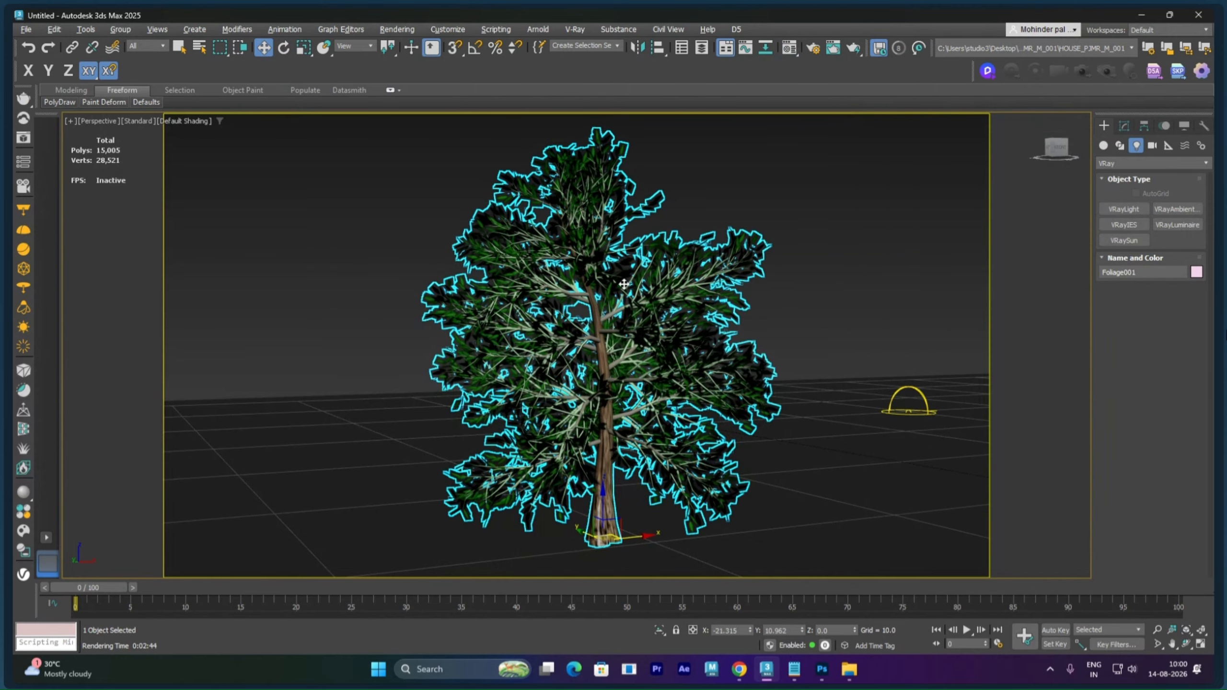
- Start a V-Ray mesh export of the foliage tree, with all selected objects exported in a single file
click(716, 189)
click(605, 259)
click(573, 29)
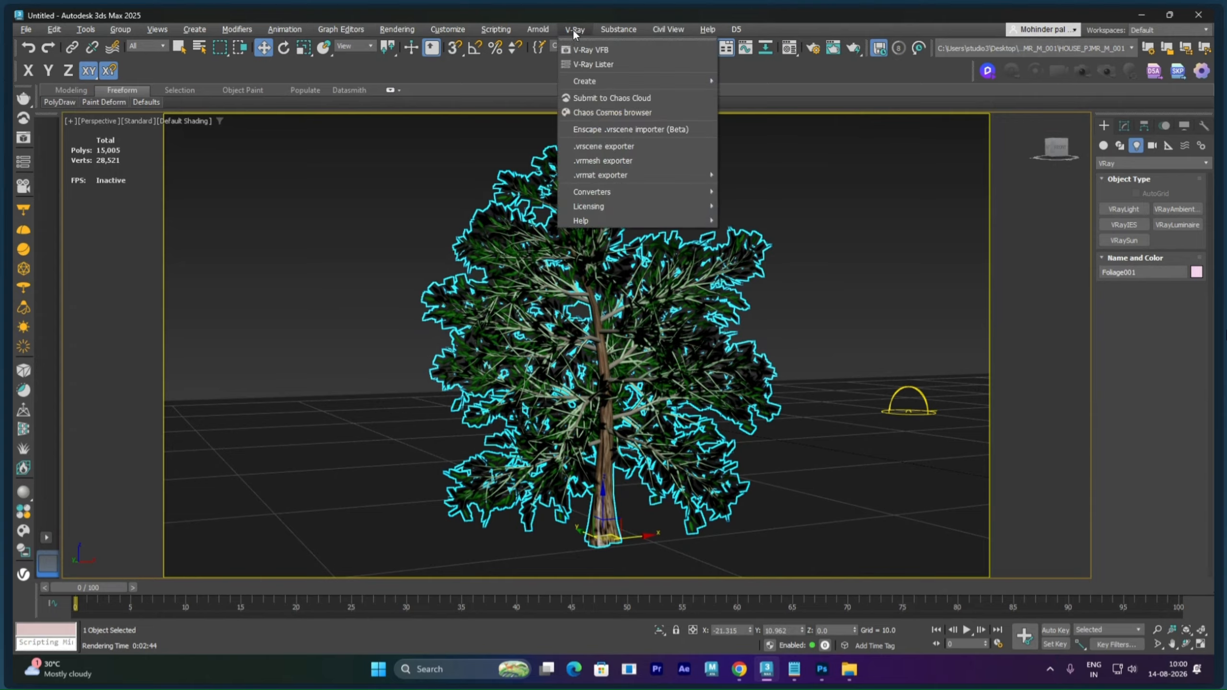
click(646, 160)
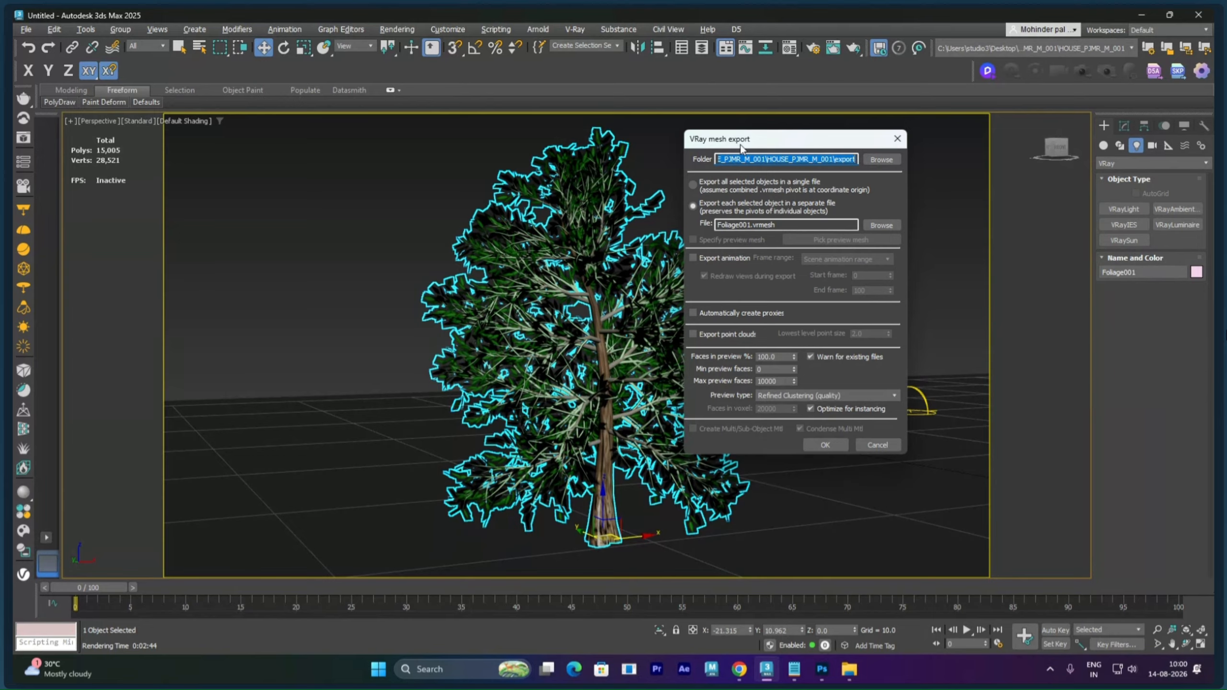
click(694, 184)
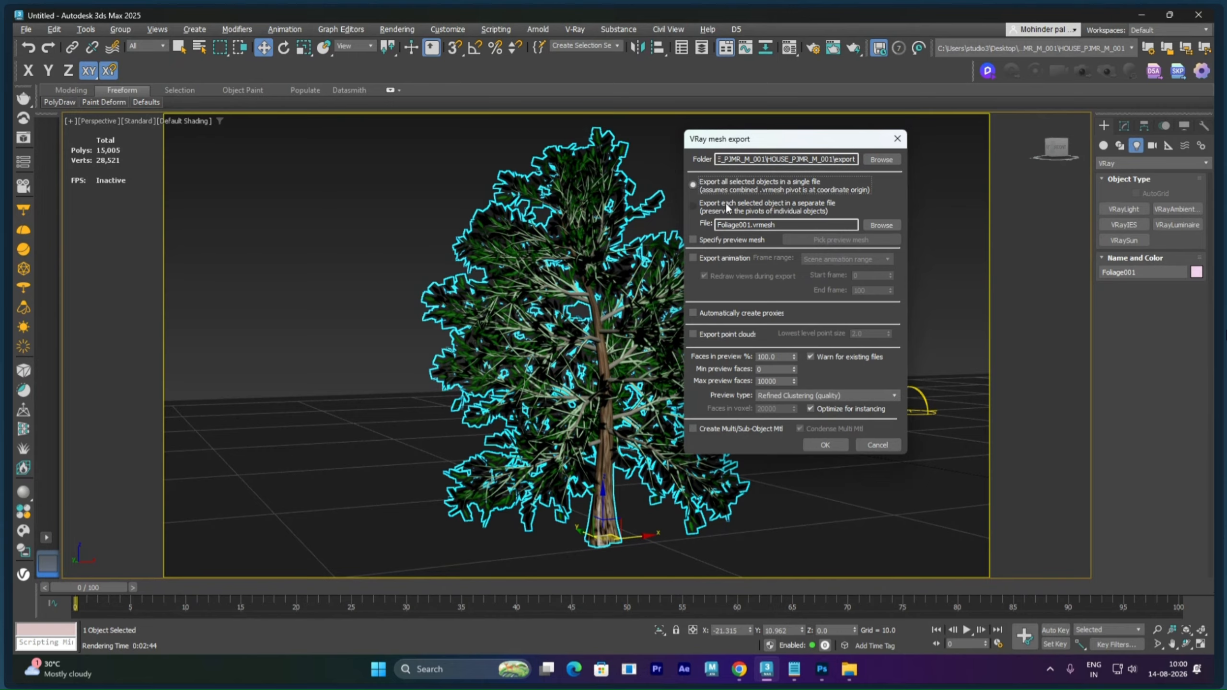
click(712, 205)
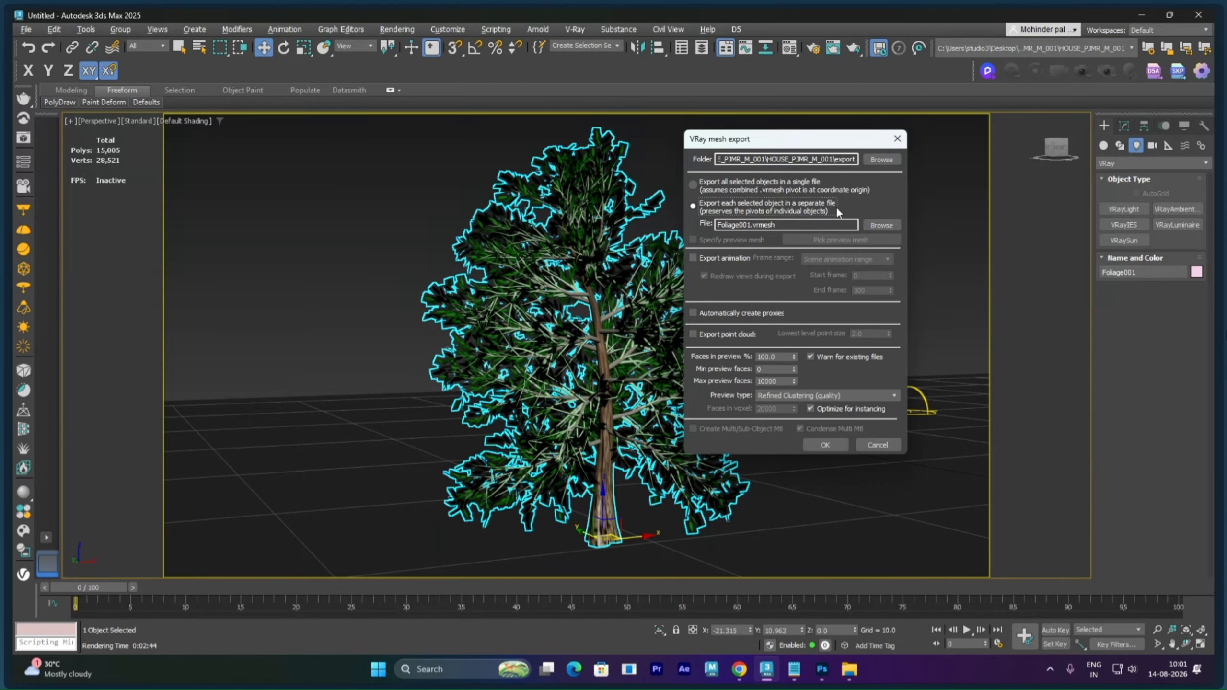
click(700, 186)
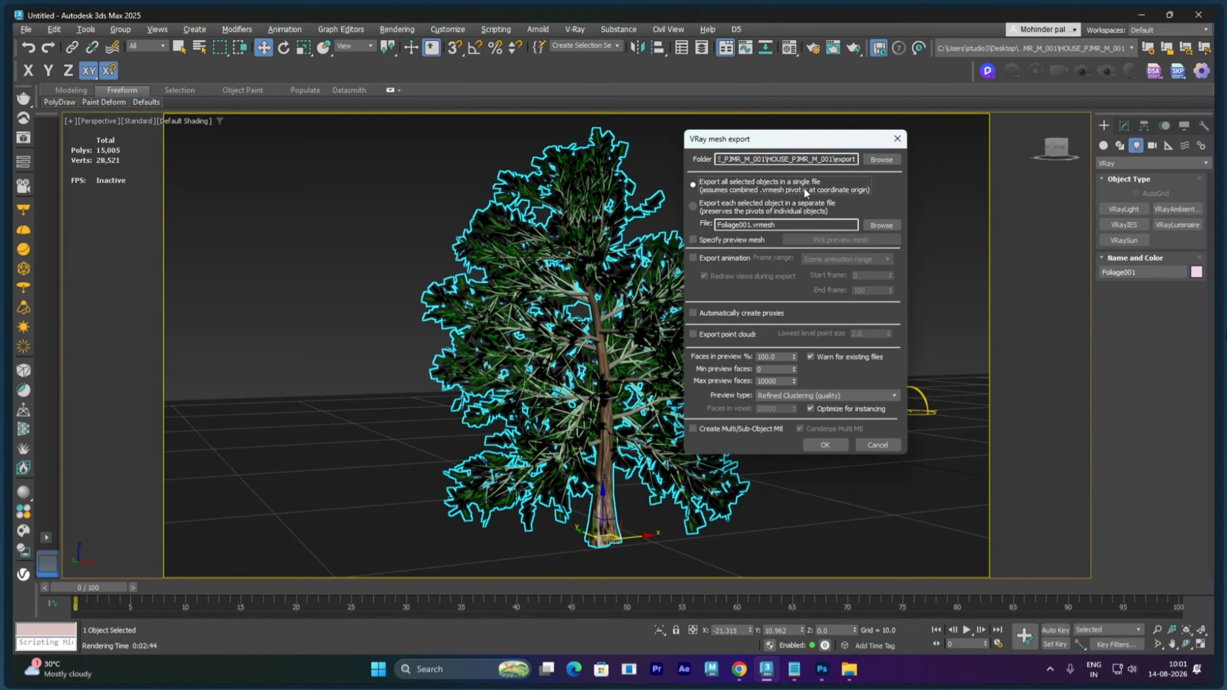
double_click(782, 381)
double_click(781, 358)
- Browse for the mesh export folder and create a new folder named PROXIES inside NOIDA
click(879, 161)
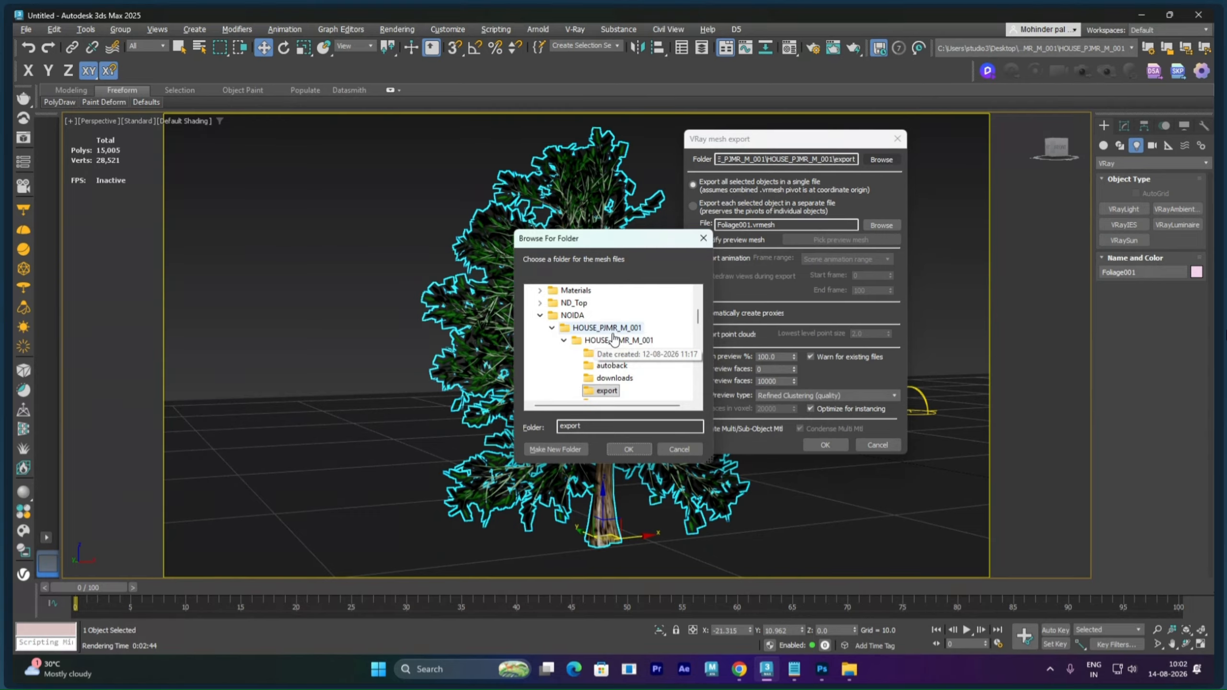
click(572, 319)
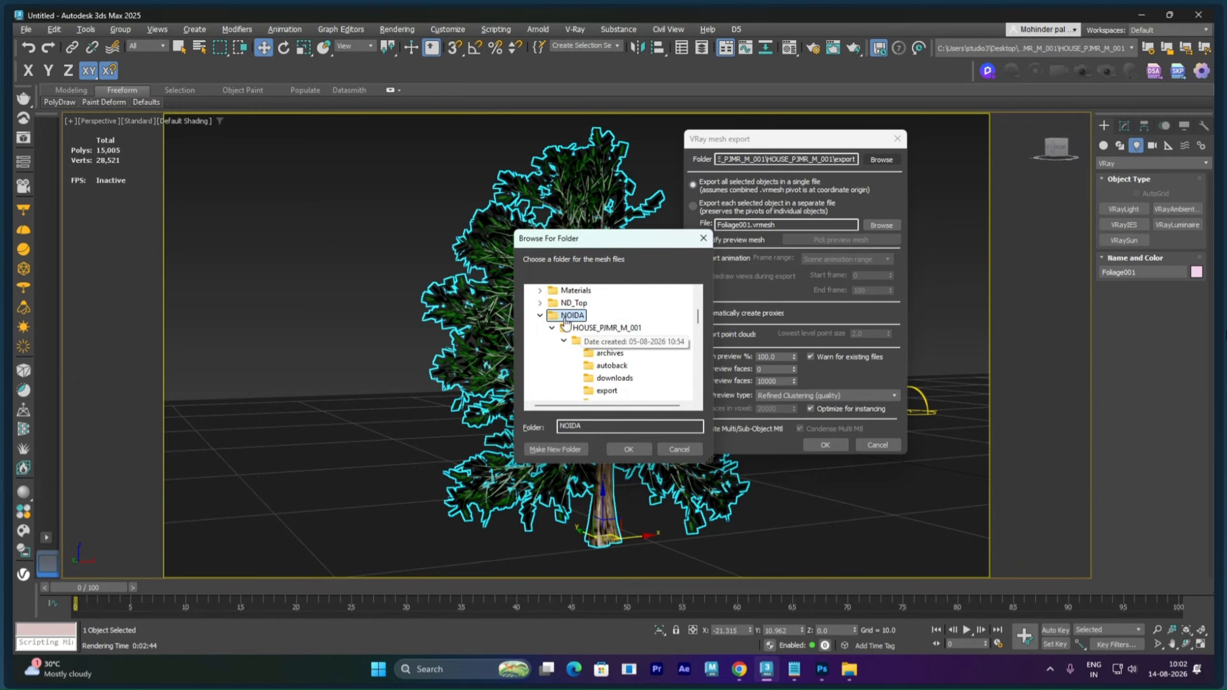
click(554, 449)
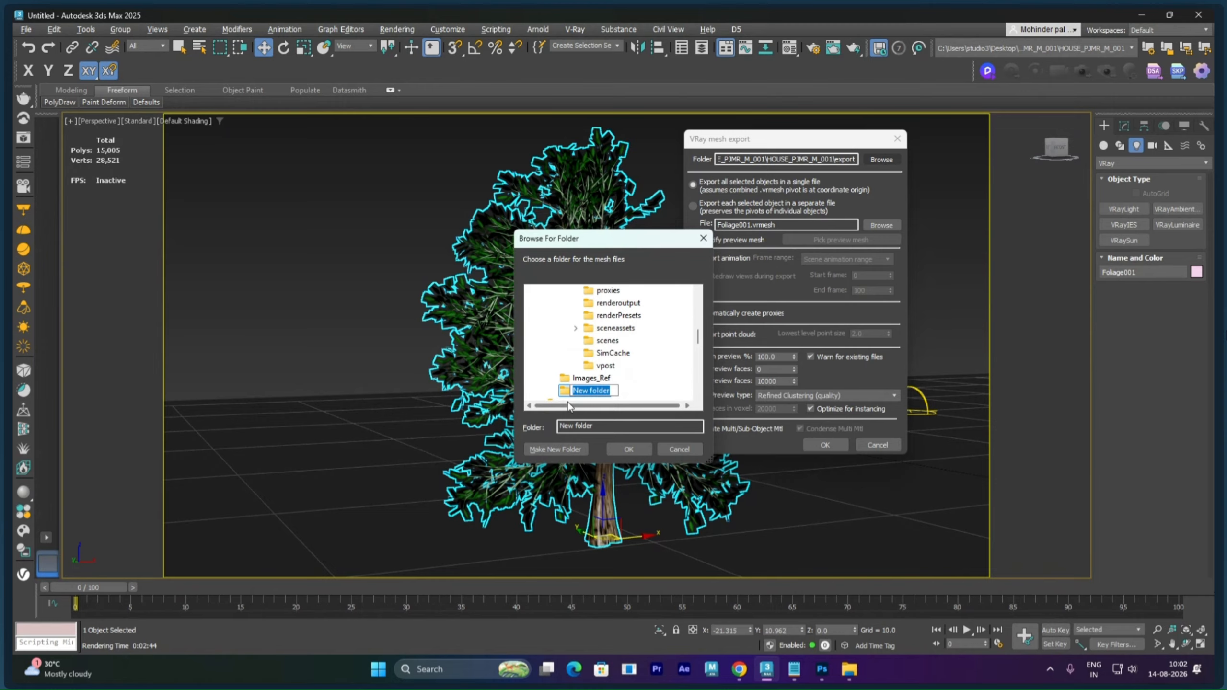
text(PROXIES)
click(597, 392)
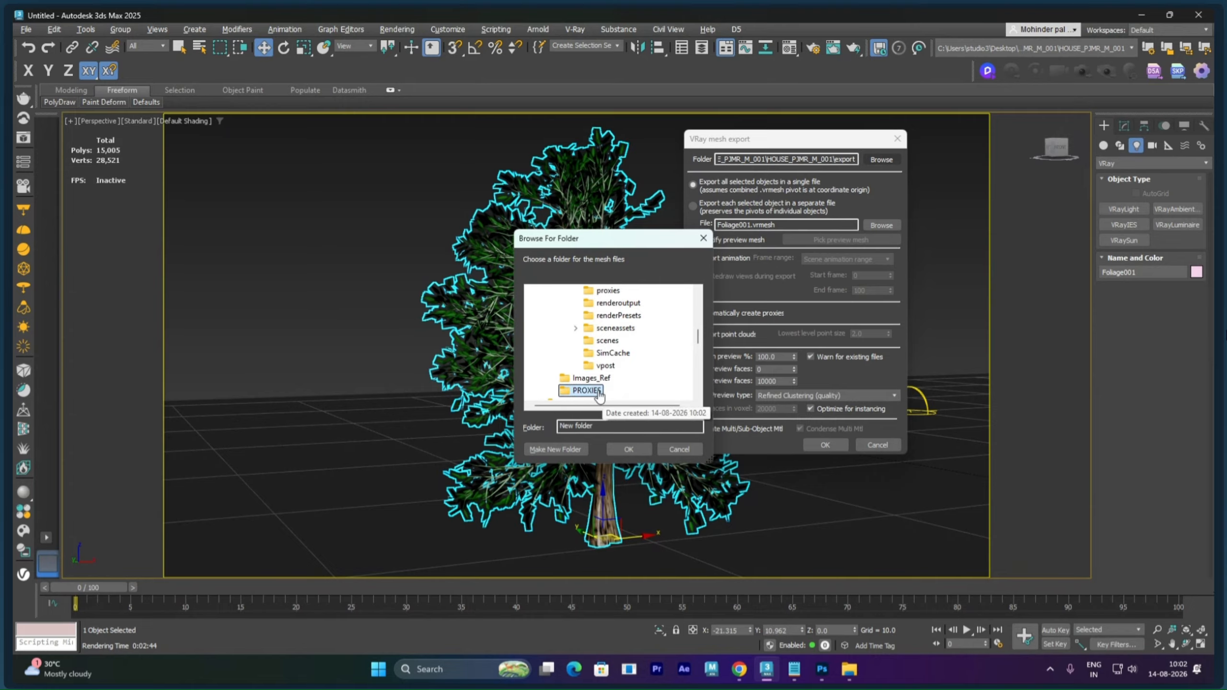
- Check where PROXIES sits in the NOIDA folder tree and set it as the mesh export folder
scroll(620, 383, up, 2)
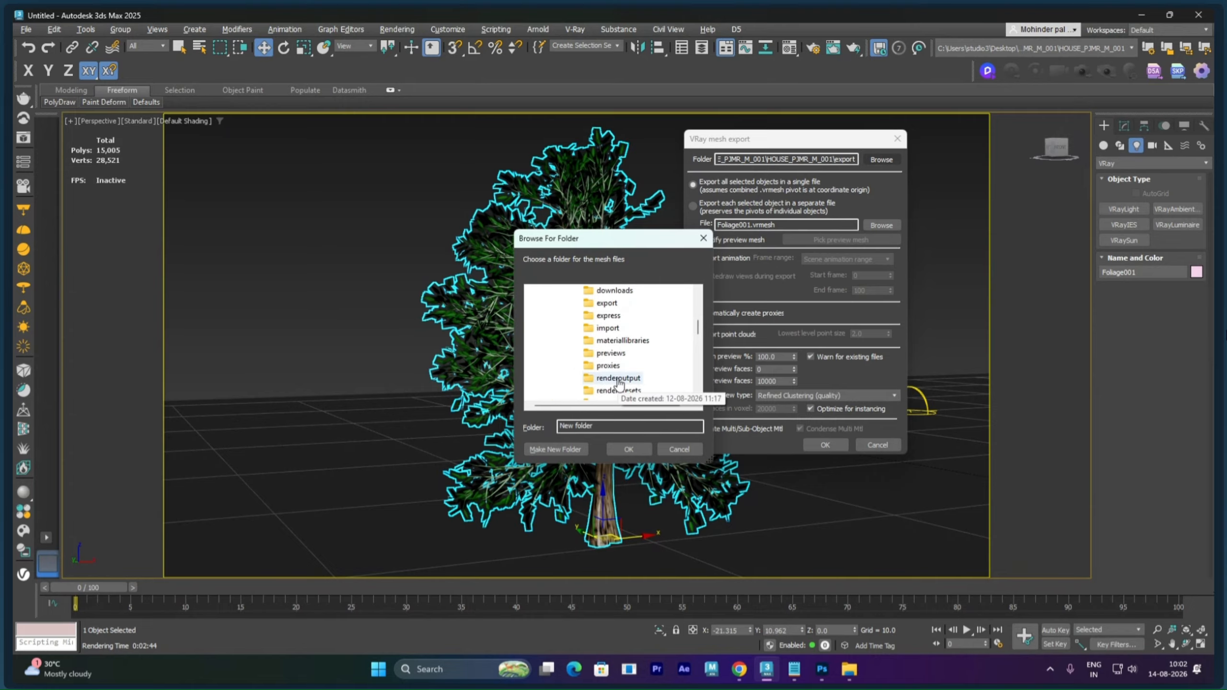
scroll(620, 383, up, 2)
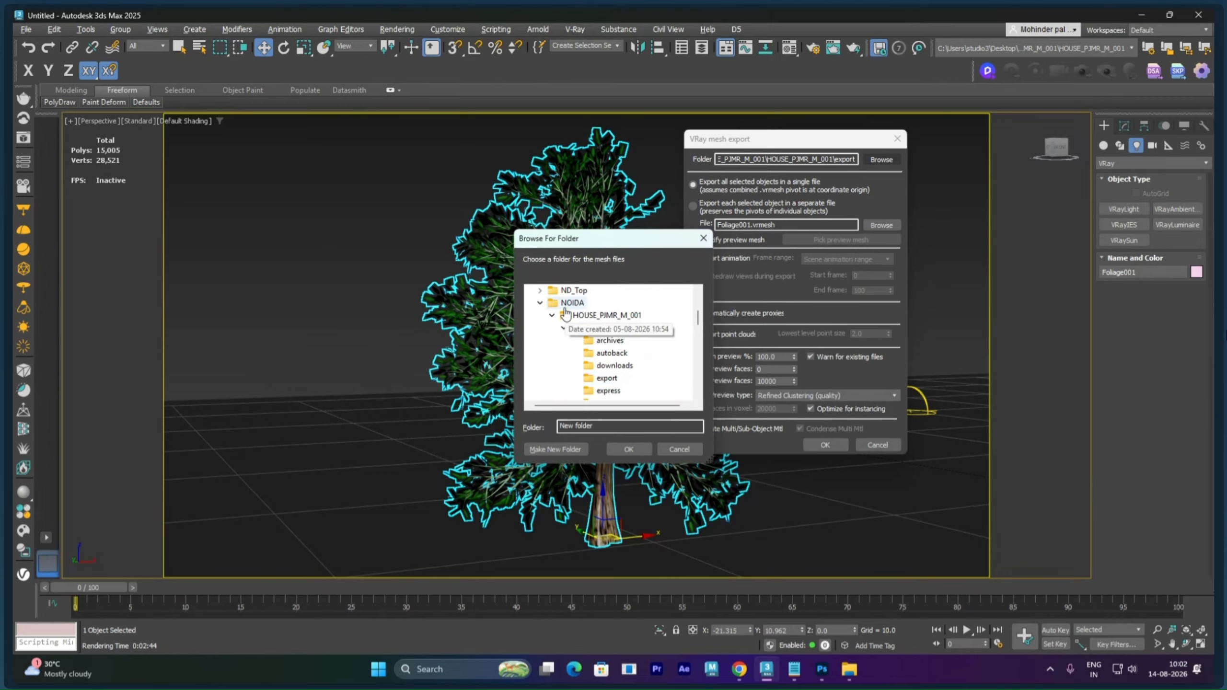
scroll(595, 375, down, 4)
scroll(596, 375, down, 1)
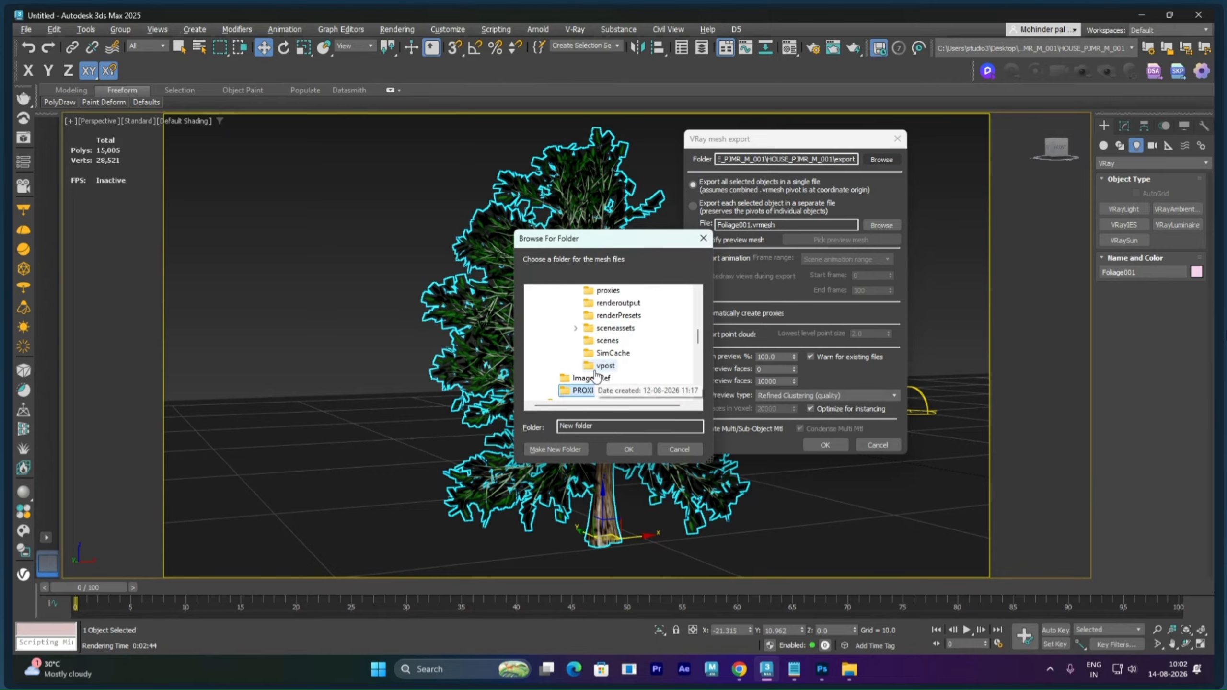
click(590, 389)
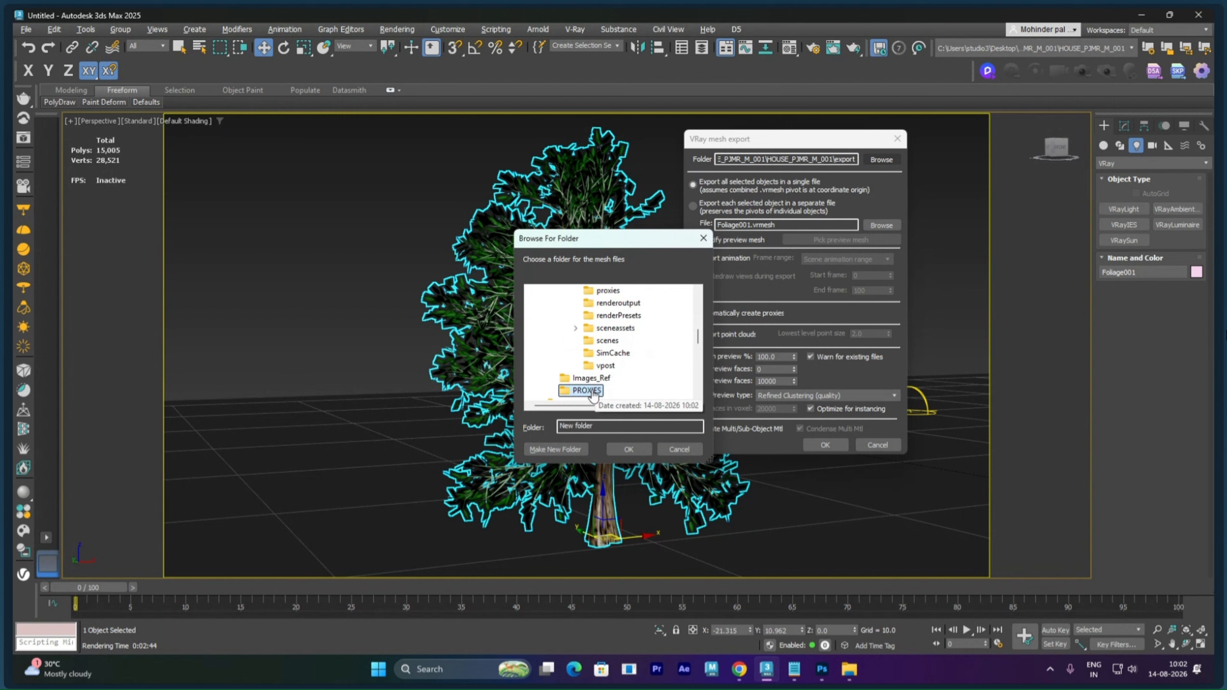
scroll(594, 396, up, 5)
click(541, 341)
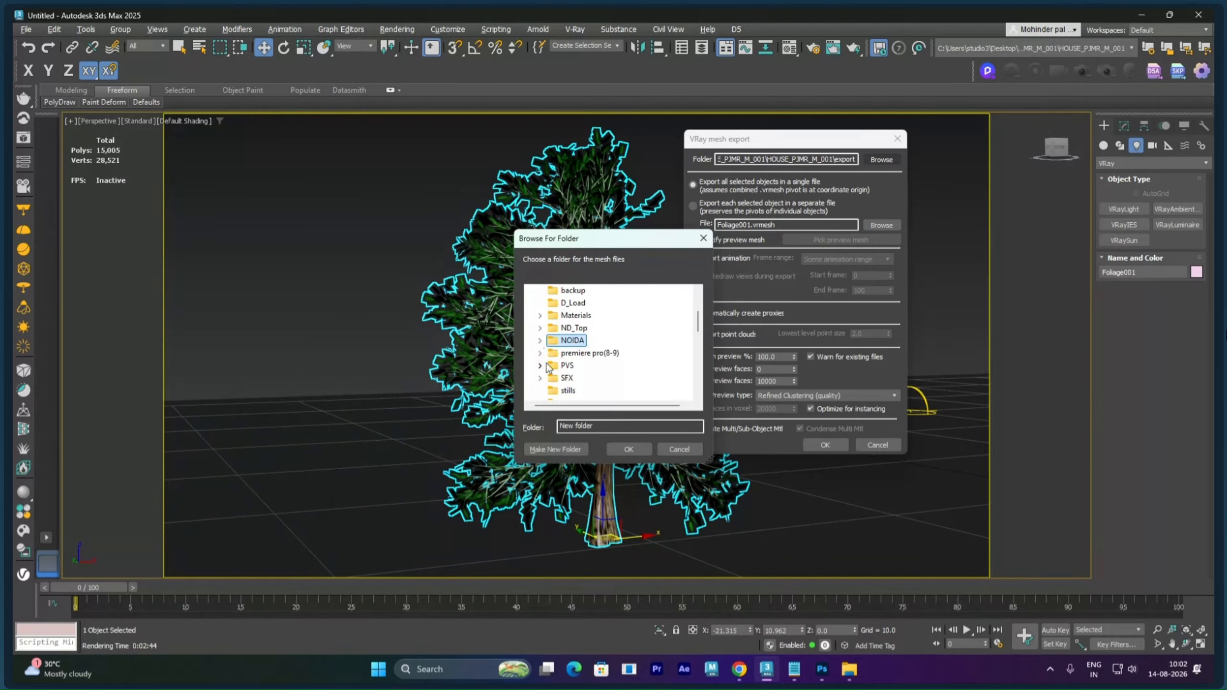
scroll(577, 382, down, 2)
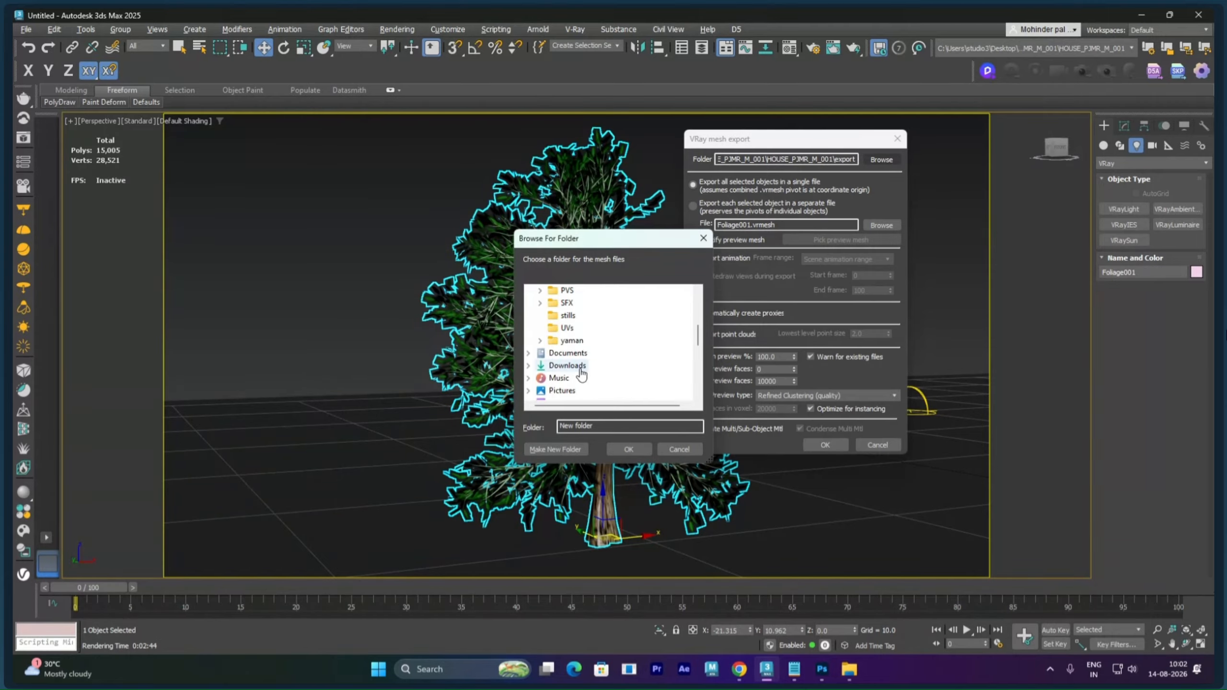
scroll(561, 372, up, 1)
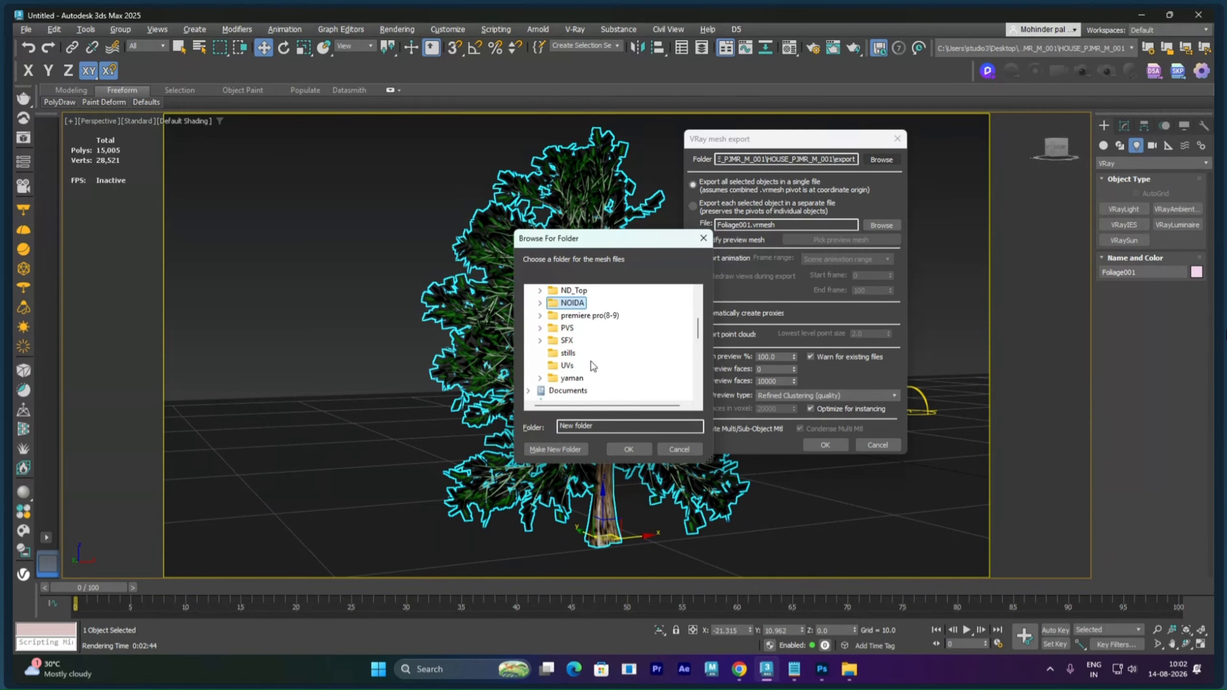
double_click(560, 328)
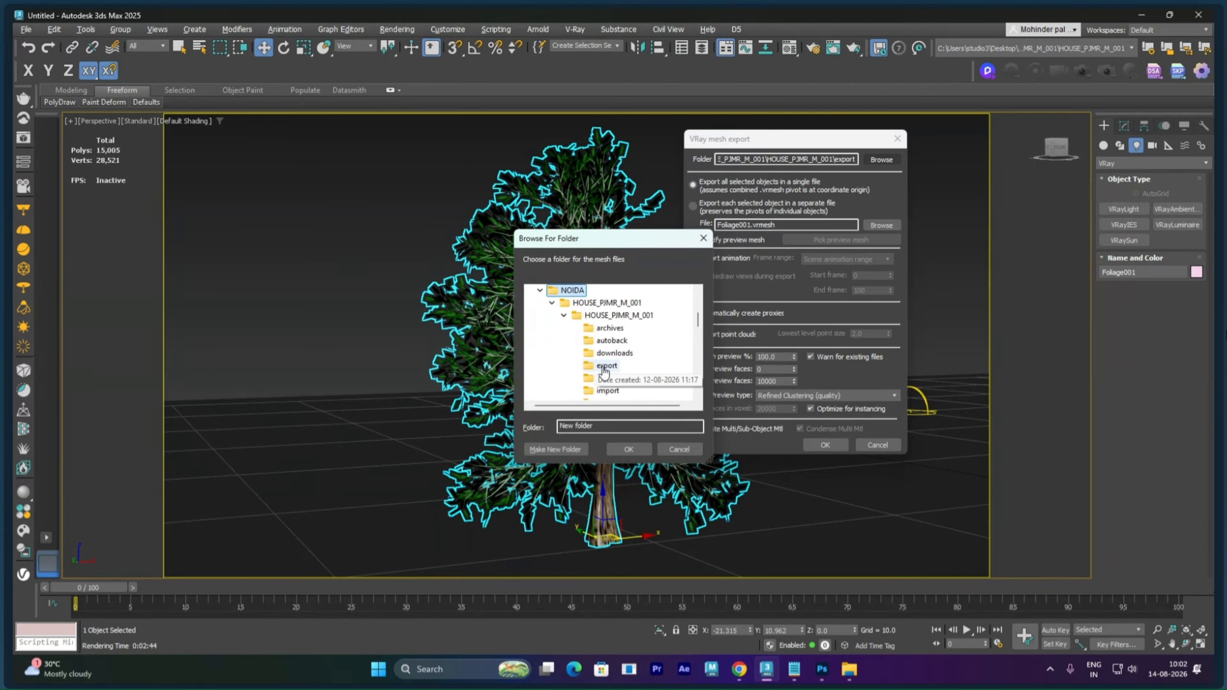
scroll(604, 362, down, 3)
scroll(605, 372, down, 2)
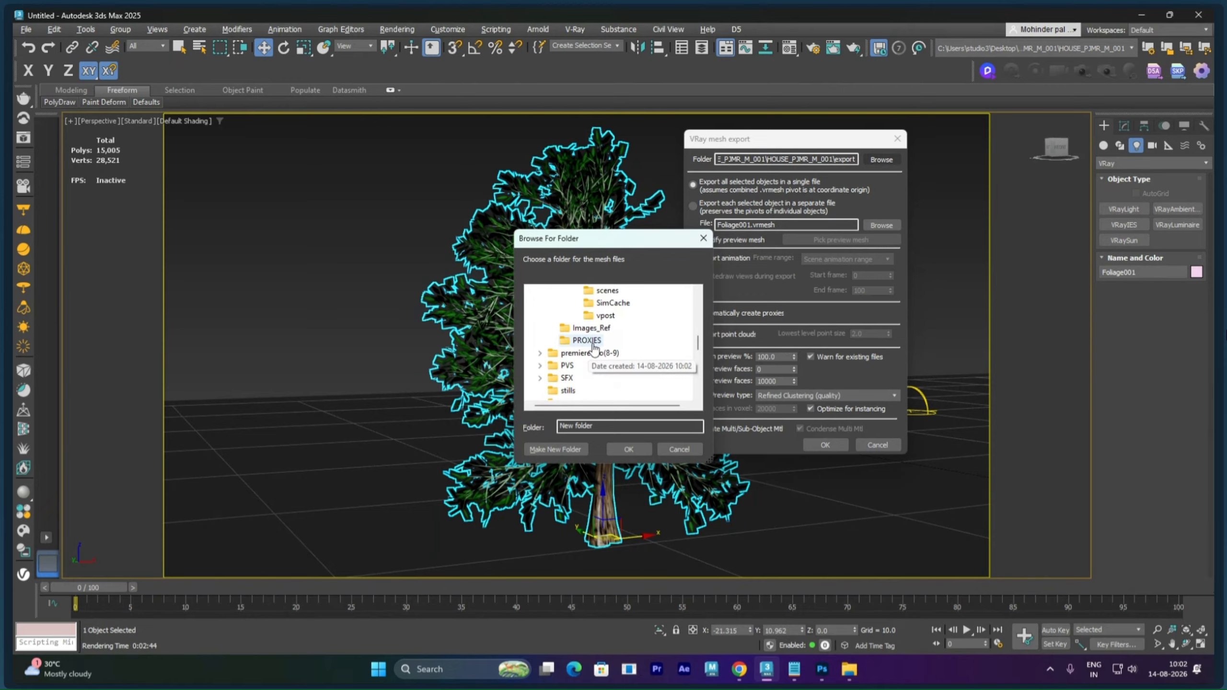
click(592, 344)
click(629, 447)
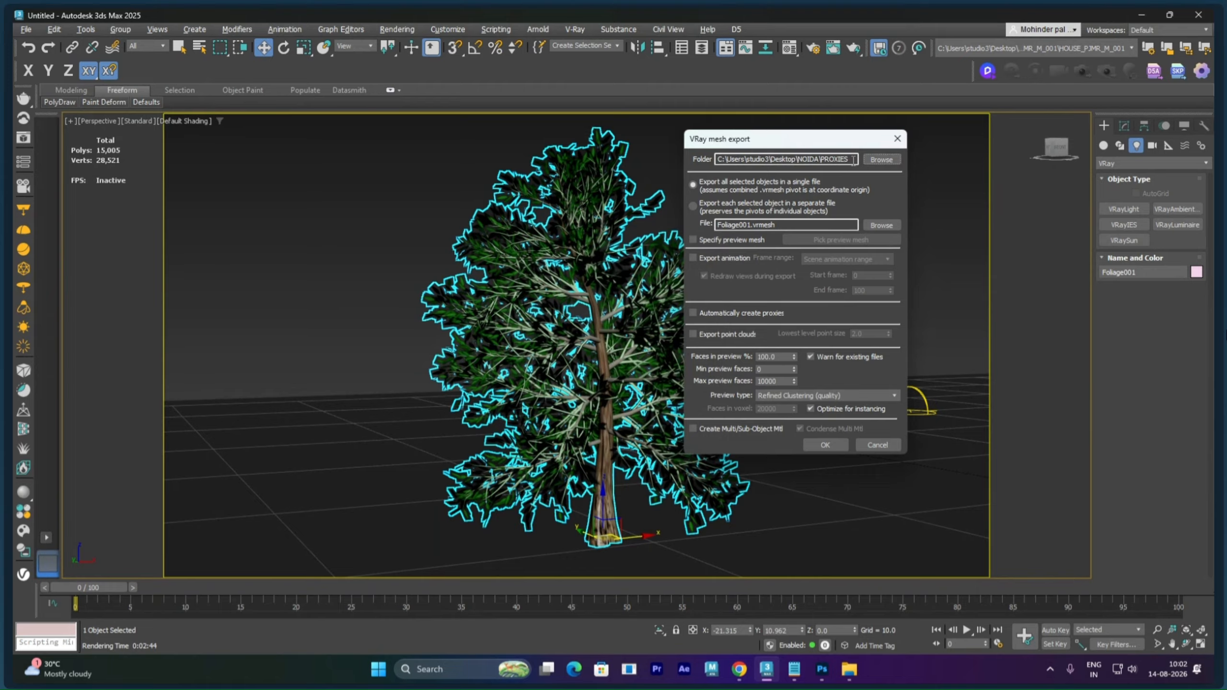
- Name the mesh file TREE_01.vrmesh and export the tree to the PROXIES folder
drag(853, 160, 715, 157)
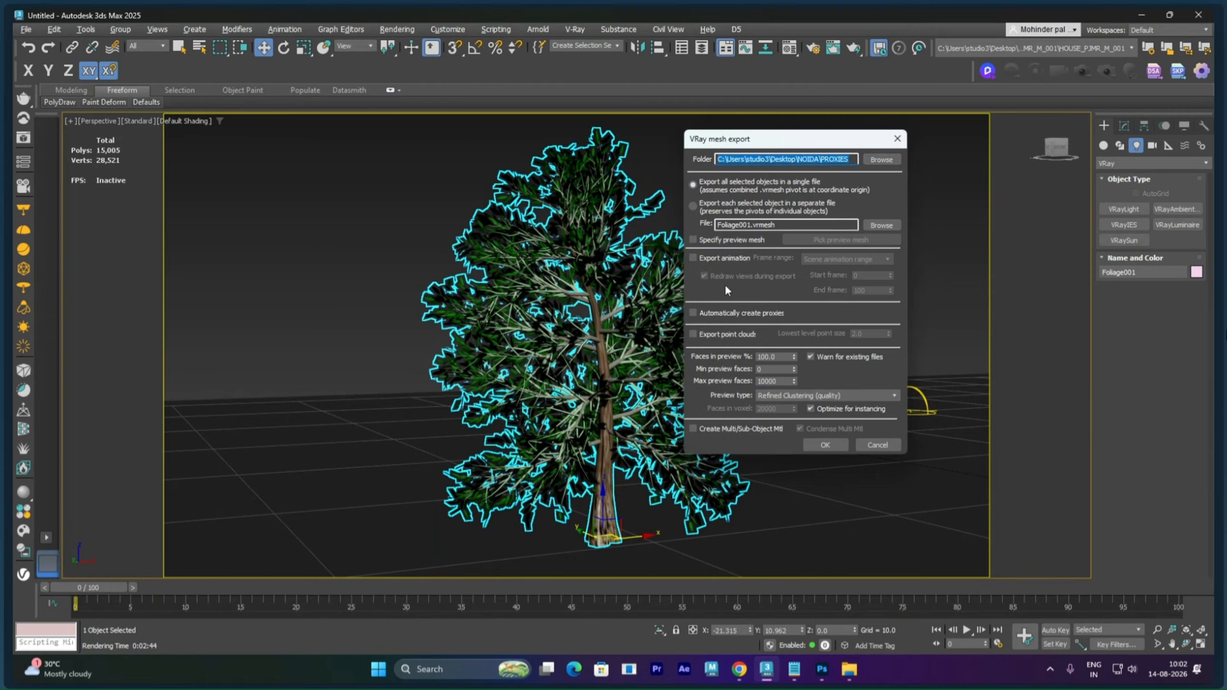
drag(774, 225, 717, 225)
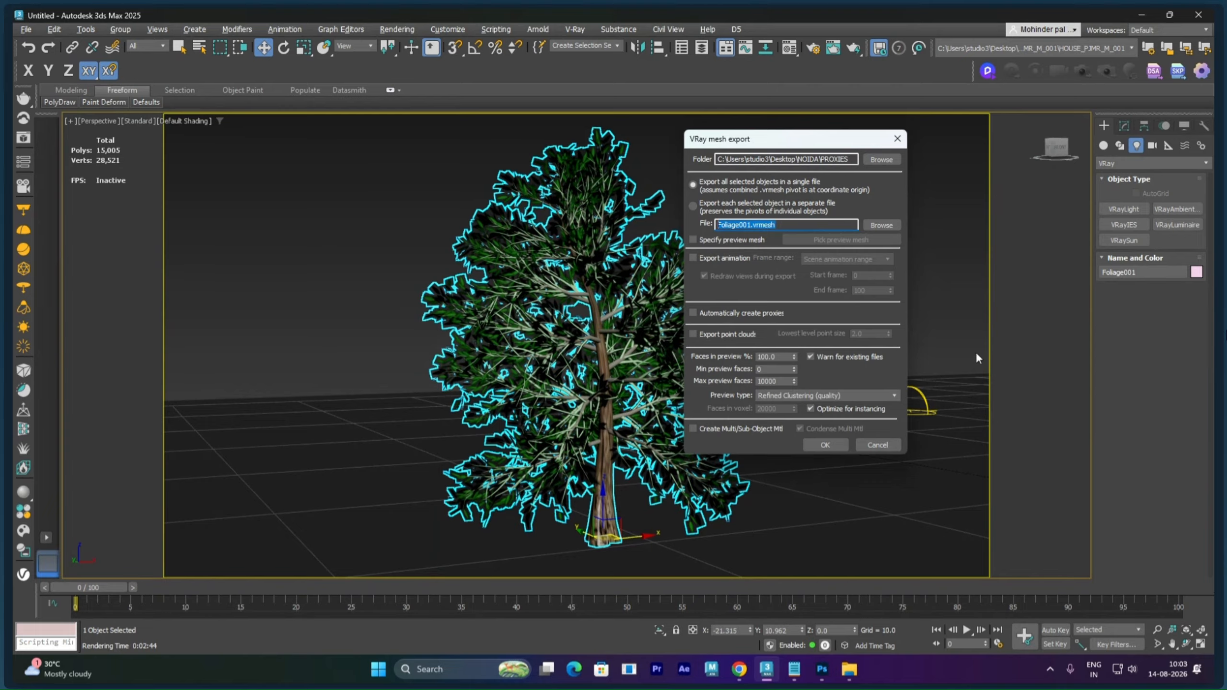
key(BackSpace)
text(TREE_01)
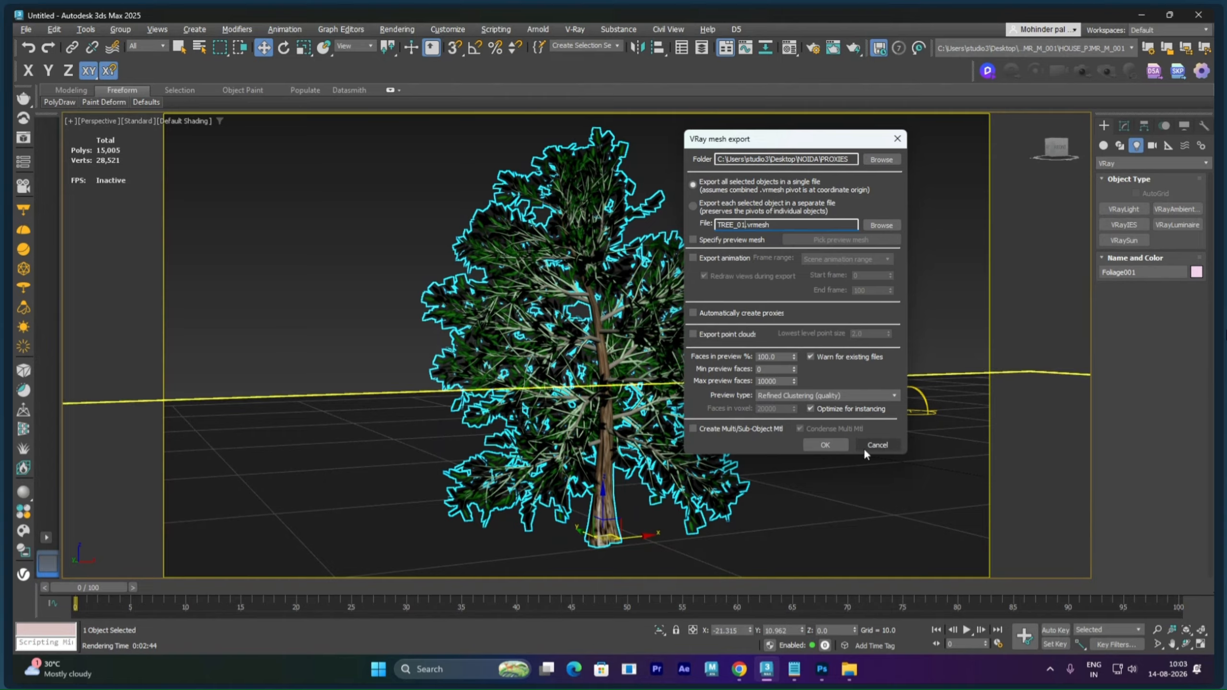
click(836, 446)
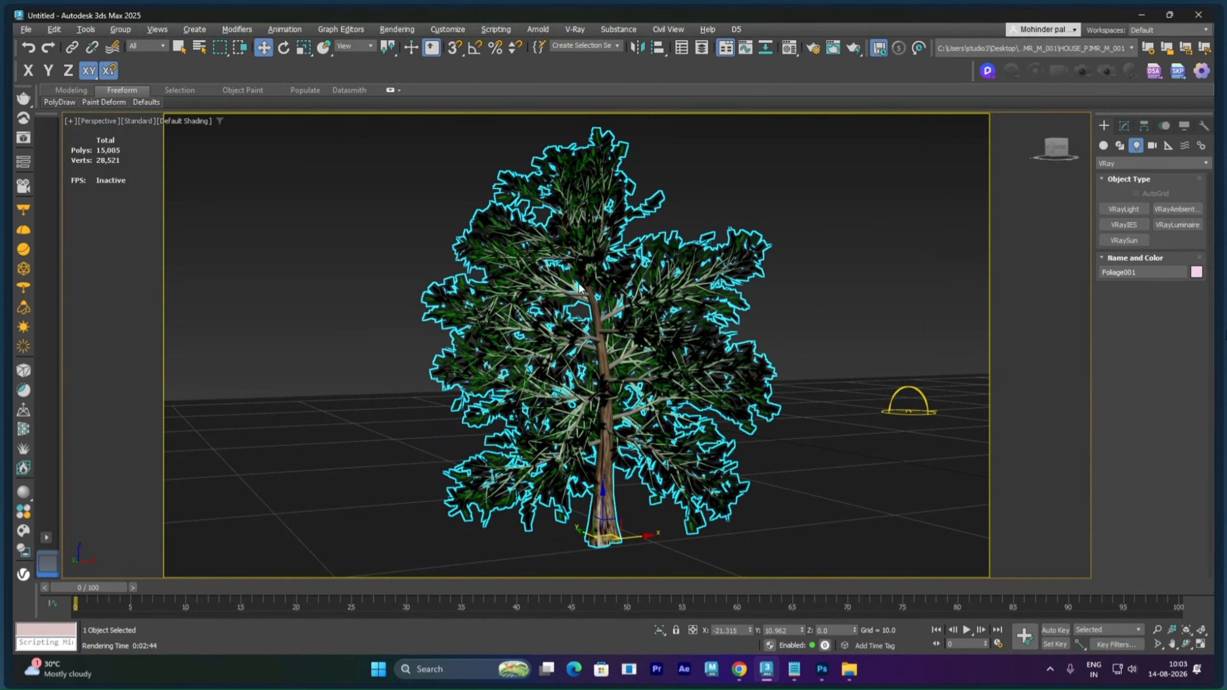
- Delete the original foliage tree from the scene
scroll(579, 284, down, 3)
scroll(600, 285, down, 3)
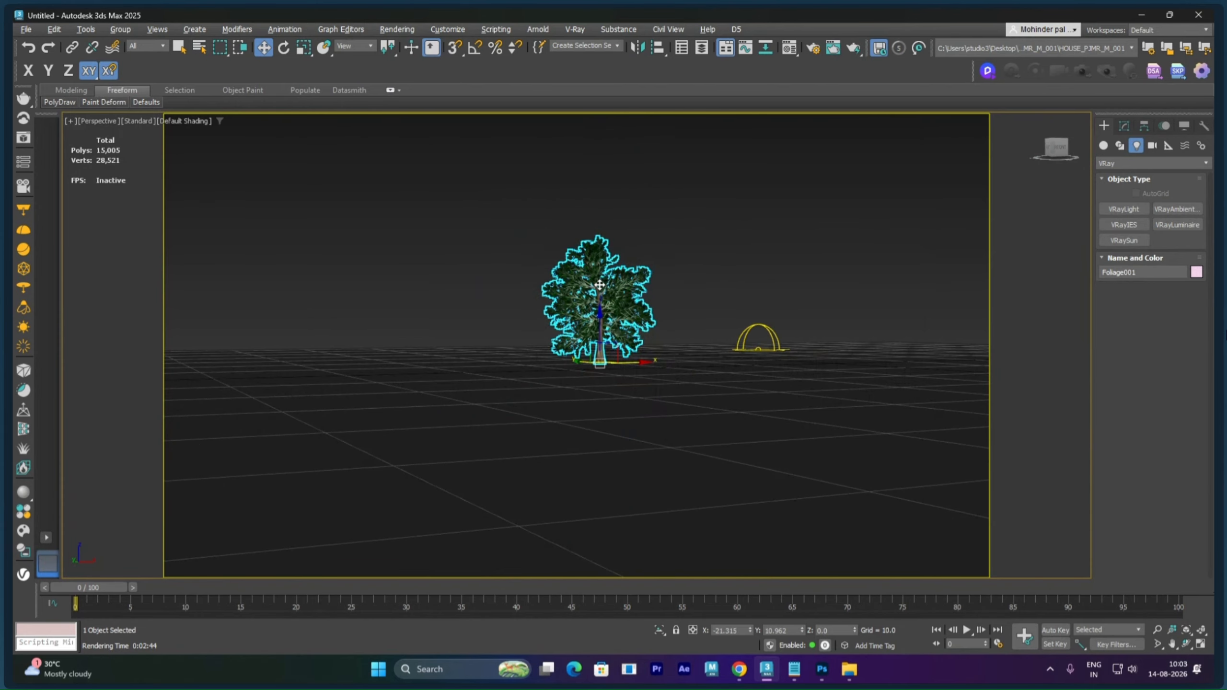
alt+middle_drag(600, 284, 553, 357)
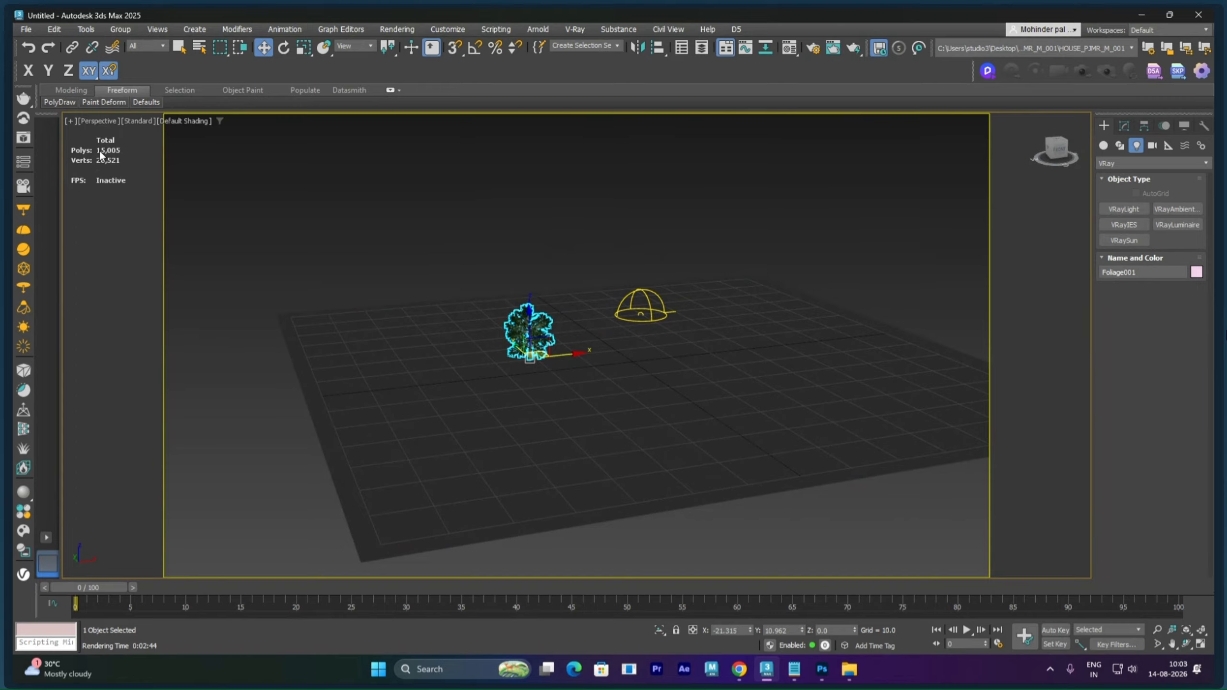
right_click(490, 203)
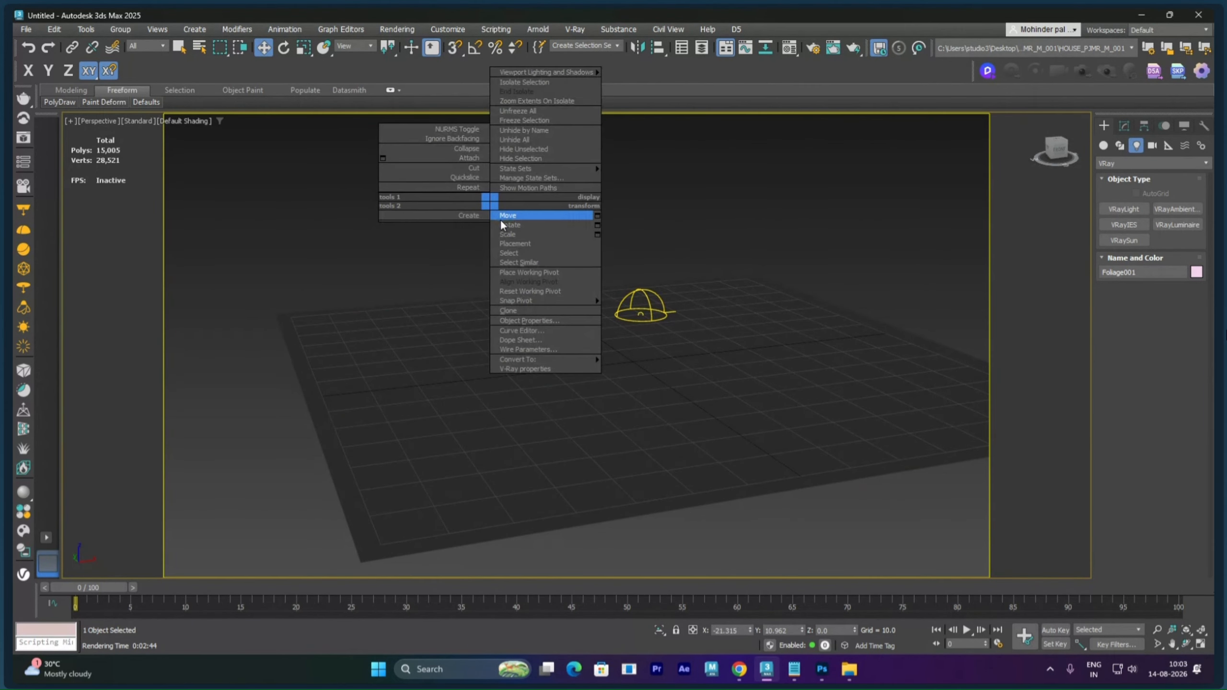
click(500, 219)
scroll(516, 280, up, 3)
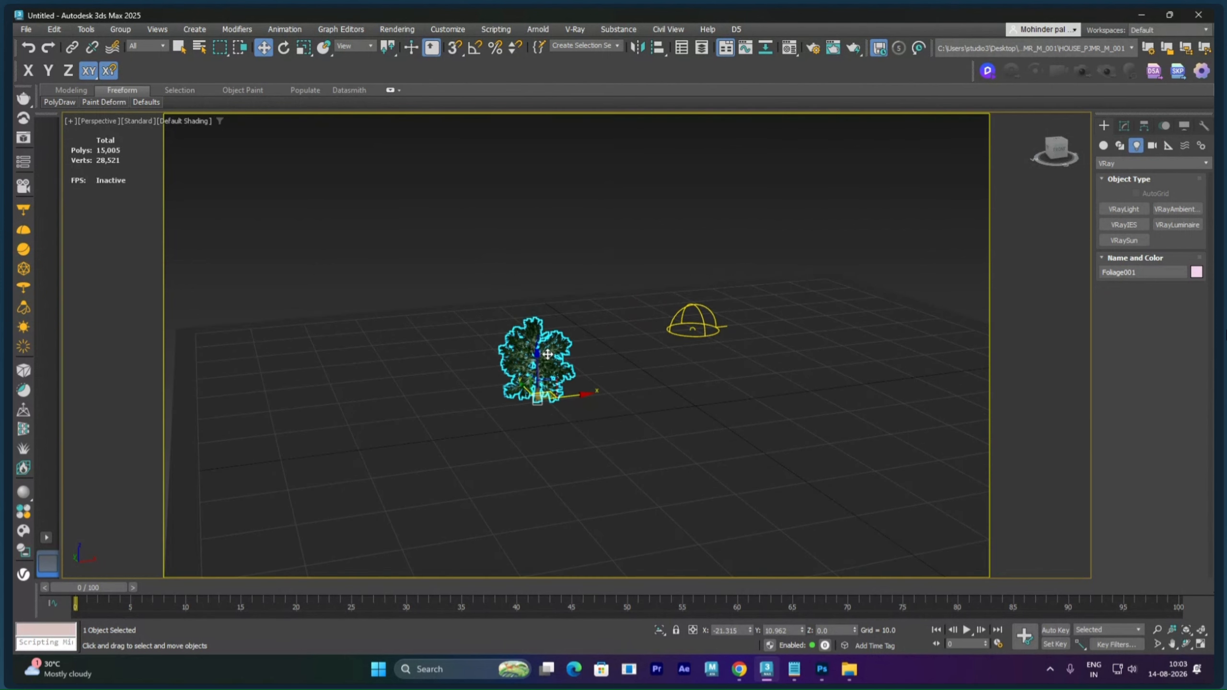
click(560, 239)
click(537, 350)
key(Delete)
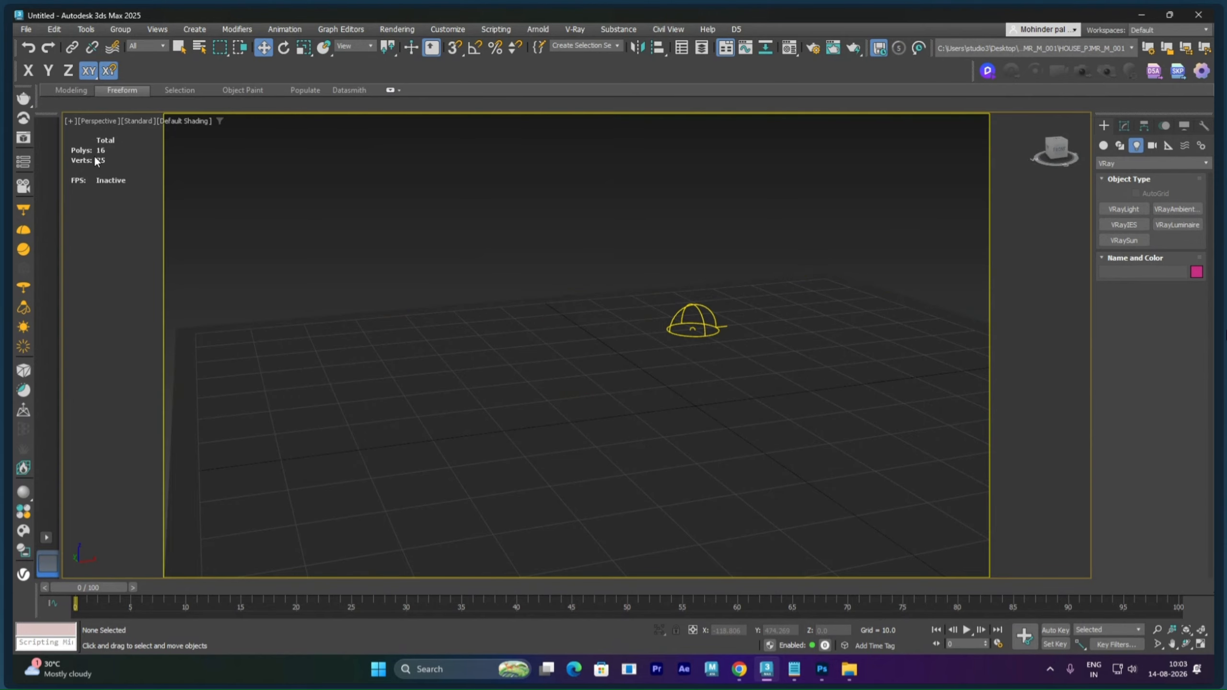
- Remove the three inner edge loops running front to back across the ground plane, working in wireframe display
click(308, 348)
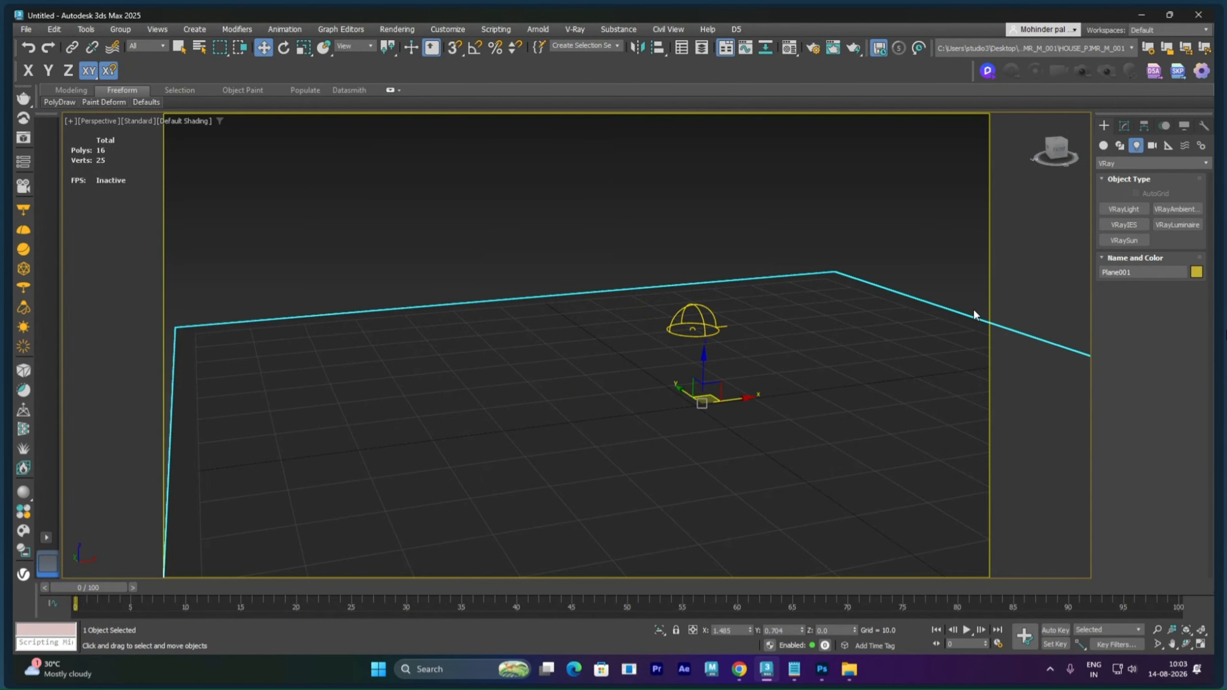
click(1124, 126)
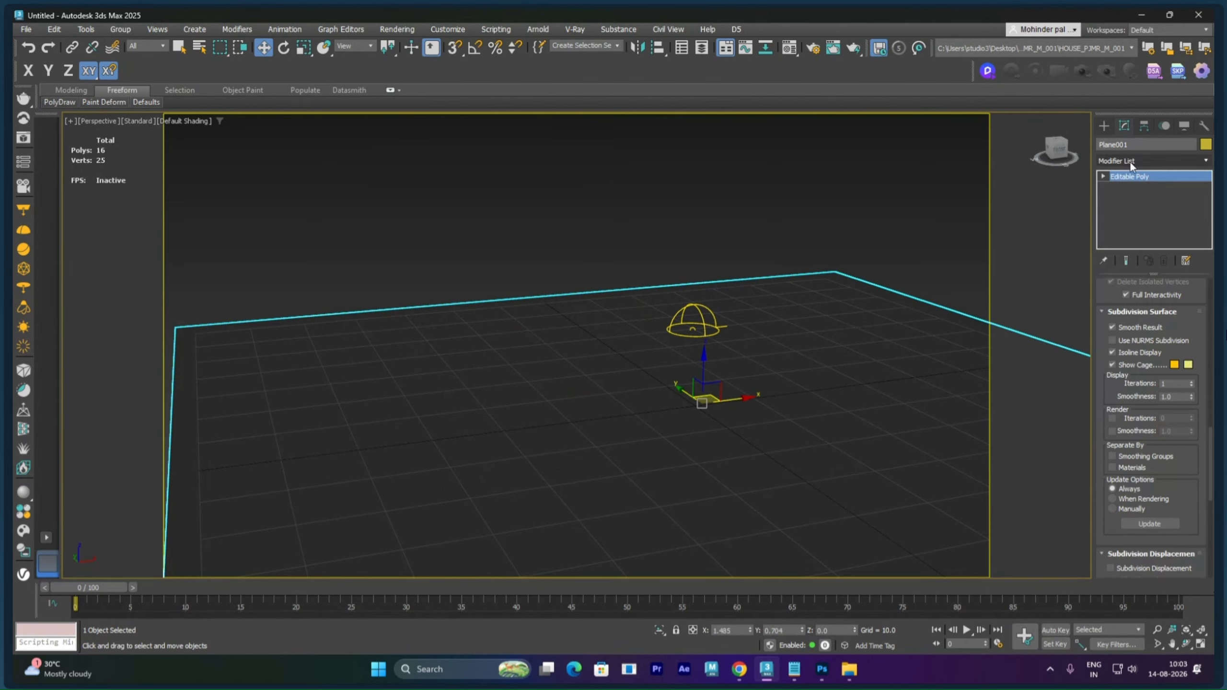
click(1103, 177)
click(1123, 197)
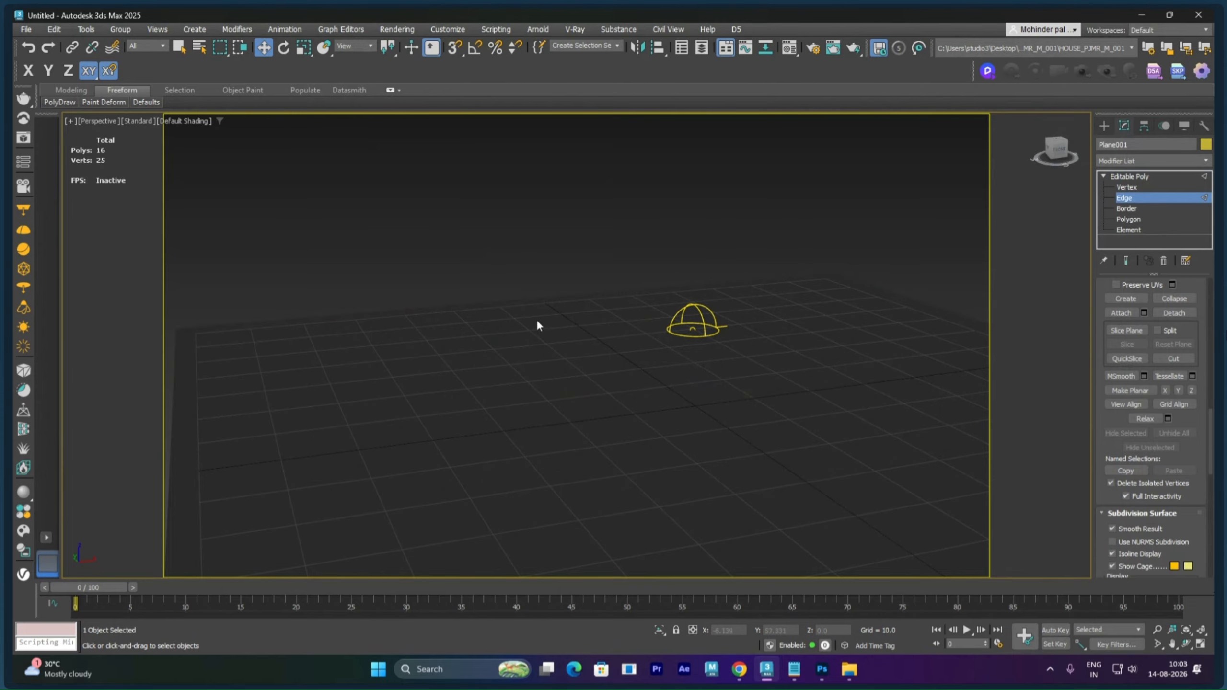
key(F3)
click(442, 397)
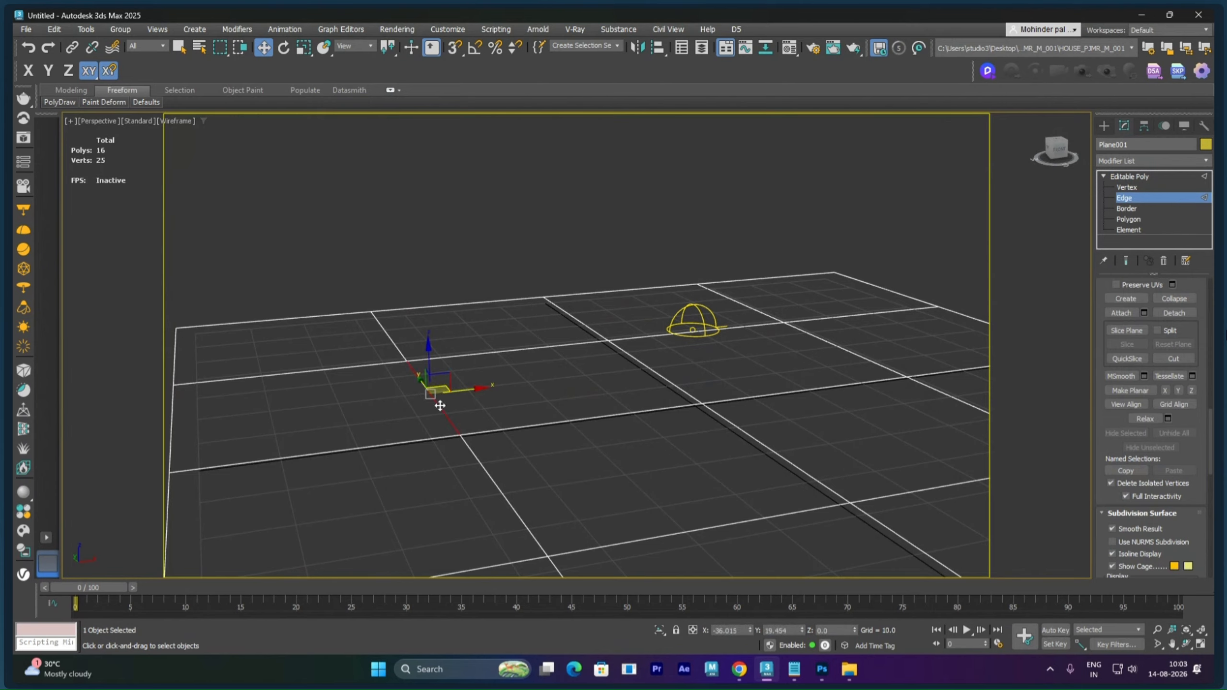
ctrl+click(602, 334)
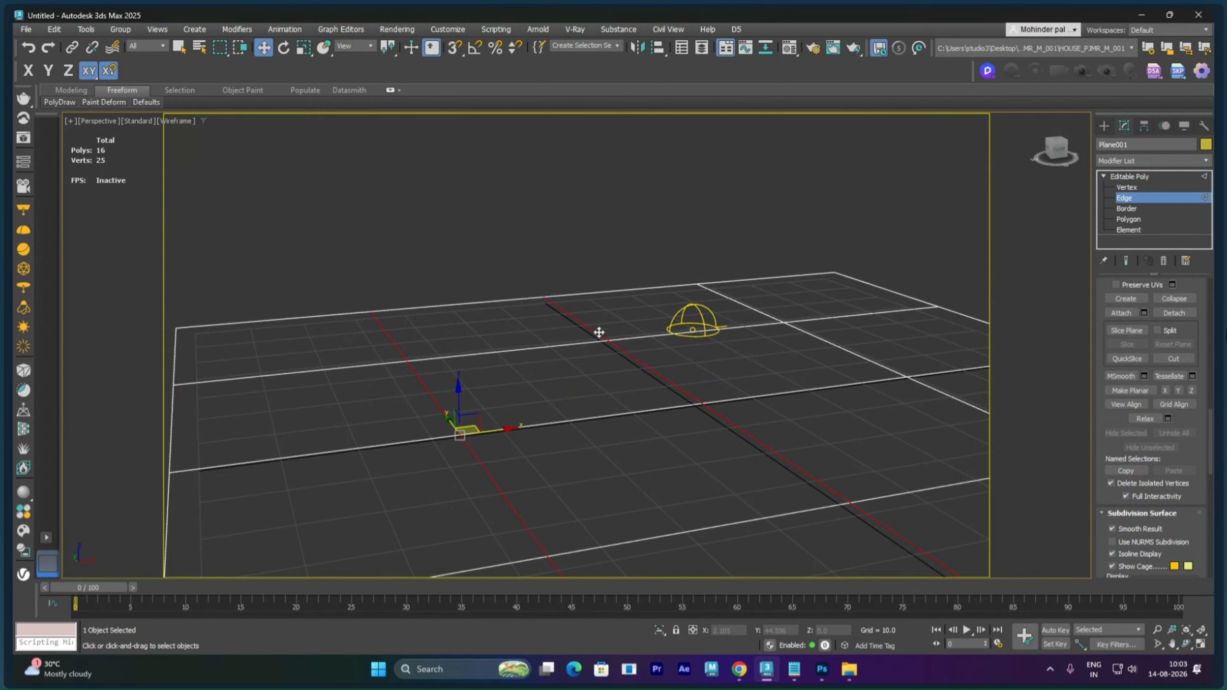
ctrl+click(765, 313)
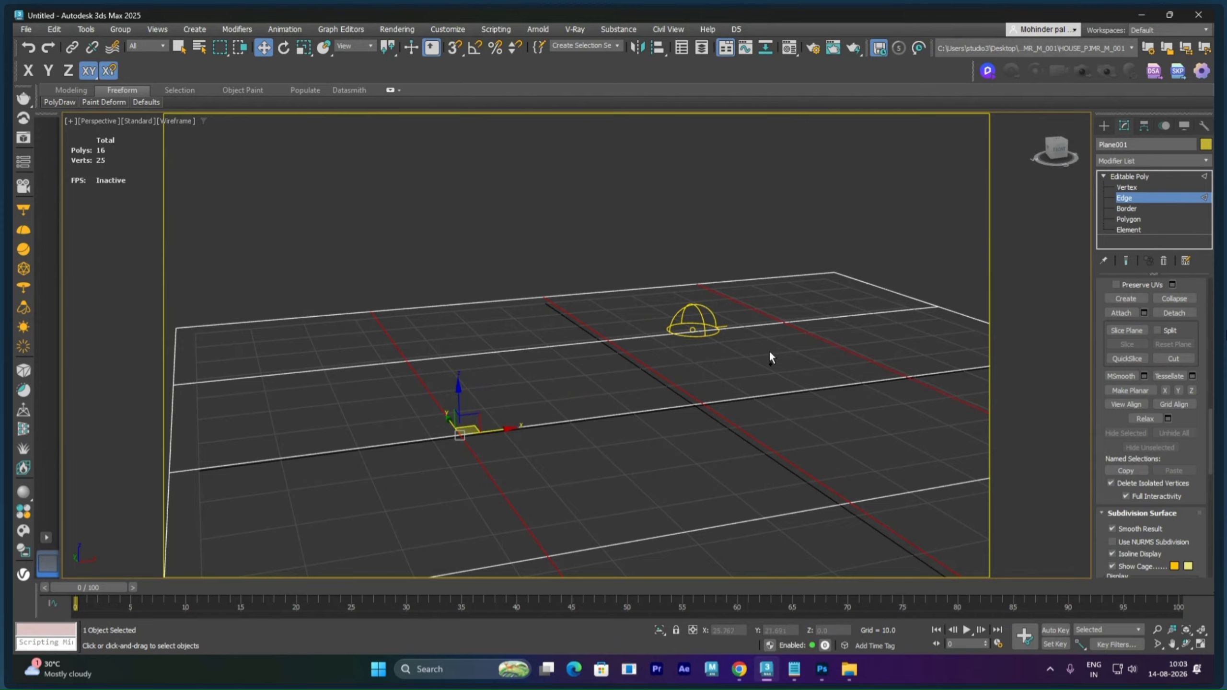
key(ctrl+BackSpace)
- Remove the three inner edge loops running across the width of the ground plane and return to object level
click(549, 346)
ctrl+click(567, 419)
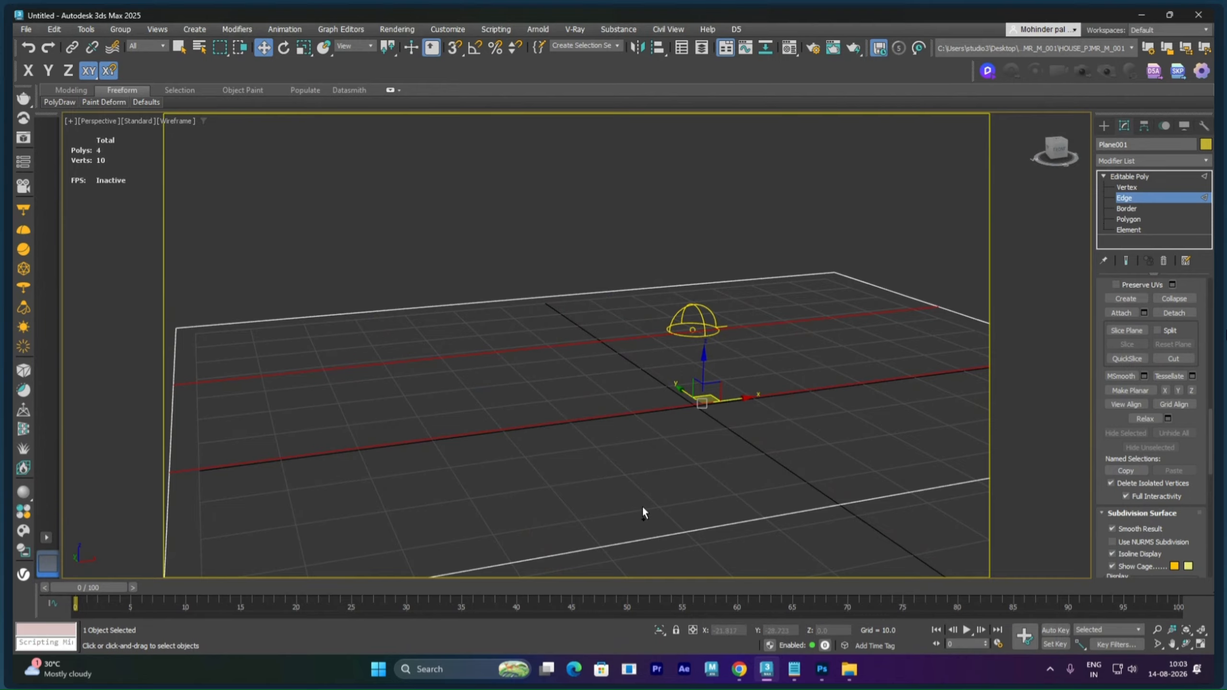
ctrl+click(657, 533)
key(ctrl+BackSpace)
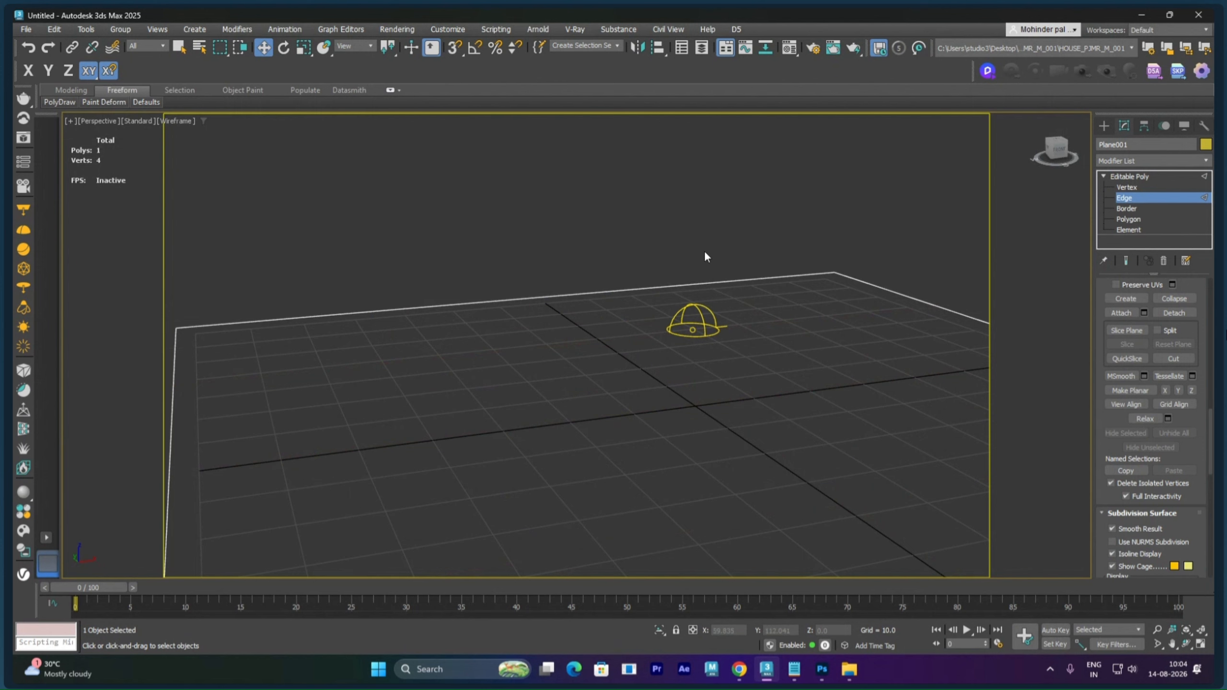
click(1138, 176)
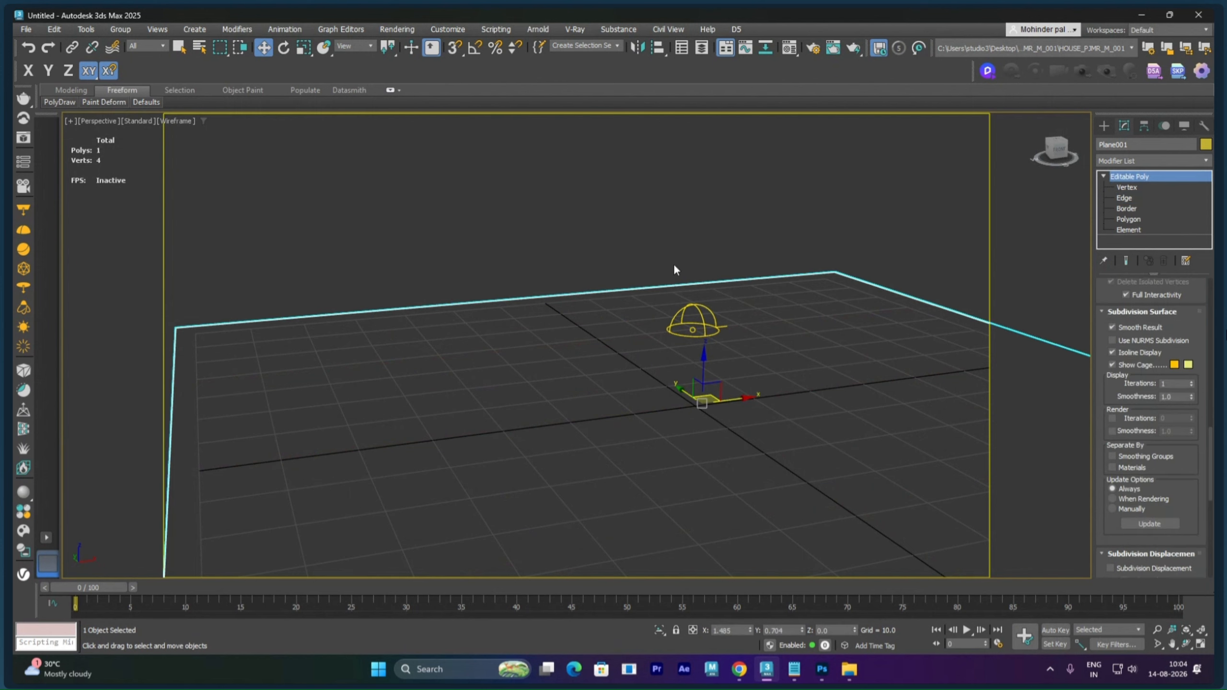
- Render the perspective view of the empty ground plane as a quick test and close the frame buffer
right_click(642, 250)
key(Escape)
mouse_move(645, 266)
middle_down()
mouse_move(623, 247)
mouse_move(639, 255)
middle_up()
key(shift+q)
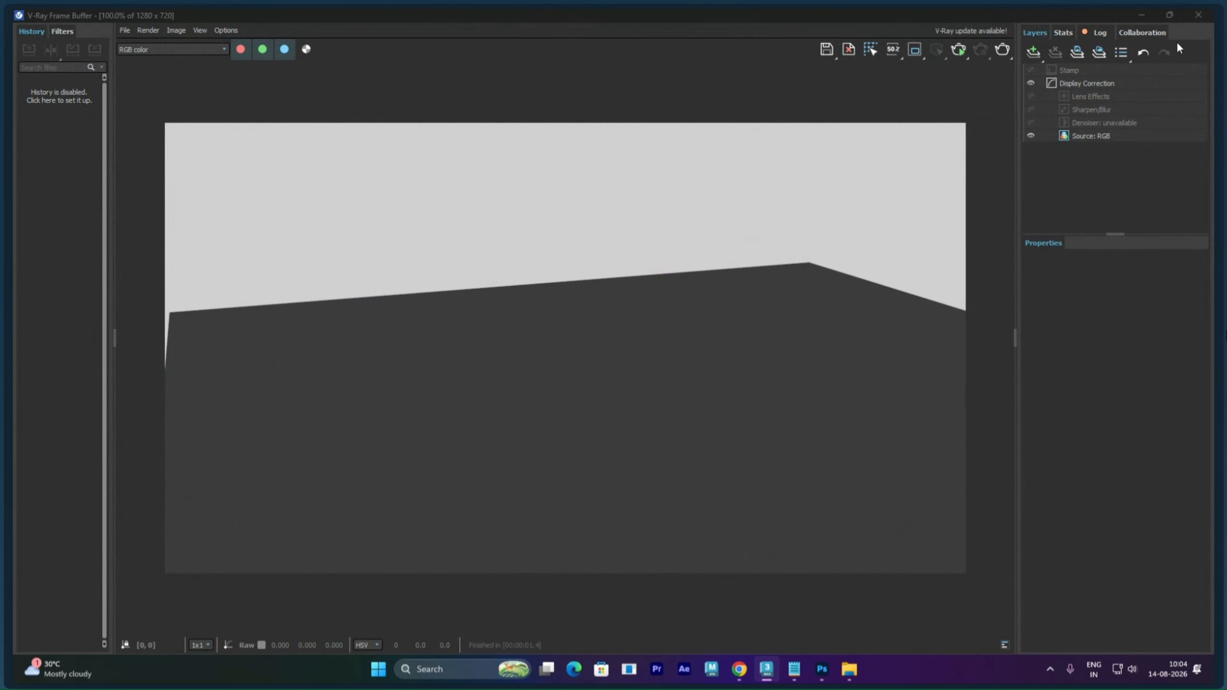
click(1199, 14)
right_click(577, 337)
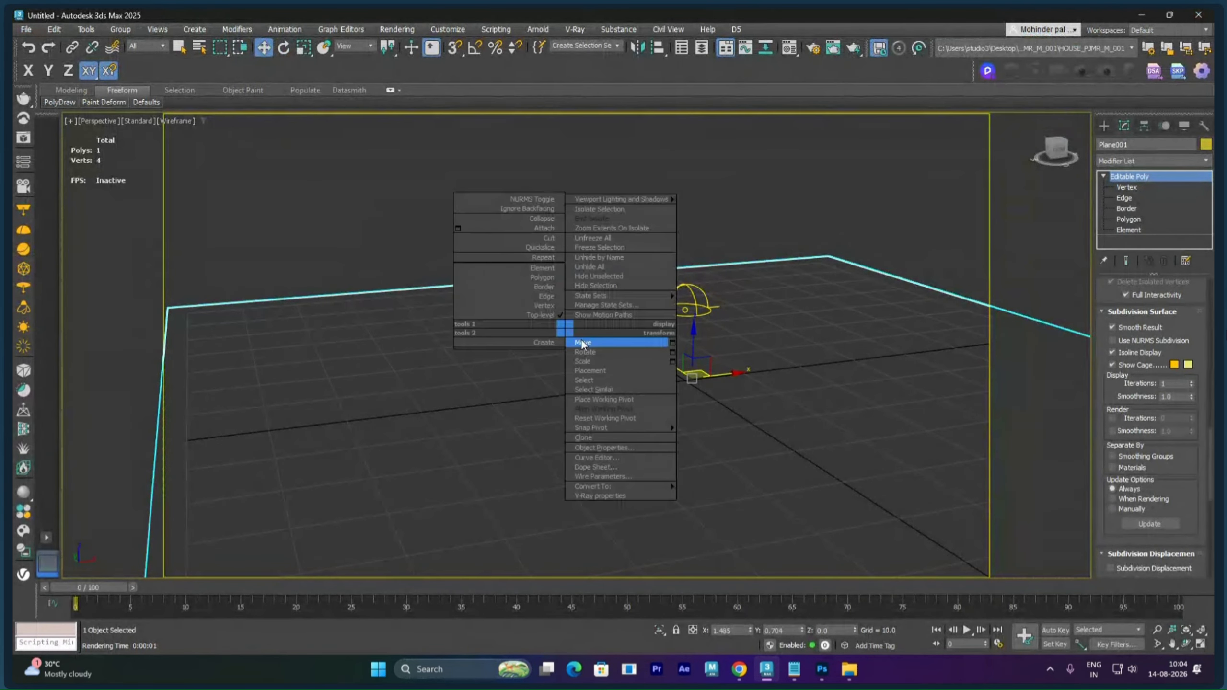
click(582, 340)
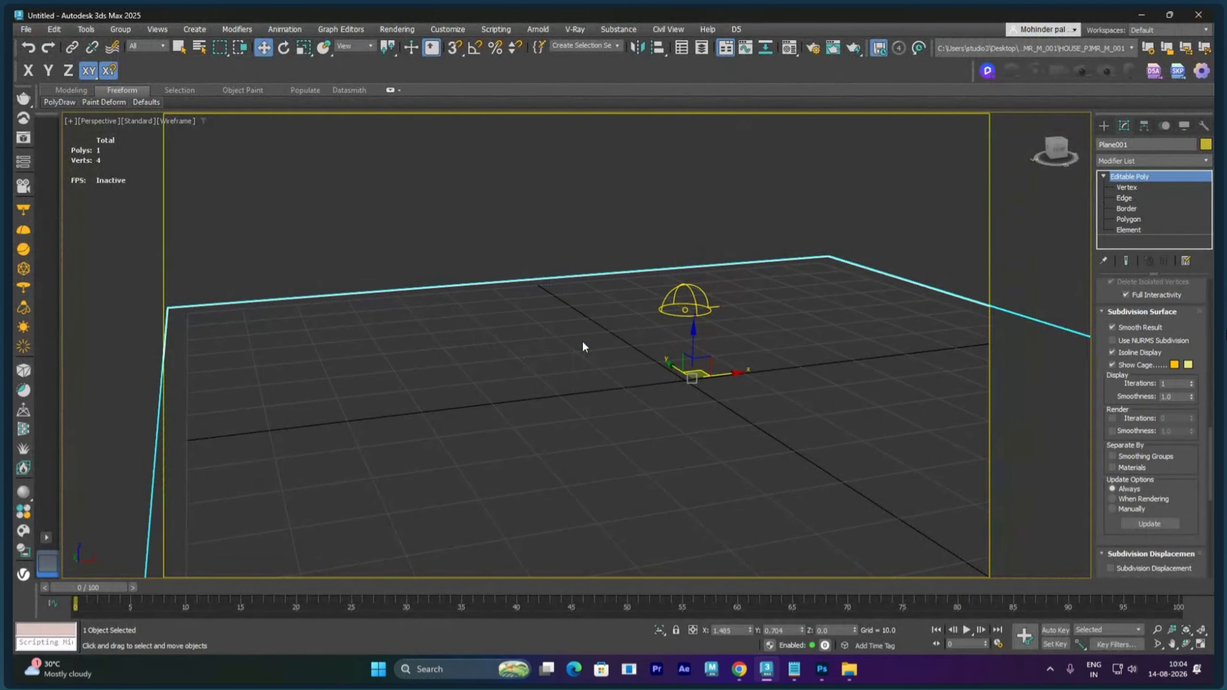
- Create a VRayProxy object from the V-Ray geometry category and place it toward the back-left area of the ground plane
click(631, 221)
click(1104, 126)
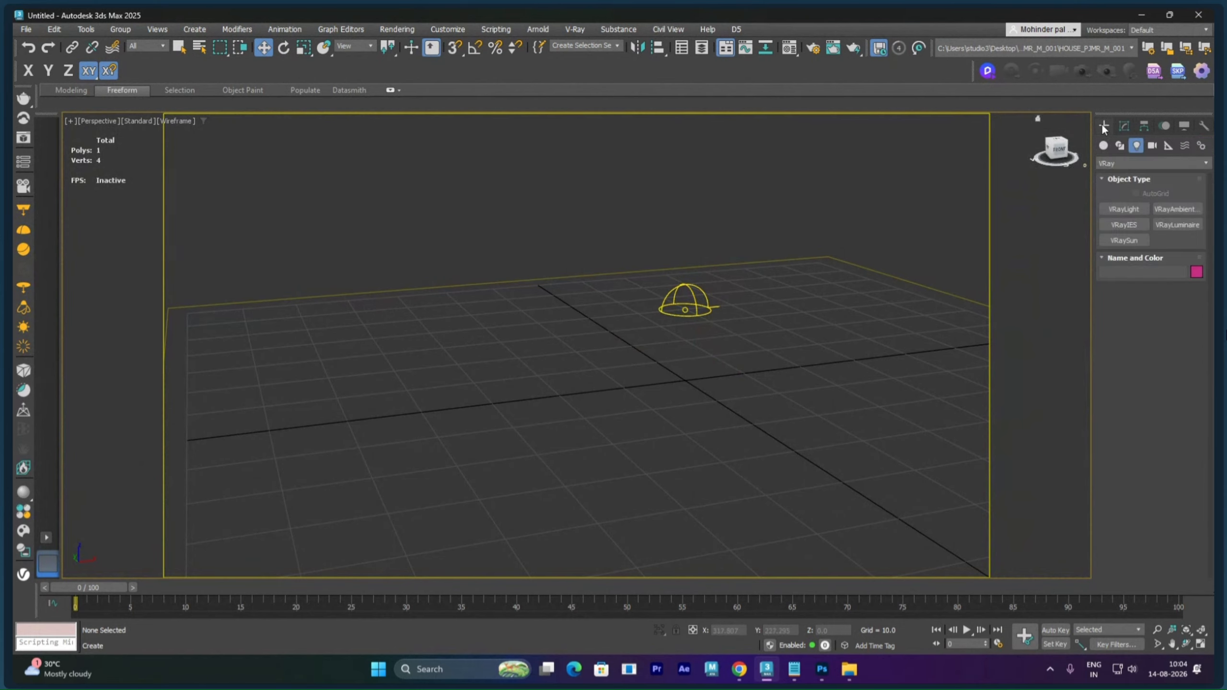
click(1108, 164)
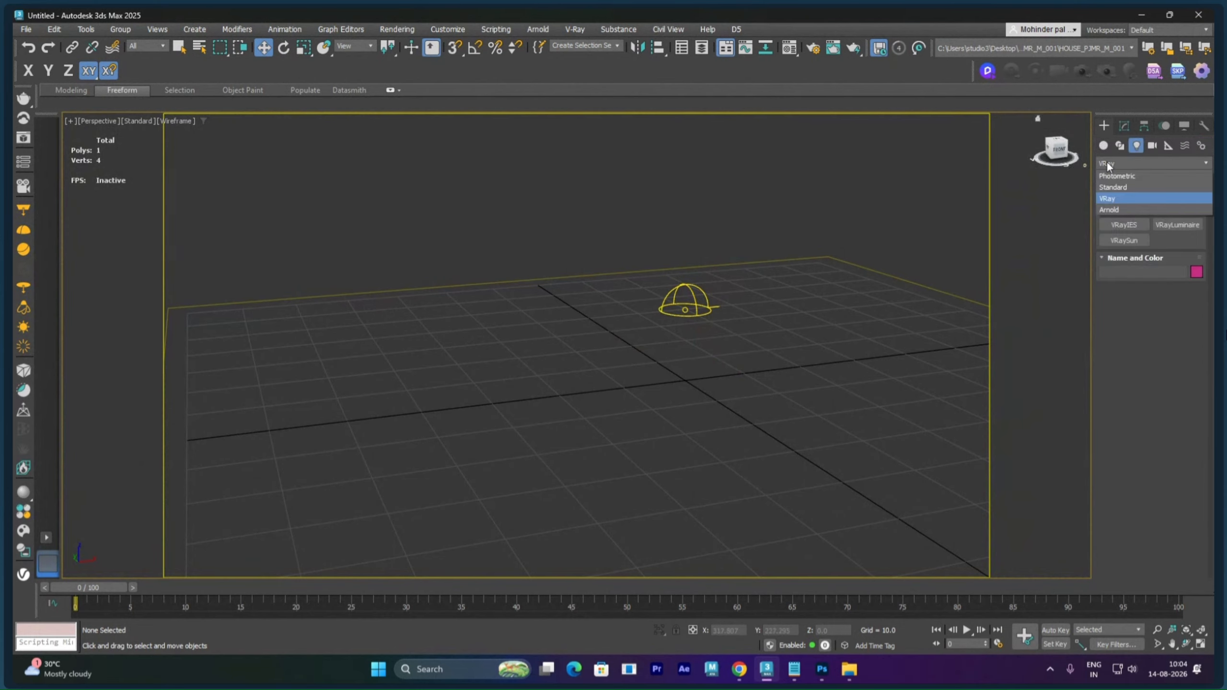
click(1108, 164)
click(1104, 146)
click(1110, 164)
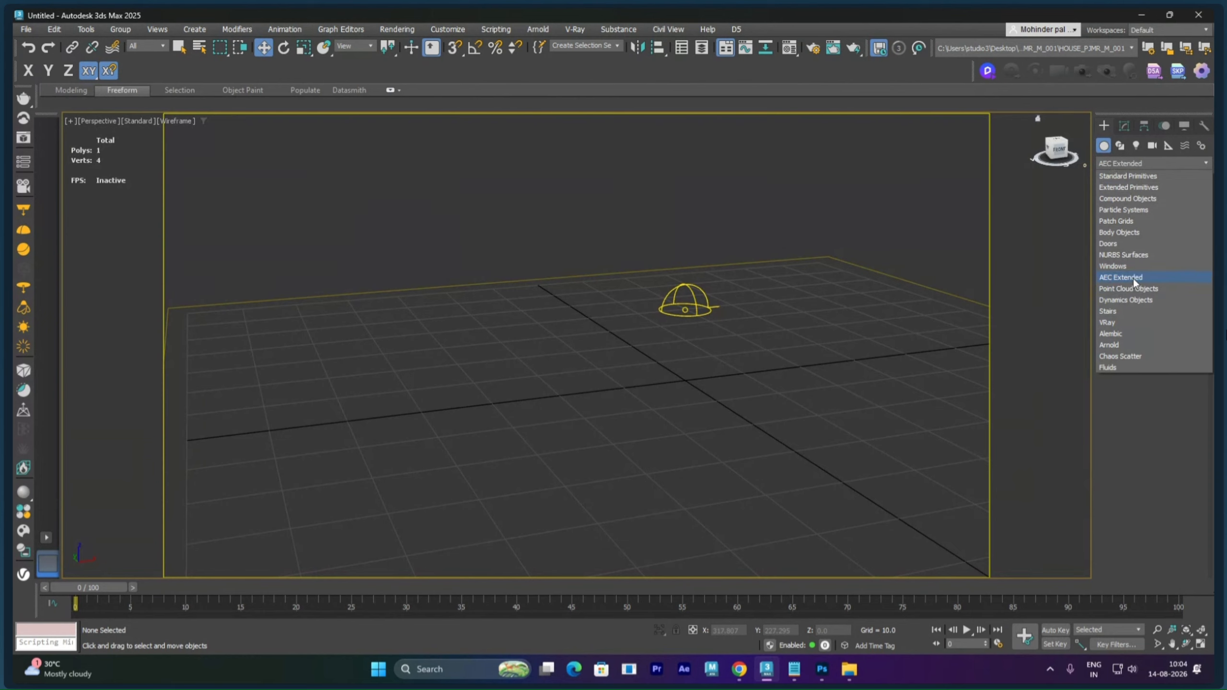
click(1114, 321)
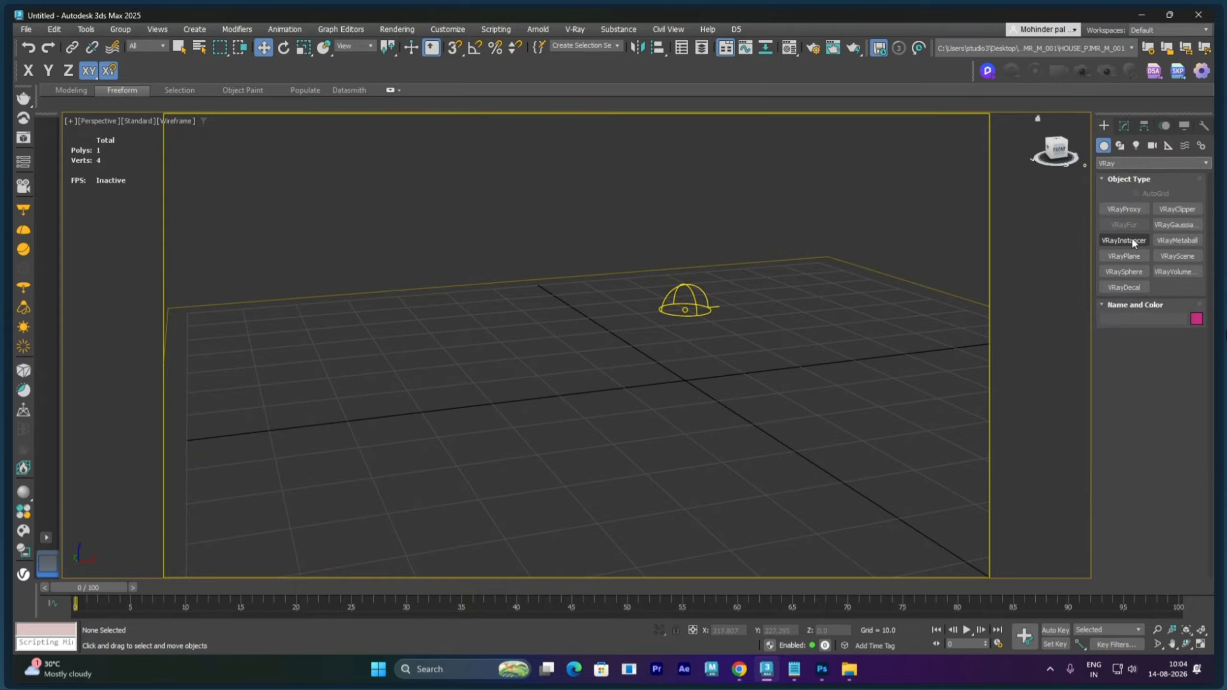
click(1126, 209)
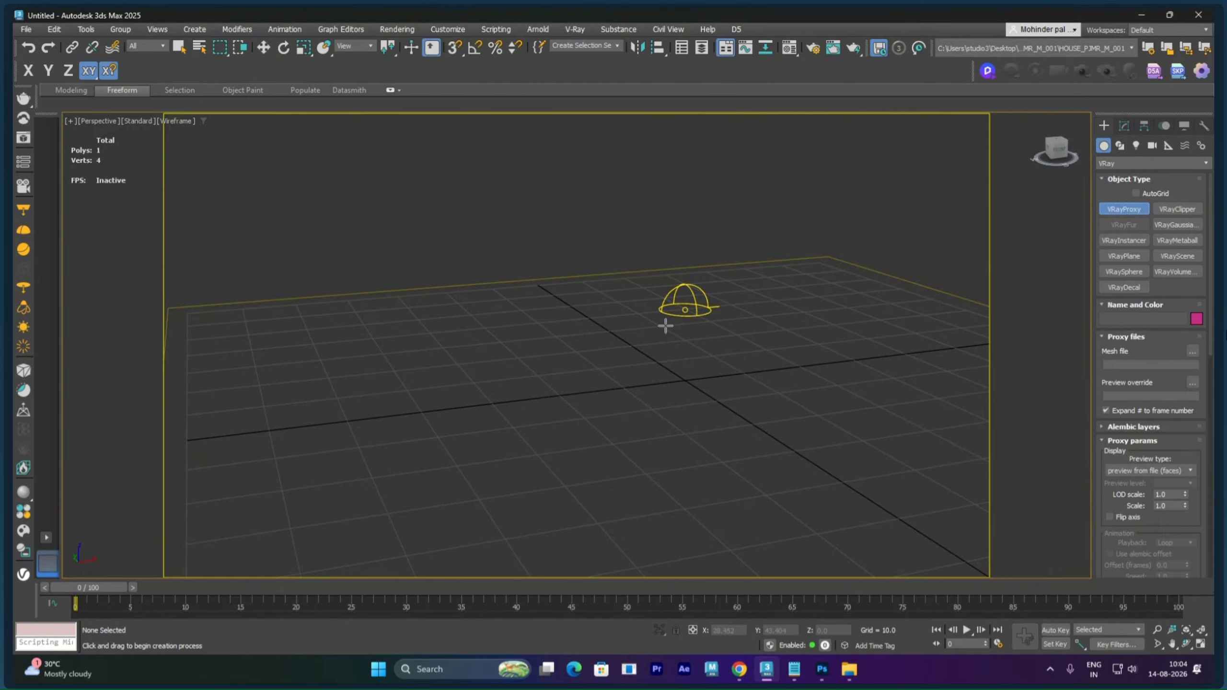
click(365, 360)
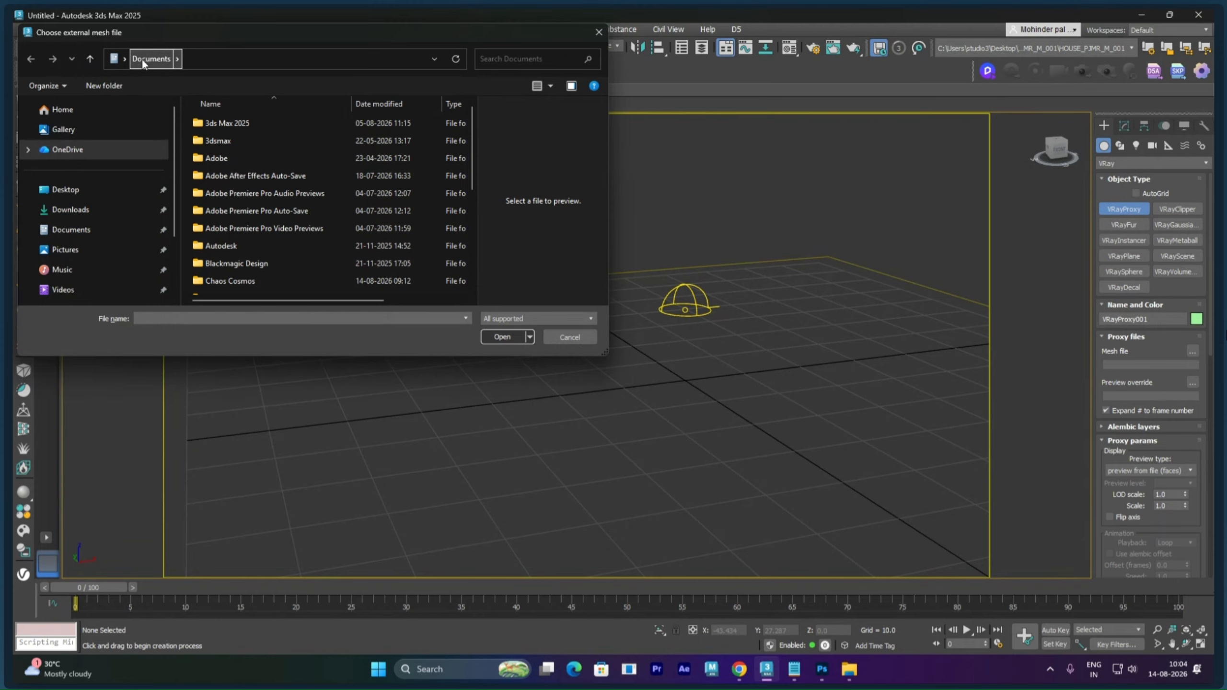
- Load TREE_01.vrmesh from the PROXIES folder inside Desktop > NOIDA as the proxy's mesh file
click(74, 195)
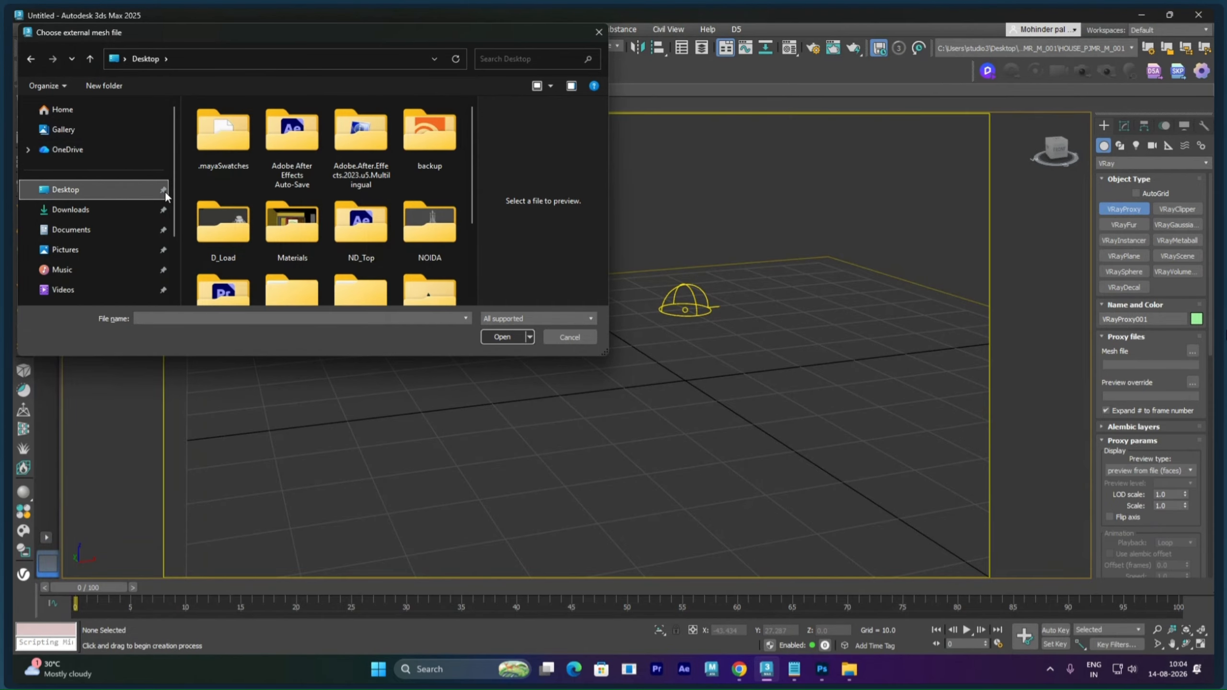
double_click(418, 217)
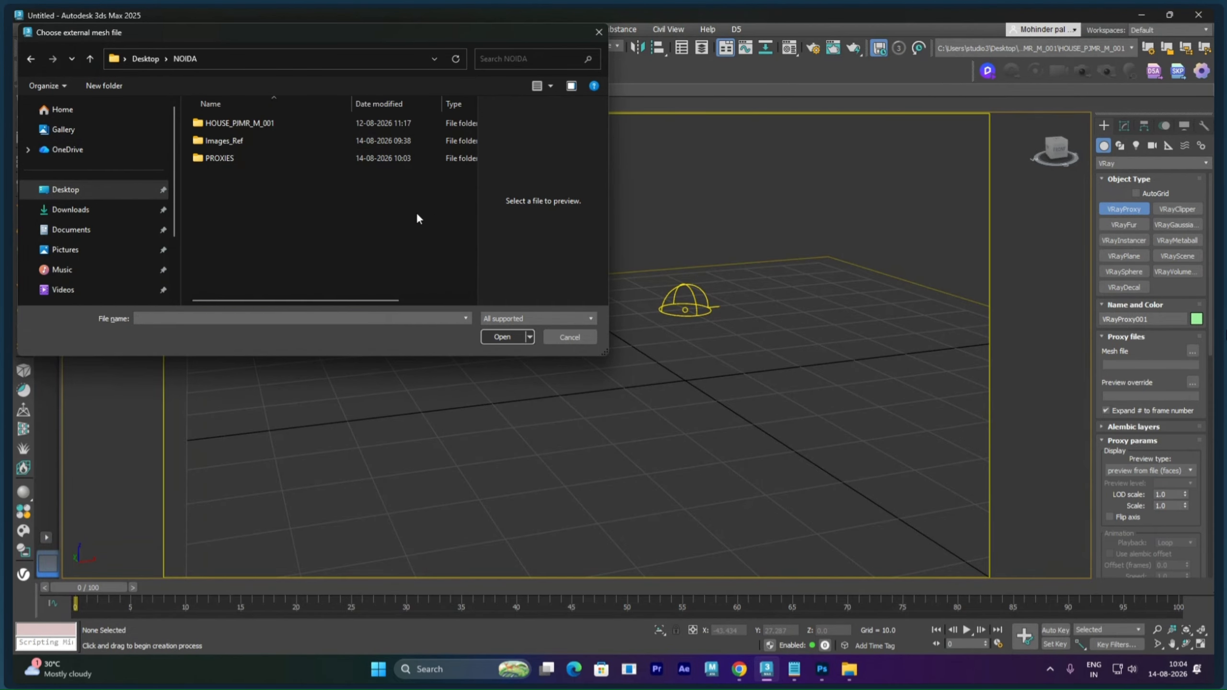
double_click(218, 159)
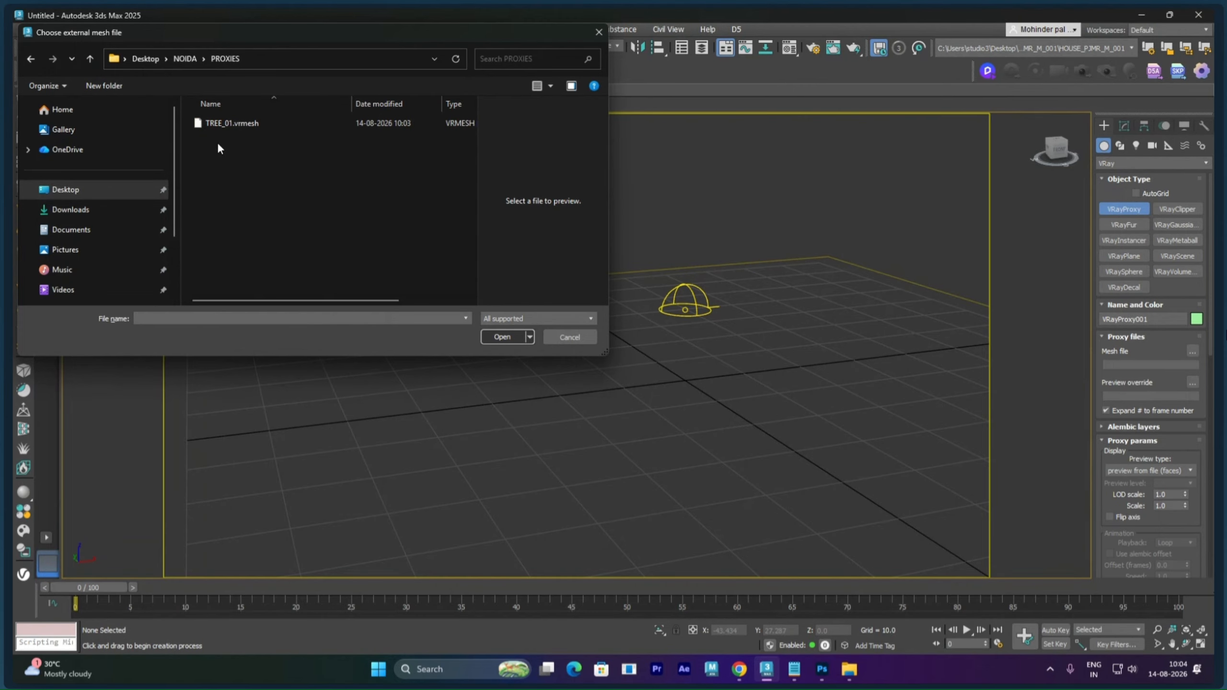
click(220, 126)
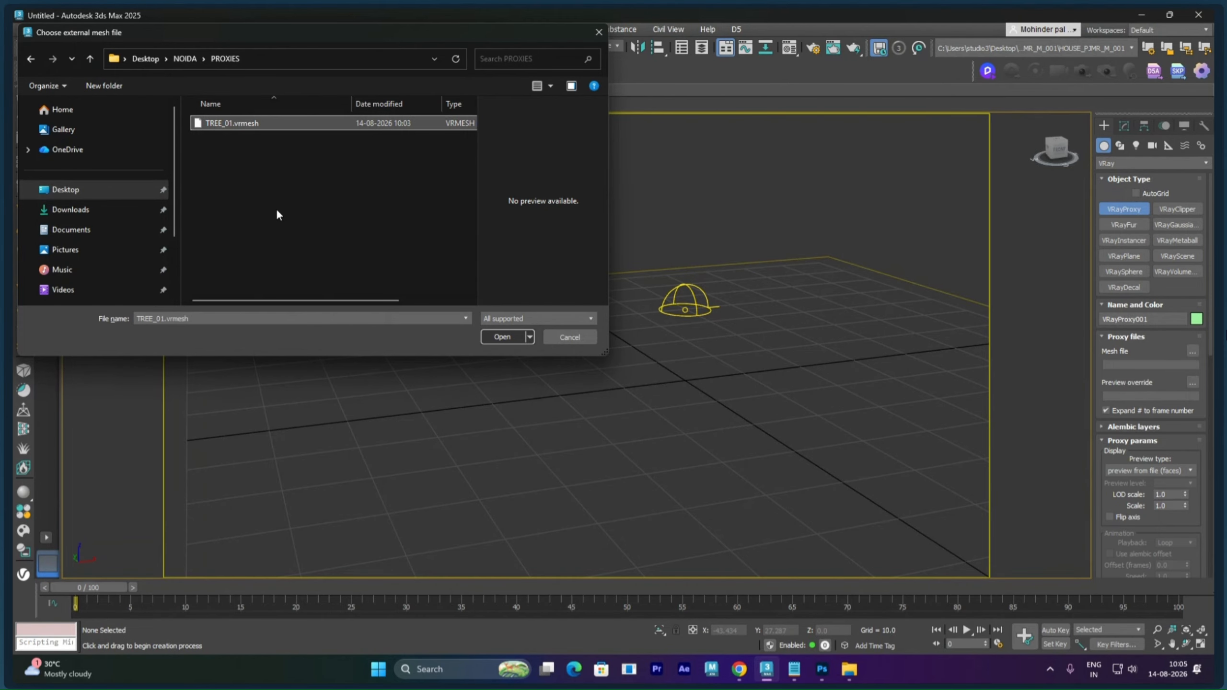
click(502, 337)
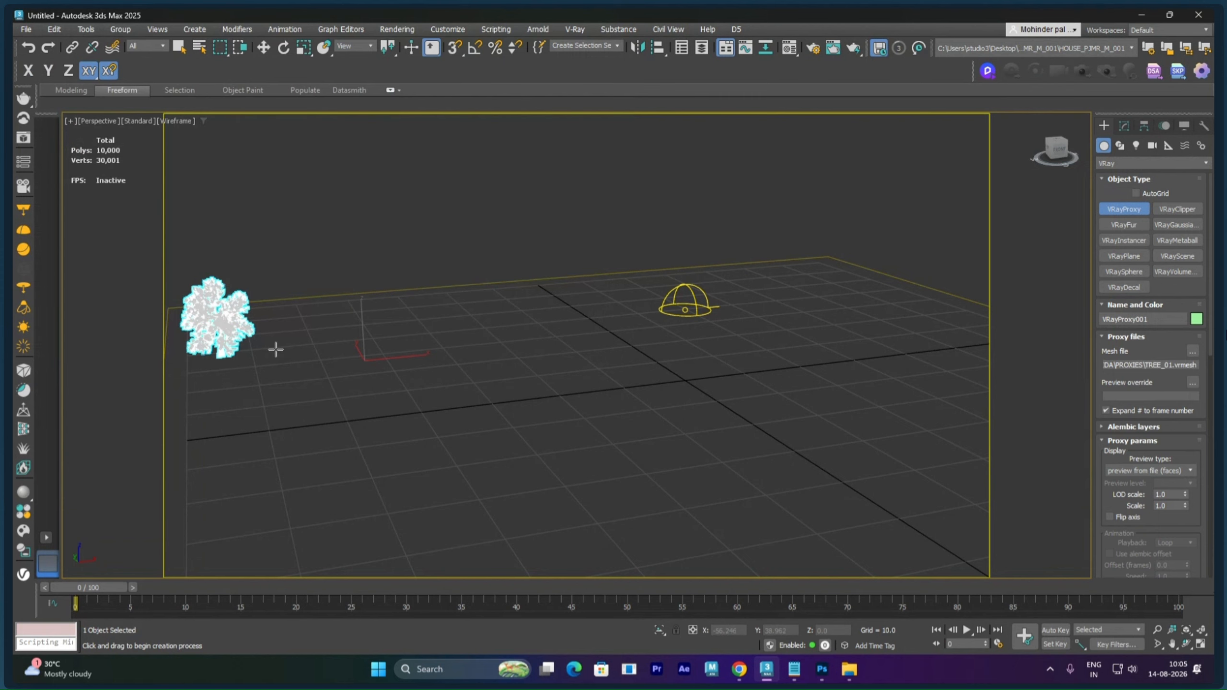
- End proxy creation by switching to the Move tool and show the imported tree up close in default shading
key(z)
alt+middle_drag(590, 346, 722, 298)
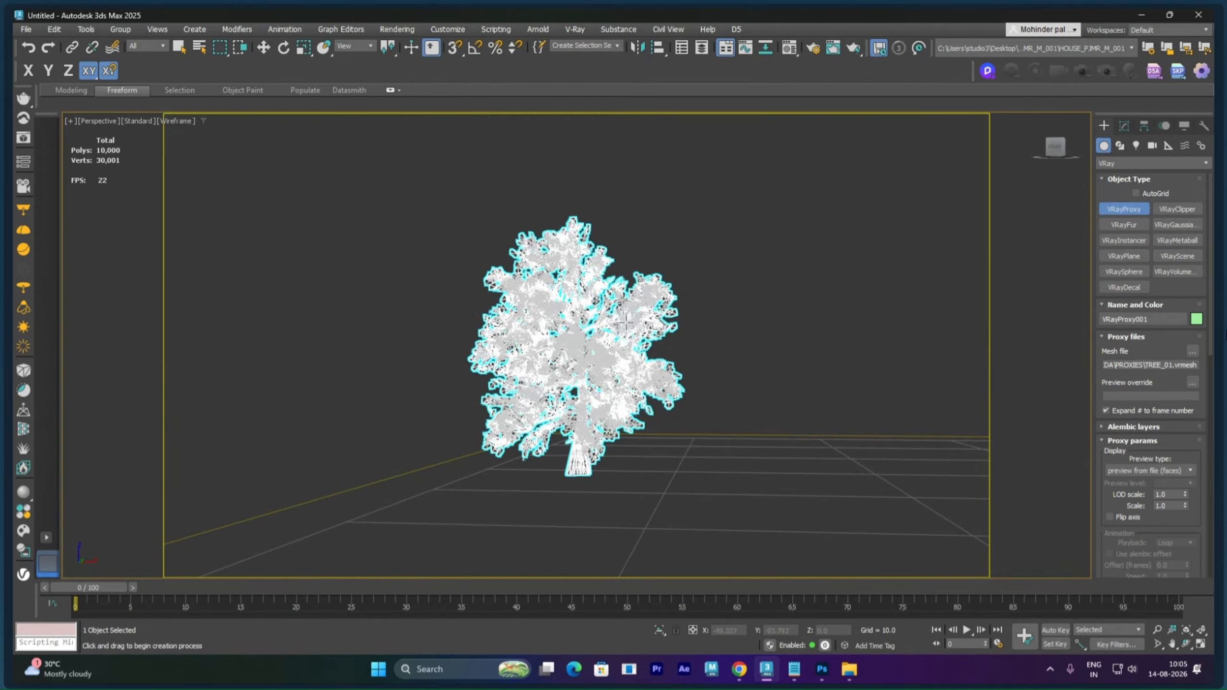
click(734, 301)
click(565, 339)
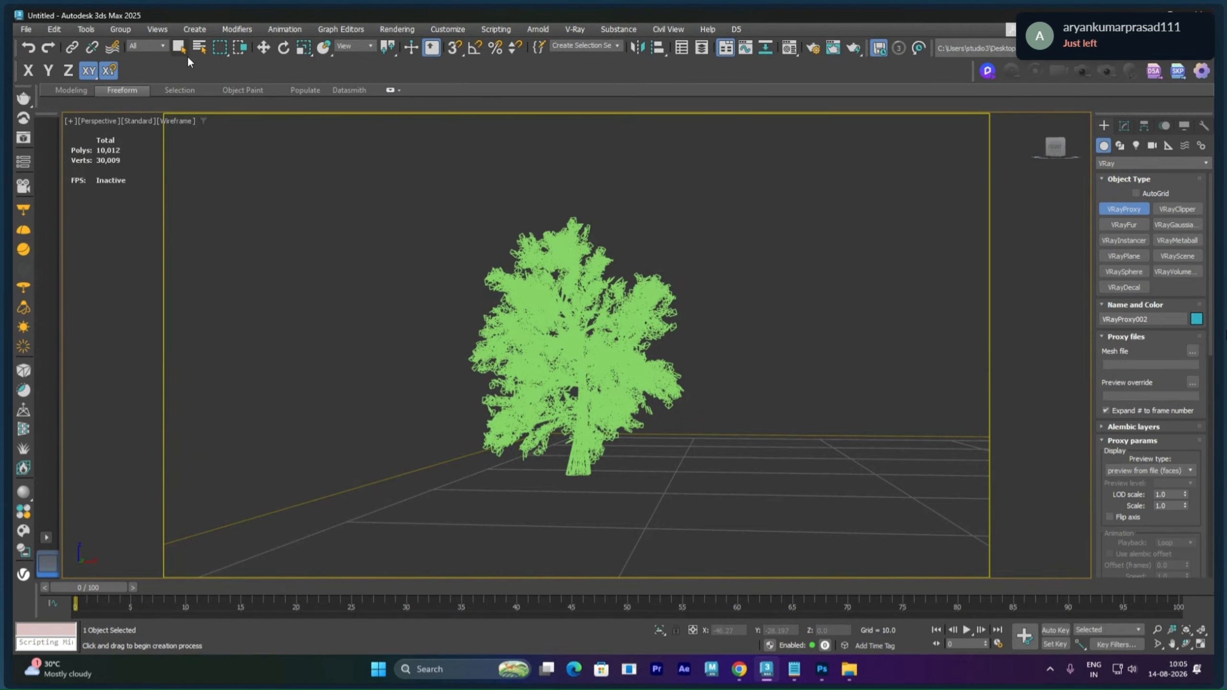
click(263, 48)
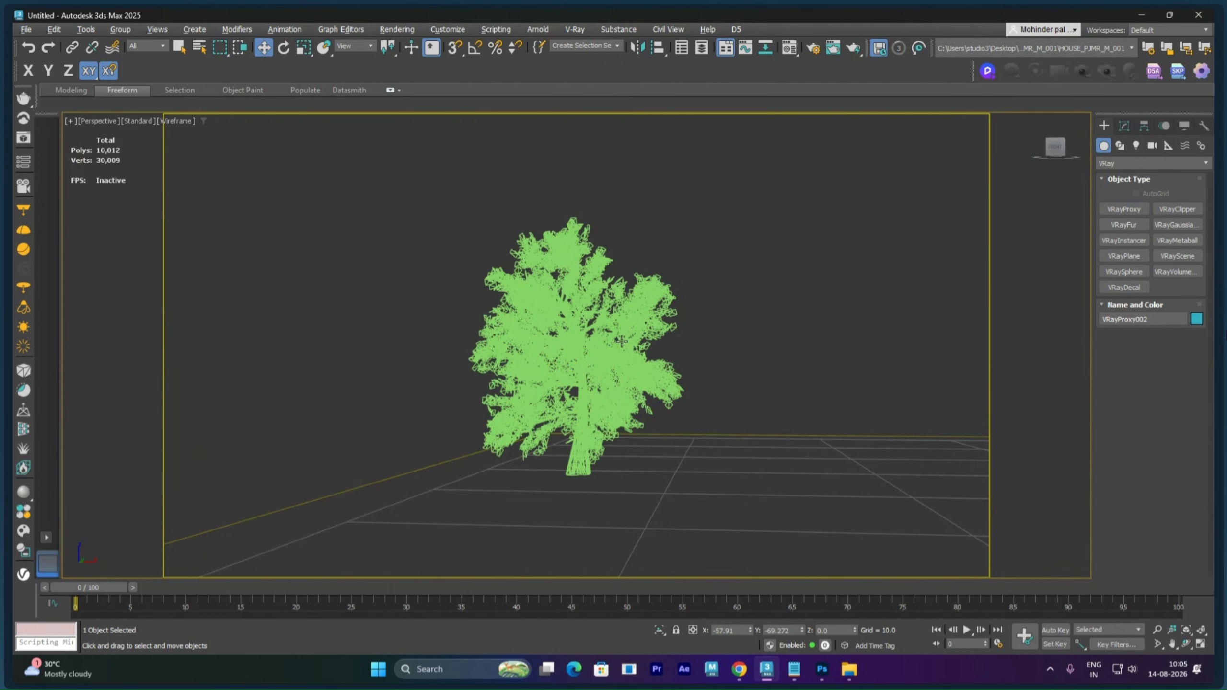
scroll(621, 342, up, 8)
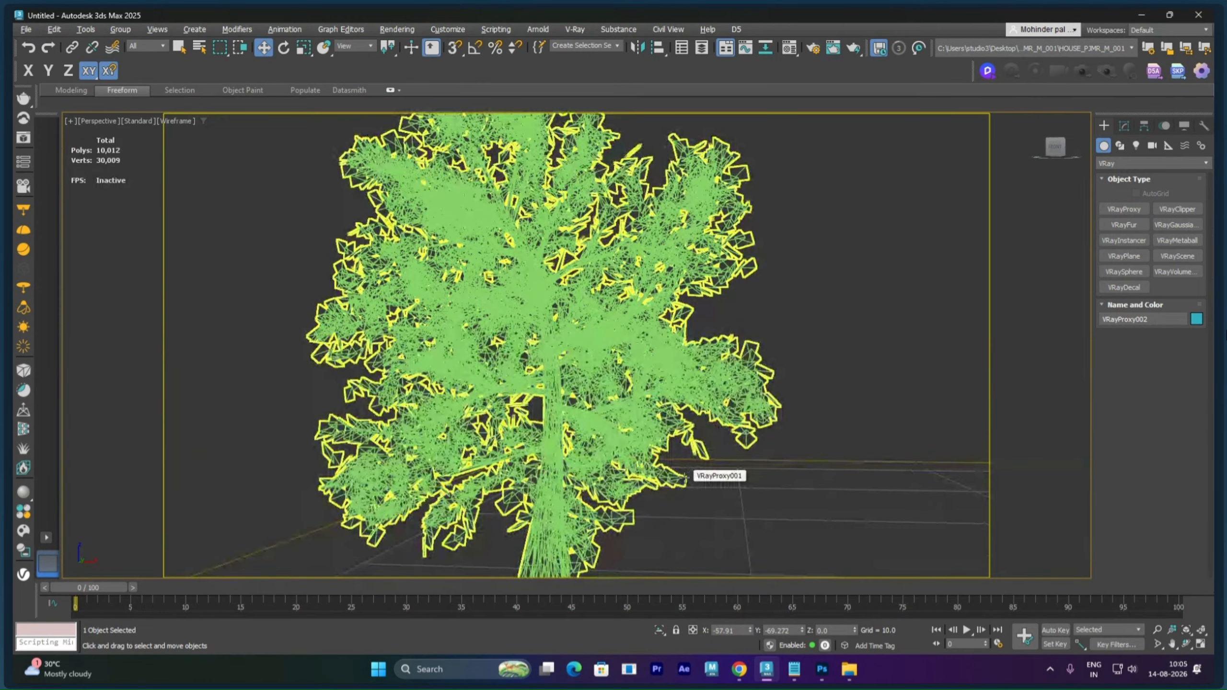
key(F3)
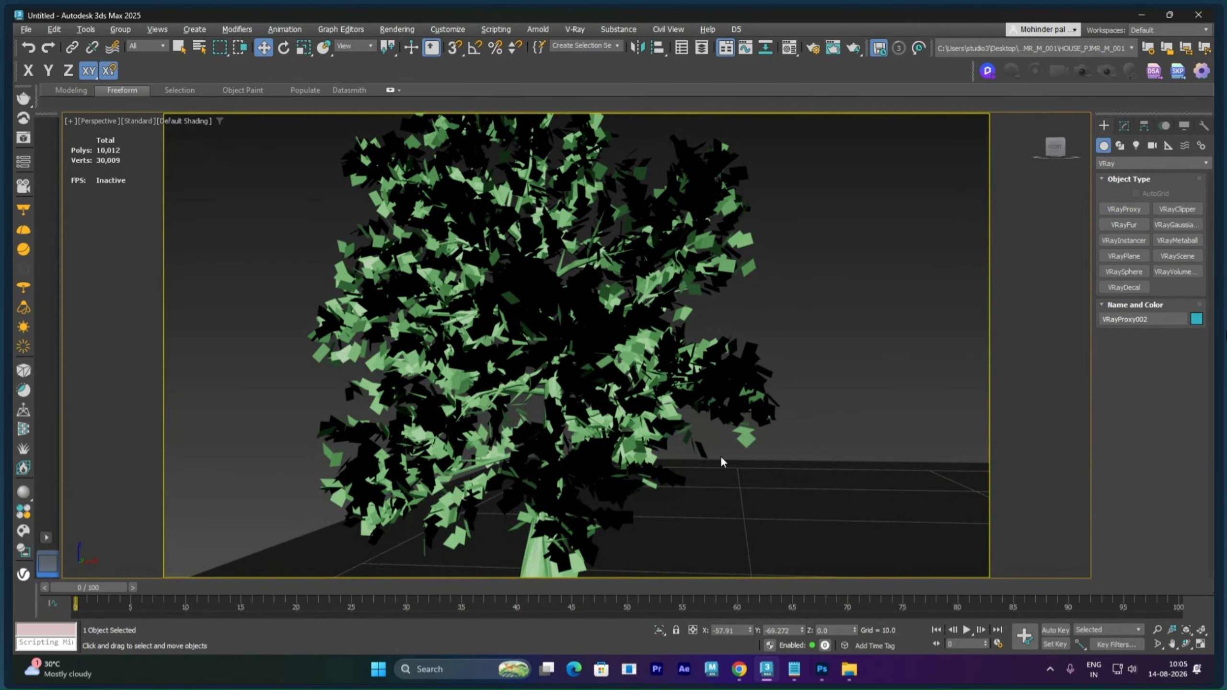
- Select the tree proxy and reset the Material Editor slots
click(635, 351)
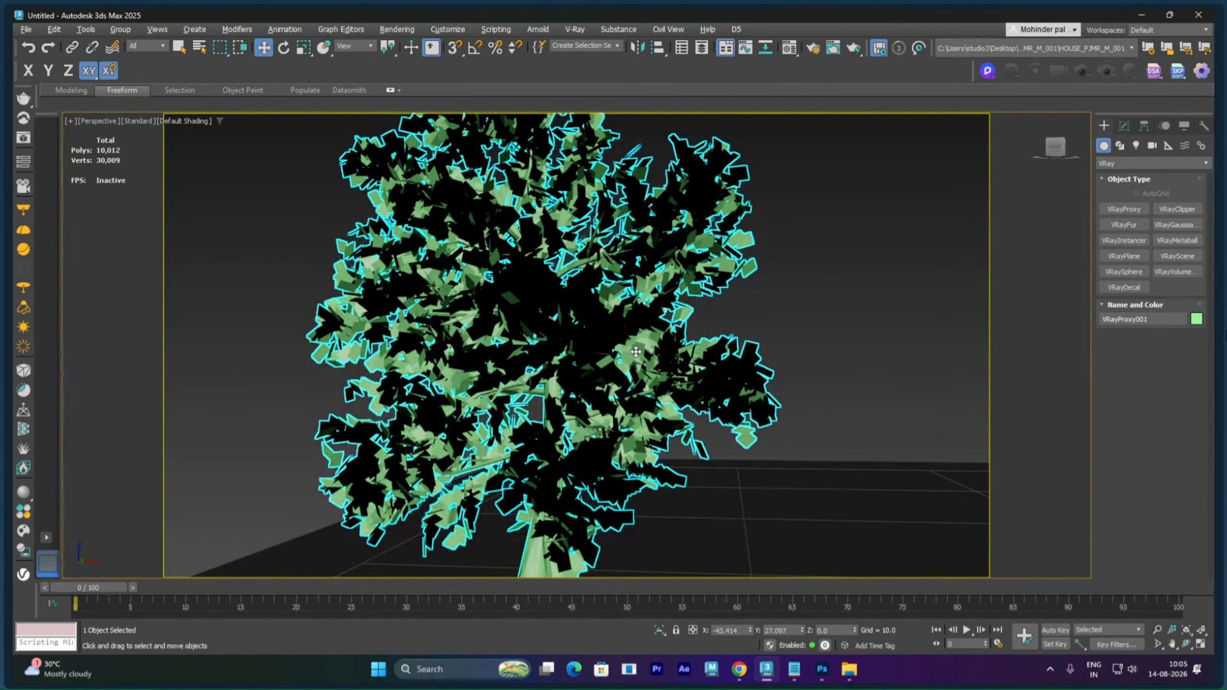
key(m)
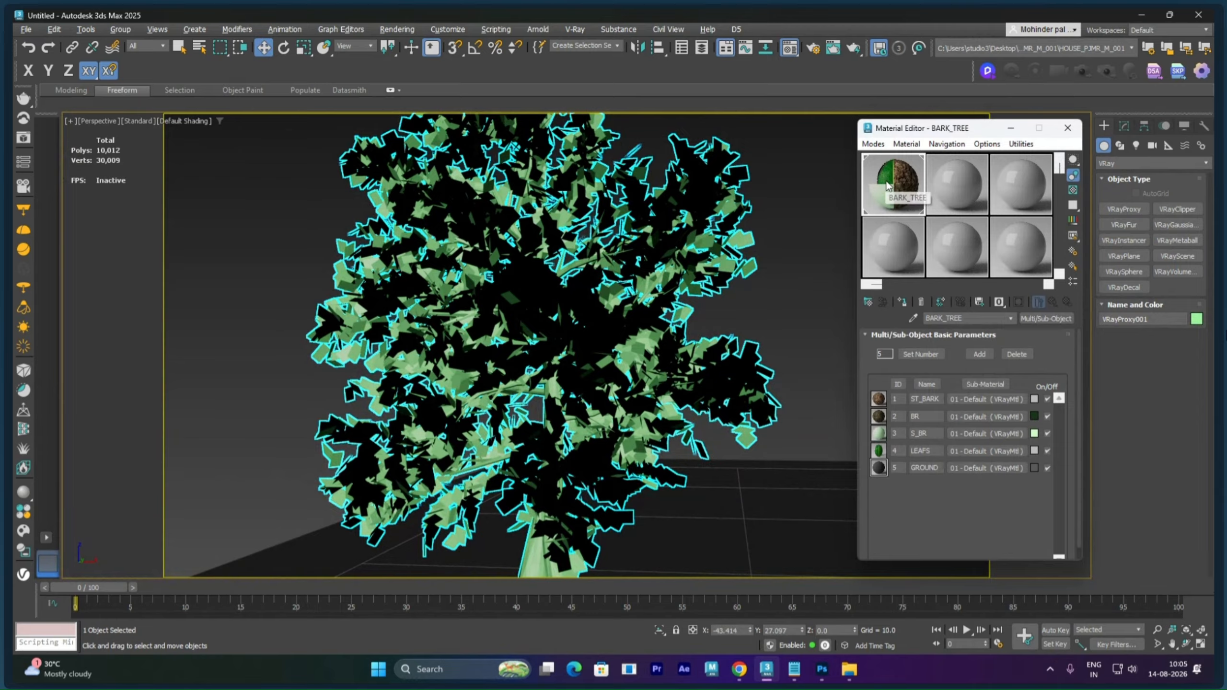
click(1023, 145)
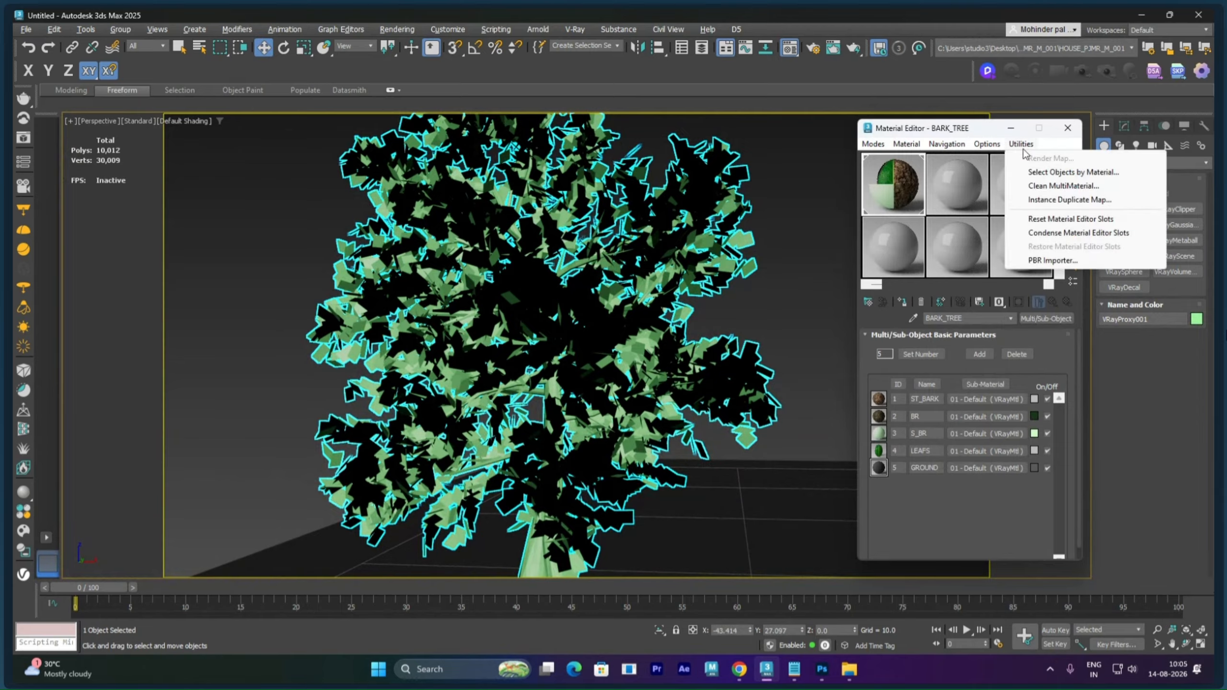
click(1056, 220)
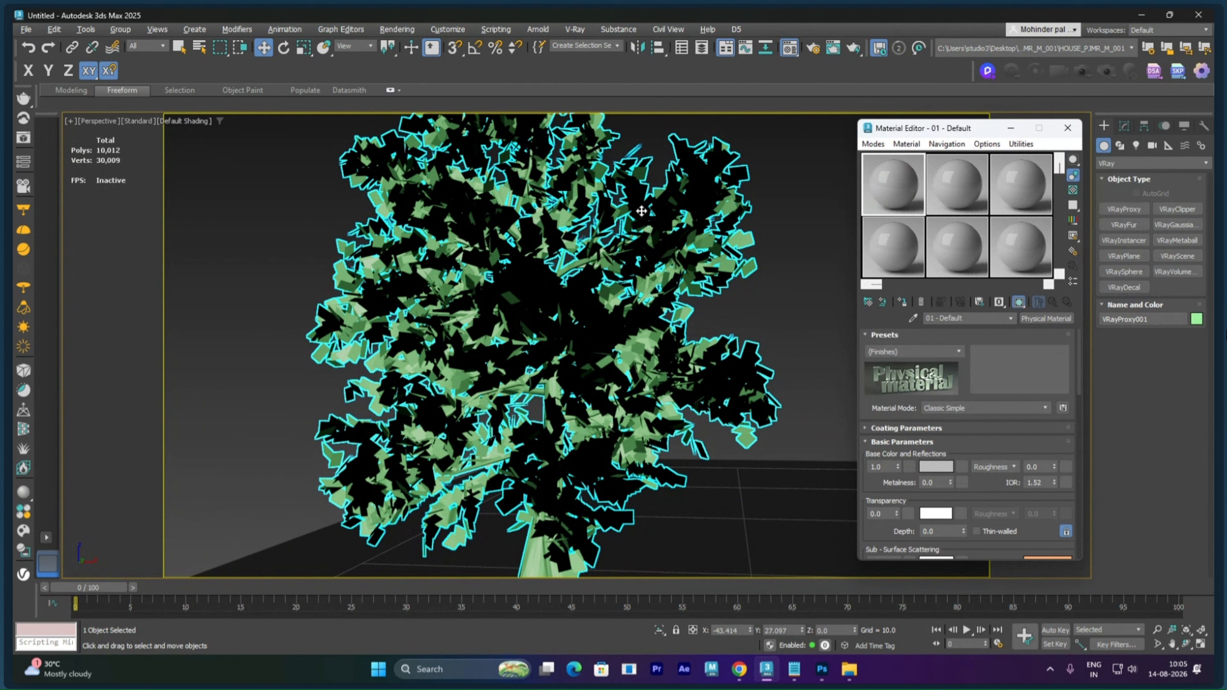
- Load the BARK_TREE Multi/Sub-Object material from the FINAL_TREES_TEXTURES.mat library into the first sample slot of the second row
click(868, 303)
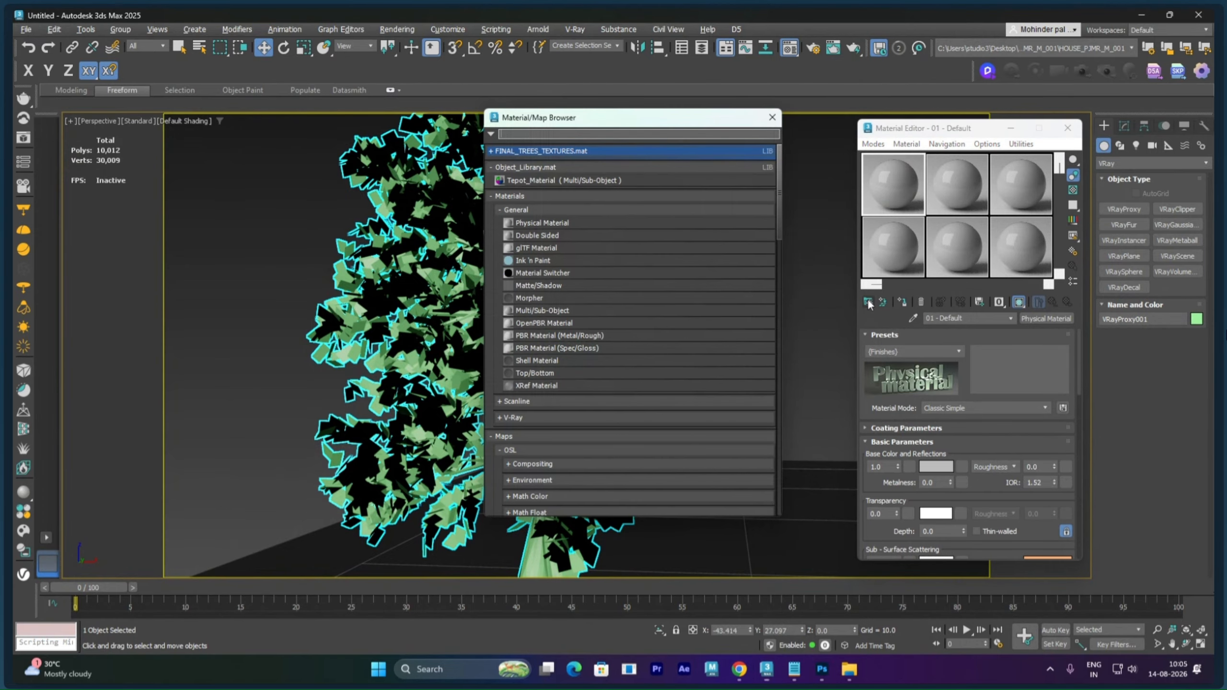
click(491, 151)
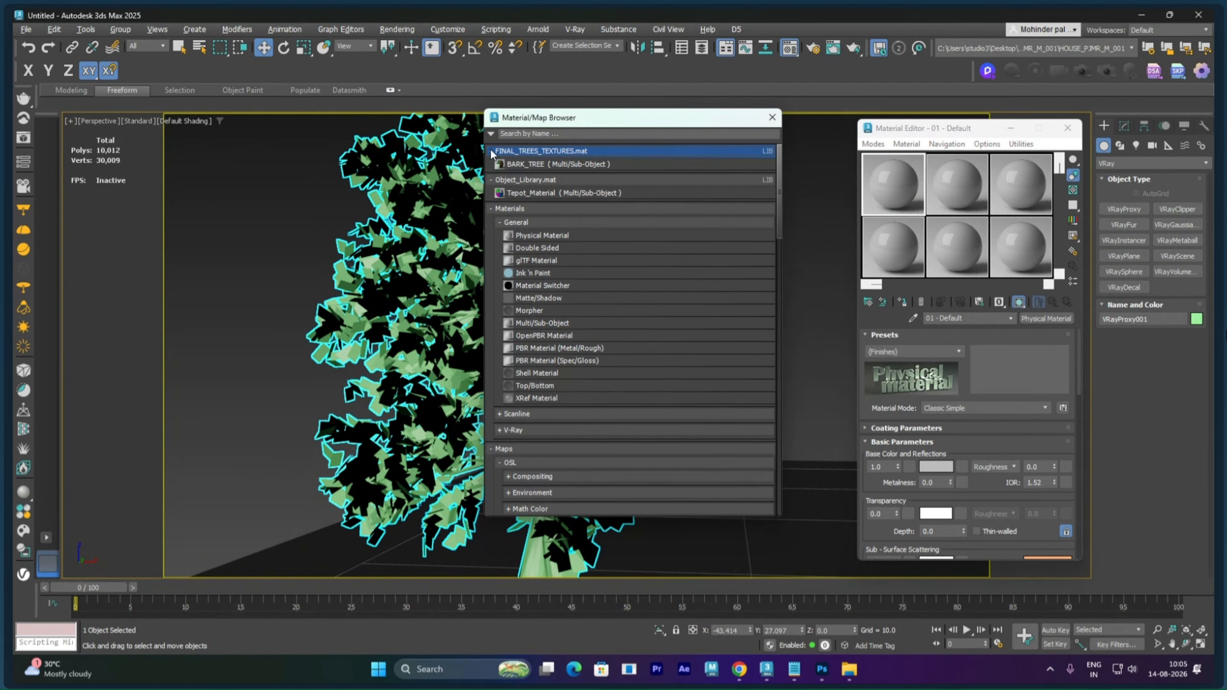
click(525, 163)
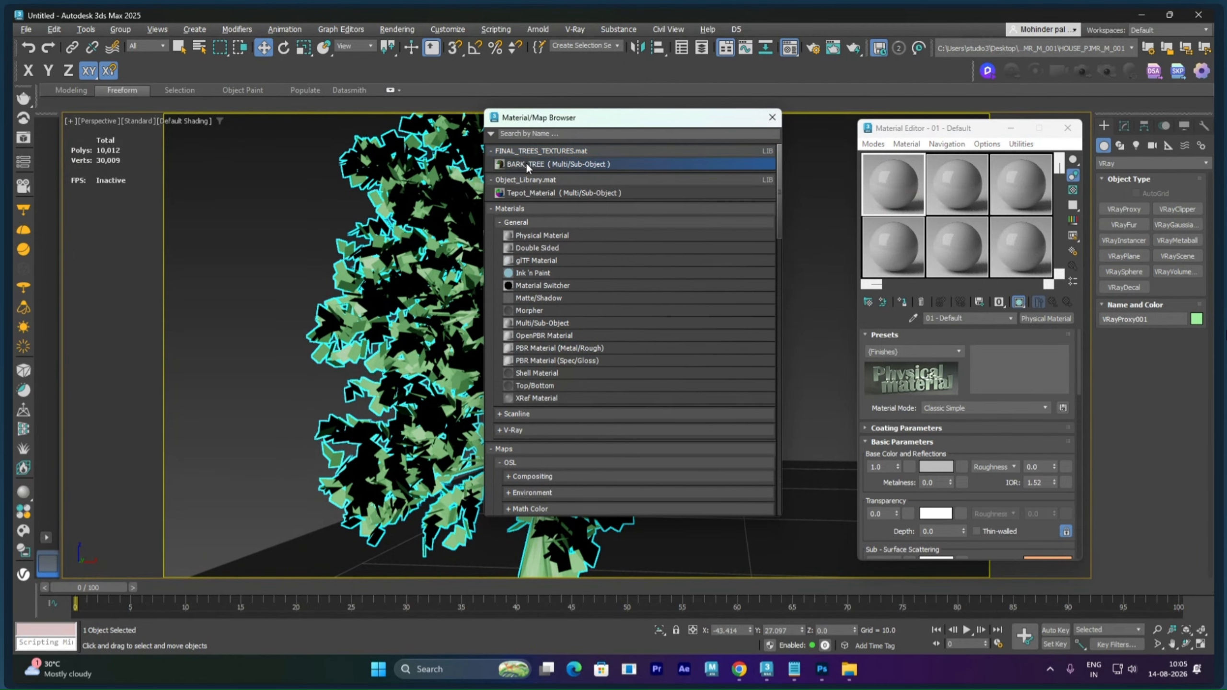
click(949, 195)
click(1011, 187)
click(938, 202)
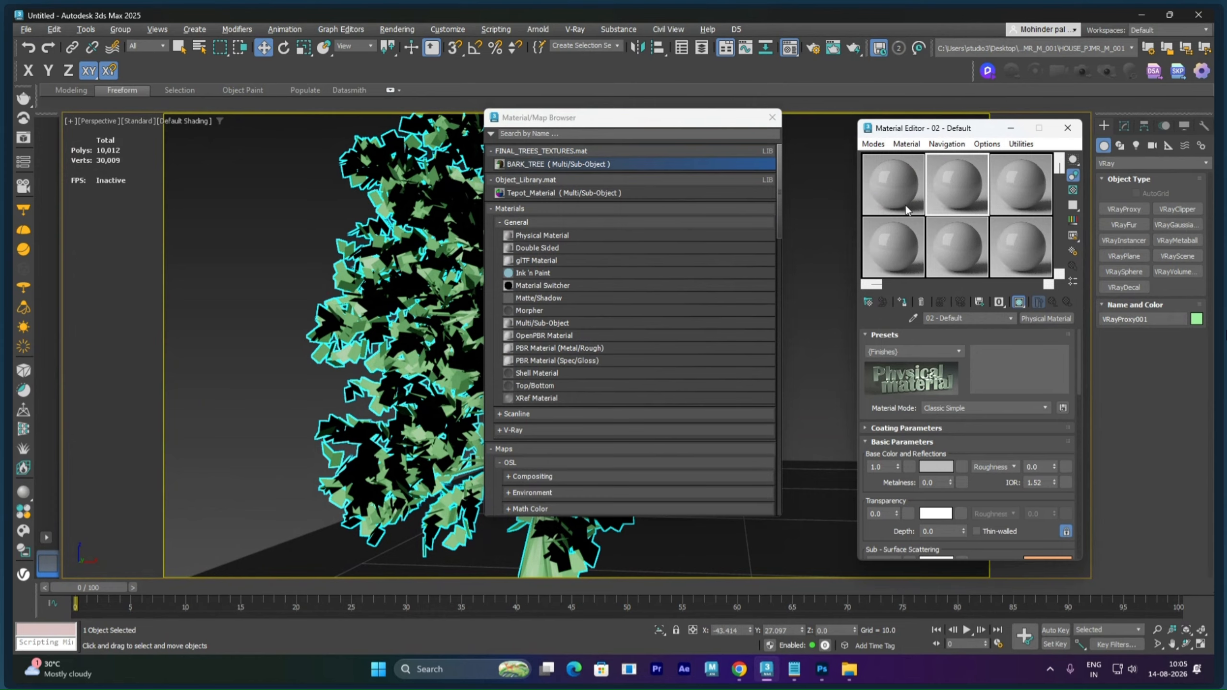
click(905, 203)
click(891, 241)
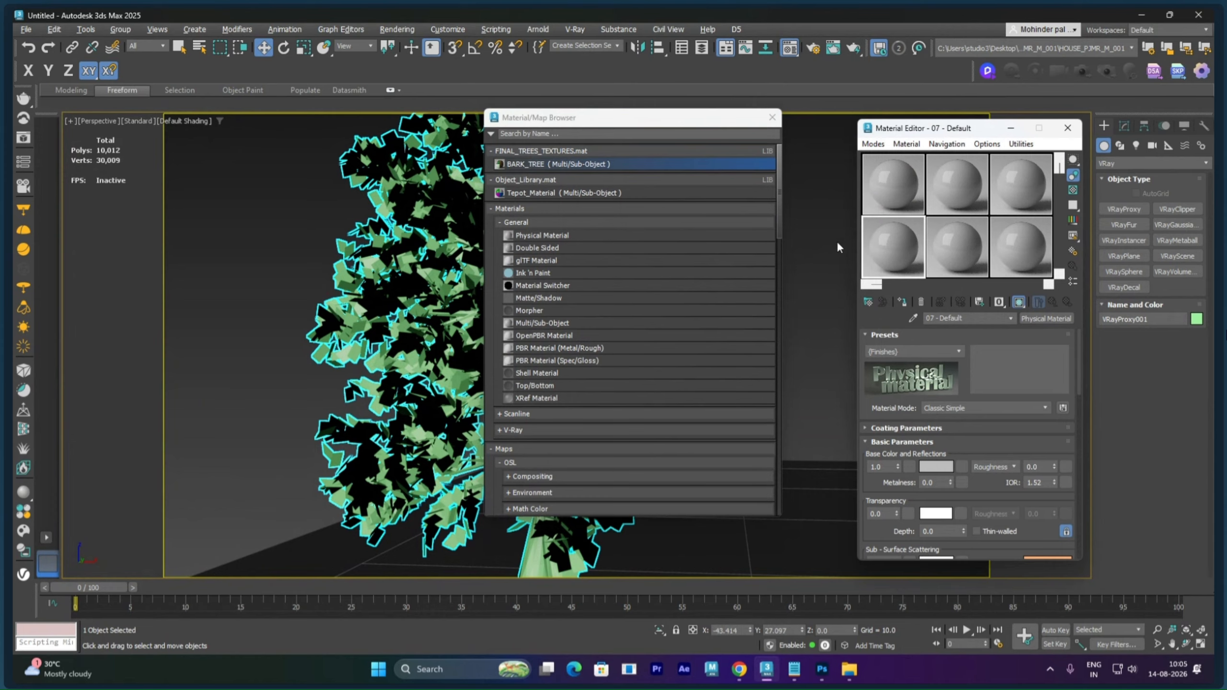
double_click(551, 165)
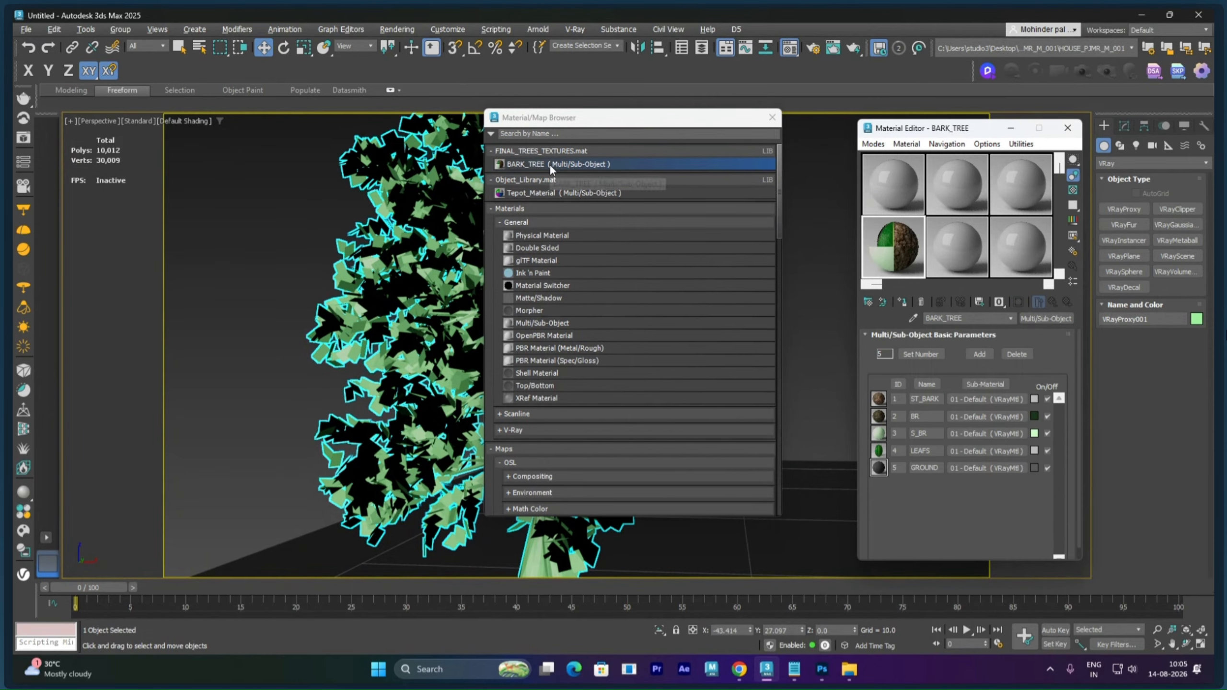
click(776, 121)
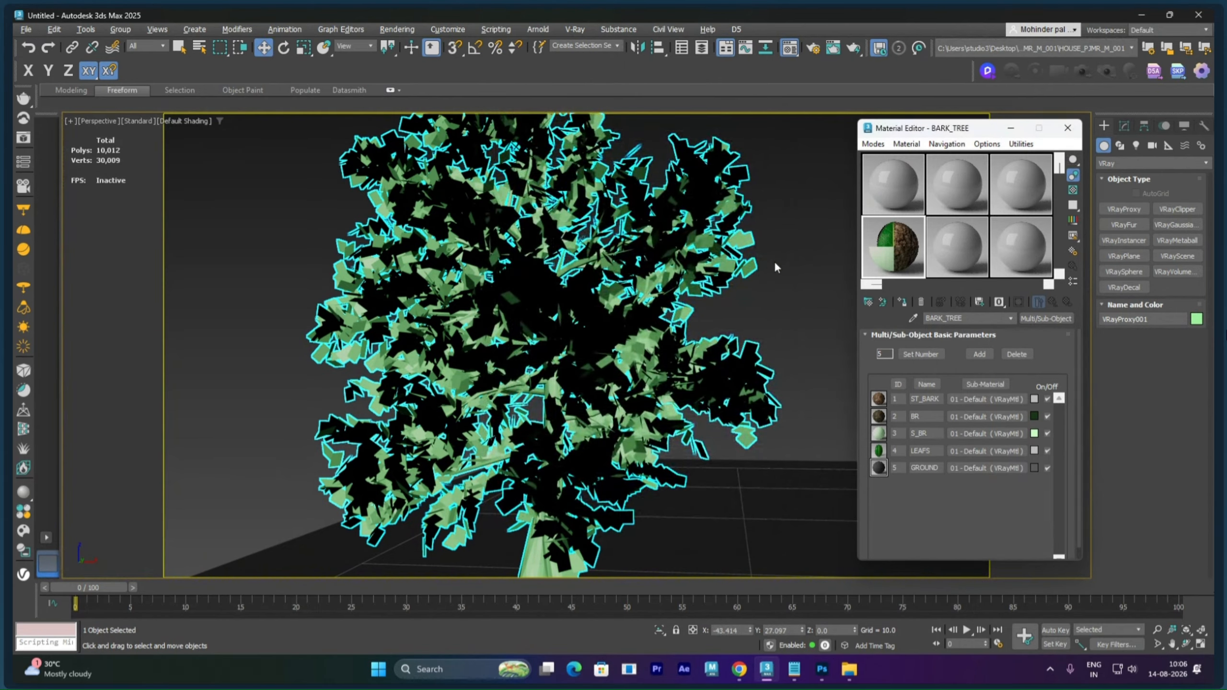
- Assign the BARK_TREE material to the selected tree proxy, renaming it BARK_TREE1 rather than replacing the existing scene material
click(902, 301)
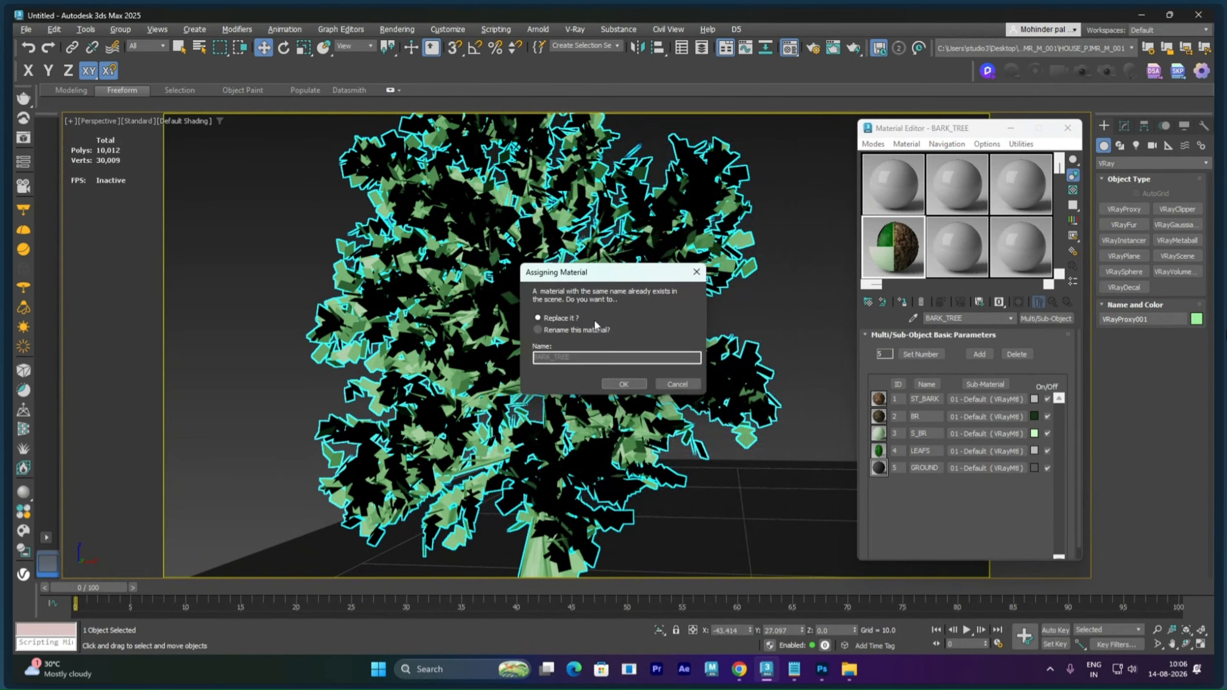
click(559, 329)
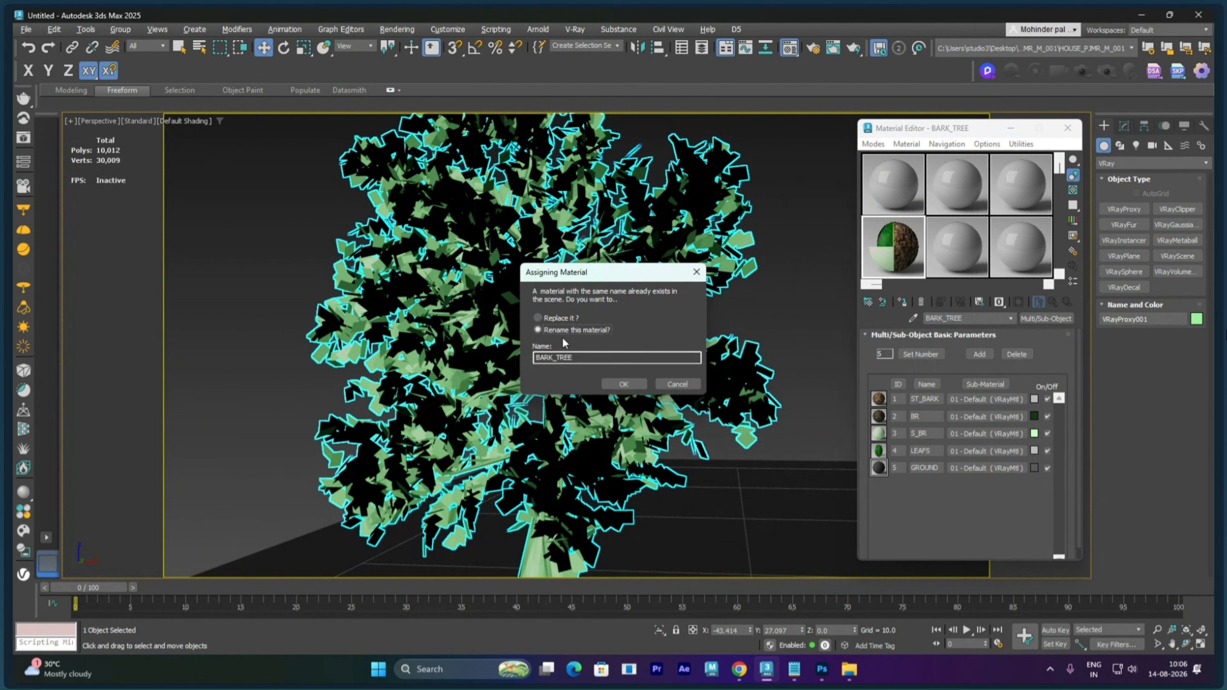
click(589, 357)
text(1)
key(Return)
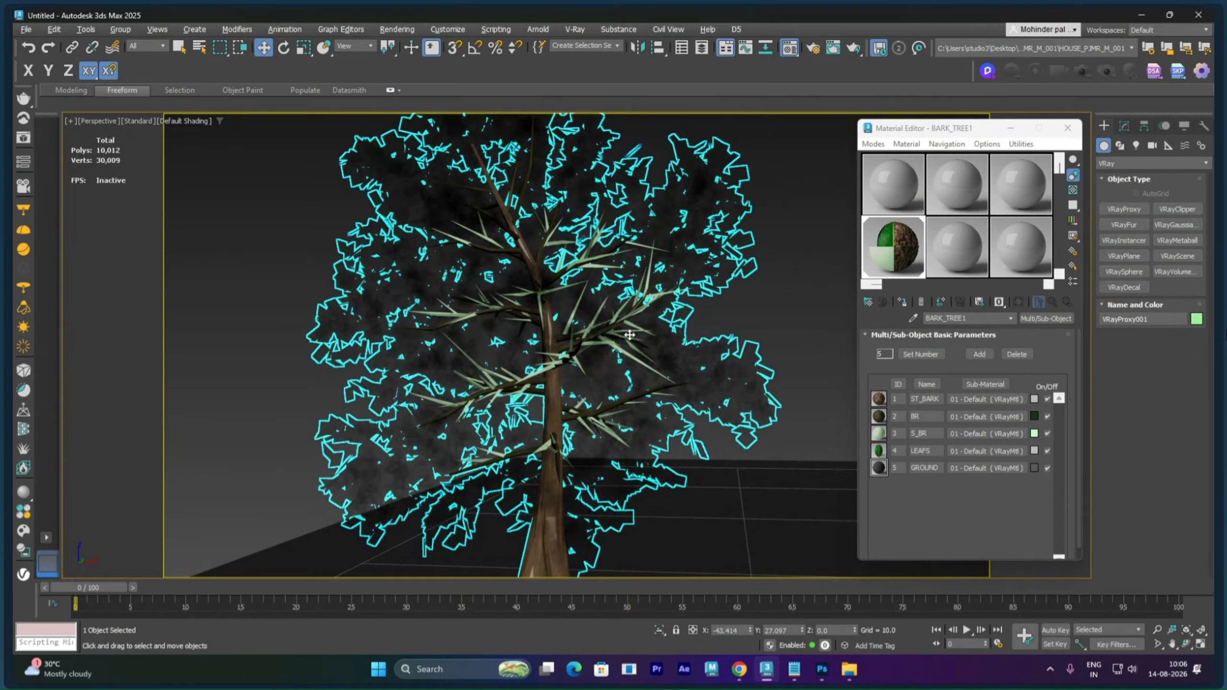
- Deselect the tree, render the perspective view to check the proxy's material, and close the rendered image
click(771, 281)
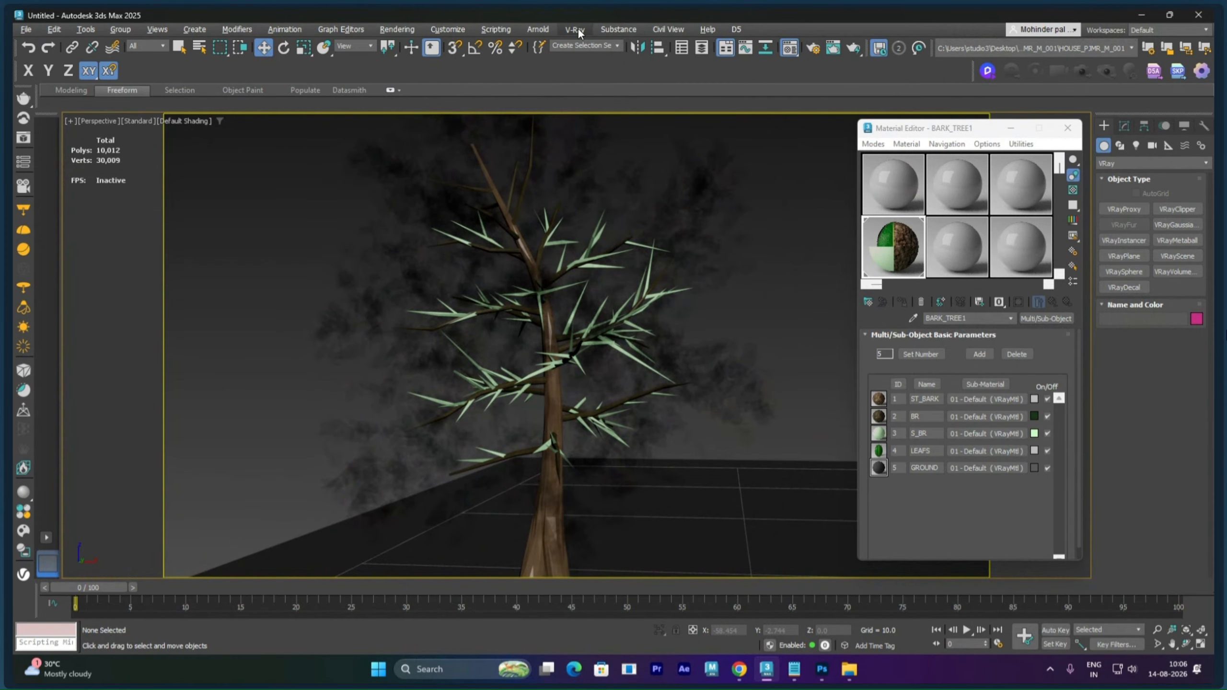
click(408, 29)
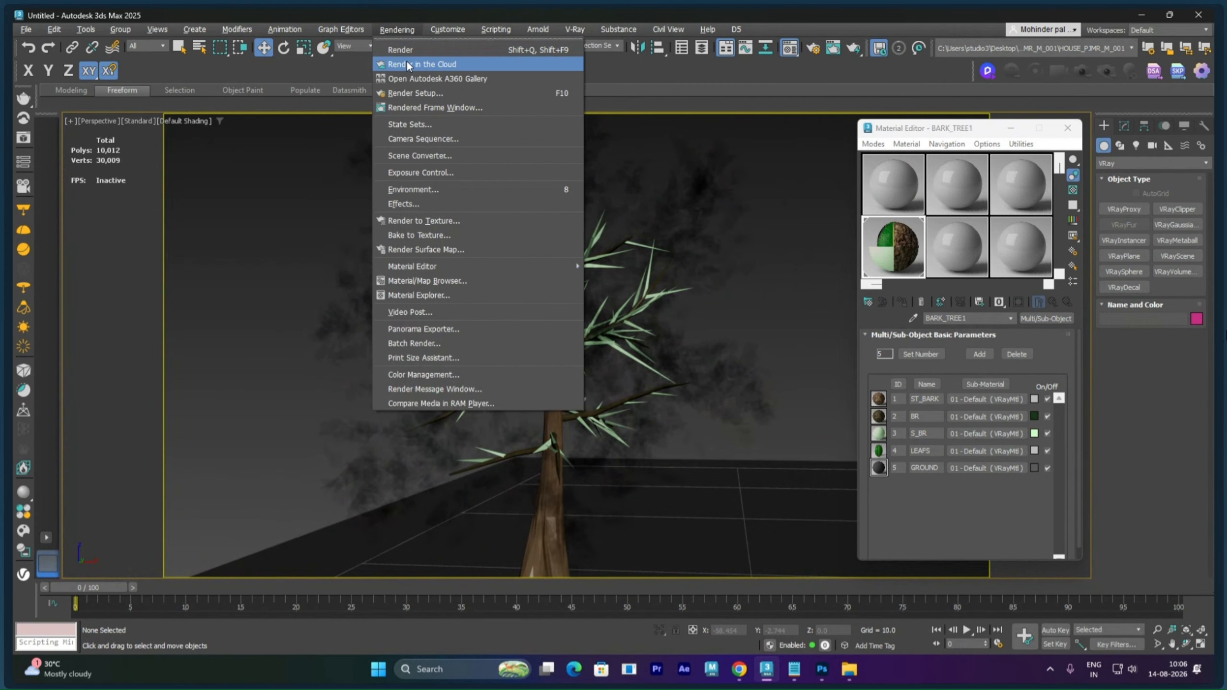
click(408, 50)
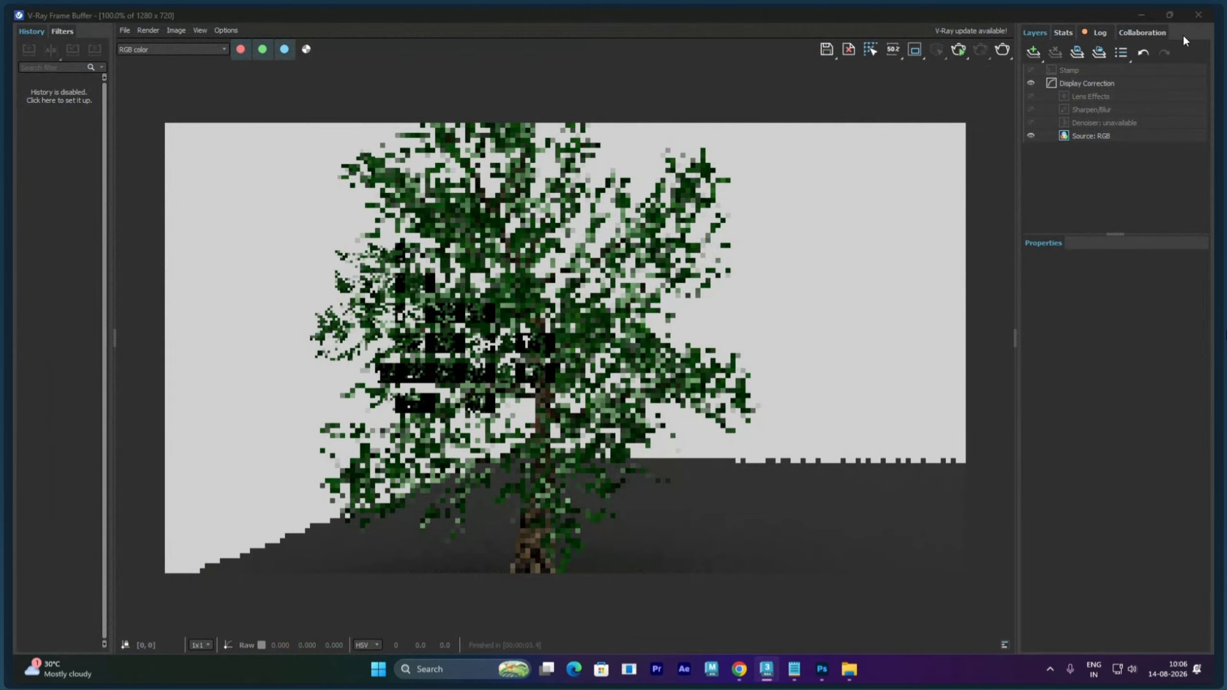
click(1198, 16)
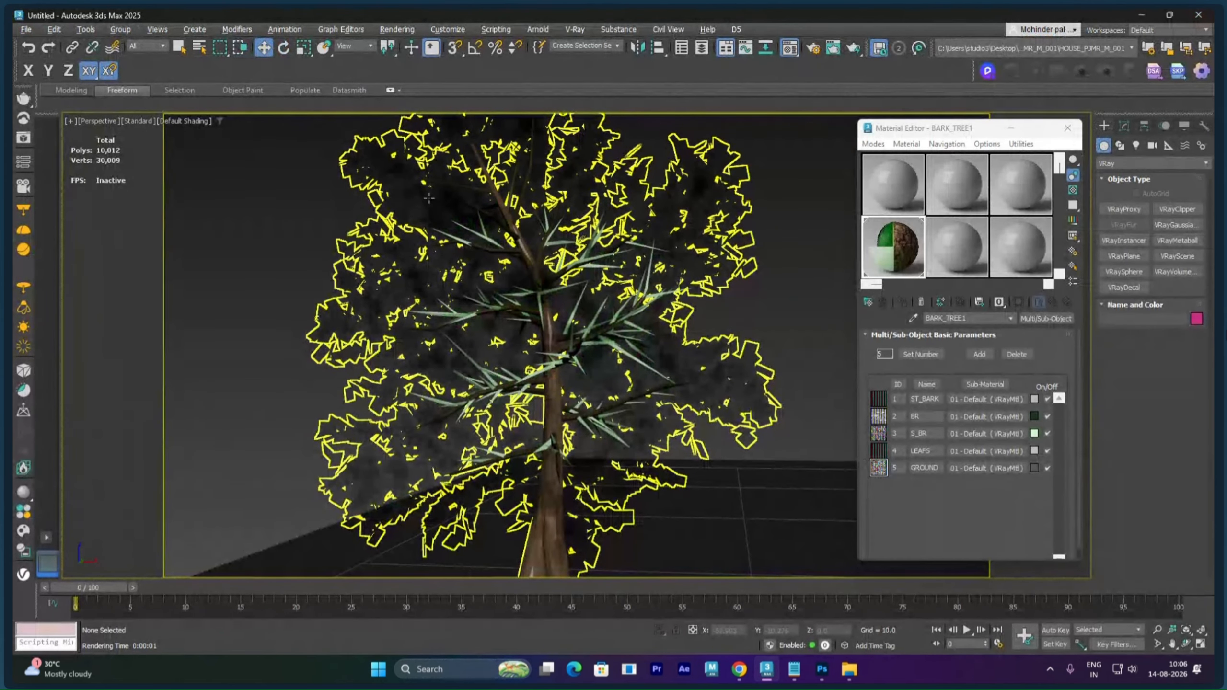
- Close the Material Editor and set the tree proxy's viewport preview type to bounding box
click(429, 197)
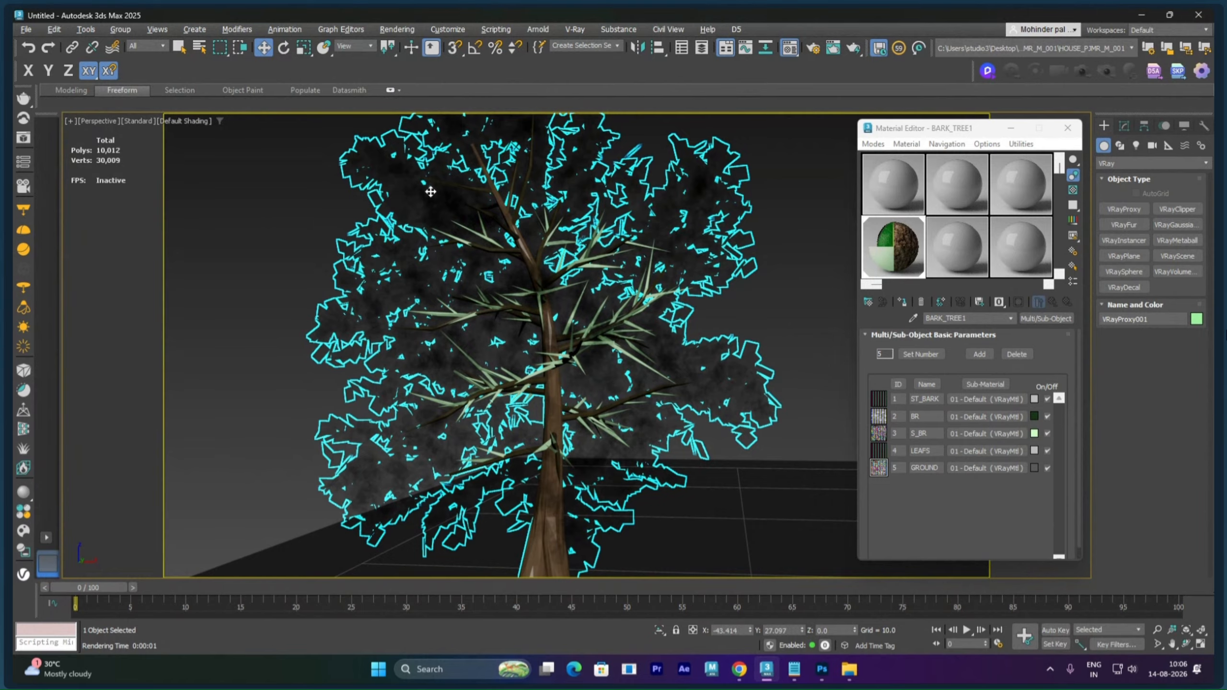
click(1067, 127)
click(1124, 125)
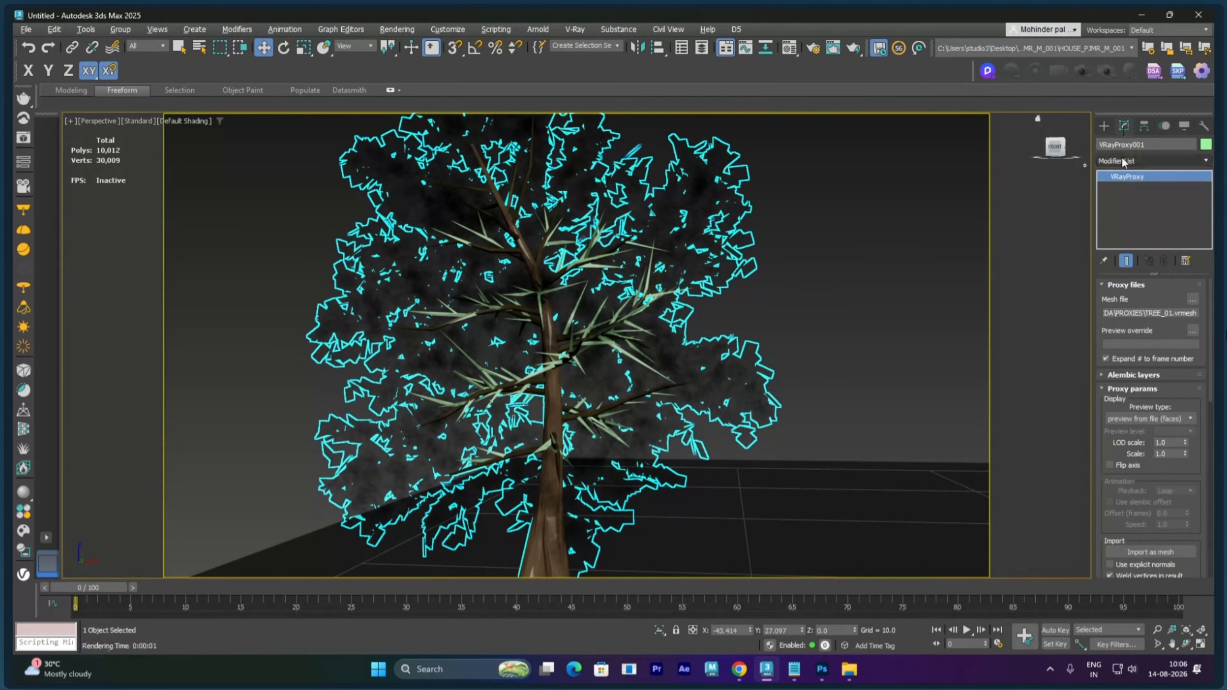
scroll(1130, 309, down, 3)
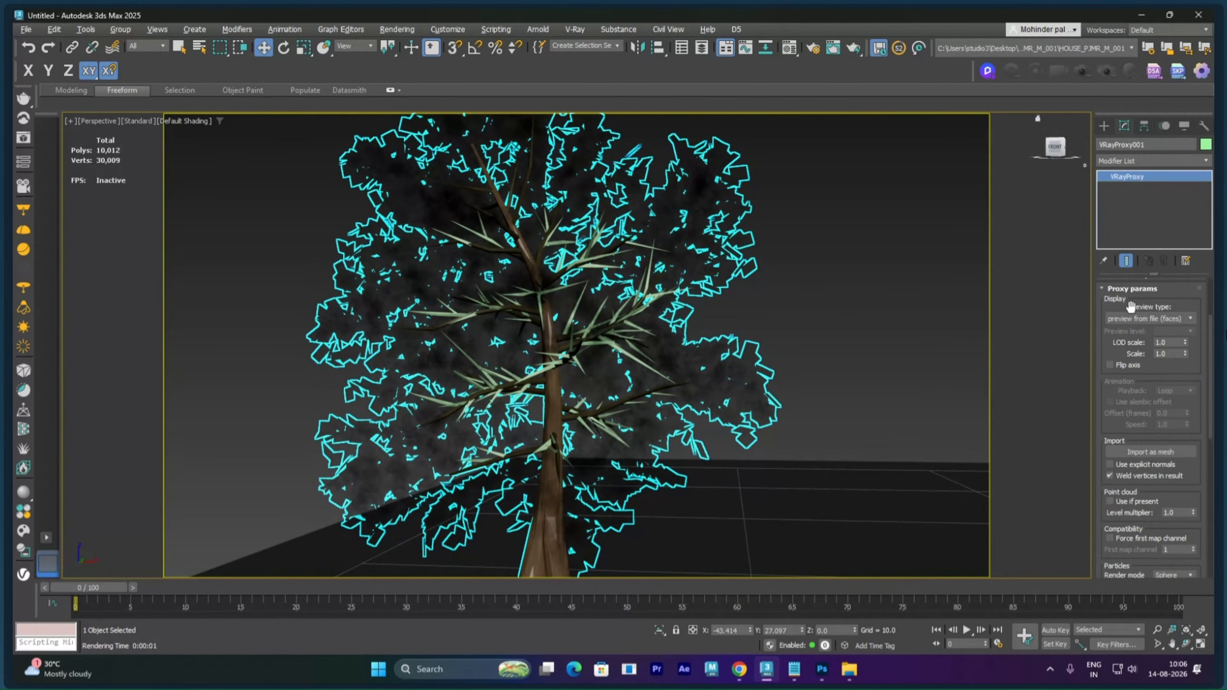
click(1166, 315)
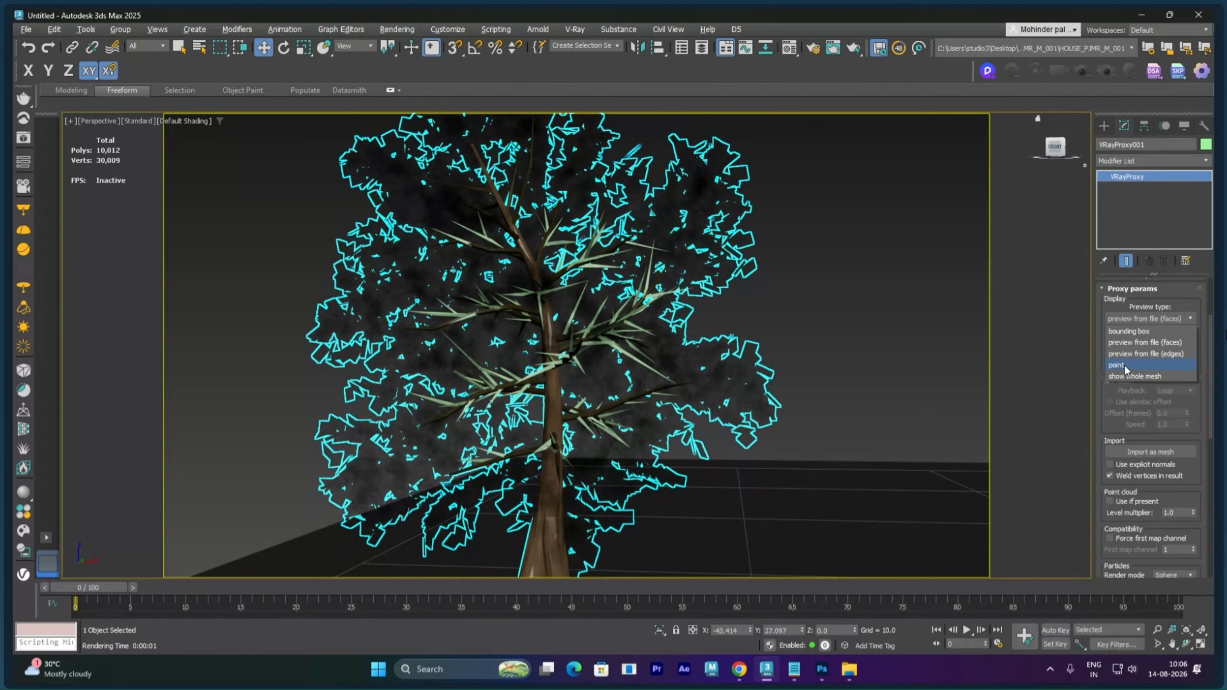
click(1128, 332)
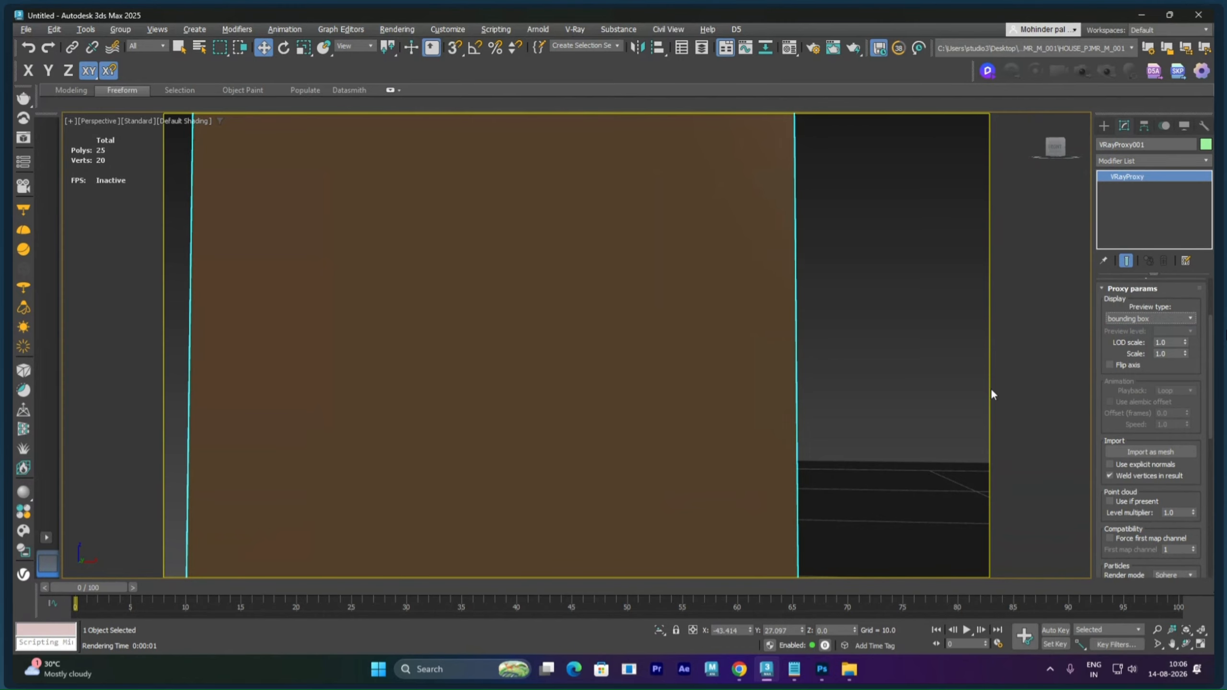
- Render the box-displayed tree proxy from an elevated, angled view and close the rendered image
scroll(689, 391, down, 5)
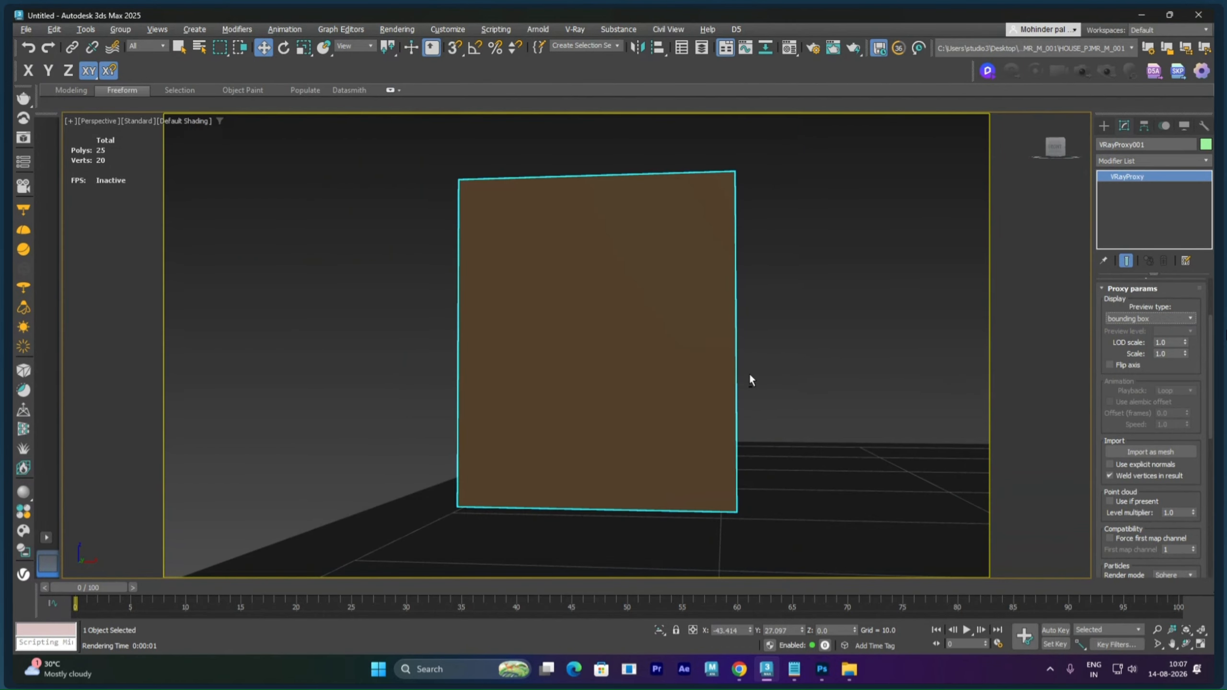
scroll(730, 385, up, 2)
mouse_move(726, 387)
alt+middle_down()
mouse_move(716, 403)
mouse_move(678, 403)
mouse_move(727, 401)
mouse_move(717, 399)
alt+middle_up()
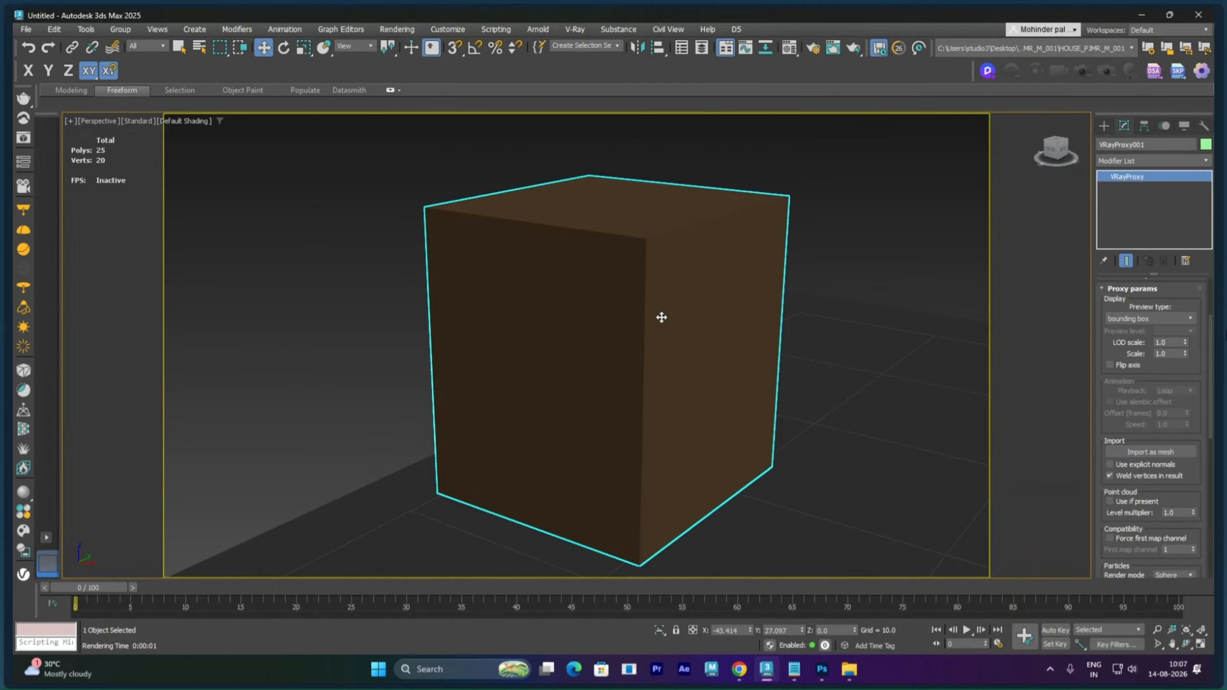
click(399, 265)
click(451, 238)
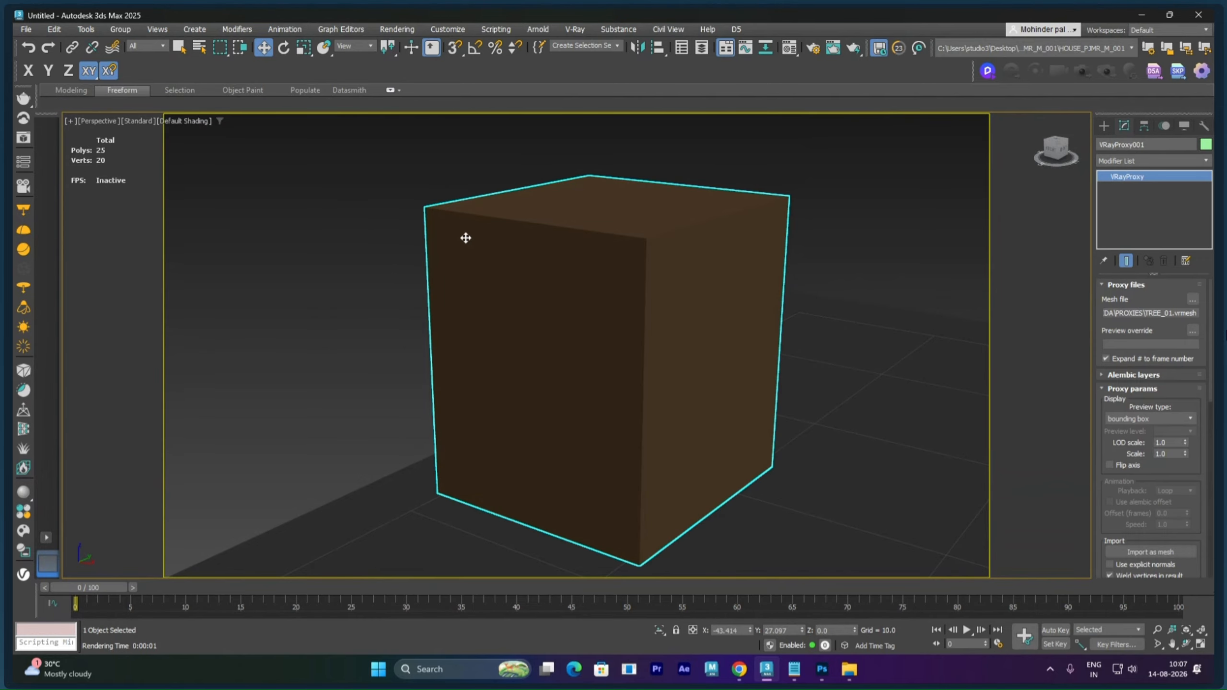
key(shift+q)
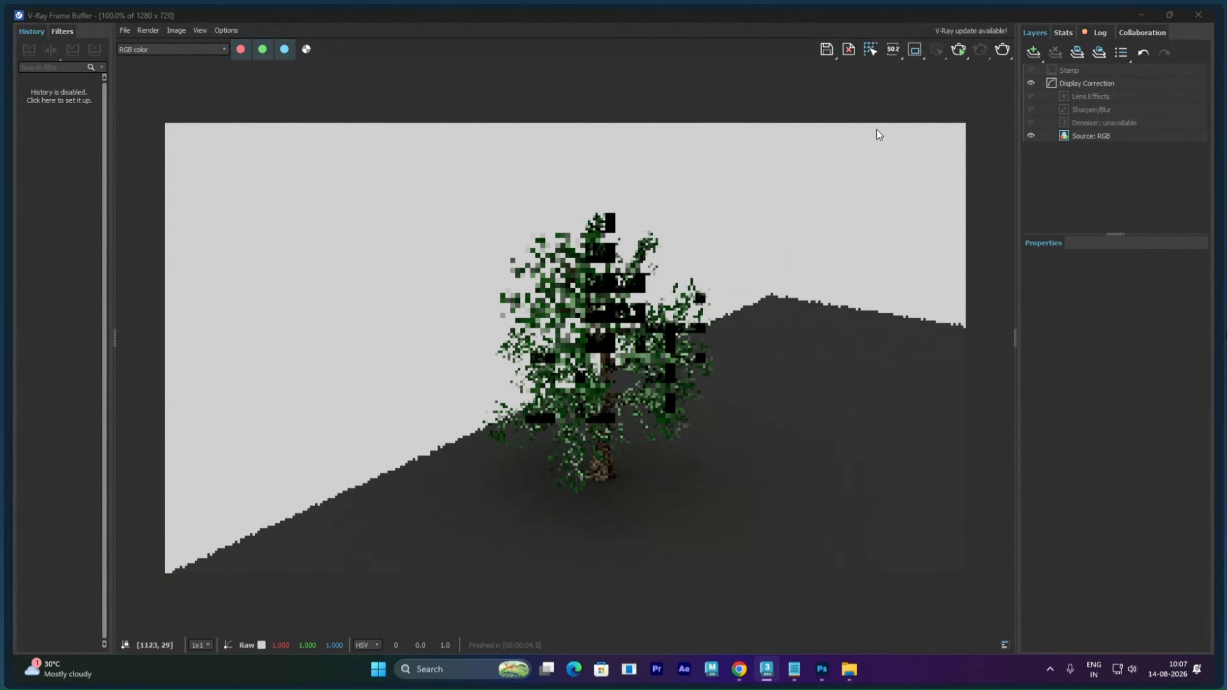
click(1198, 14)
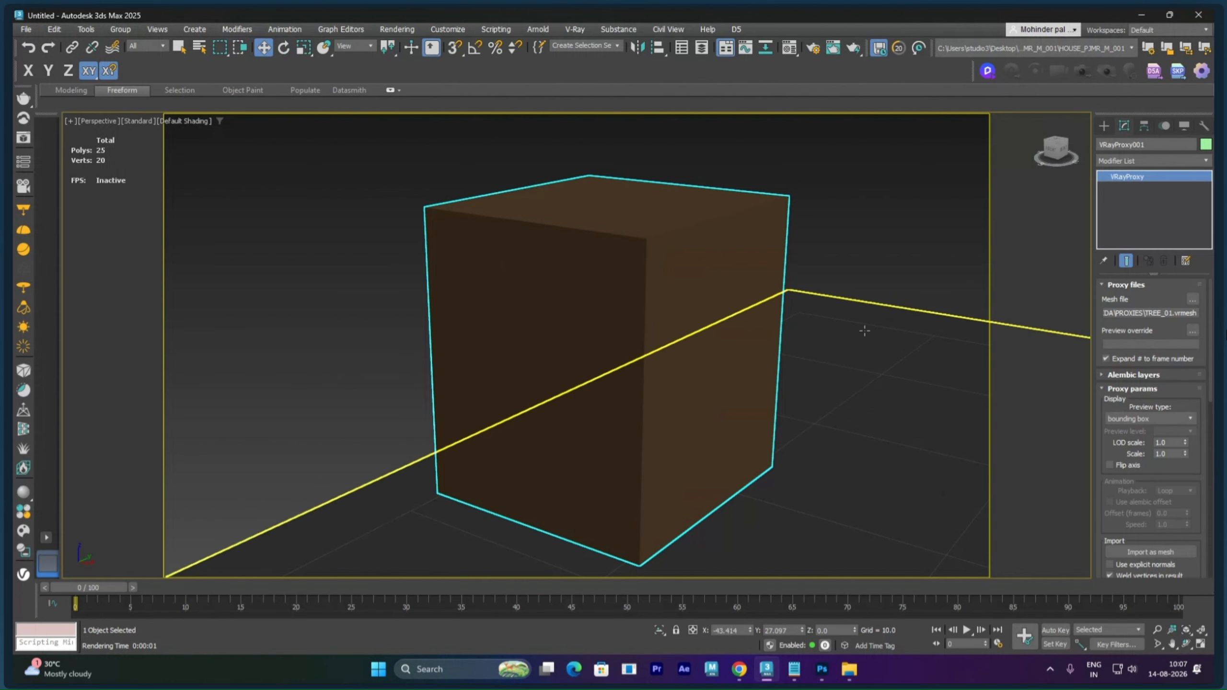
- Delete the ground plane under the tree and select the tree proxy
click(845, 405)
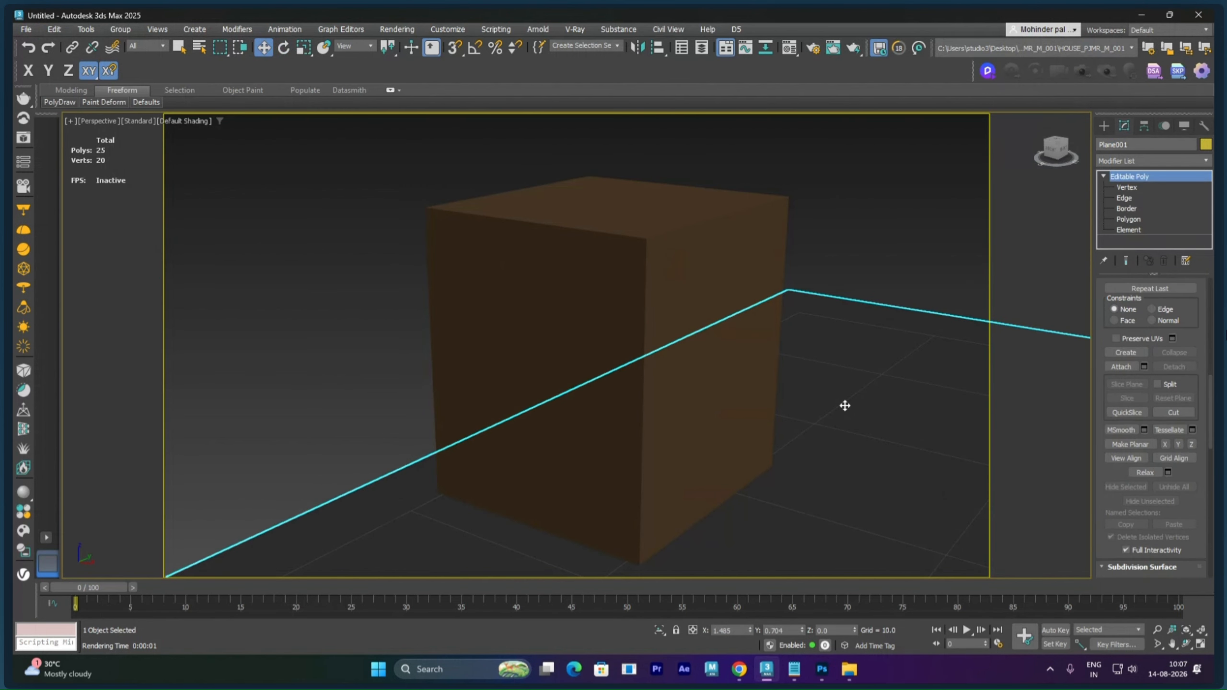
key(Delete)
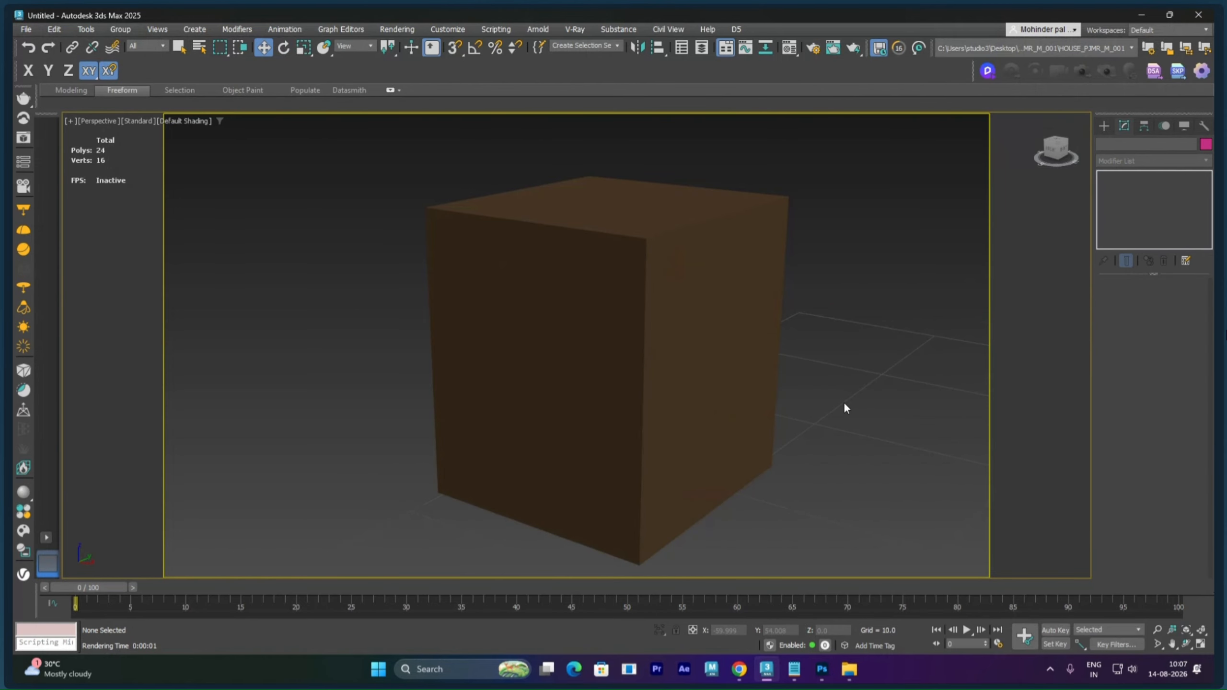
click(673, 301)
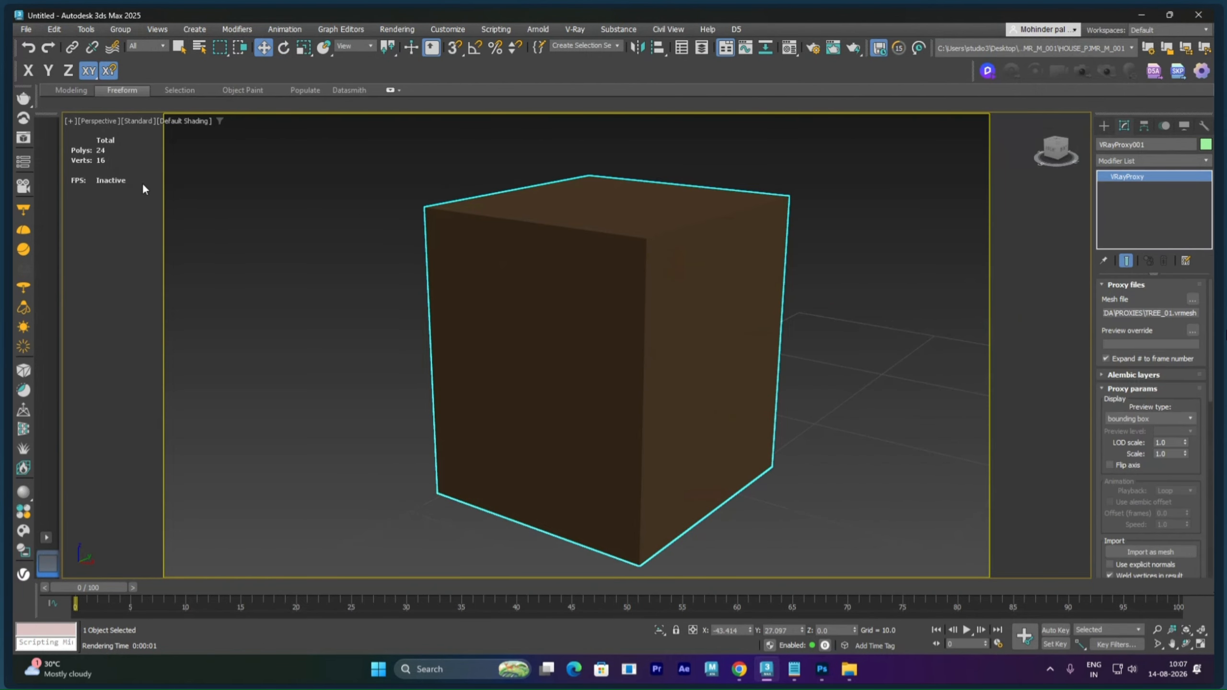
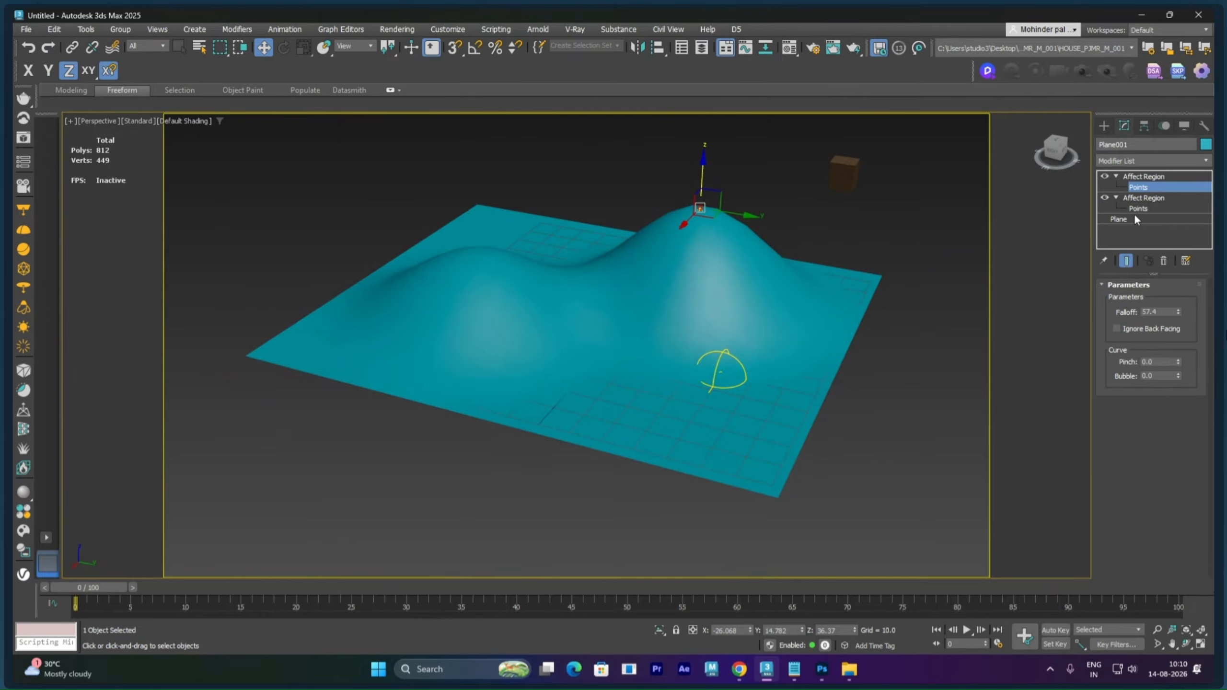
- Move the points of the plane's upper Affect Region modifier to about X -22.4, Y 18.9 to shift its hill
click(1120, 219)
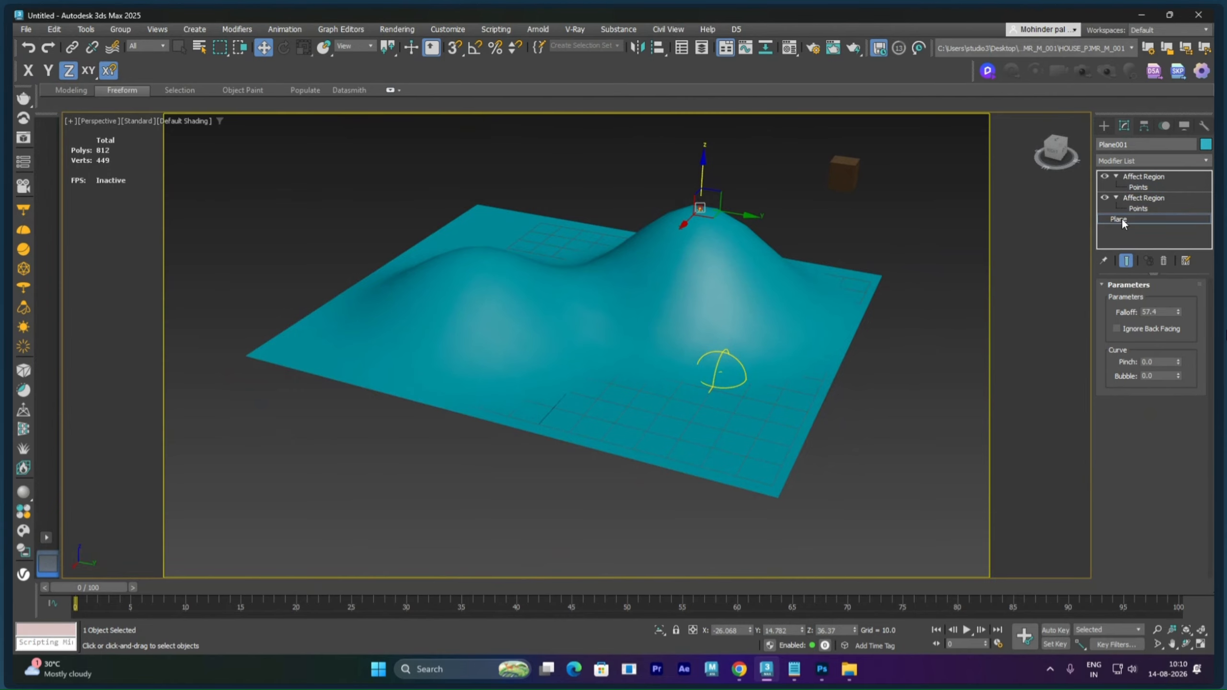
click(1138, 187)
alt+middle_drag(865, 288, 803, 175)
drag(675, 322, 676, 324)
alt+middle_drag(720, 345, 690, 271)
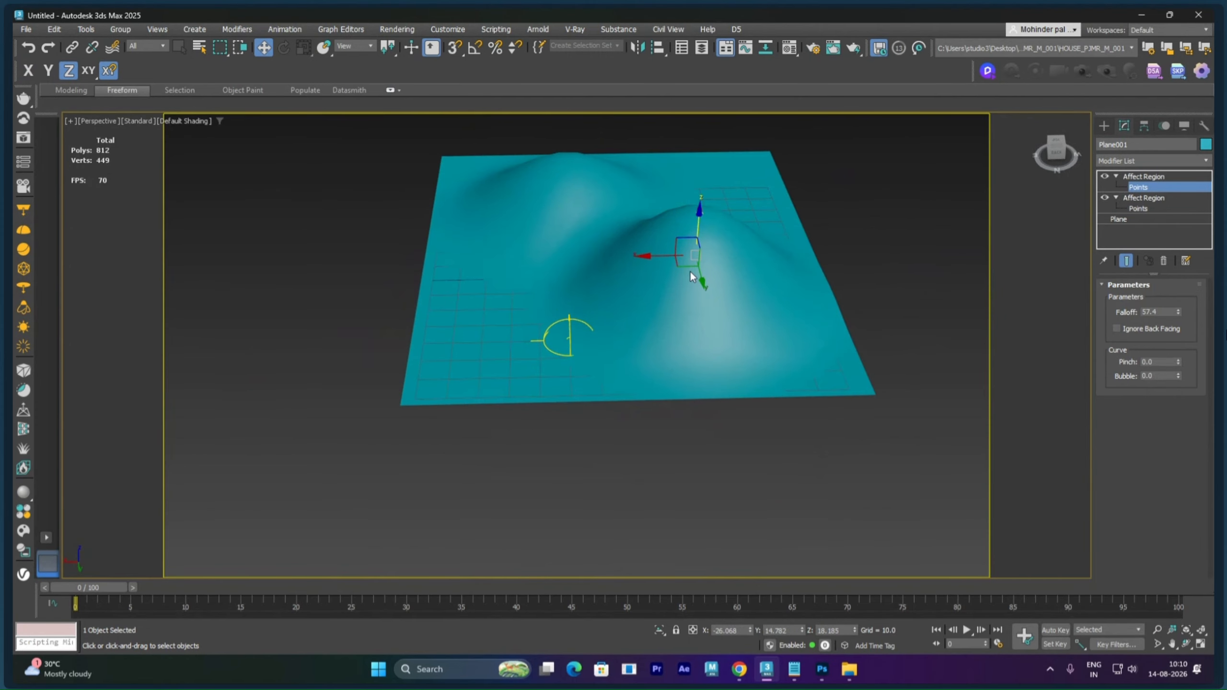
mouse_move(685, 264)
mouse_down()
mouse_move(657, 273)
mouse_move(689, 241)
mouse_move(659, 205)
mouse_move(488, 258)
mouse_move(562, 331)
mouse_move(789, 372)
mouse_move(851, 341)
mouse_move(904, 361)
mouse_move(821, 433)
mouse_move(788, 511)
mouse_move(844, 376)
mouse_move(768, 283)
mouse_move(767, 197)
mouse_move(675, 139)
mouse_move(466, 128)
mouse_move(461, 282)
mouse_move(401, 364)
mouse_move(523, 461)
mouse_move(912, 416)
mouse_move(789, 364)
mouse_move(779, 275)
mouse_move(684, 272)
mouse_up()
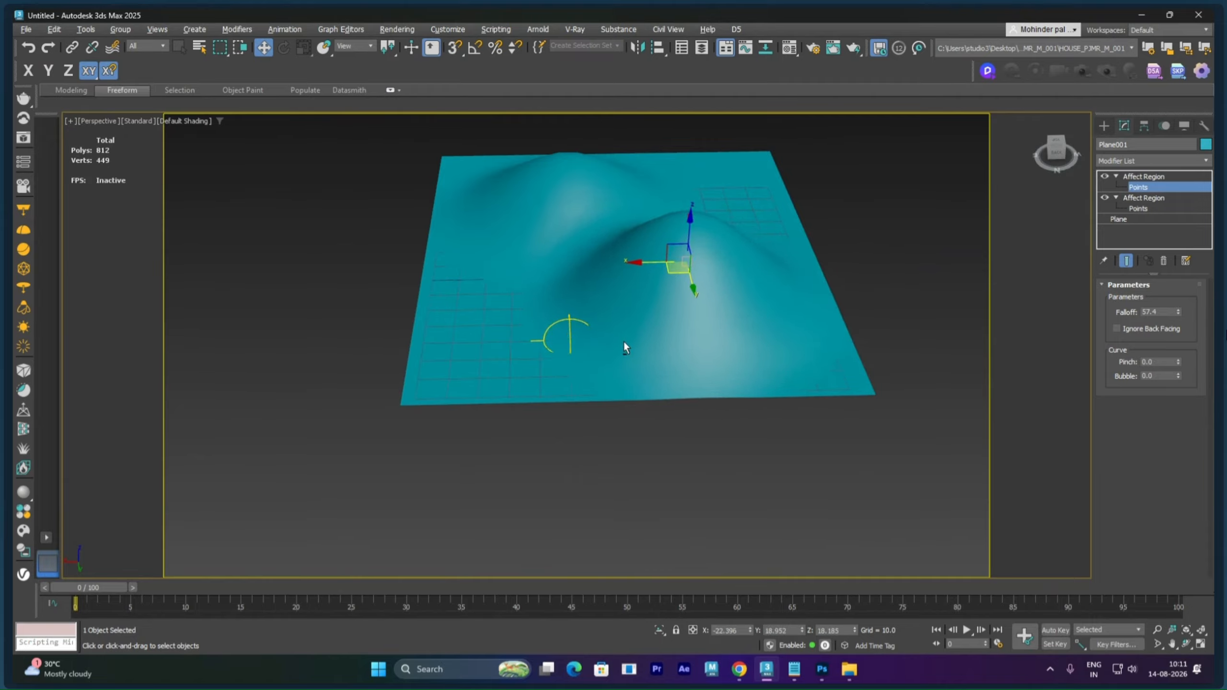
alt+middle_drag(624, 345, 705, 330)
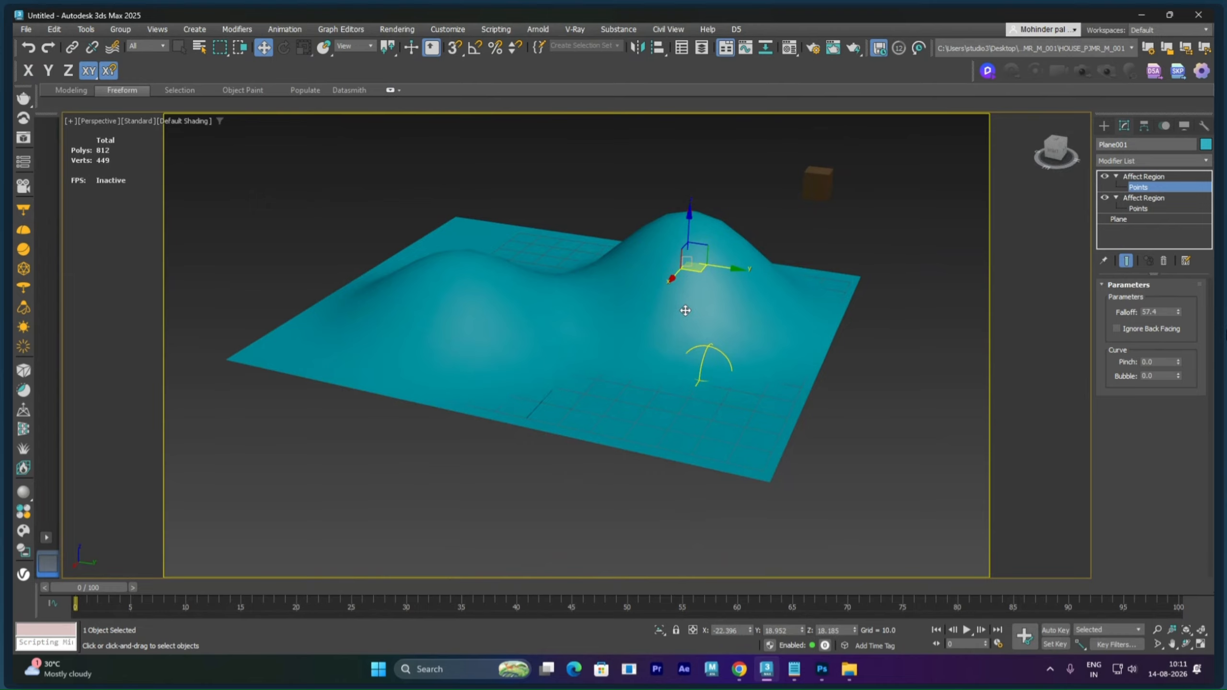
alt+middle_drag(685, 310, 731, 316)
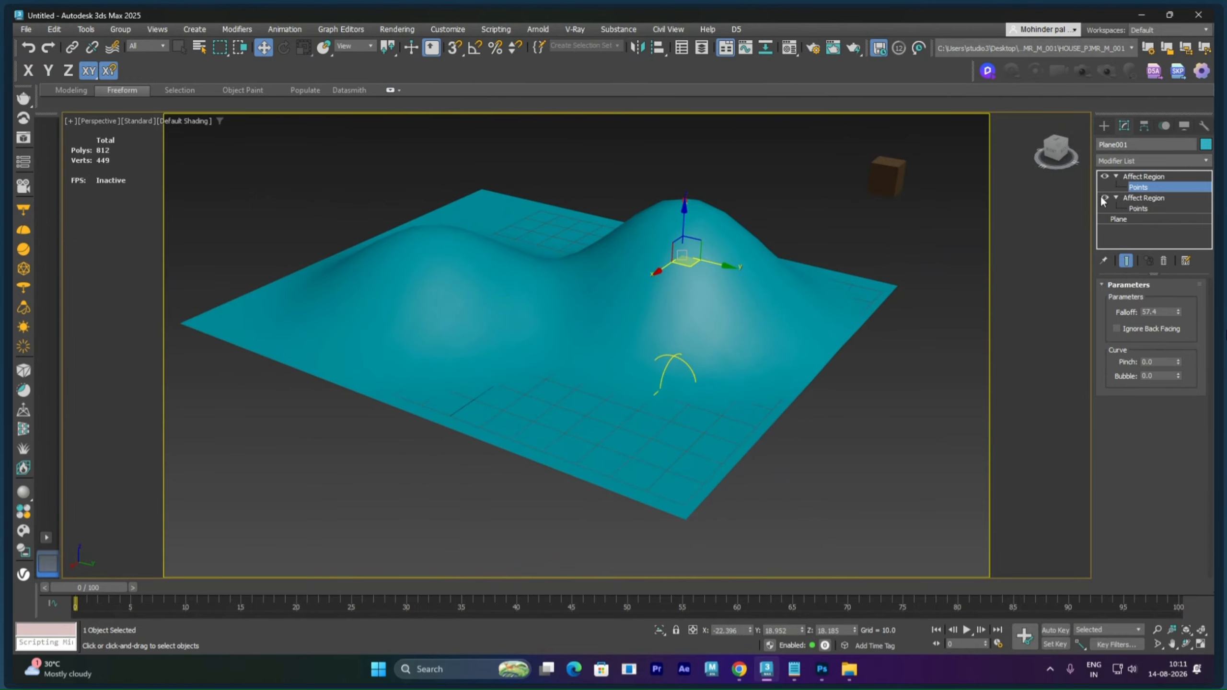
- Paste the copied Affect Region modifier on top of the plane's stack to add a third one
click(1145, 177)
right_click(1146, 176)
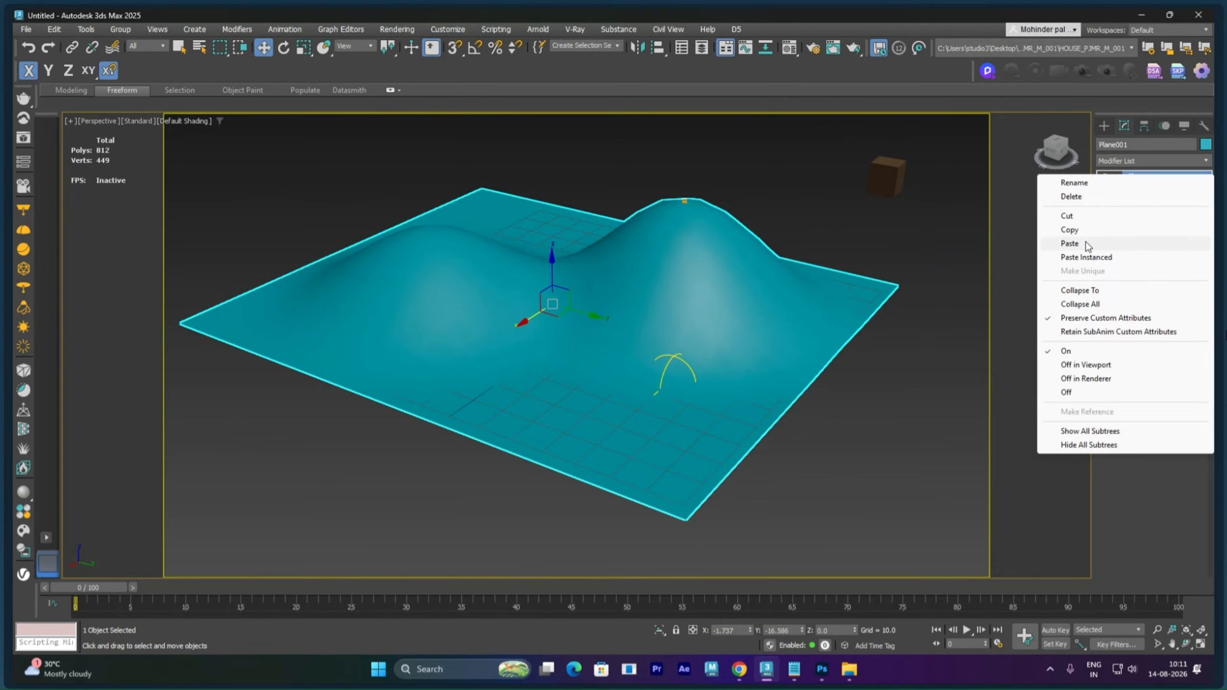
click(1069, 244)
click(1114, 177)
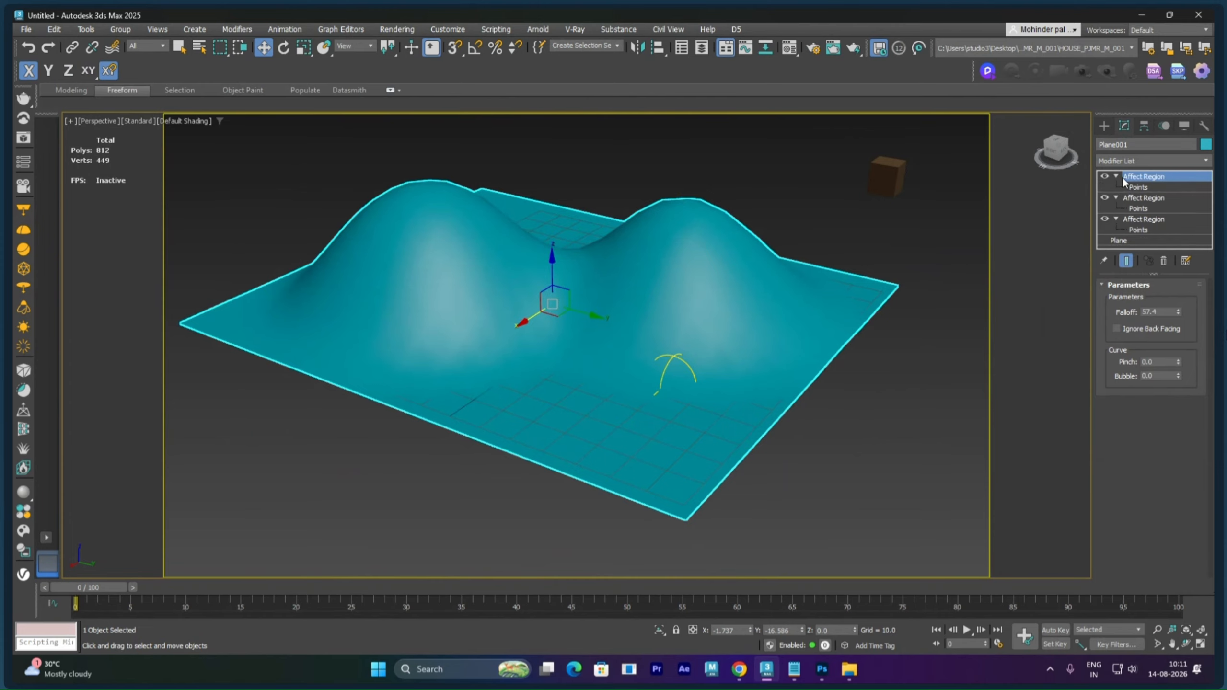
- Move both points of the new top Affect Region modifier to about X -31.9, Y -47.2, behind the two existing hills
click(1136, 188)
drag(368, 221, 608, 460)
alt+middle_drag(464, 312, 470, 330)
drag(443, 283, 500, 202)
right_click(512, 256)
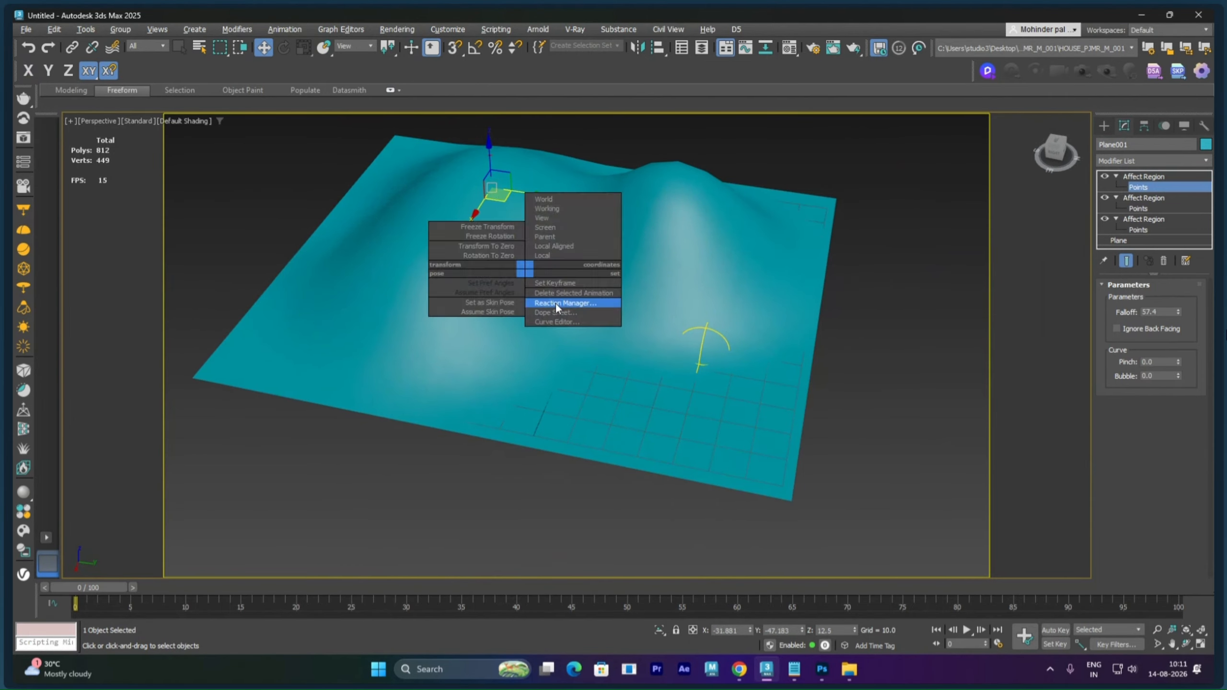
alt+middle_drag(581, 328, 556, 337)
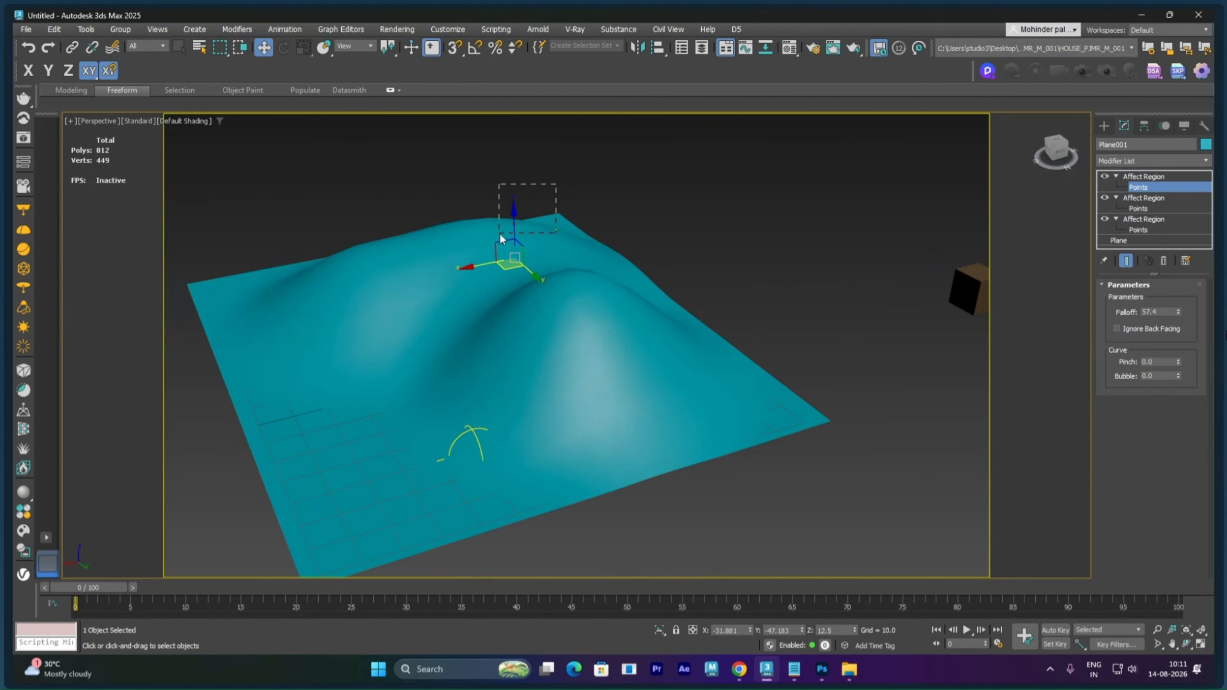
- Raise the top Affect Region's points to about Z 13.3 and reduce its falloff to 31.57
drag(514, 228, 581, 297)
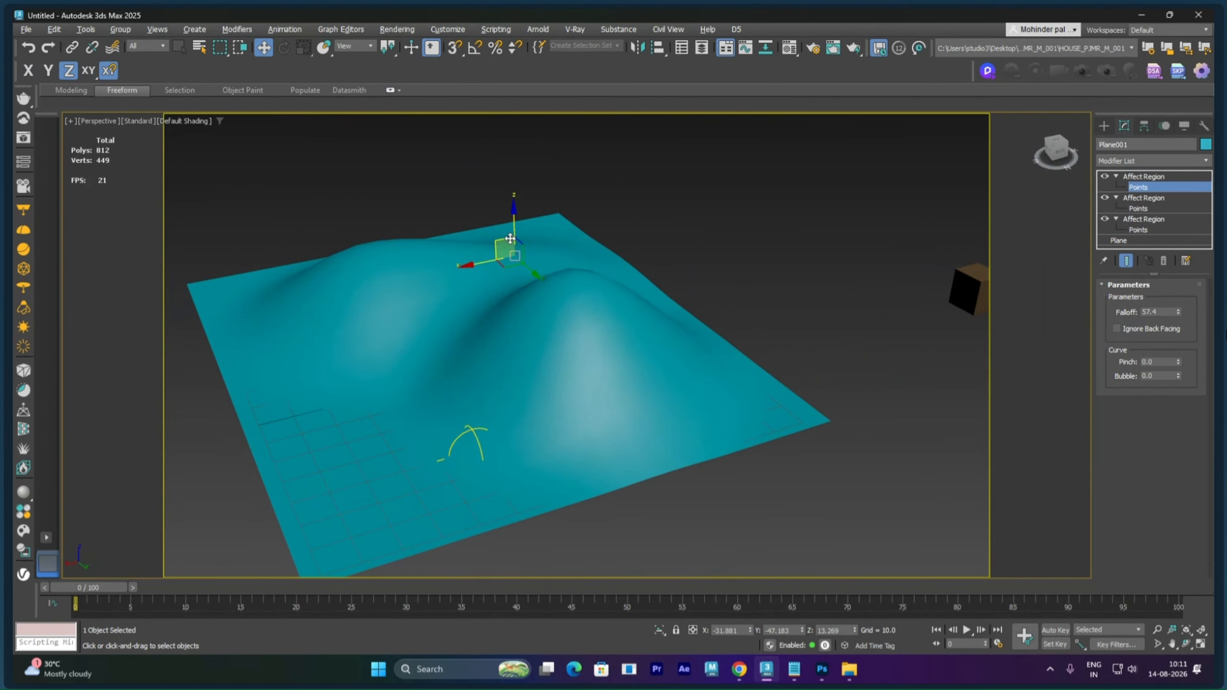
alt+middle_drag(519, 289, 555, 287)
drag(1177, 311, 1187, 343)
- Examine the small rear hill's shape between the two larger hills from a low, close viewpoint
alt+middle_drag(588, 264, 480, 229)
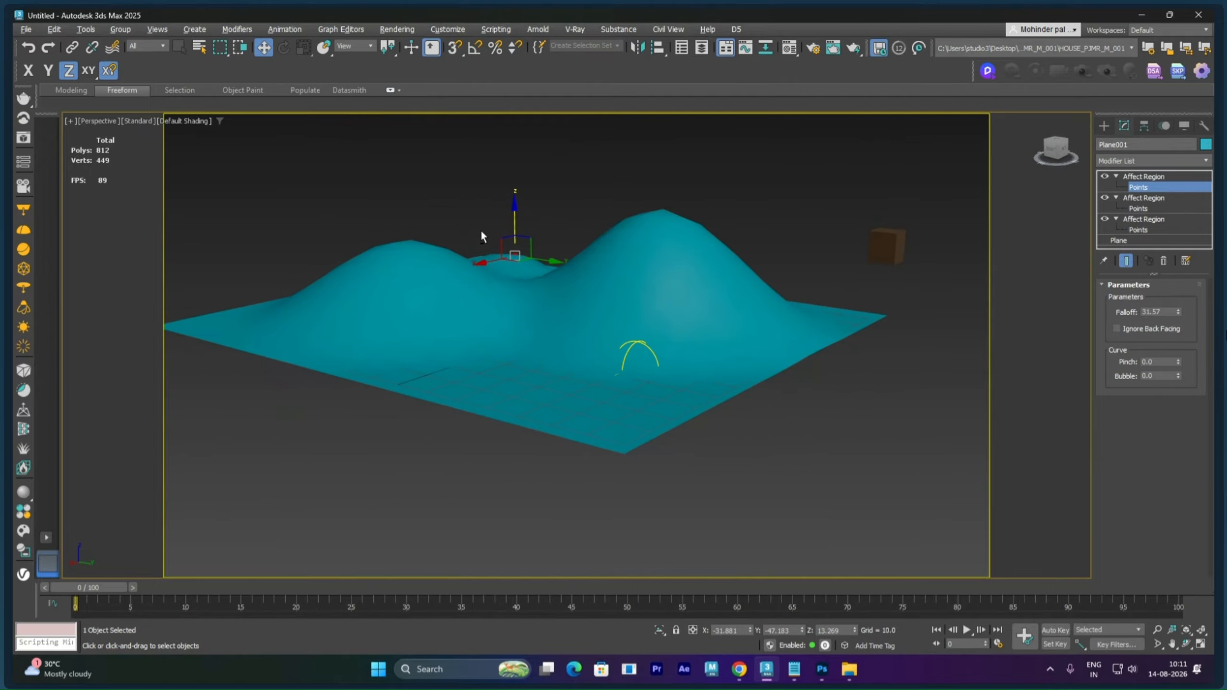
scroll(527, 279, up, 4)
scroll(527, 279, up, 3)
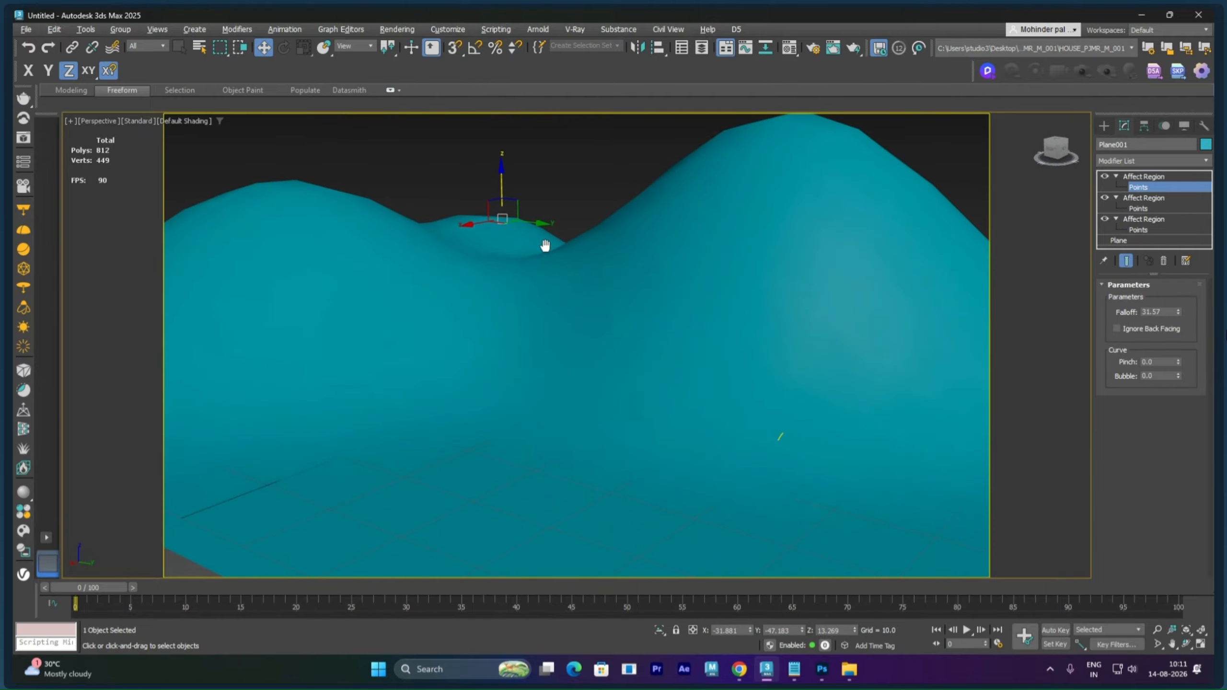
scroll(546, 245, up, 2)
scroll(546, 246, down, 1)
middle_drag(556, 258, 550, 298)
scroll(553, 250, down, 1)
scroll(550, 297, up, 3)
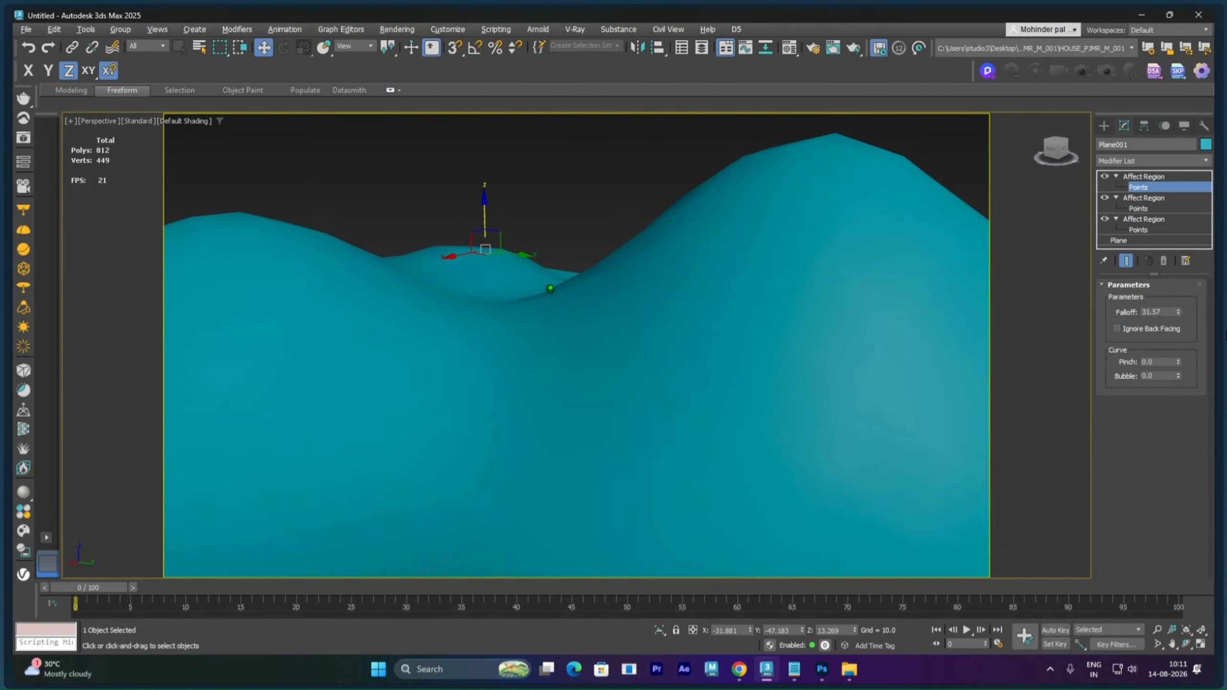
- Add a TurboSmooth modifier with 2 iterations on top of the terrain plane's Affect Region modifiers
click(744, 228)
click(1141, 177)
click(1145, 162)
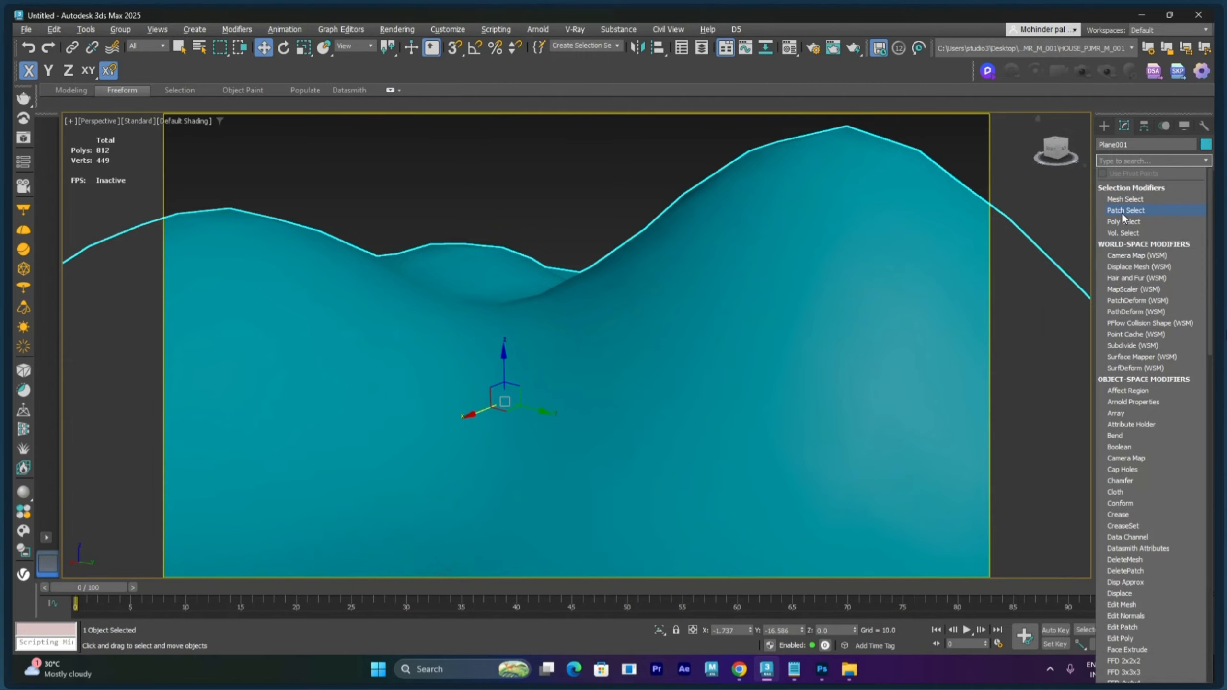
text(T)
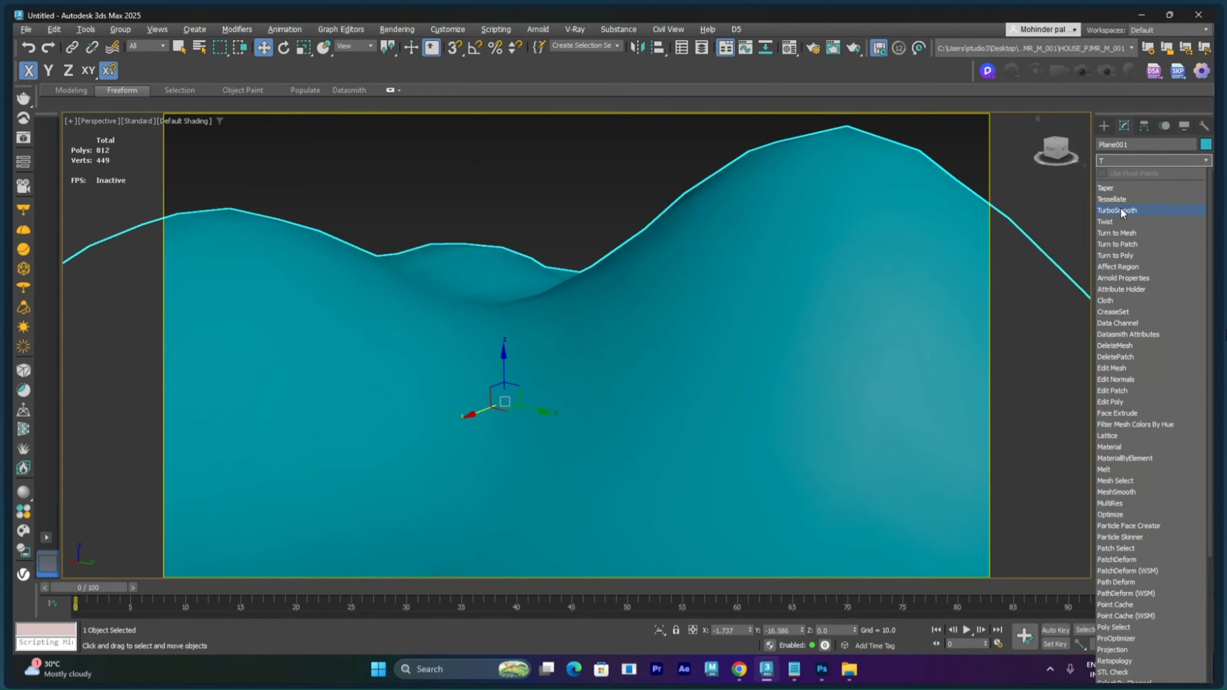
click(1123, 212)
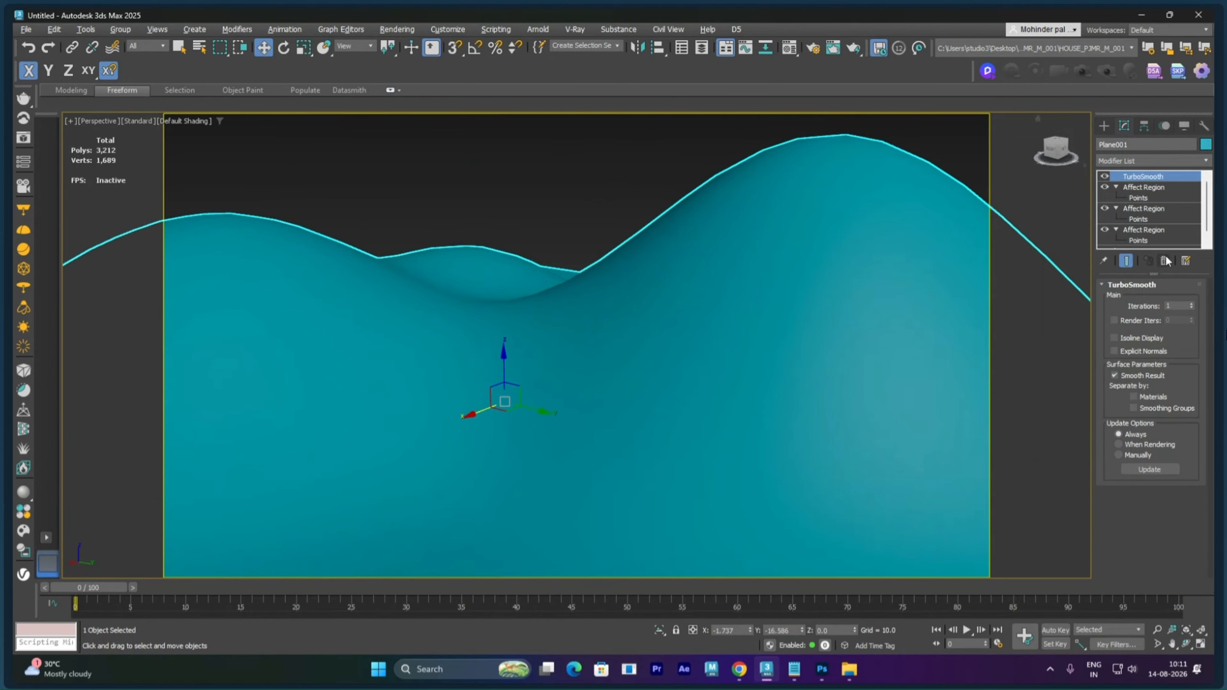
click(1190, 303)
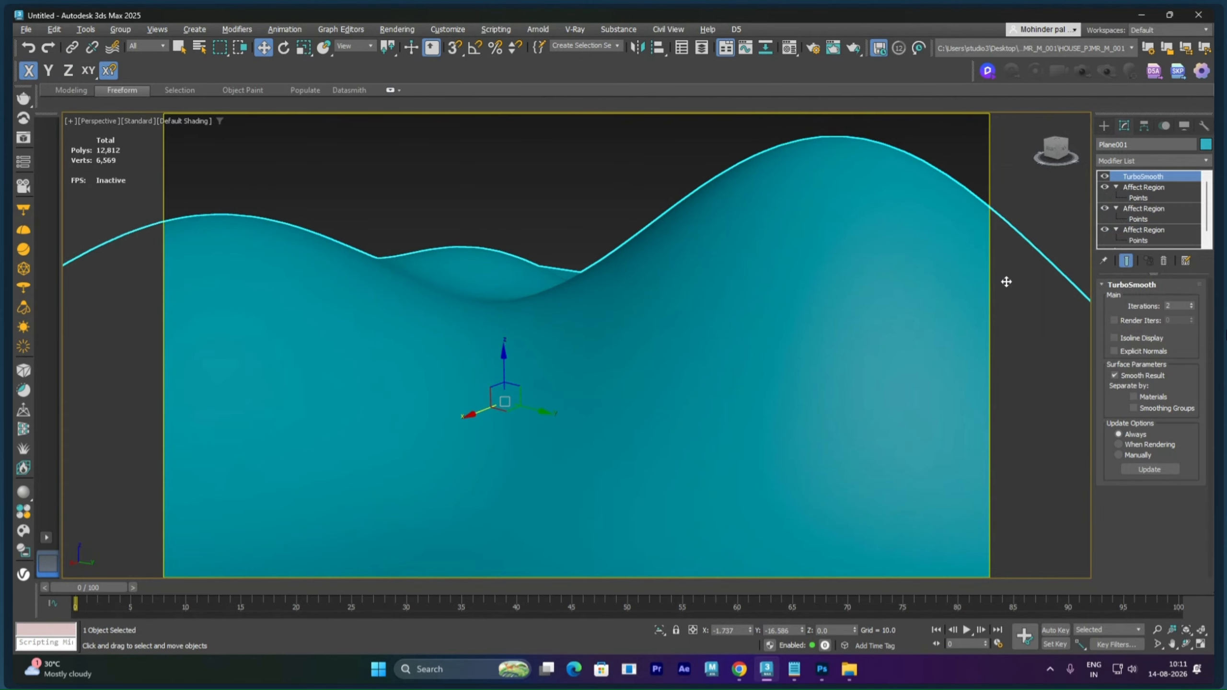
click(668, 186)
alt+middle_drag(617, 313, 626, 327)
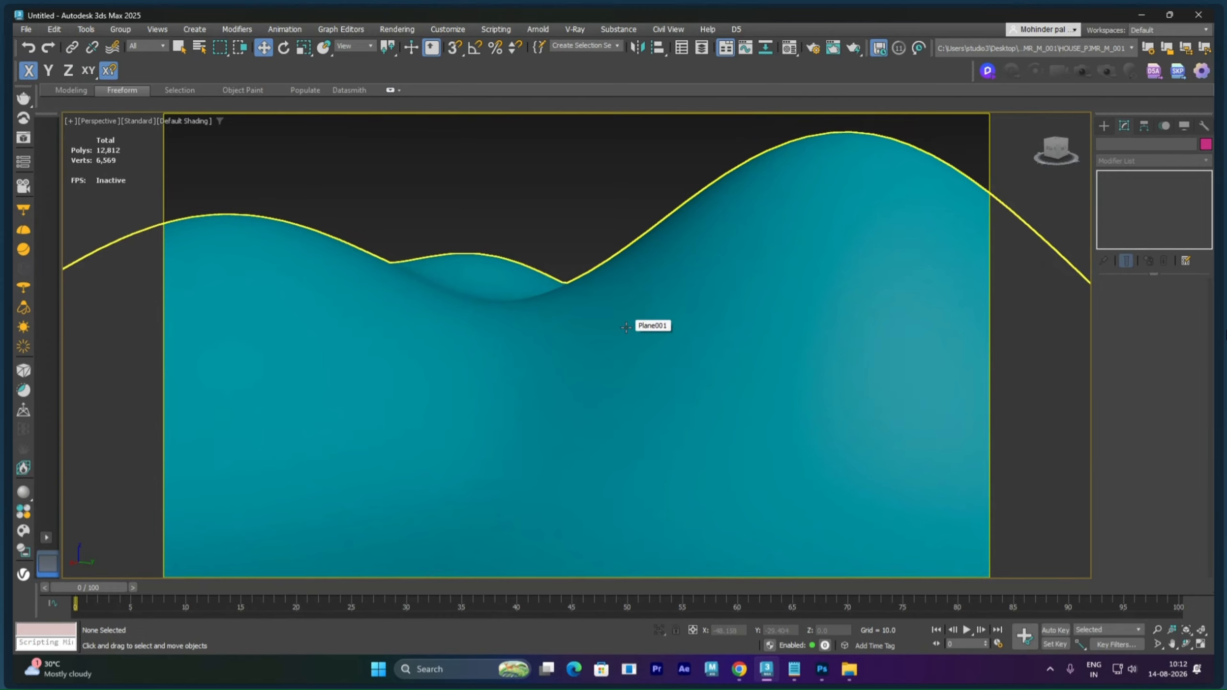
- Switch to Chrome, search Google Images for "rock texture seamless" and open the dark volcanic rock result
mouse_move(739, 670)
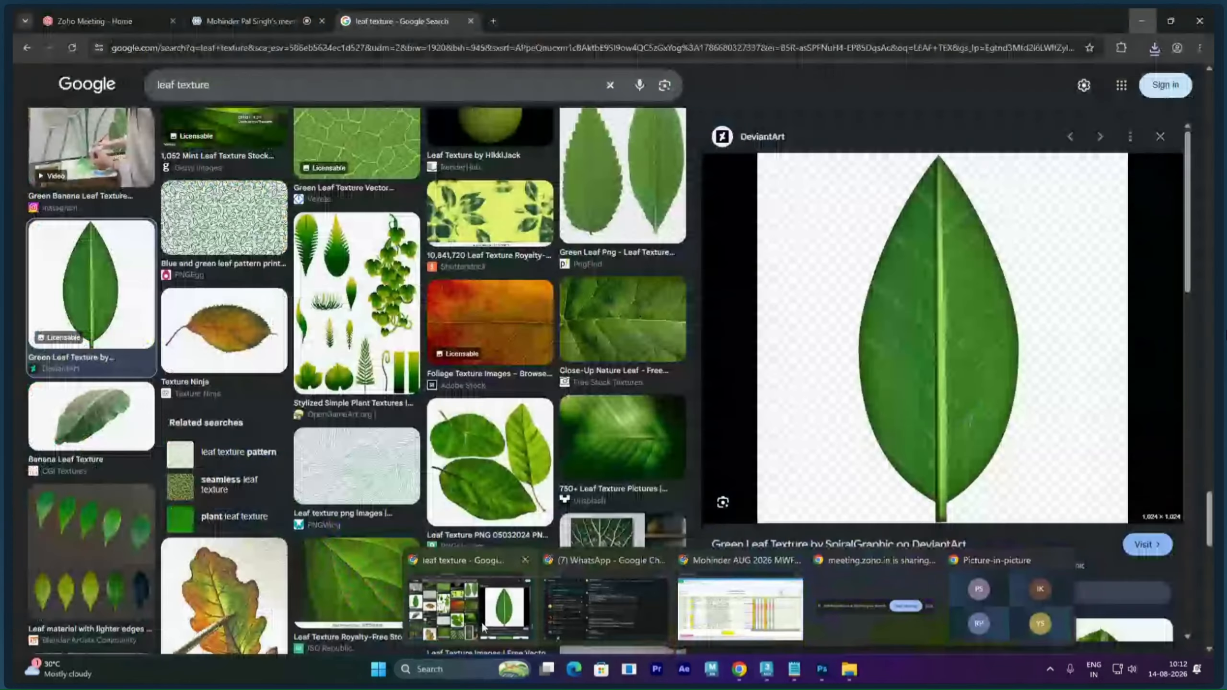
click(476, 610)
drag(231, 88, 114, 100)
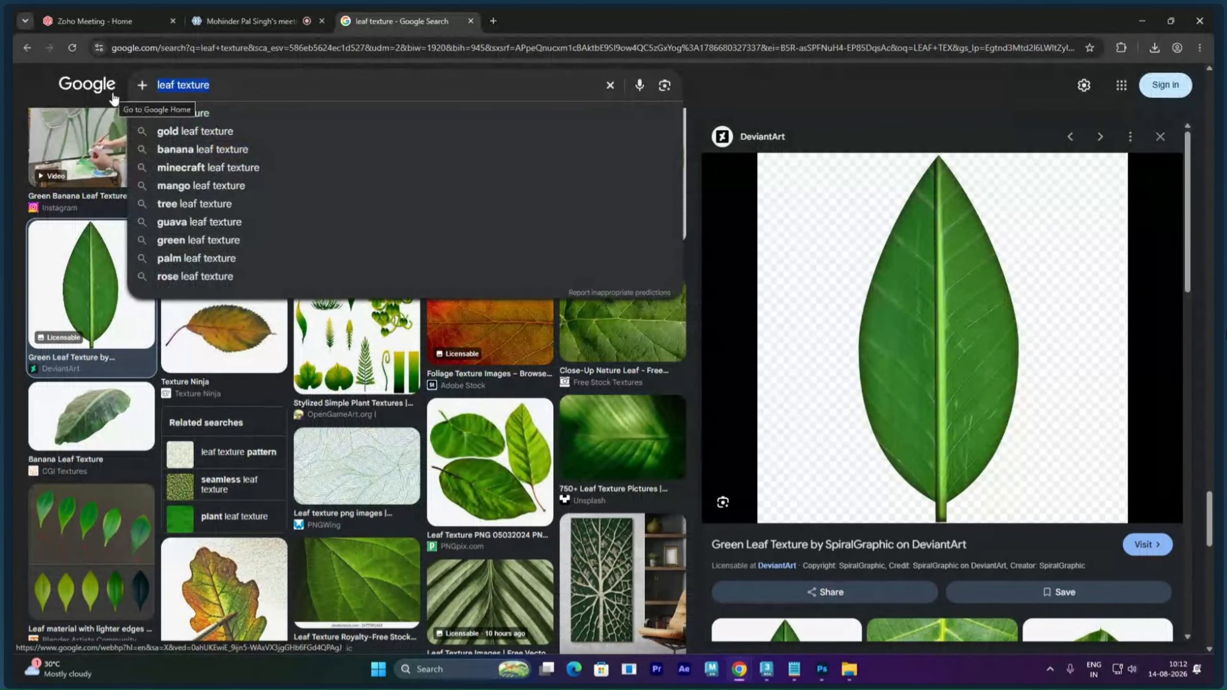
text(RO)
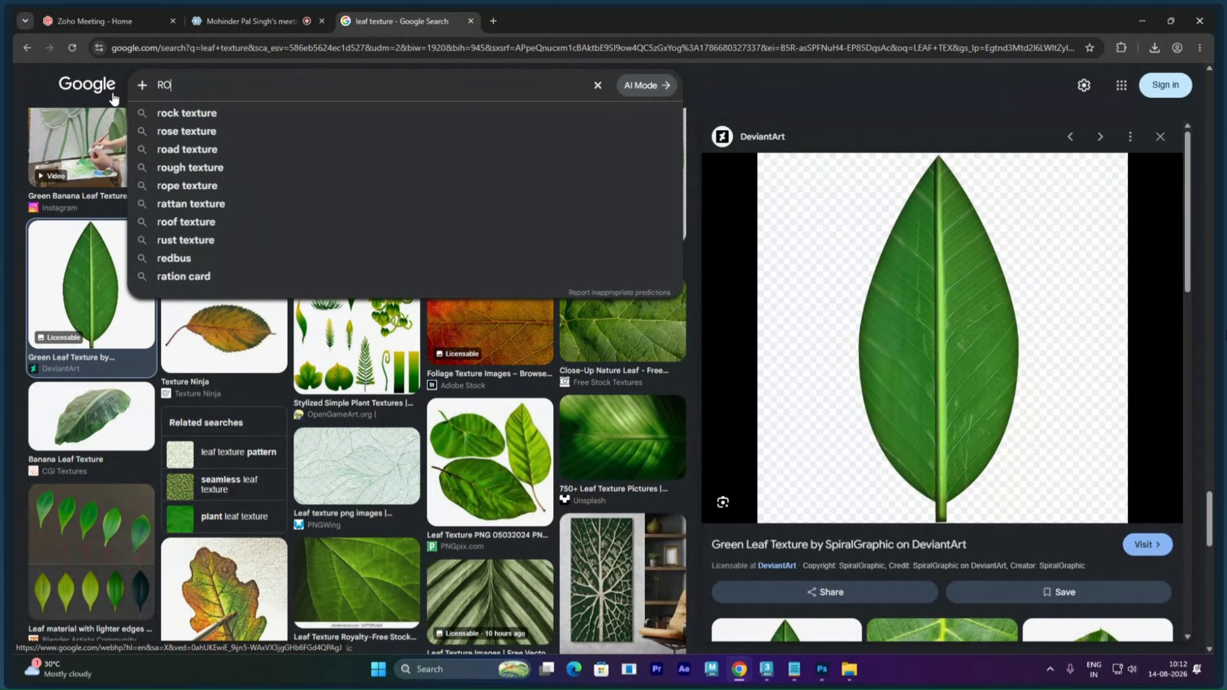
text(CK TEX)
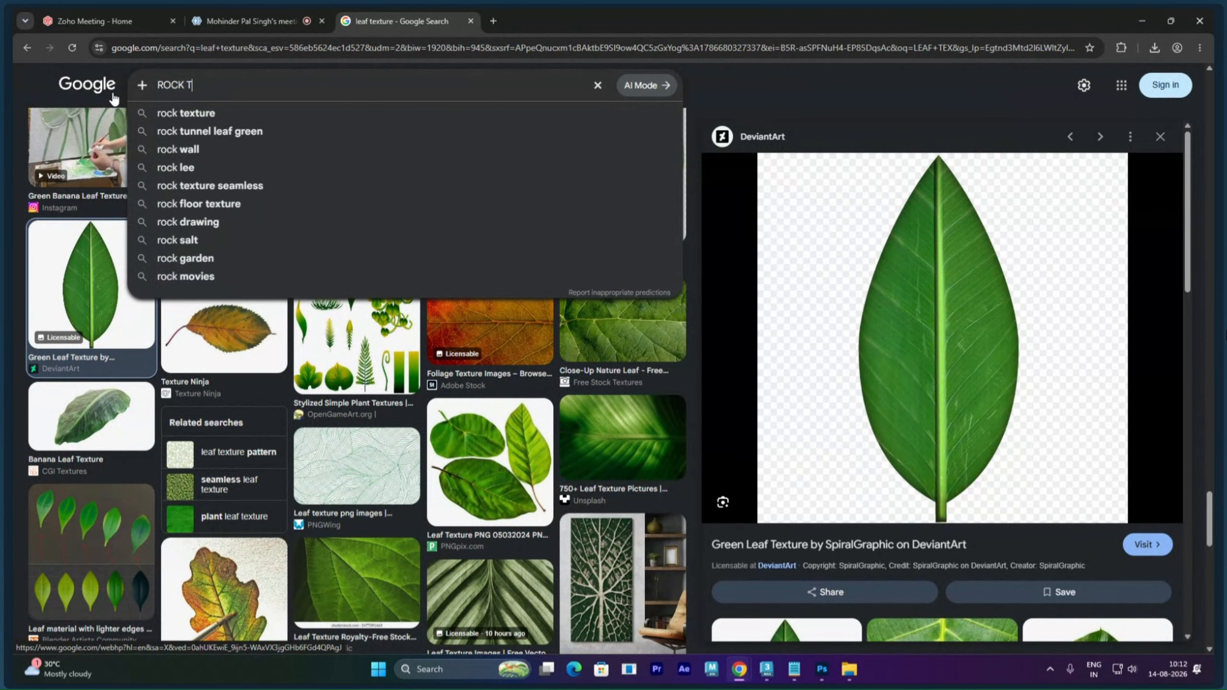
key(Down)
key(Down)
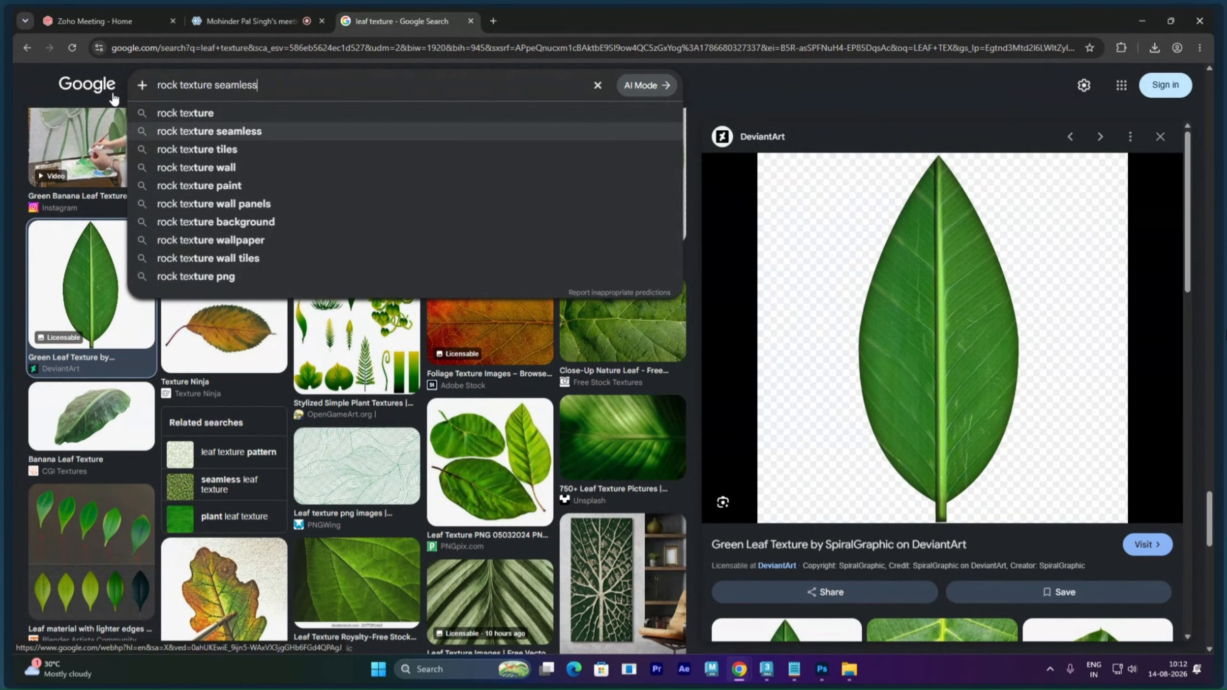
key(Return)
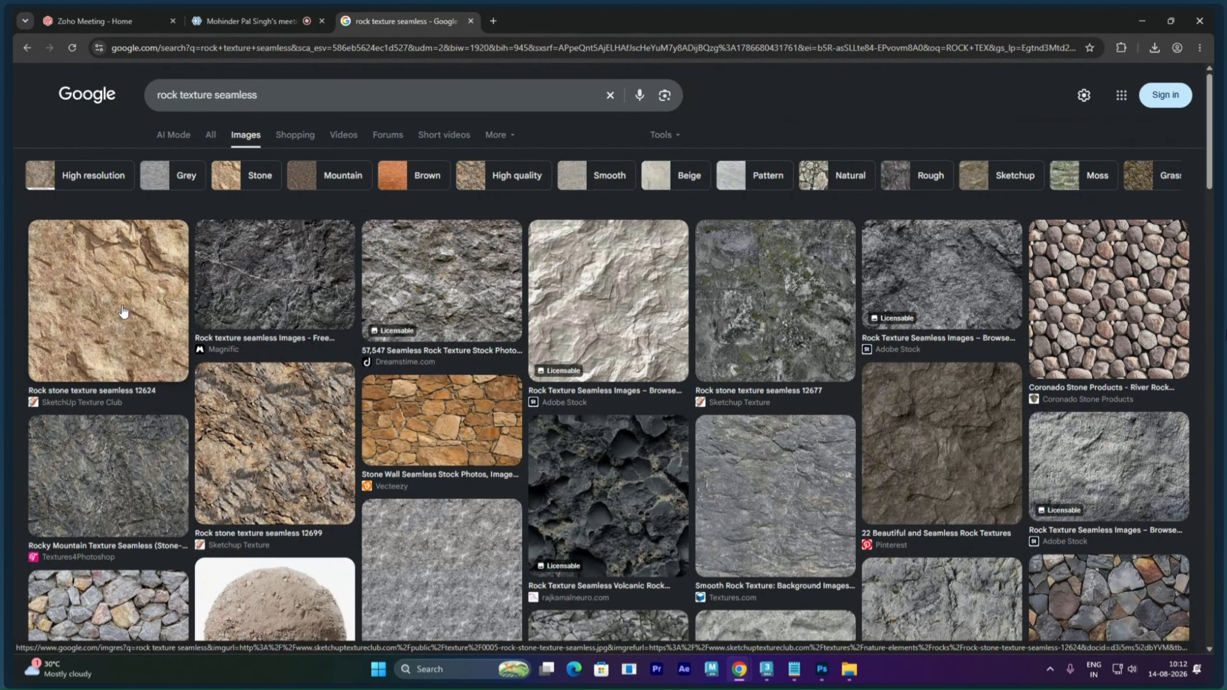
scroll(258, 413, down, 1)
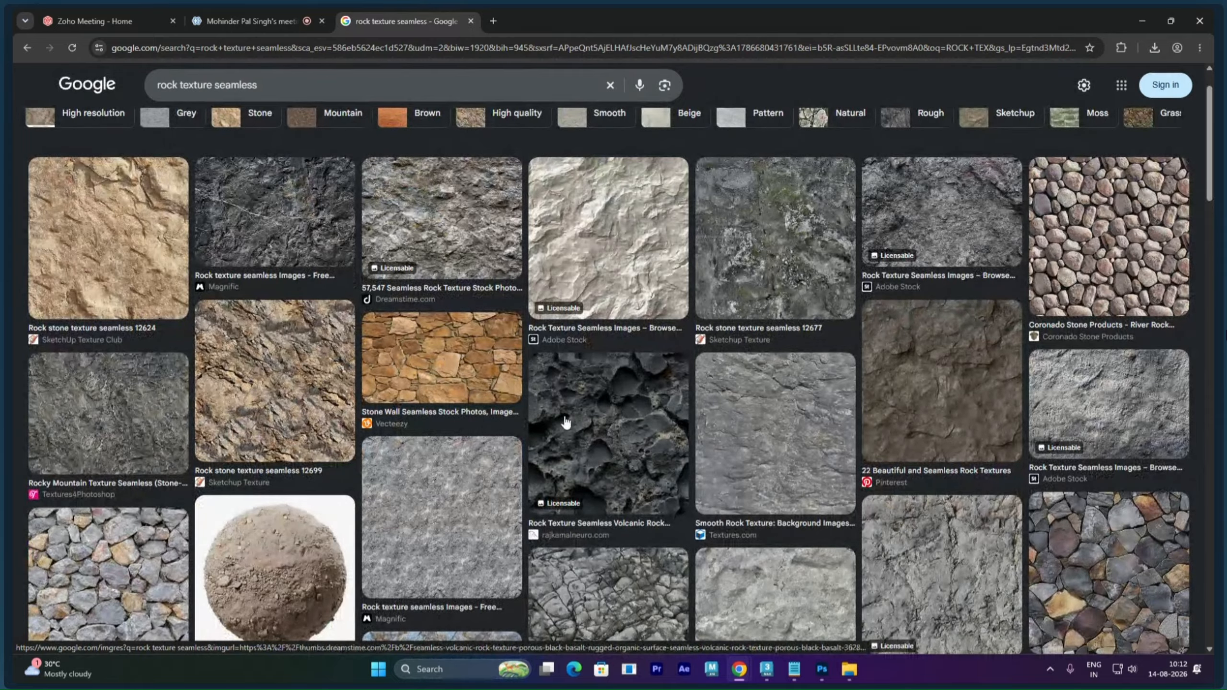
click(602, 422)
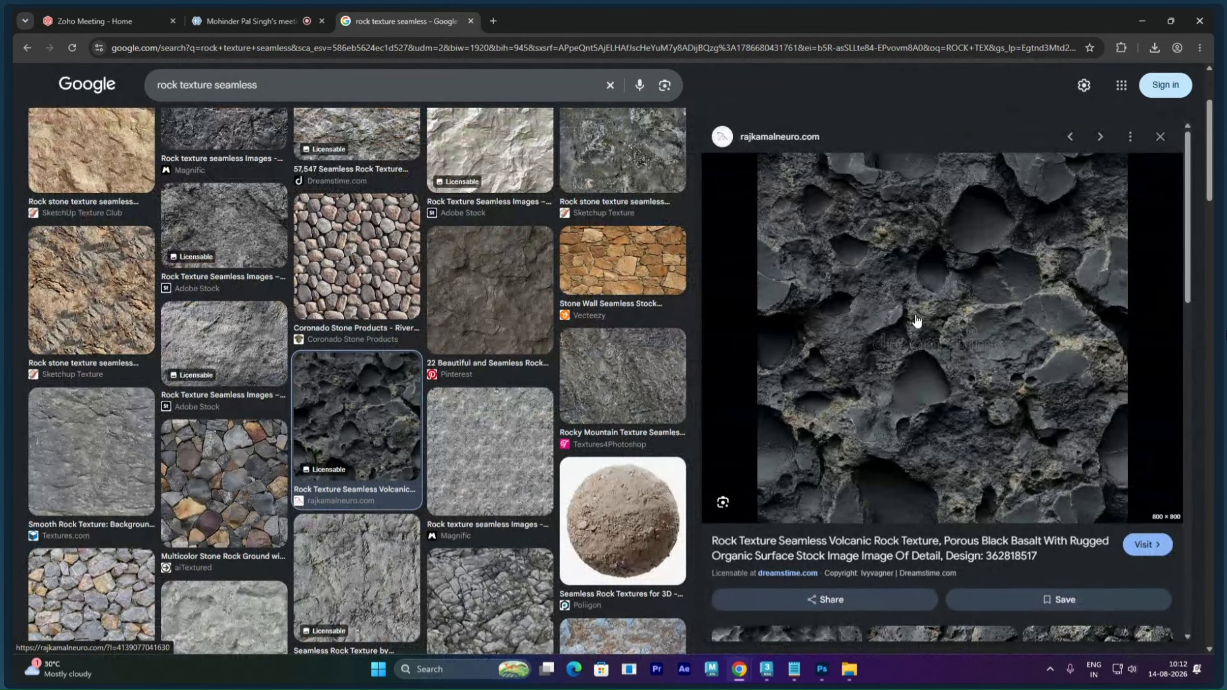
right_click(918, 265)
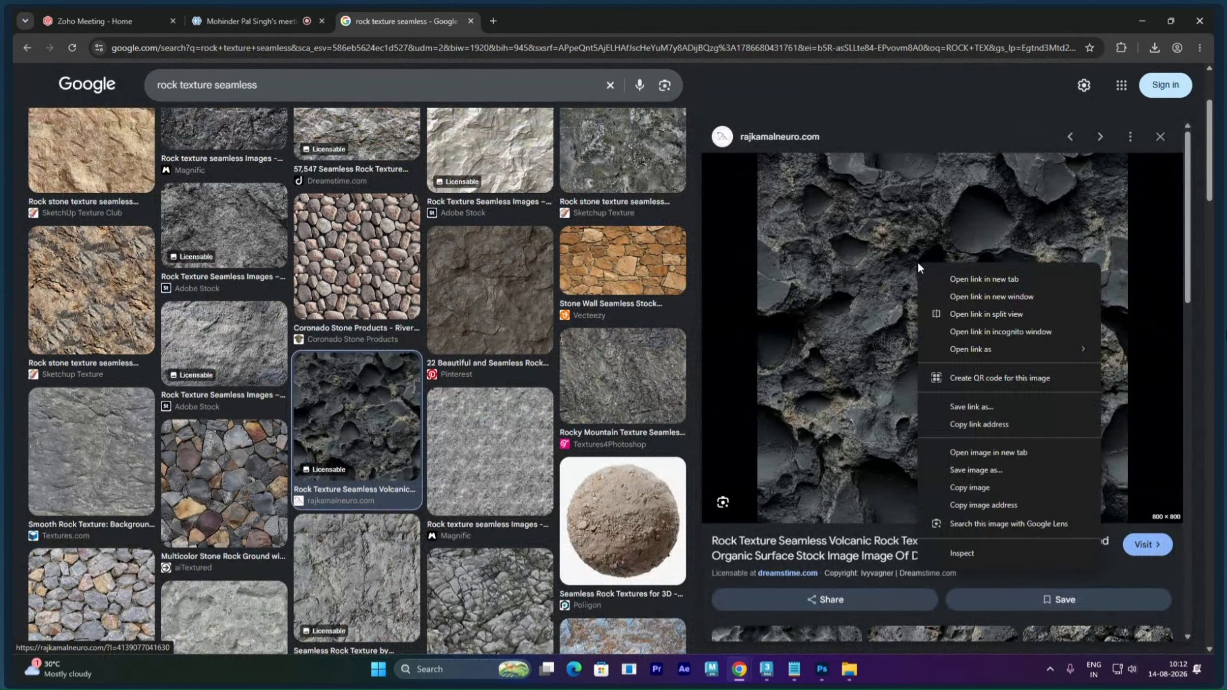
click(1005, 470)
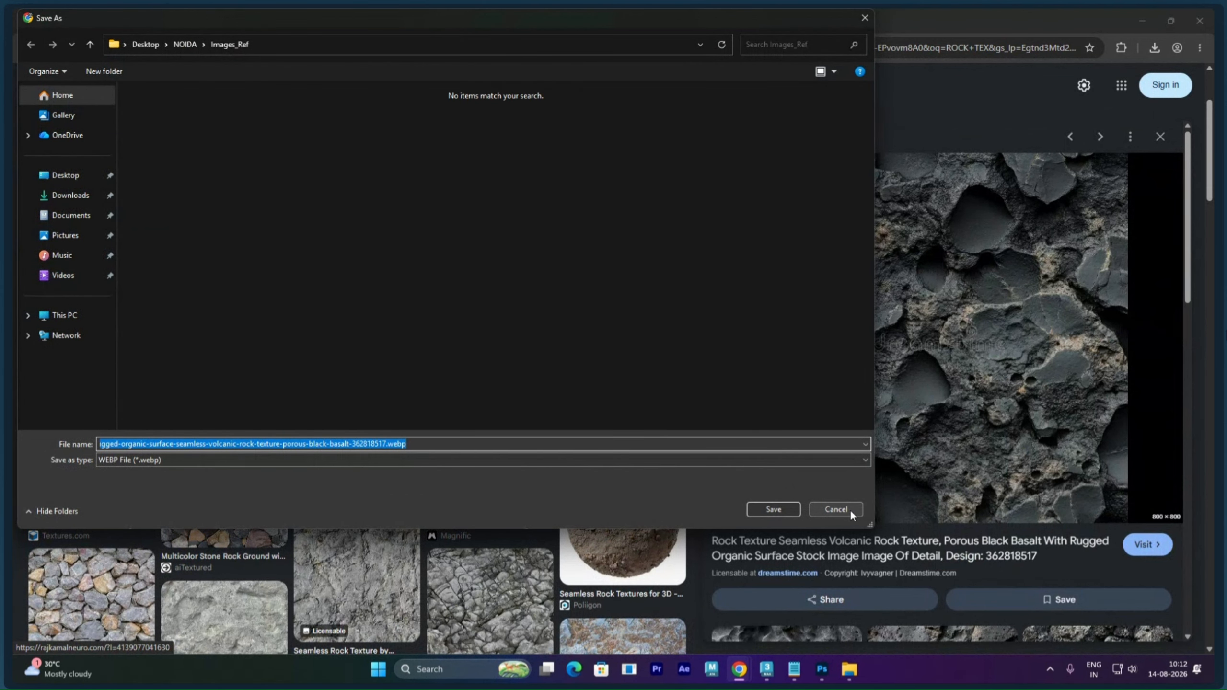
click(836, 509)
- Copy the volcanic rock image and paste it into a new 800 x 800 px, 300 ppi Photoshop document
right_click(925, 333)
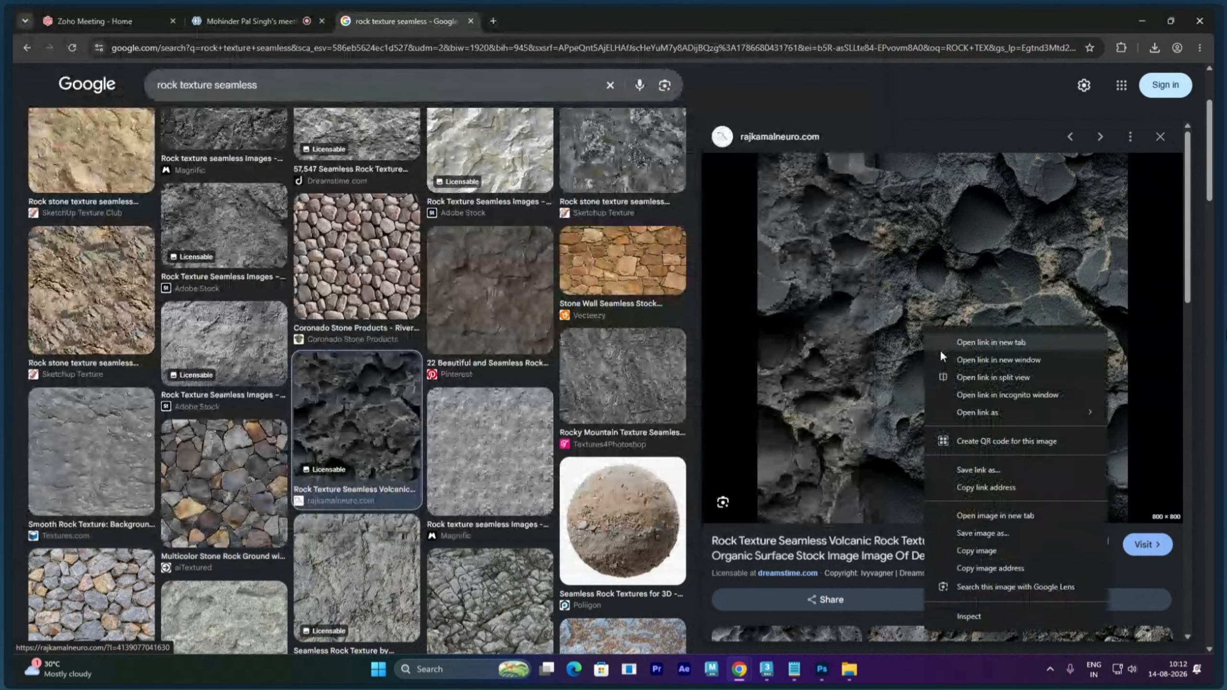
click(981, 551)
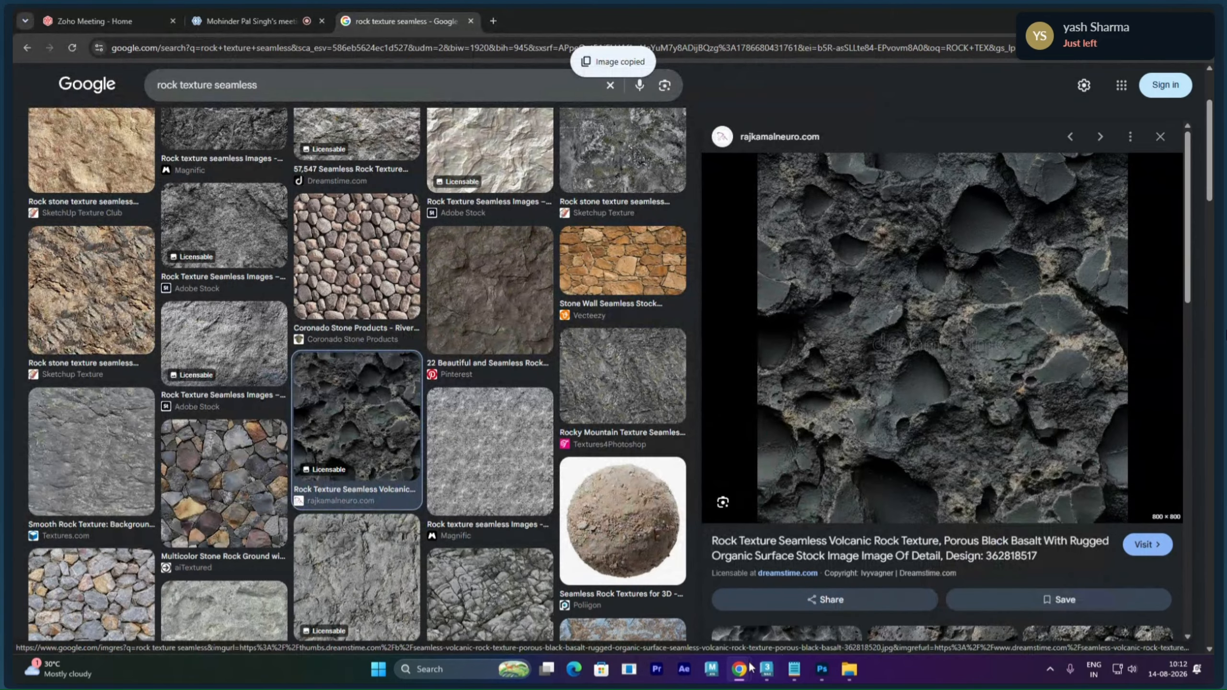
click(821, 671)
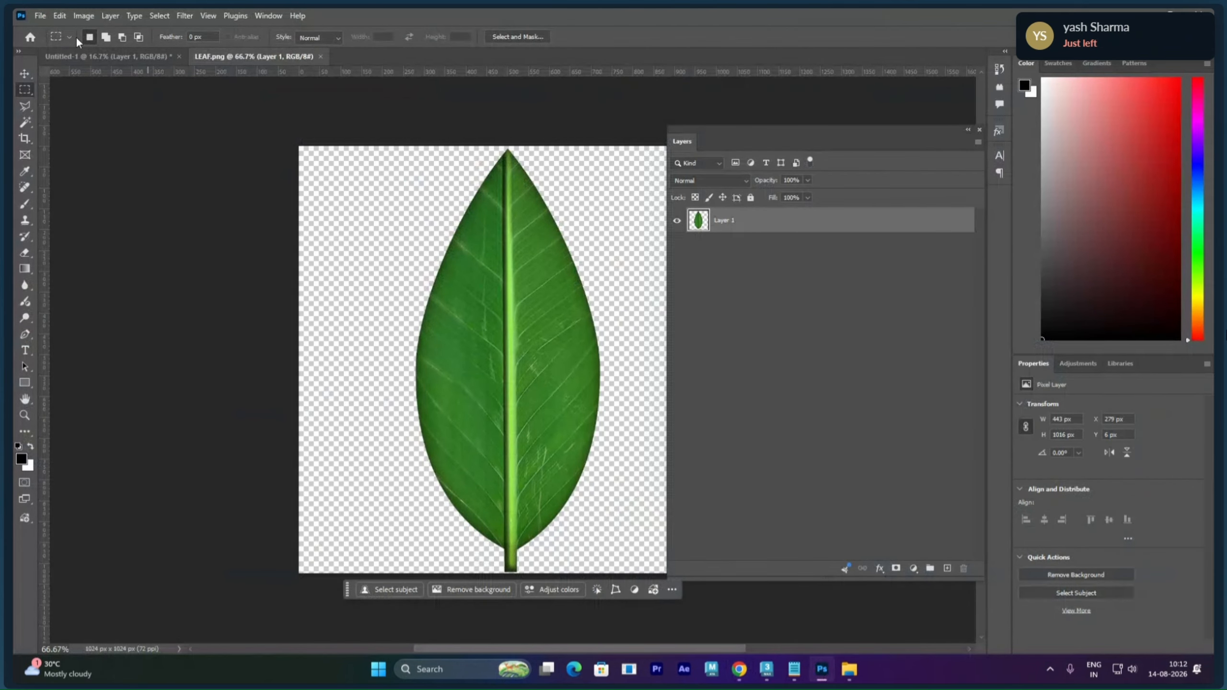
click(40, 15)
click(44, 26)
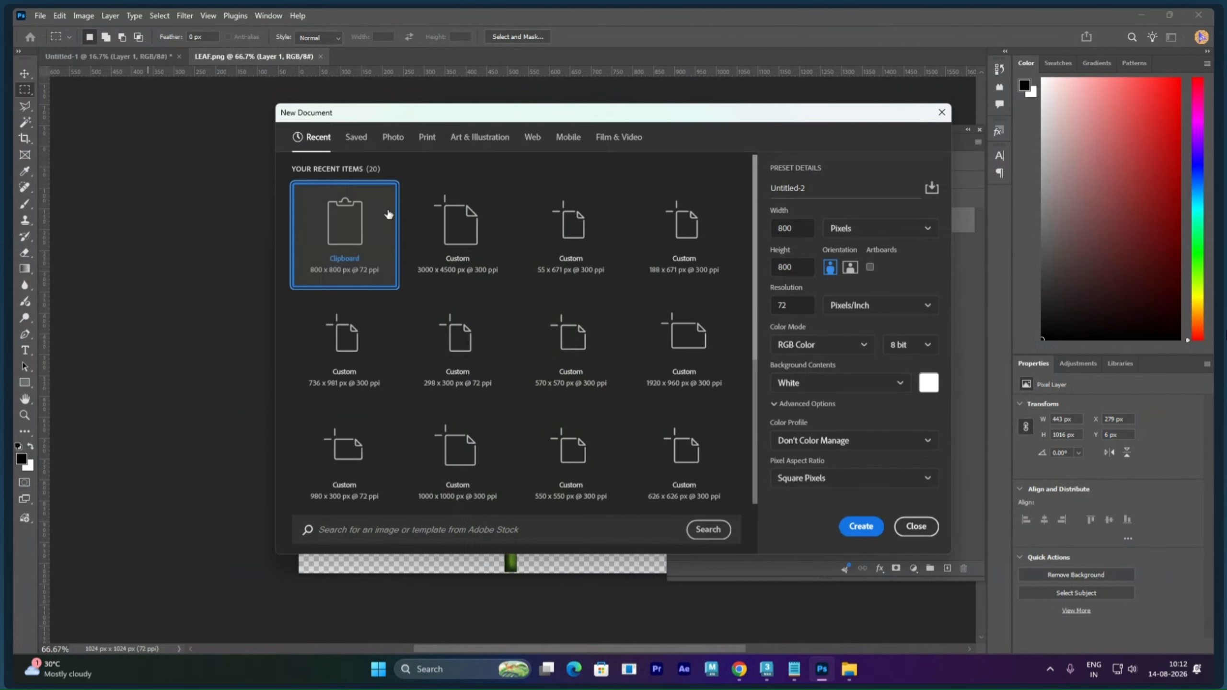
double_click(795, 306)
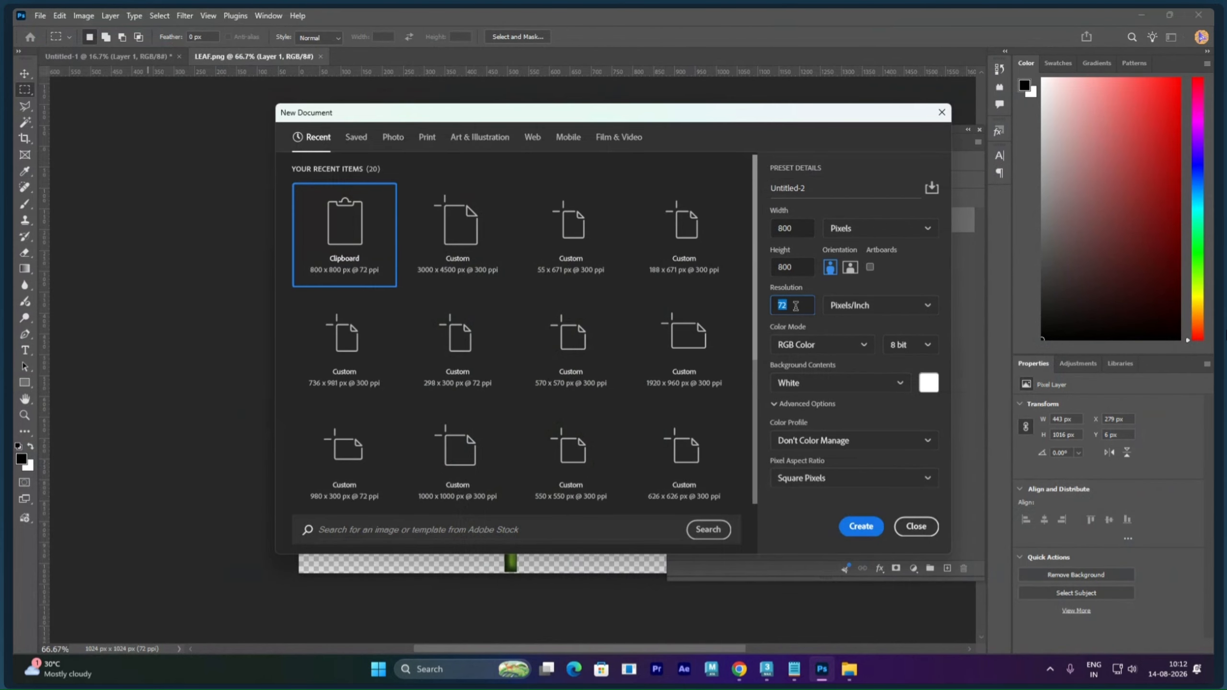
text(300)
key(Return)
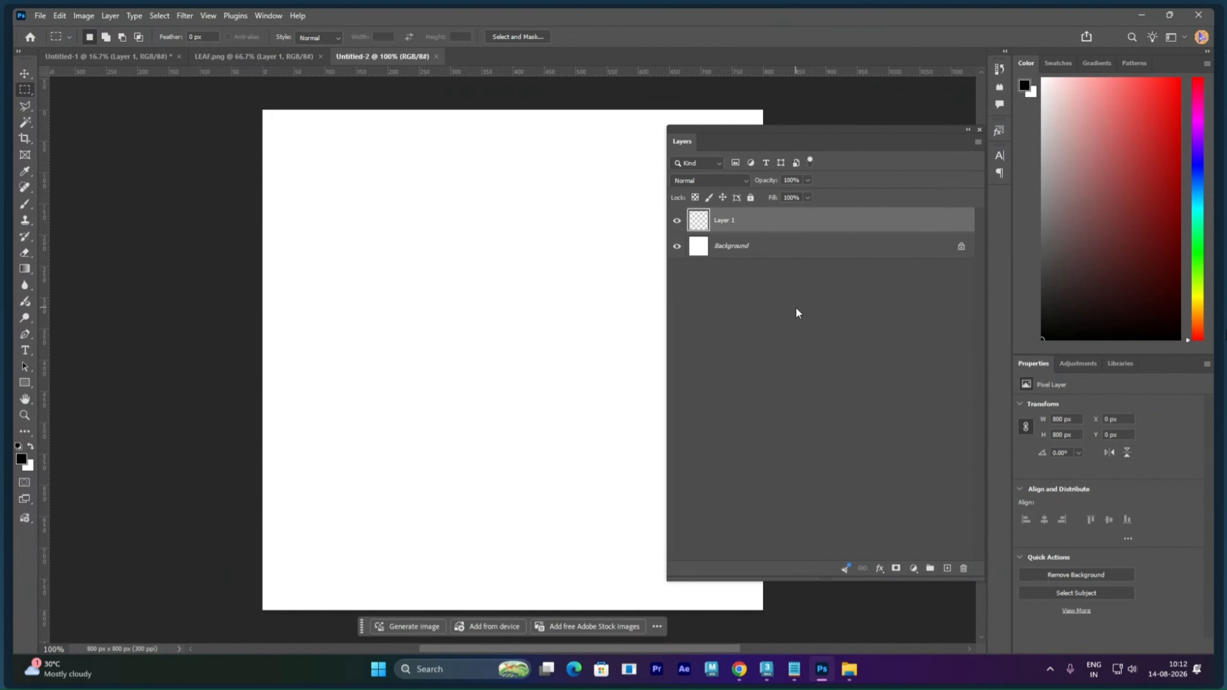
key(ctrl+v)
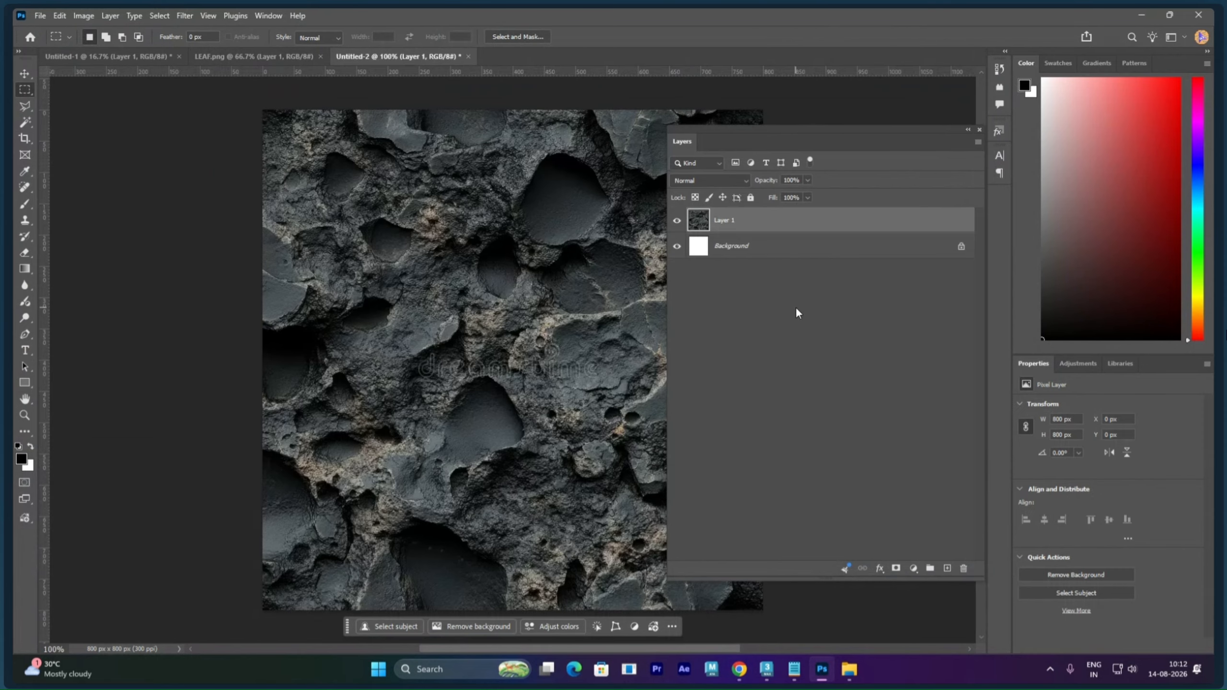
- Save a copy of the rock image as ROCK.jpg in JPEG format in the Images_Ref folder
key(ctrl+shift+s)
text(ROCK)
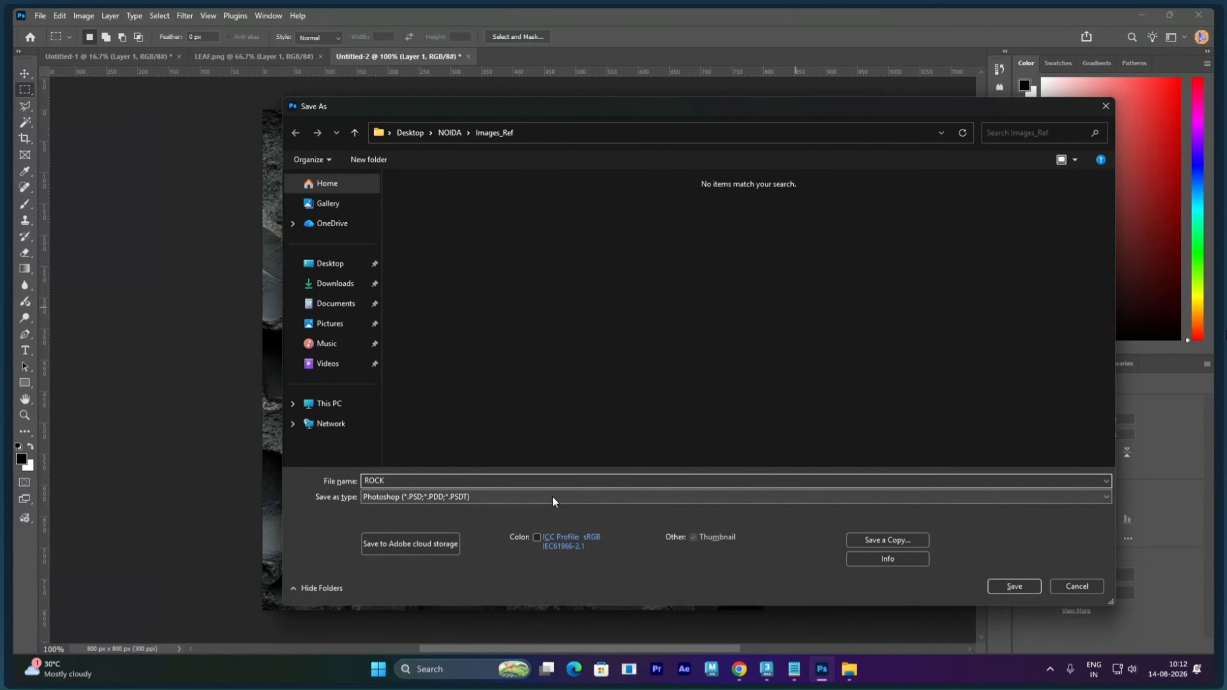
click(864, 540)
click(564, 496)
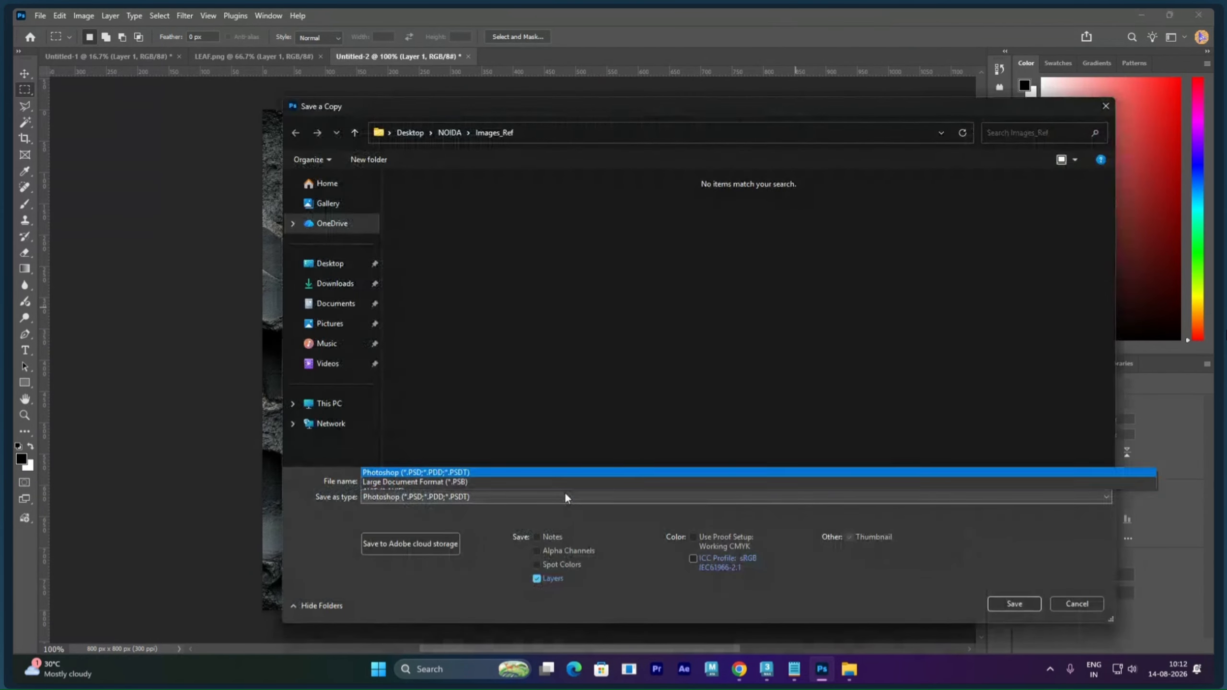
click(409, 344)
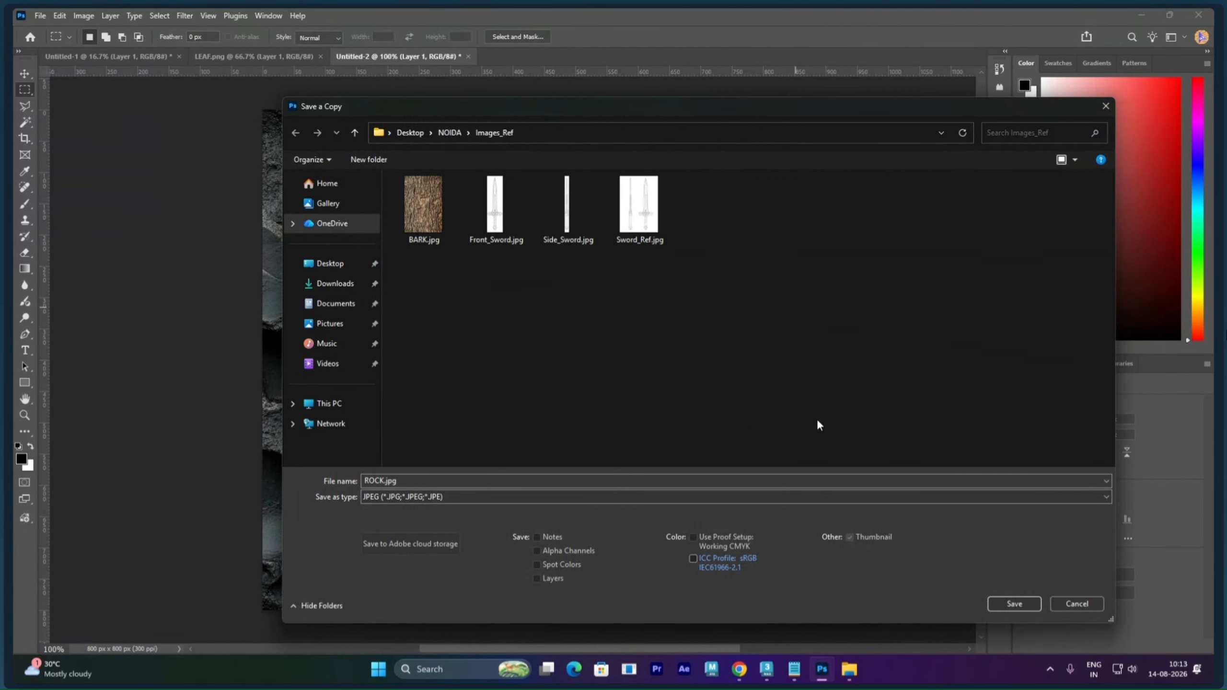
click(1001, 598)
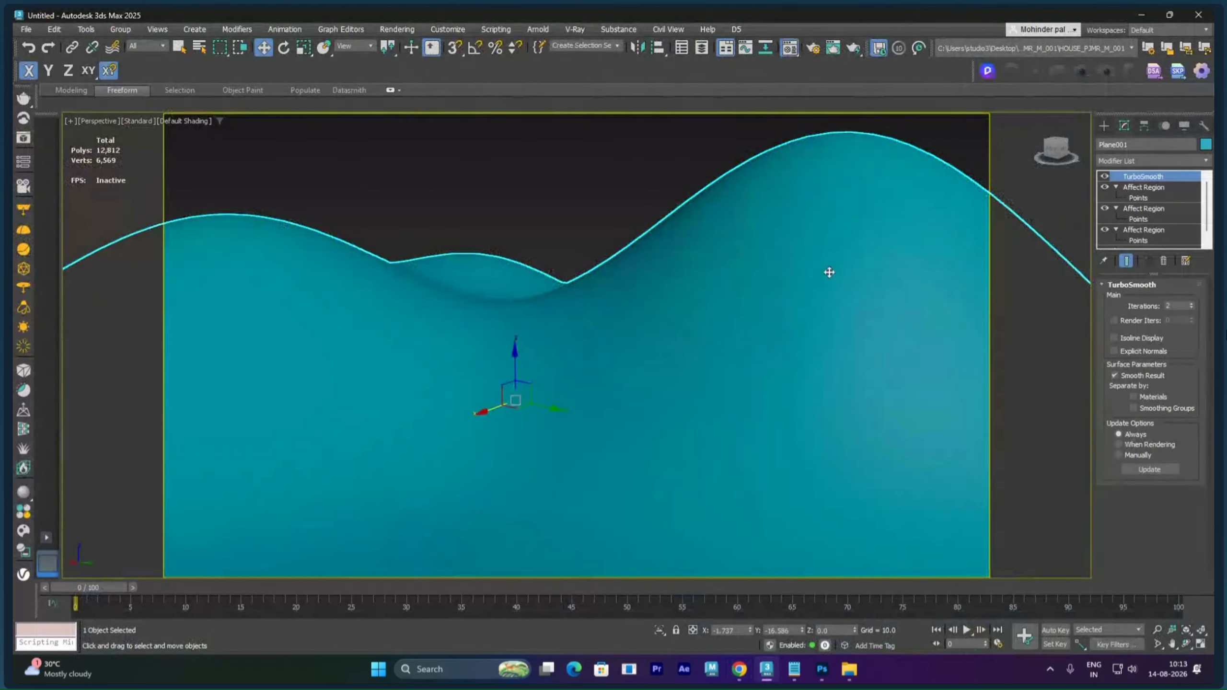
key(m)
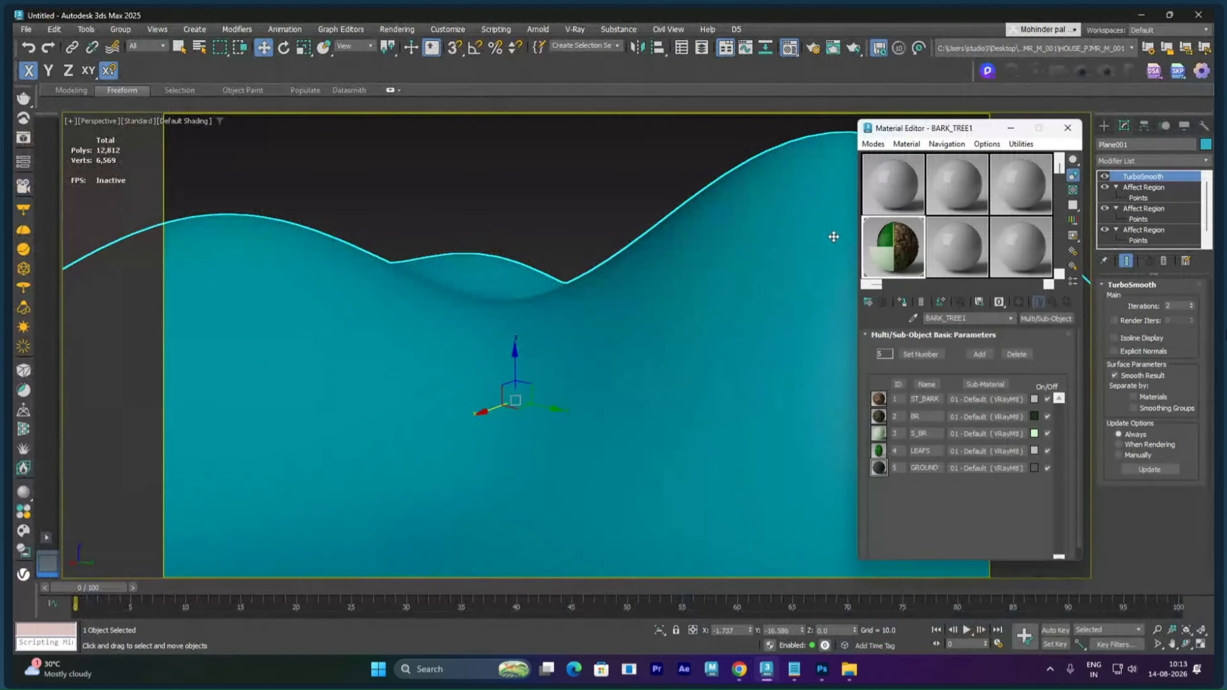
click(900, 189)
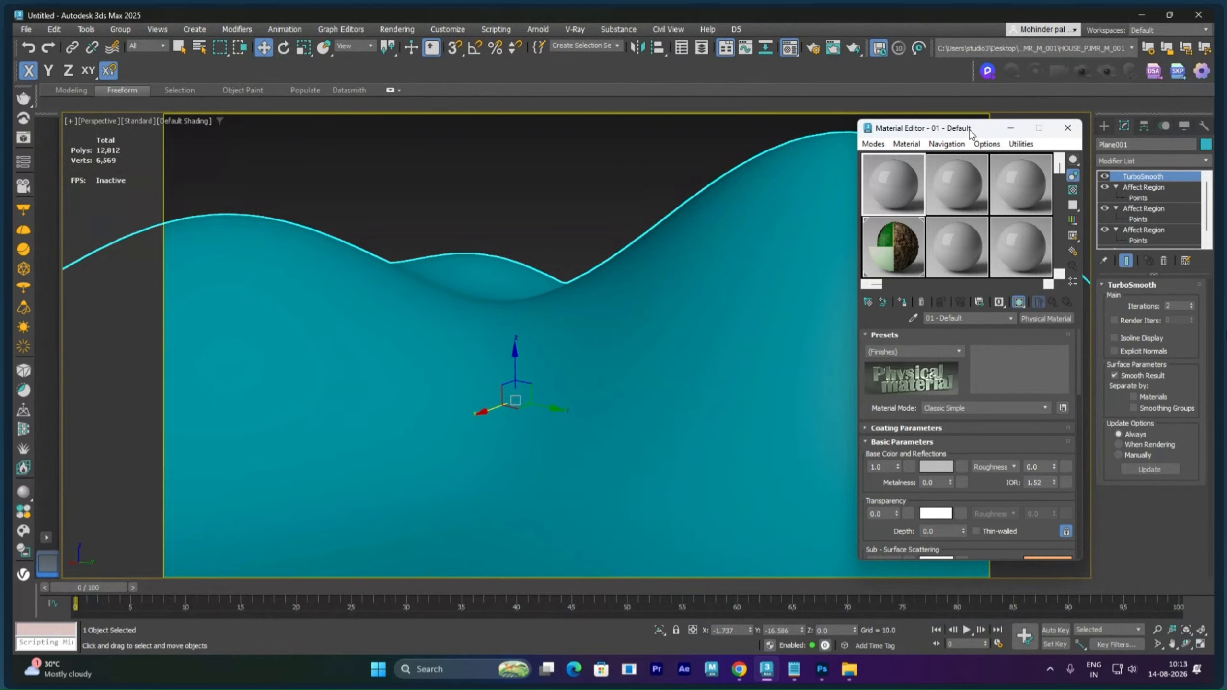
drag(969, 129, 883, 204)
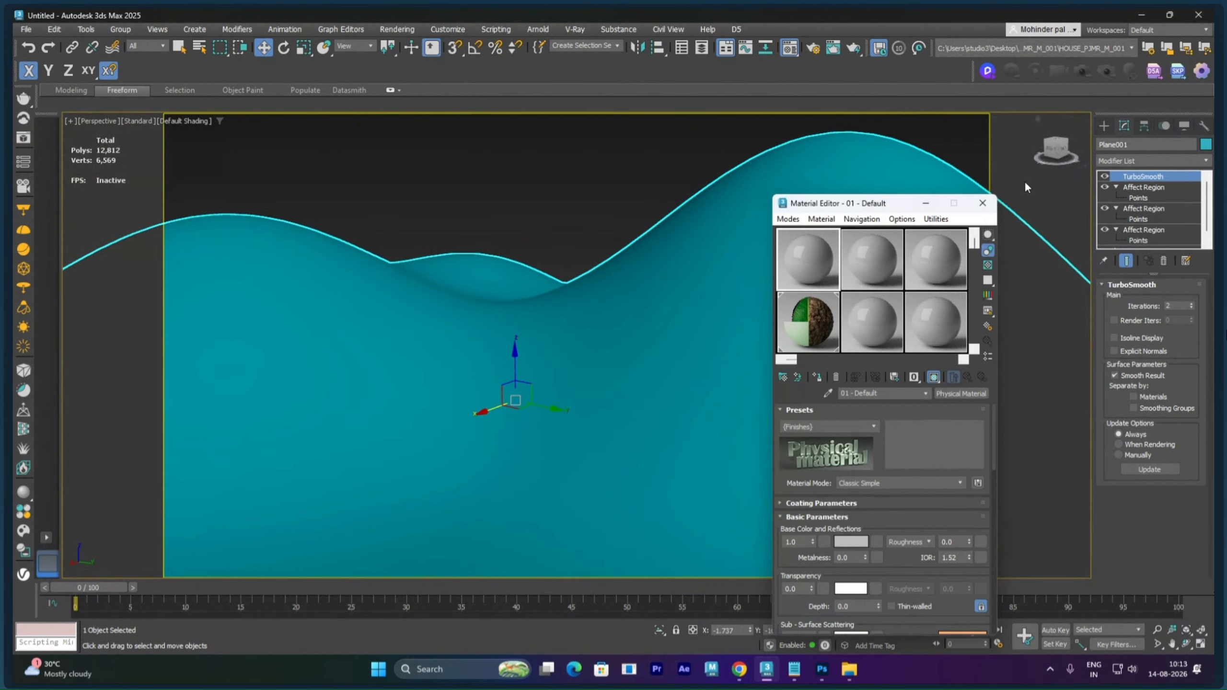
click(982, 203)
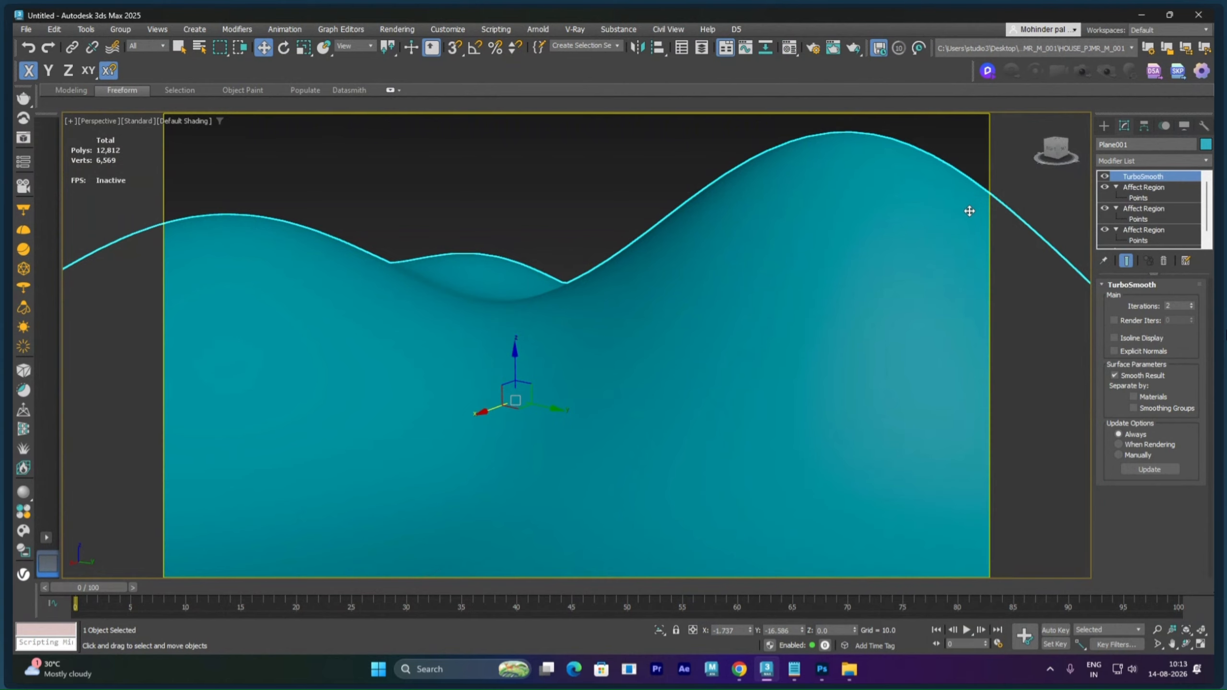
- Convert the smoothed terrain plane to an Editable Poly
right_click(725, 224)
mouse_move(765, 379)
click(864, 384)
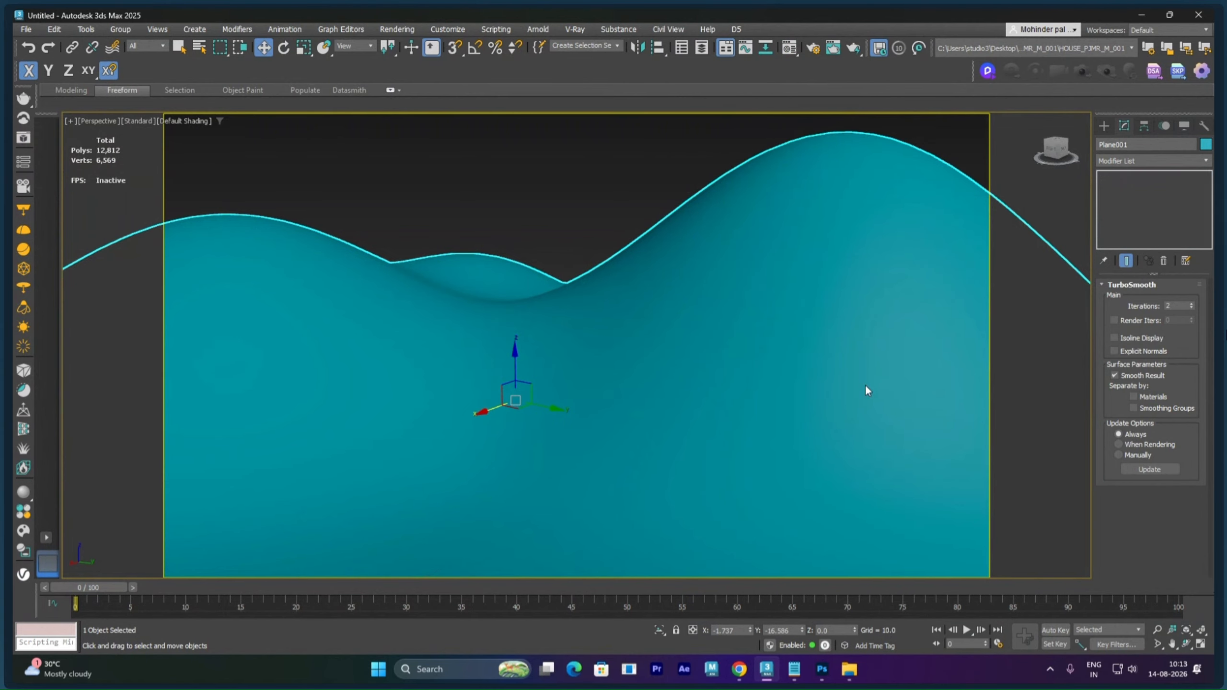
- Select the whole terrain mesh as an element and set its material ID to 5
click(1103, 178)
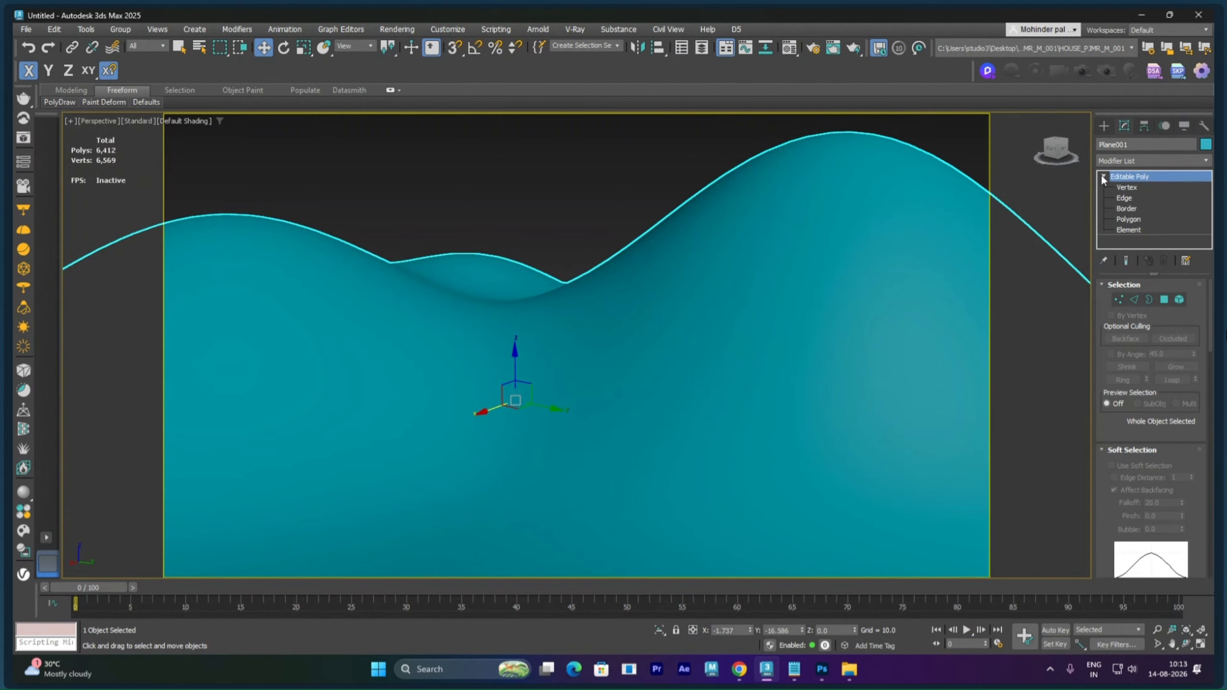
click(1179, 299)
click(882, 304)
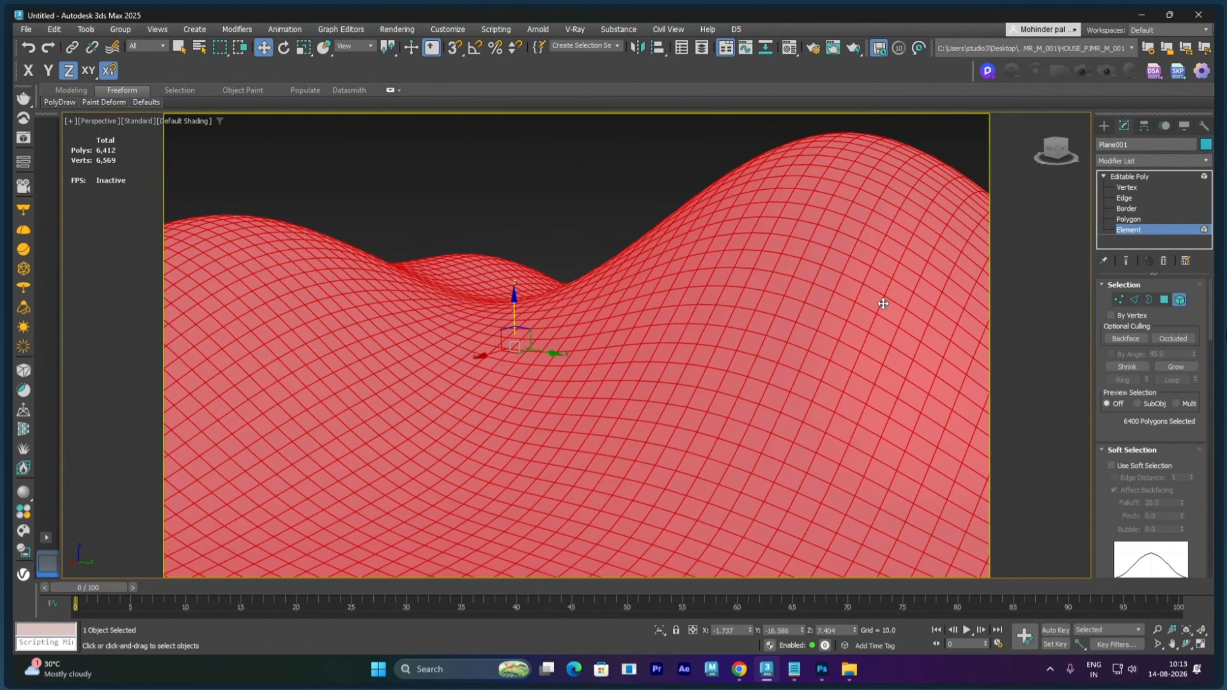
scroll(1109, 331, down, 10)
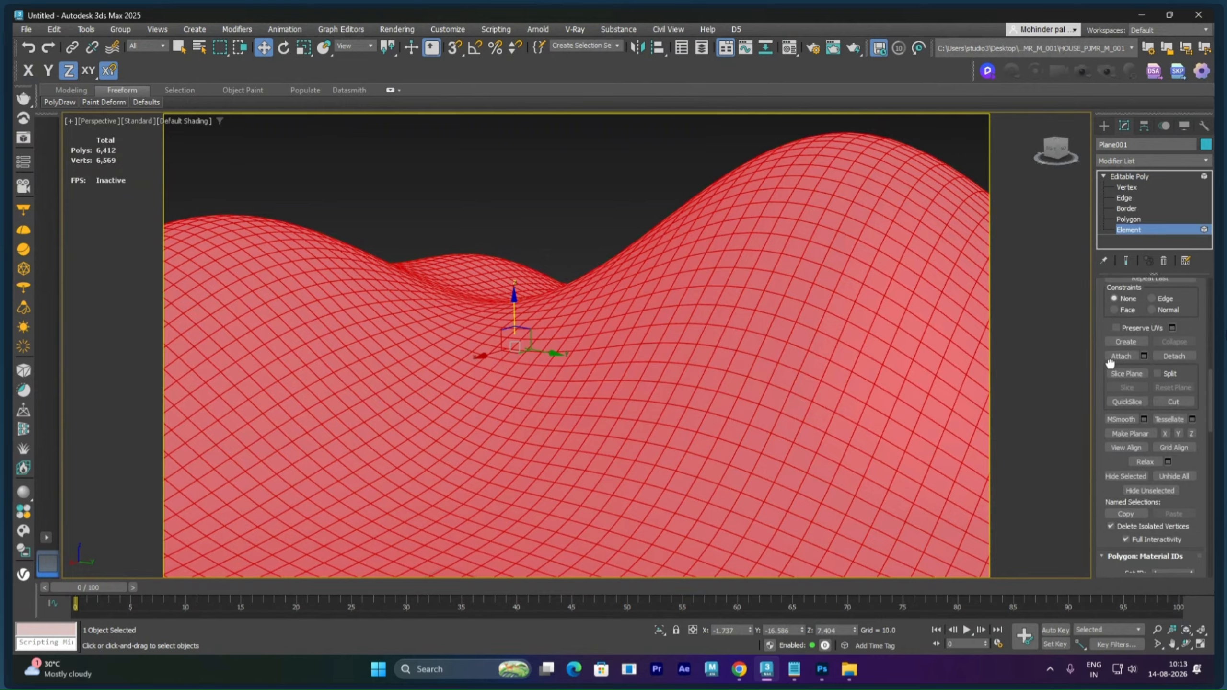
scroll(1152, 372, down, 3)
click(1165, 393)
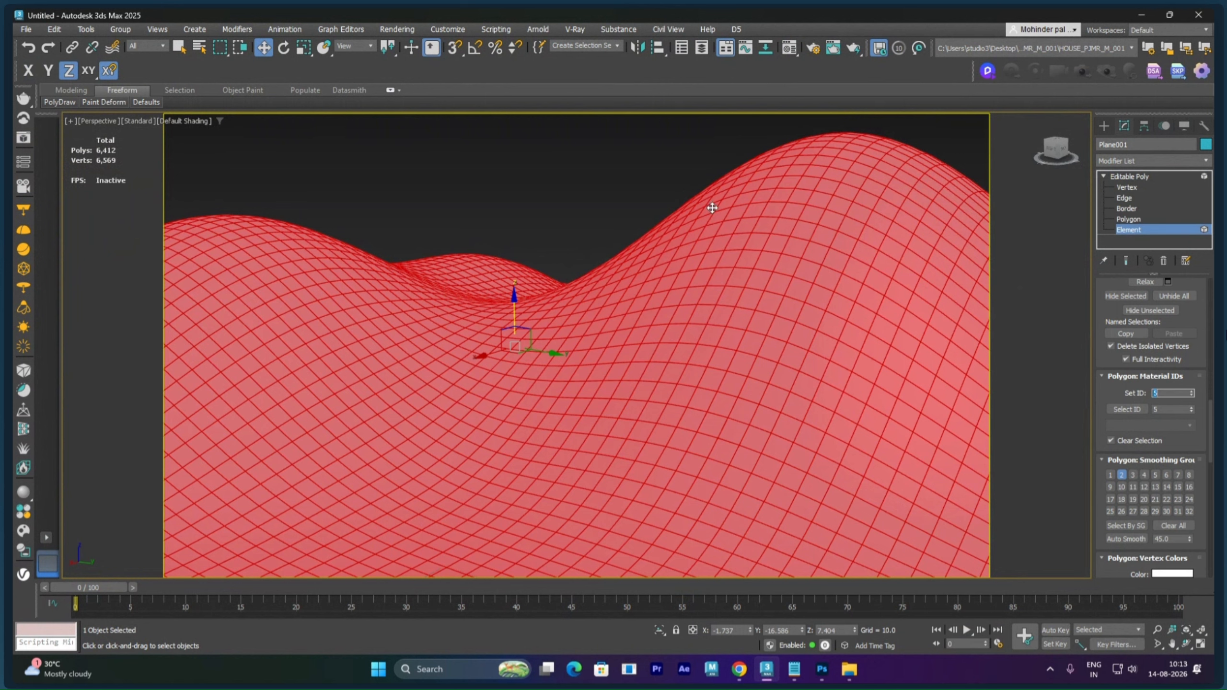
- Leave element editing on the terrain and assign the BARK_TREE1 multi/sub-object material to it
click(675, 193)
click(1136, 175)
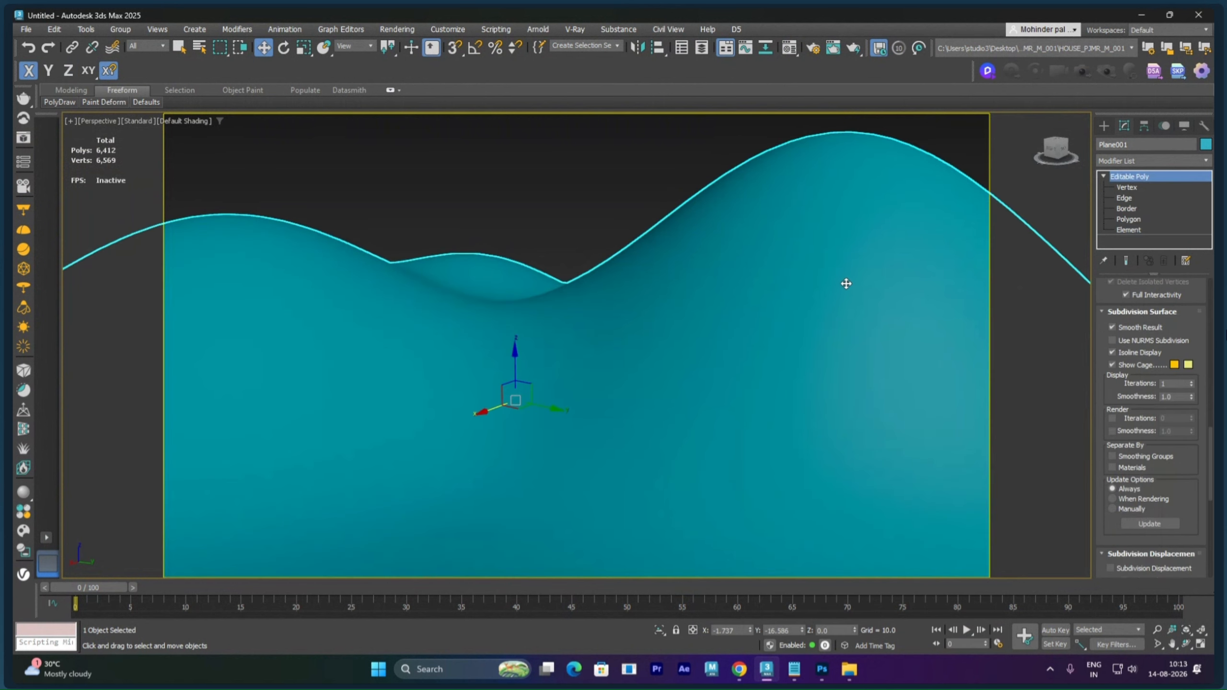
key(m)
click(821, 310)
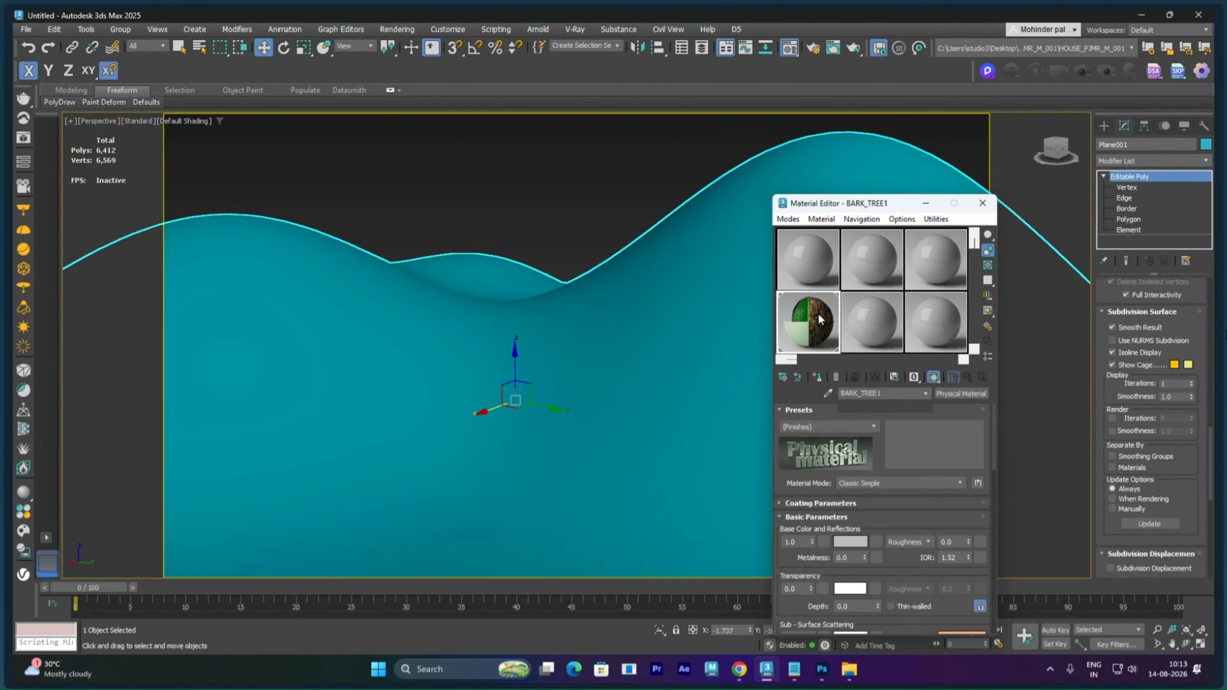
click(820, 379)
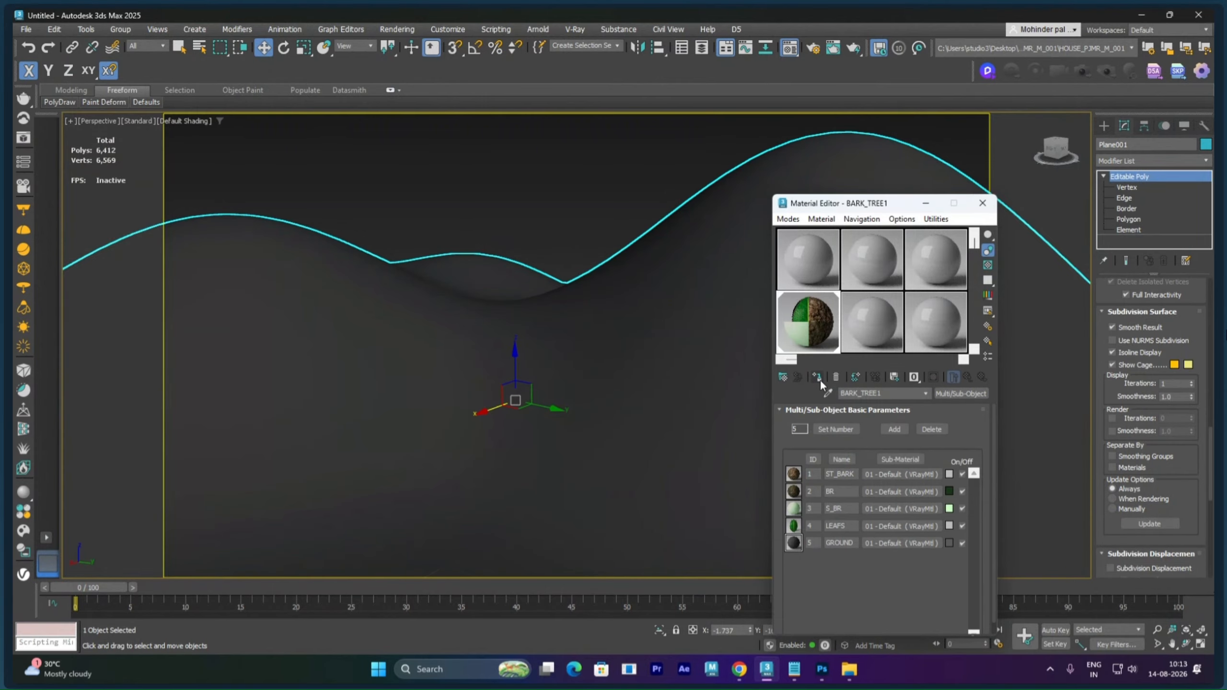
- Load ROCK.jpg as the diffuse bitmap of the GROUND sub-material with ID 5 and show it in the viewport
click(892, 541)
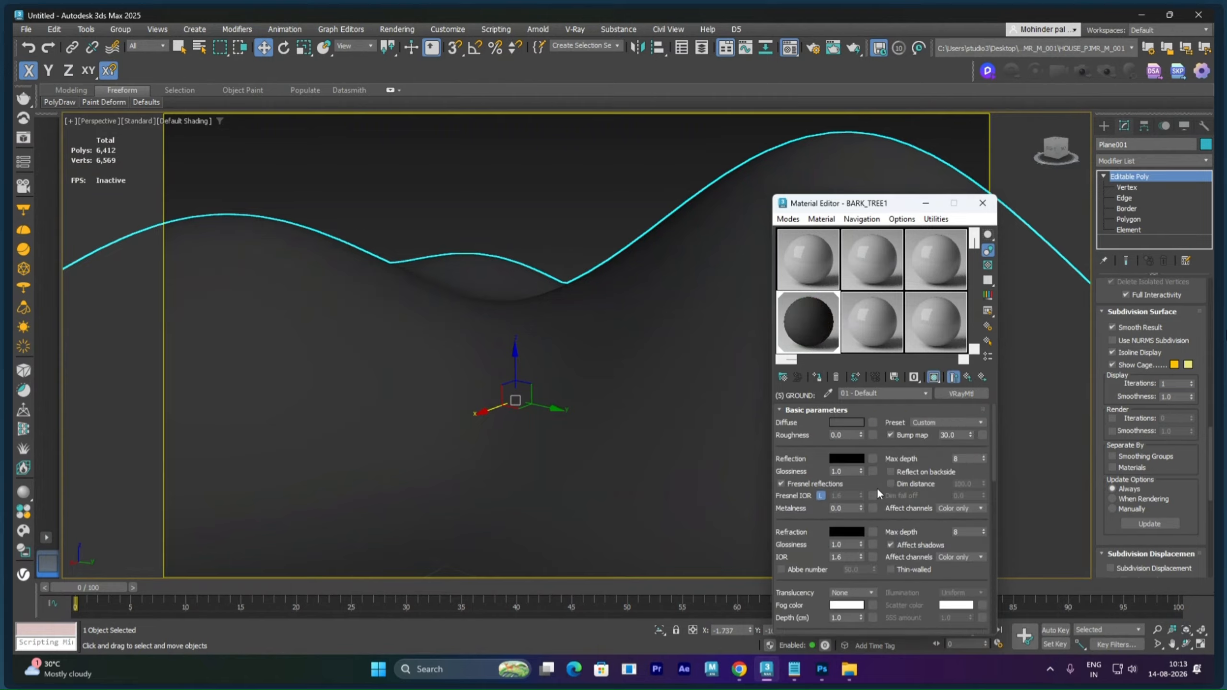
click(872, 435)
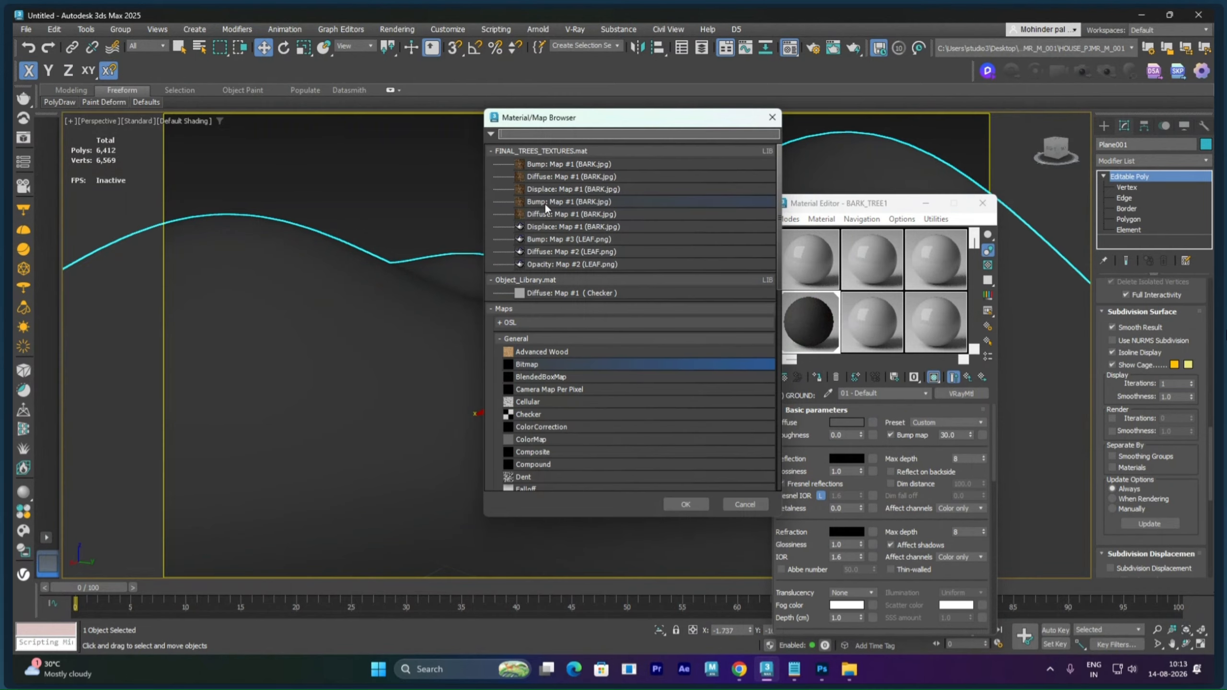
double_click(543, 364)
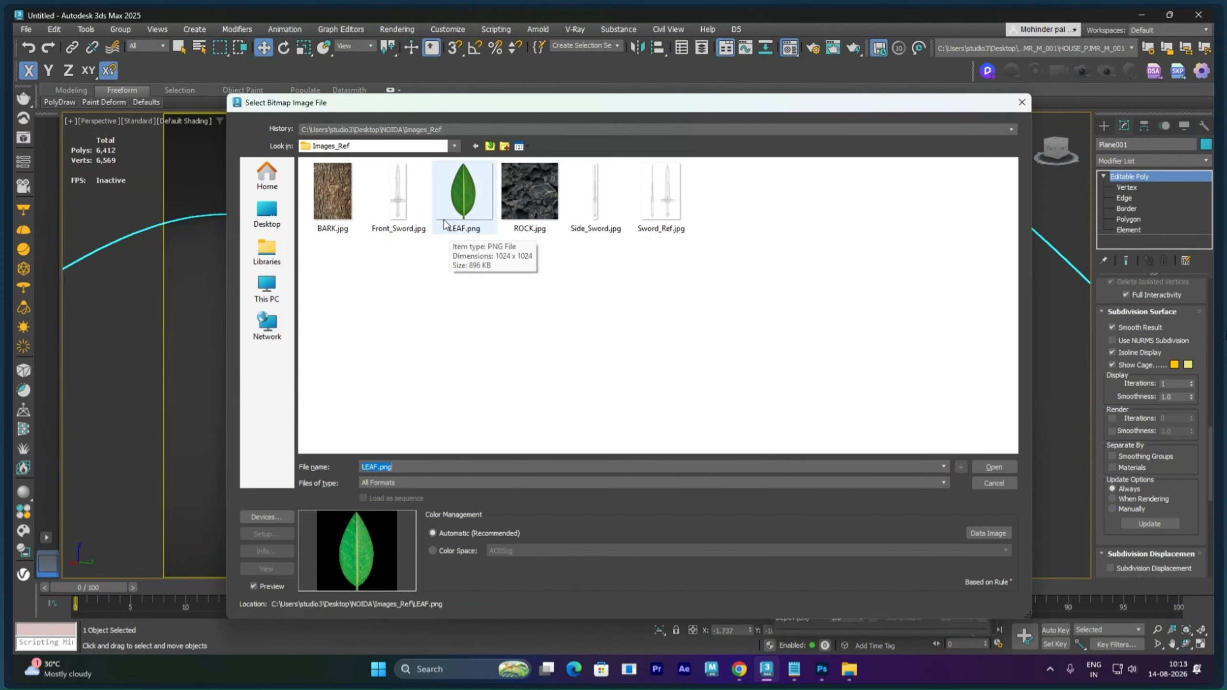
click(513, 219)
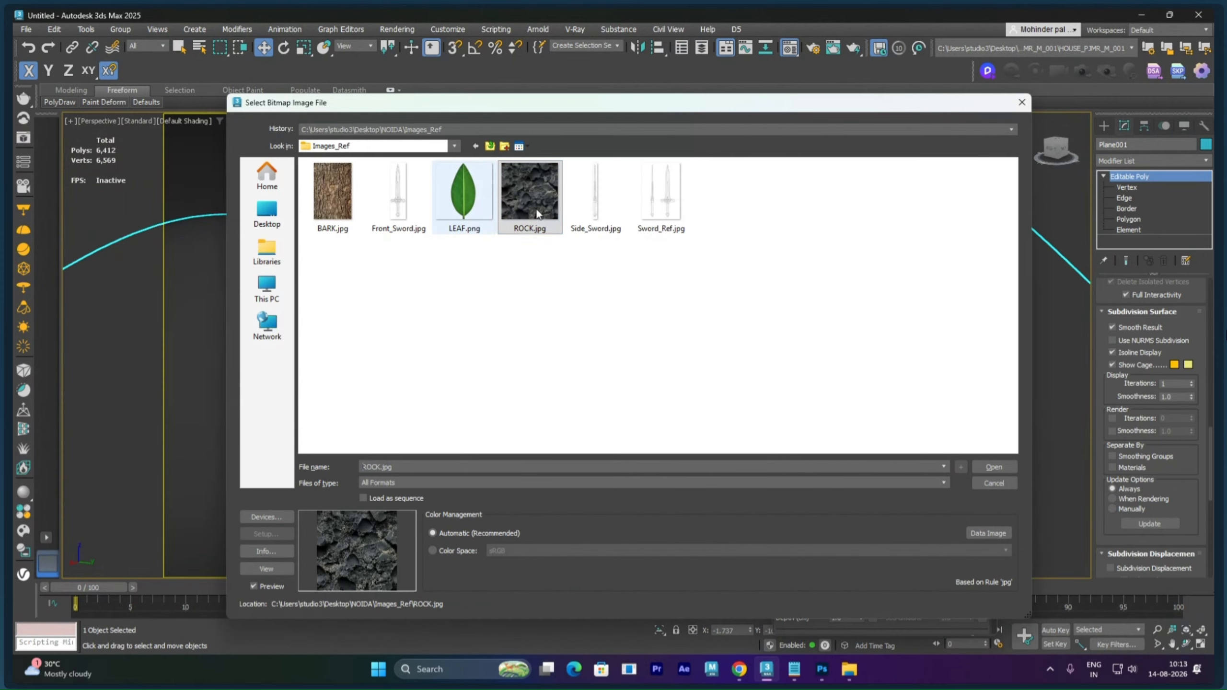
click(993, 466)
click(933, 378)
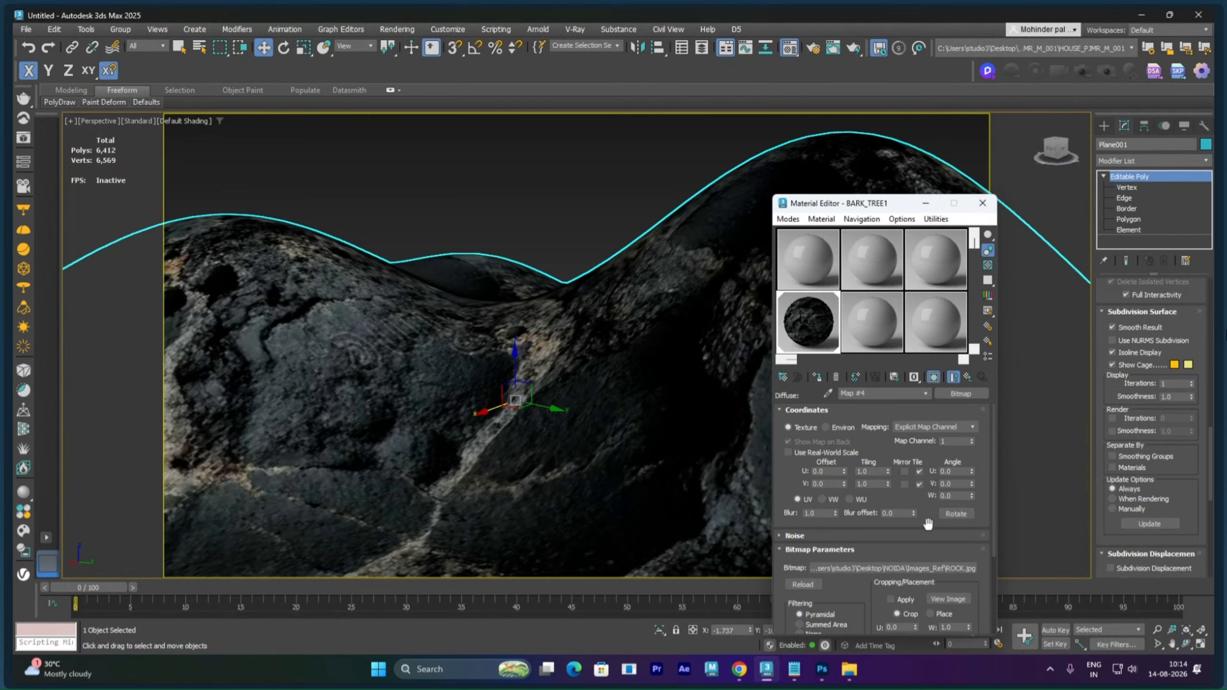
- Set the rock bitmap's U and V tiling to 8.0 and return to the GROUND sub-material
click(879, 472)
key(Tab)
key(Return)
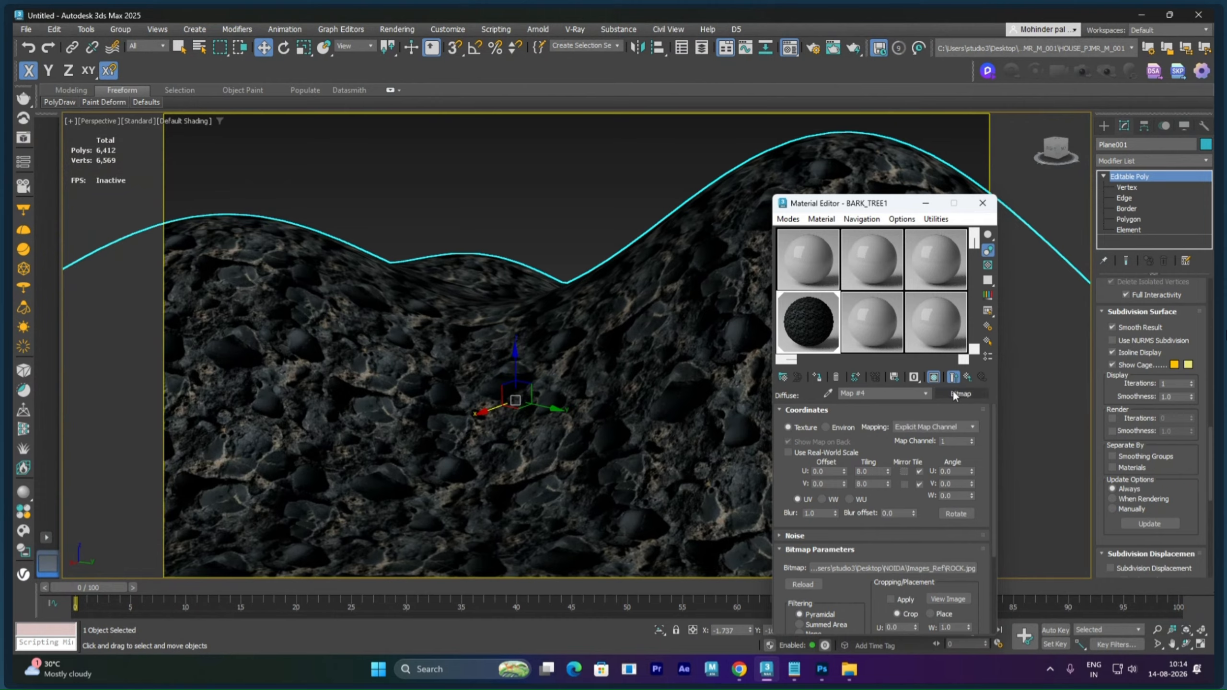
click(968, 378)
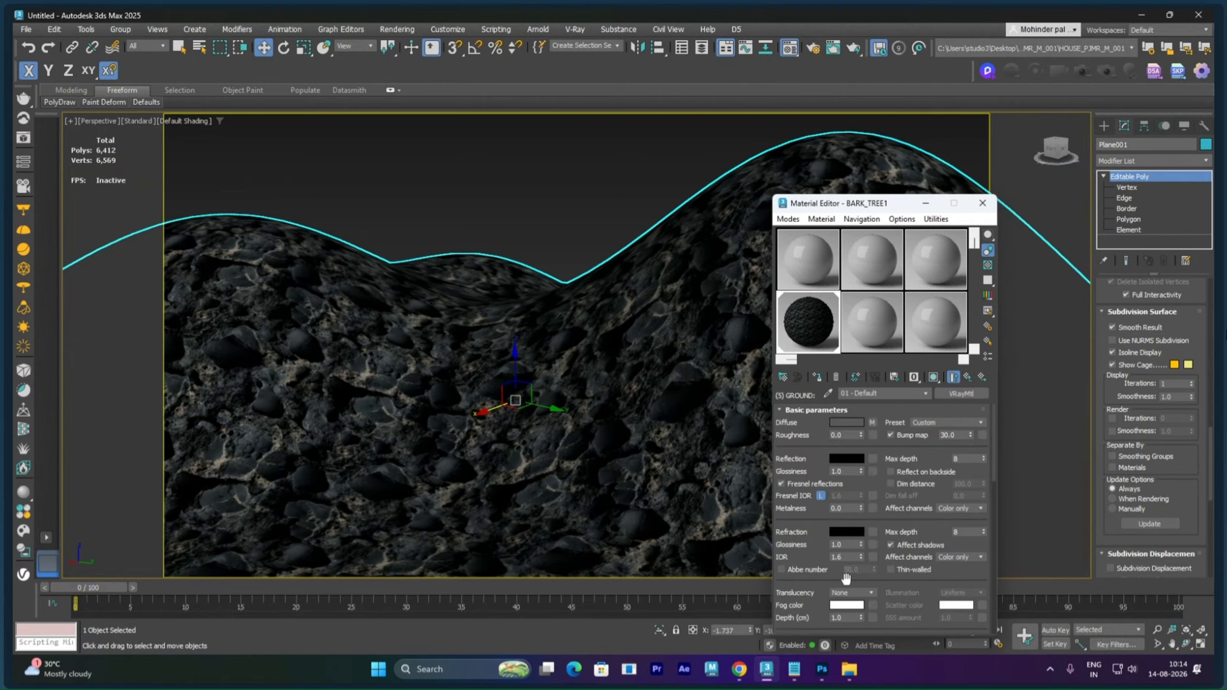
- Copy the diffuse rock map to the Bump and Displace slots, and set the displace amount to 1.0
scroll(801, 568, down, 5)
scroll(806, 473, down, 2)
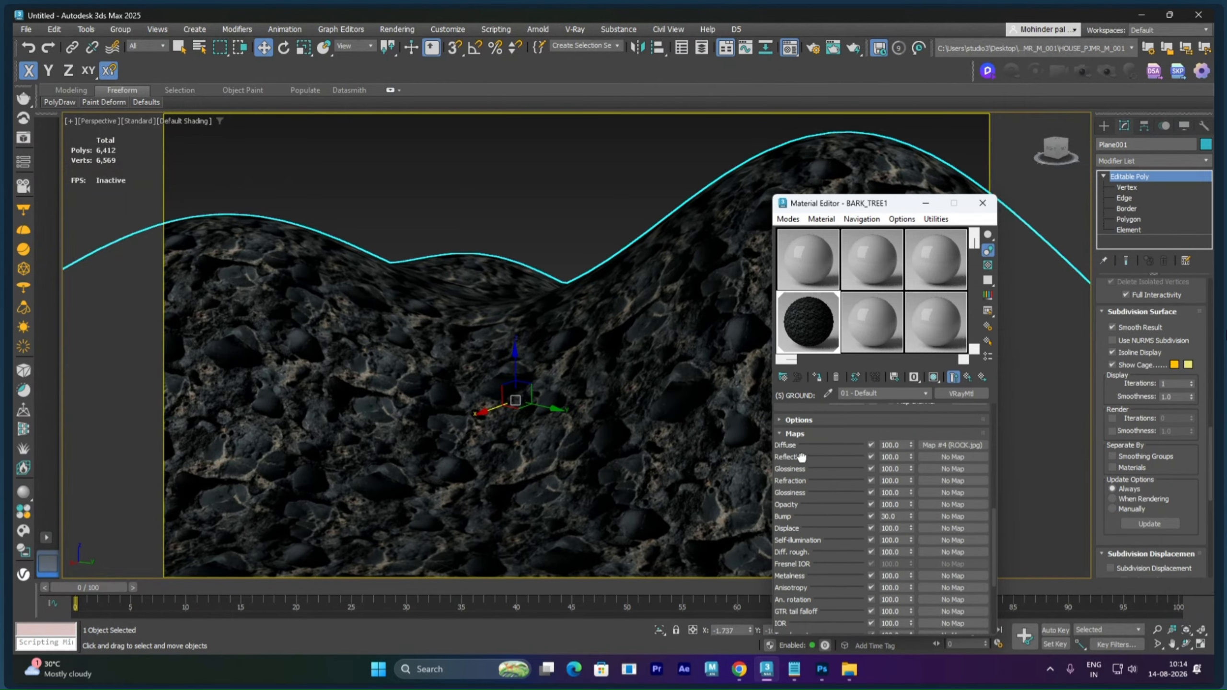
drag(928, 443, 922, 513)
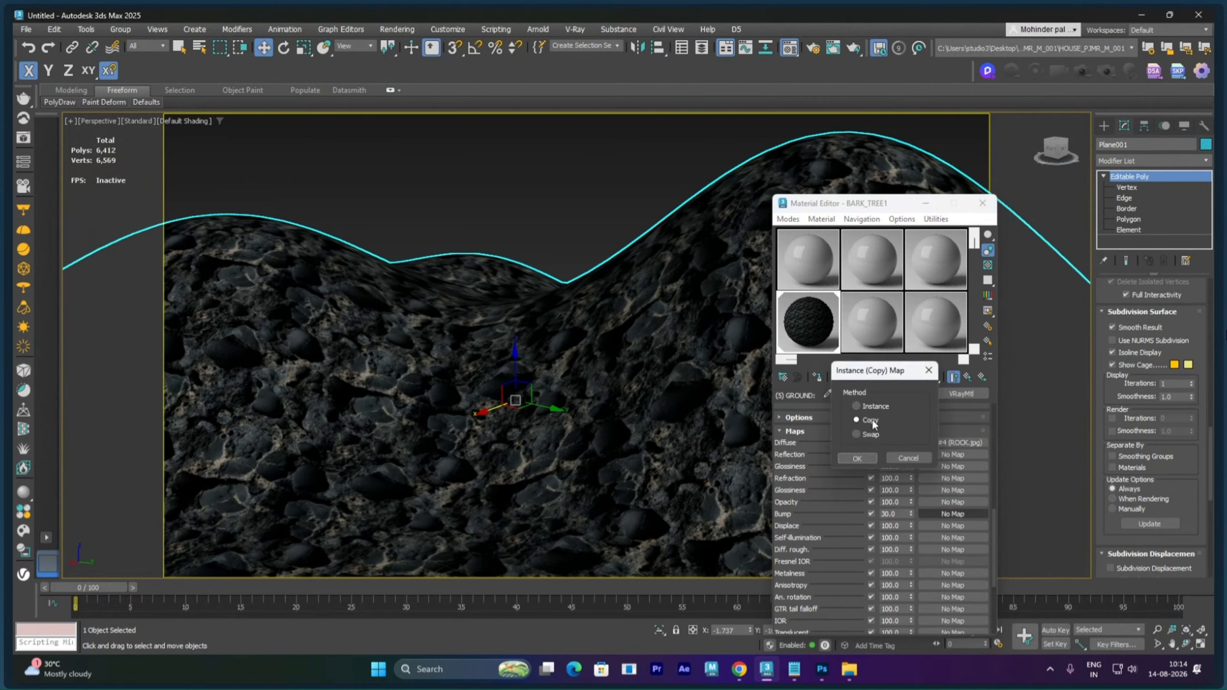
click(858, 458)
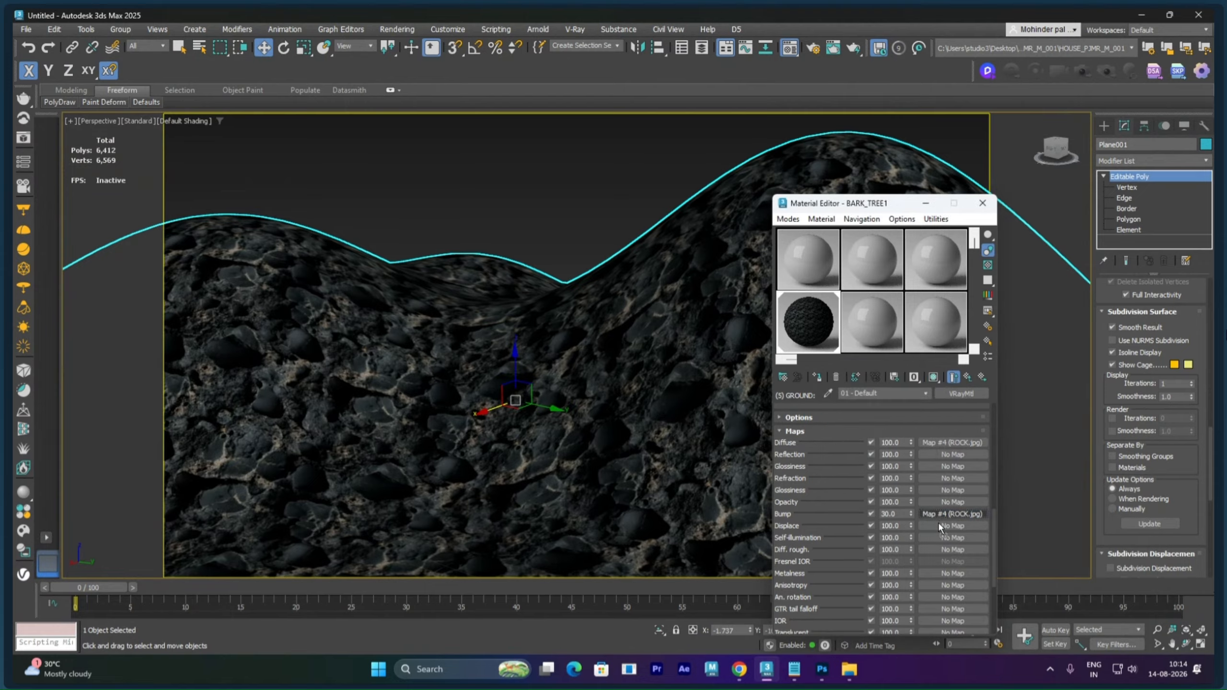
drag(940, 527, 938, 526)
click(865, 459)
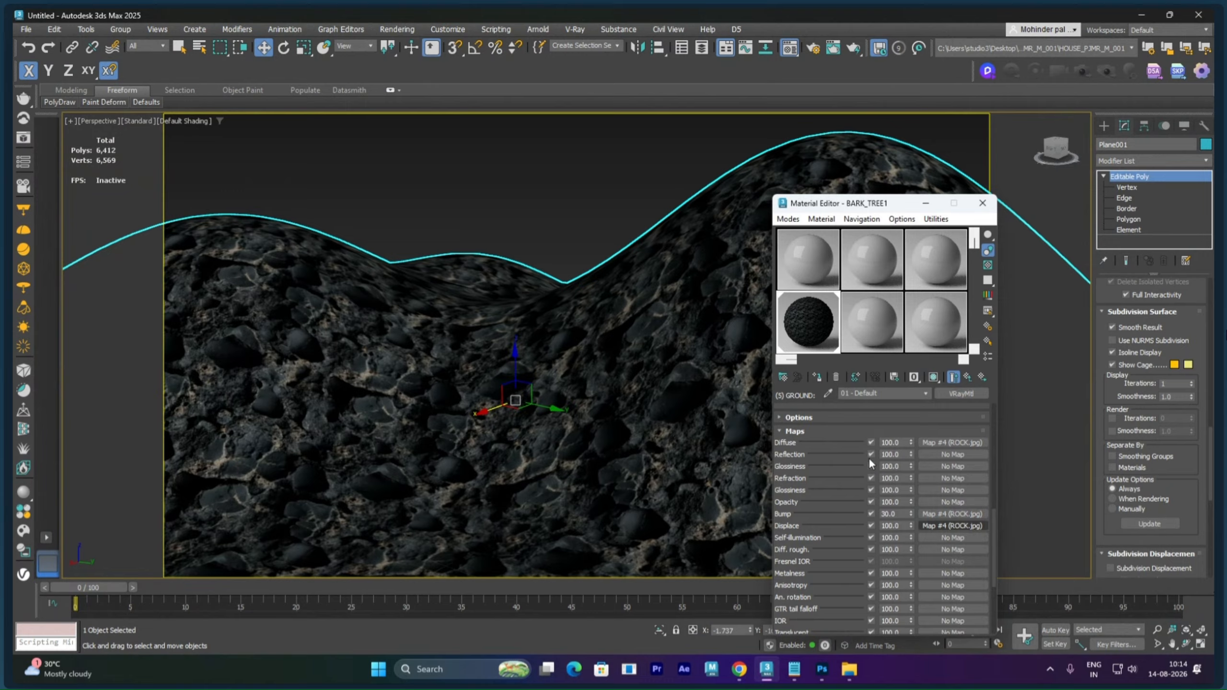
double_click(890, 526)
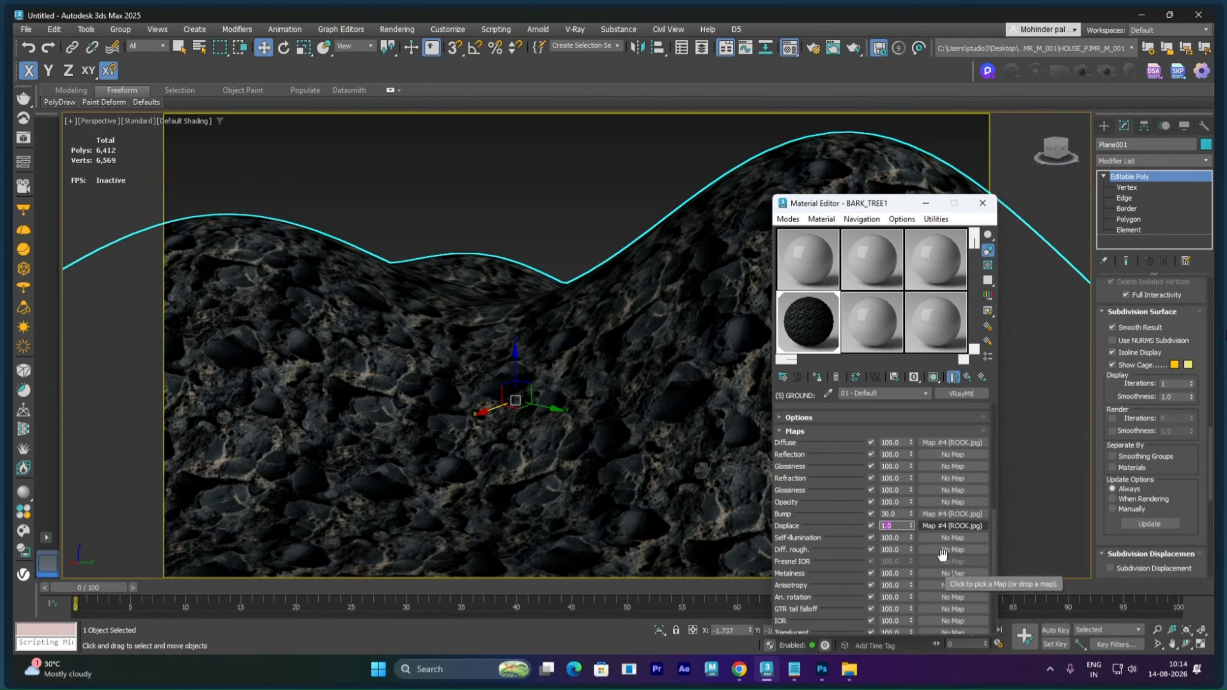
click(982, 203)
- Render the perspective view of the rock-textured terrain, then close the frame buffer
right_click(608, 227)
click(623, 242)
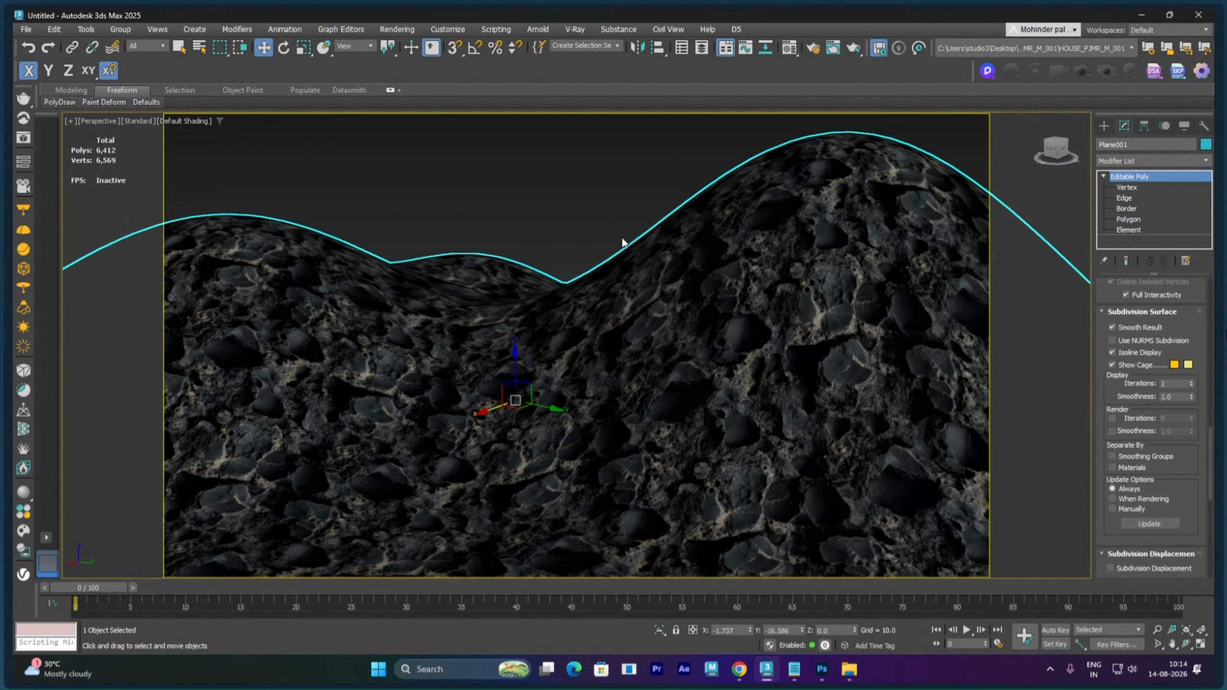
key(shift+q)
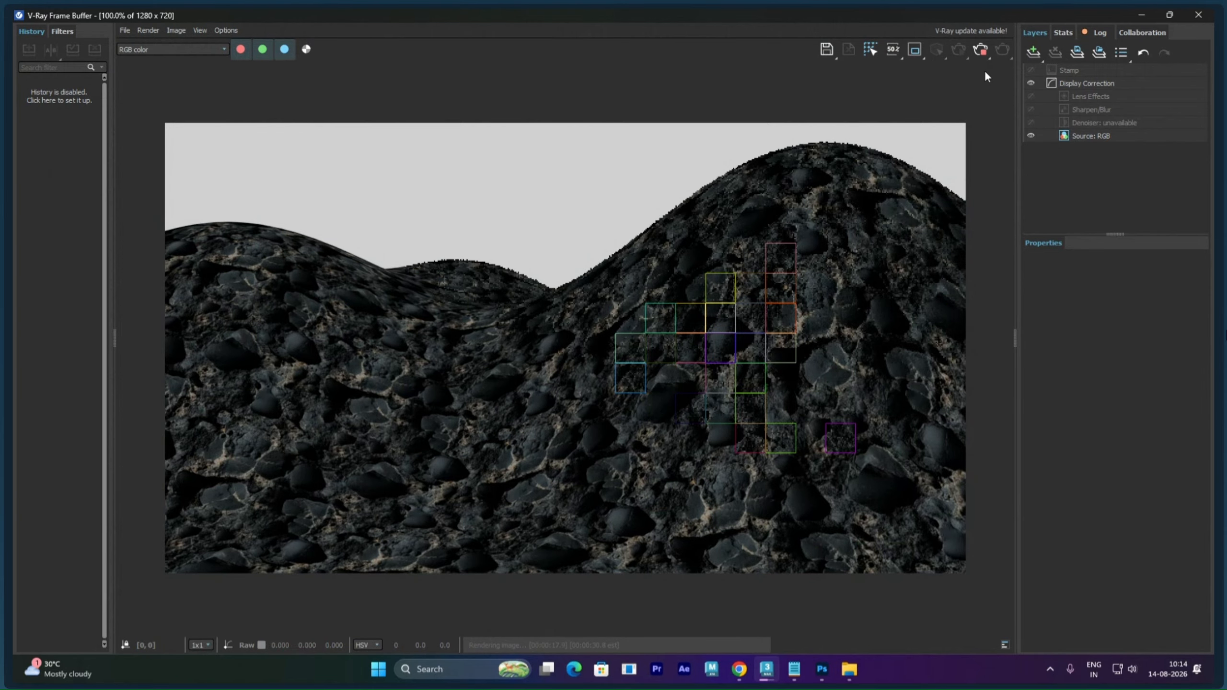
click(1189, 21)
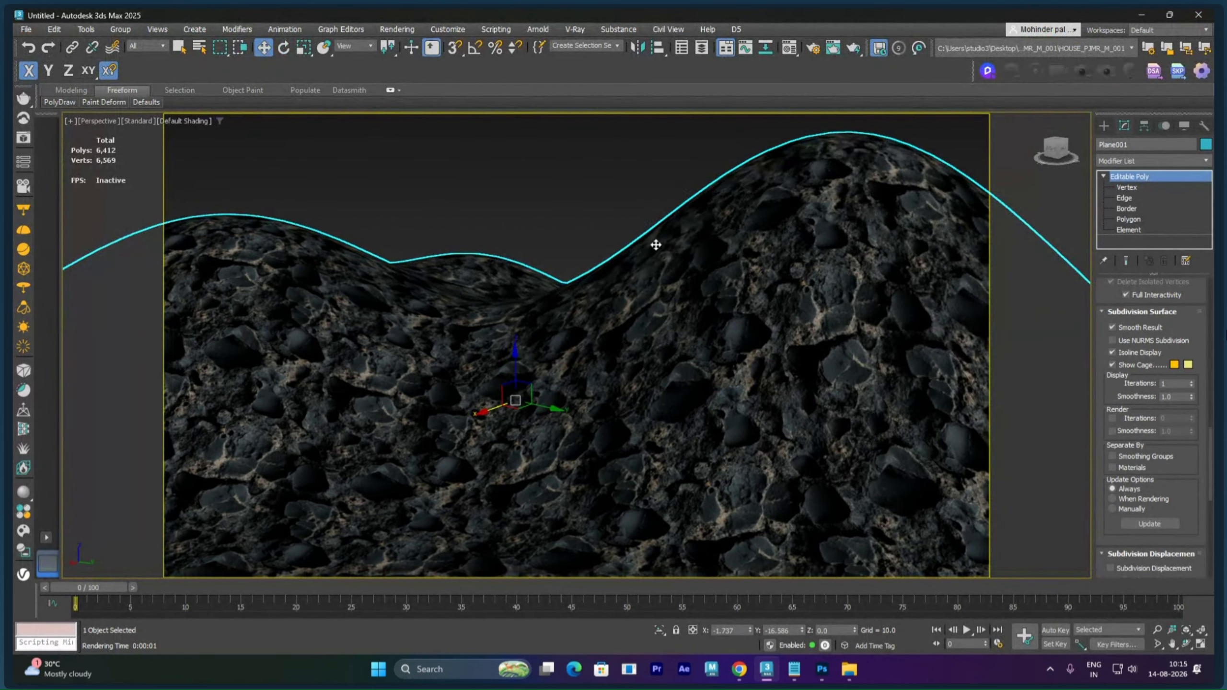
- Select the TREE_01 V-Ray proxy floating beside the terrain and import it as a mesh
alt+middle_drag(619, 228, 817, 184)
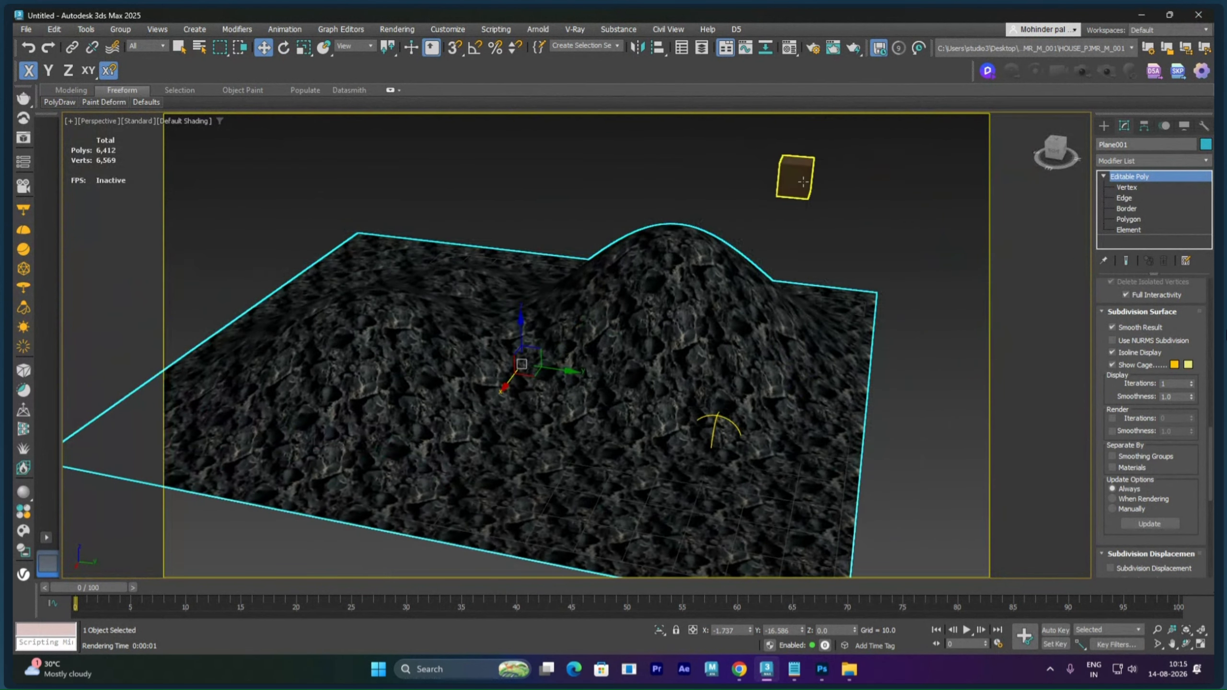
click(803, 181)
click(691, 295)
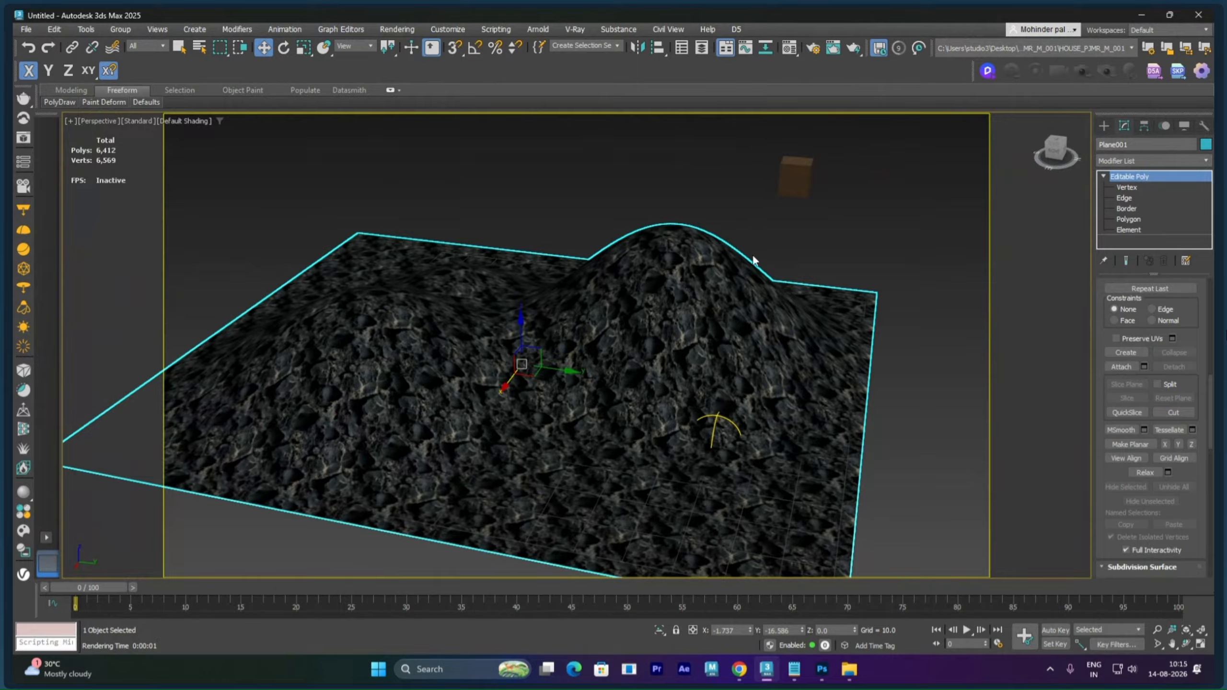
click(792, 189)
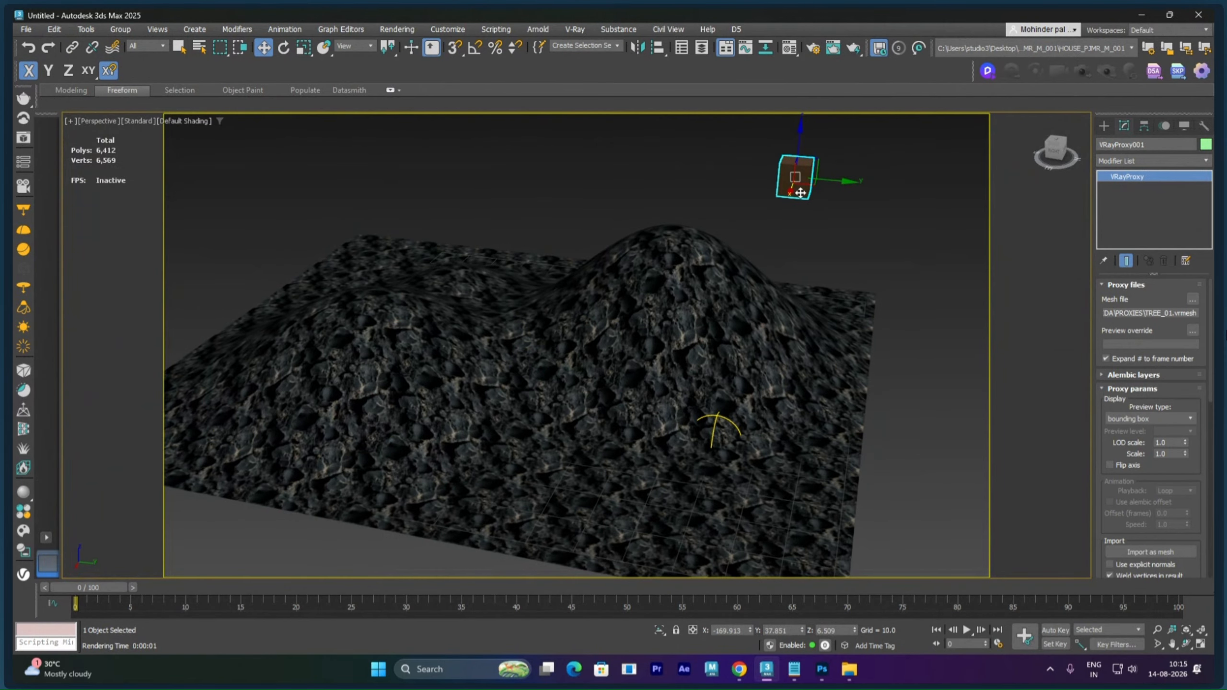
alt+middle_drag(795, 191, 818, 205)
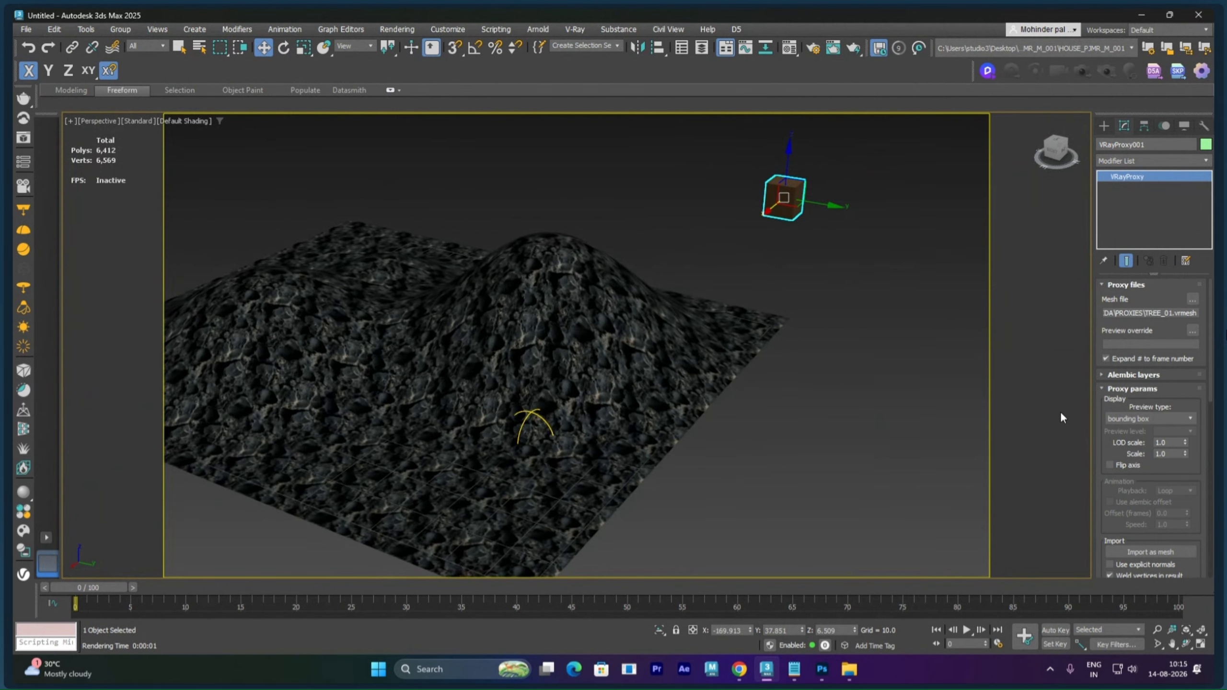
scroll(1111, 460, down, 5)
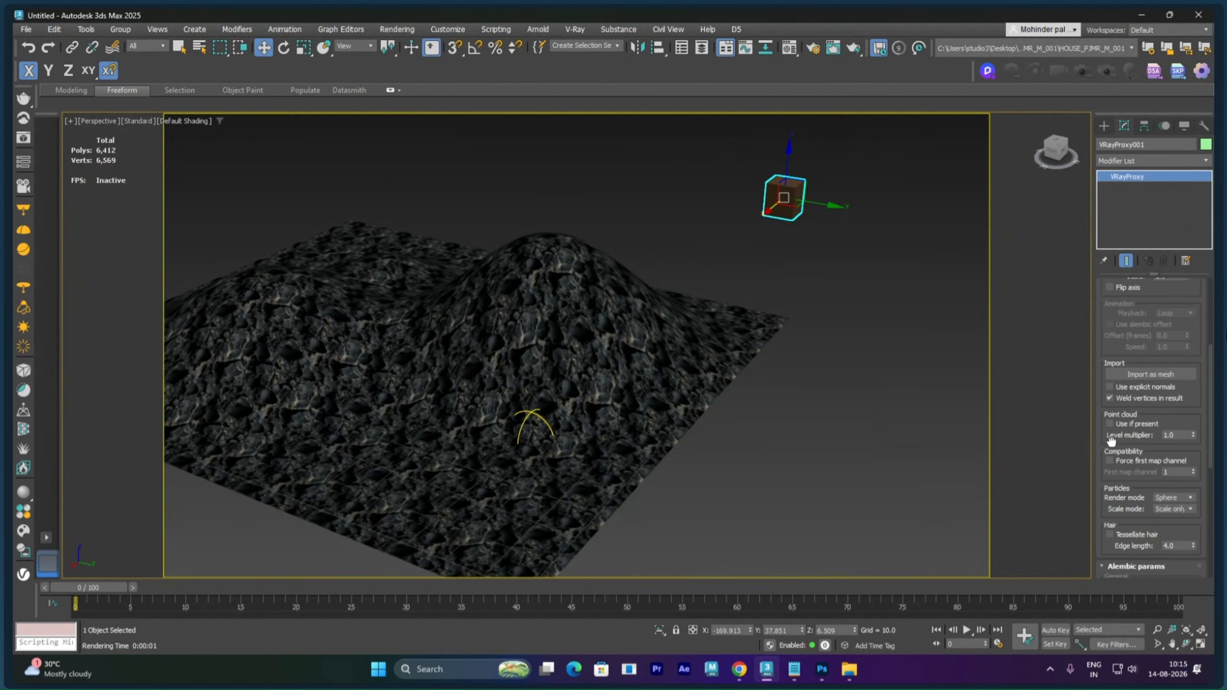
scroll(1106, 401, up, 3)
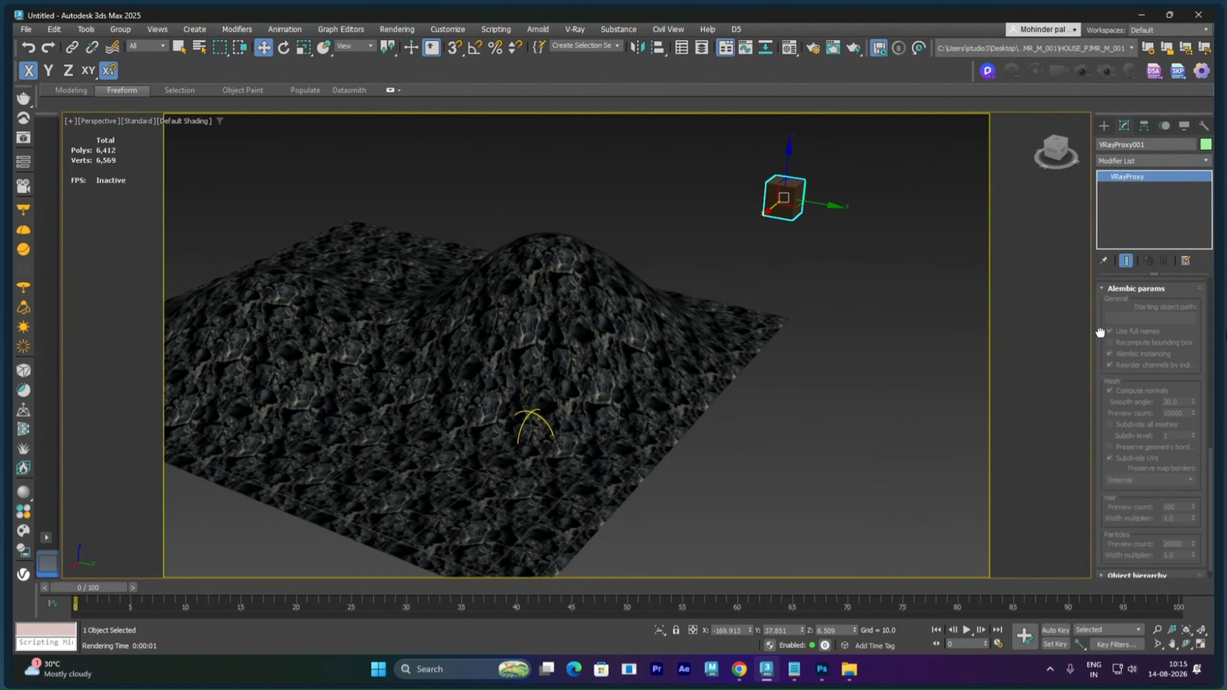
drag(1090, 397, 1091, 401)
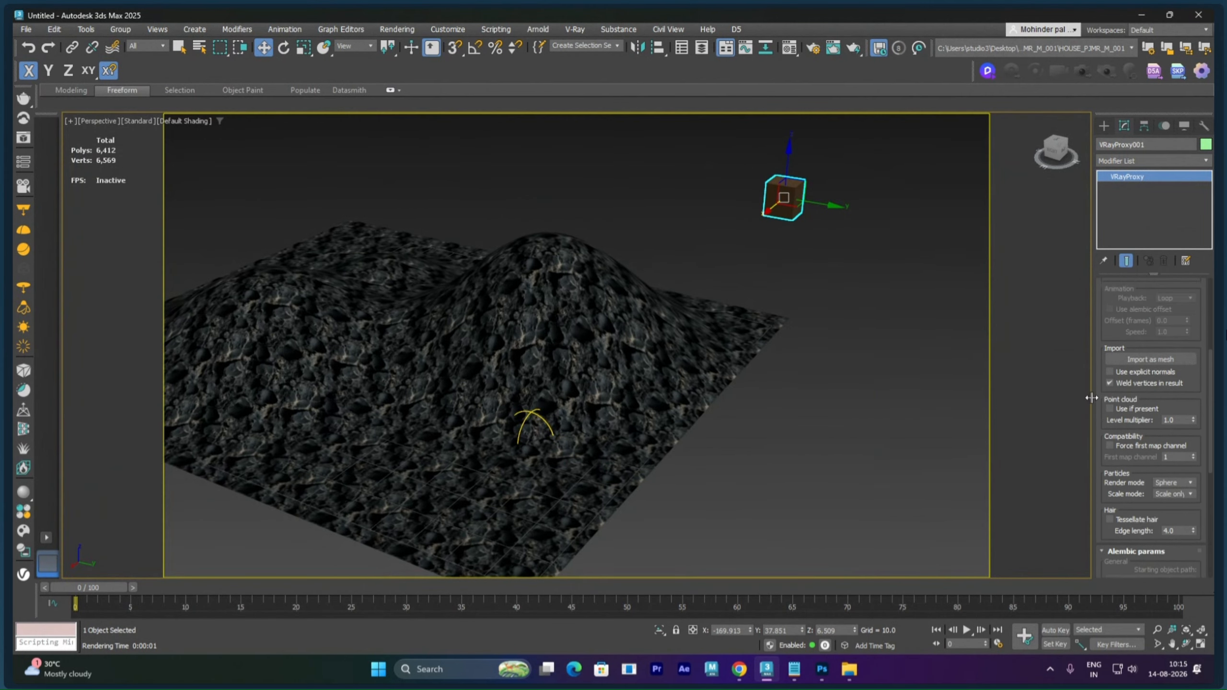
click(1136, 359)
scroll(645, 288, down, 4)
scroll(645, 288, up, 5)
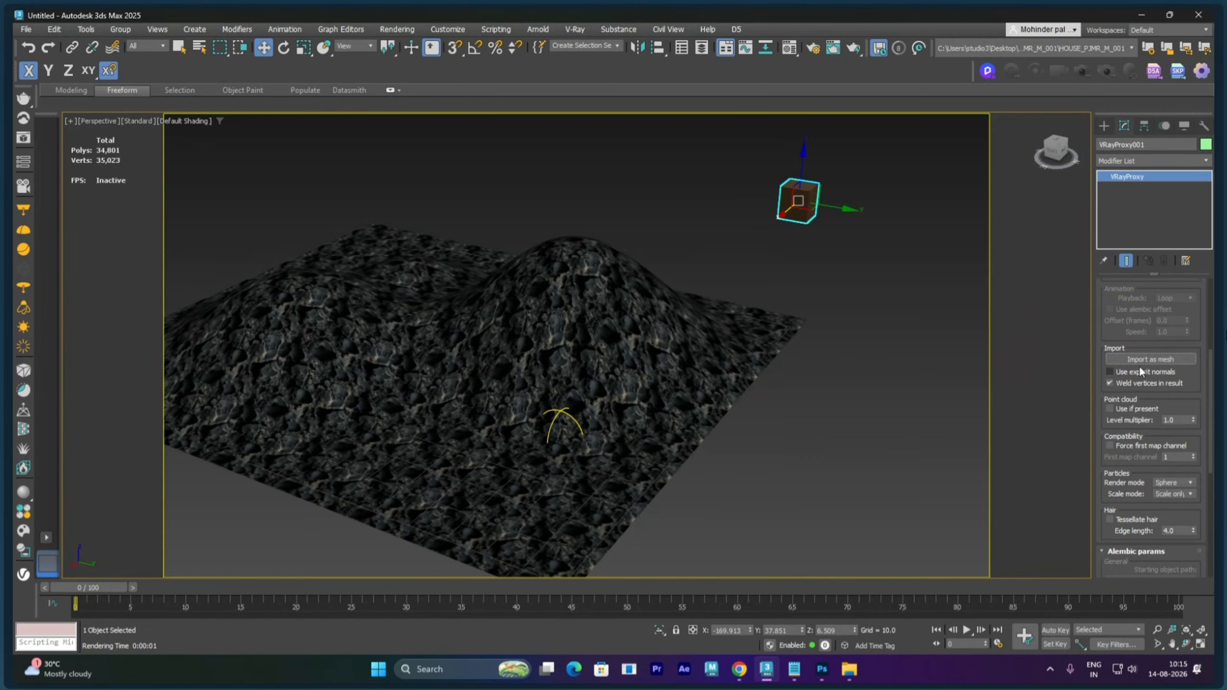
- Set the tree proxy's preview type to preview from file (faces) and move the proxy about 5 units in negative Y
scroll(1137, 345, up, 5)
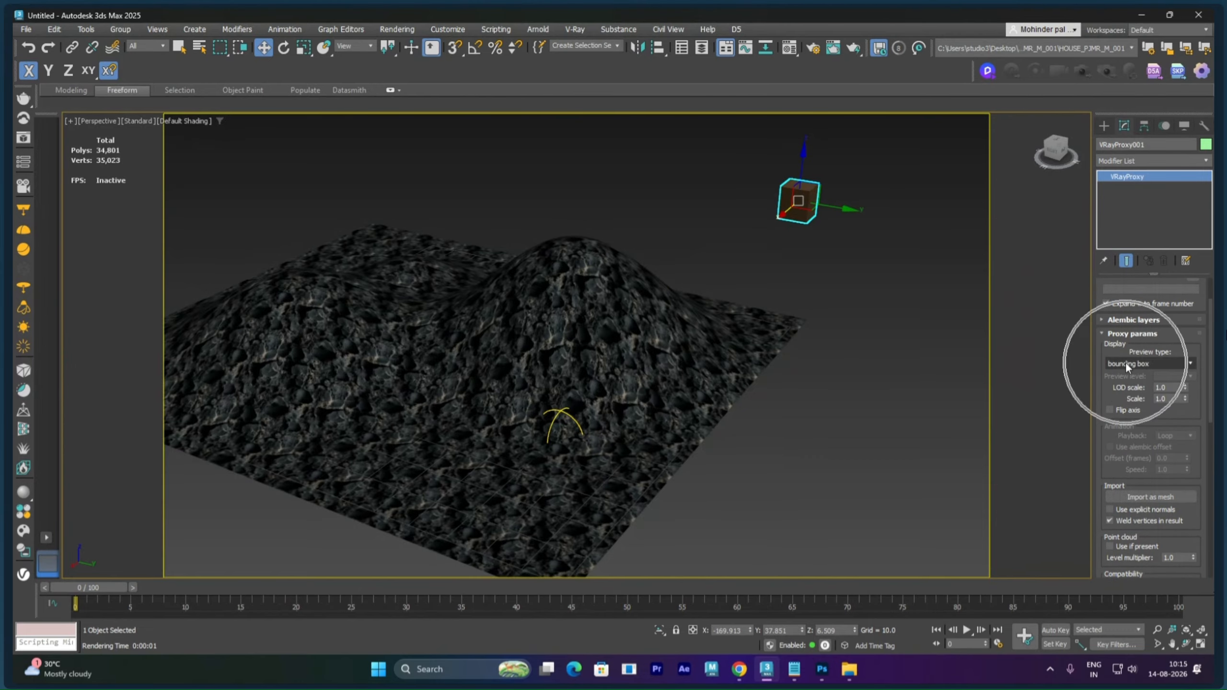
click(1139, 363)
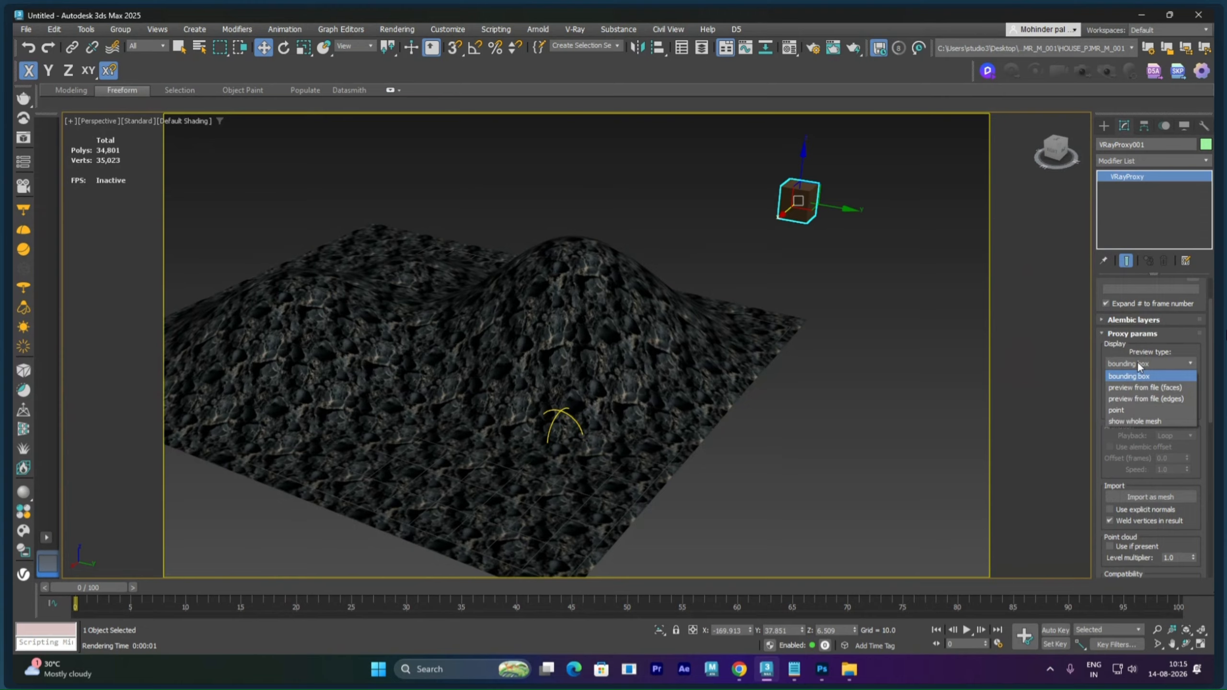
click(1139, 391)
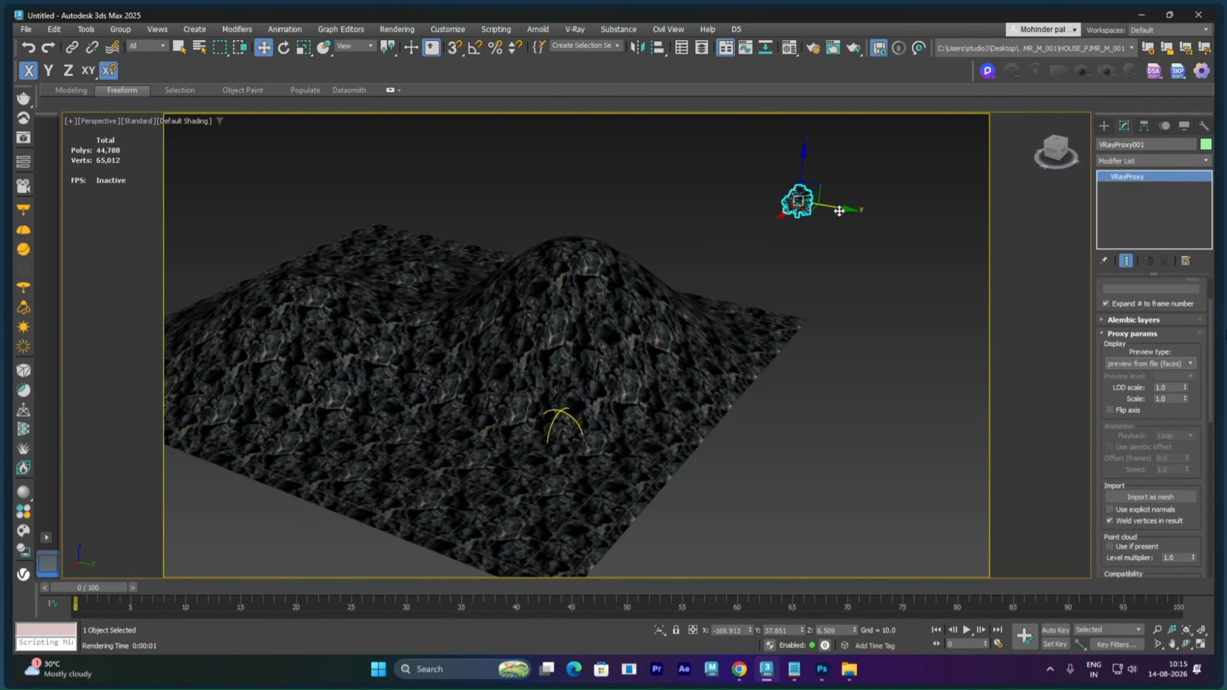
scroll(706, 219, up, 5)
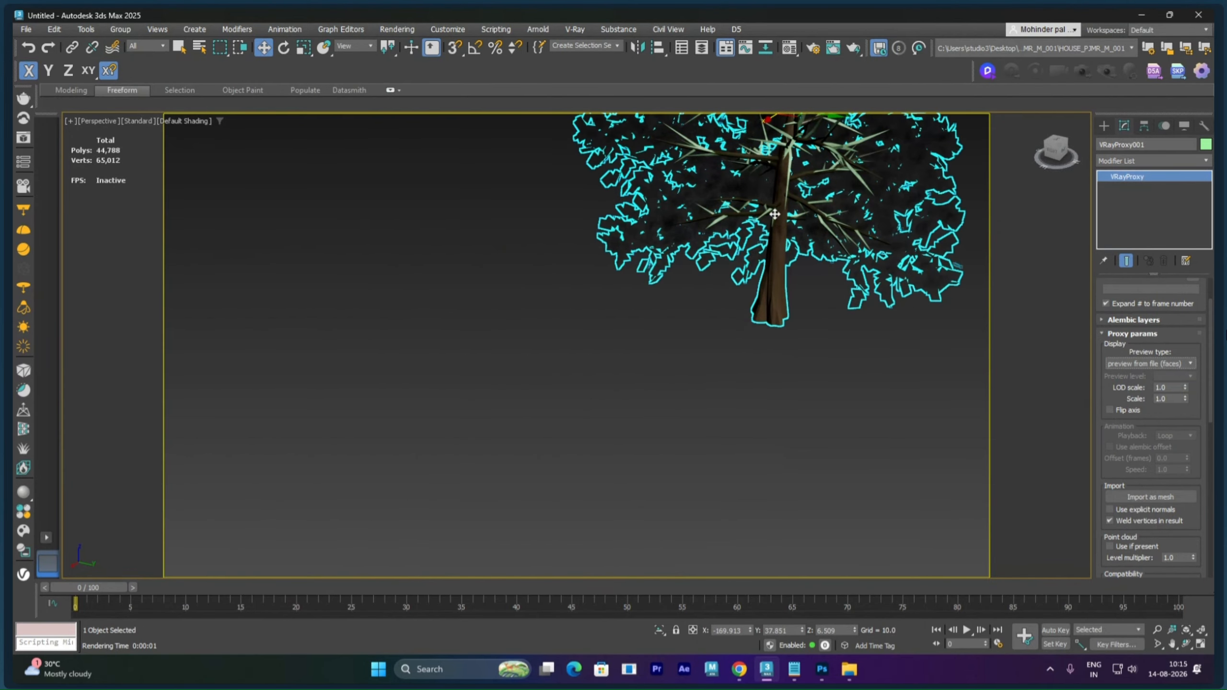
scroll(775, 213, down, 3)
drag(818, 184, 755, 173)
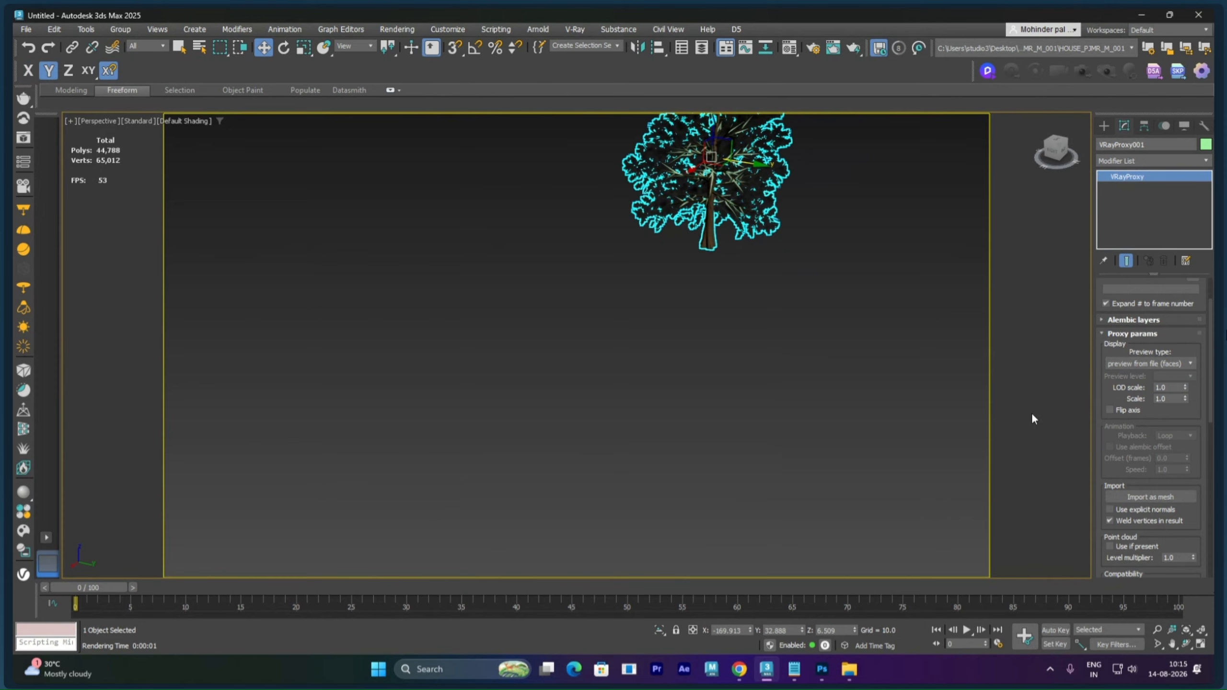
- Import the moved tree proxy as a mesh again and check its Alembic layers settings
click(1145, 498)
drag(1124, 539, 1114, 594)
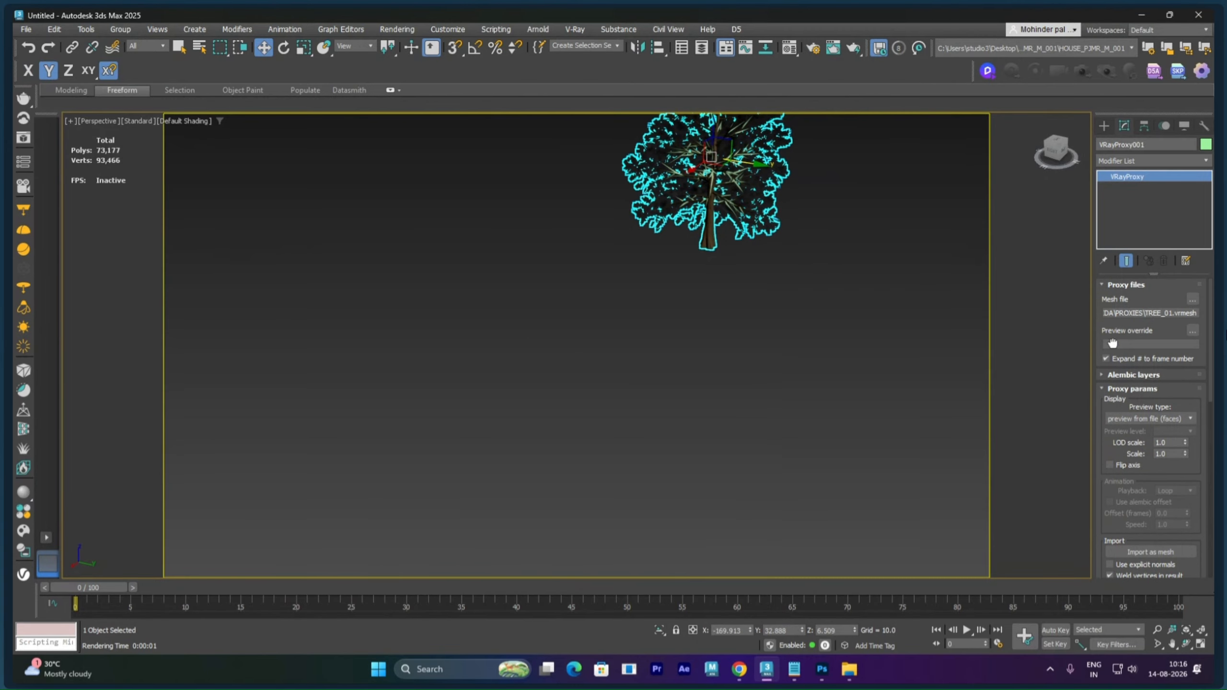
click(1105, 376)
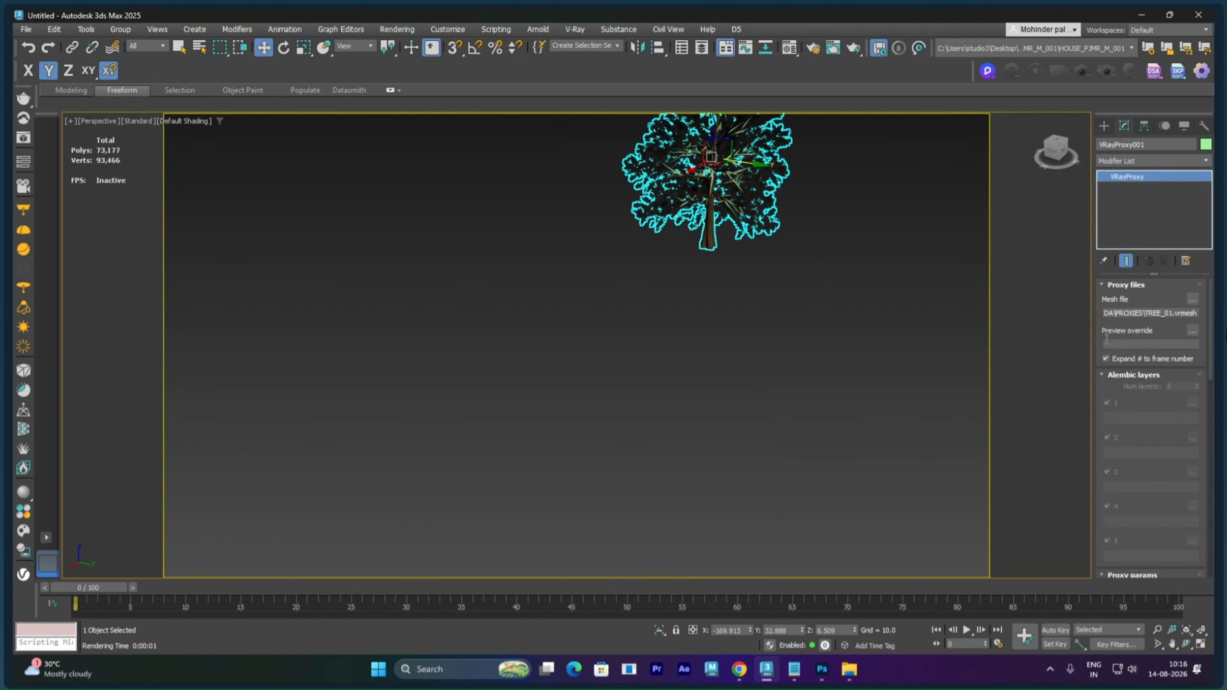
click(1109, 377)
- Enable Use explicit normals for the tree proxy and import it as a mesh once more
drag(1154, 493, 1137, 402)
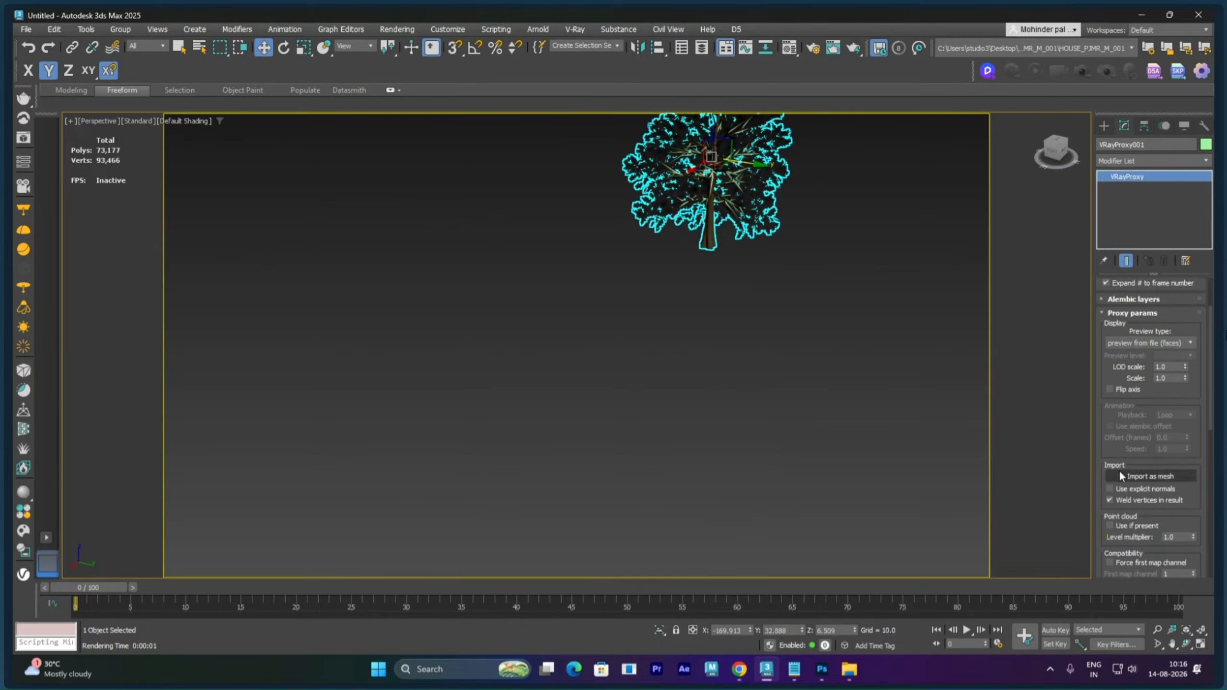
click(1110, 489)
click(1141, 476)
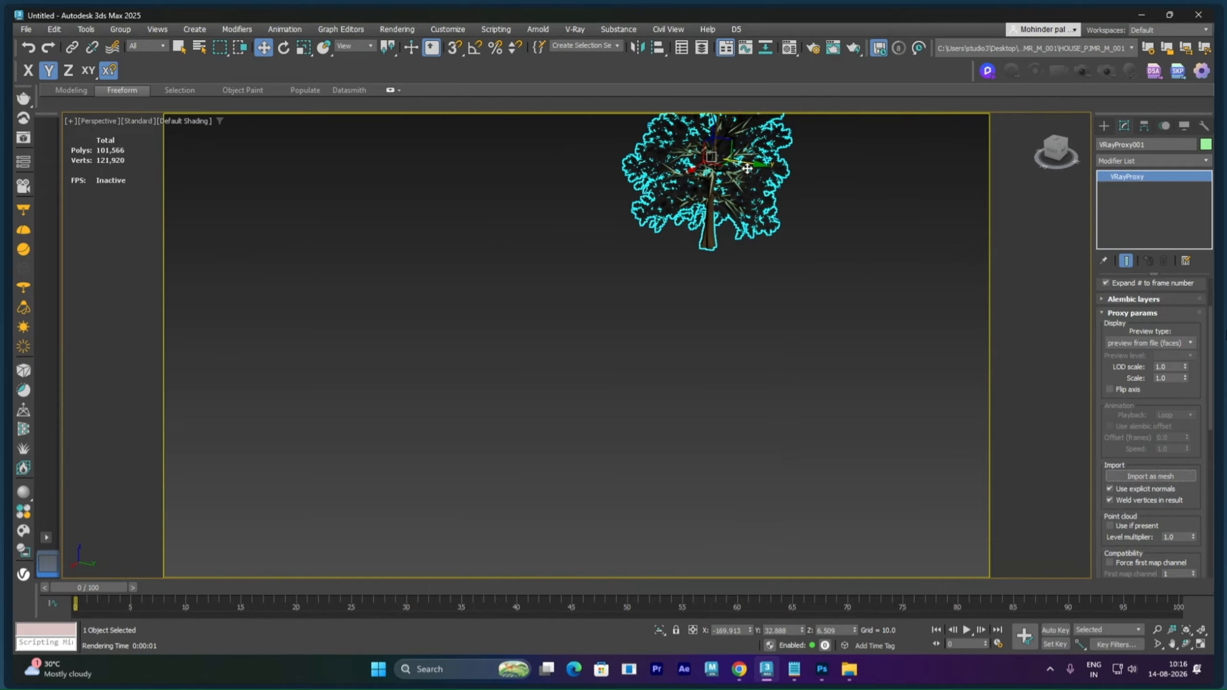
- Move the tree proxy along the Y axis to about Y 25.18, closer to the terrain's edge
drag(724, 227, 775, 245)
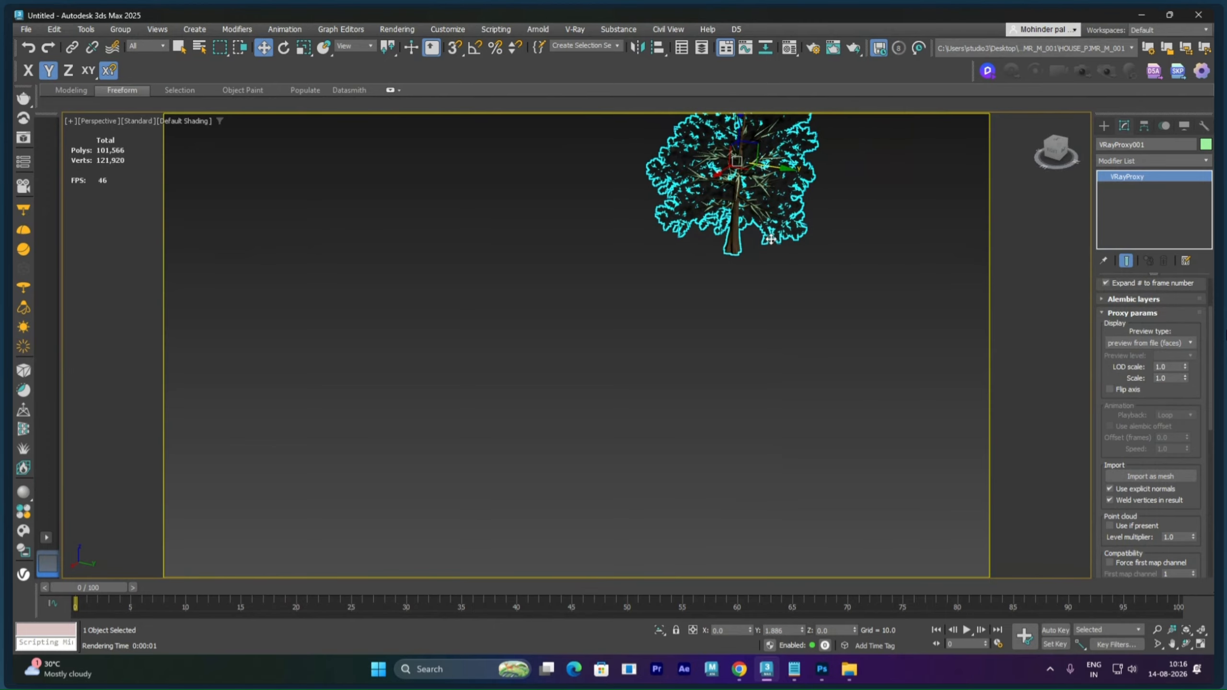
scroll(776, 245, down, 5)
scroll(763, 323, down, 8)
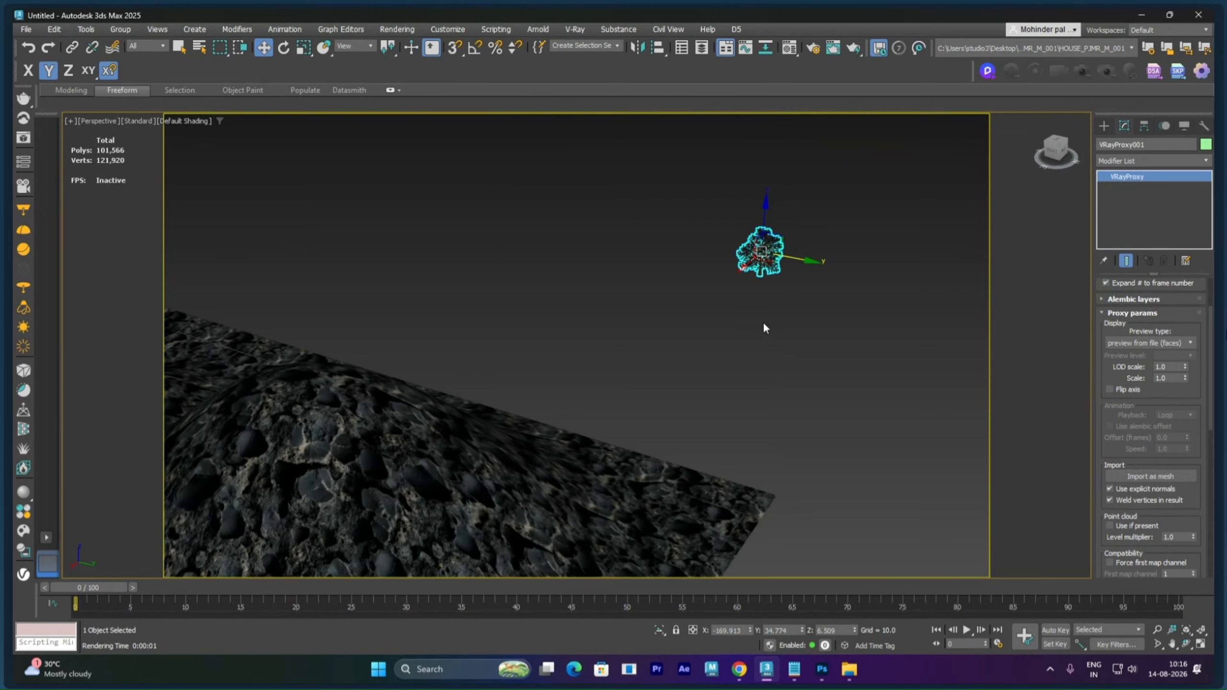
alt+middle_drag(754, 334, 758, 324)
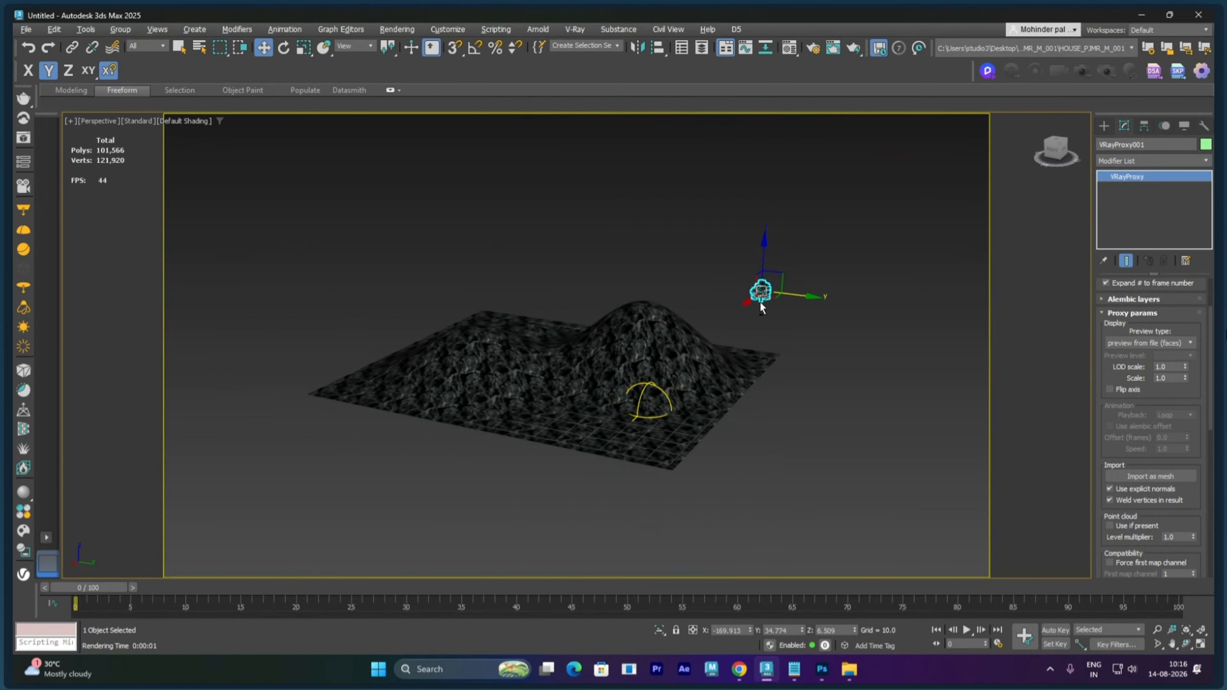
scroll(759, 319, up, 6)
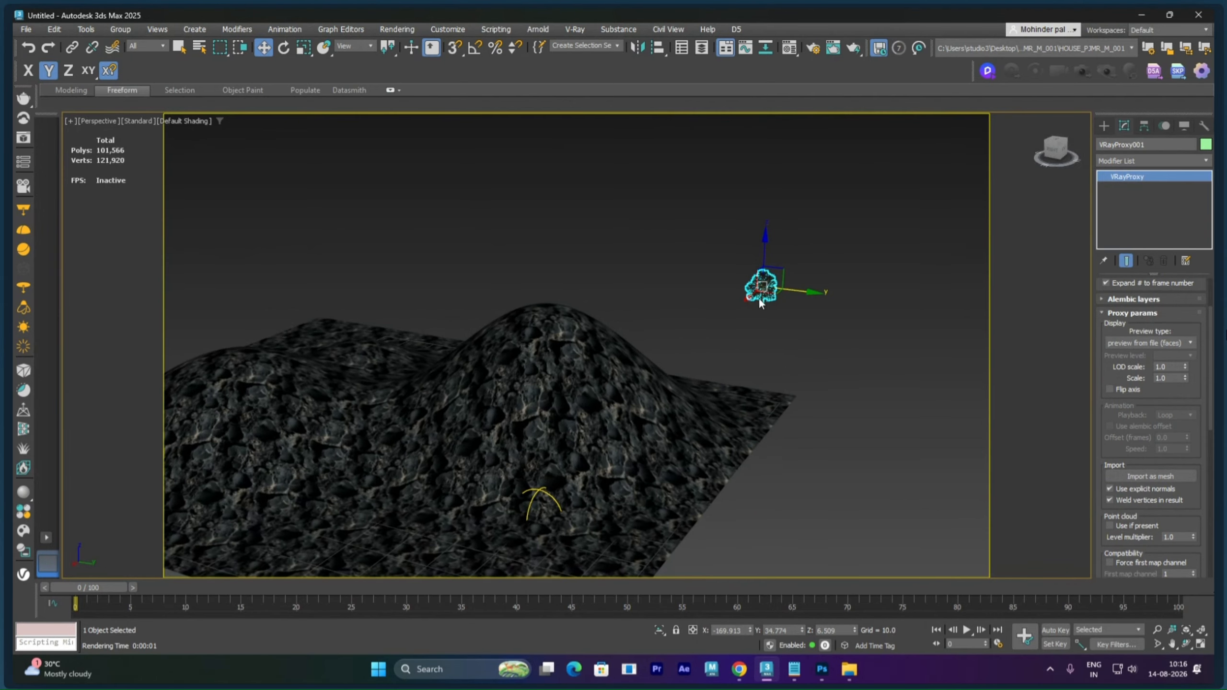
drag(802, 292, 779, 290)
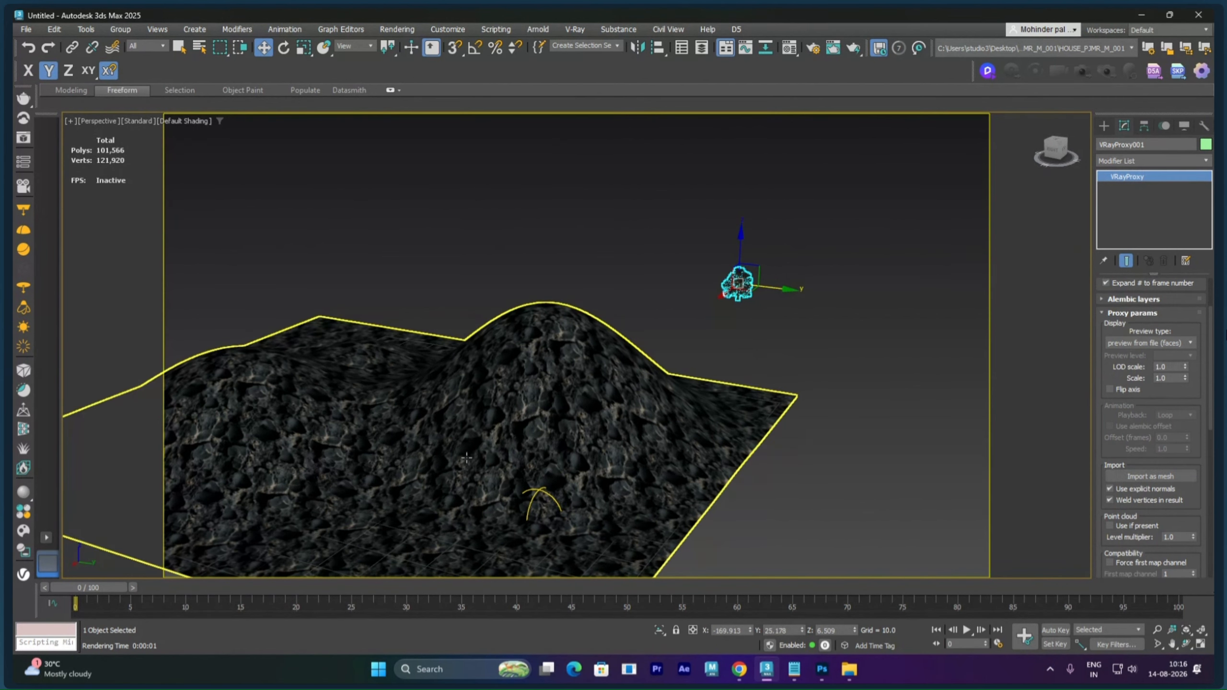
- Create a Scatter compound object from the tree proxy, with the terrain plane picked as an instanced distribution object
click(797, 356)
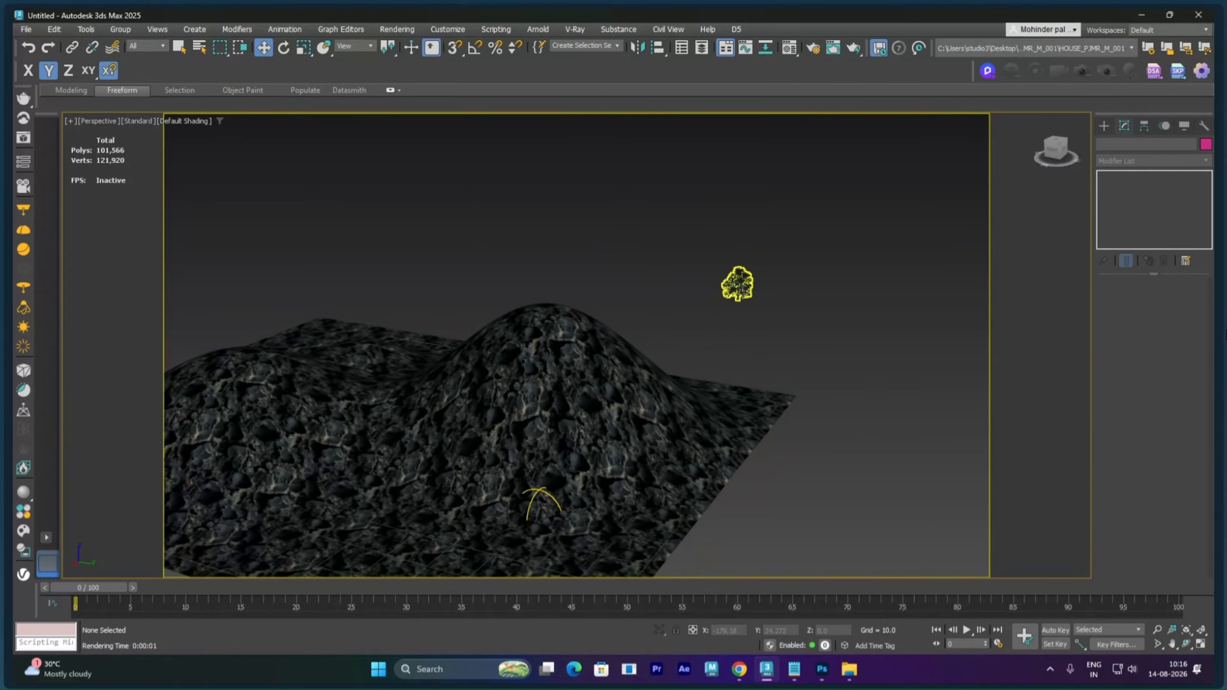
click(738, 289)
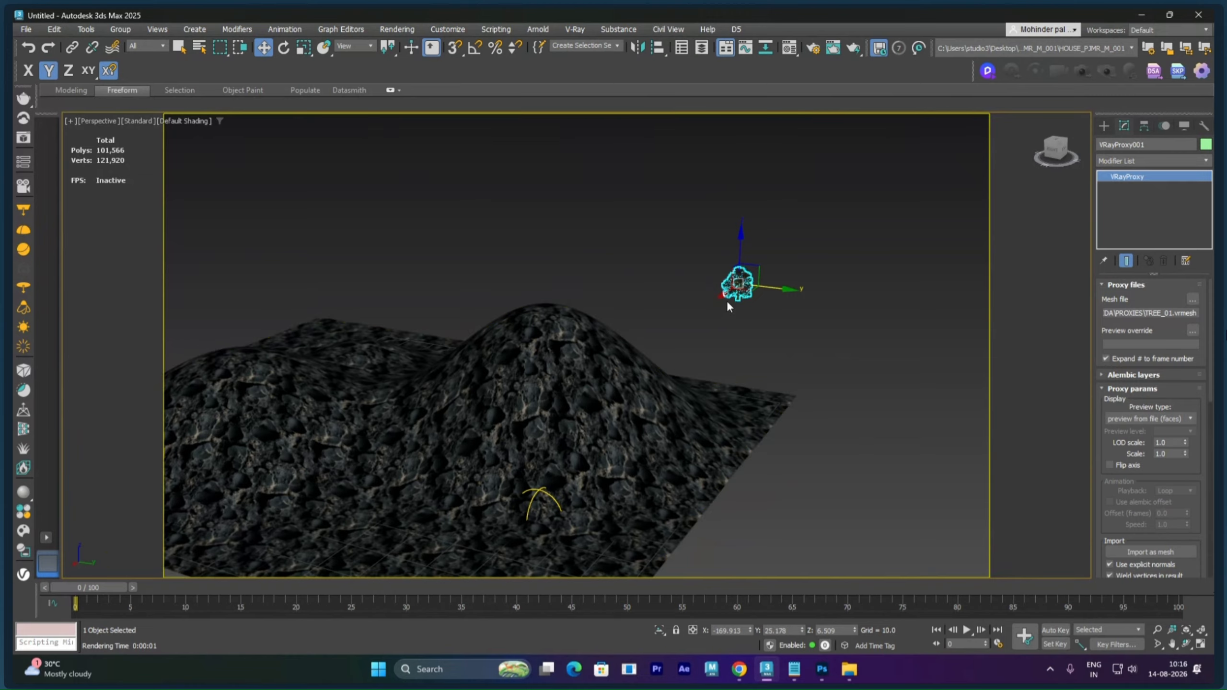
click(1103, 125)
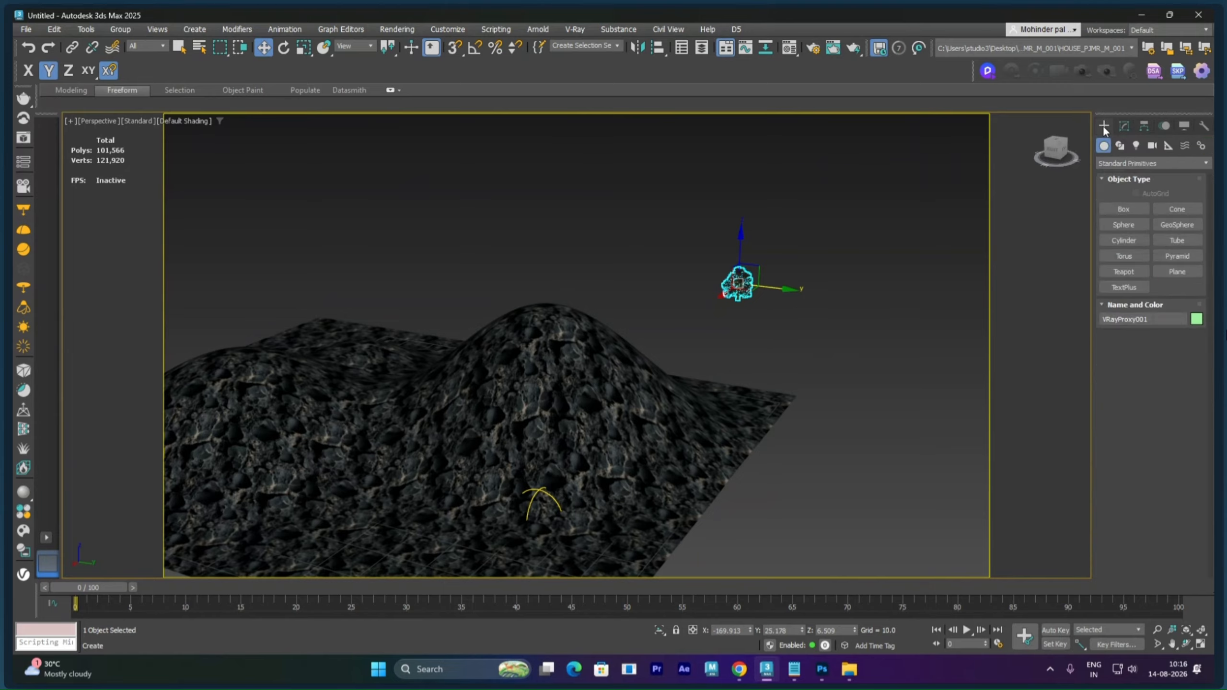
click(1107, 162)
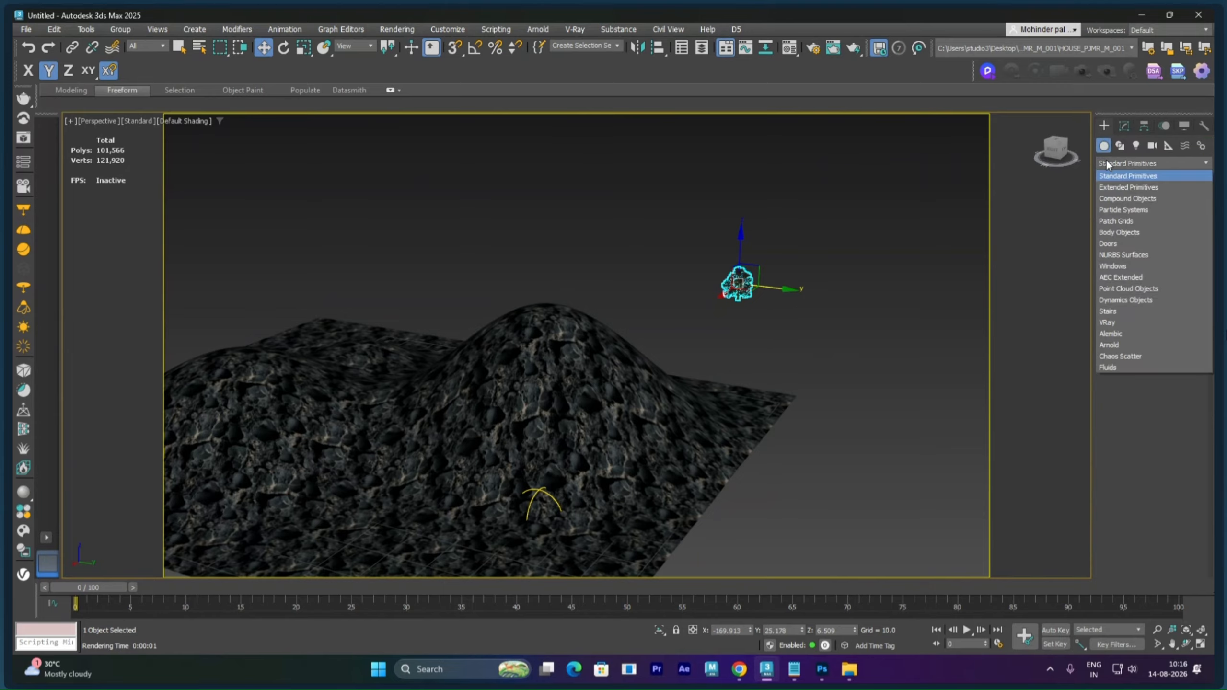
click(1107, 199)
click(1173, 209)
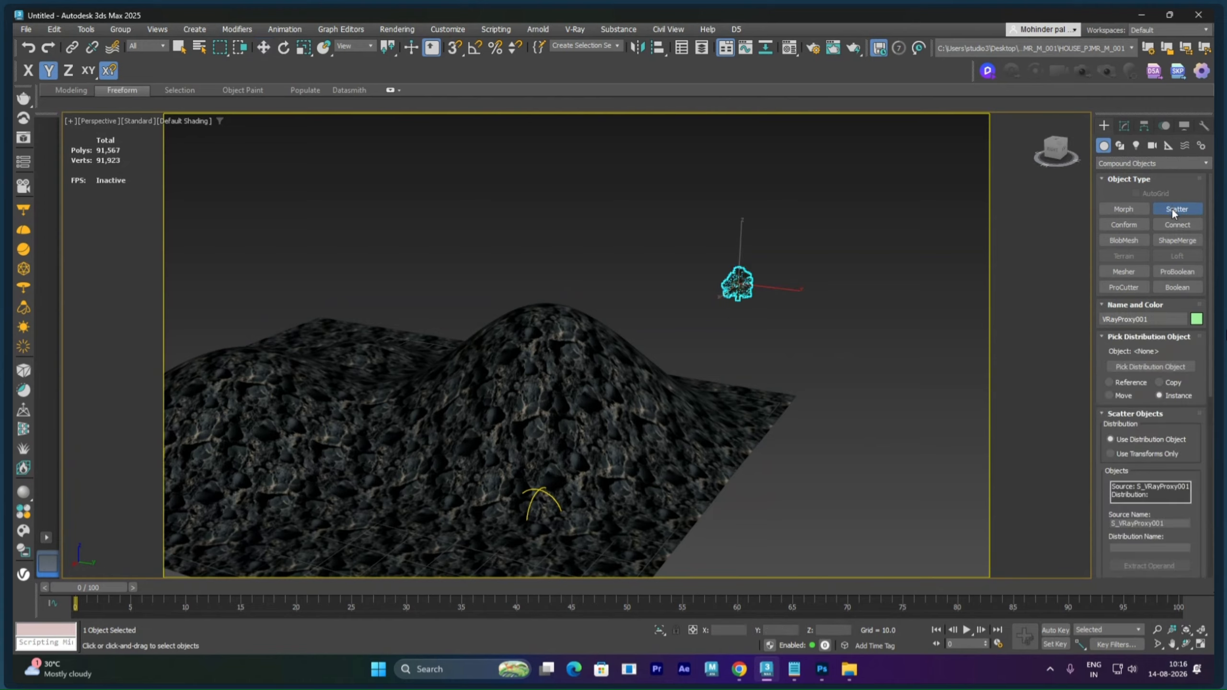
click(1162, 366)
click(671, 384)
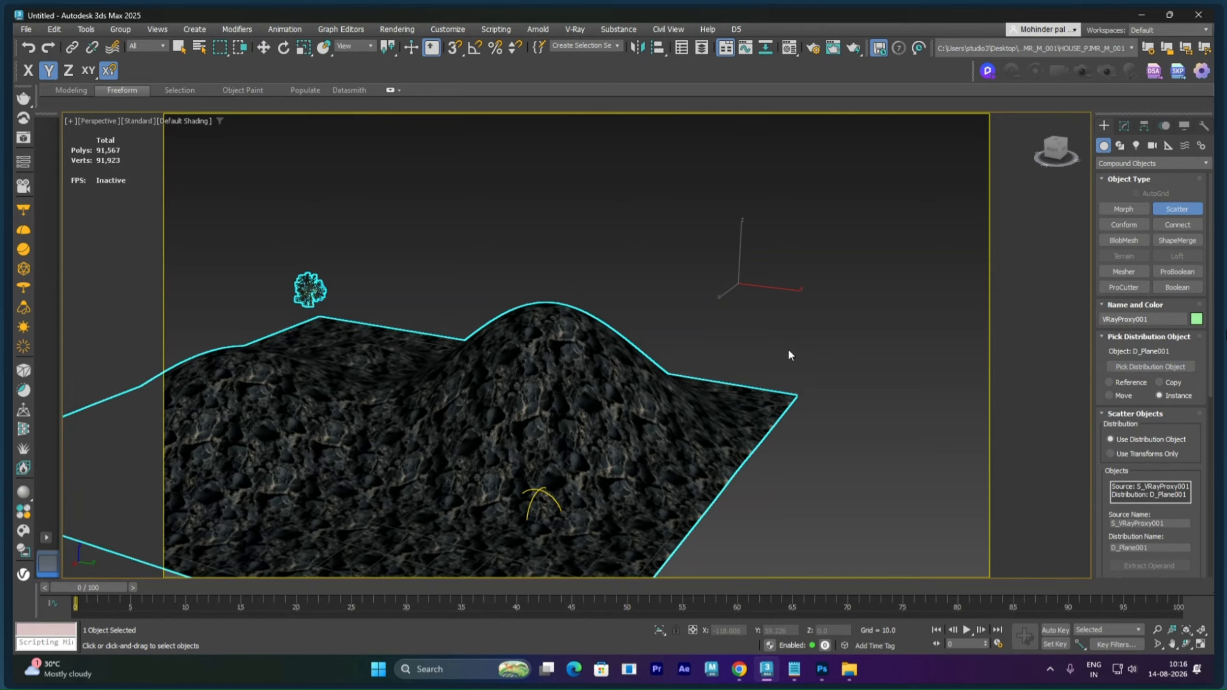
- Set the tree scatter's duplicates to 1000 and examine the coverage on the hills
scroll(1104, 517, down, 8)
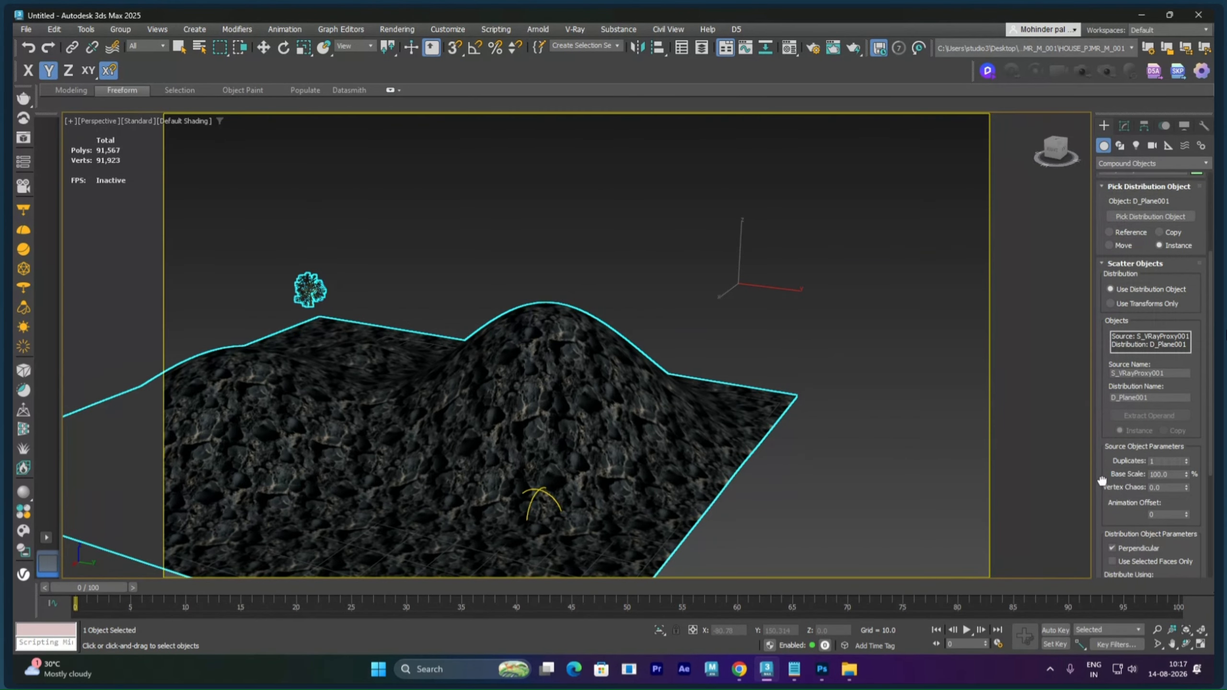
click(1173, 290)
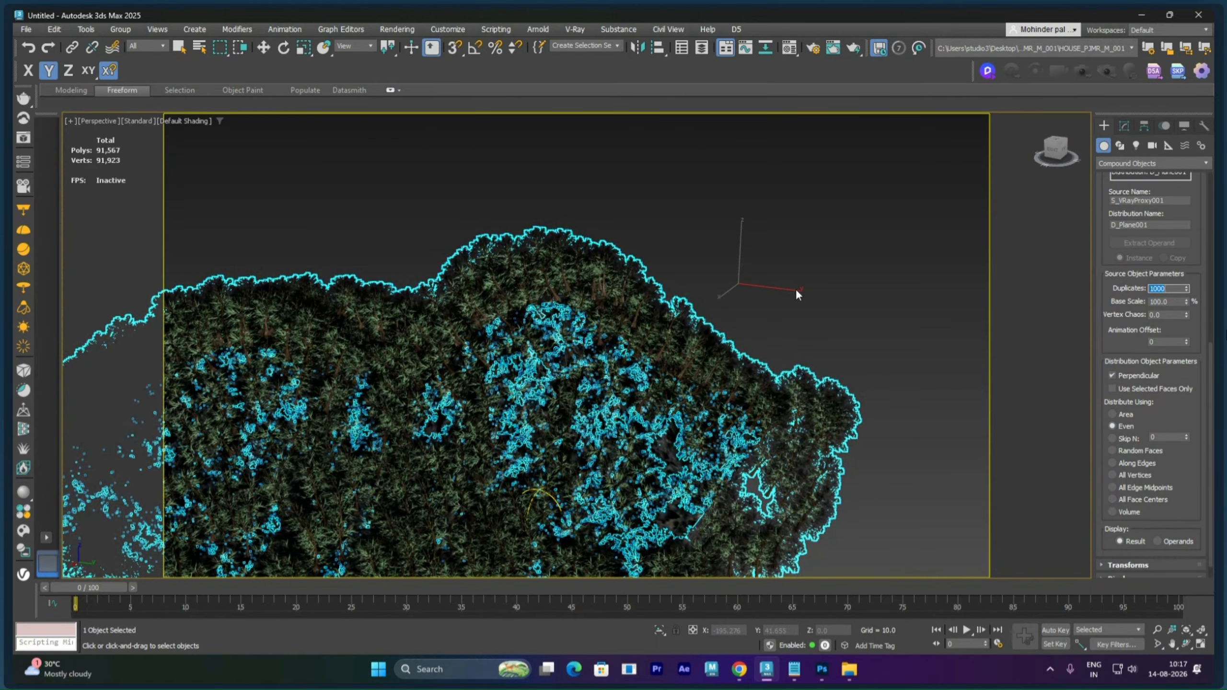
alt+middle_drag(515, 392, 495, 372)
scroll(454, 376, up, 6)
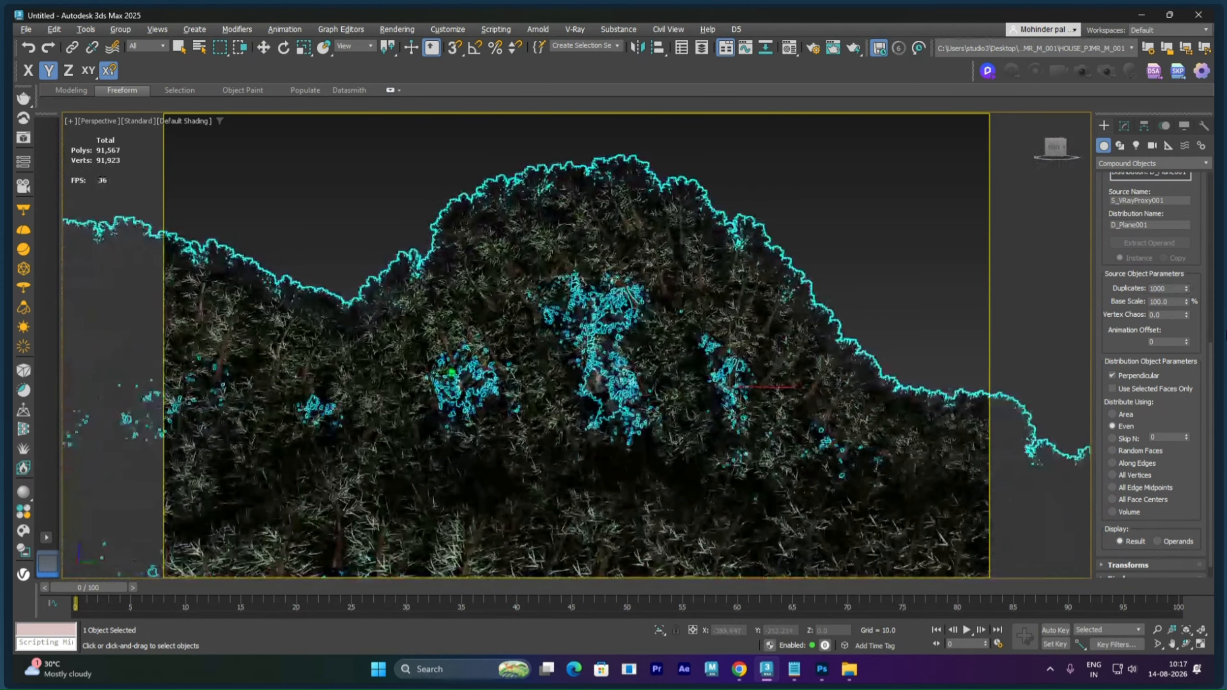
scroll(452, 373, up, 2)
scroll(452, 373, down, 2)
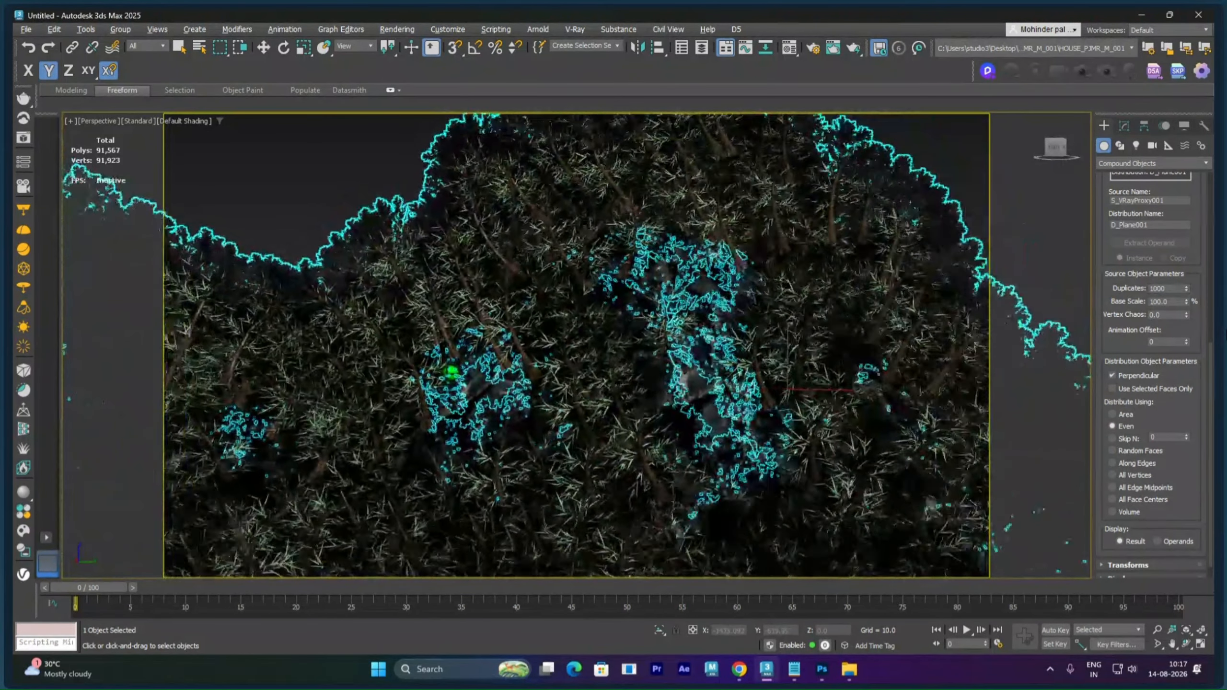
alt+middle_drag(452, 371, 465, 355)
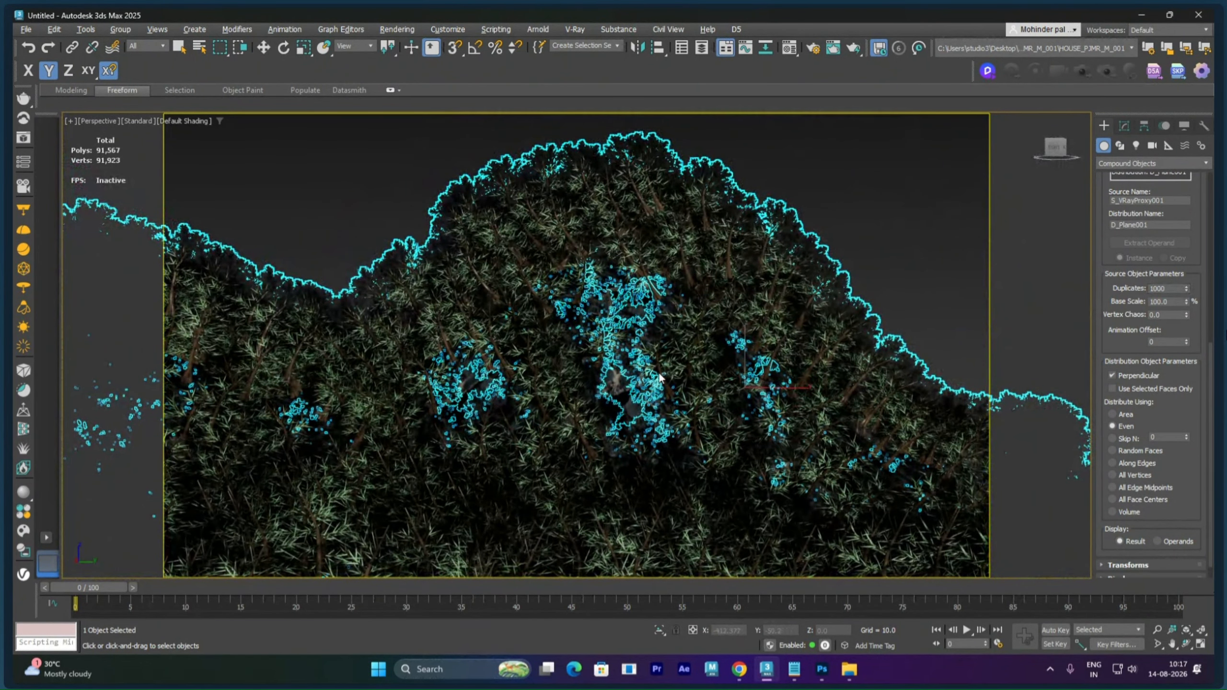
alt+middle_drag(696, 385, 677, 384)
mouse_move(658, 380)
alt+middle_down()
mouse_move(609, 382)
mouse_move(669, 385)
alt+middle_up()
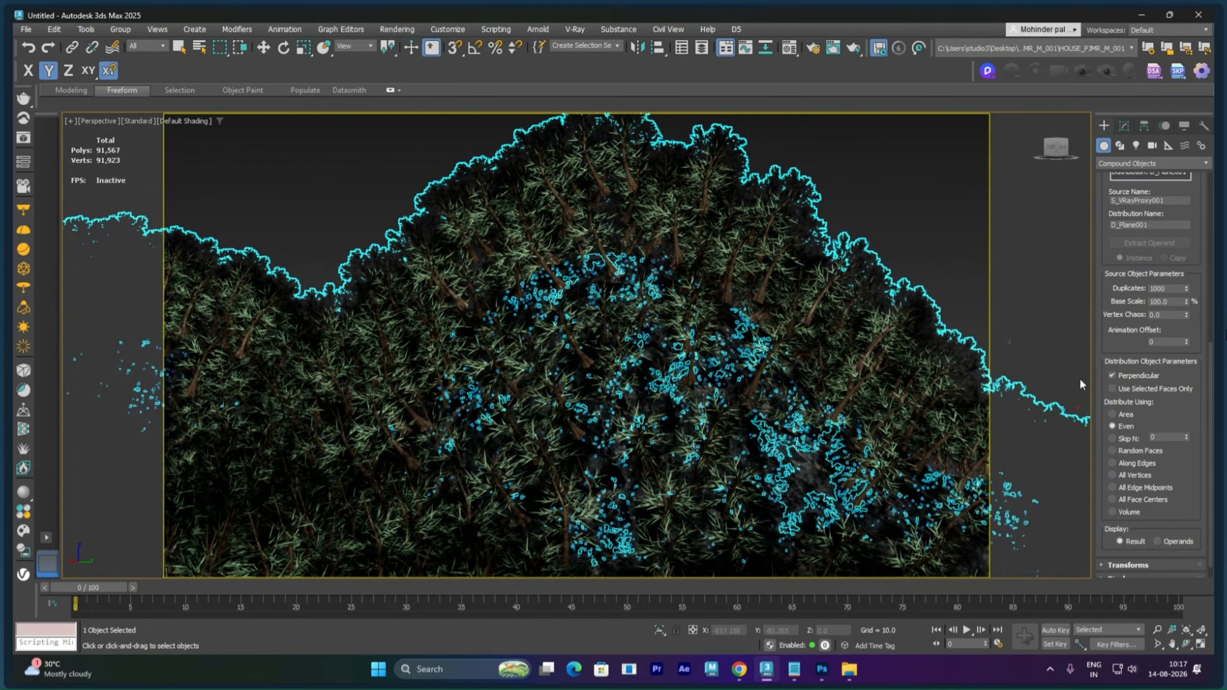
- Turn off Perpendicular for the scattered trees and set the duplicates to 200
click(1113, 377)
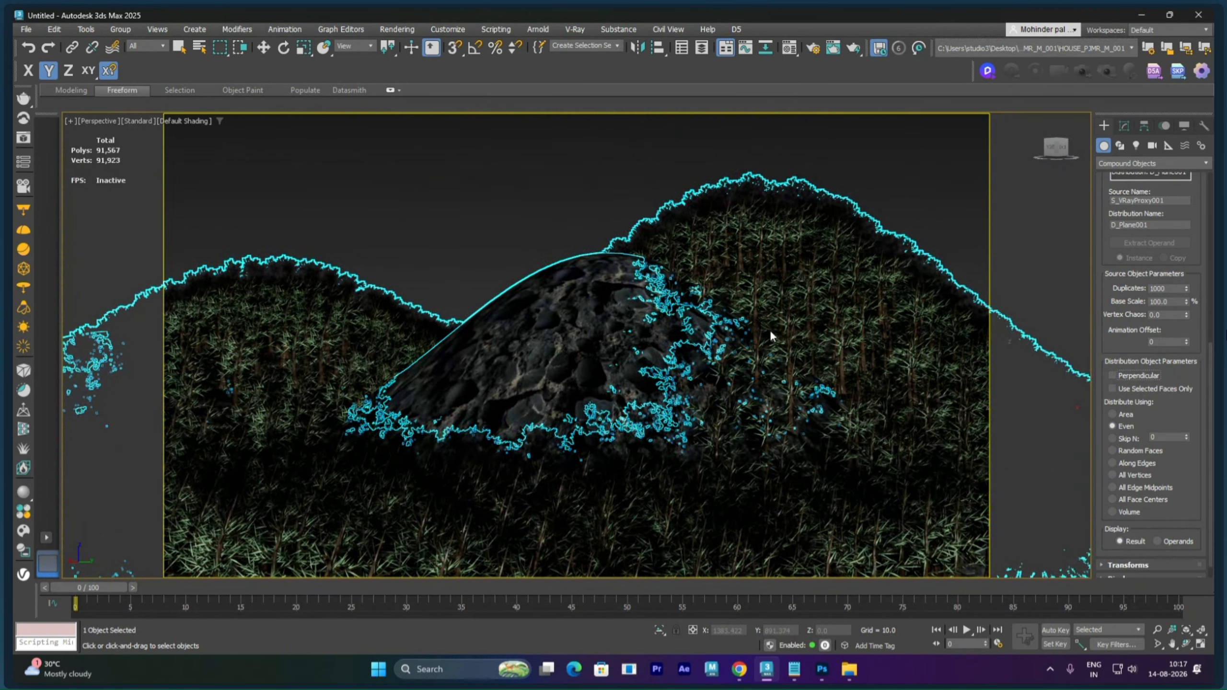
double_click(1169, 288)
text(200)
key(Return)
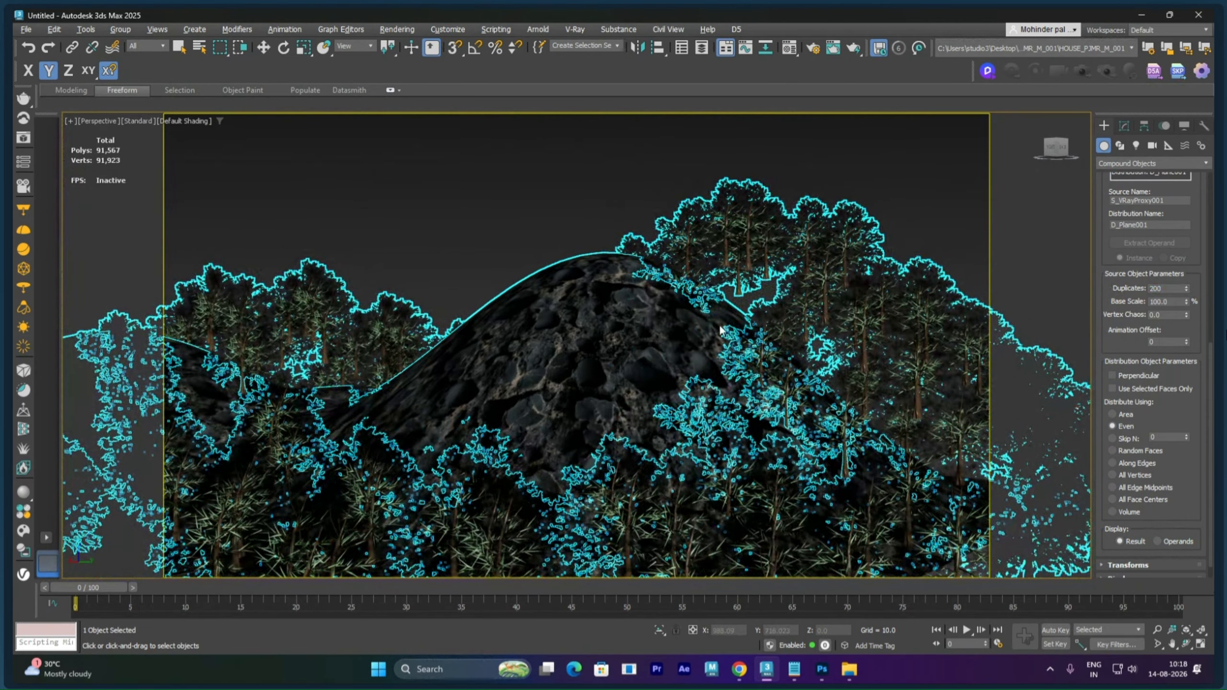
scroll(690, 329, up, 4)
alt+middle_drag(678, 331, 582, 314)
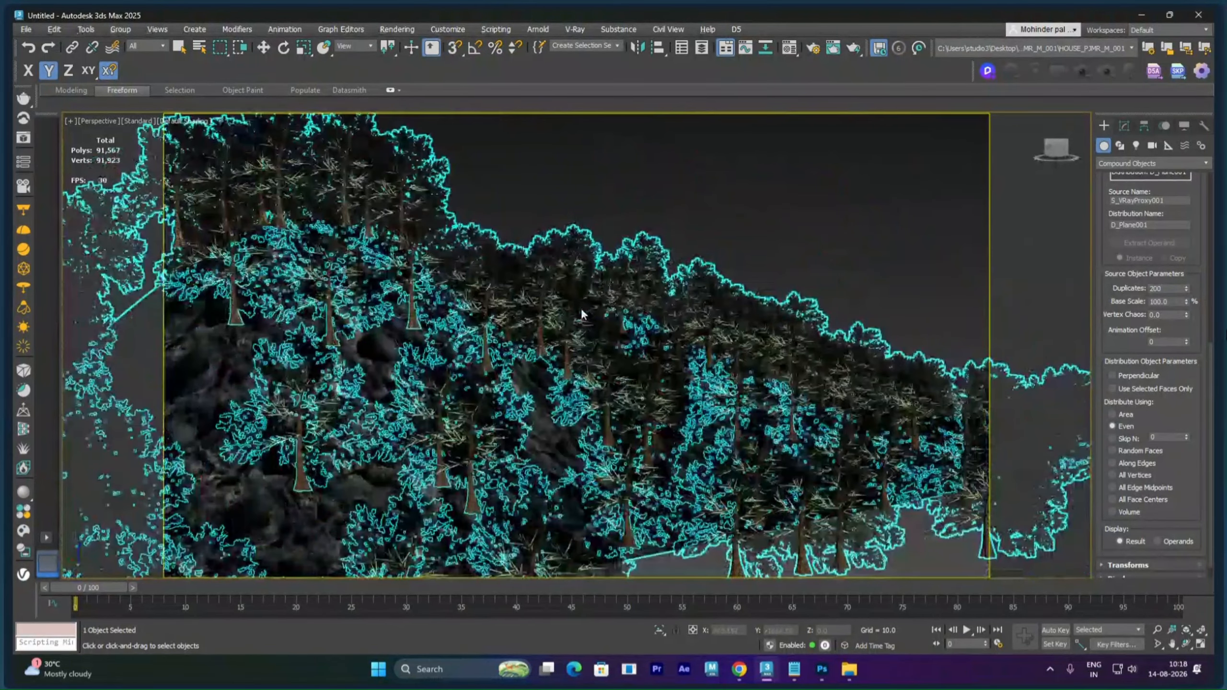
scroll(582, 314, up, 4)
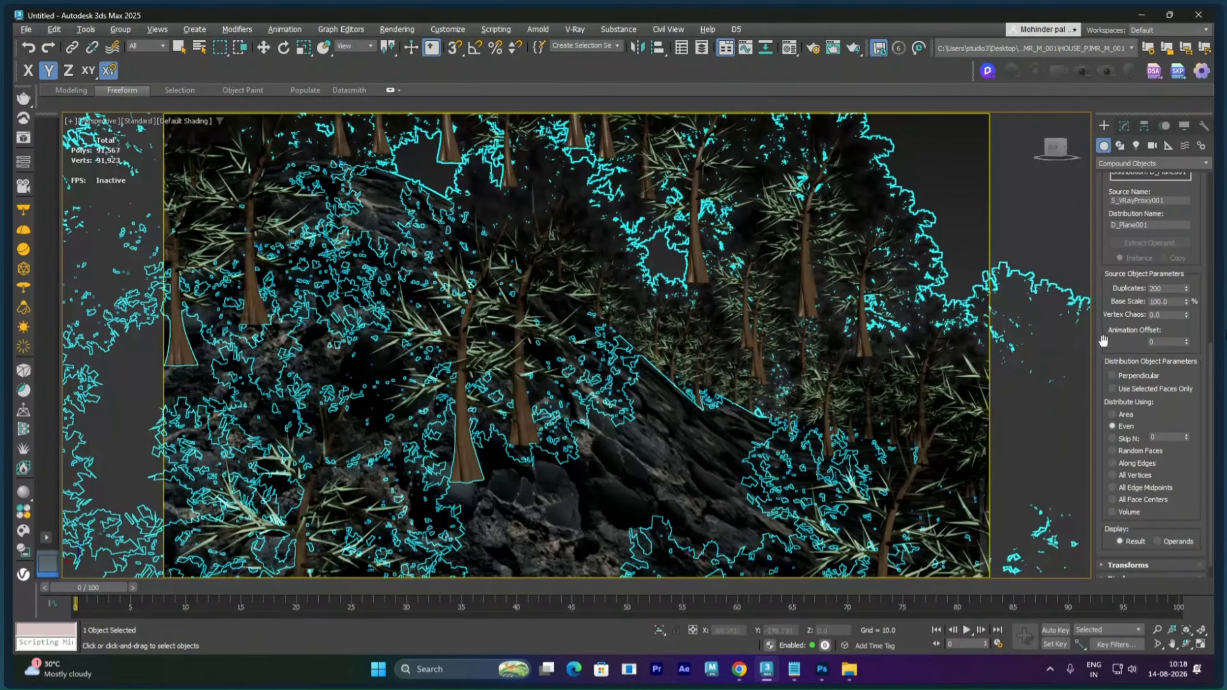
- Shrink the scattered trees by lowering Base Scale to just under 40%, and check their size on the slopes
click(1171, 301)
drag(1186, 301, 1207, 638)
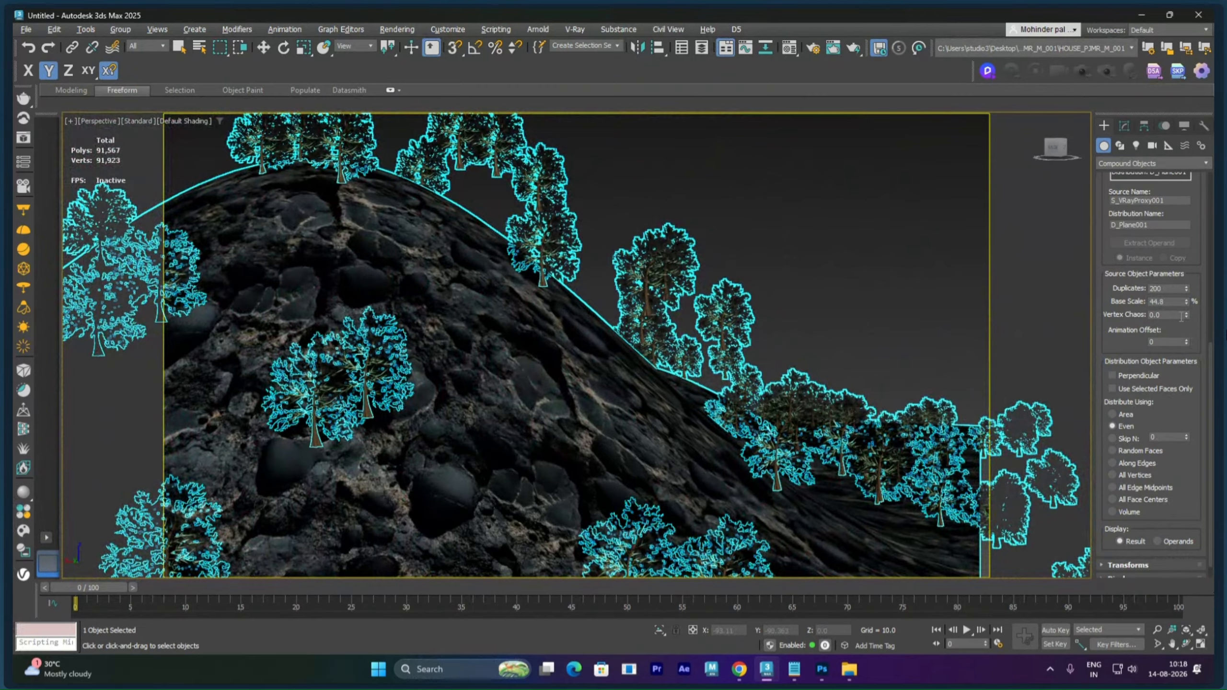
click(1186, 299)
drag(1189, 306, 1186, 343)
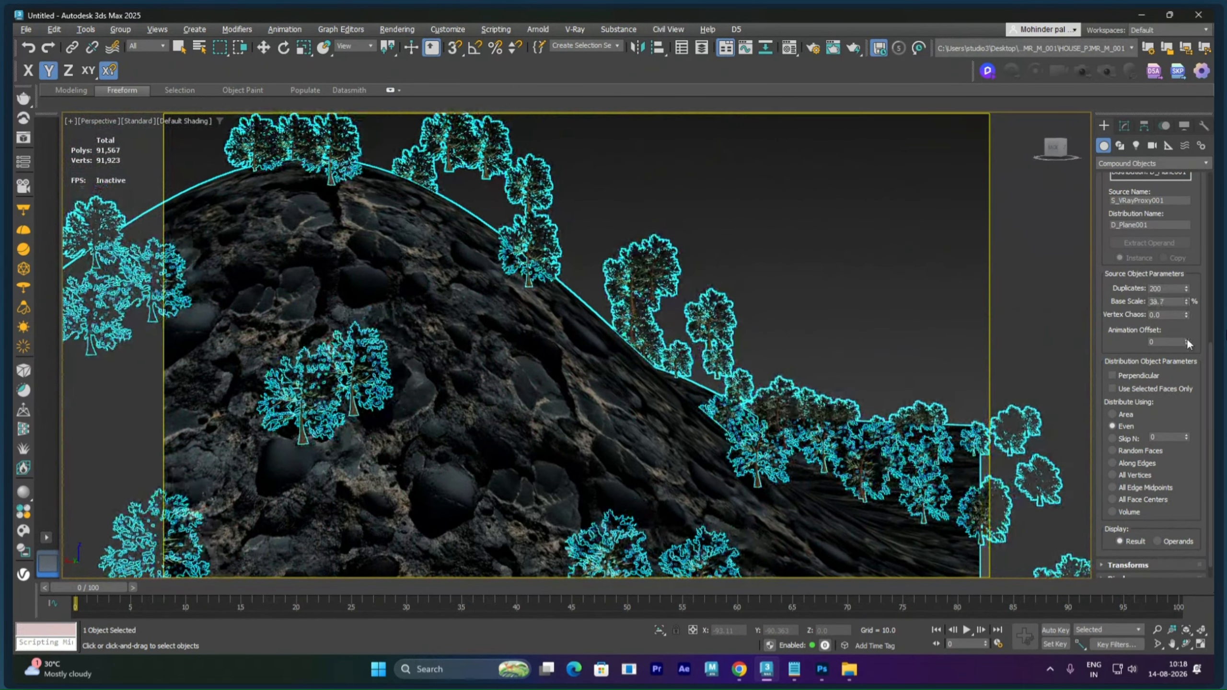
scroll(525, 345, down, 10)
alt+middle_drag(525, 345, 791, 381)
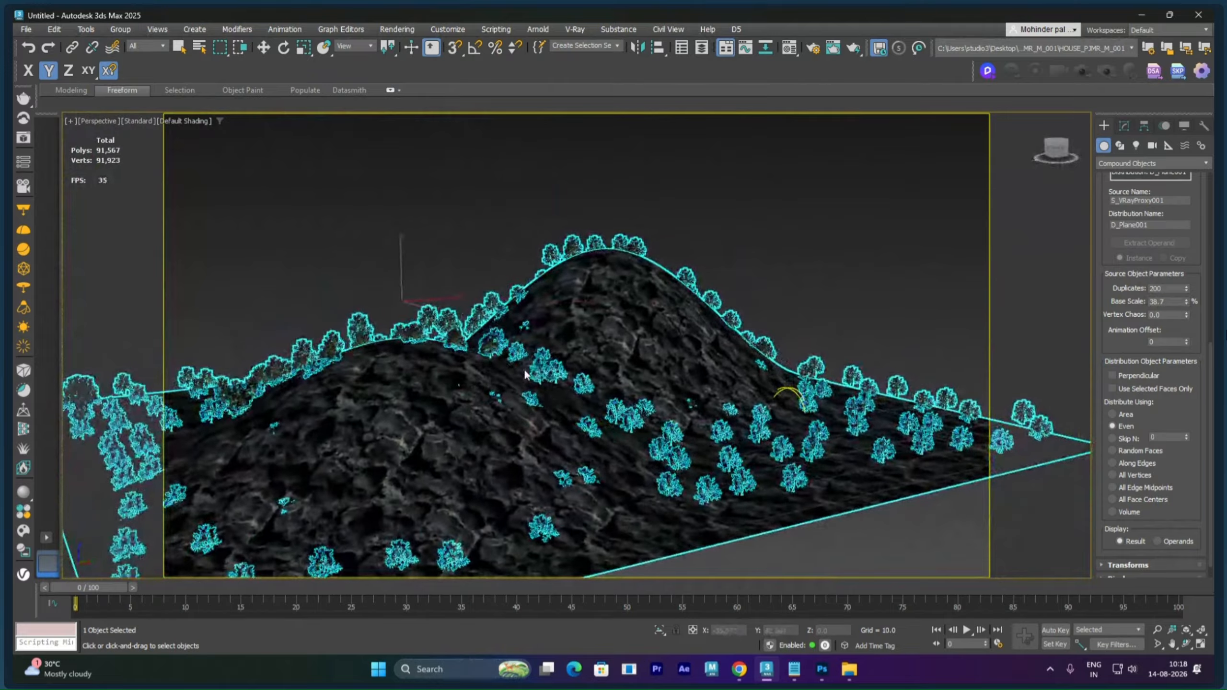
scroll(489, 361, up, 3)
scroll(489, 360, up, 12)
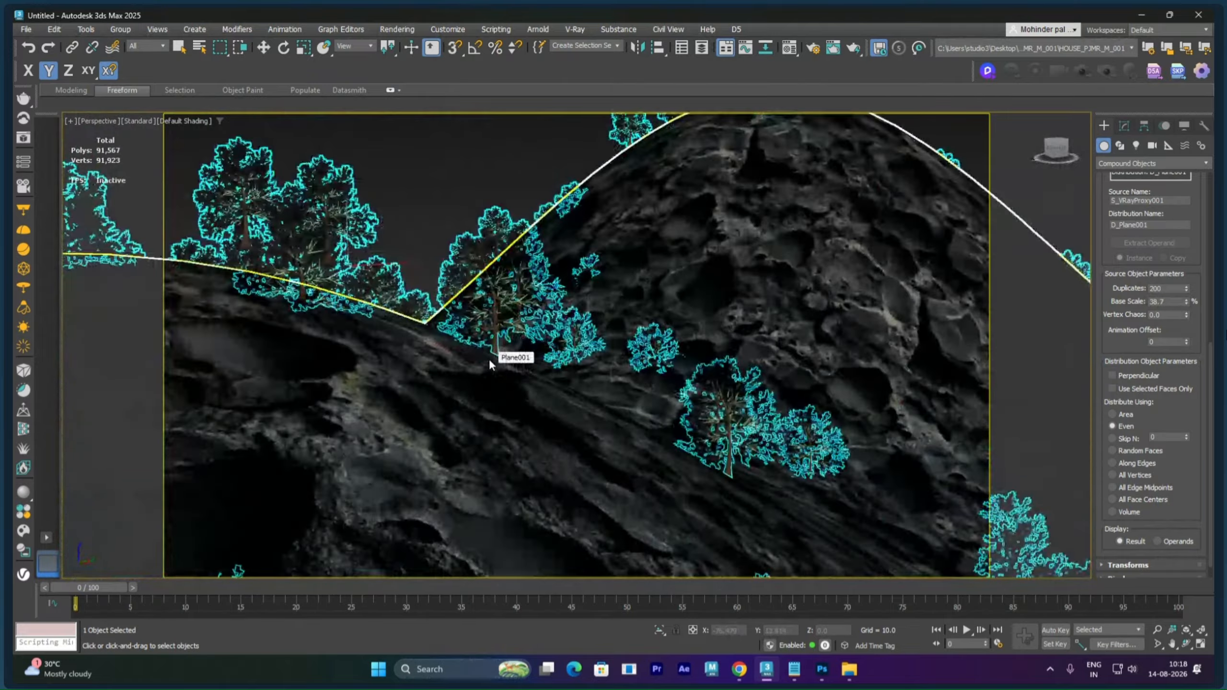
scroll(502, 355, down, 10)
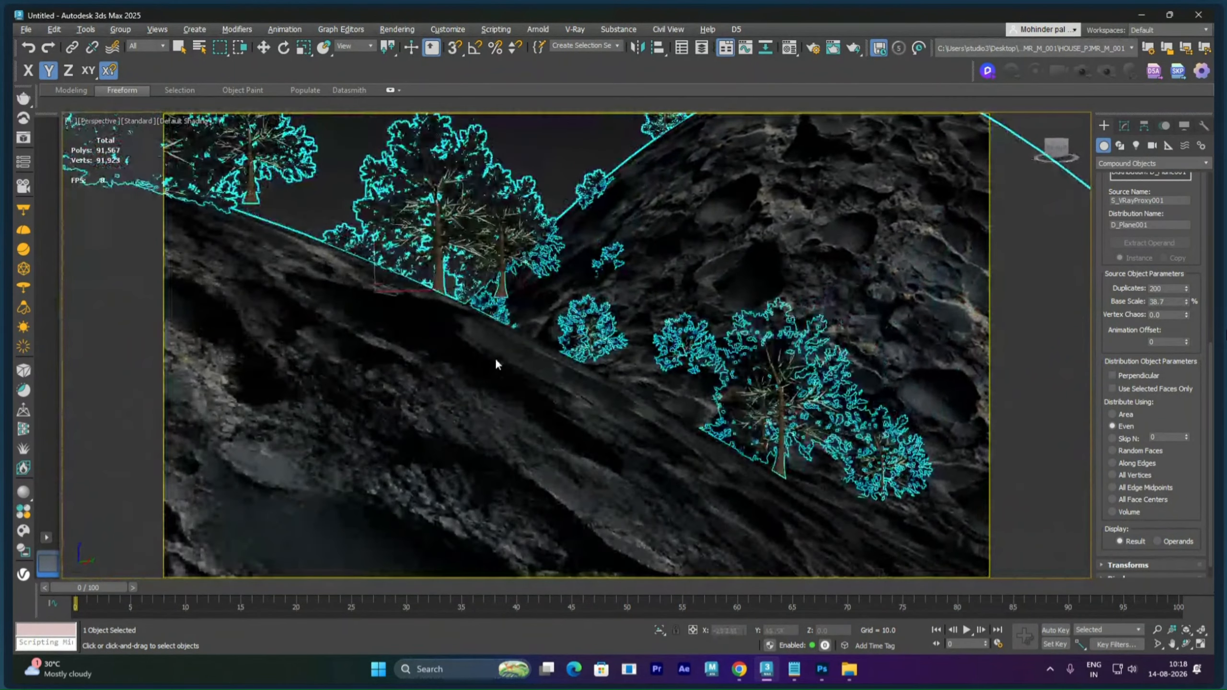
alt+middle_drag(495, 357, 487, 359)
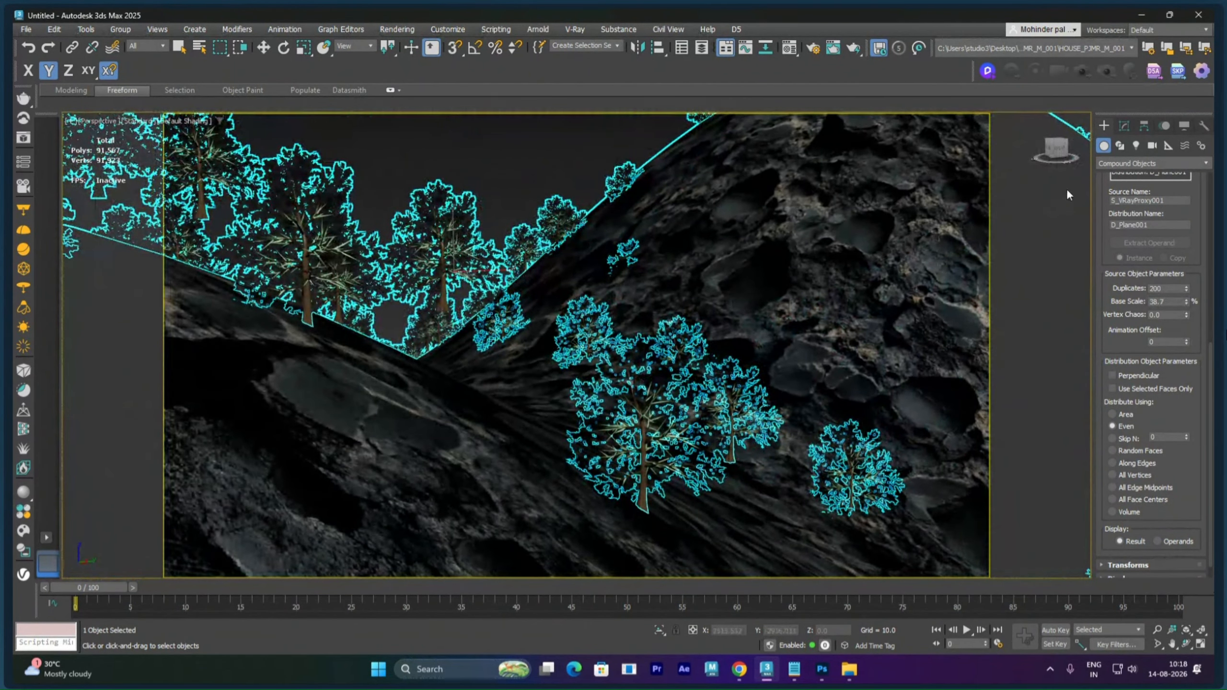
- Reduce the scattered trees' Base Scale further to 26% and check them across the hills
drag(1187, 302, 1187, 313)
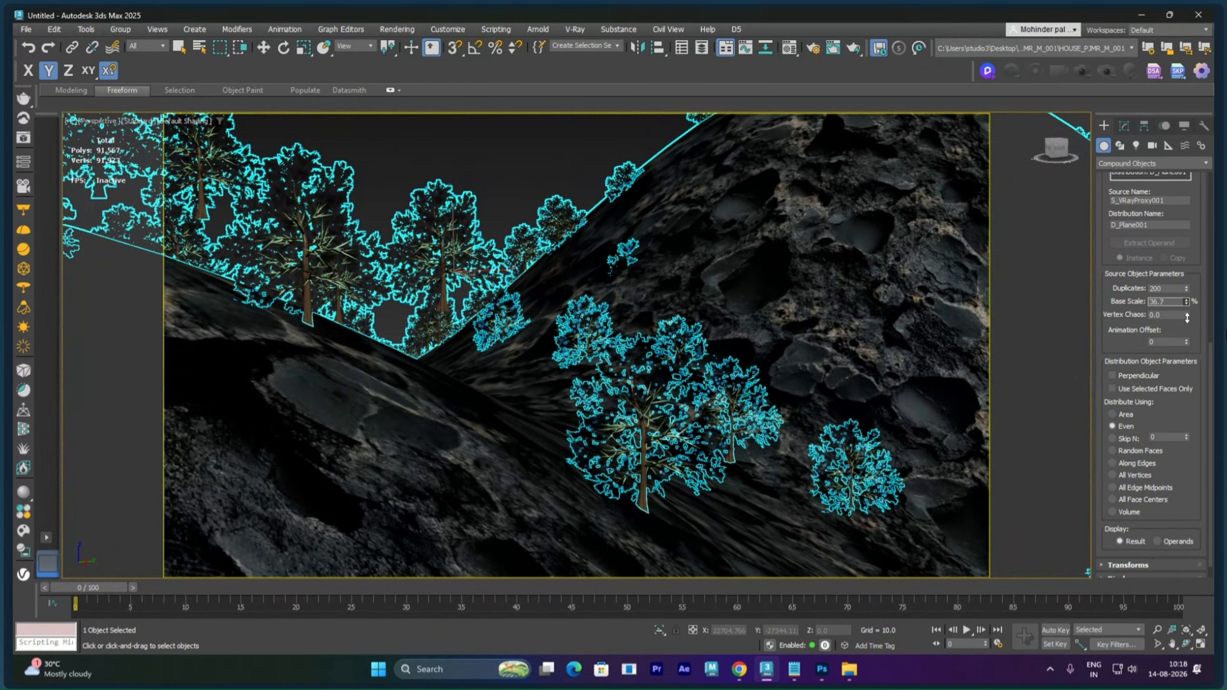
drag(1186, 318, 1187, 340)
scroll(821, 348, down, 5)
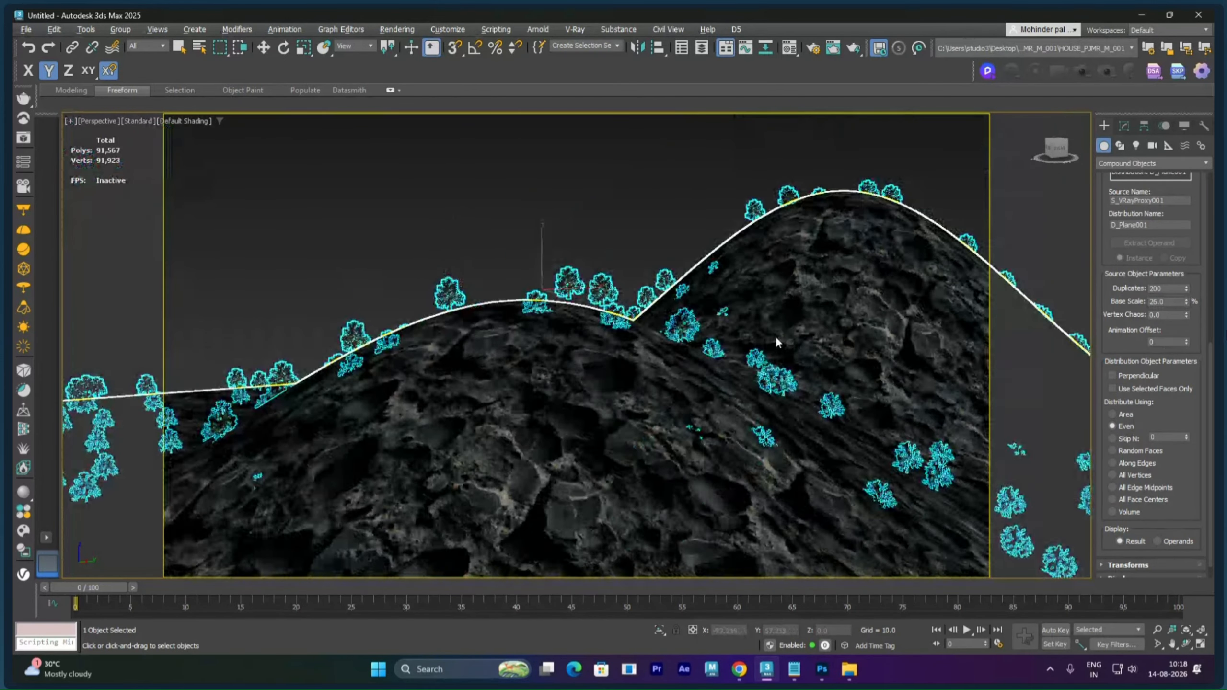
mouse_move(776, 341)
alt+middle_down()
mouse_move(741, 353)
mouse_move(762, 350)
alt+middle_up()
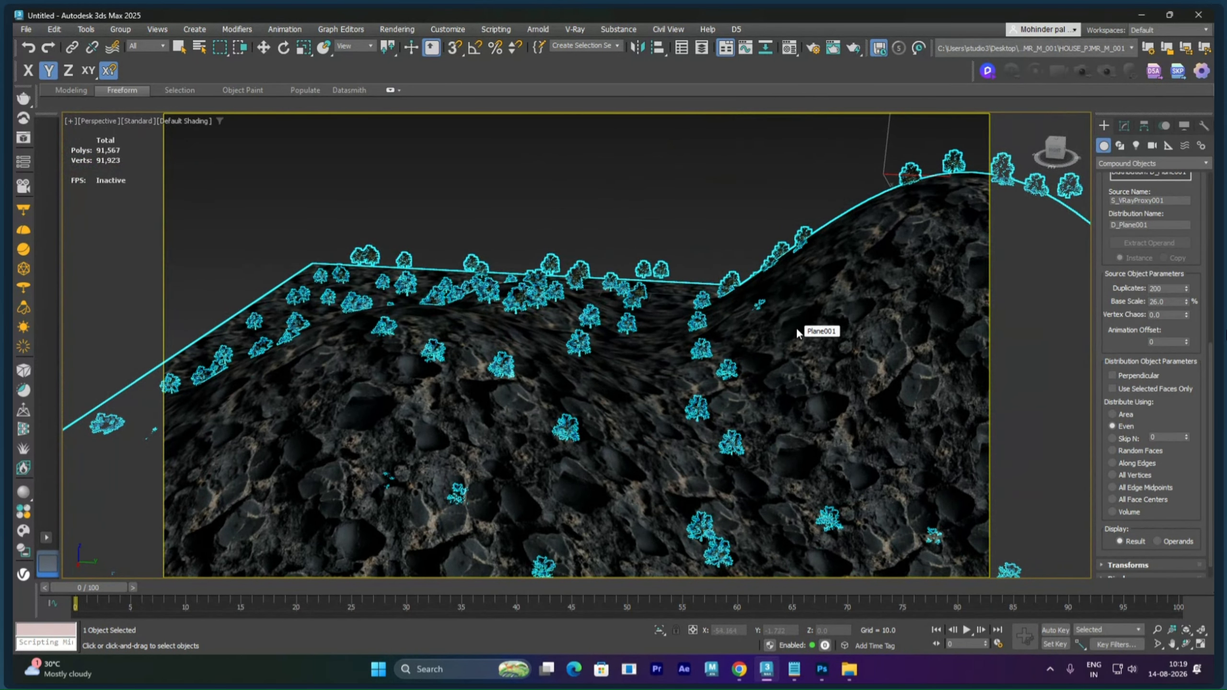
middle_drag(795, 327, 672, 310)
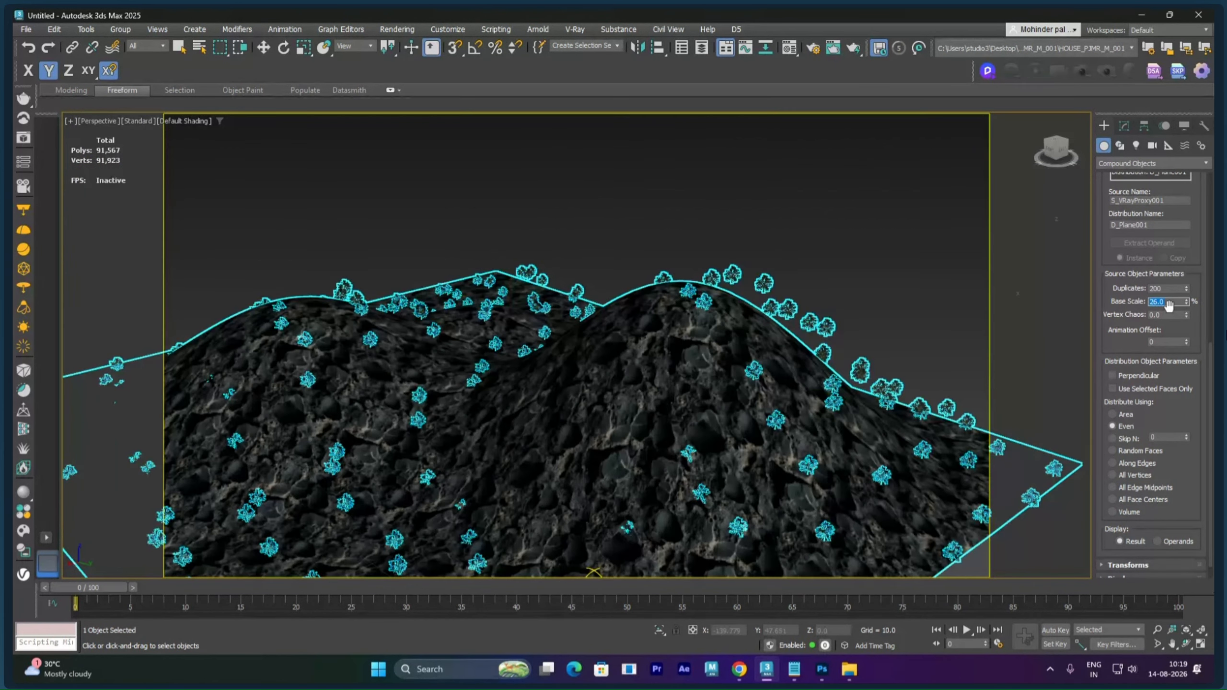
- Set the scattered trees' Base Scale to 100%
double_click(1166, 301)
text(100)
key(Return)
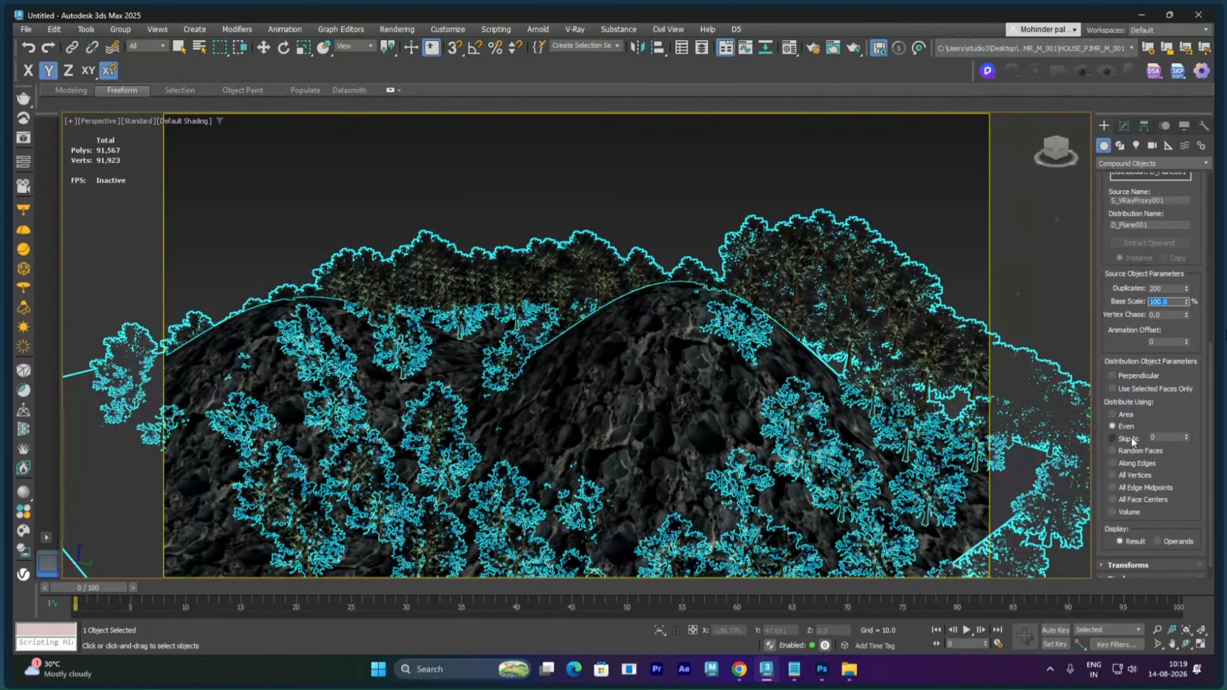
- Distribute the trees using All Vertices of the terrain and switch the scatter's display to Proxy
click(1123, 473)
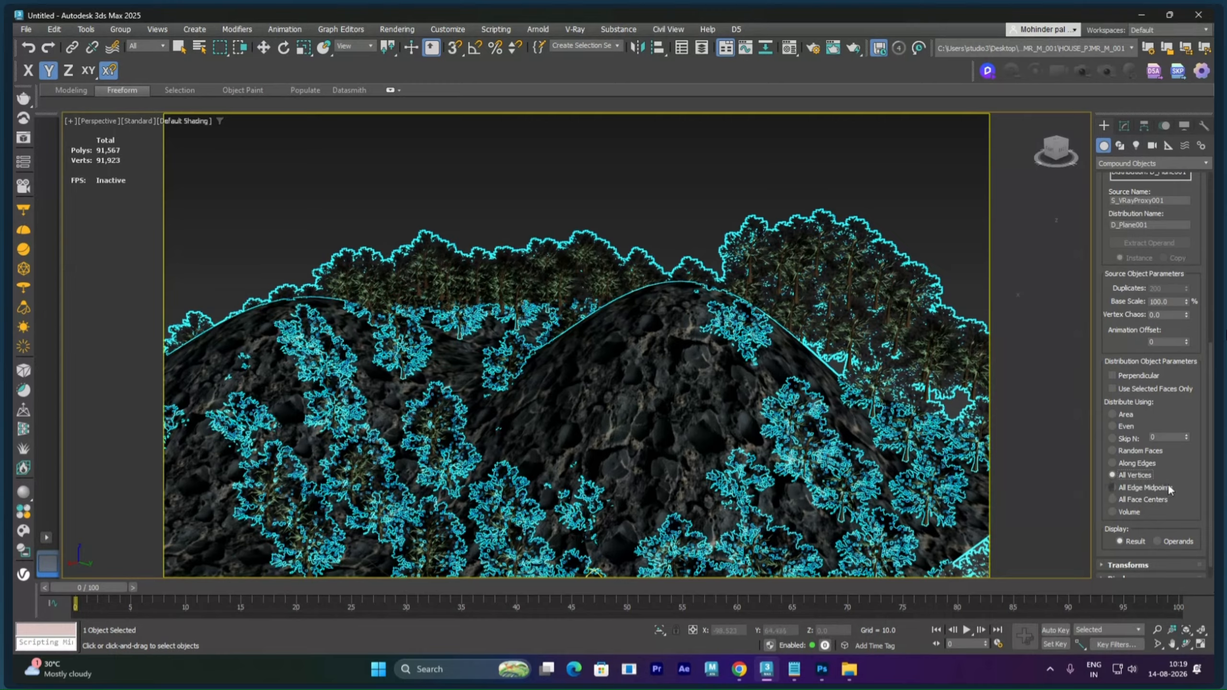
scroll(1100, 553, down, 3)
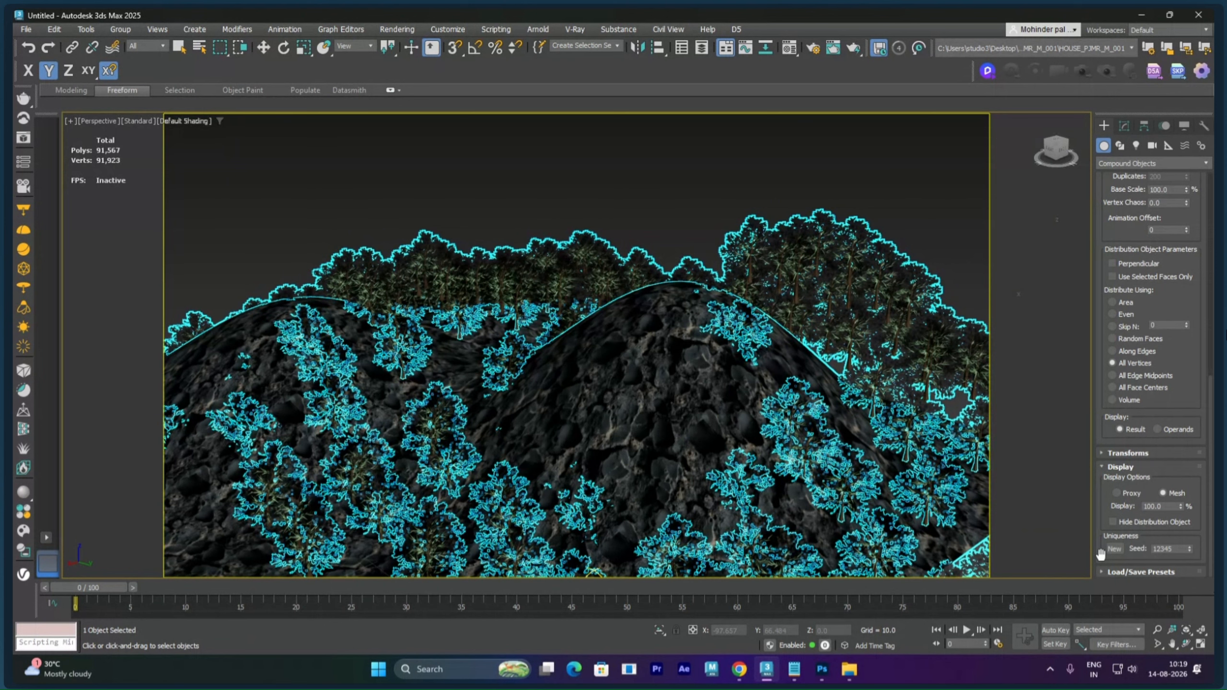
click(1115, 493)
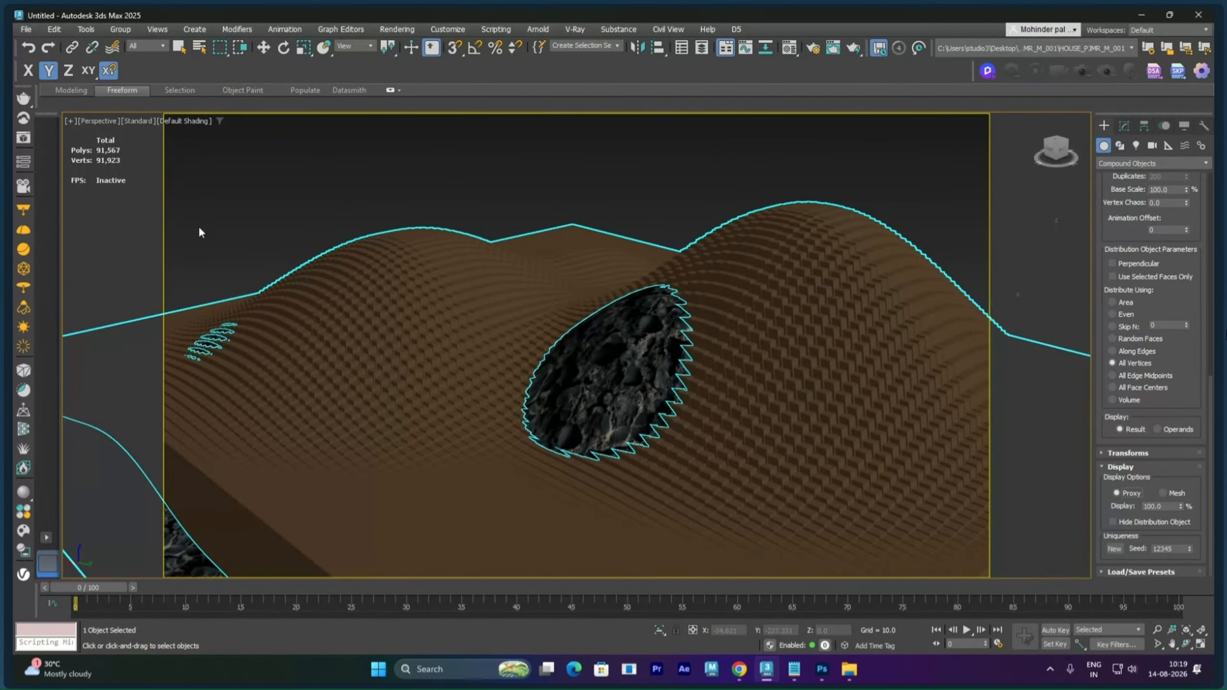
- Hide the scatter's distribution object and frame the valley between the hills in a close view
alt+middle_drag(628, 366, 788, 406)
scroll(707, 367, up, 10)
scroll(695, 387, up, 5)
scroll(676, 401, down, 4)
scroll(666, 419, down, 4)
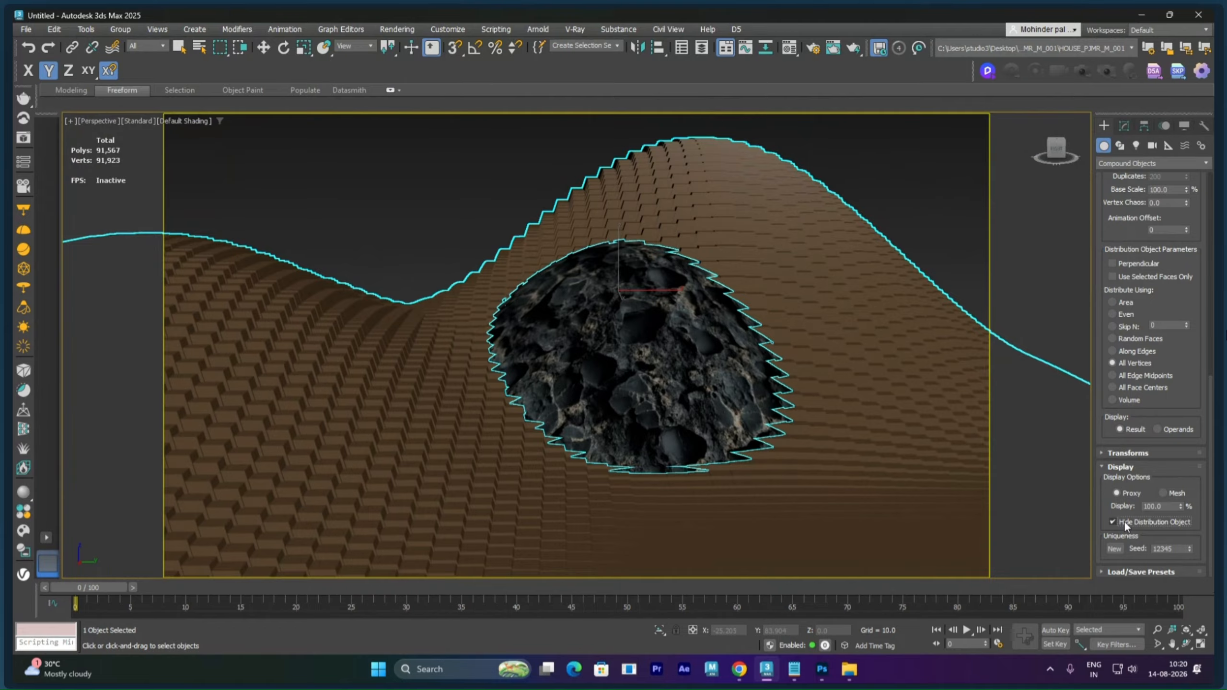
scroll(487, 324, up, 3)
middle_drag(488, 325, 523, 301)
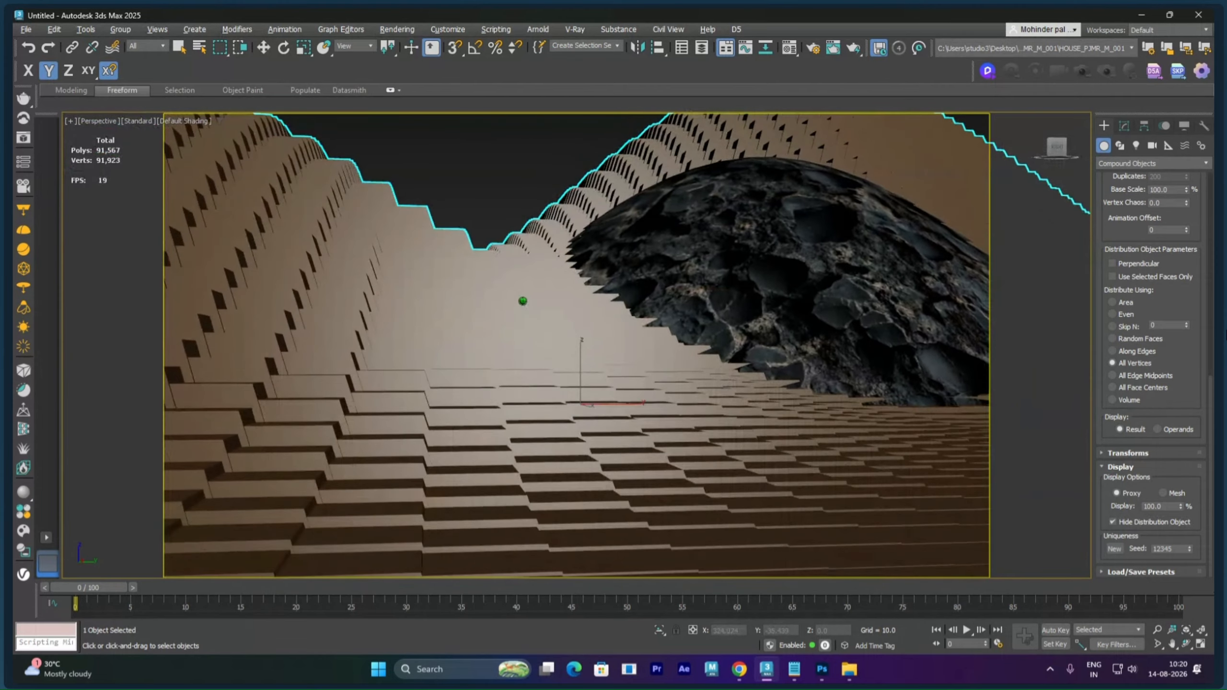
- Render the valley view with V-Ray to check the trees scattered on all vertices, and close the frame buffer
key(shift+q)
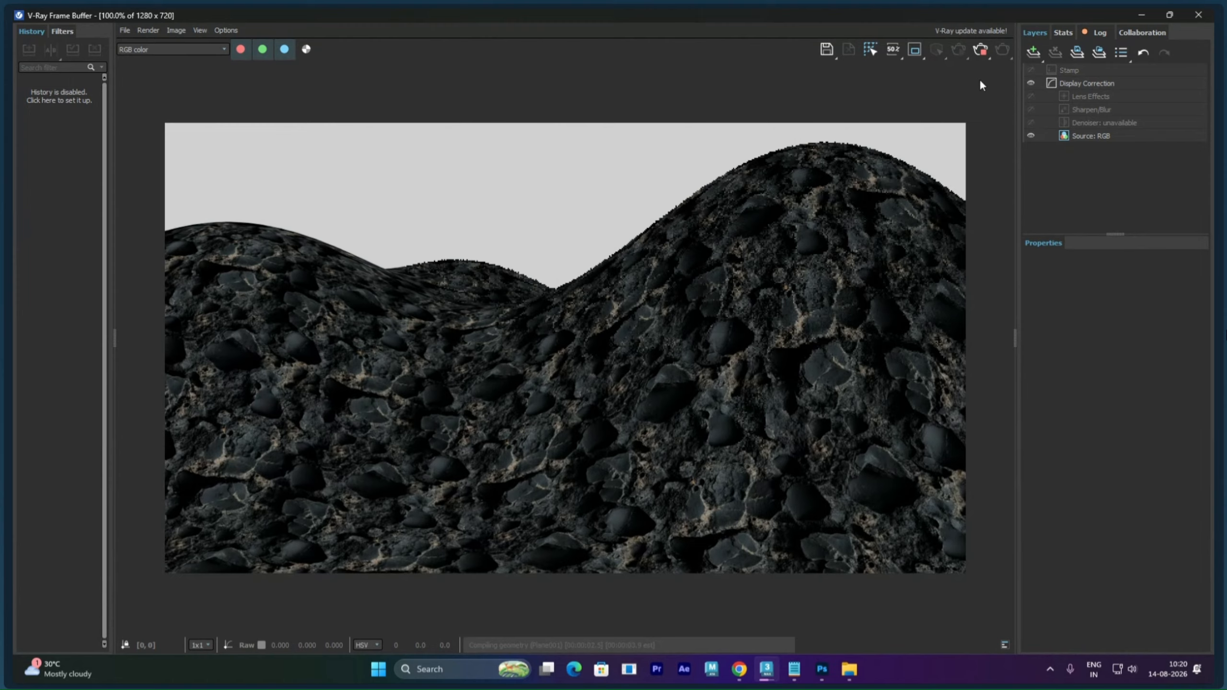
click(986, 50)
click(985, 51)
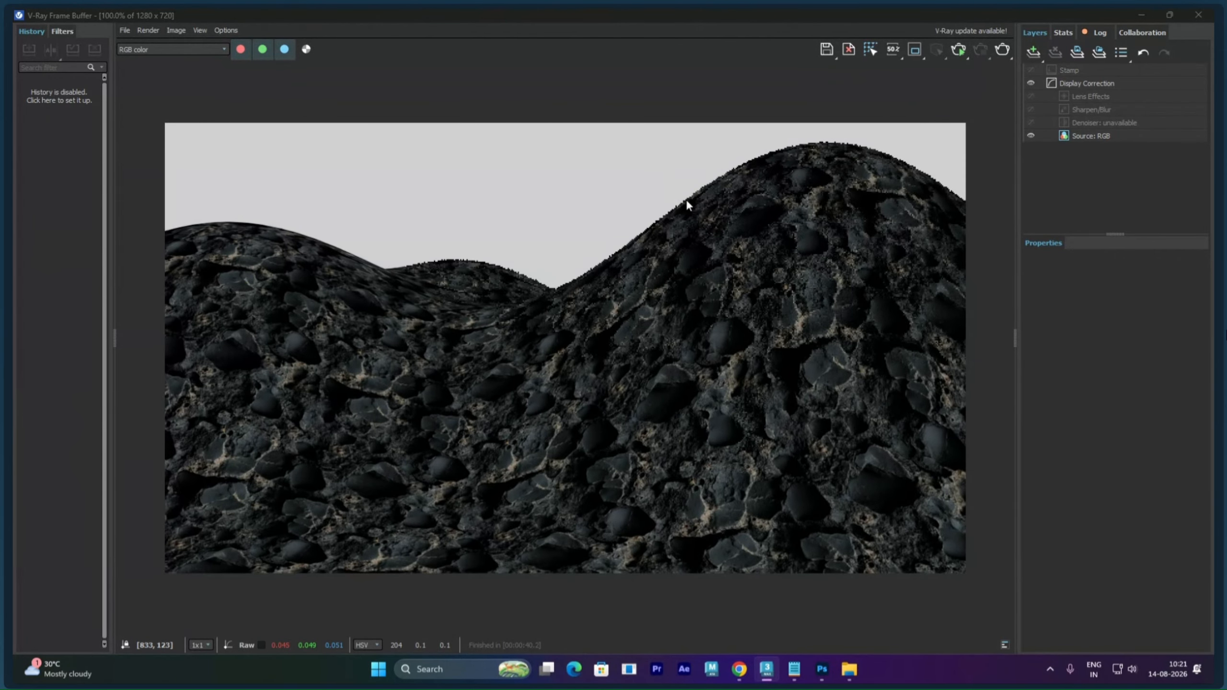
click(1198, 16)
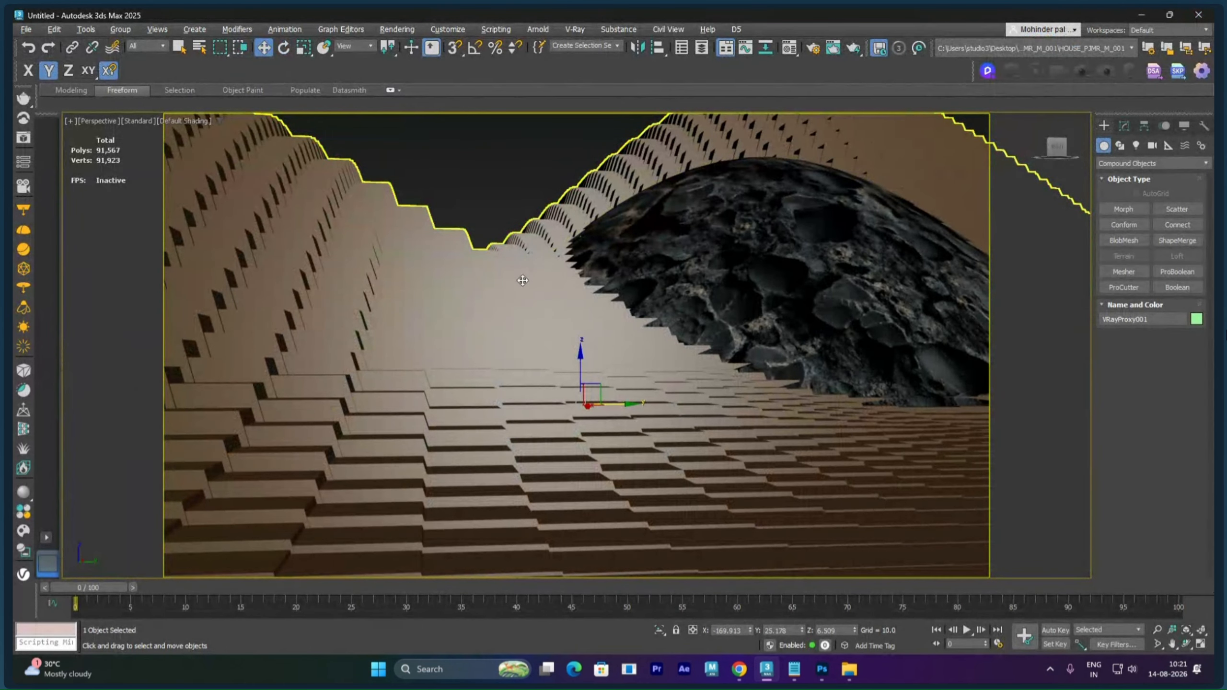
- Change the scatter's distribution method to Area for the tree proxies on the terrain
scroll(523, 273, down, 3)
scroll(579, 296, down, 1)
alt+middle_drag(580, 296, 682, 319)
scroll(579, 313, down, 2)
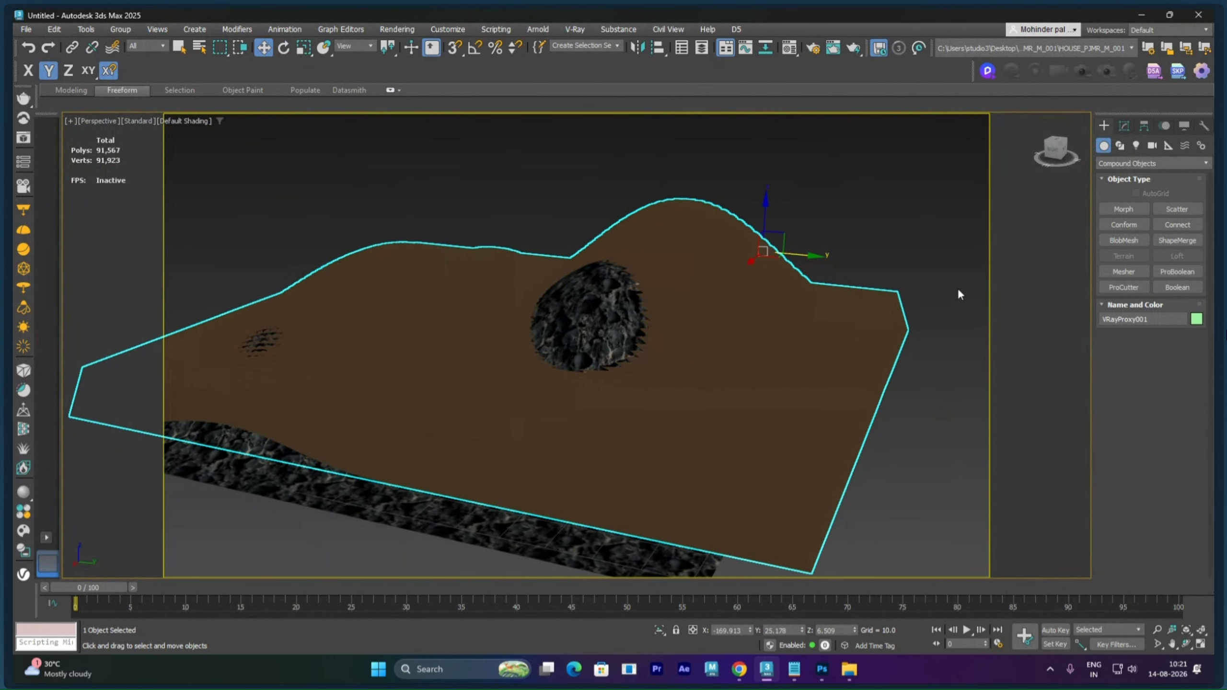
click(1122, 126)
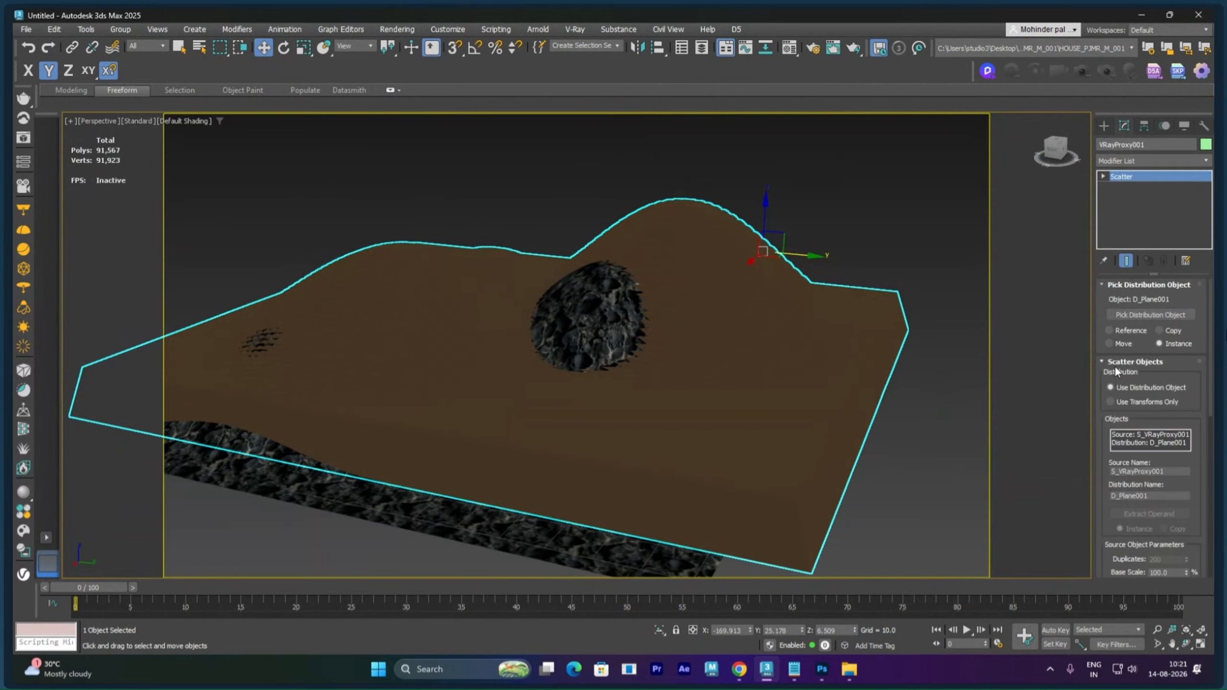
scroll(1147, 369, down, 5)
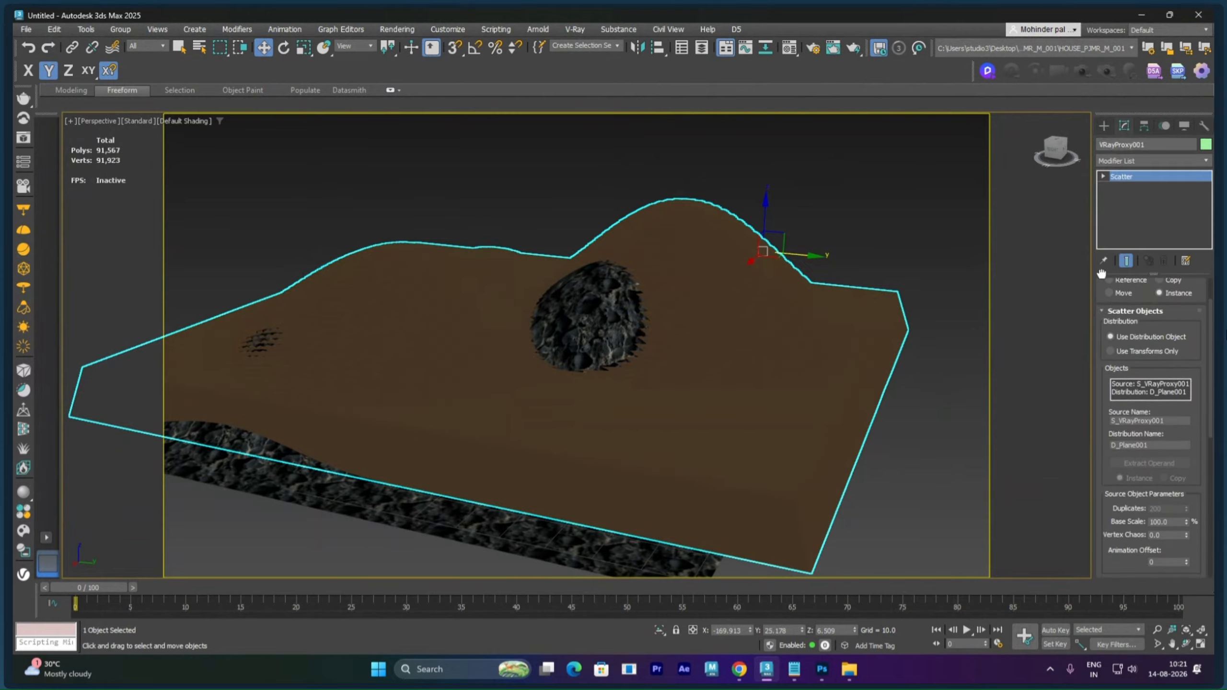
scroll(1129, 483, down, 8)
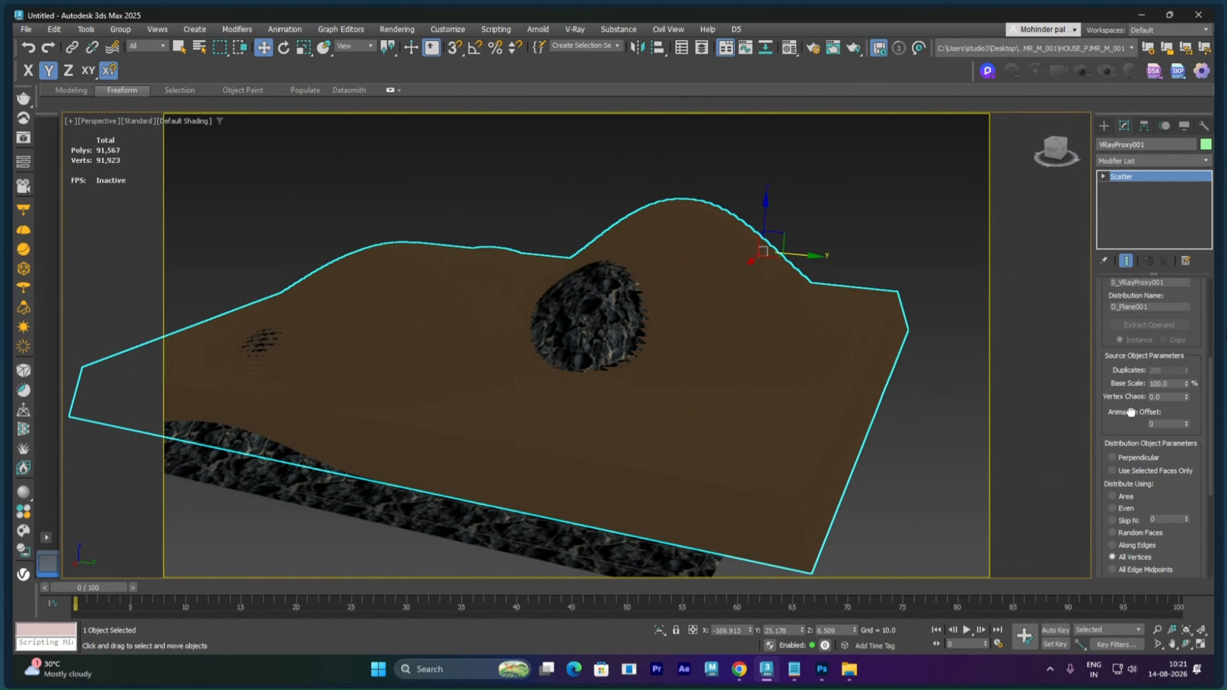
click(1112, 398)
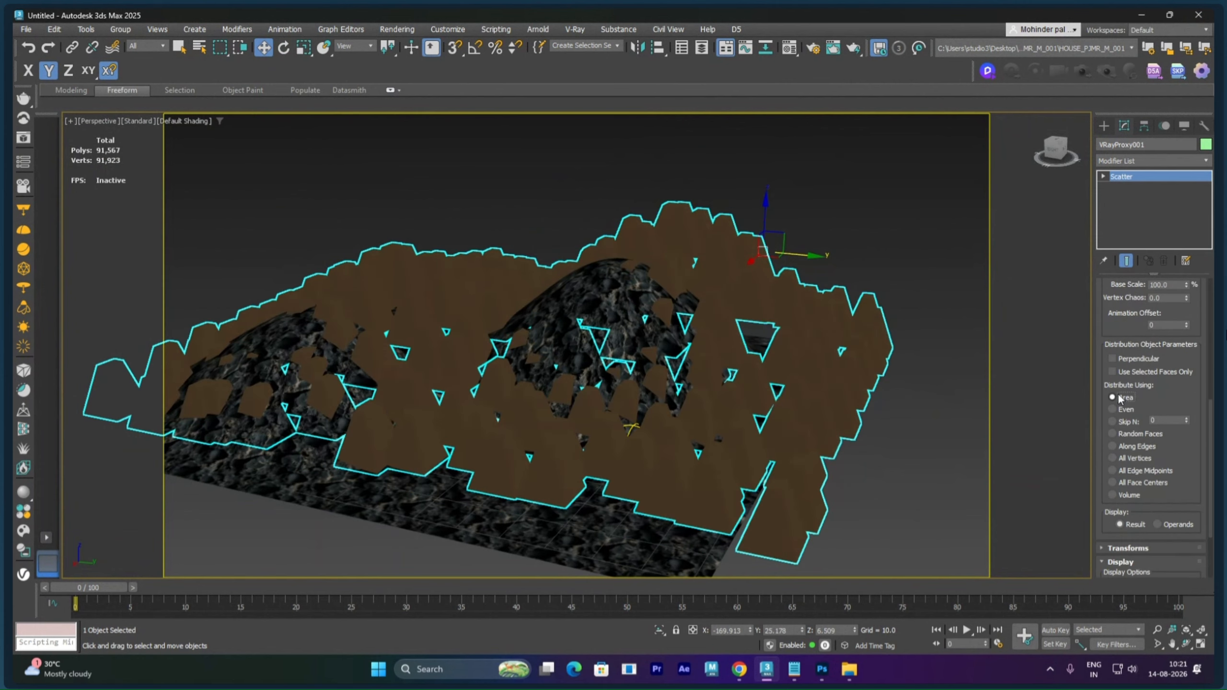
- Render a close view between the hills to check the area-distributed trees, and close the frame buffer
mouse_move(531, 409)
alt+middle_down()
mouse_move(555, 372)
mouse_move(652, 367)
alt+middle_up()
scroll(627, 363, up, 6)
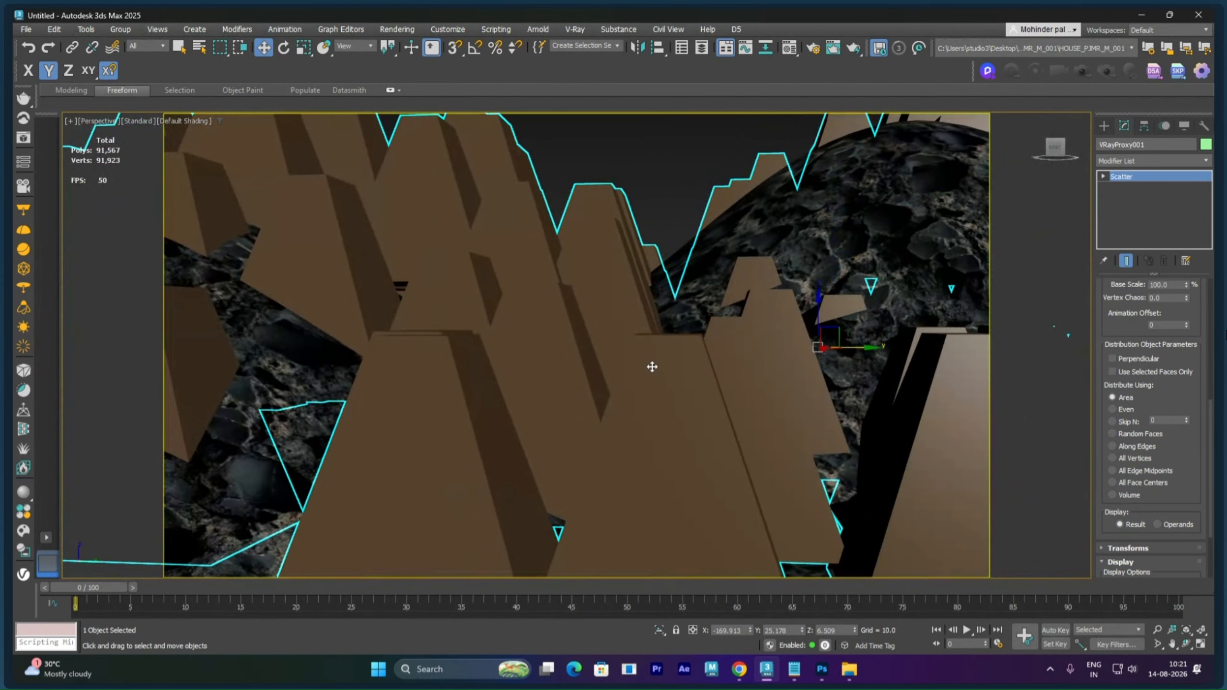
key(shift+q)
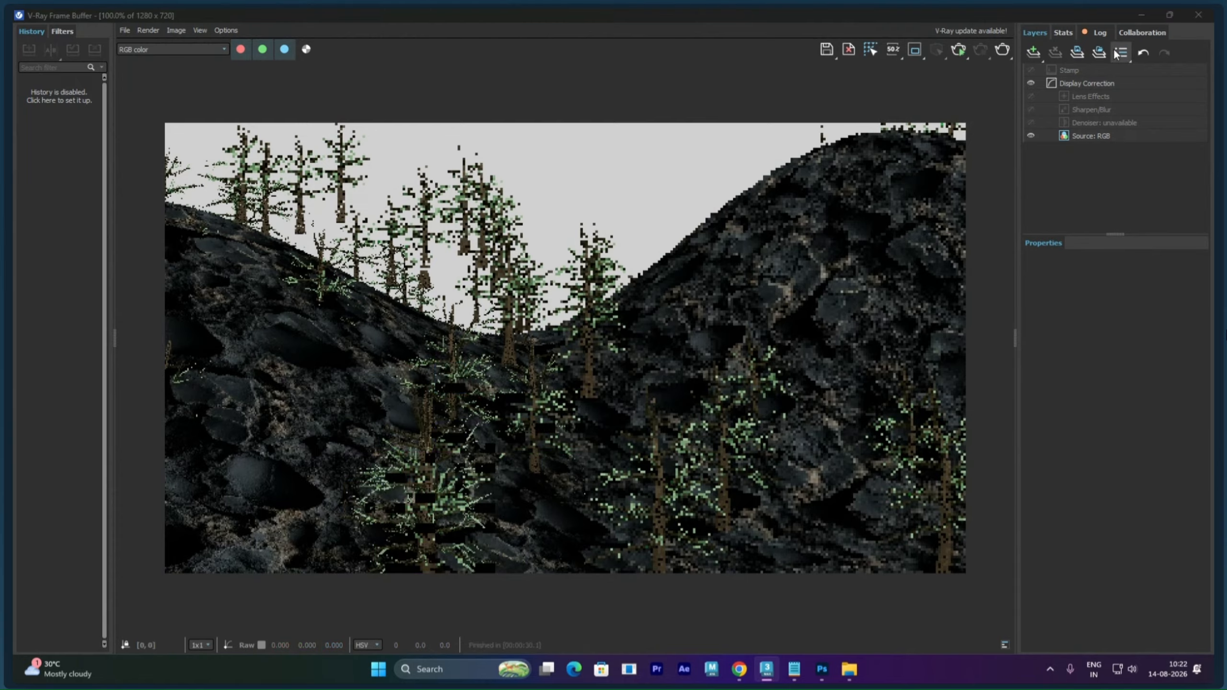
click(1199, 15)
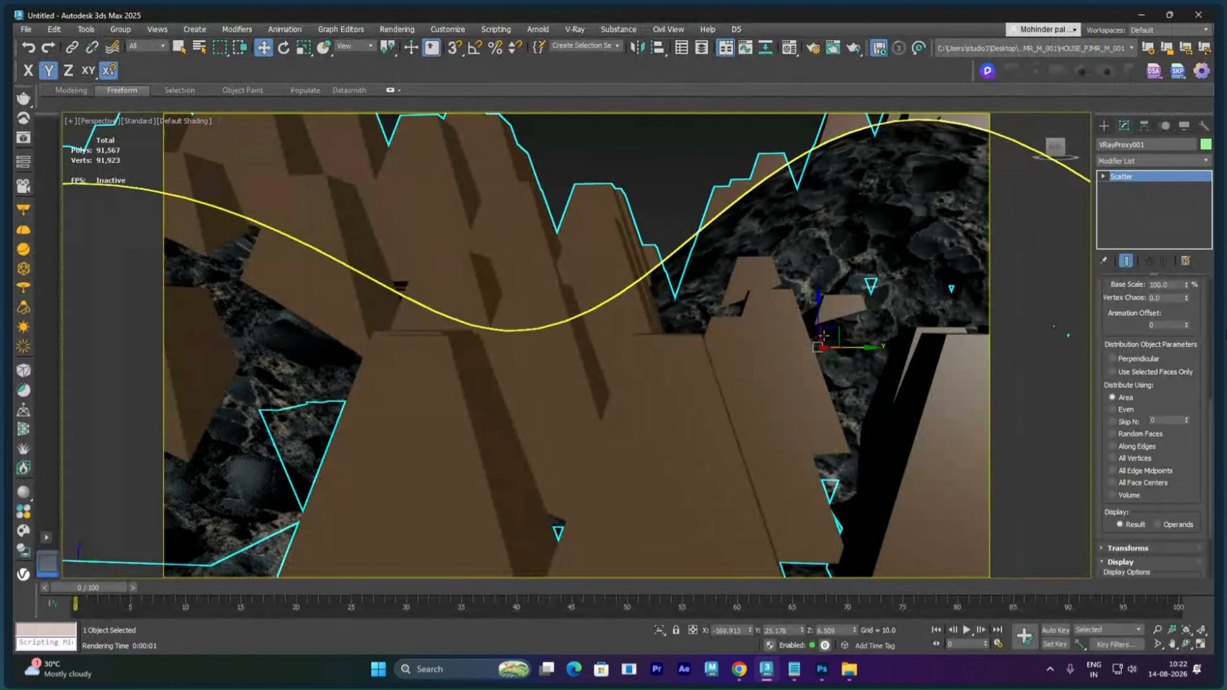
- Examine the area-distributed tree proxies across the hills and along the terrain's borders from several angles
scroll(721, 372, down, 10)
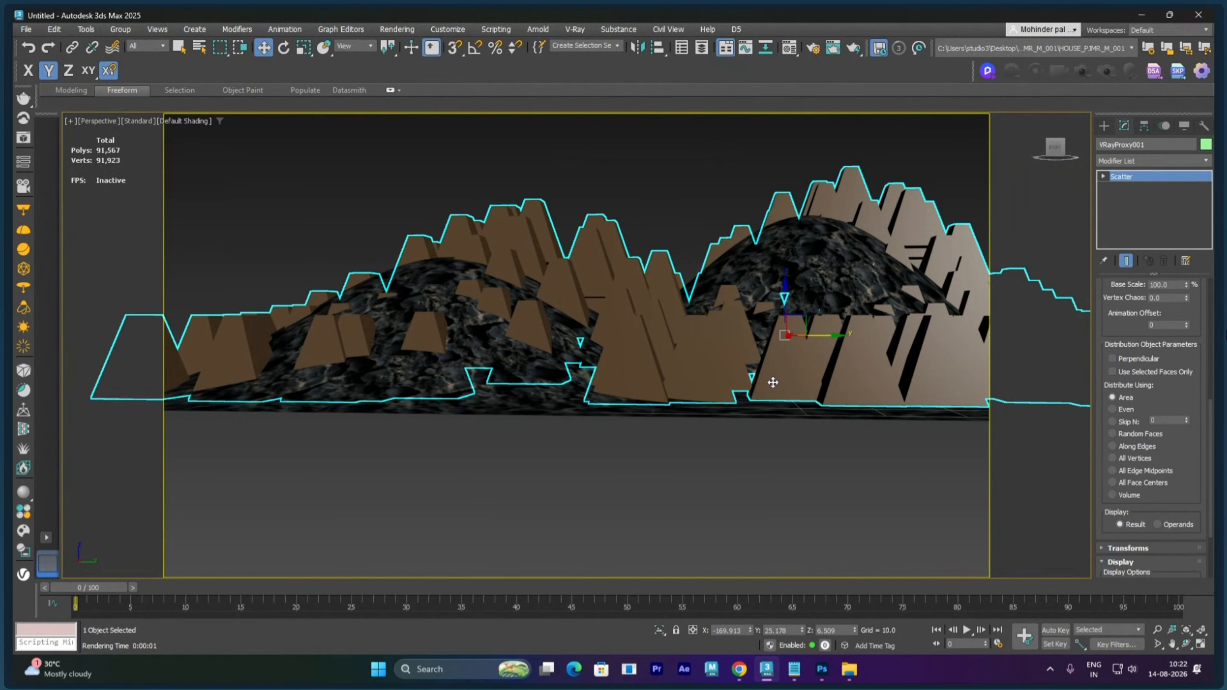
alt+middle_drag(773, 383, 748, 400)
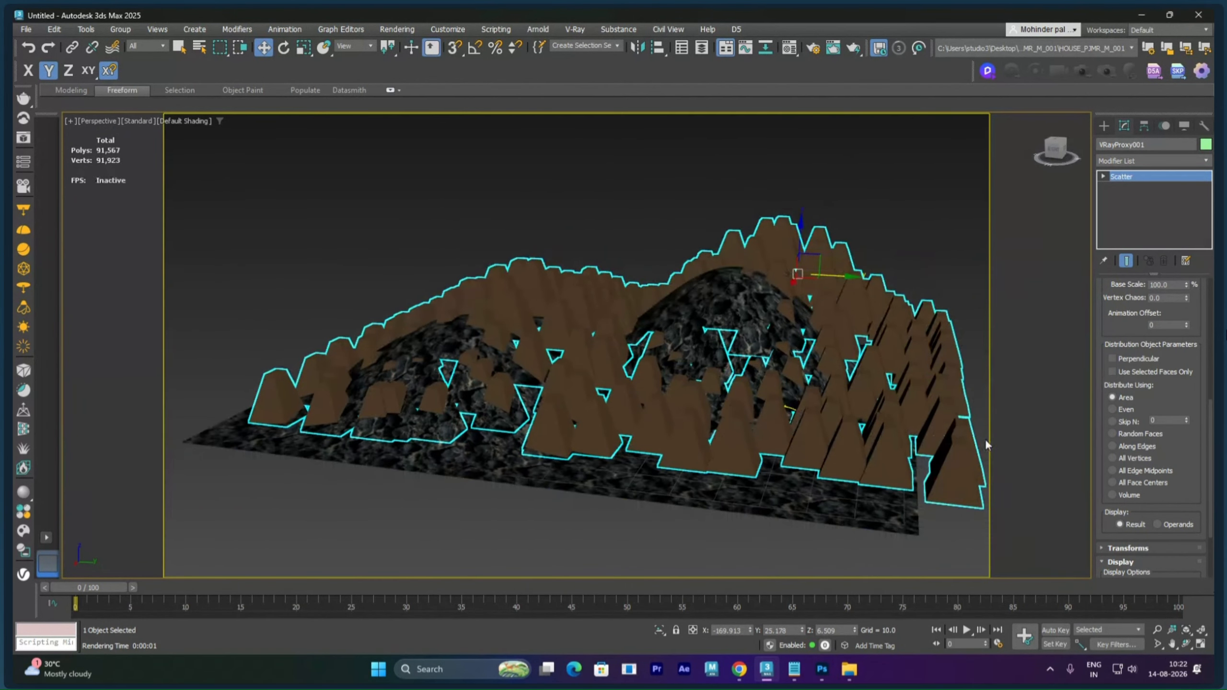
alt+middle_drag(985, 445, 797, 392)
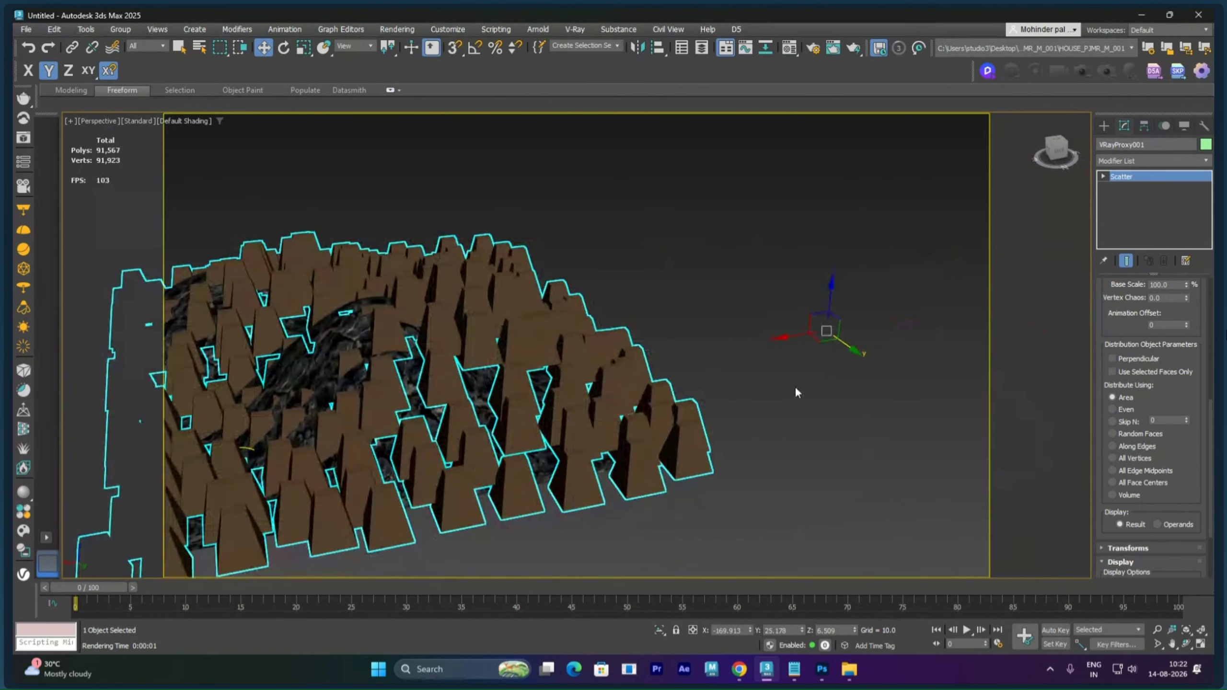
click(803, 356)
click(827, 420)
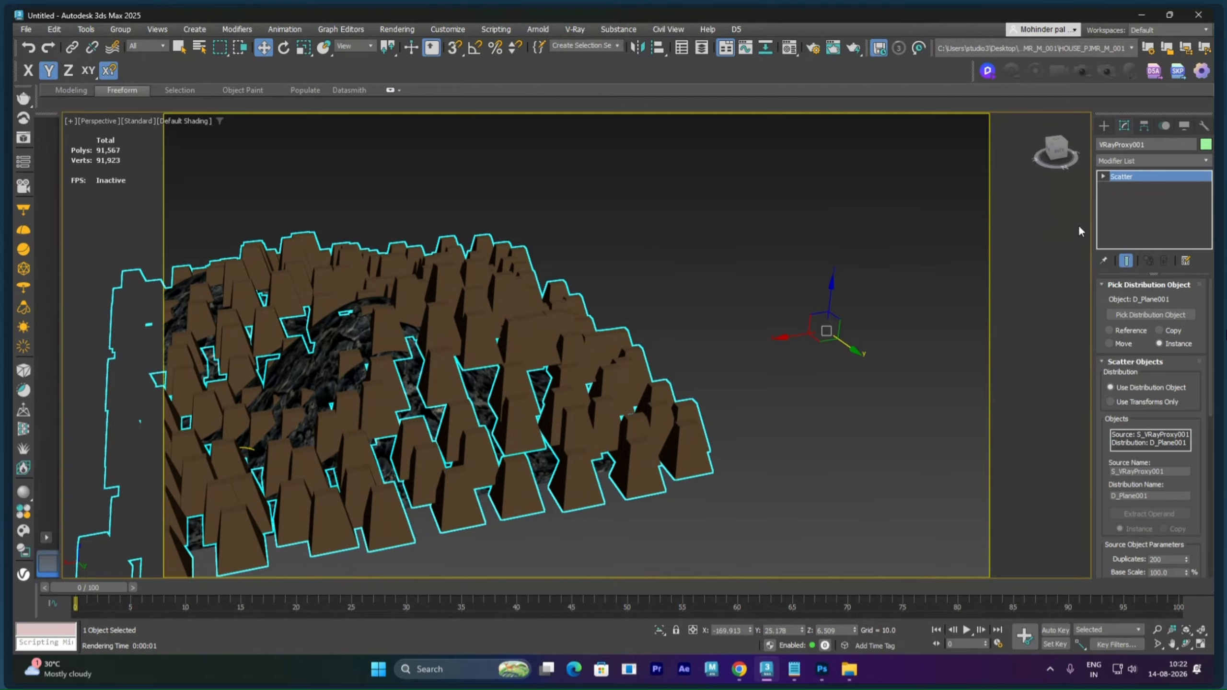
click(1103, 177)
click(1103, 126)
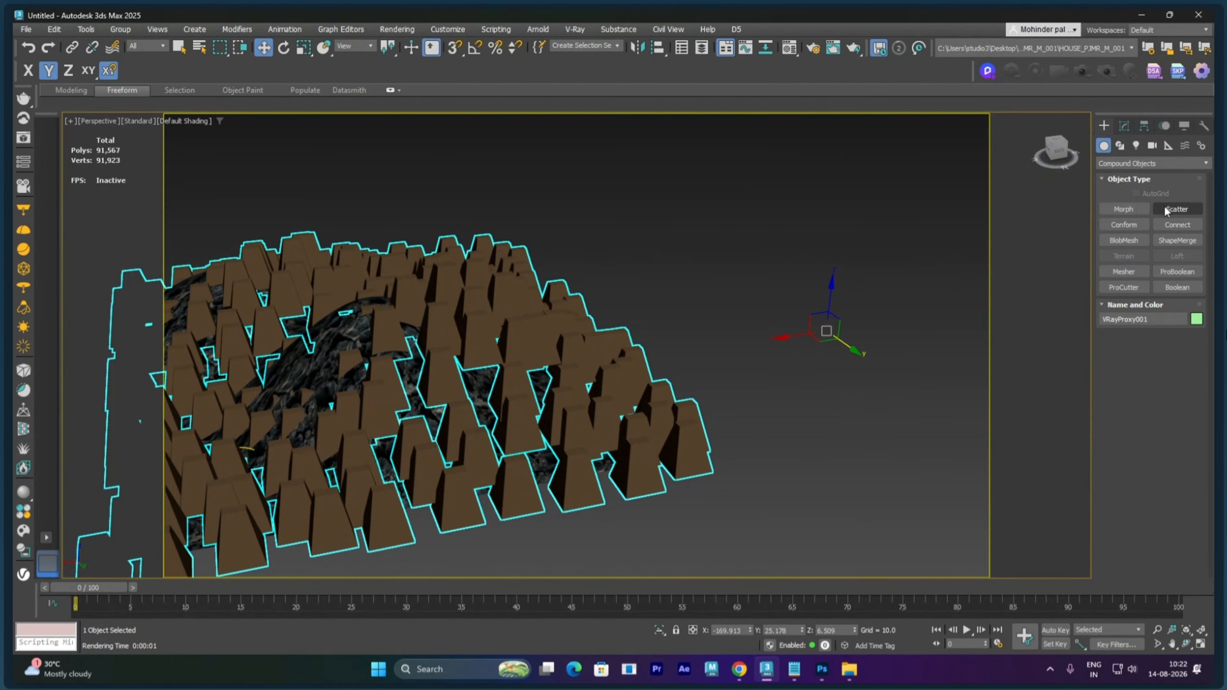
alt+middle_drag(645, 356, 729, 441)
scroll(746, 390, up, 4)
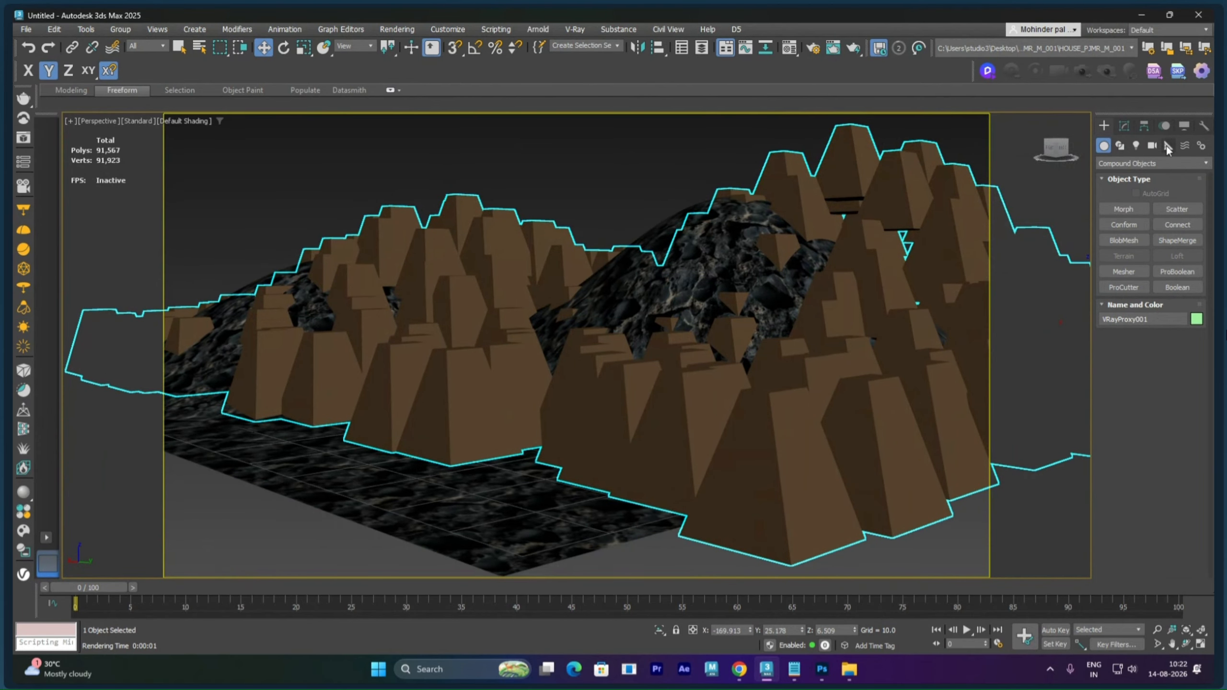
- Set the scatter's Duplicates to 100
click(1123, 126)
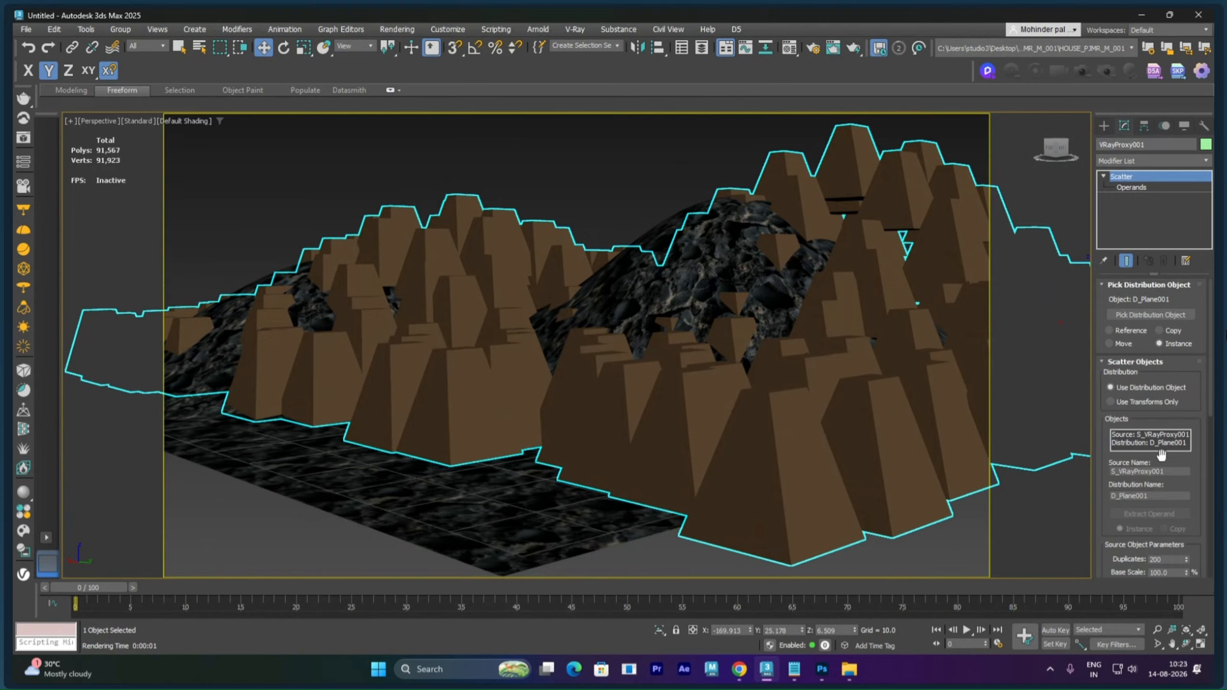
scroll(1145, 483, down, 5)
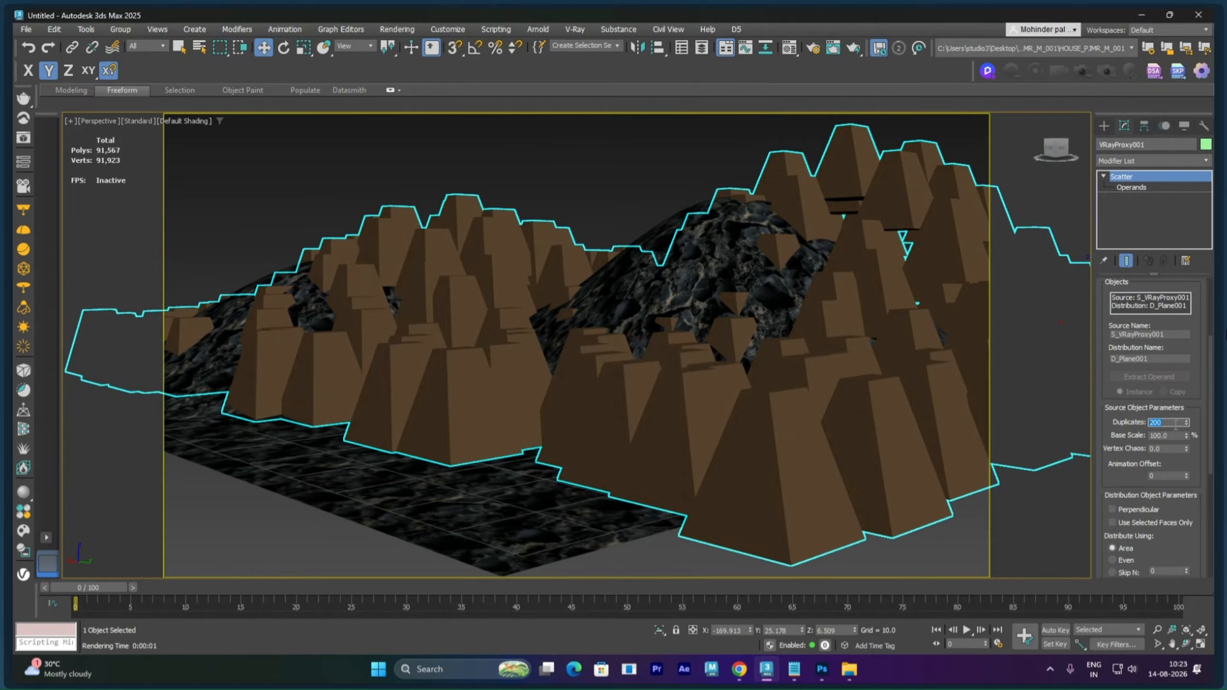
text(100)
key(Return)
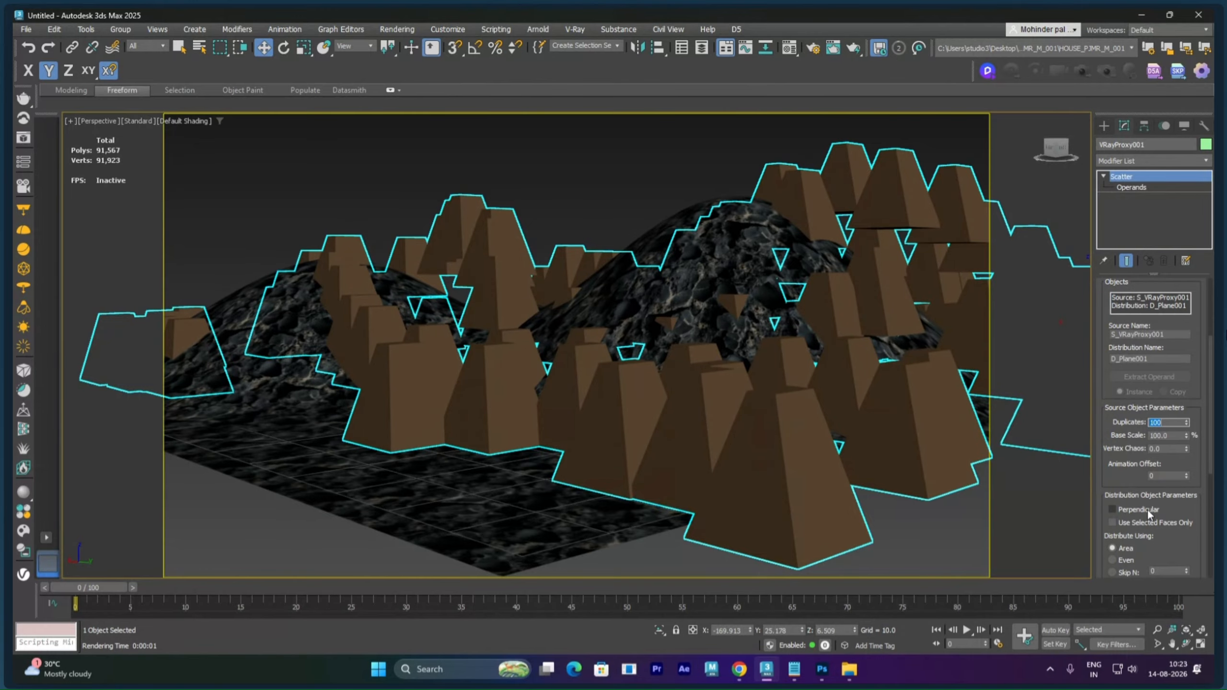
- Distribute the trees Along Edges of the terrain, trying Perpendicular alignment and switching it off again
click(1138, 510)
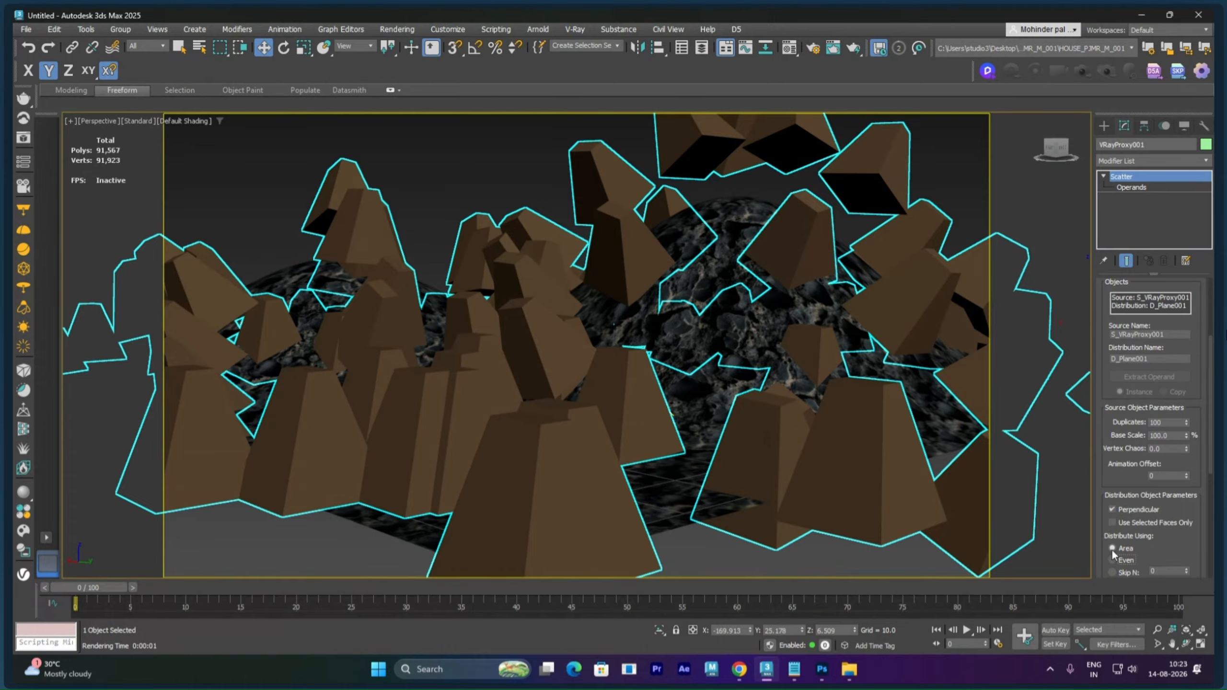
drag(1112, 562, 1107, 432)
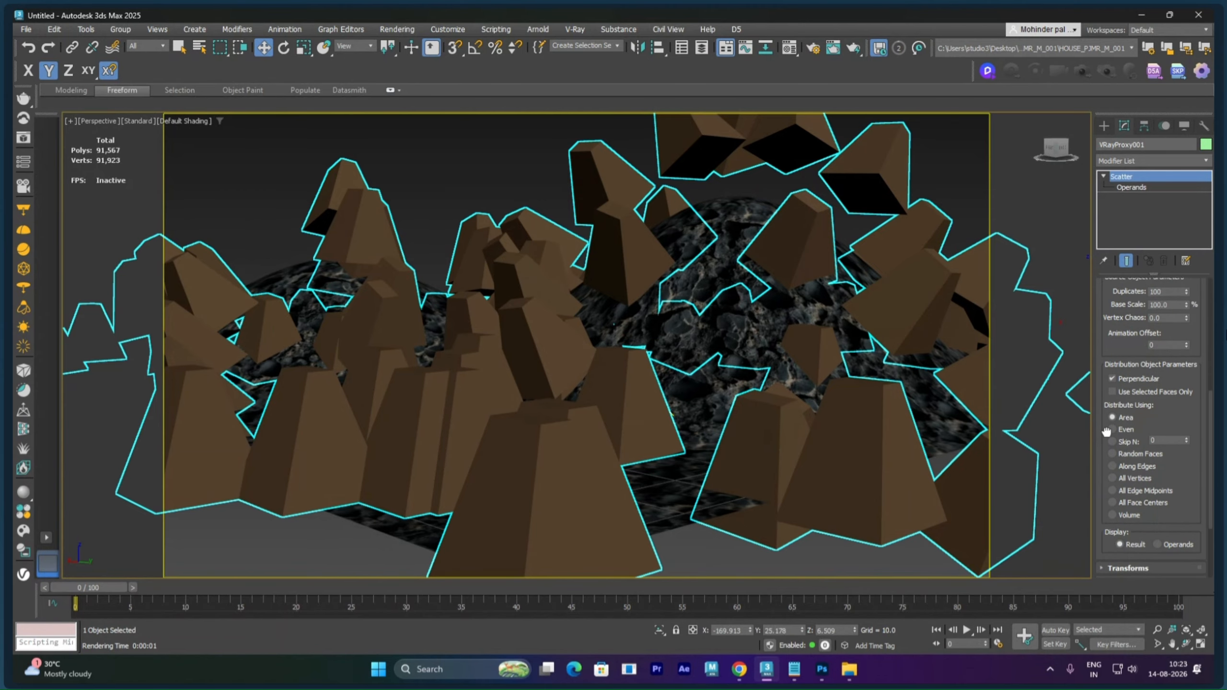
click(1113, 466)
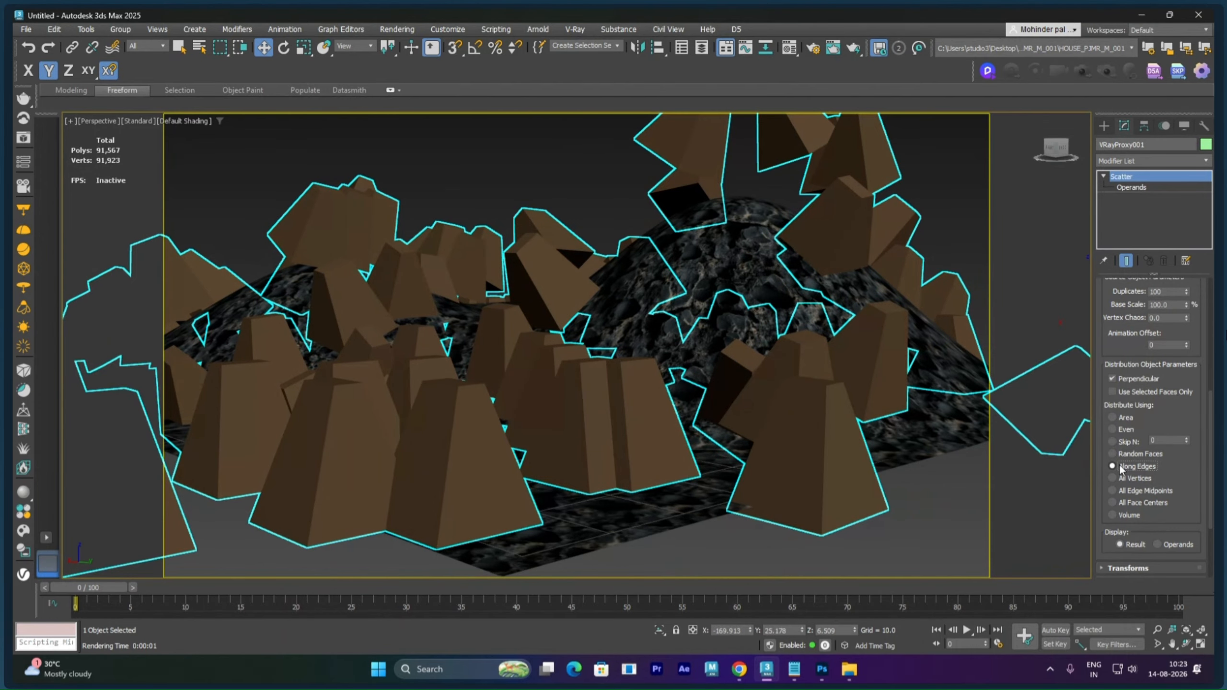
drag(1114, 354, 1123, 412)
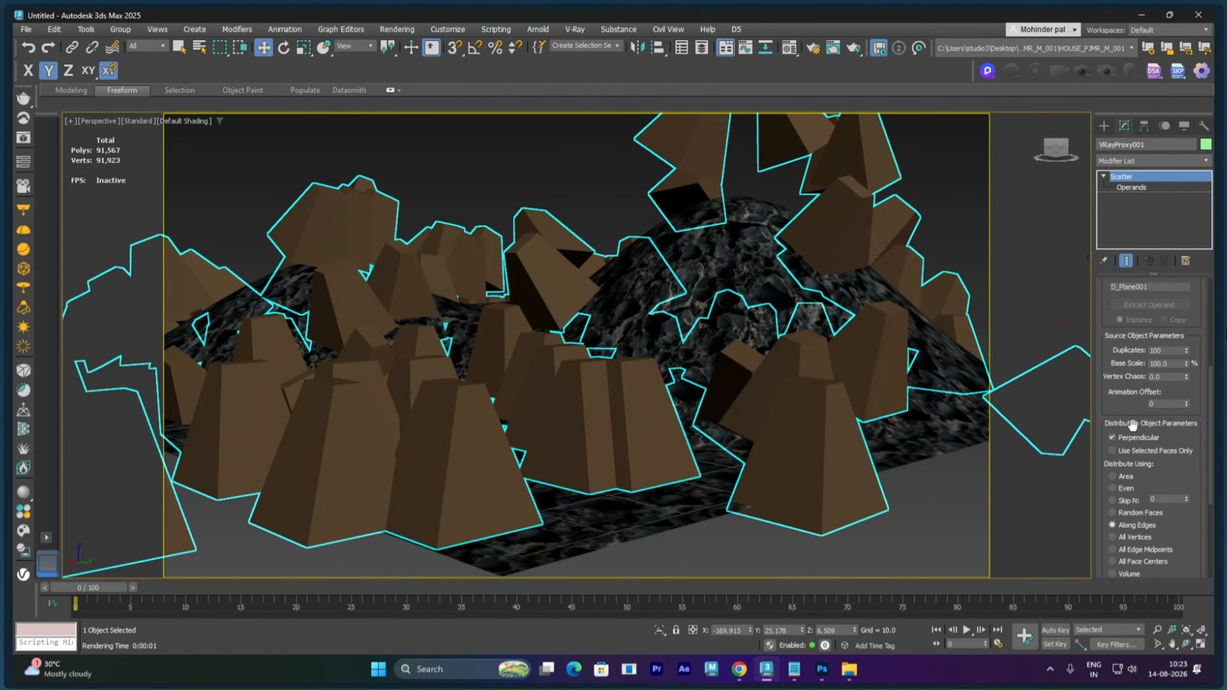
click(1133, 438)
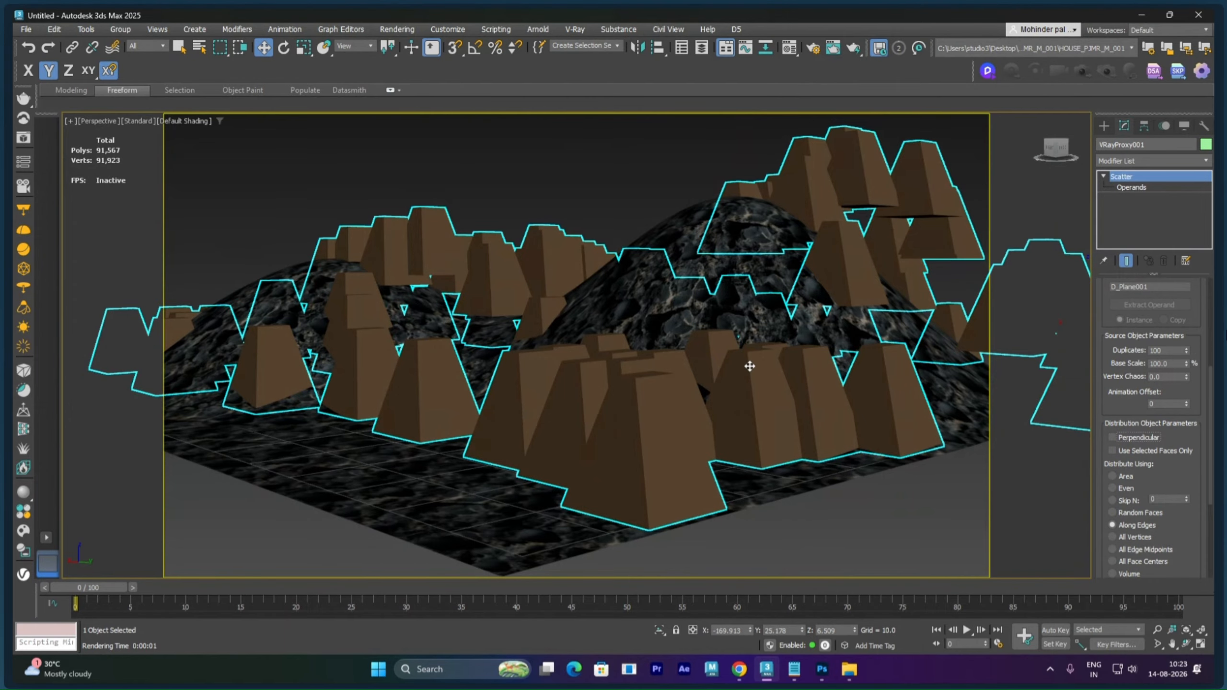
- Test-render the edge-distributed trees over the whole terrain, stop the render and close the frame buffer
key(shift+q)
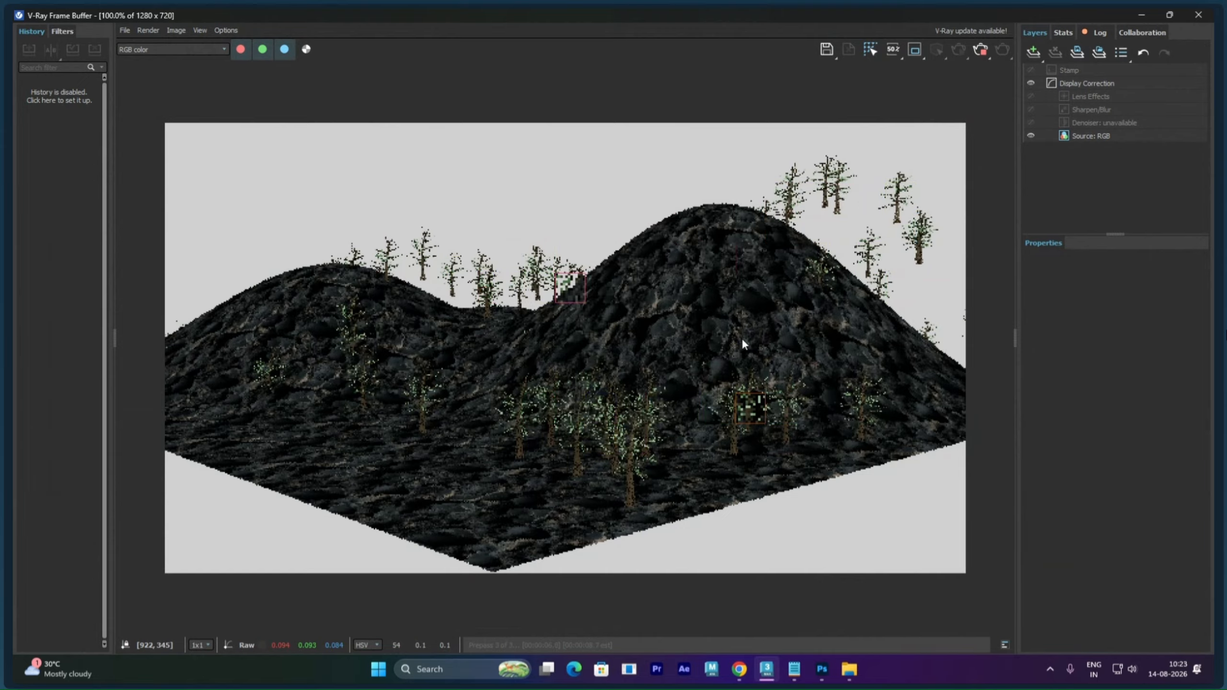
click(988, 55)
click(1200, 20)
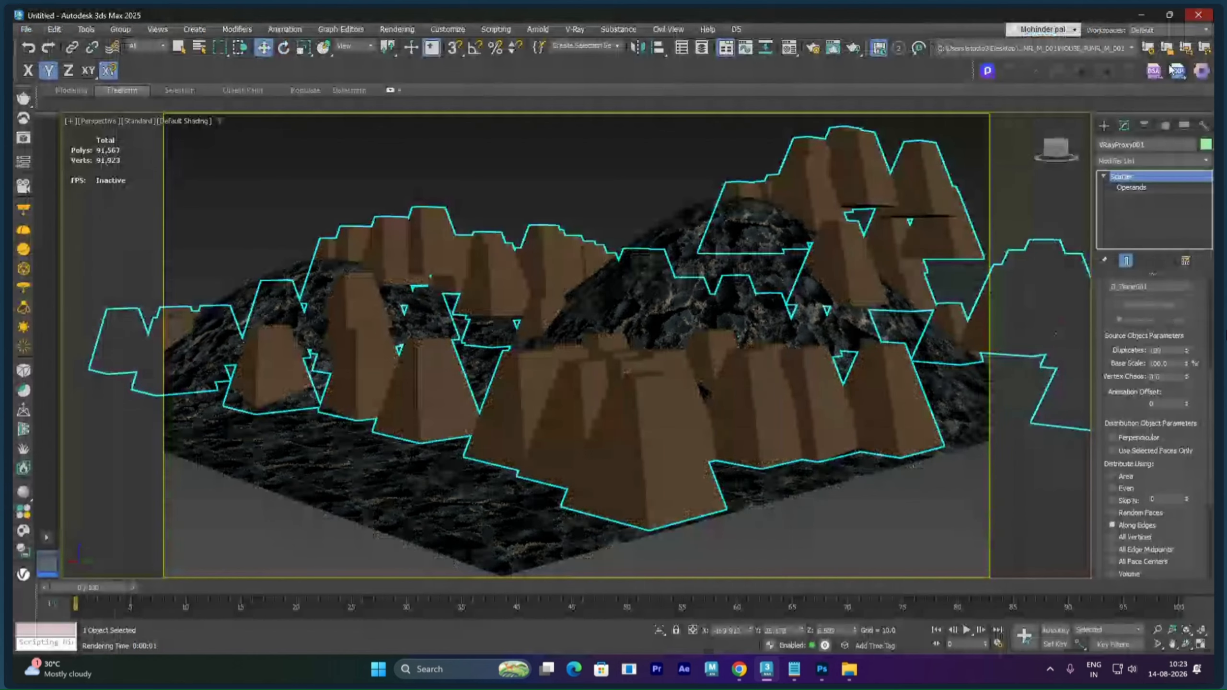
- Delete the scattered tree object and select the rock-textured terrain plane
scroll(620, 375, down, 4)
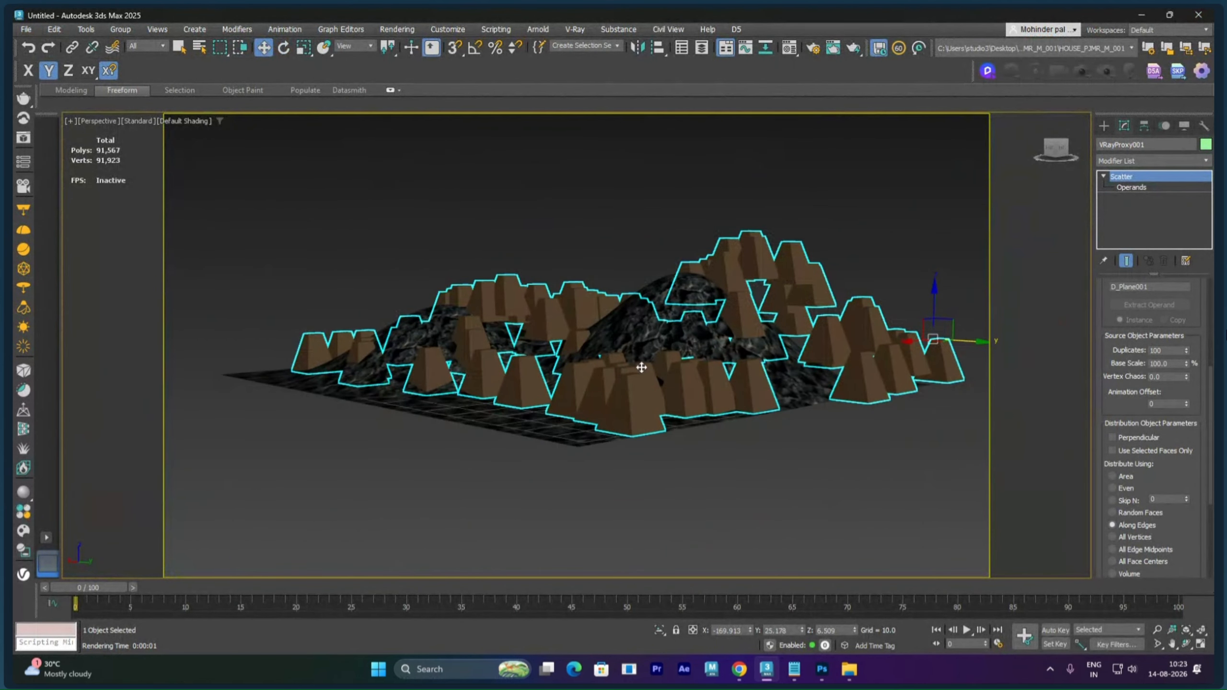
mouse_move(647, 373)
alt+middle_down()
mouse_move(734, 404)
mouse_move(658, 393)
alt+middle_up()
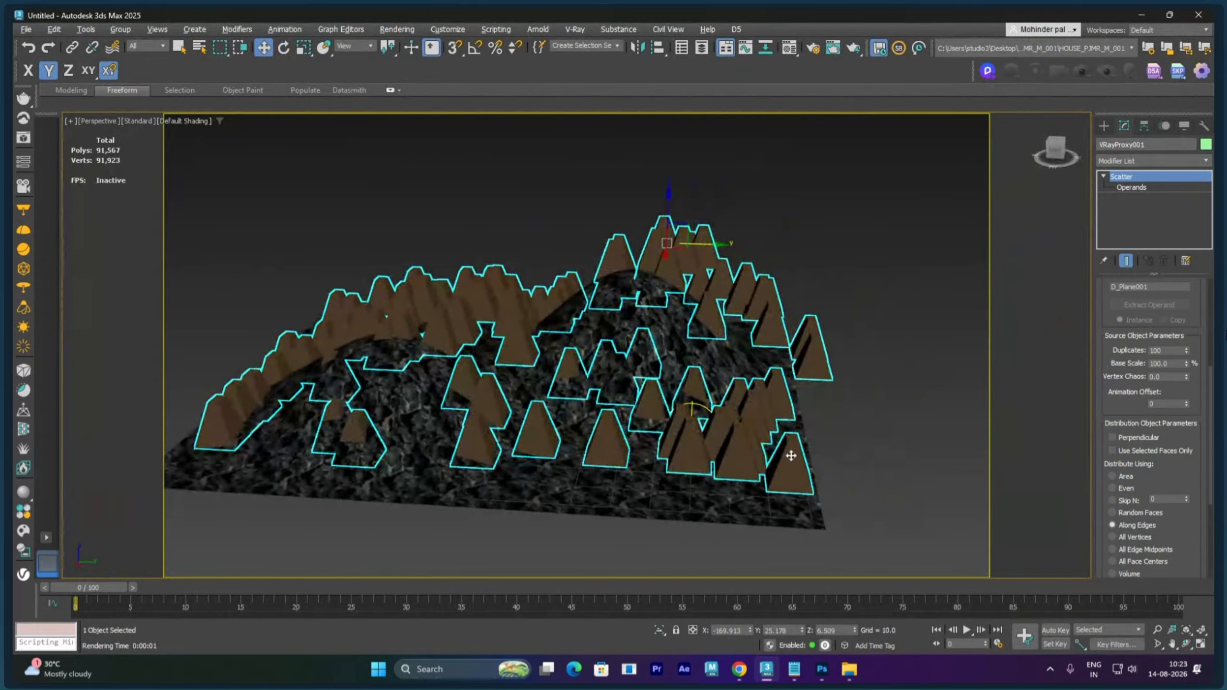
key(Delete)
click(759, 456)
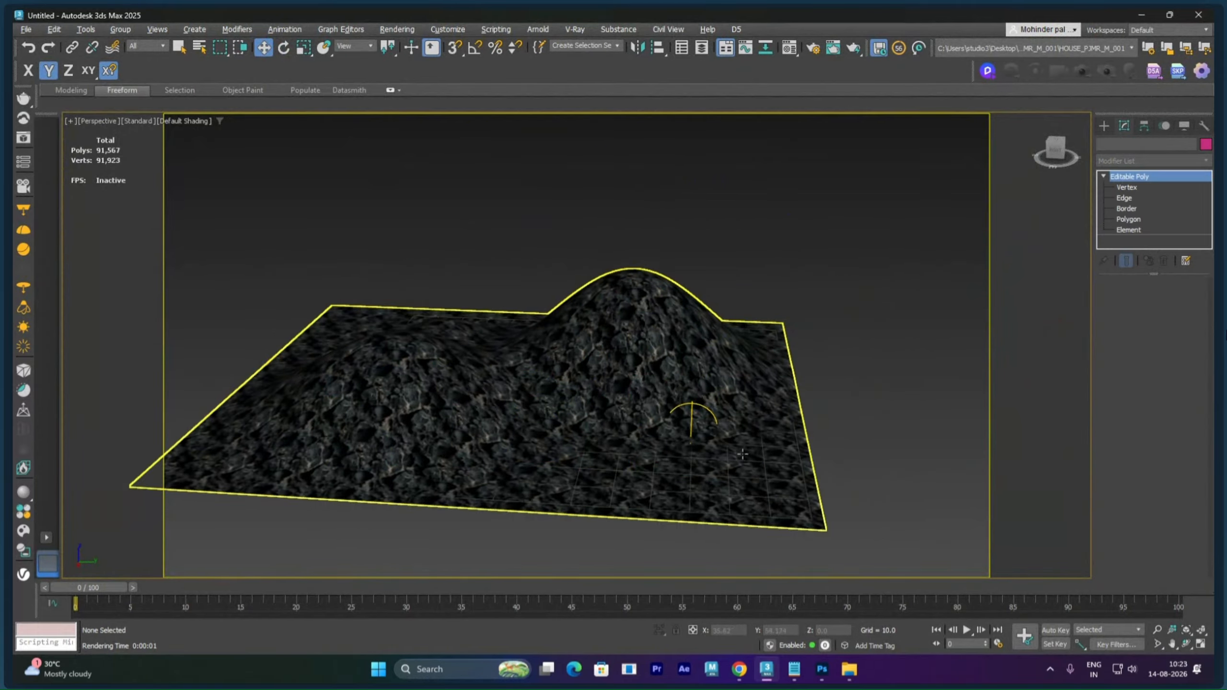
alt+middle_drag(759, 456, 575, 356)
scroll(657, 453, up, 3)
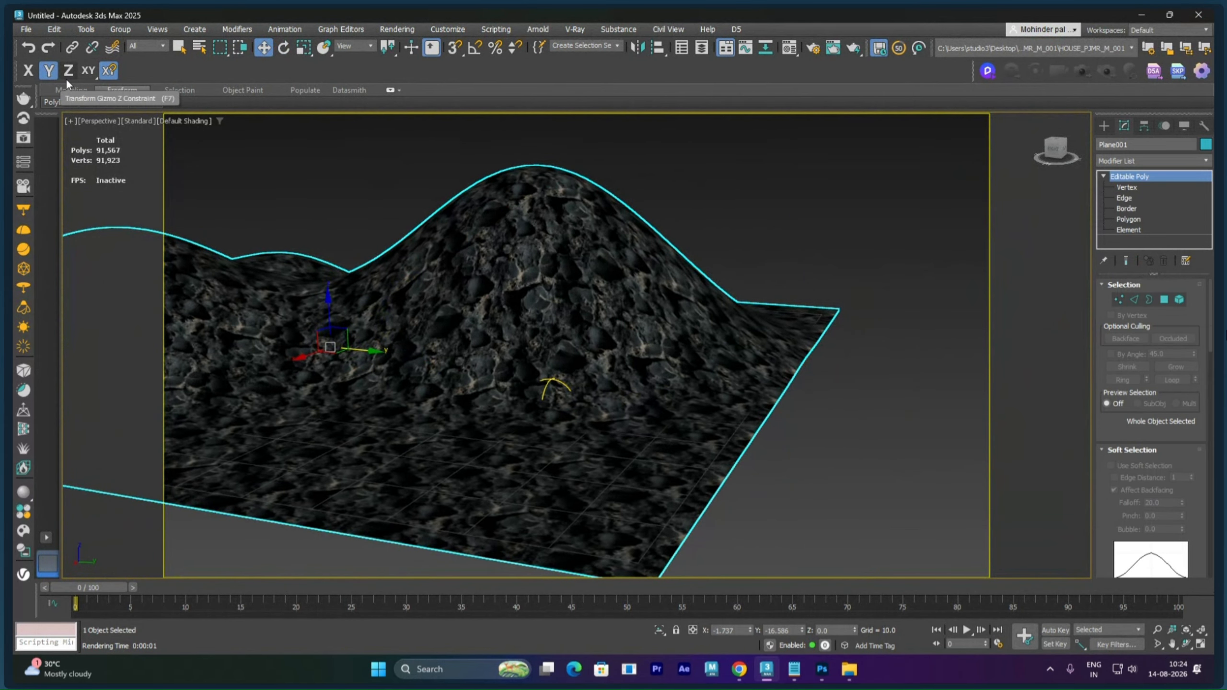
click(33, 32)
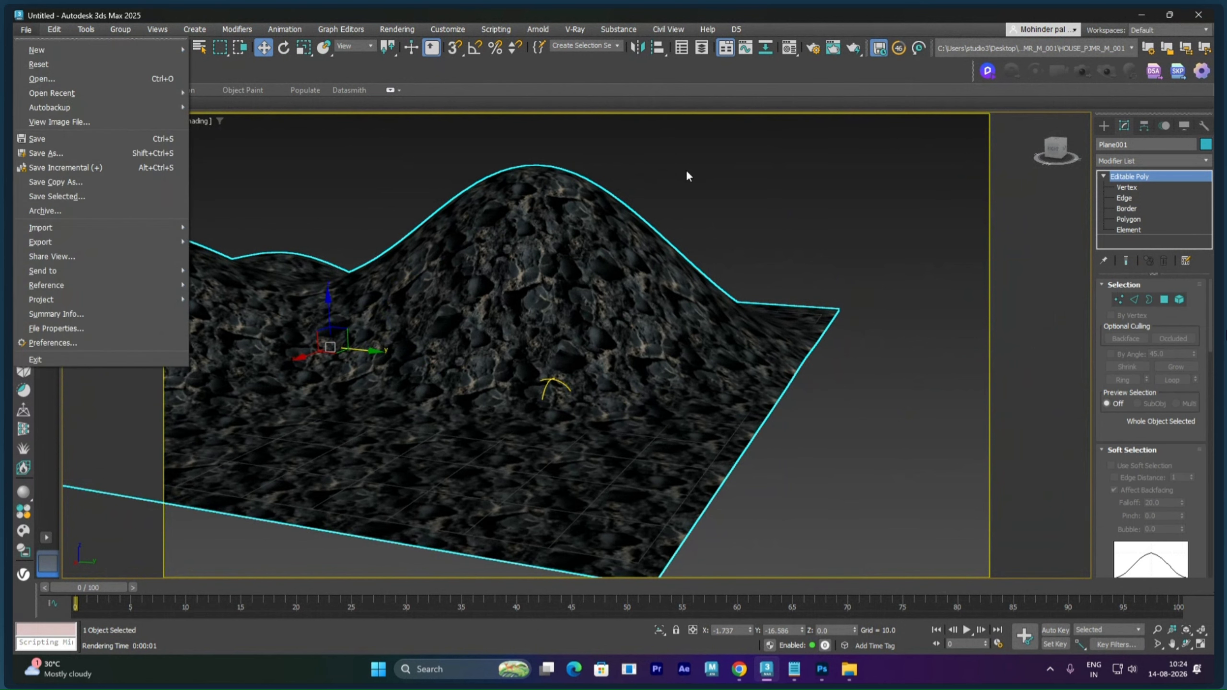
click(993, 177)
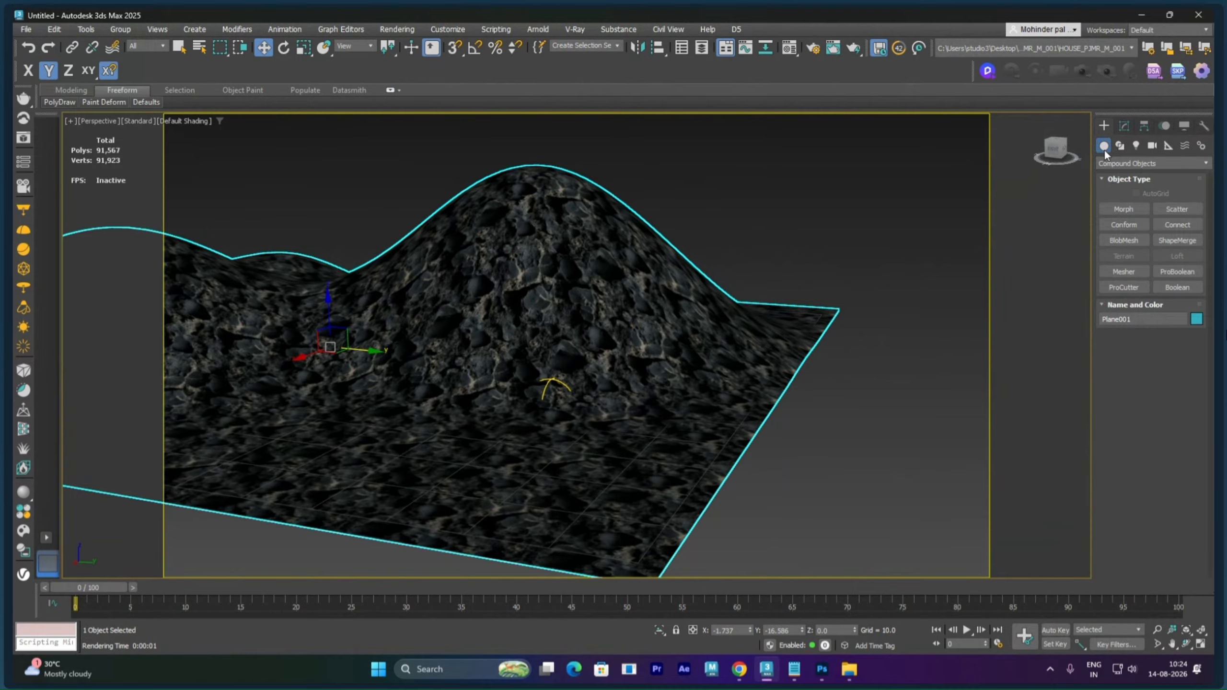
- Create a VRayProxy from TREE_01.vrmesh on the empty ground beside the terrain
click(1121, 164)
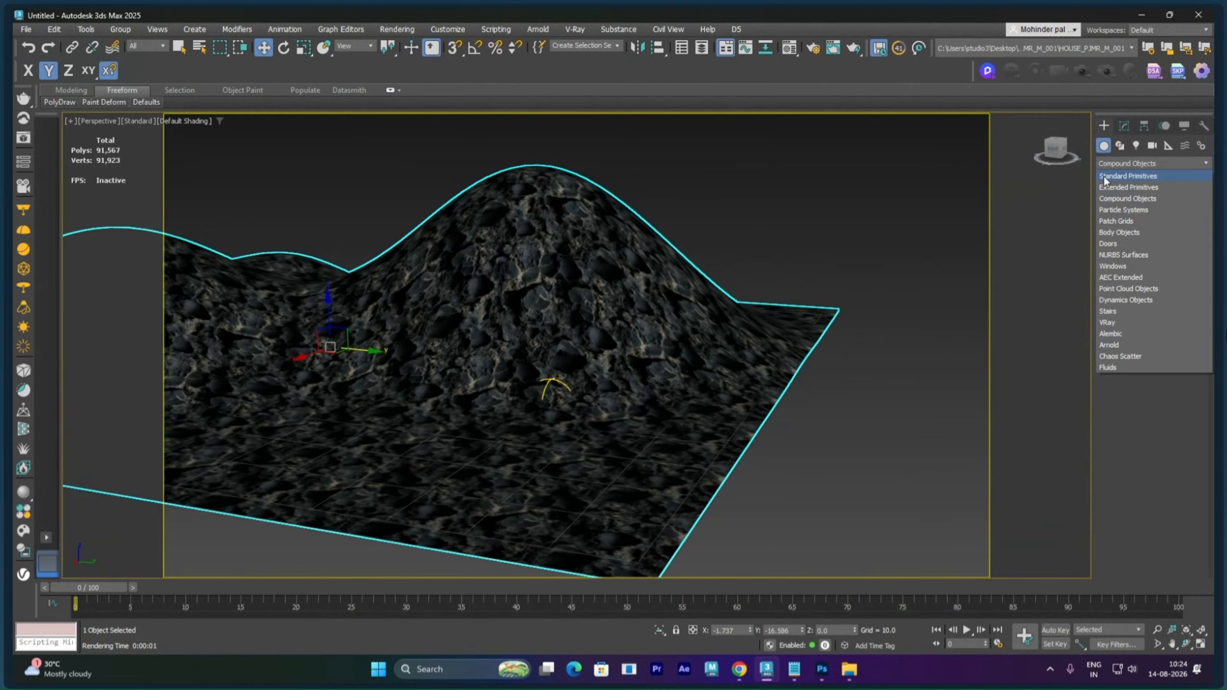
click(1111, 323)
click(1130, 215)
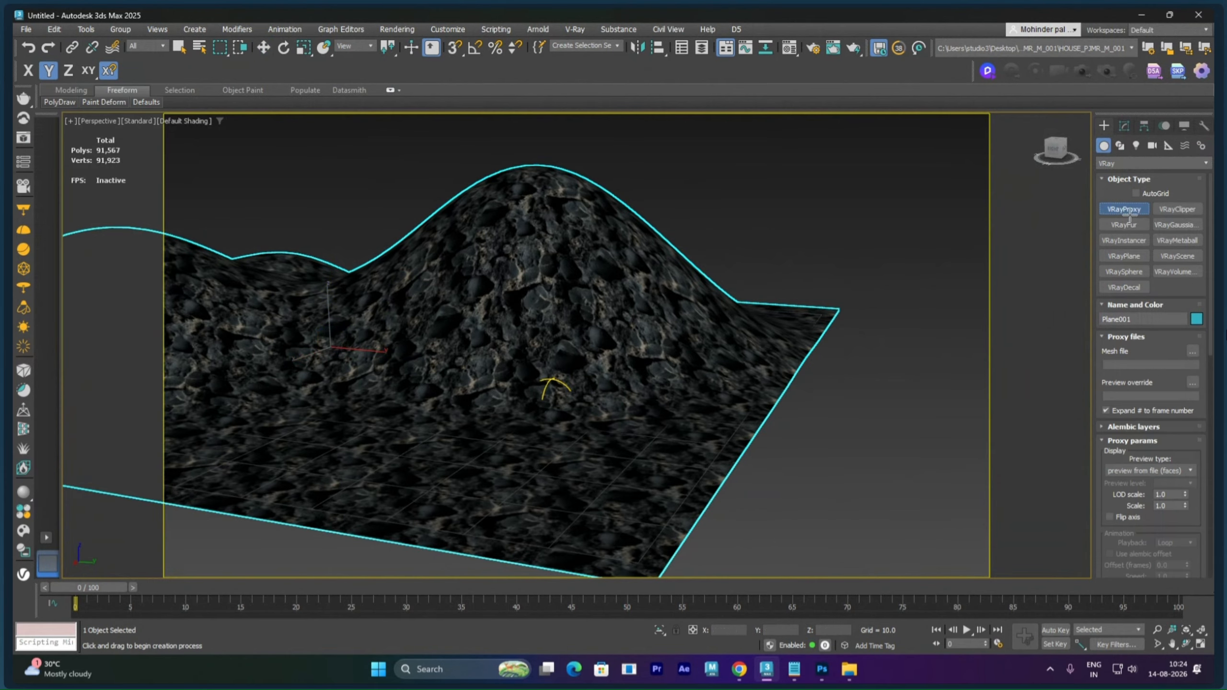
click(879, 363)
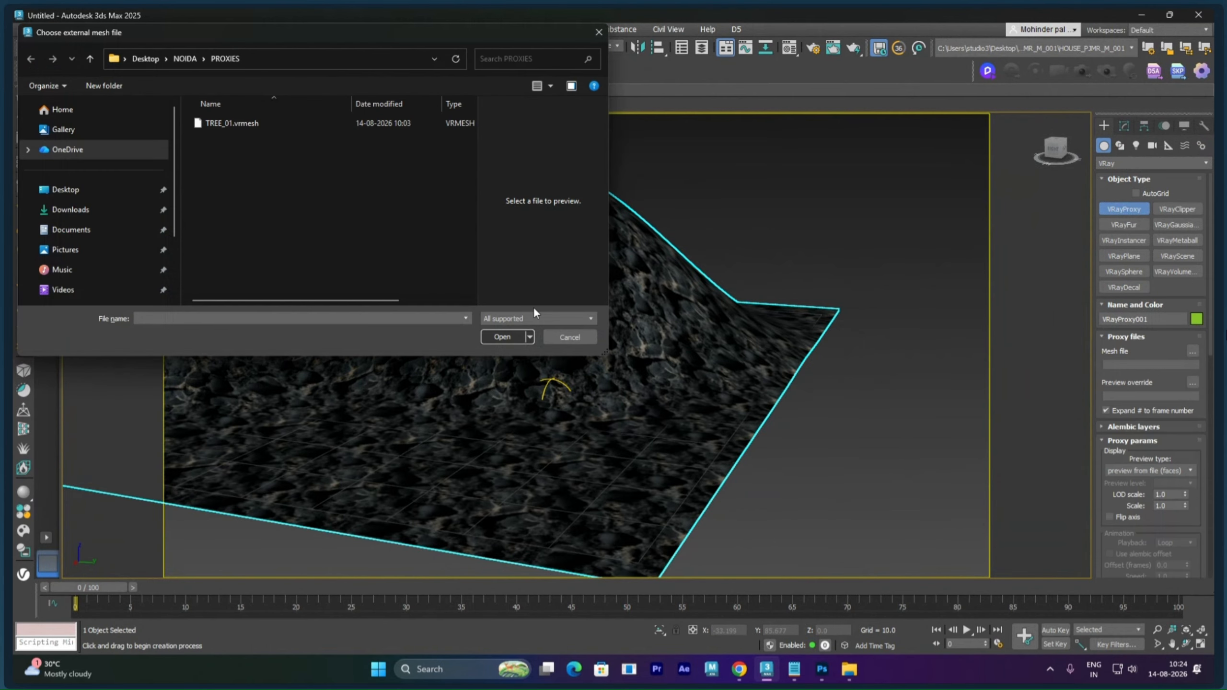
click(219, 123)
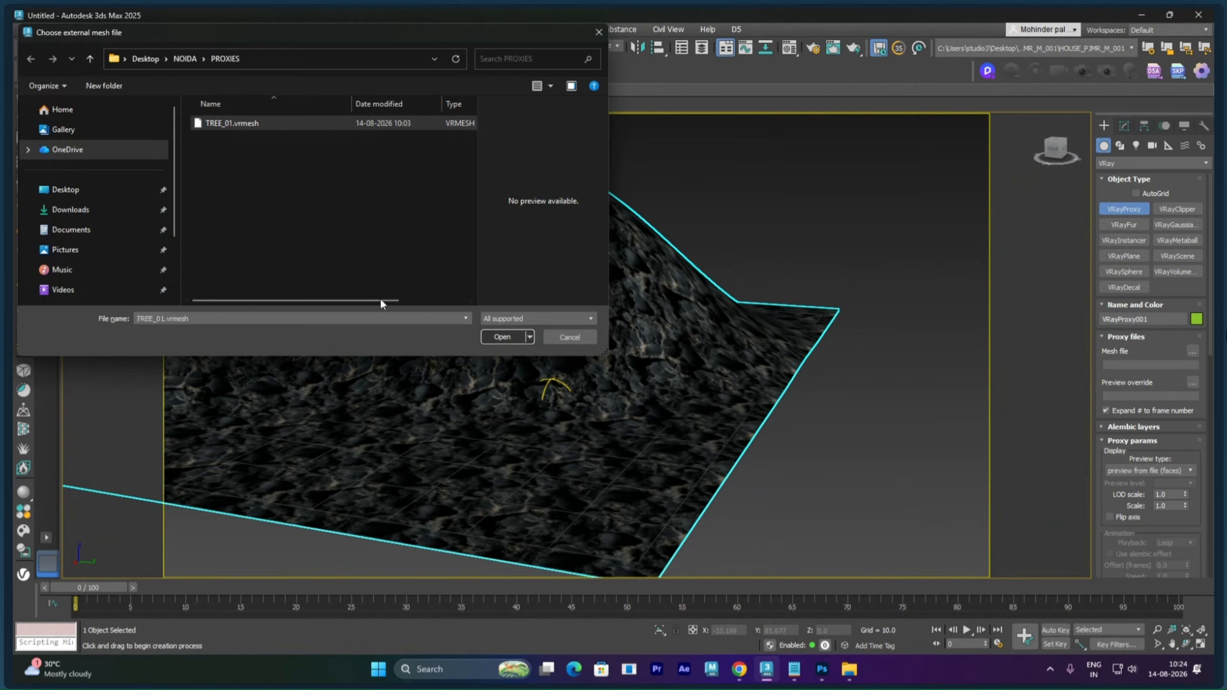
click(499, 337)
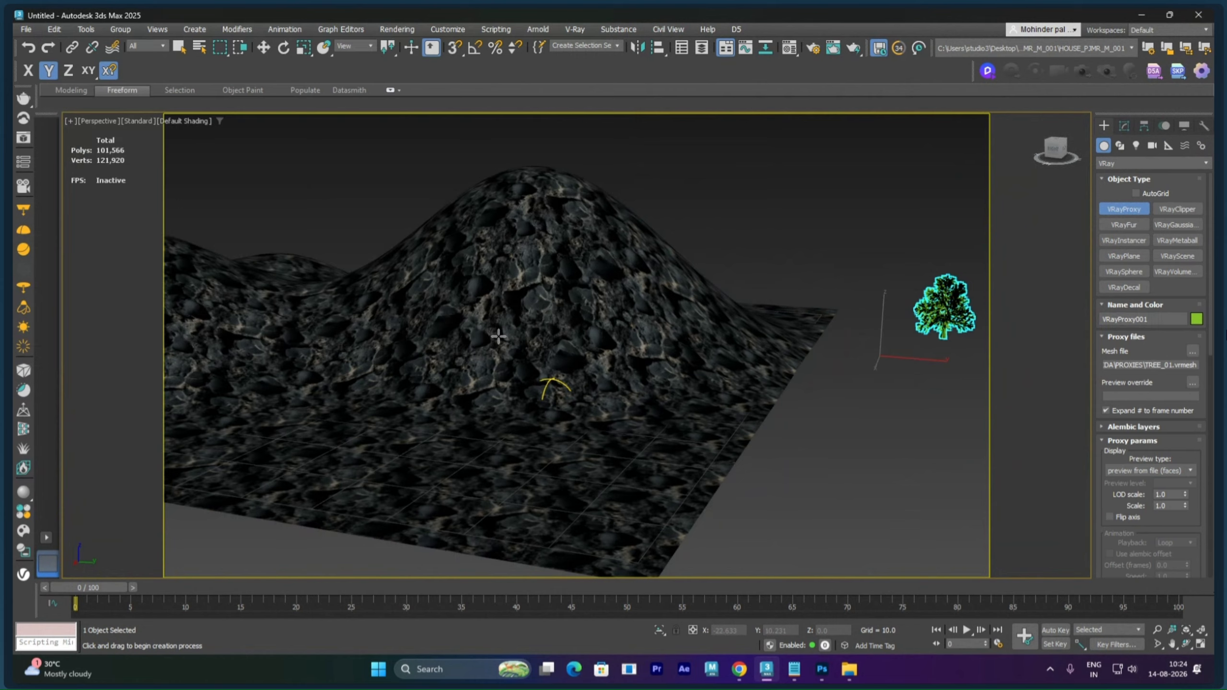
right_click(934, 343)
- Center the tree proxy's pivot on the object and lower it along Z to the base of the trunk
alt+middle_drag(929, 364, 744, 338)
scroll(777, 359, up, 5)
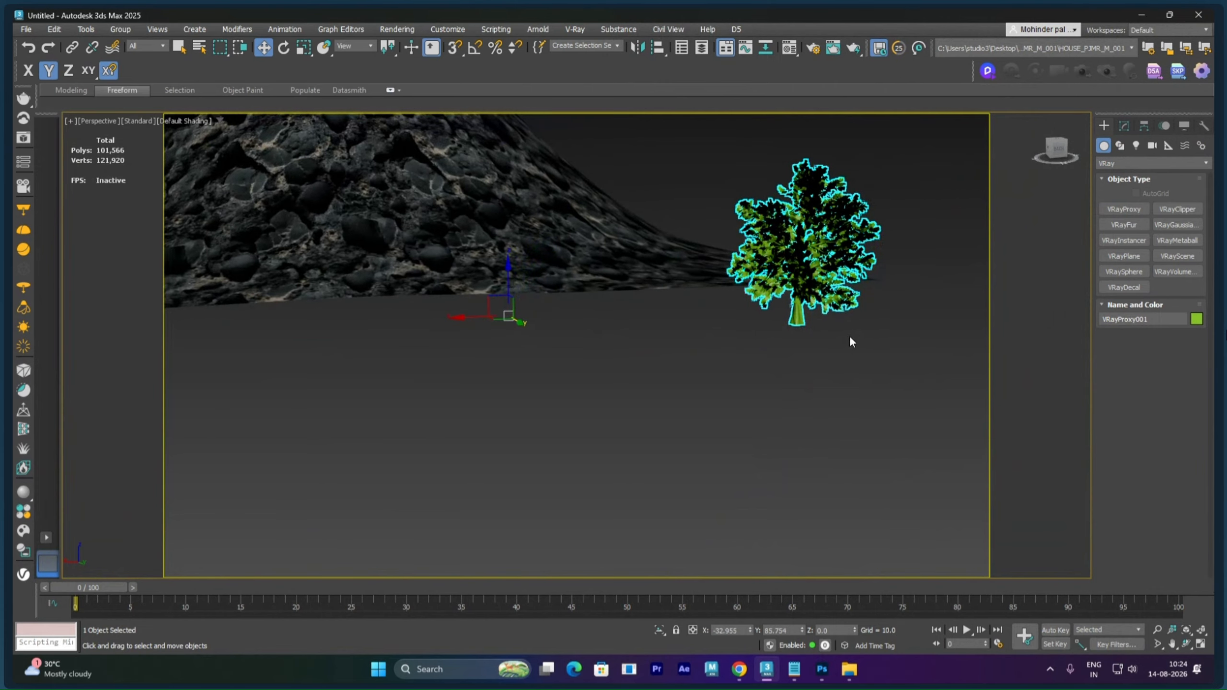
click(1144, 126)
click(1148, 214)
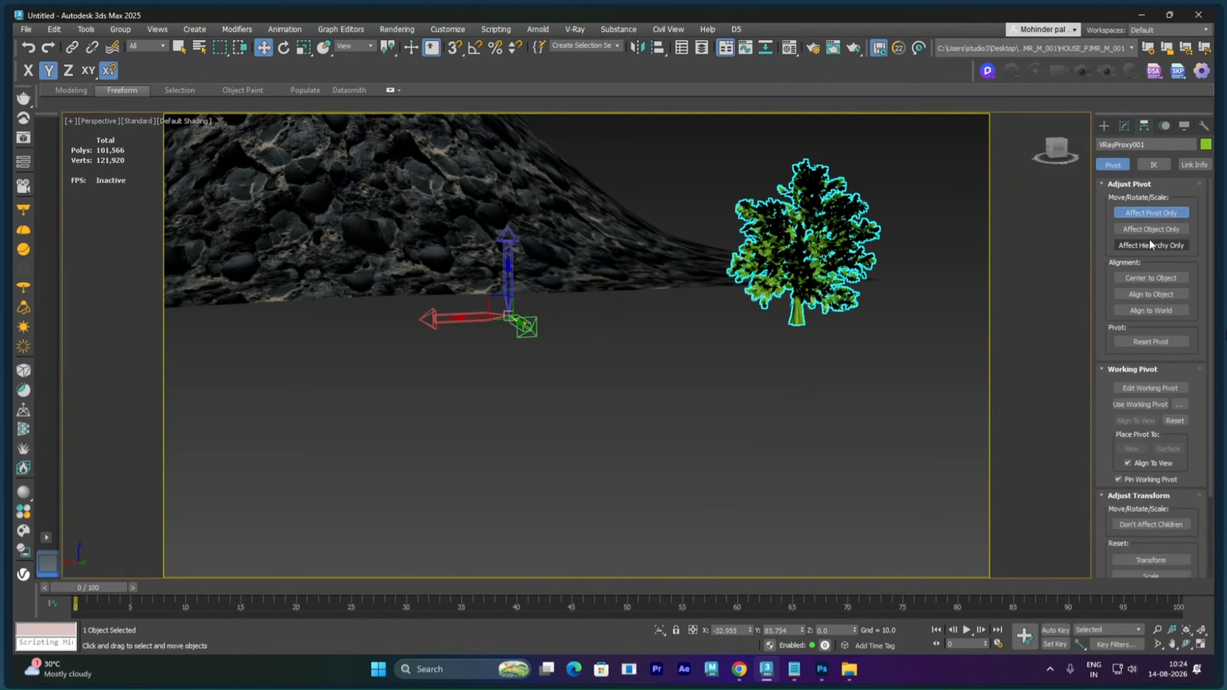
click(1145, 276)
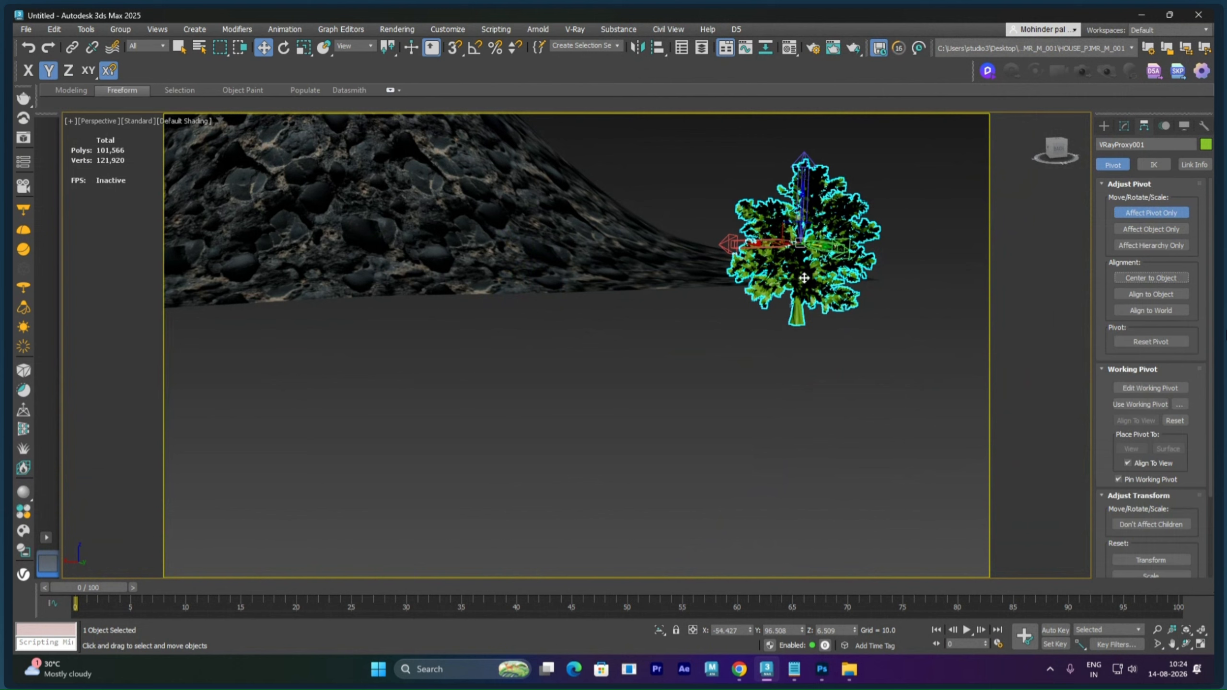
drag(804, 207, 800, 288)
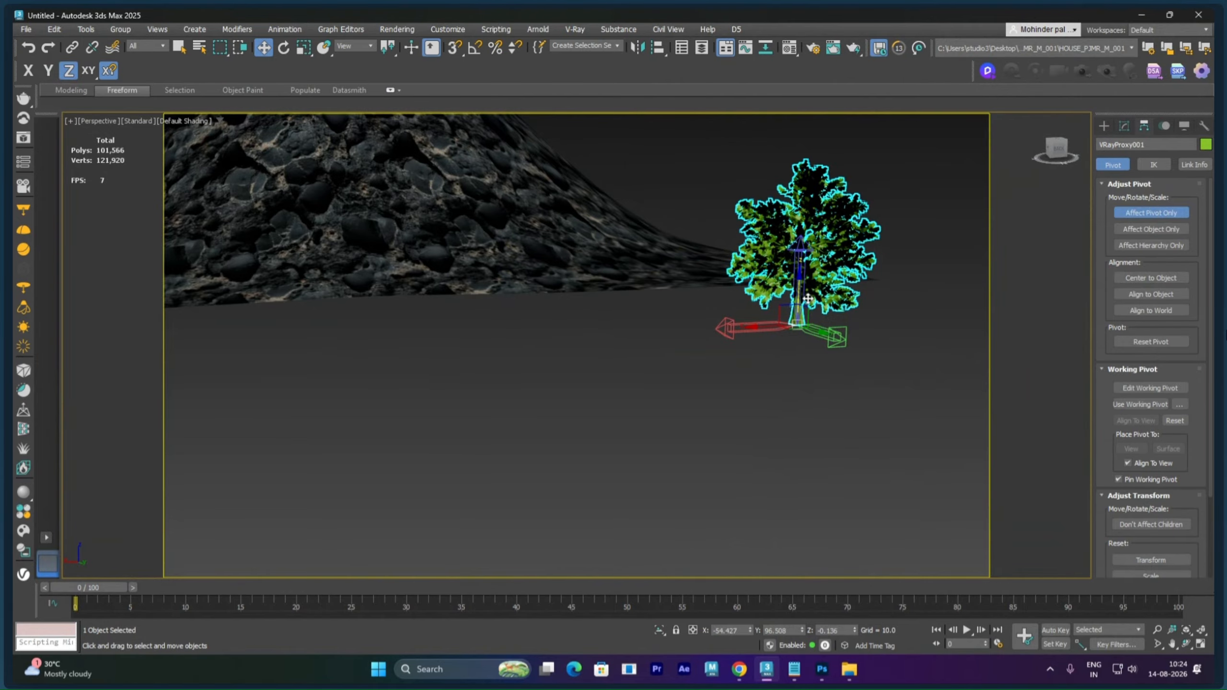
- Raise the tree's pivot slightly to align with the trunk's bottom edge and finish pivot editing
key(z)
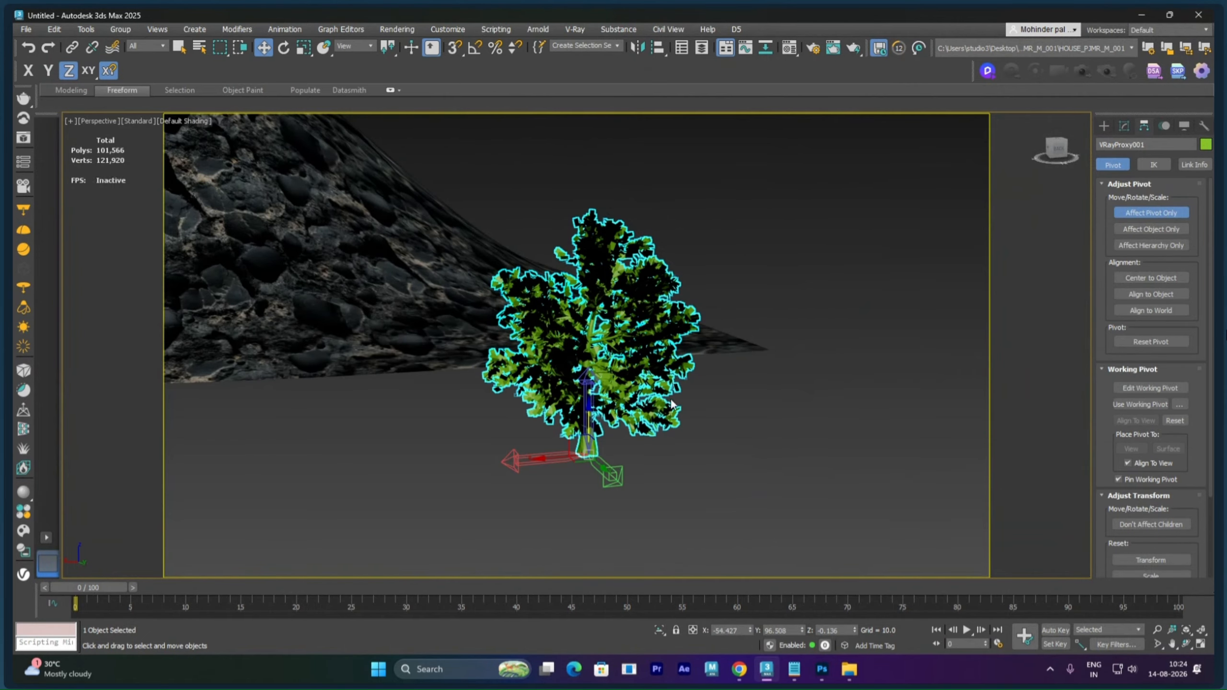
scroll(606, 458, up, 3)
scroll(606, 458, up, 6)
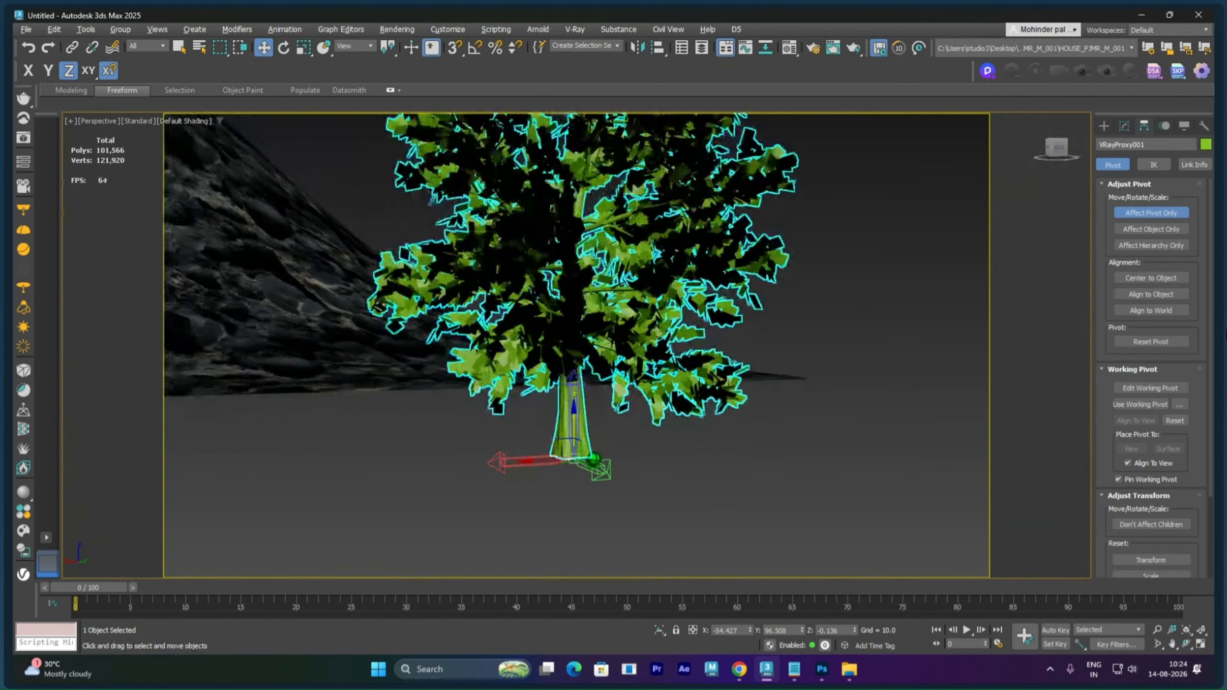
alt+middle_drag(607, 408, 615, 447)
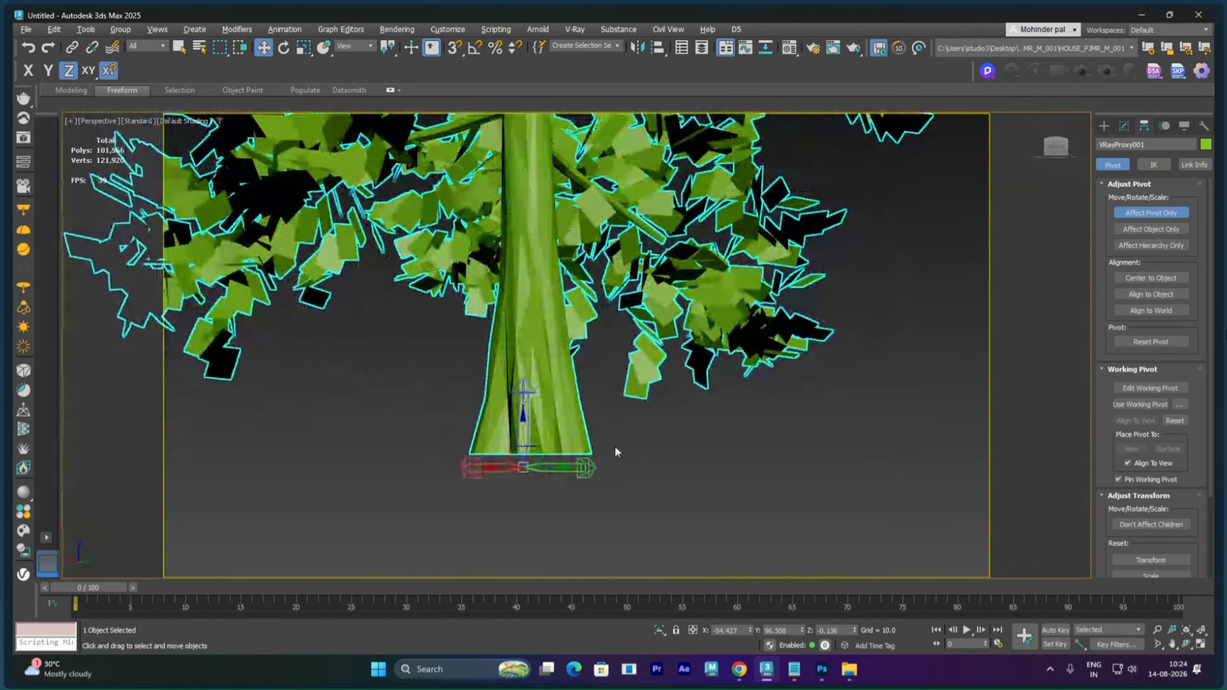
drag(525, 437, 524, 425)
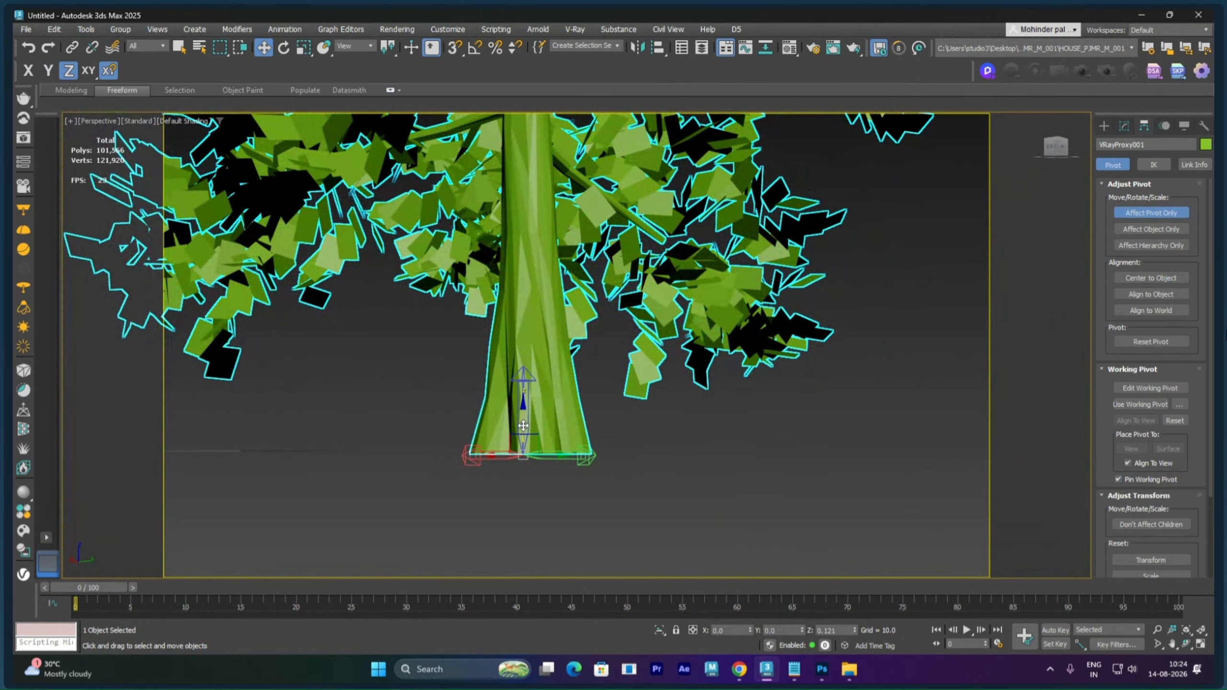
alt+middle_drag(548, 425, 599, 436)
click(1136, 213)
- Create a Scatter compound object from the tree proxy, picking the rock-textured terrain as an instanced distribution object
scroll(708, 308, down, 6)
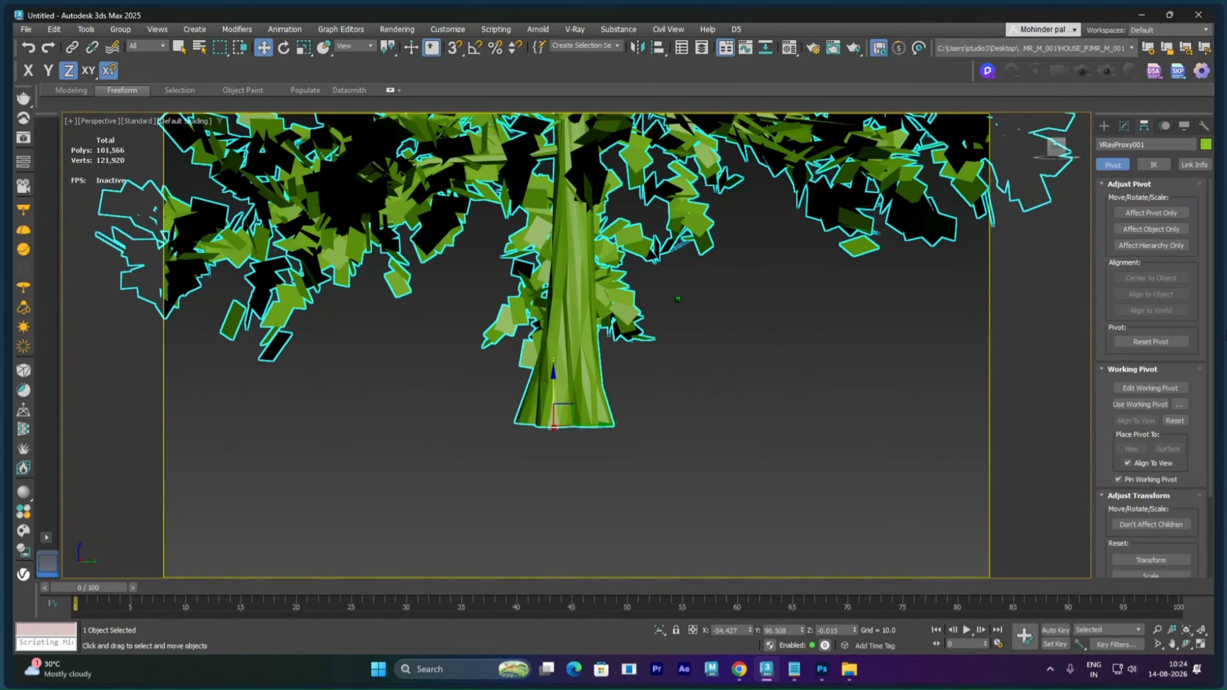
scroll(694, 429, down, 5)
alt+middle_drag(671, 340, 786, 336)
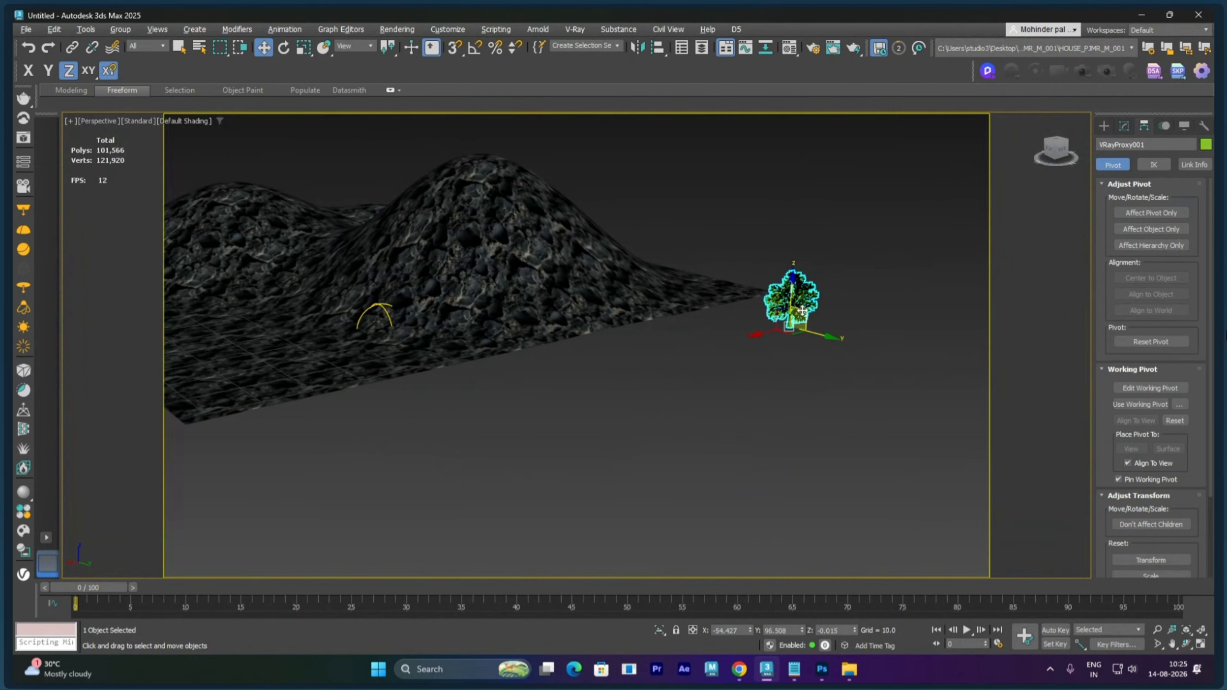
click(1104, 125)
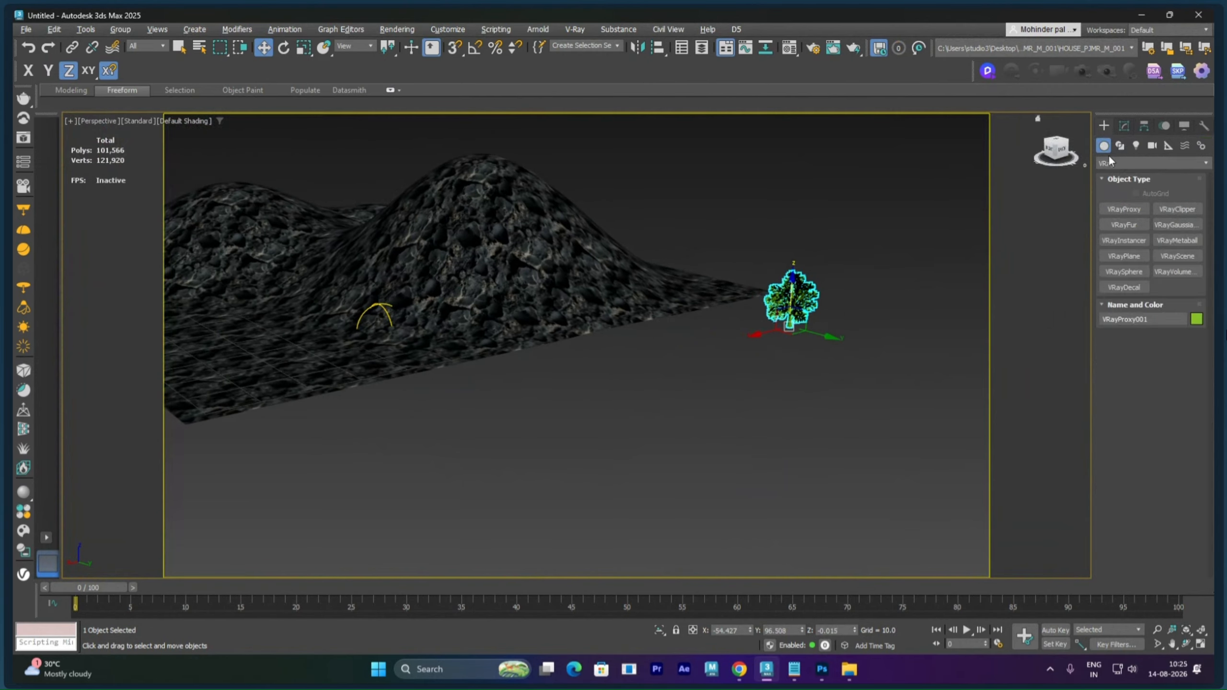
click(1118, 163)
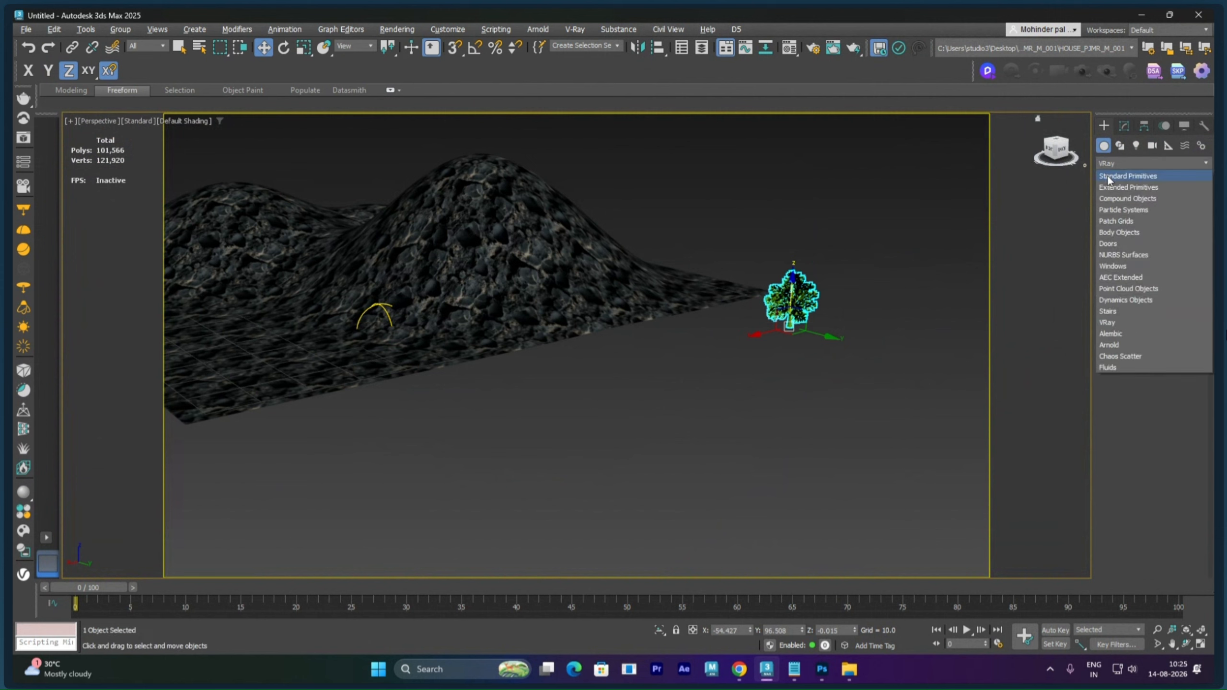
click(1110, 199)
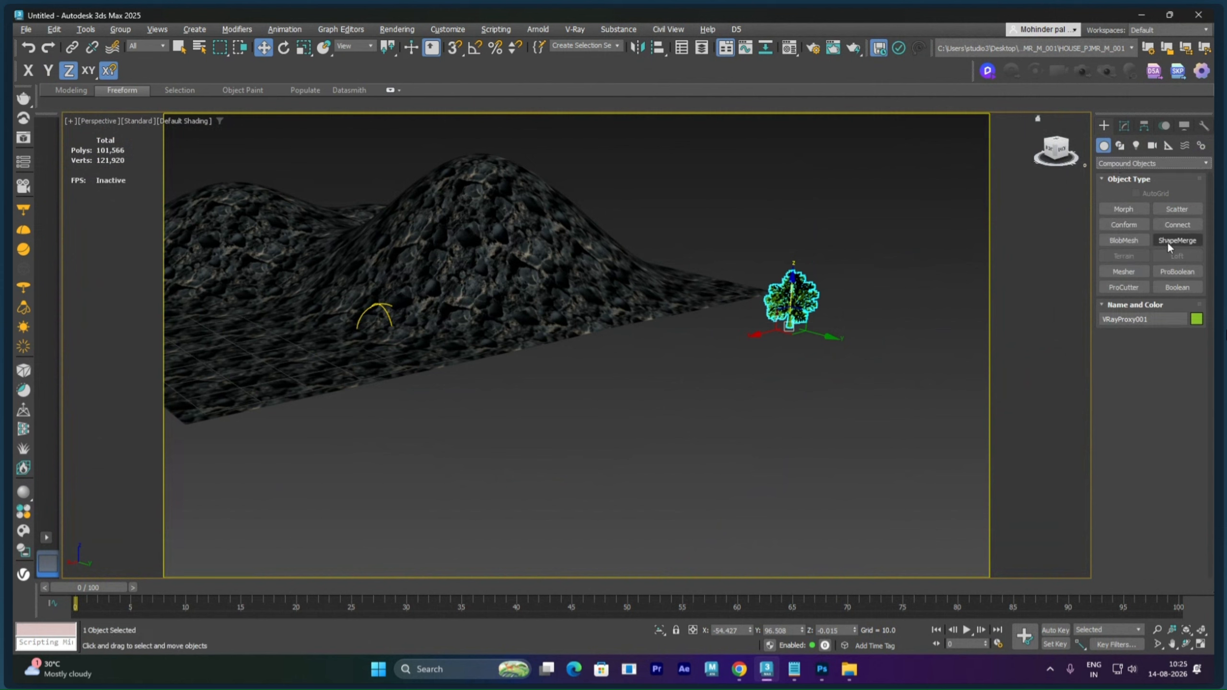
click(1179, 210)
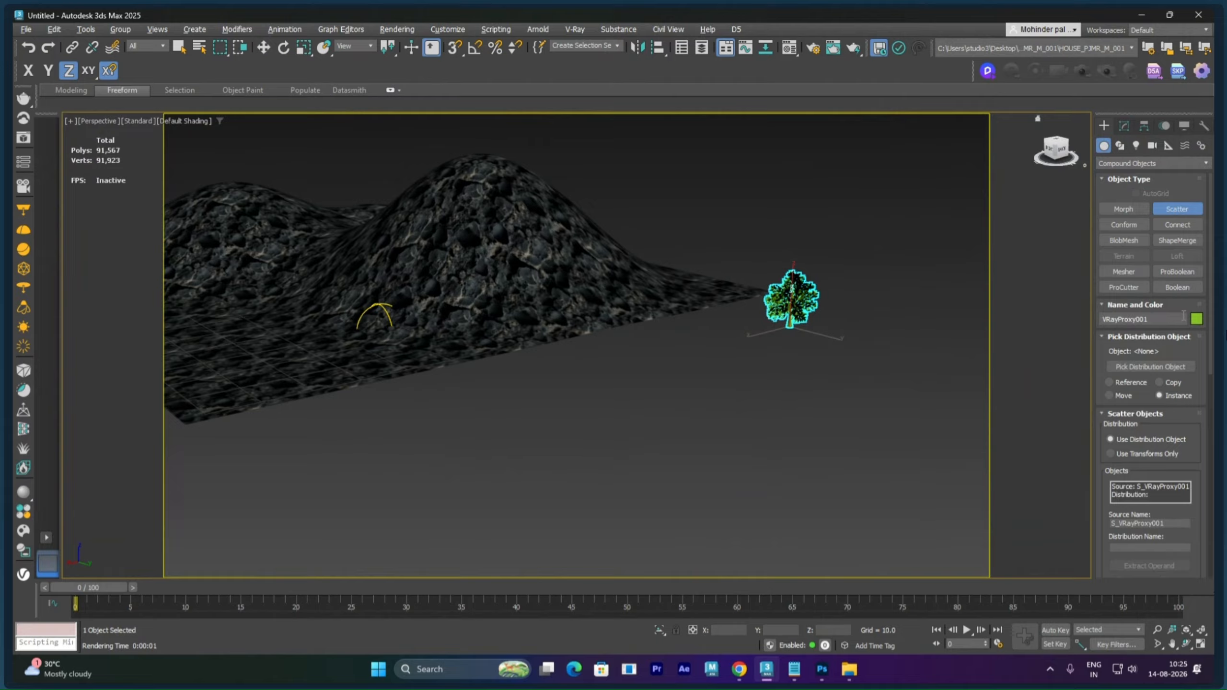
click(1177, 366)
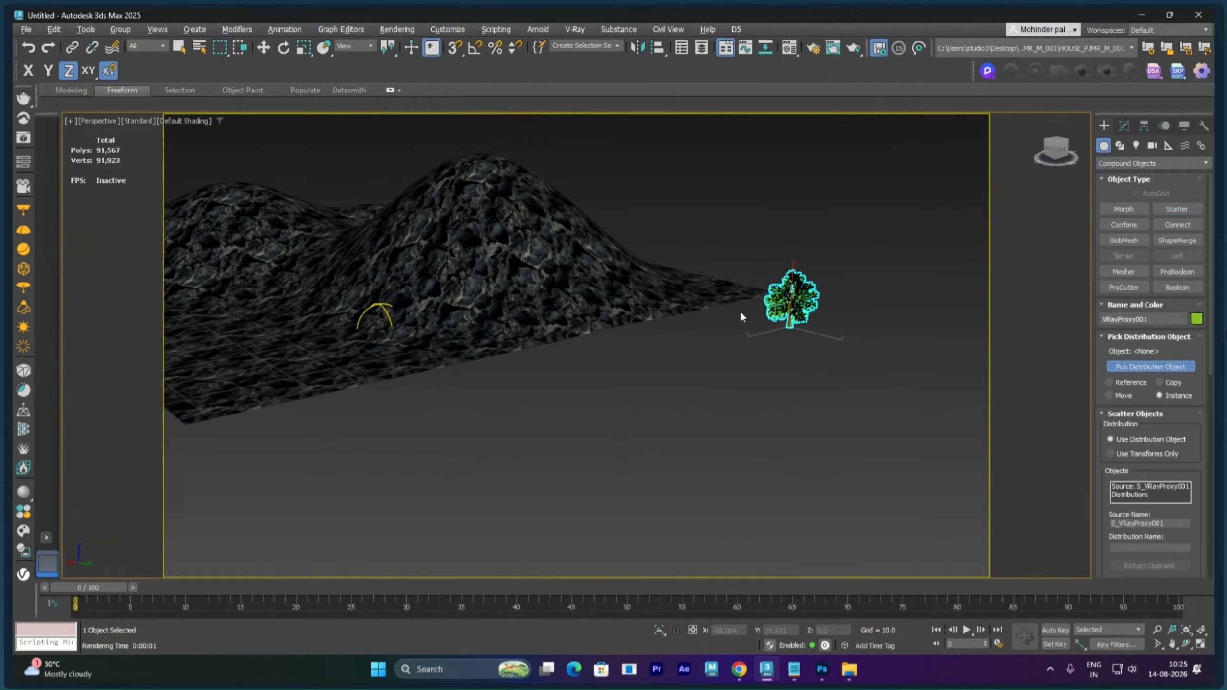
click(612, 302)
middle_drag(575, 314, 796, 395)
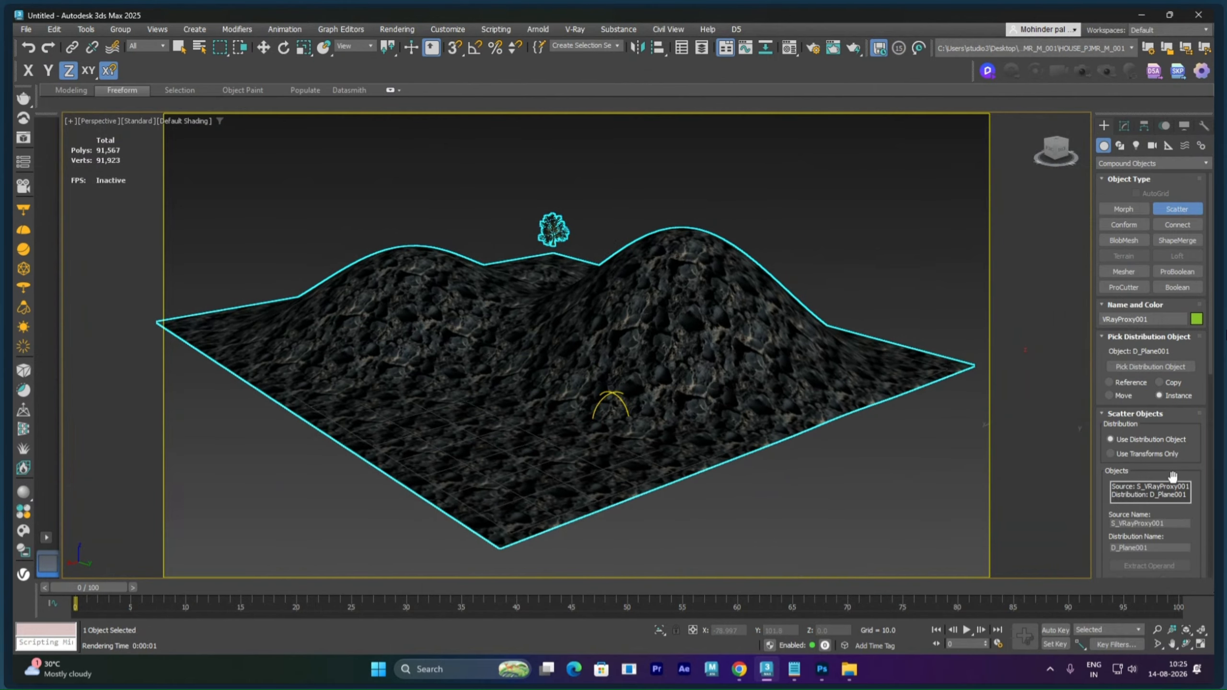
scroll(1100, 471, down, 3)
drag(1099, 456, 1094, 419)
key(w)
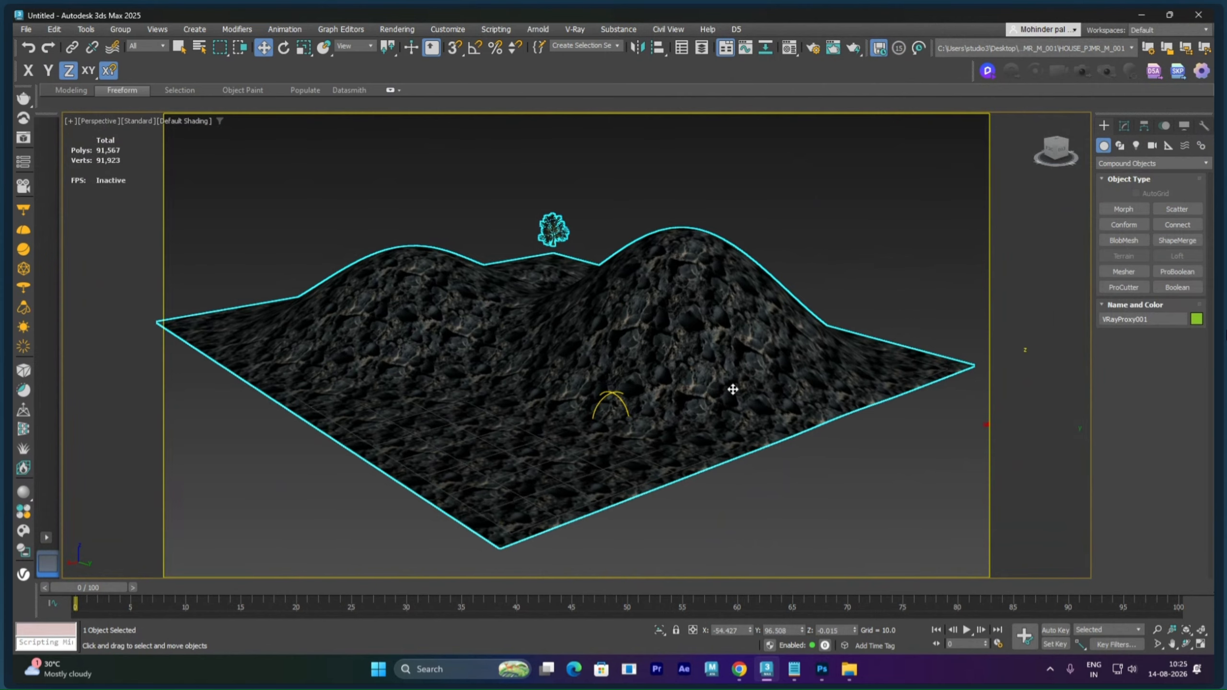
- Turn on the Edged Faces display and examine the terrain's mesh grid up close and from the side
key(F4)
mouse_move(684, 389)
alt+middle_down()
mouse_move(690, 403)
mouse_move(692, 392)
alt+middle_up()
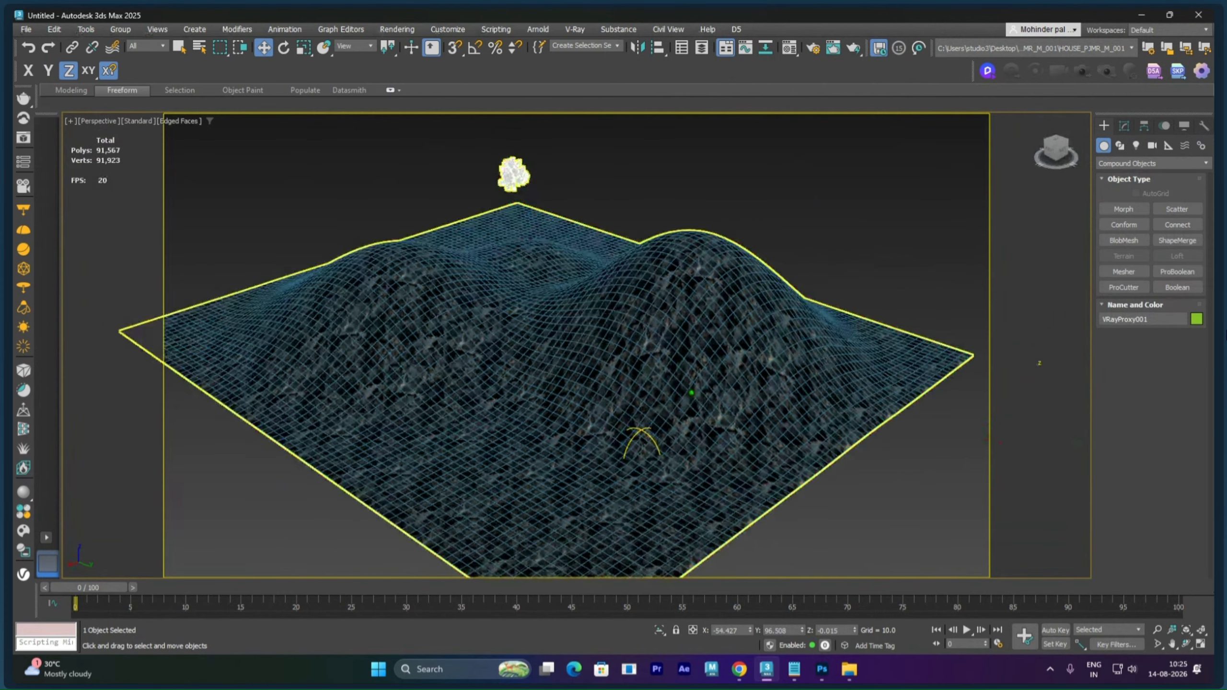
scroll(691, 393, up, 10)
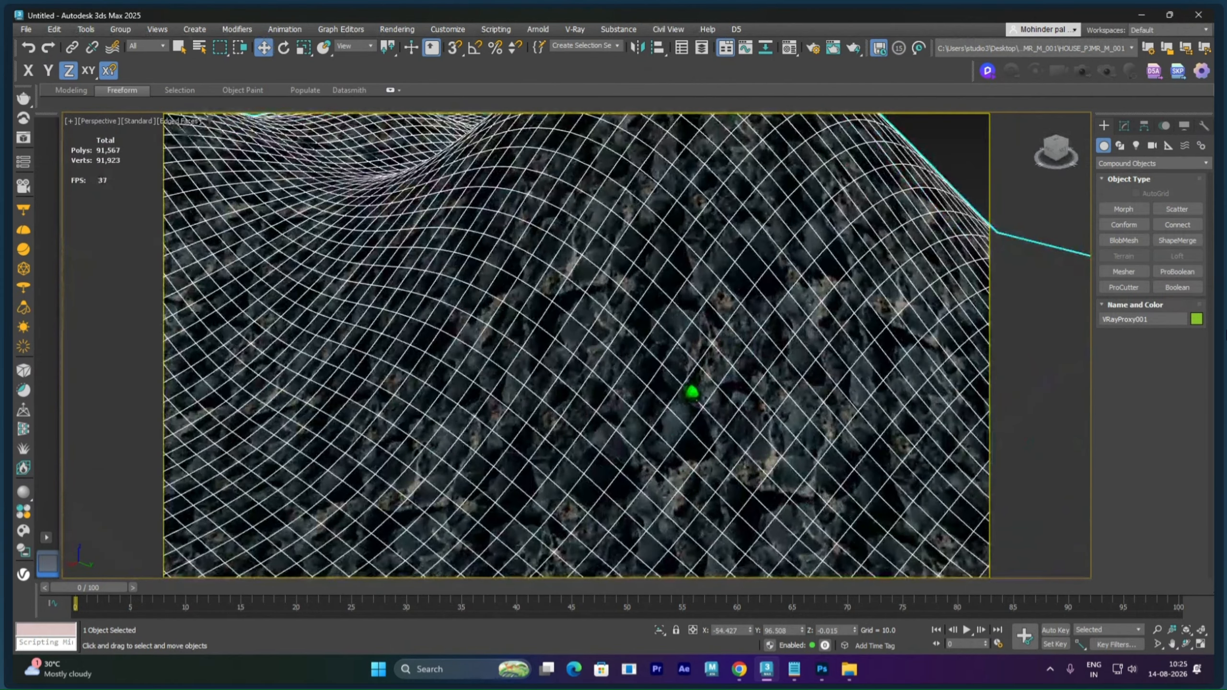
scroll(691, 391, down, 10)
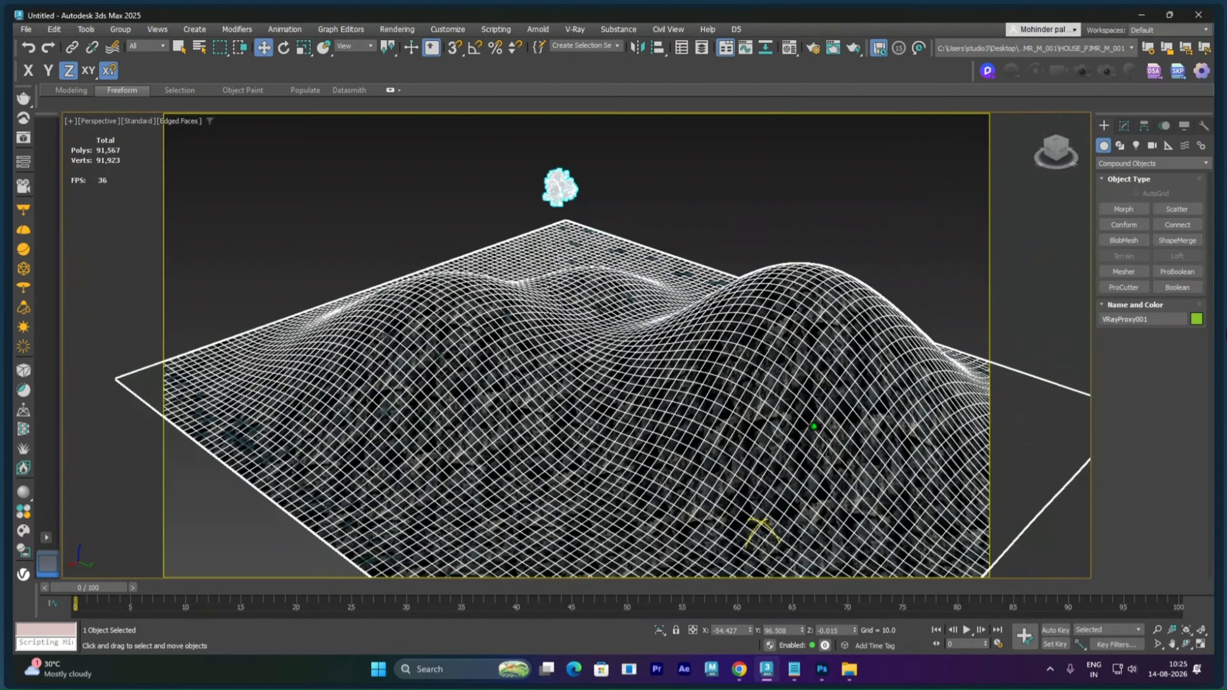
scroll(695, 392, down, 3)
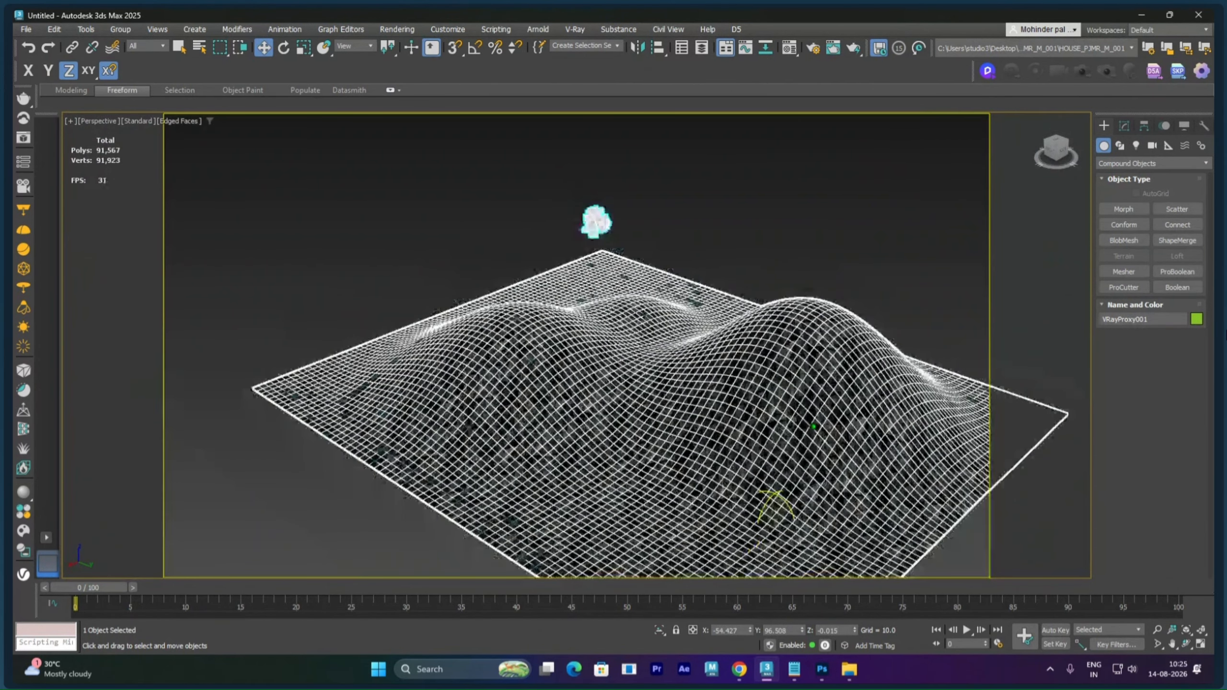
alt+middle_drag(695, 392, 704, 420)
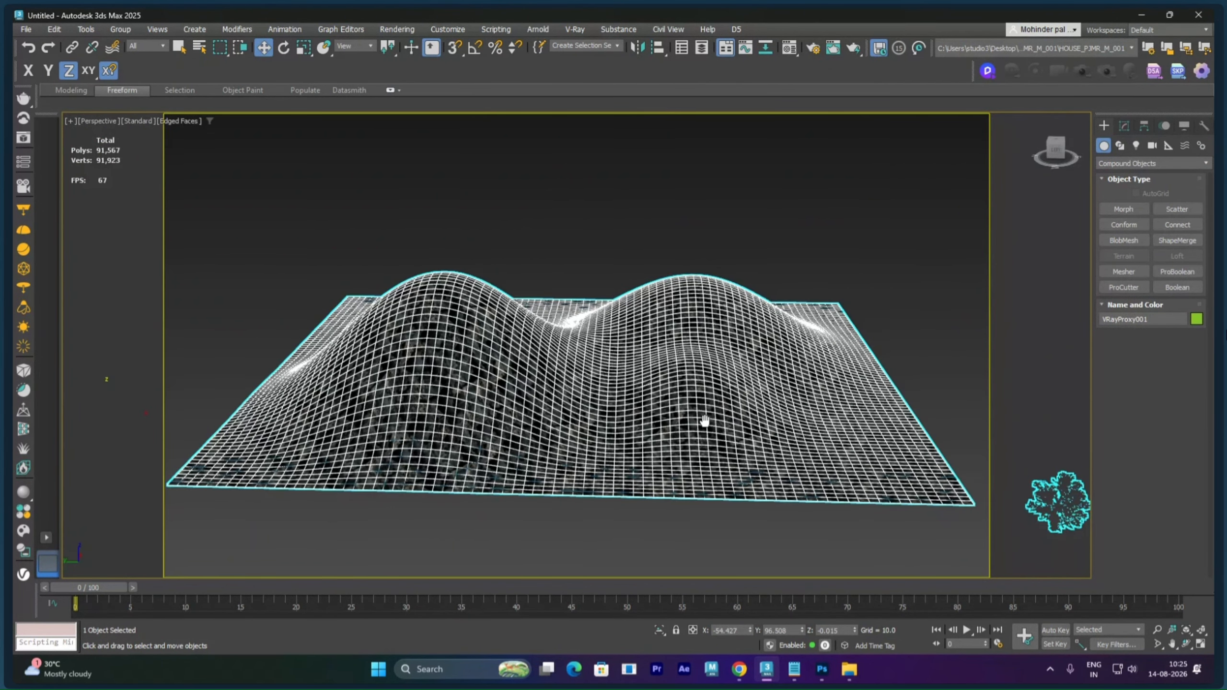
- Open the scatter object's distribution parameters for editing
click(1177, 209)
scroll(1104, 487, down, 3)
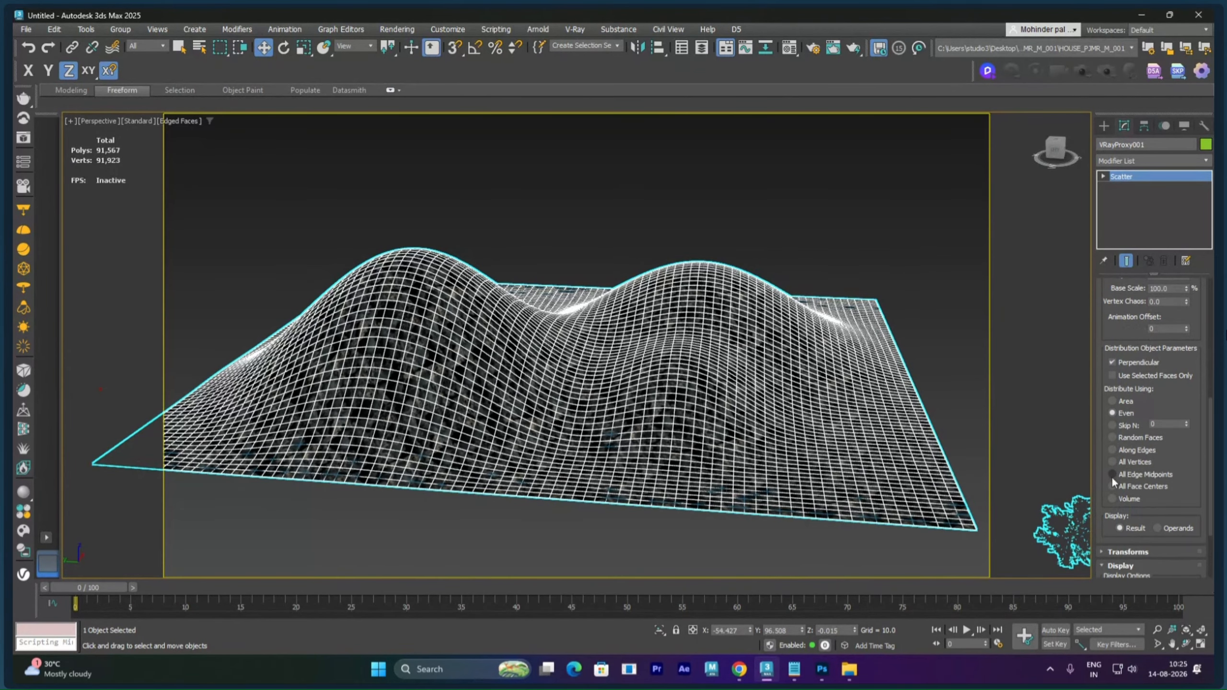